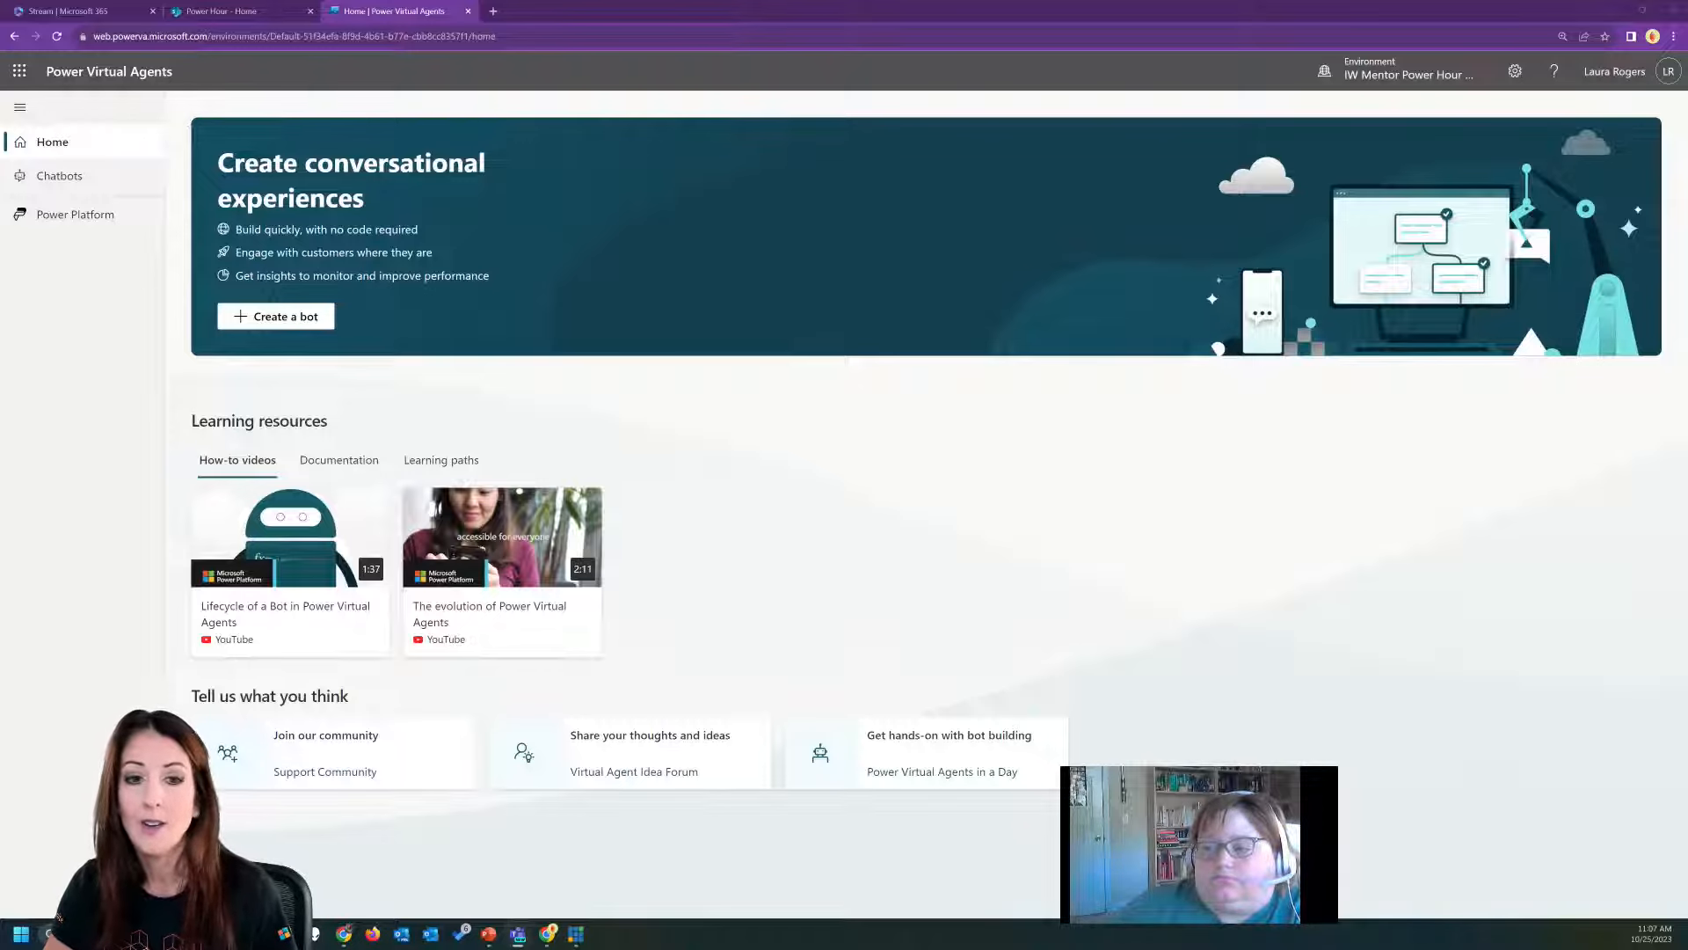
# Switch to Microsoft Teams in a maximized window and show the General channel's 10/25 tab together with its conversation.
pyautogui.moveTo(0, 225); pyautogui.dragTo(481, 185)
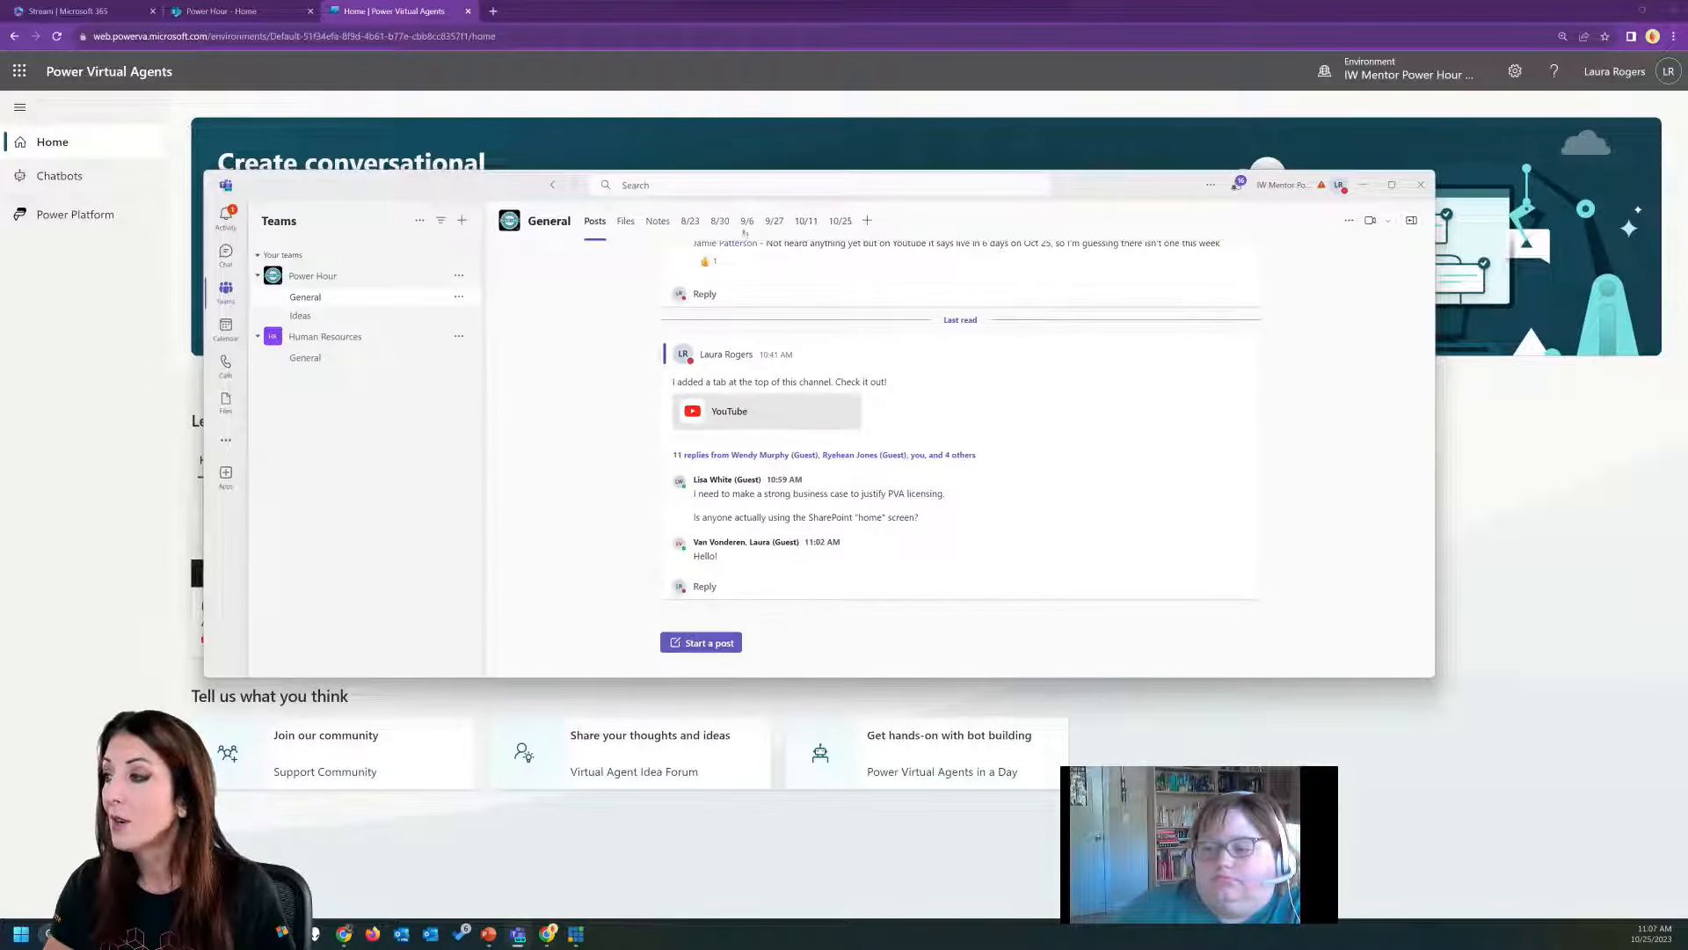
pyautogui.moveTo(1391, 185)
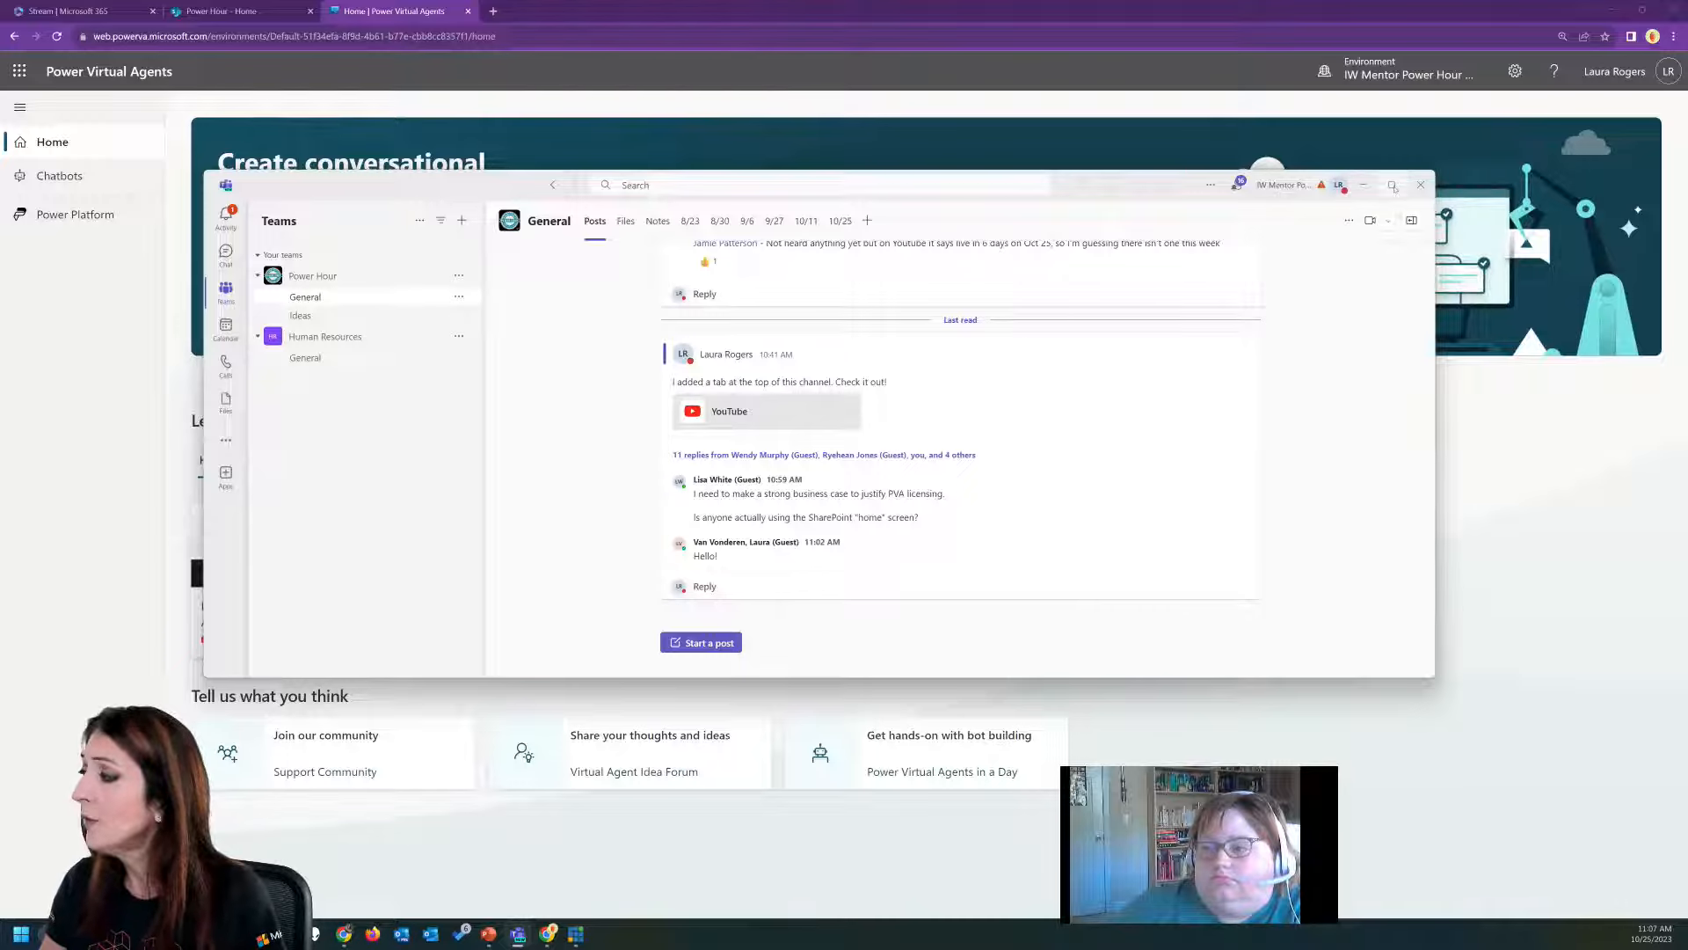
pyautogui.click(1393, 185)
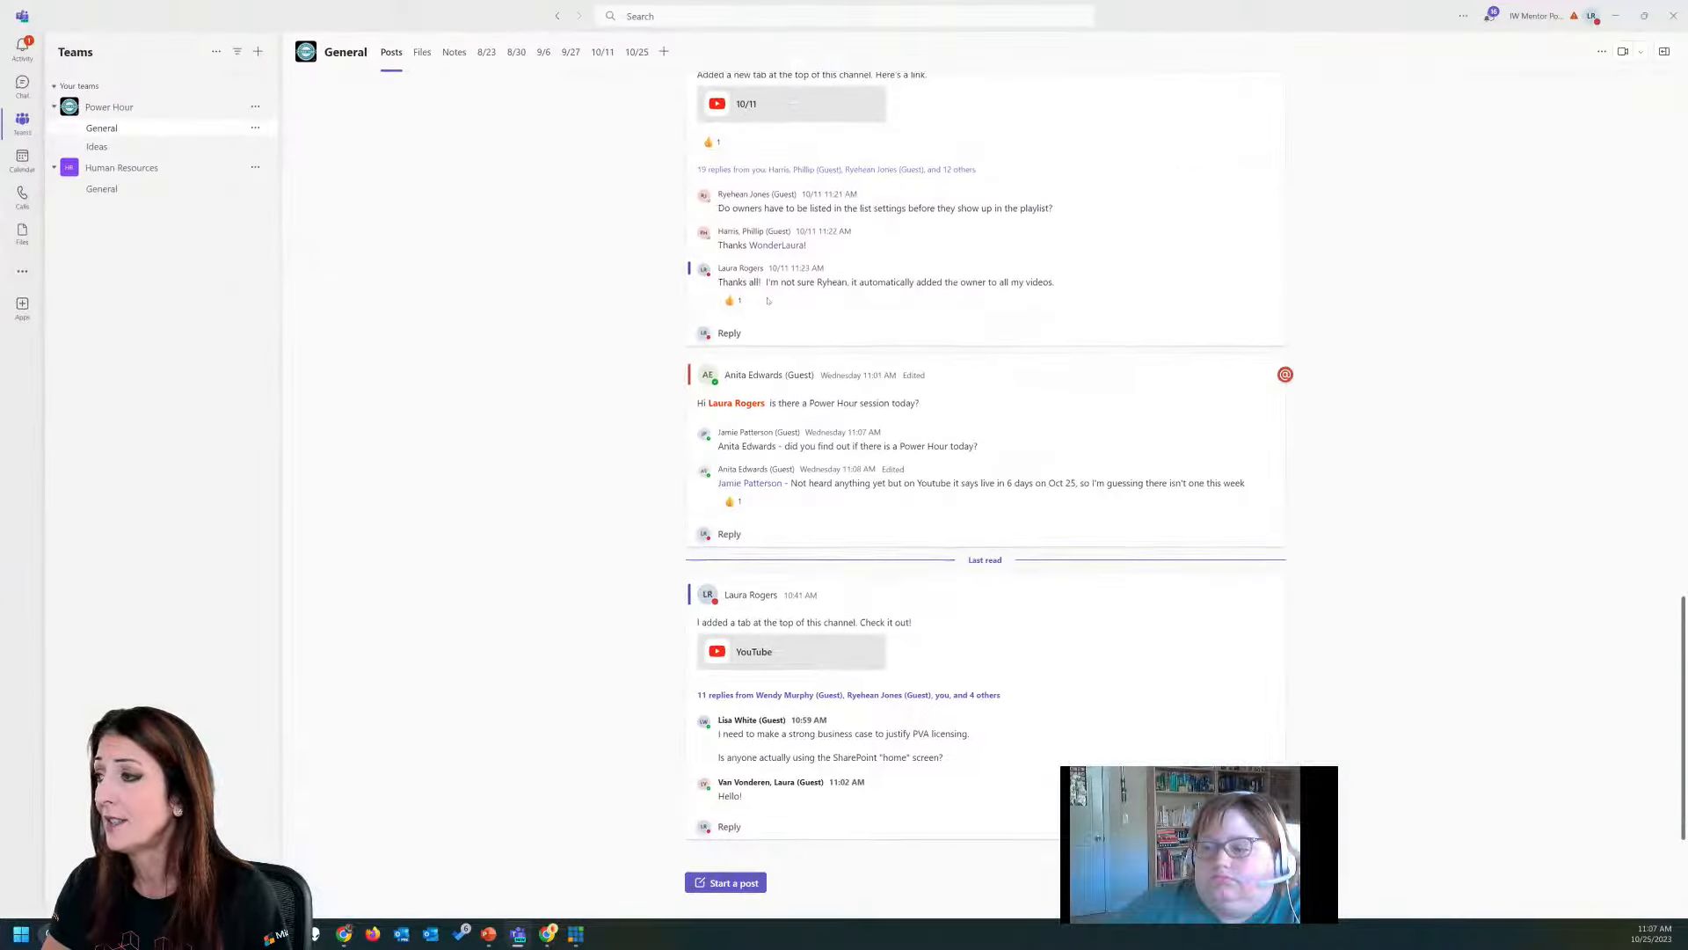
pyautogui.click(637, 53)
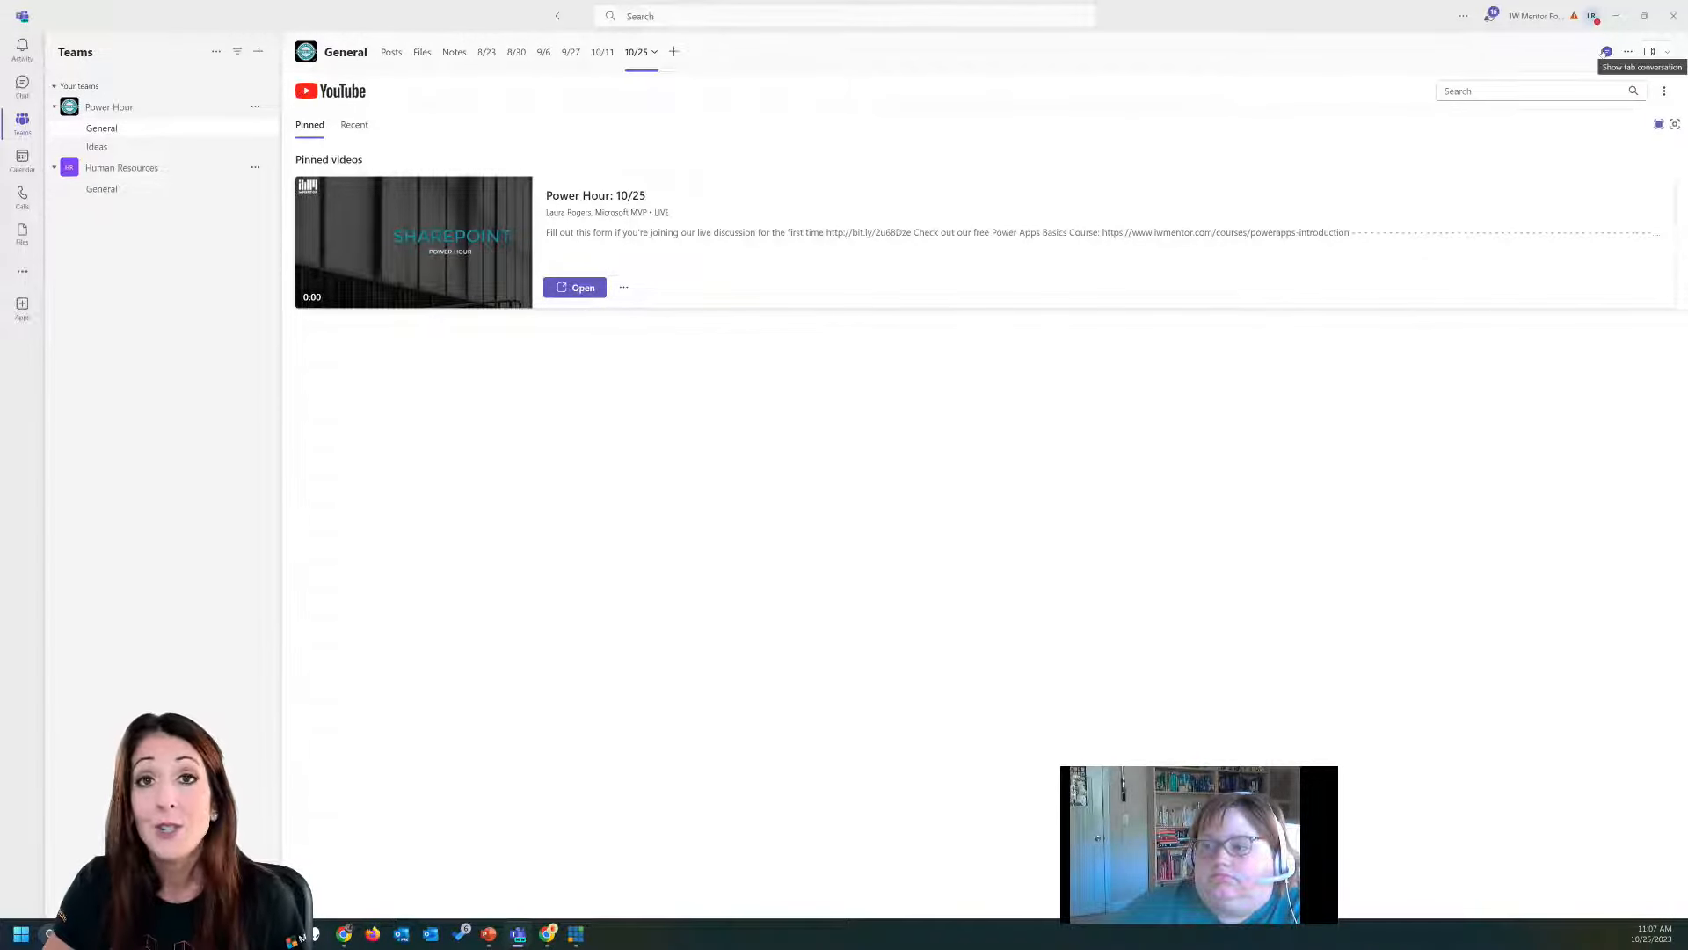
pyautogui.click(1607, 52)
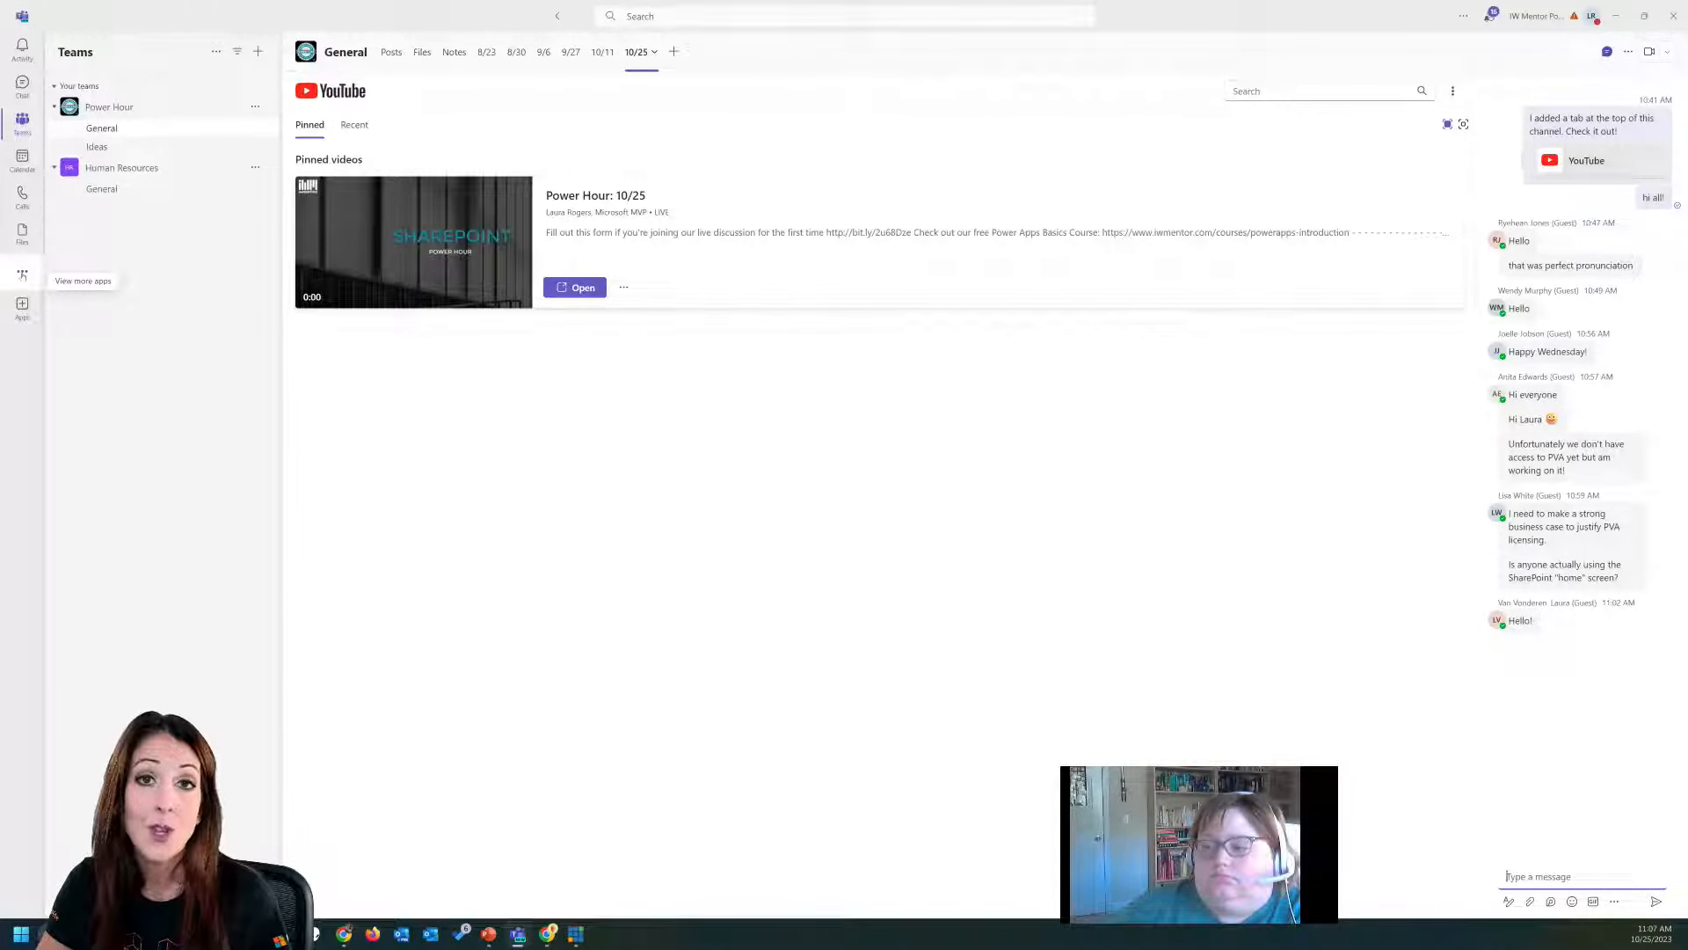
# Search the Teams apps for "power" and add the Power Virtual Agents app.
pyautogui.click(22, 276)
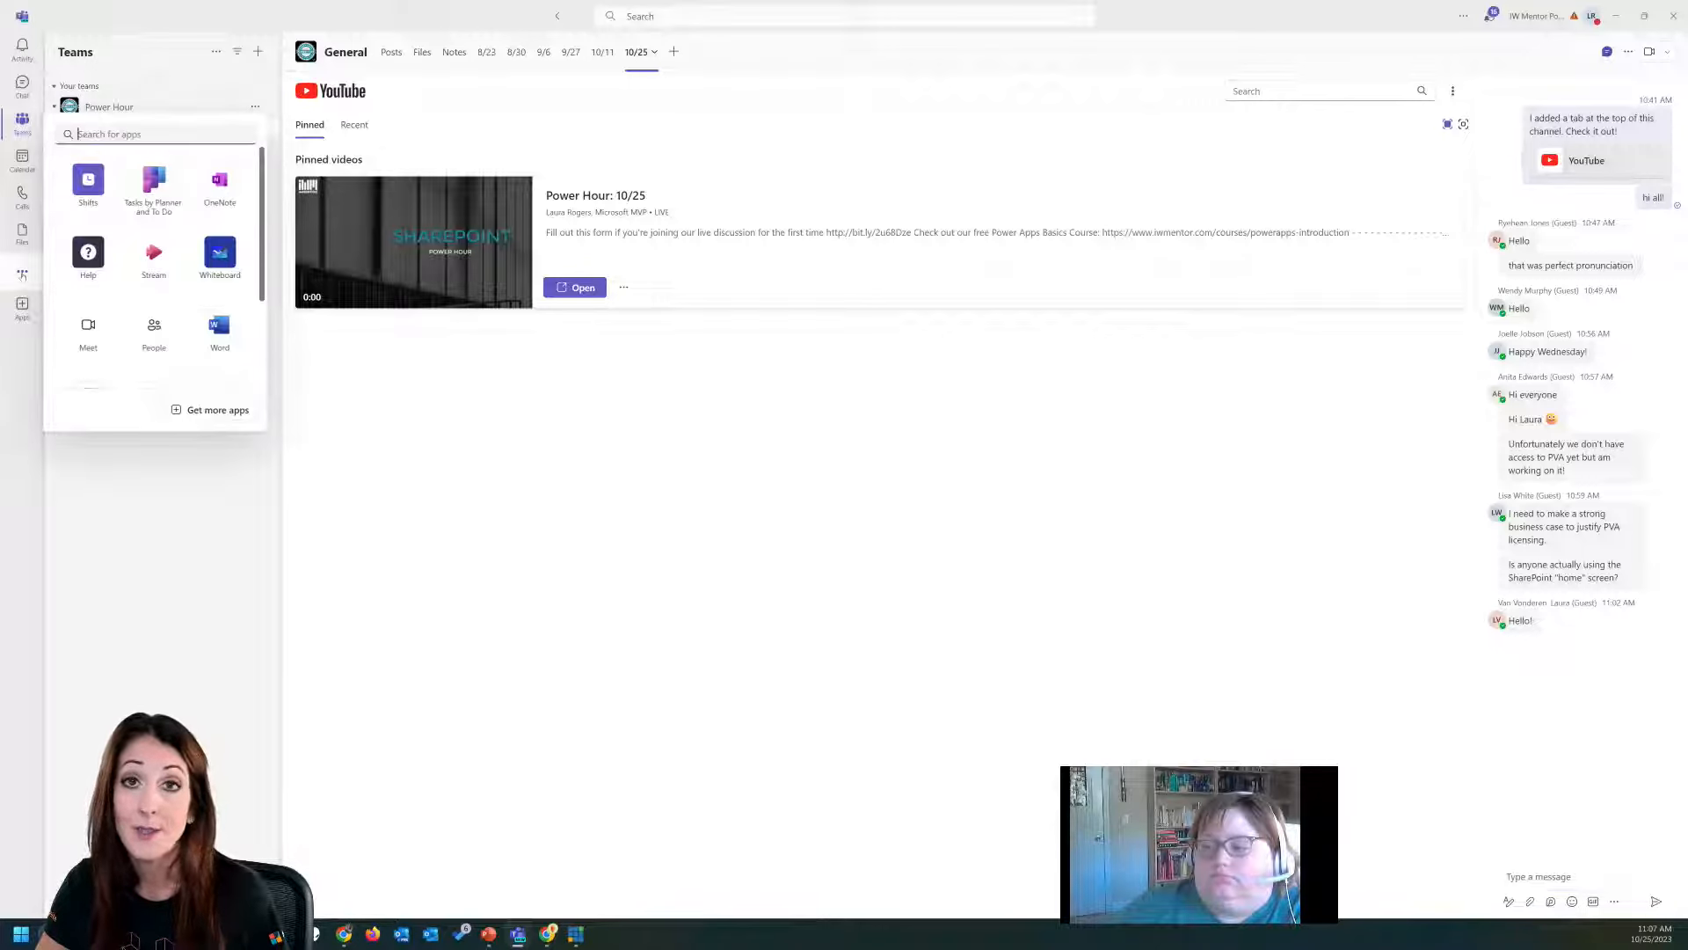
pyautogui.write('power')
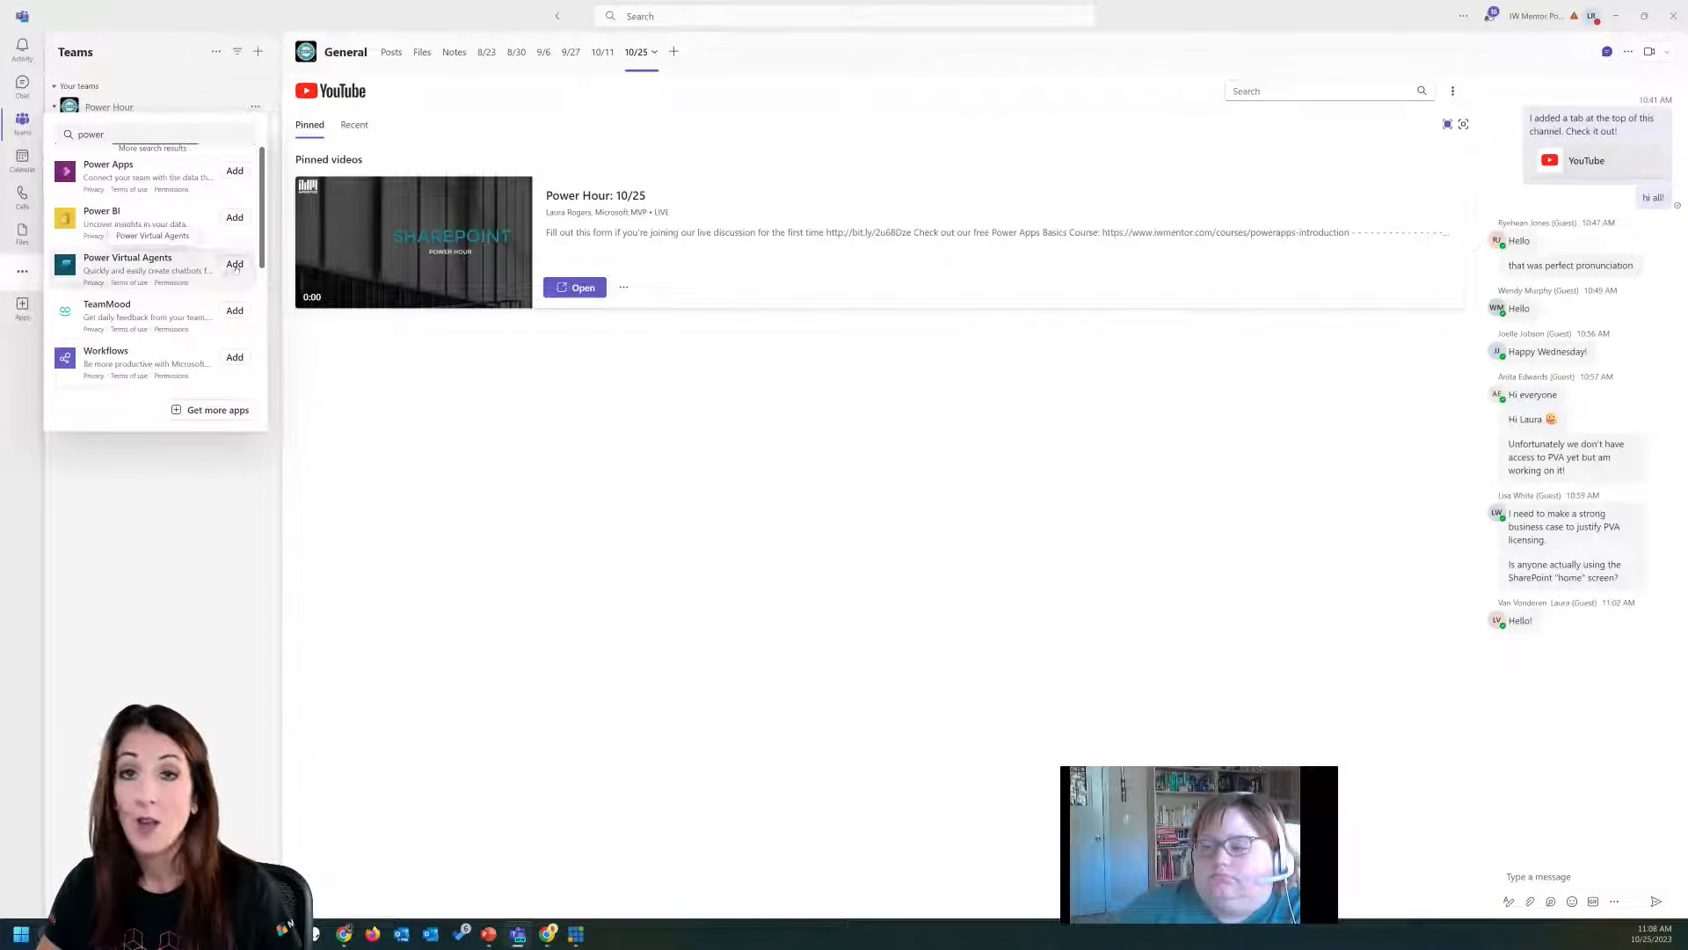
pyautogui.click(235, 266)
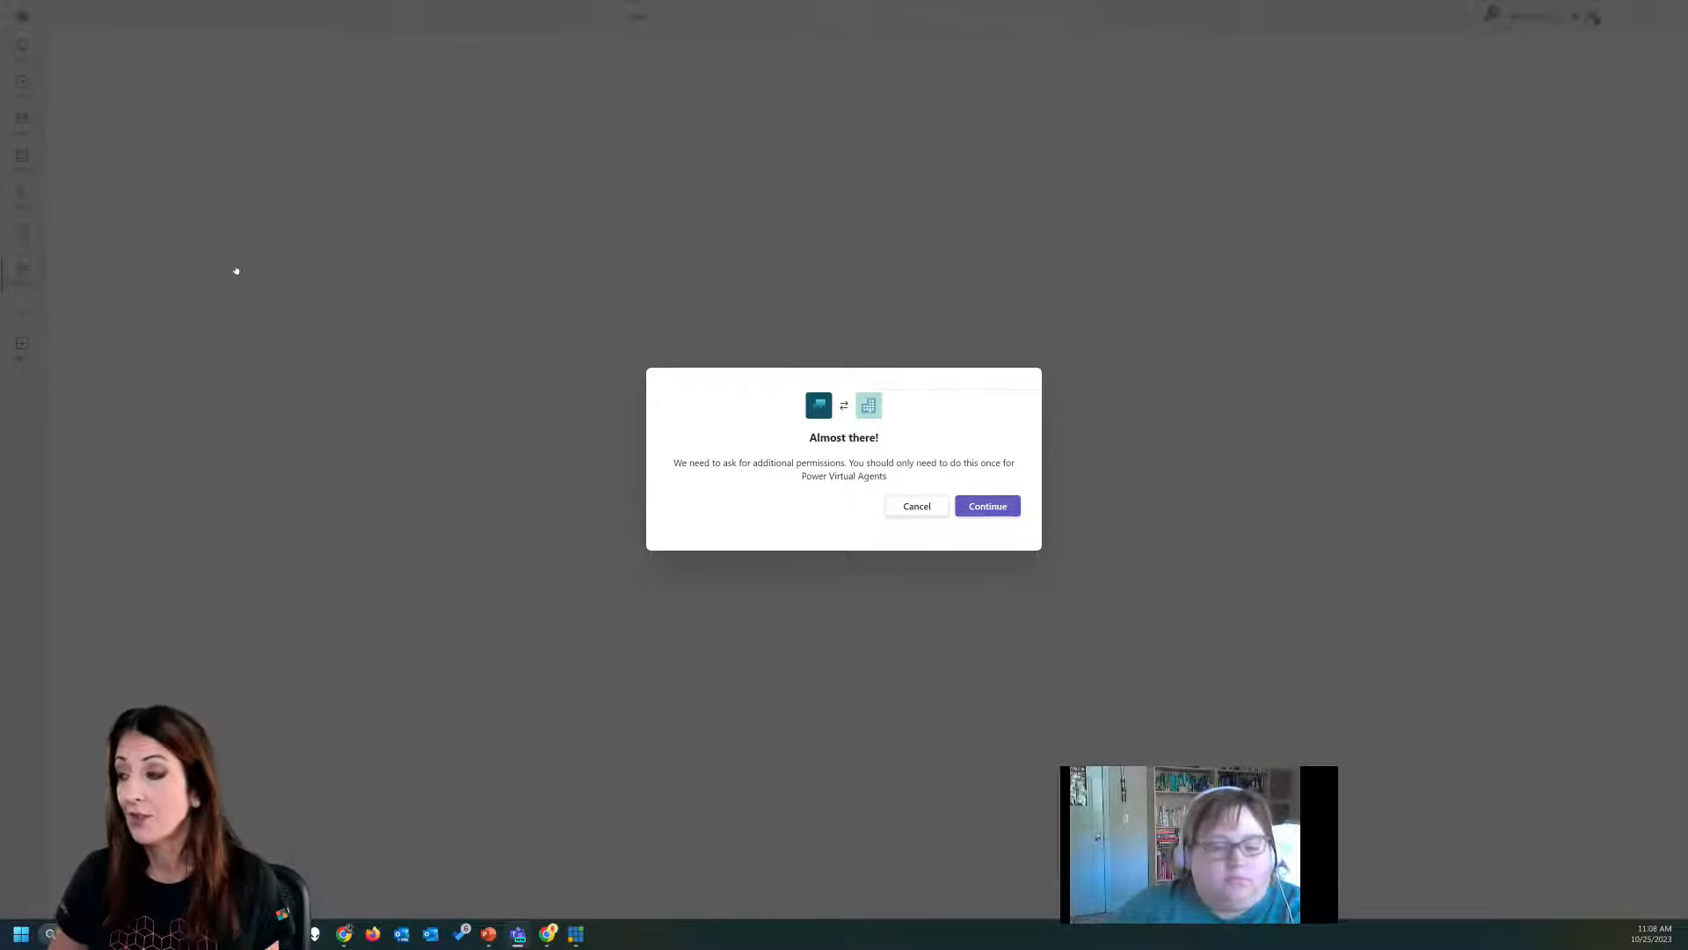
# Continue with the additional permissions request for Power Virtual Agents and sign in with the account password.
pyautogui.click(988, 506)
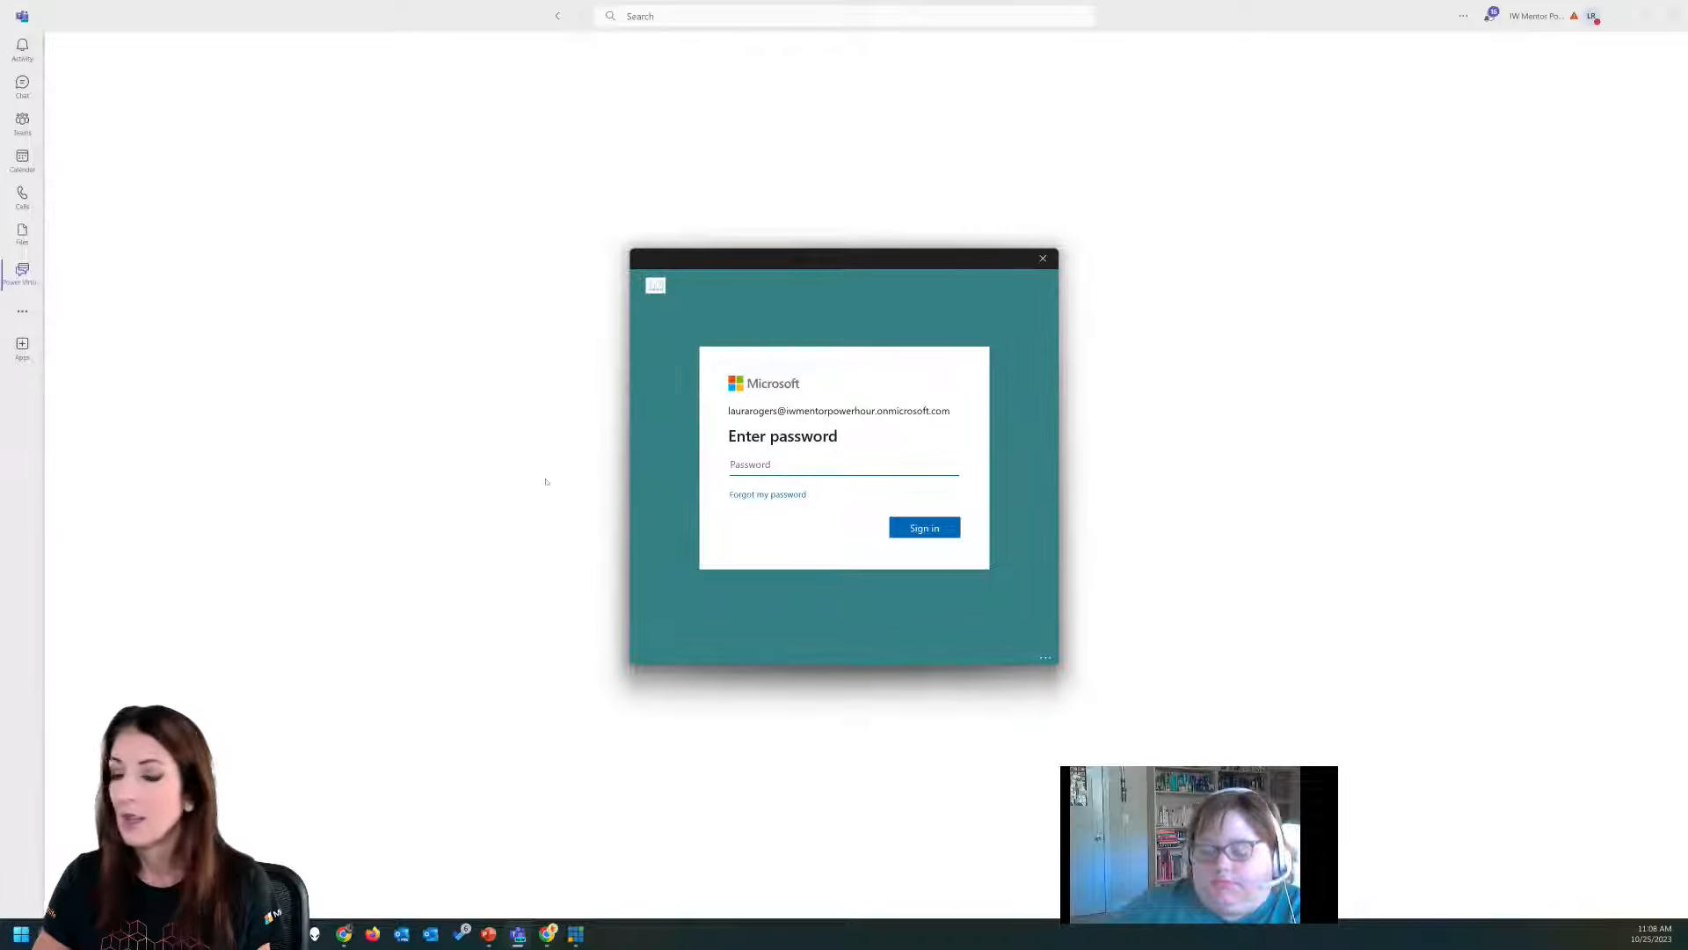
pyautogui.click(547, 933)
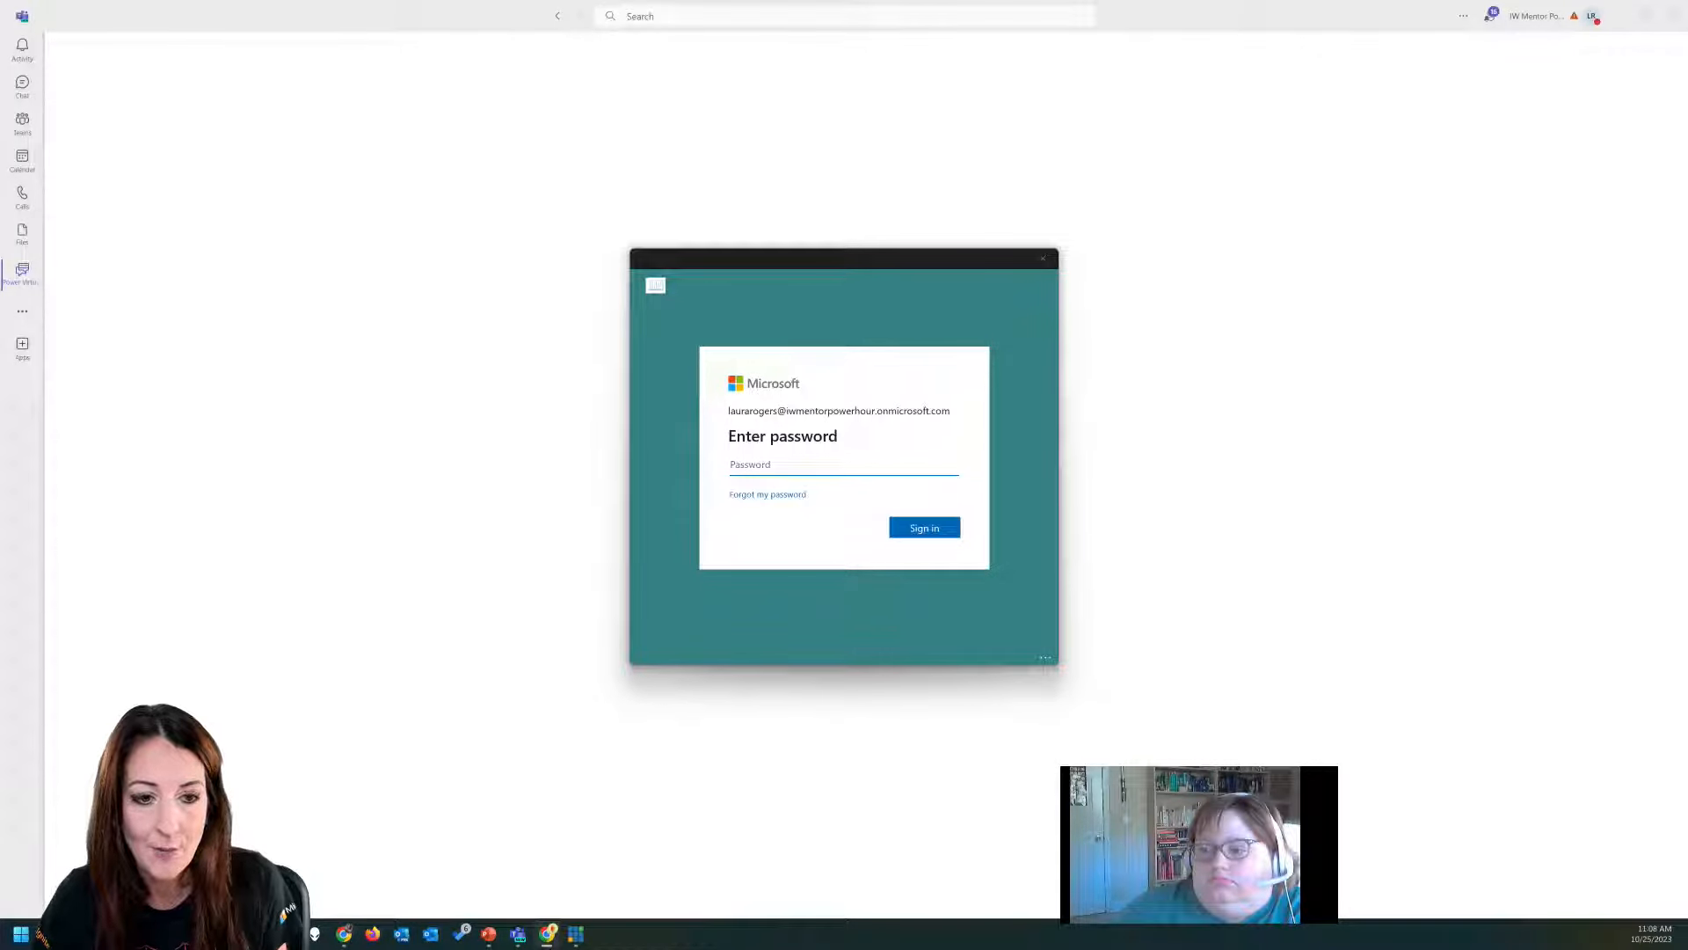
pyautogui.click(822, 463)
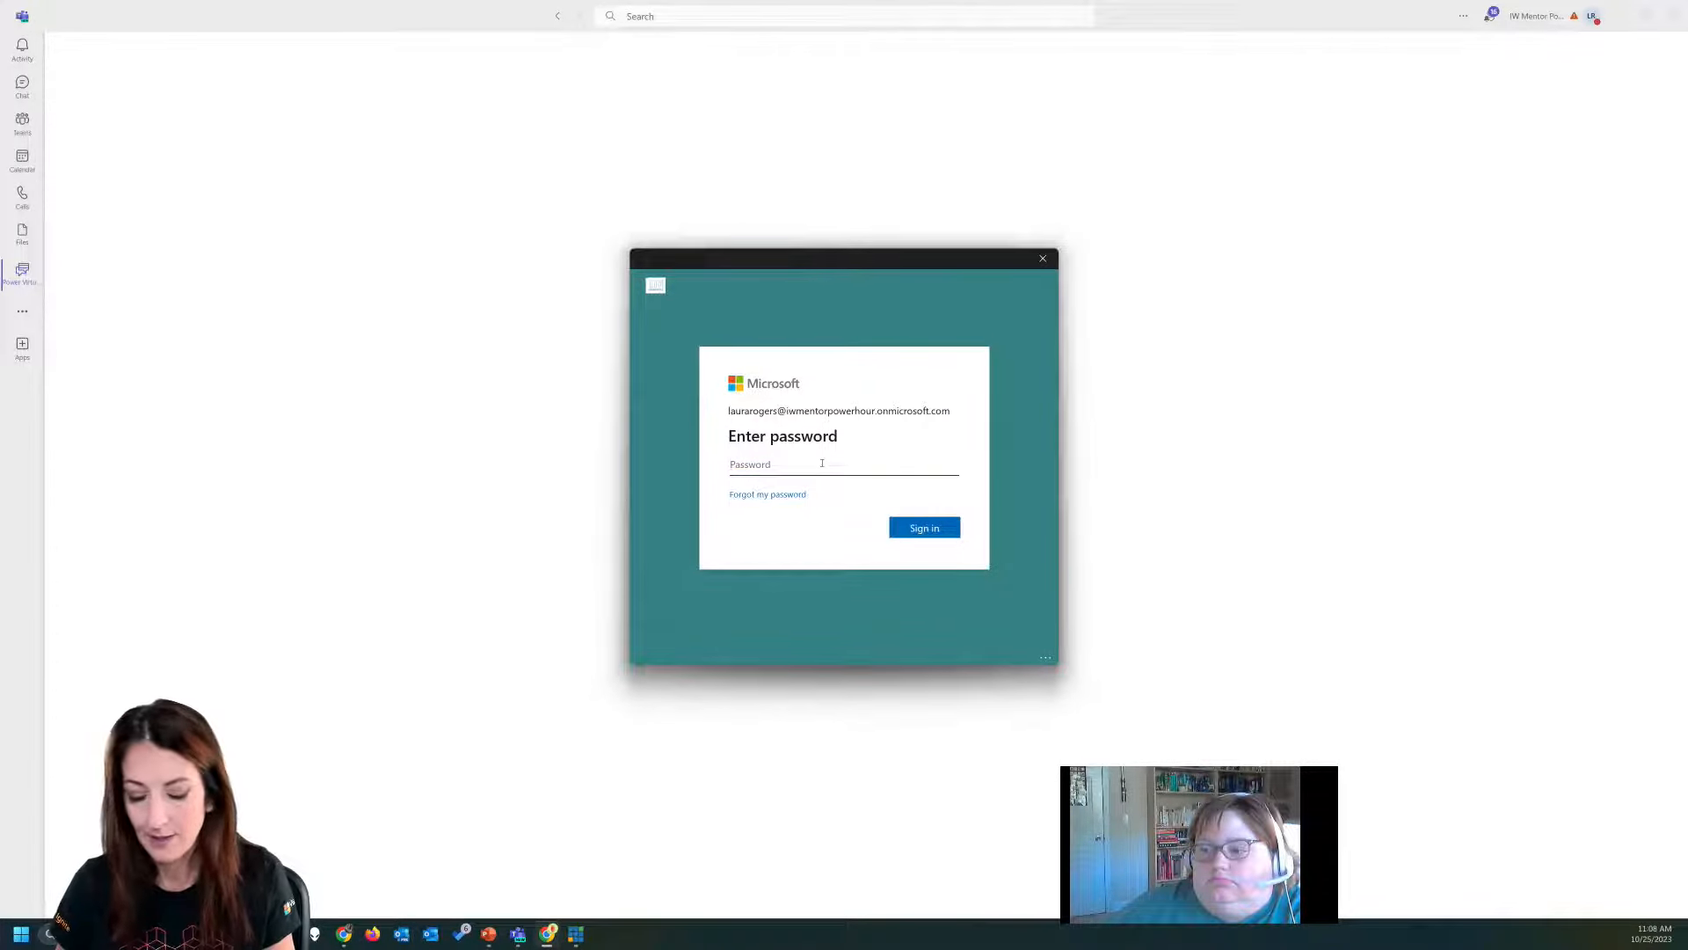
pyautogui.write('••••••')
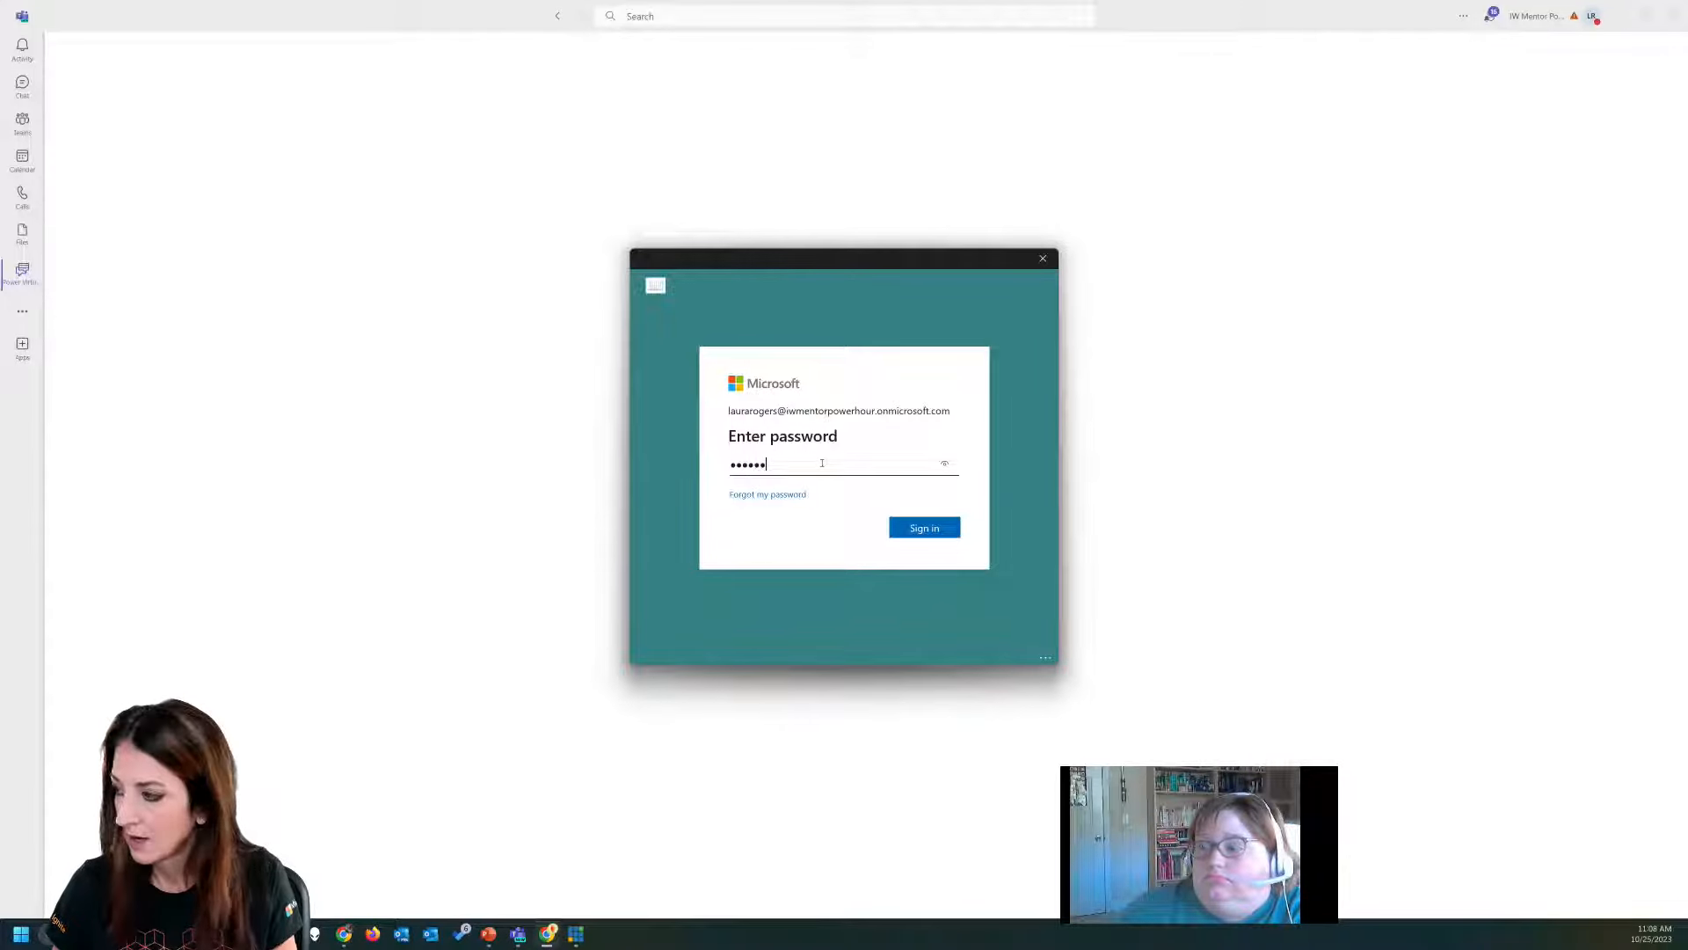
pyautogui.write('••••••••')
pyautogui.press('Return')
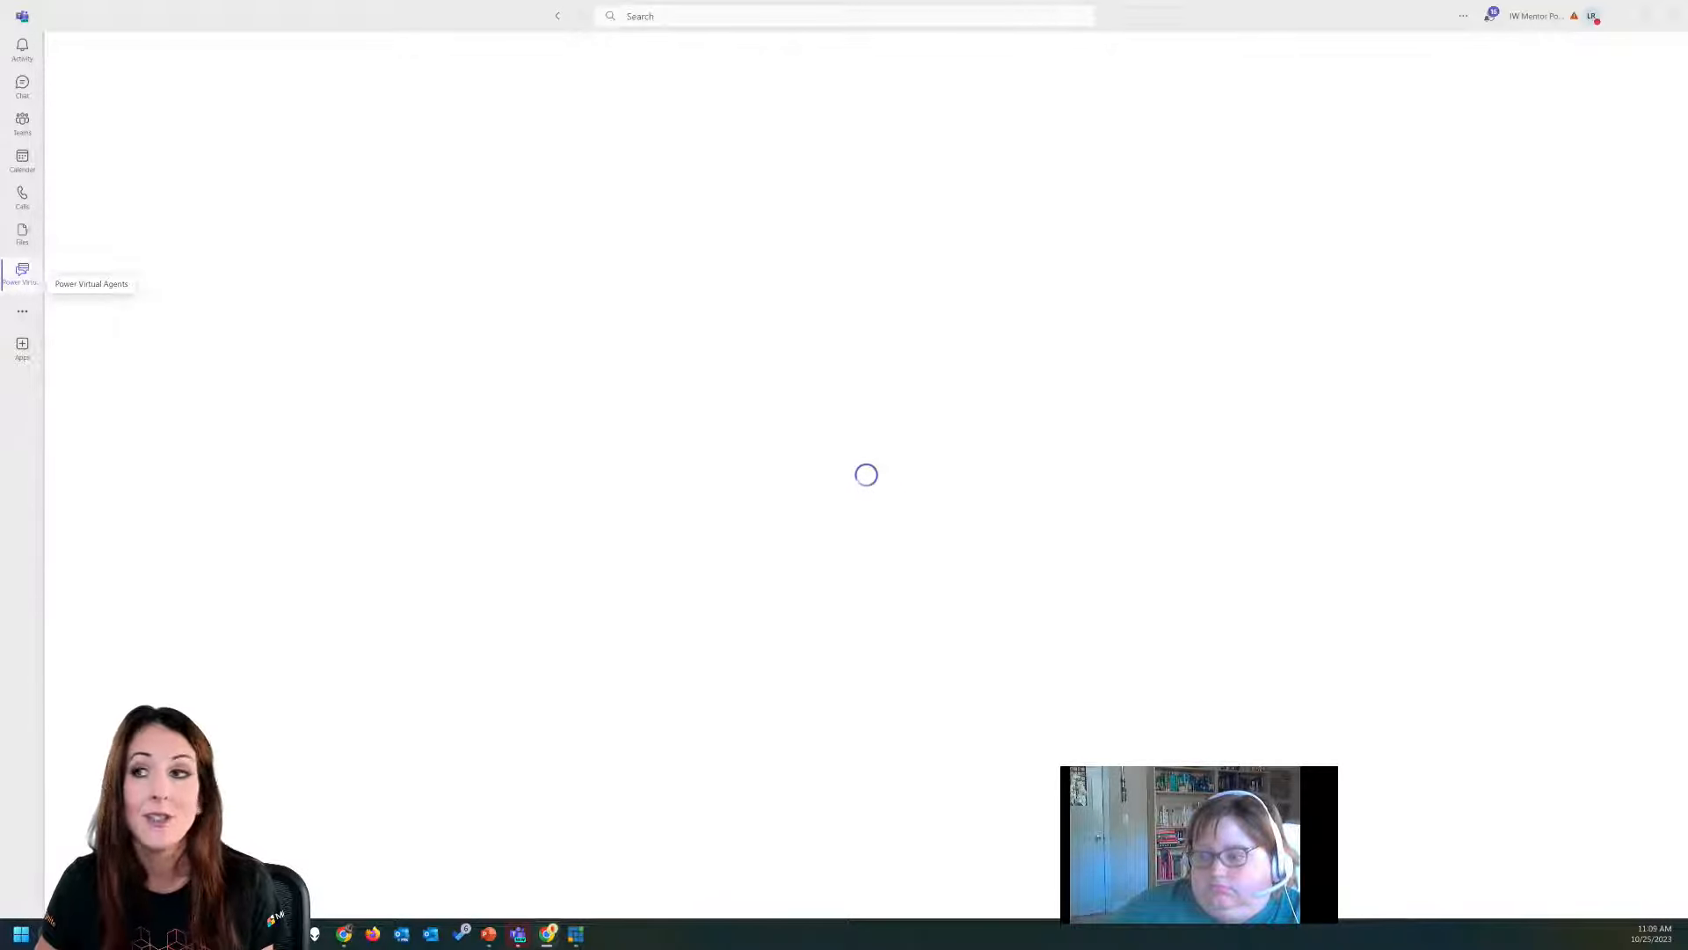
# Retry loading the Power Virtual Agents app in Teams.
pyautogui.rightClick(24, 276)
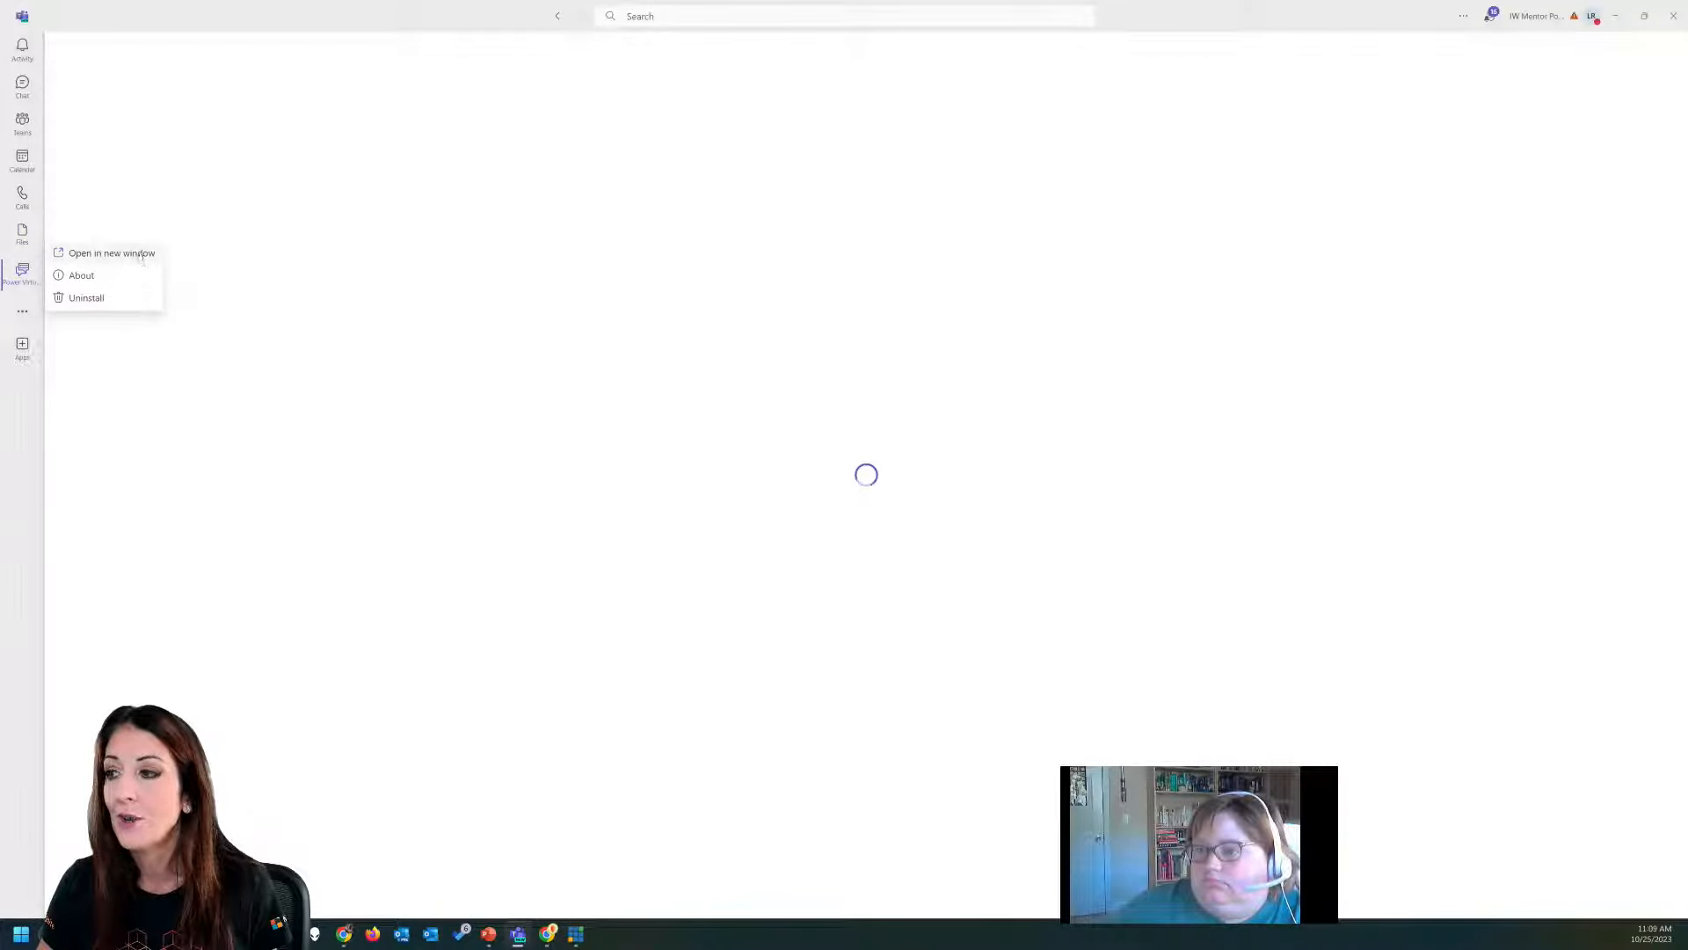
pyautogui.click(24, 308)
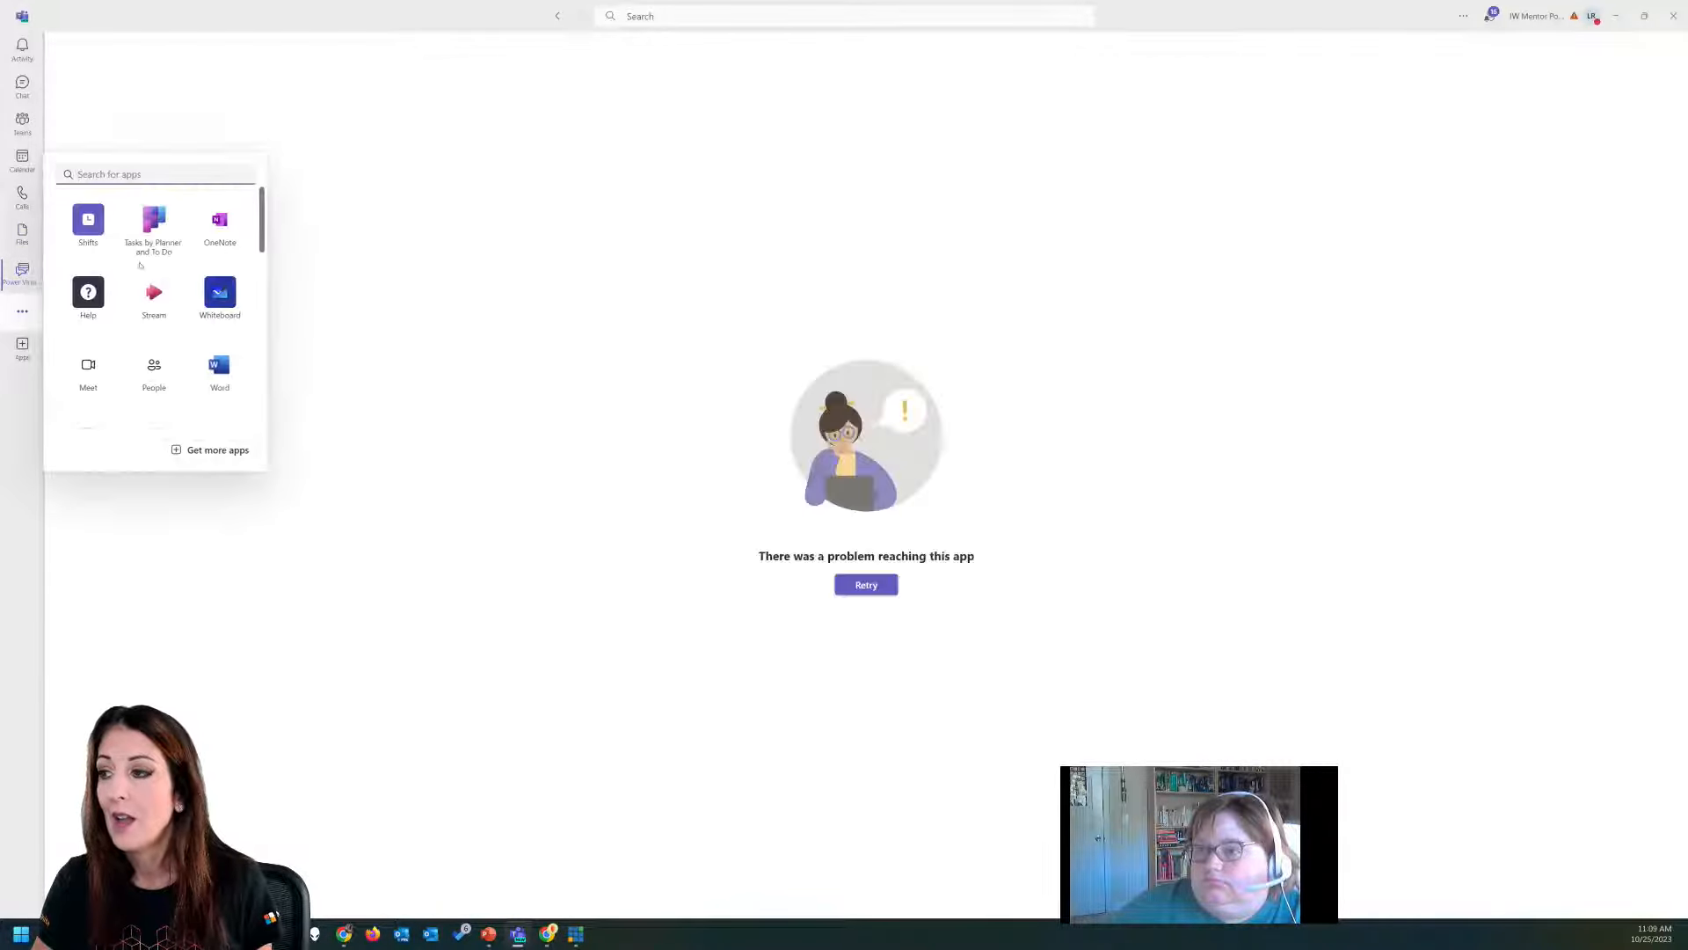
pyautogui.click(860, 584)
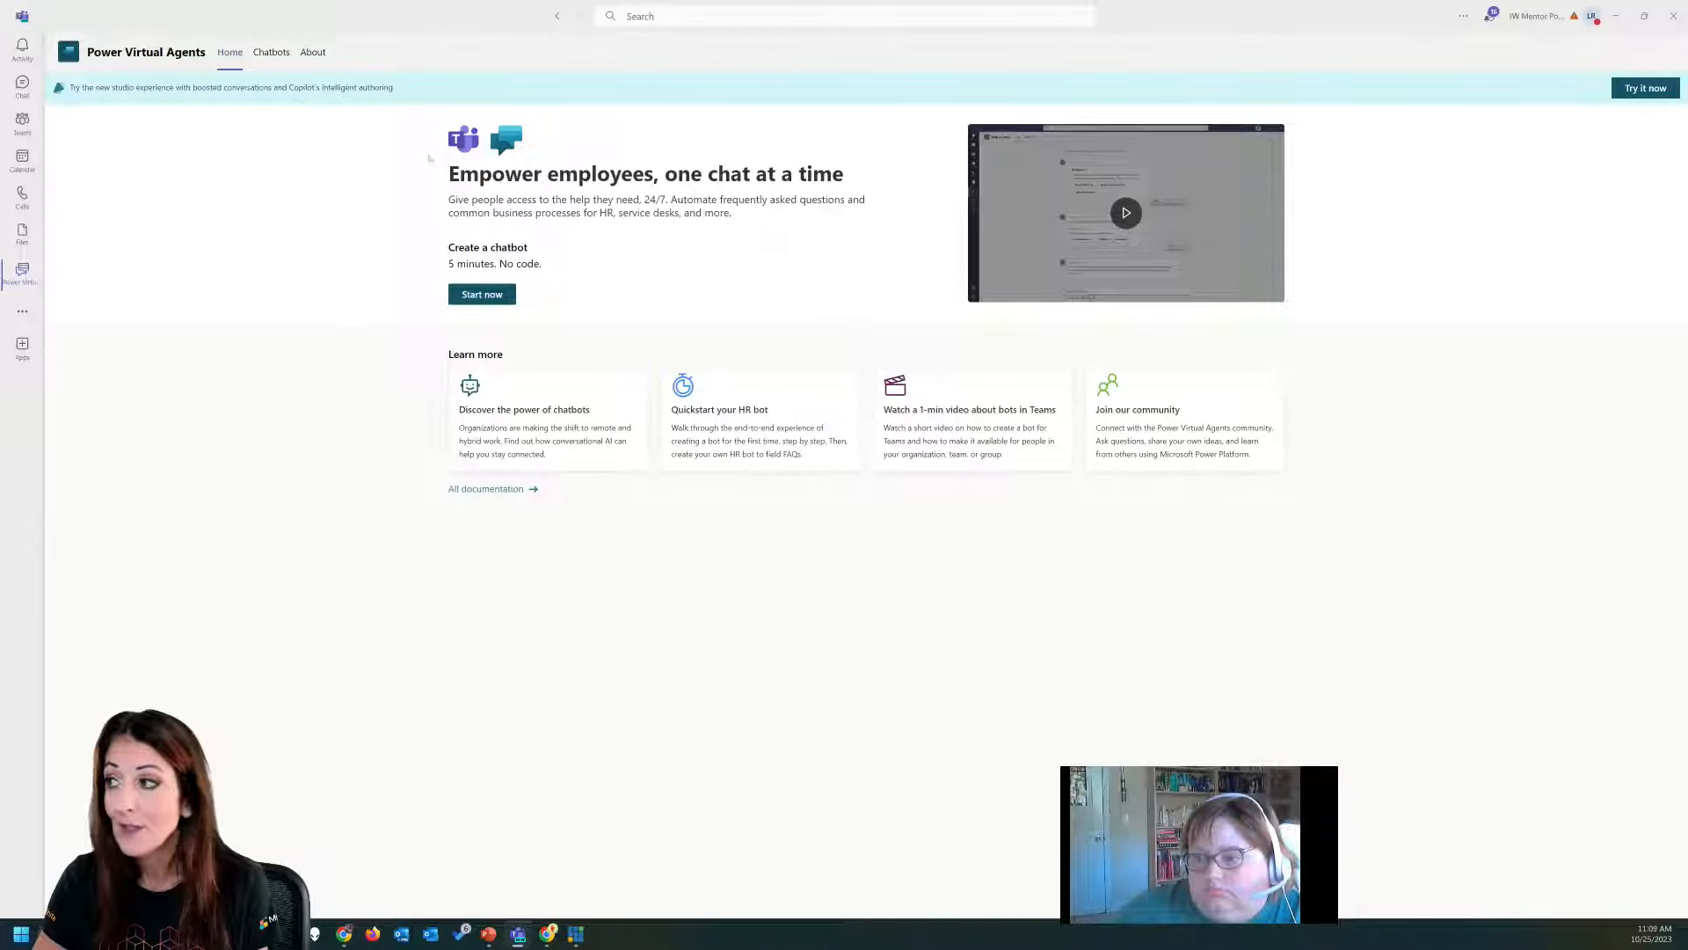
# Move the Teams window aside and switch to the Power Virtual Agents site in a maximized Chrome window.
pyautogui.moveTo(492, 15); pyautogui.dragTo(455, 264)
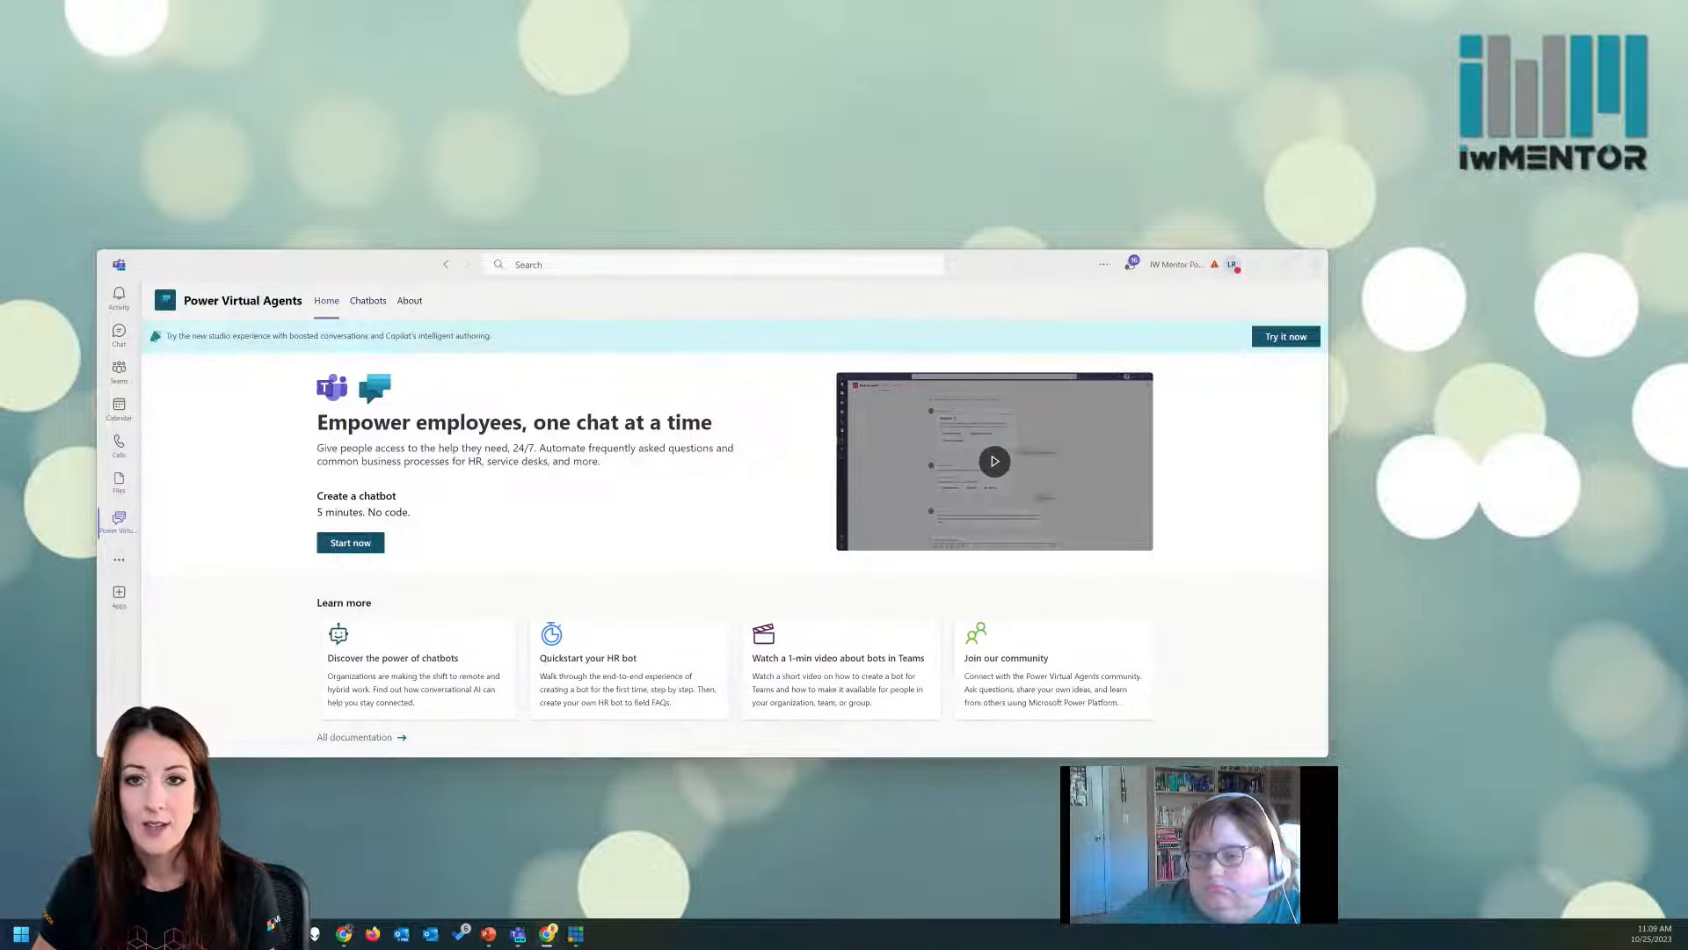
pyautogui.moveTo(0, 79); pyautogui.dragTo(961, 106)
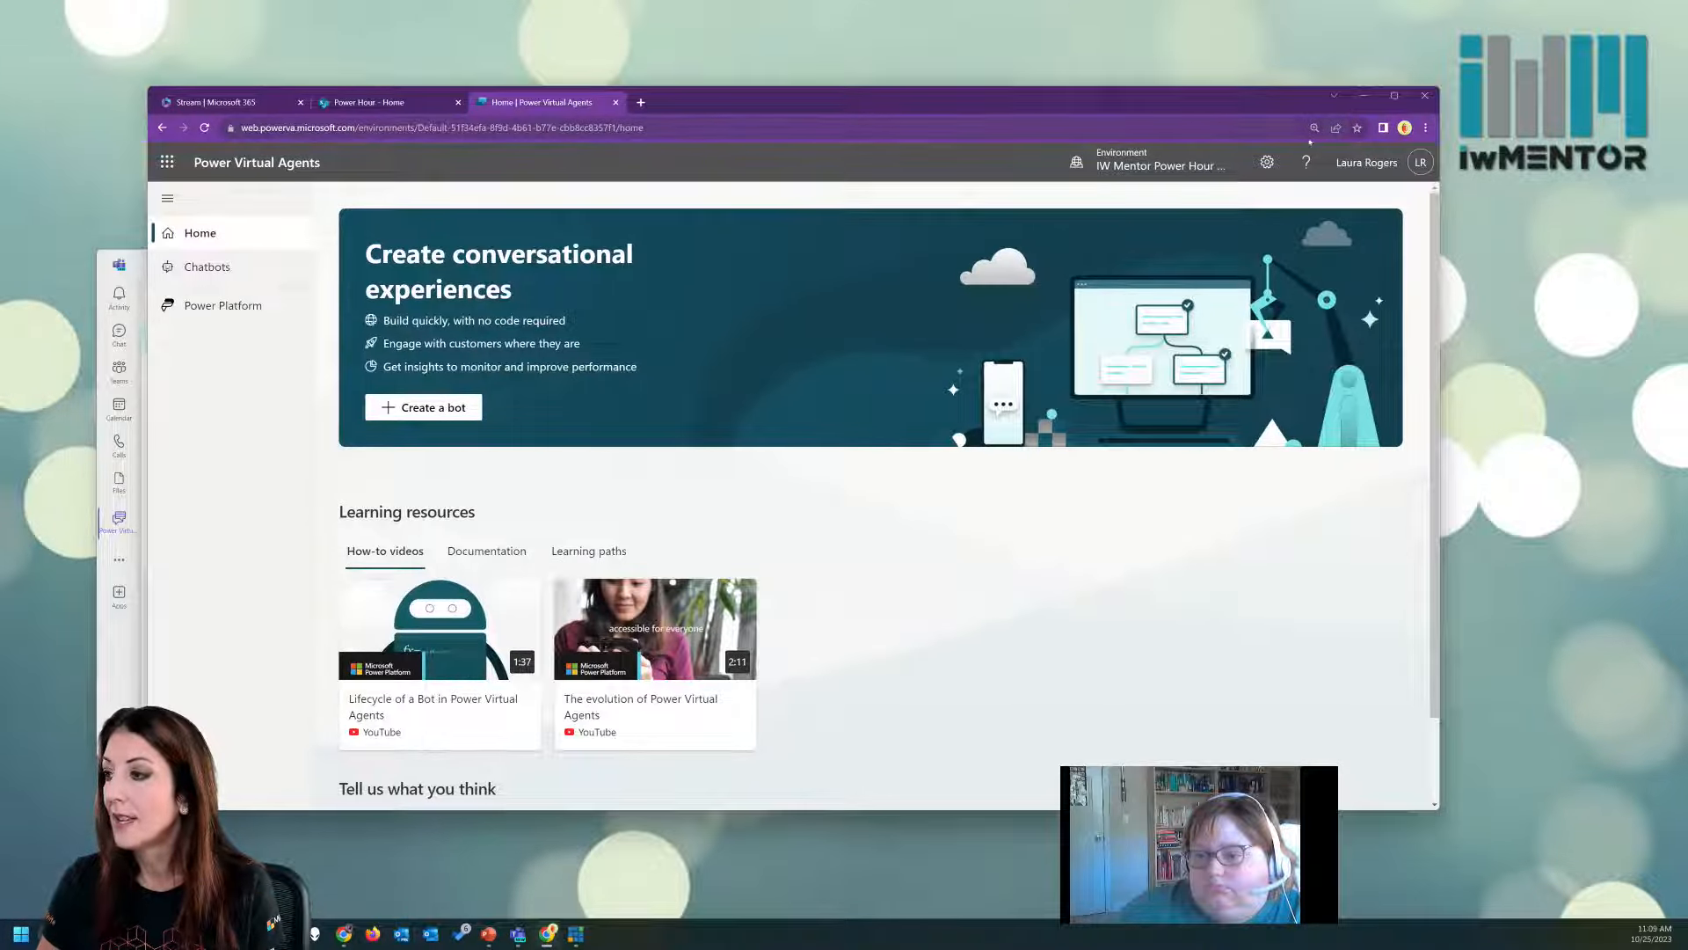
pyautogui.click(1395, 95)
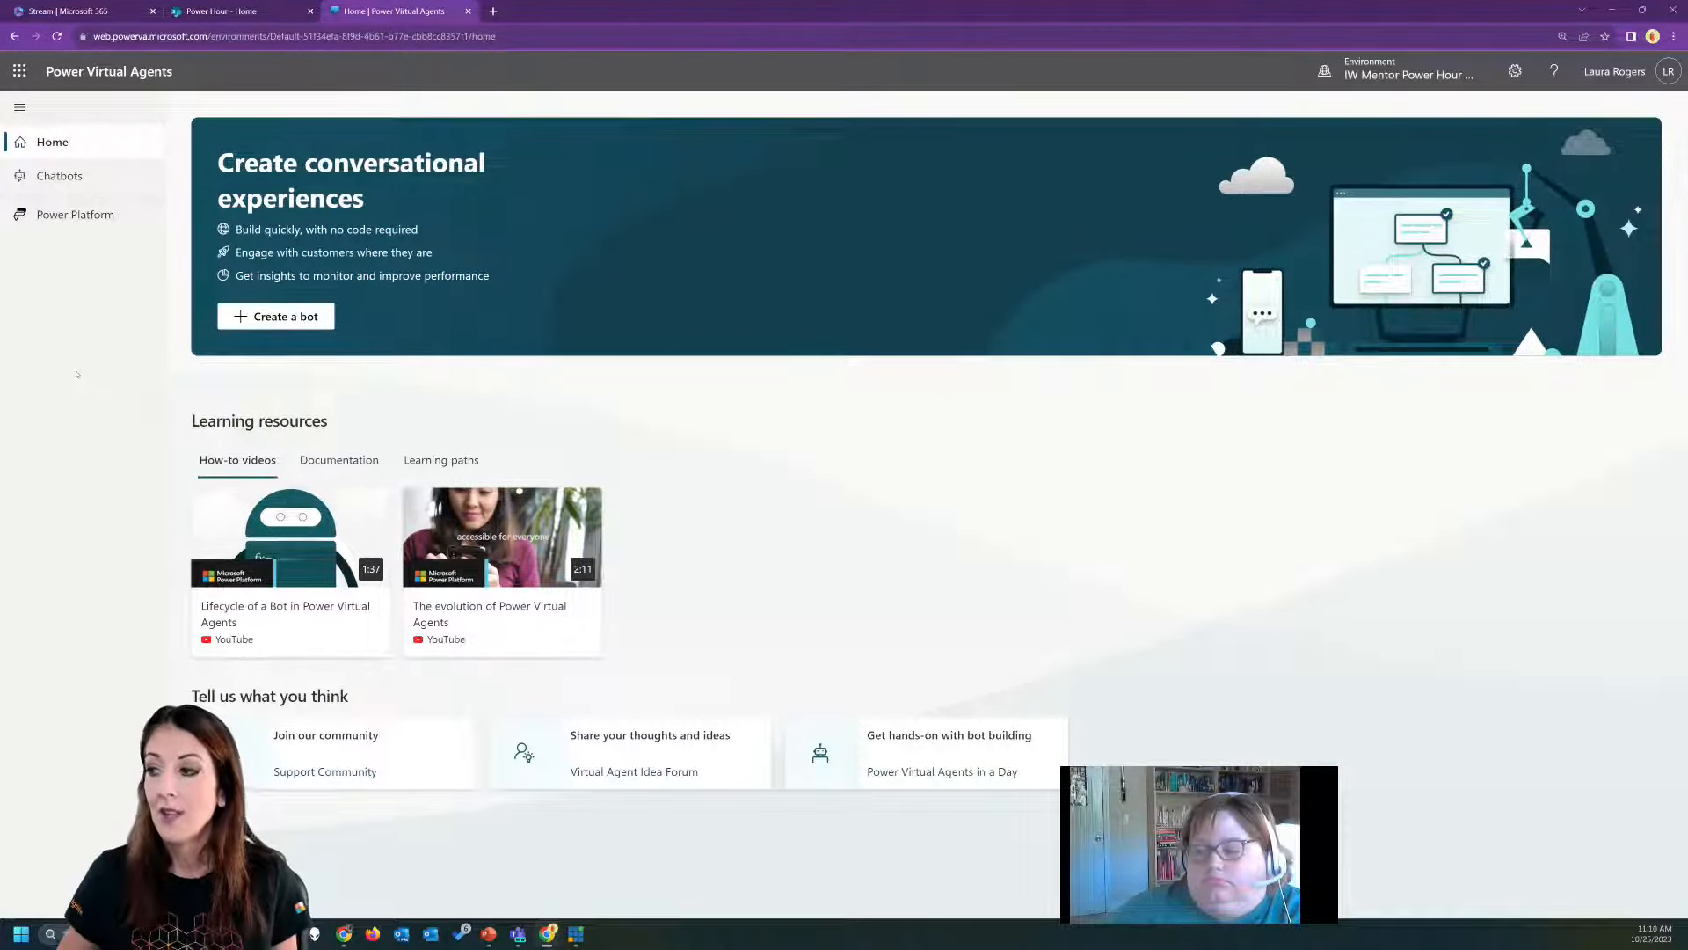
# Create a new bot named Store Test, keeping English as its language and leaving the generative answers website empty.
pyautogui.click(292, 317)
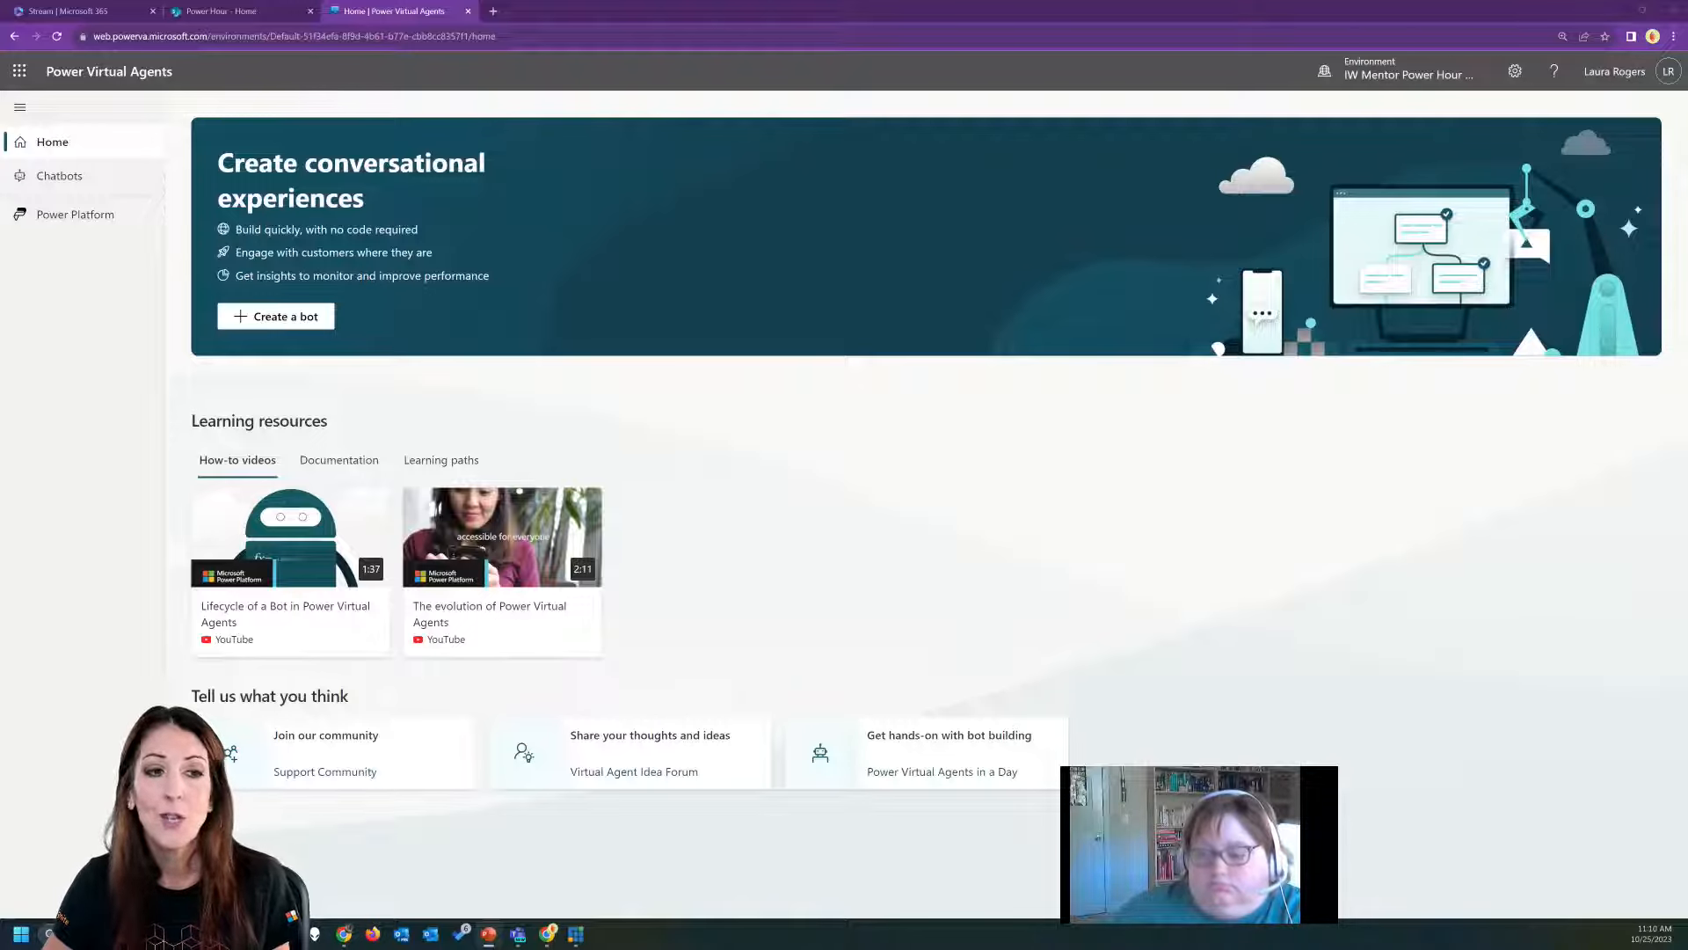
pyautogui.click(294, 318)
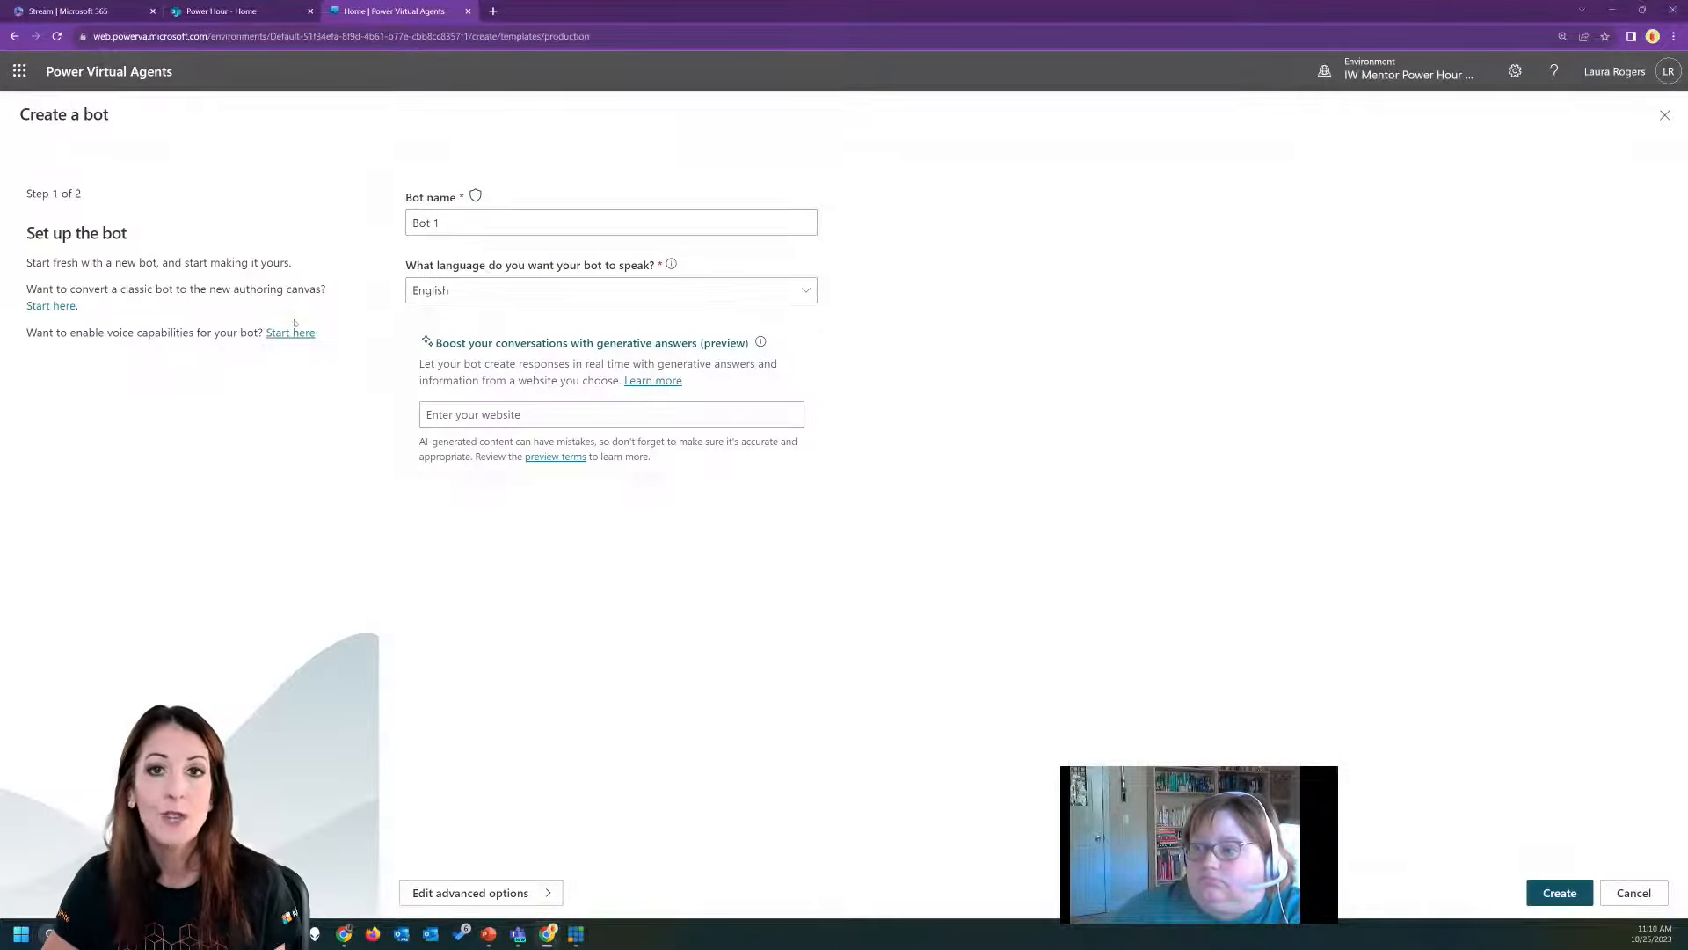
pyautogui.tripleClick(498, 223)
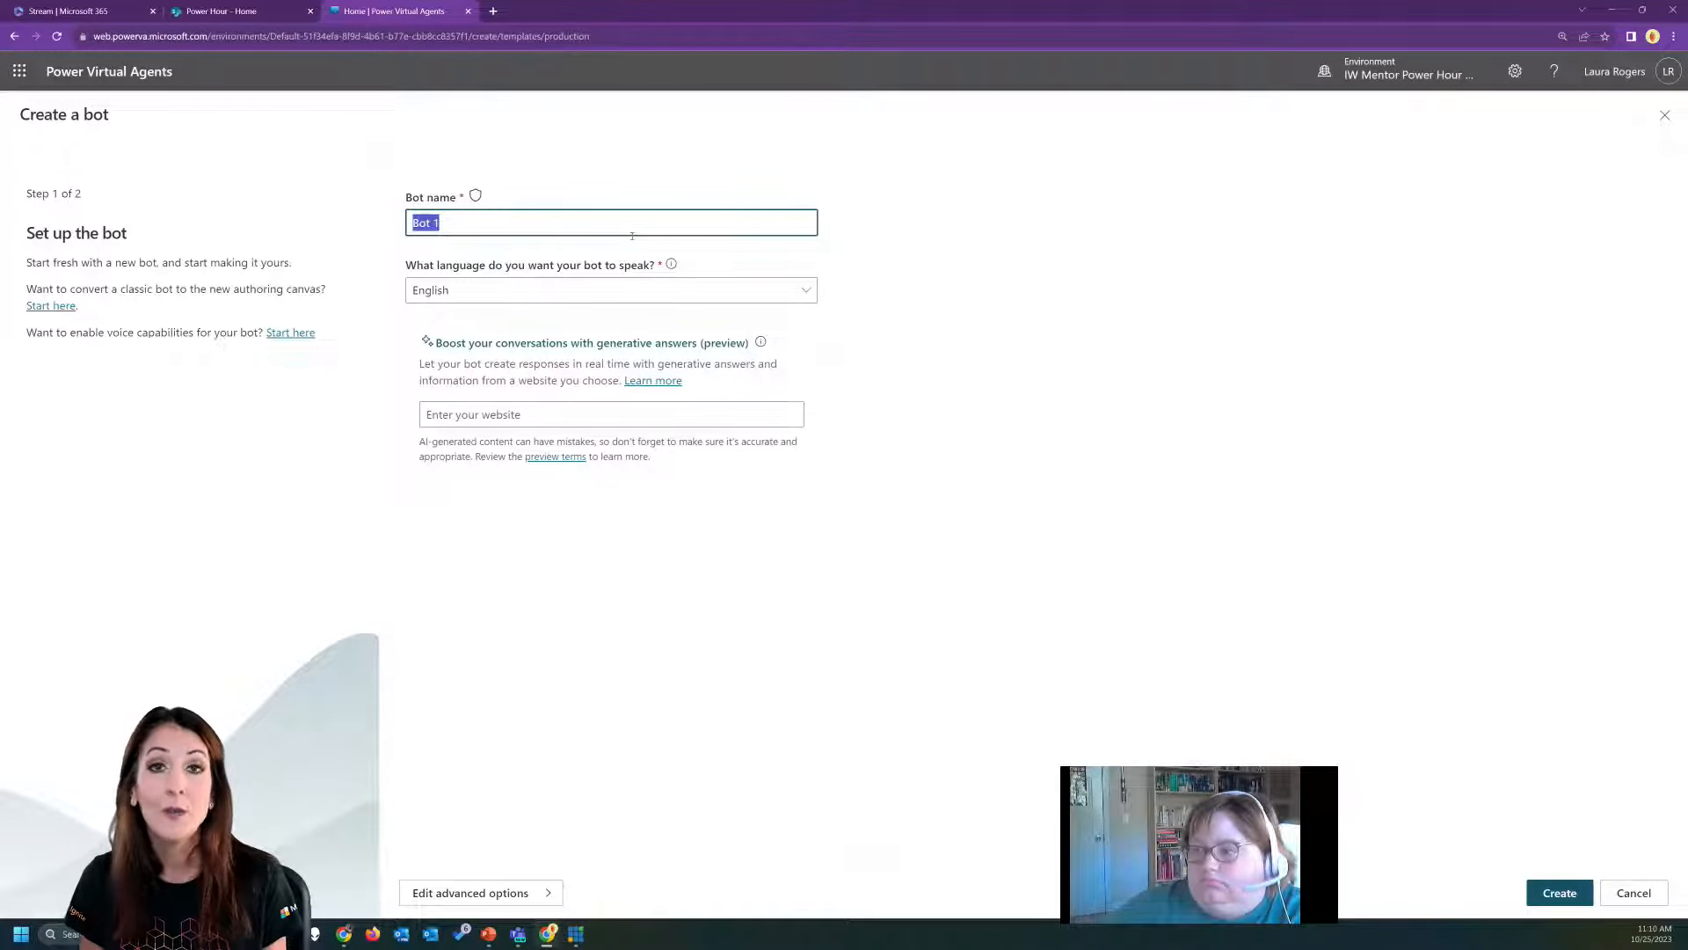
pyautogui.write('C')
pyautogui.press('BackSpace')
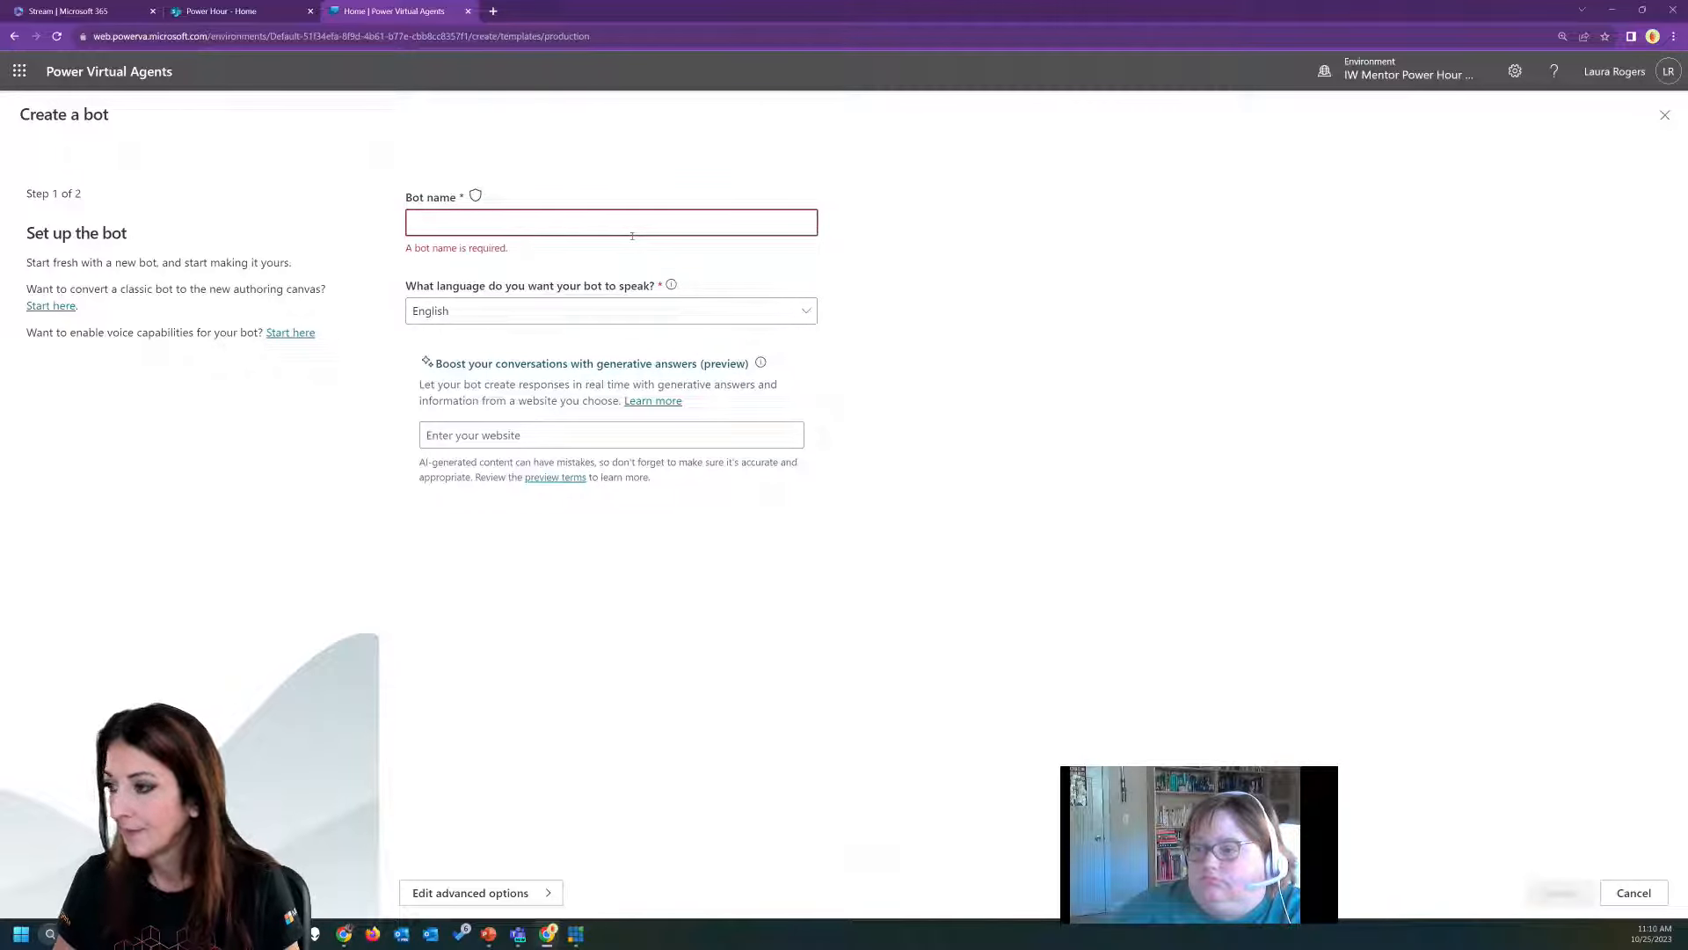
pyautogui.write('Store Test')
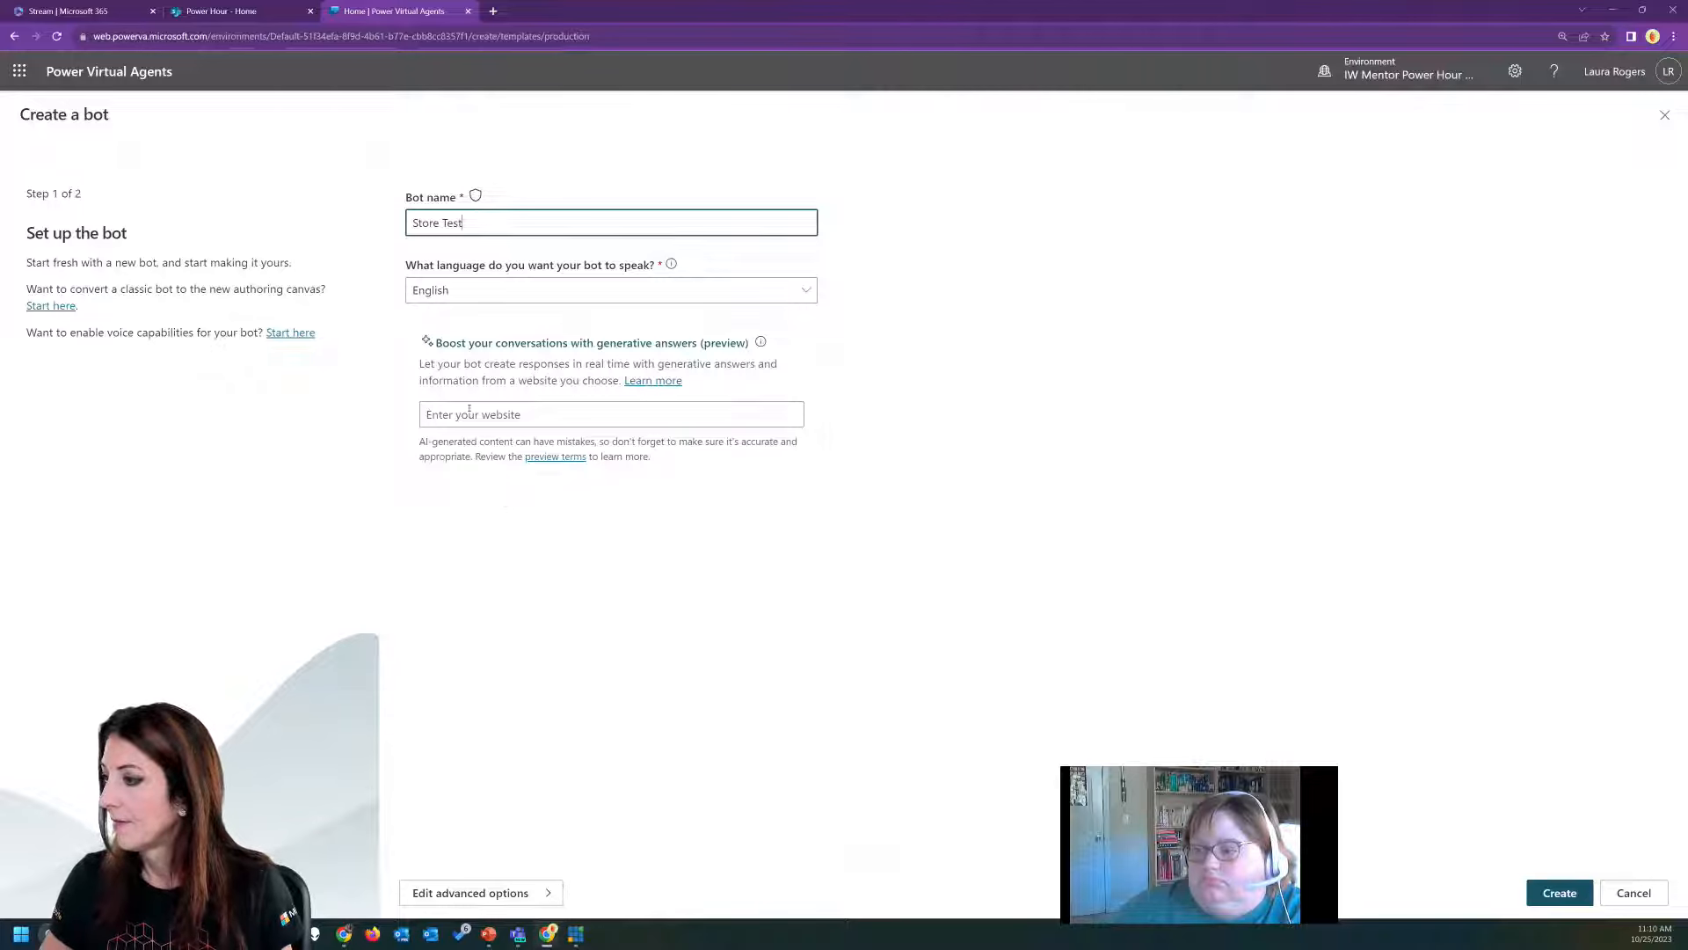
pyautogui.click(524, 413)
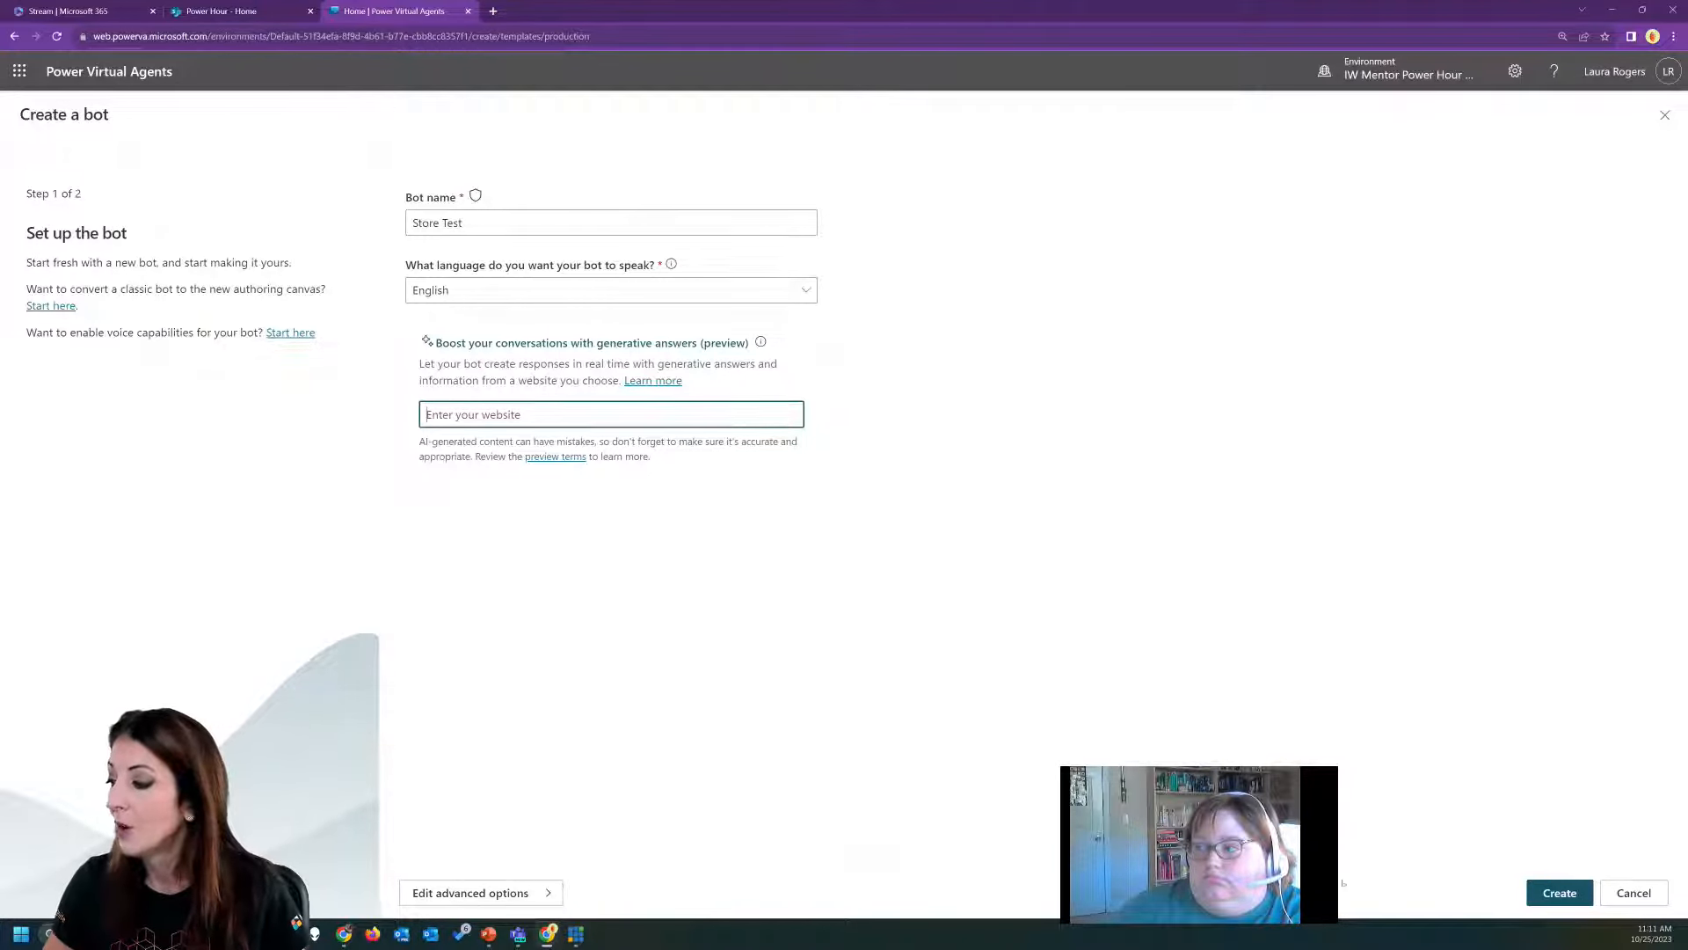
pyautogui.click(1579, 894)
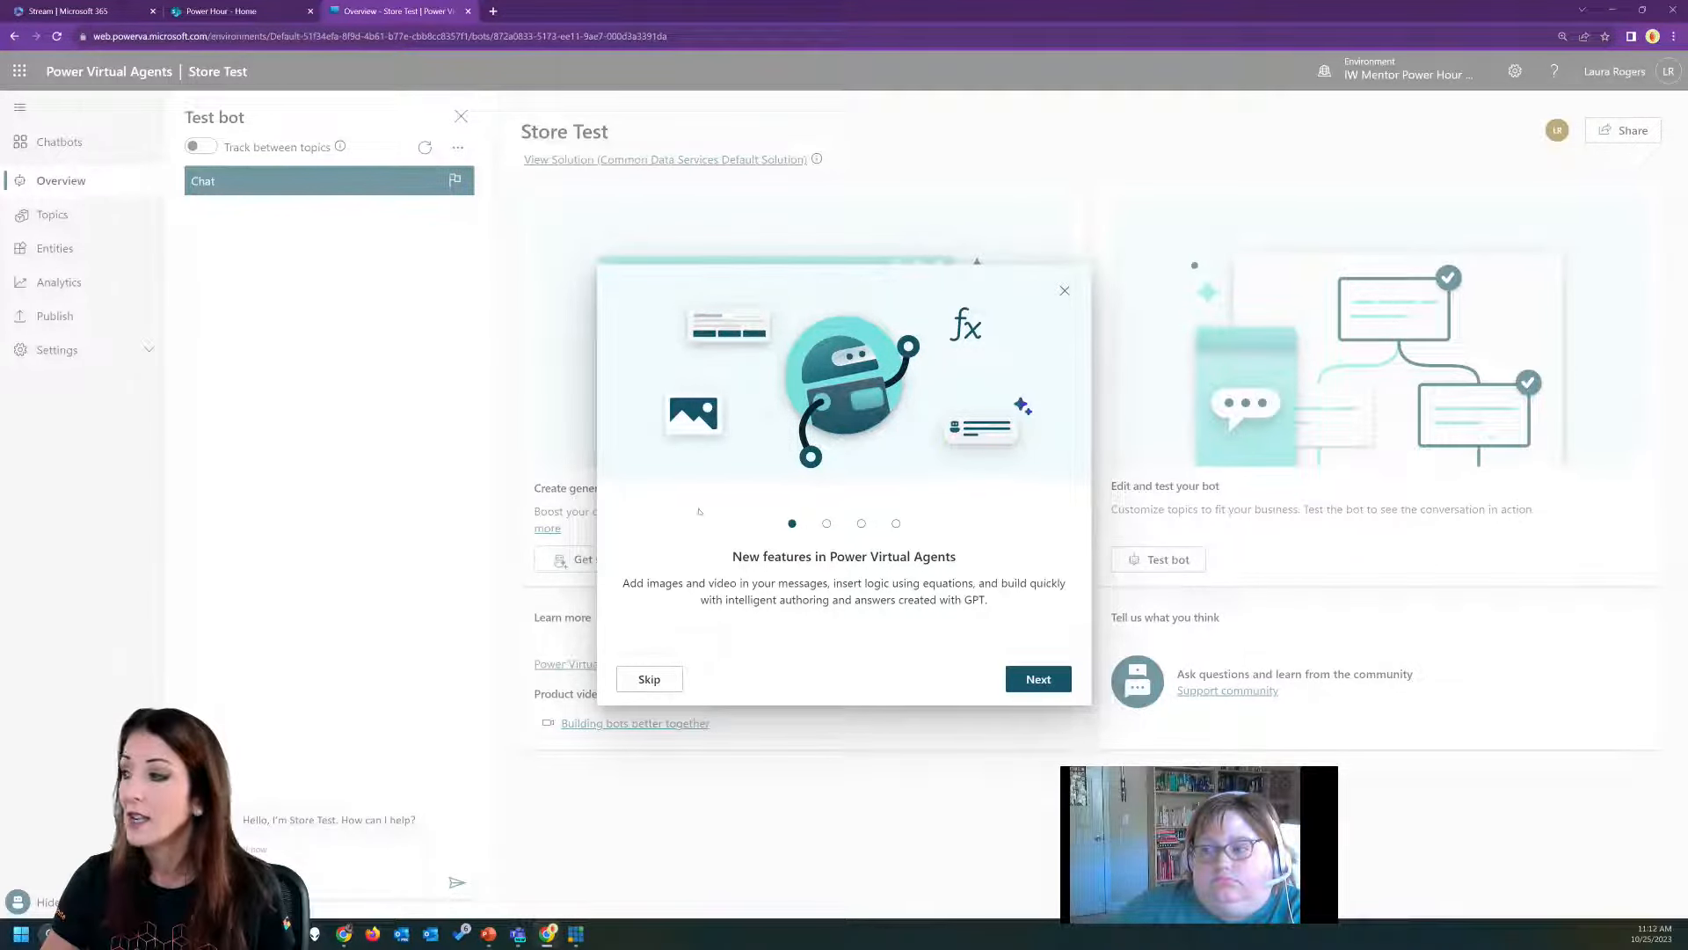
# Page through the new features introduction to its last page and finish it.
pyautogui.click(1039, 679)
pyautogui.click(1038, 679)
pyautogui.click(1039, 679)
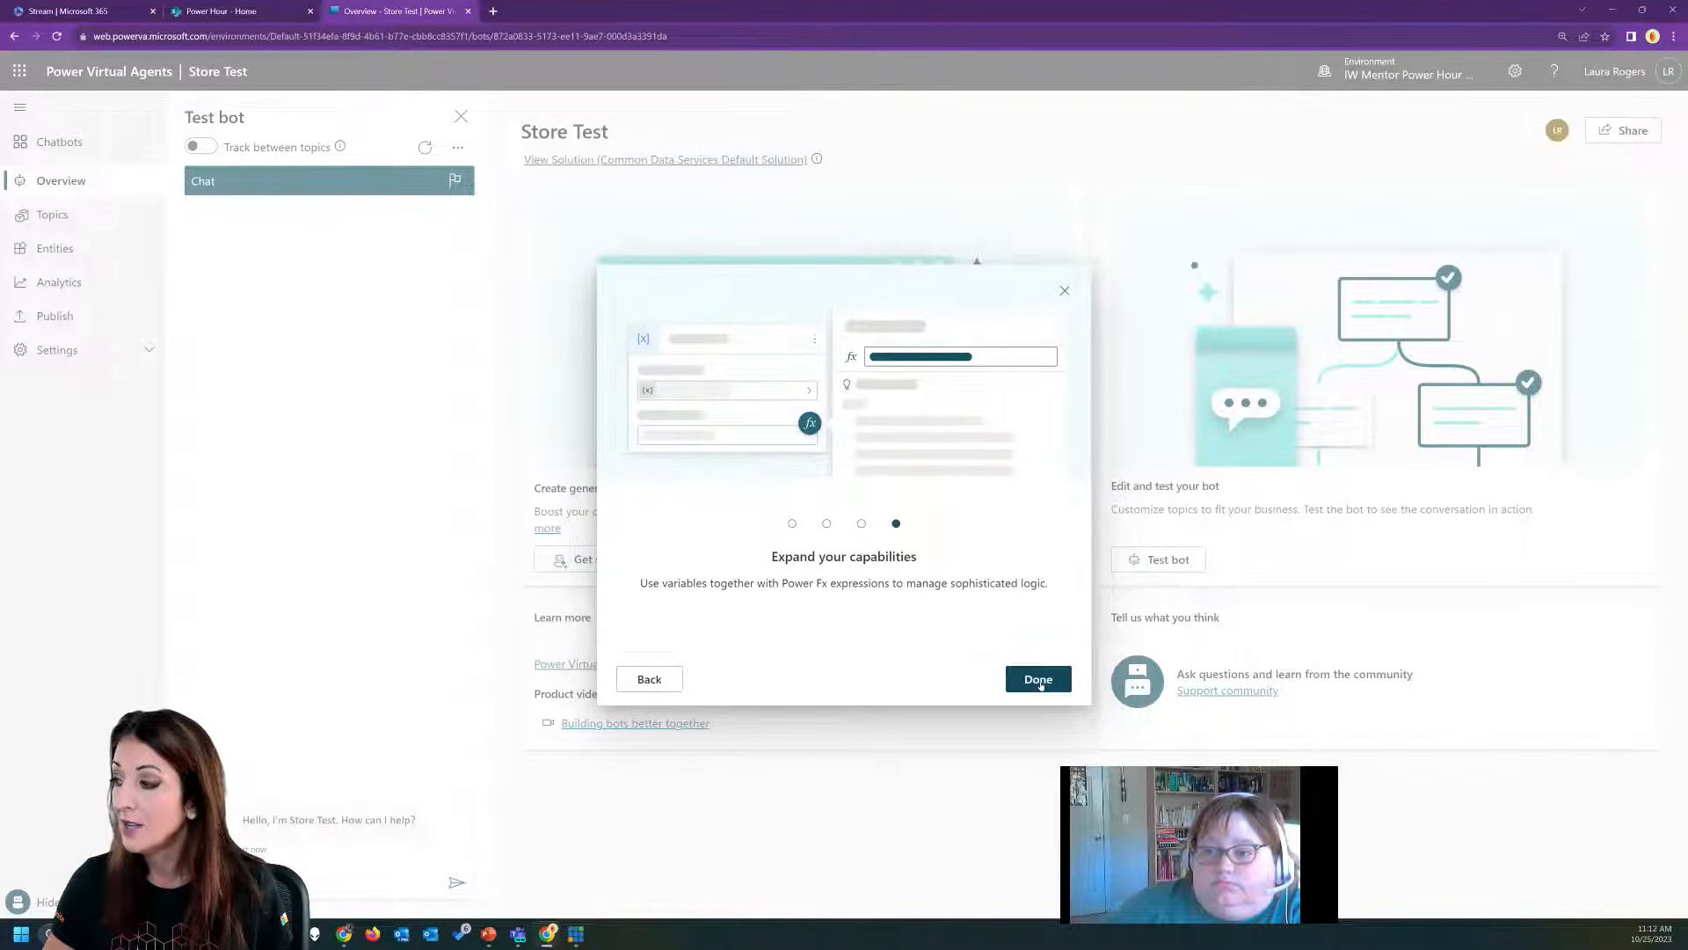
pyautogui.click(1038, 679)
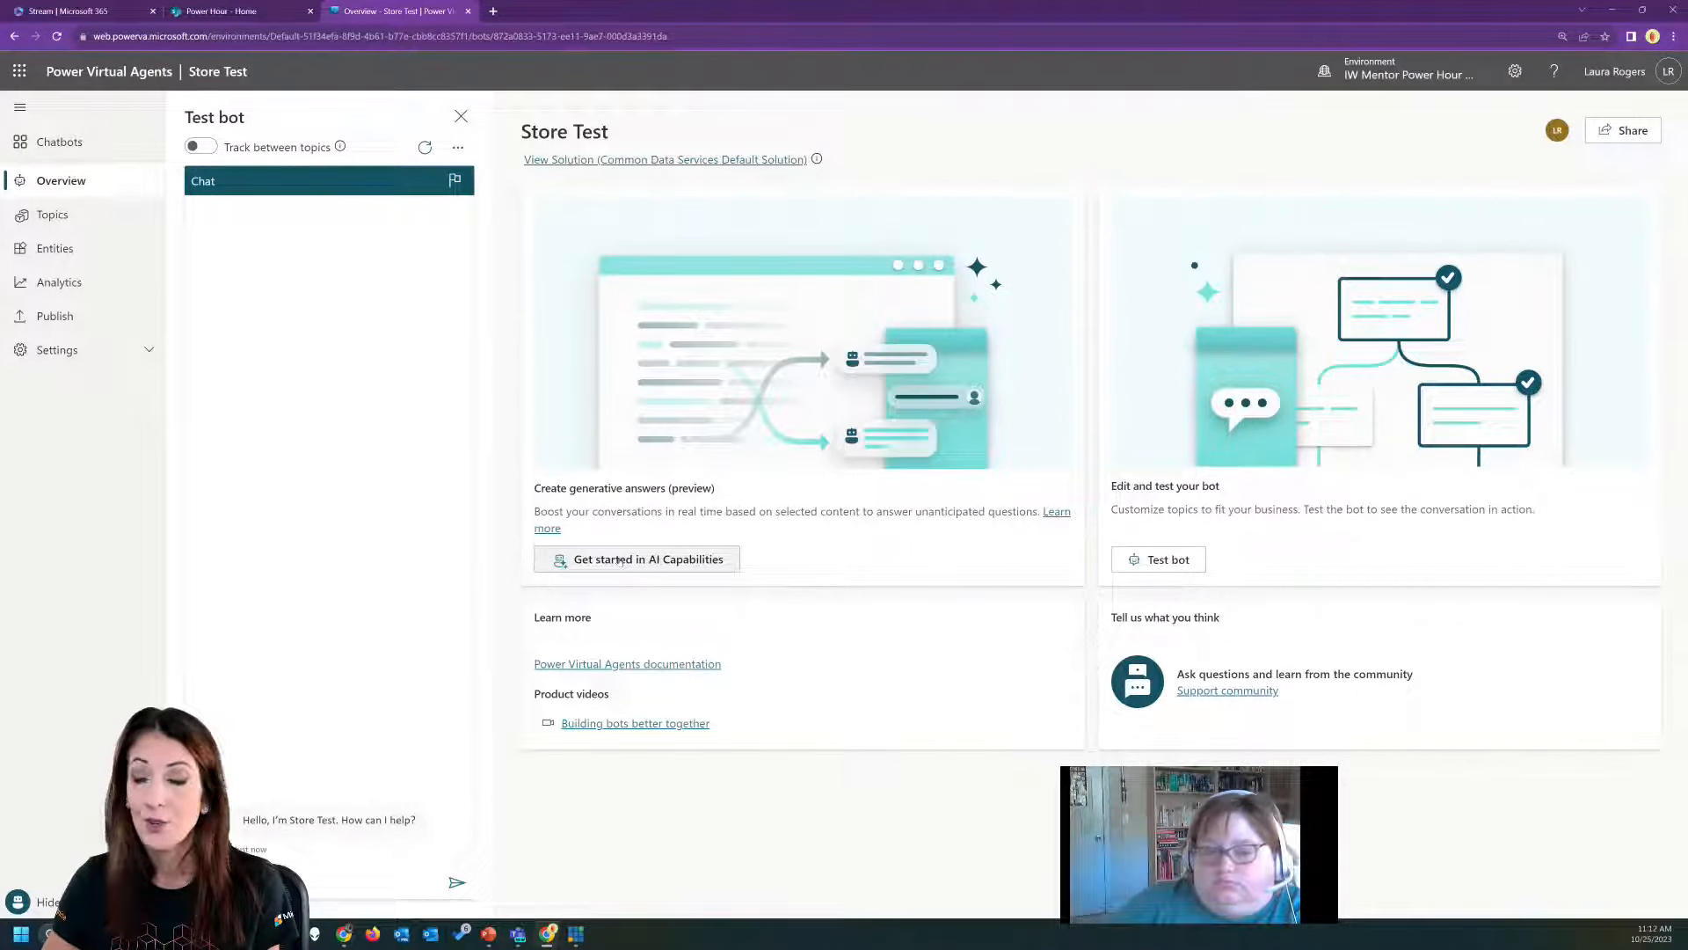
# Open the "Lesson 1 - A simple topic" topic of the Store Test bot and allow the site clipboard access.
pyautogui.click(60, 227)
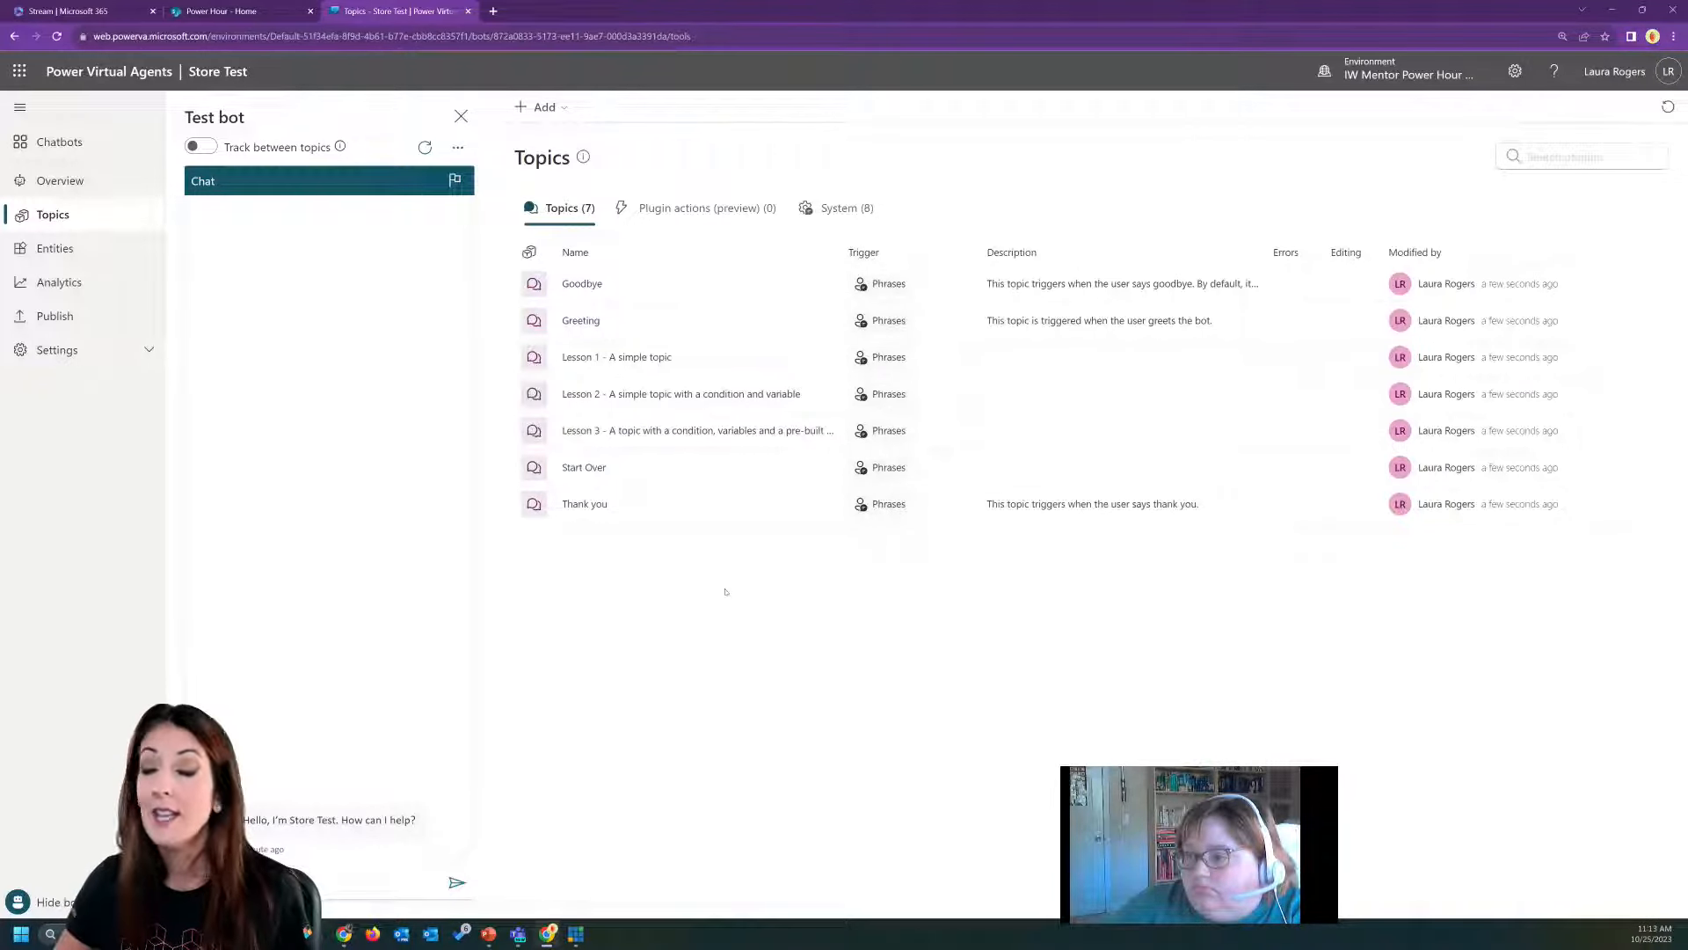
pyautogui.click(60, 180)
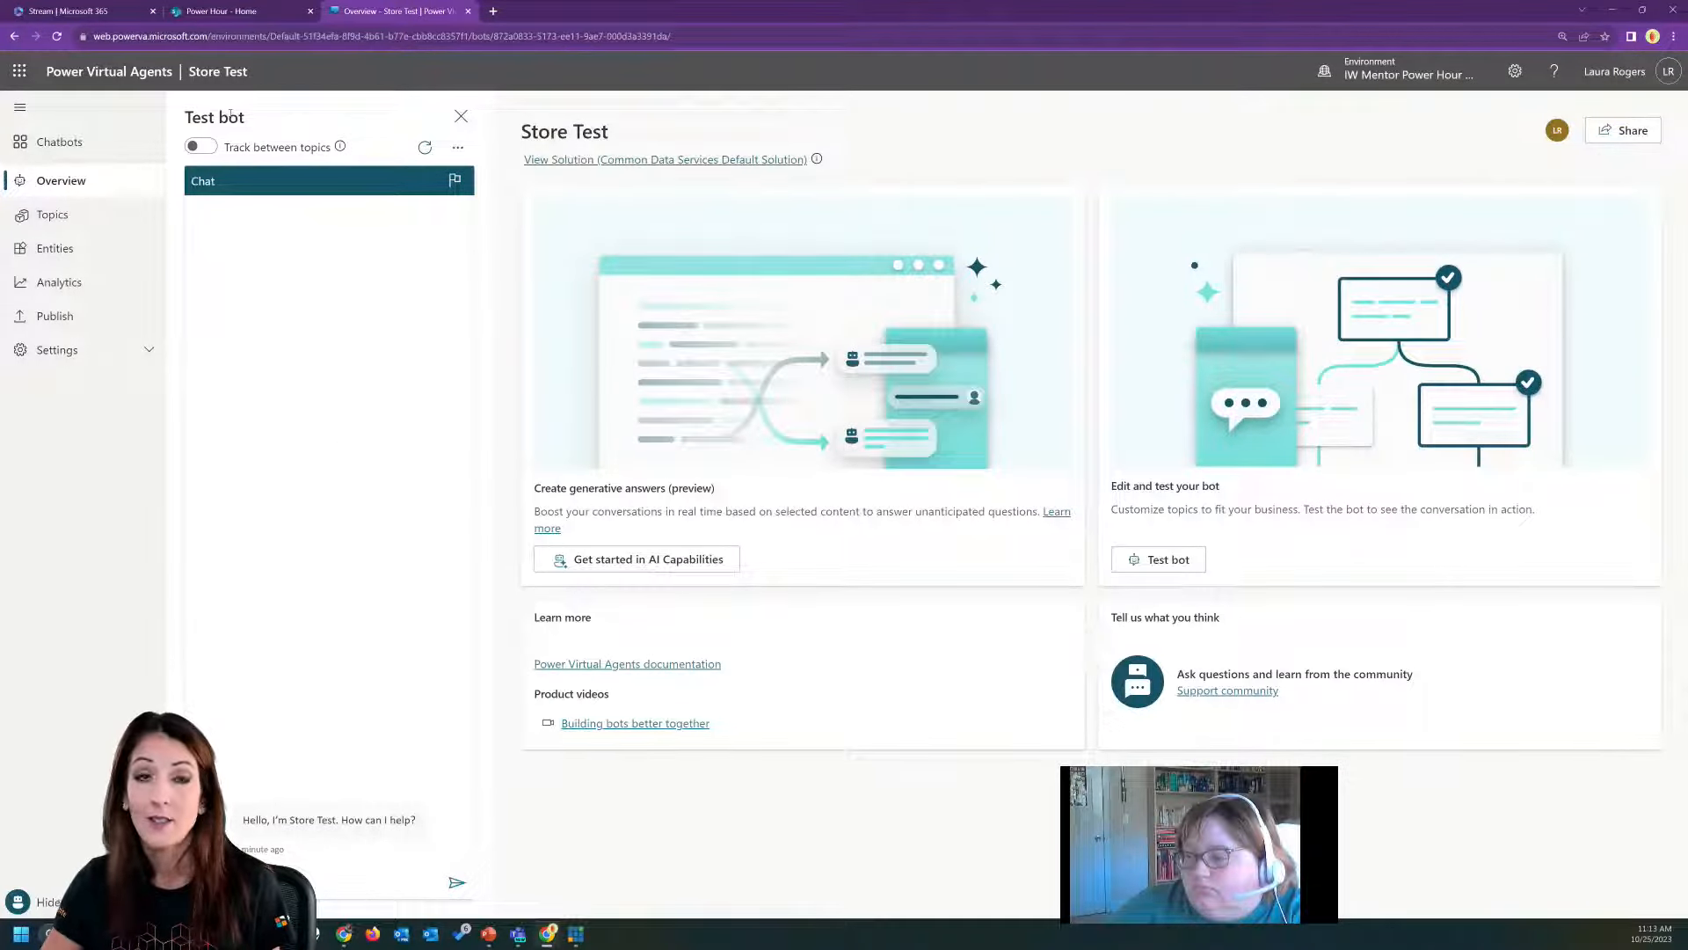
pyautogui.click(91, 219)
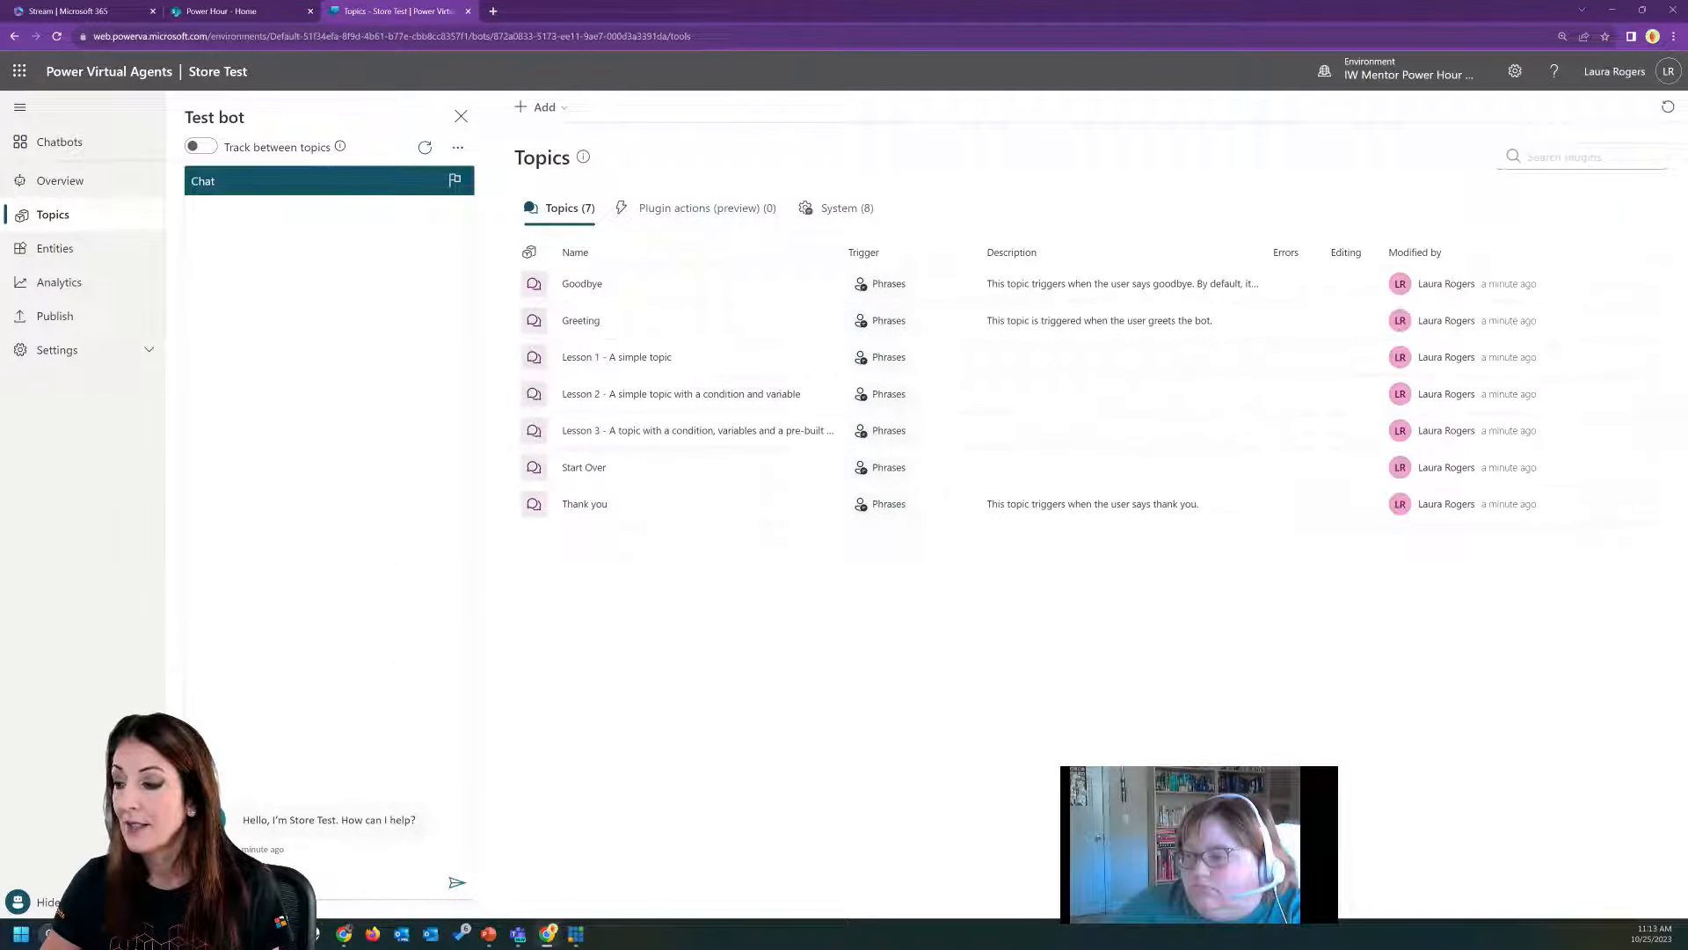
pyautogui.click(340, 882)
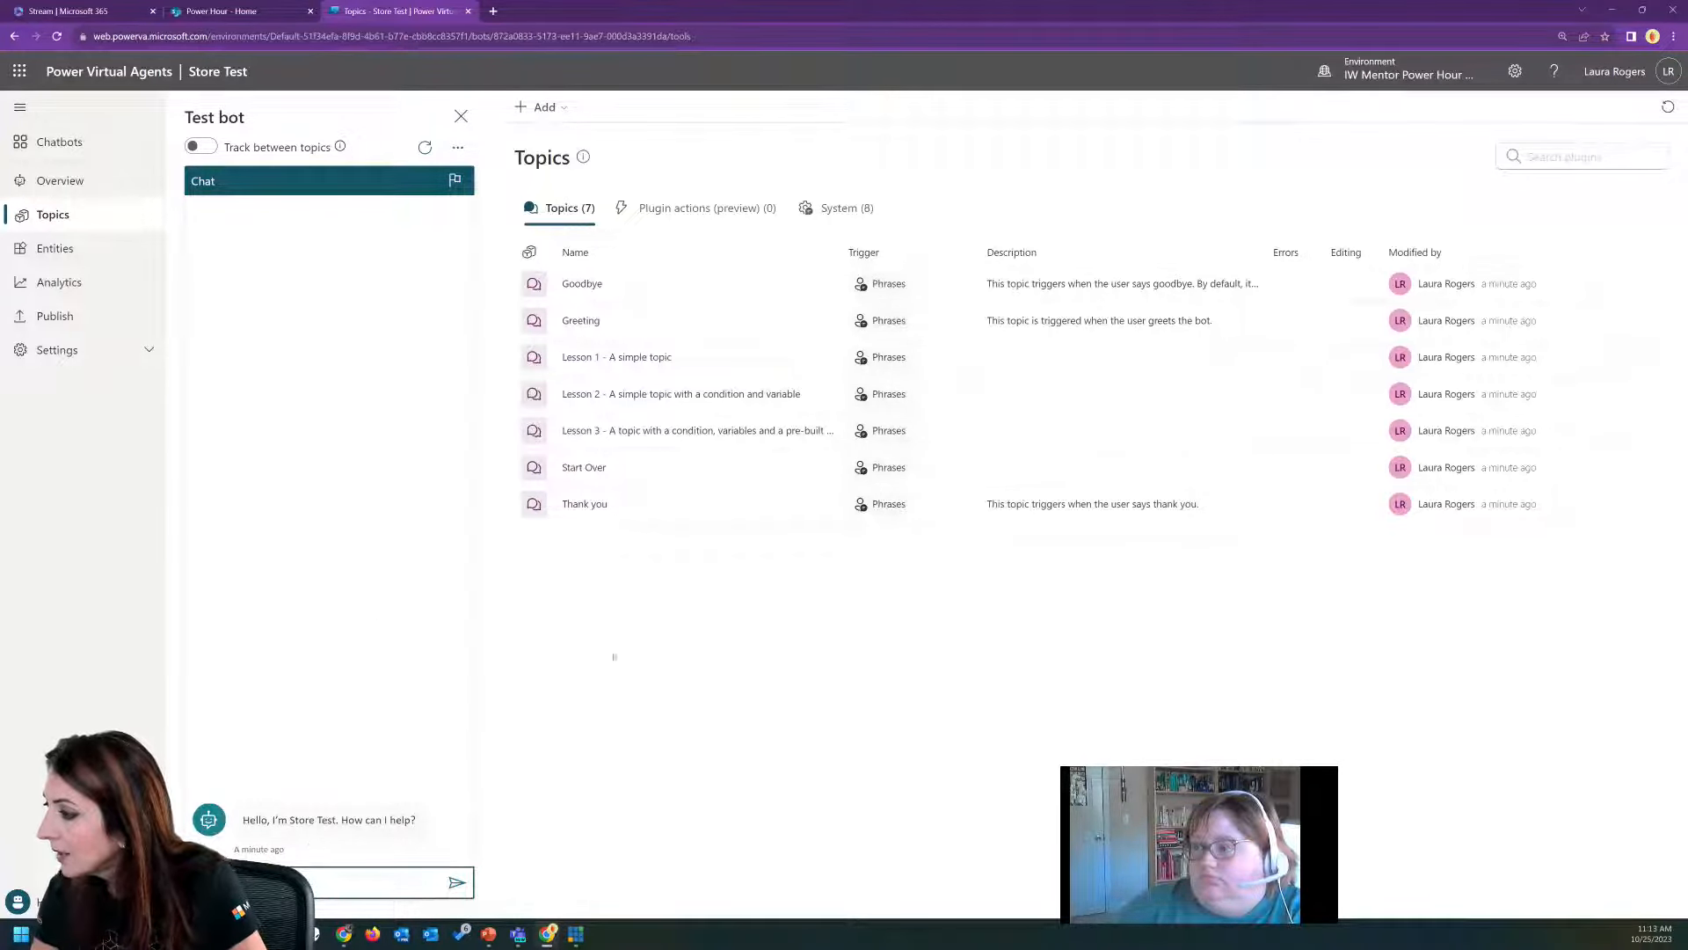
pyautogui.click(659, 357)
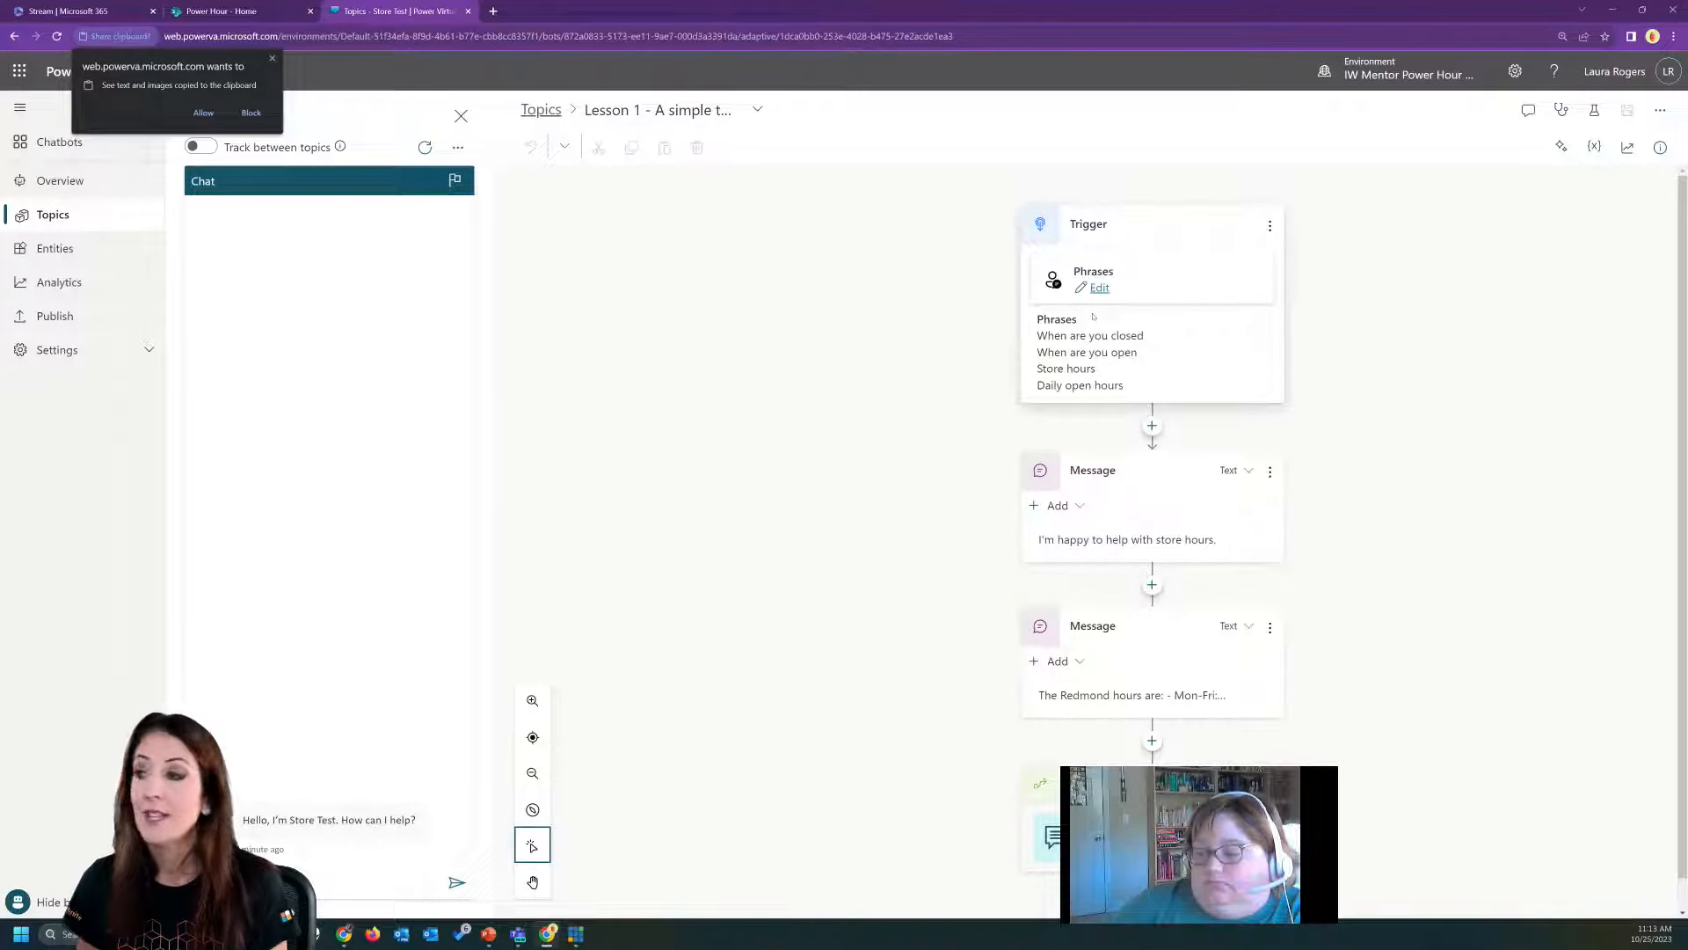
pyautogui.click(203, 113)
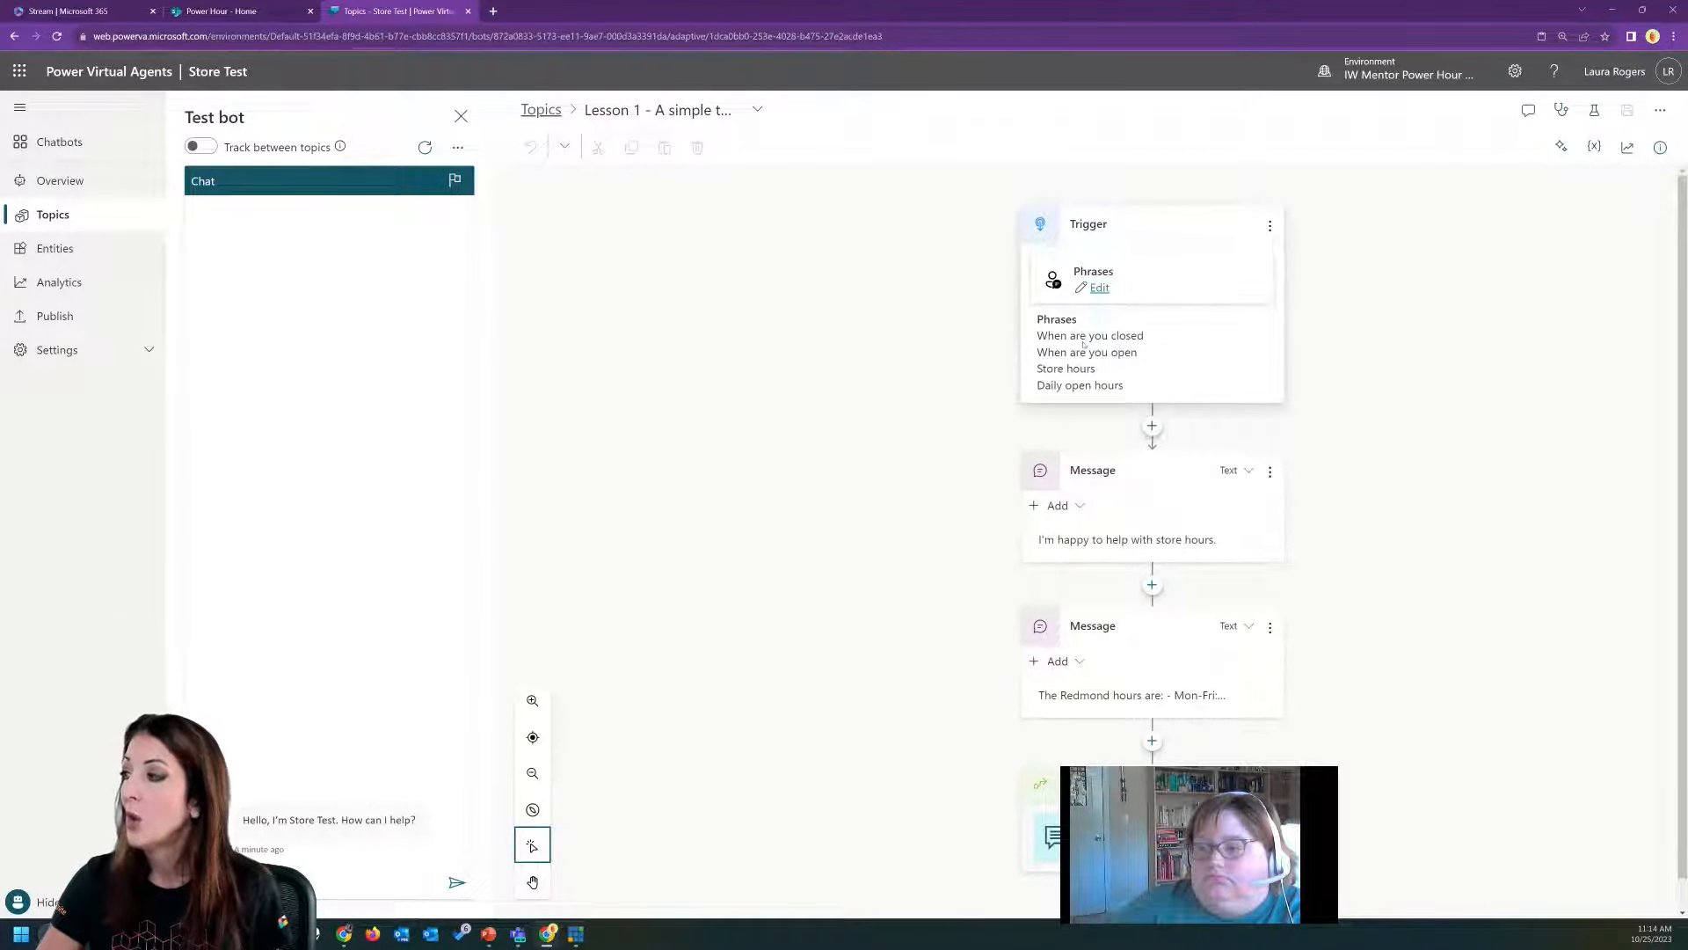
# Test the bot with the phrase "Store hours", confirm the answer helped, rate the experience 5 stars and decline further help.
pyautogui.click(307, 882)
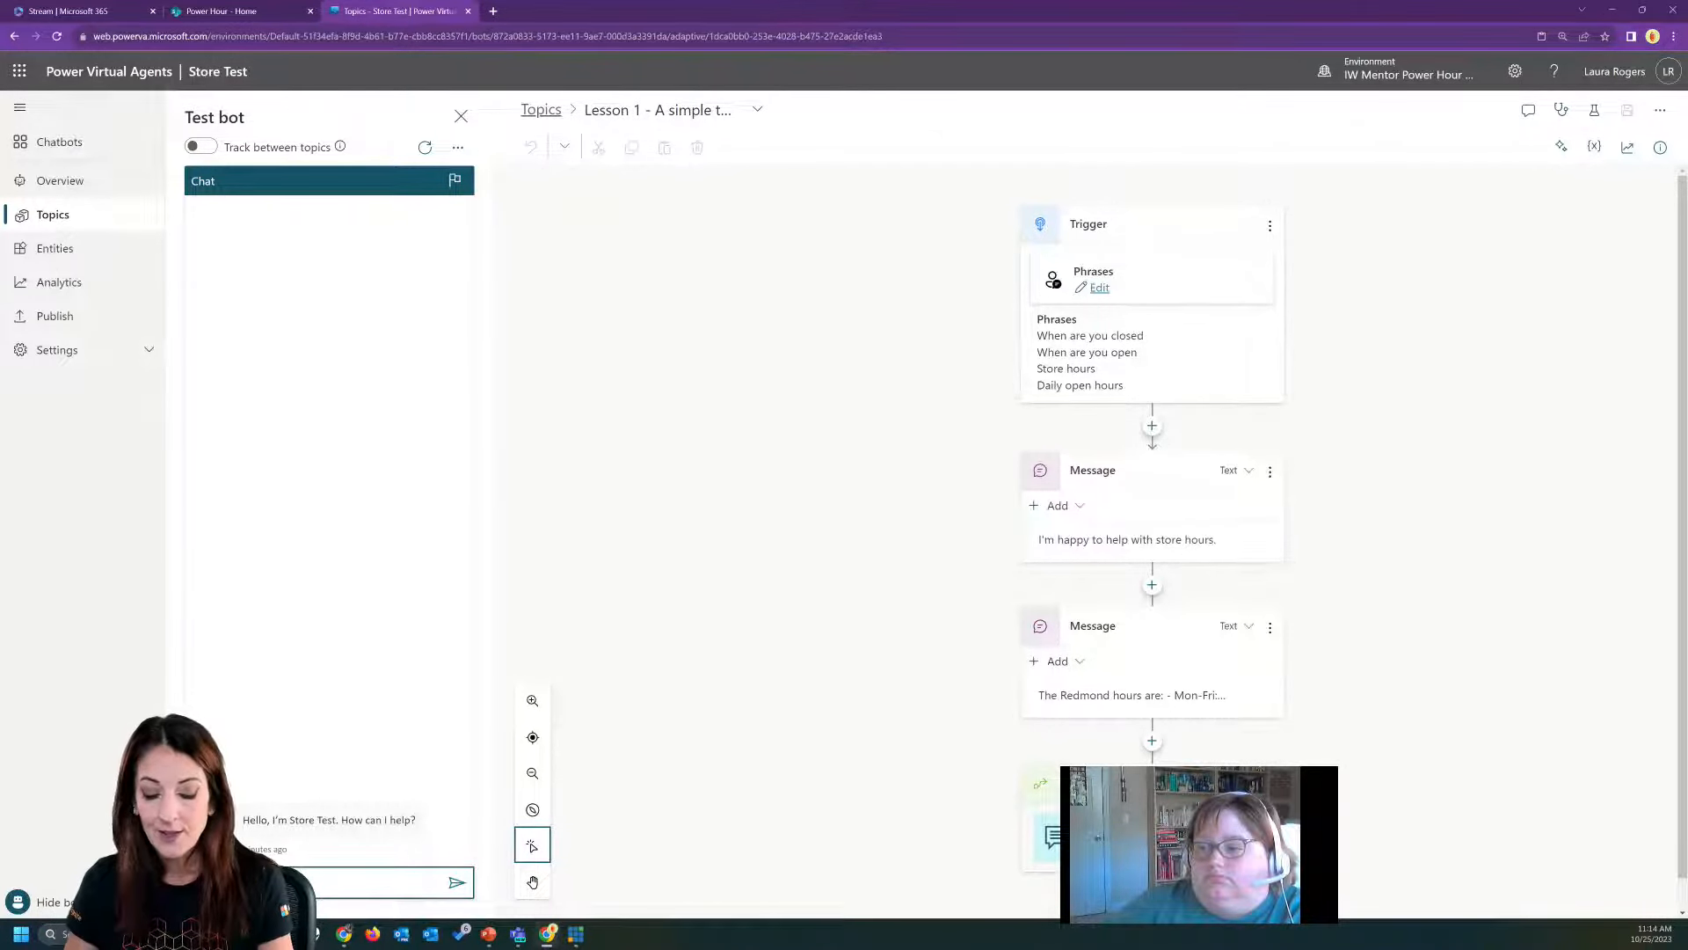
pyautogui.press('Return')
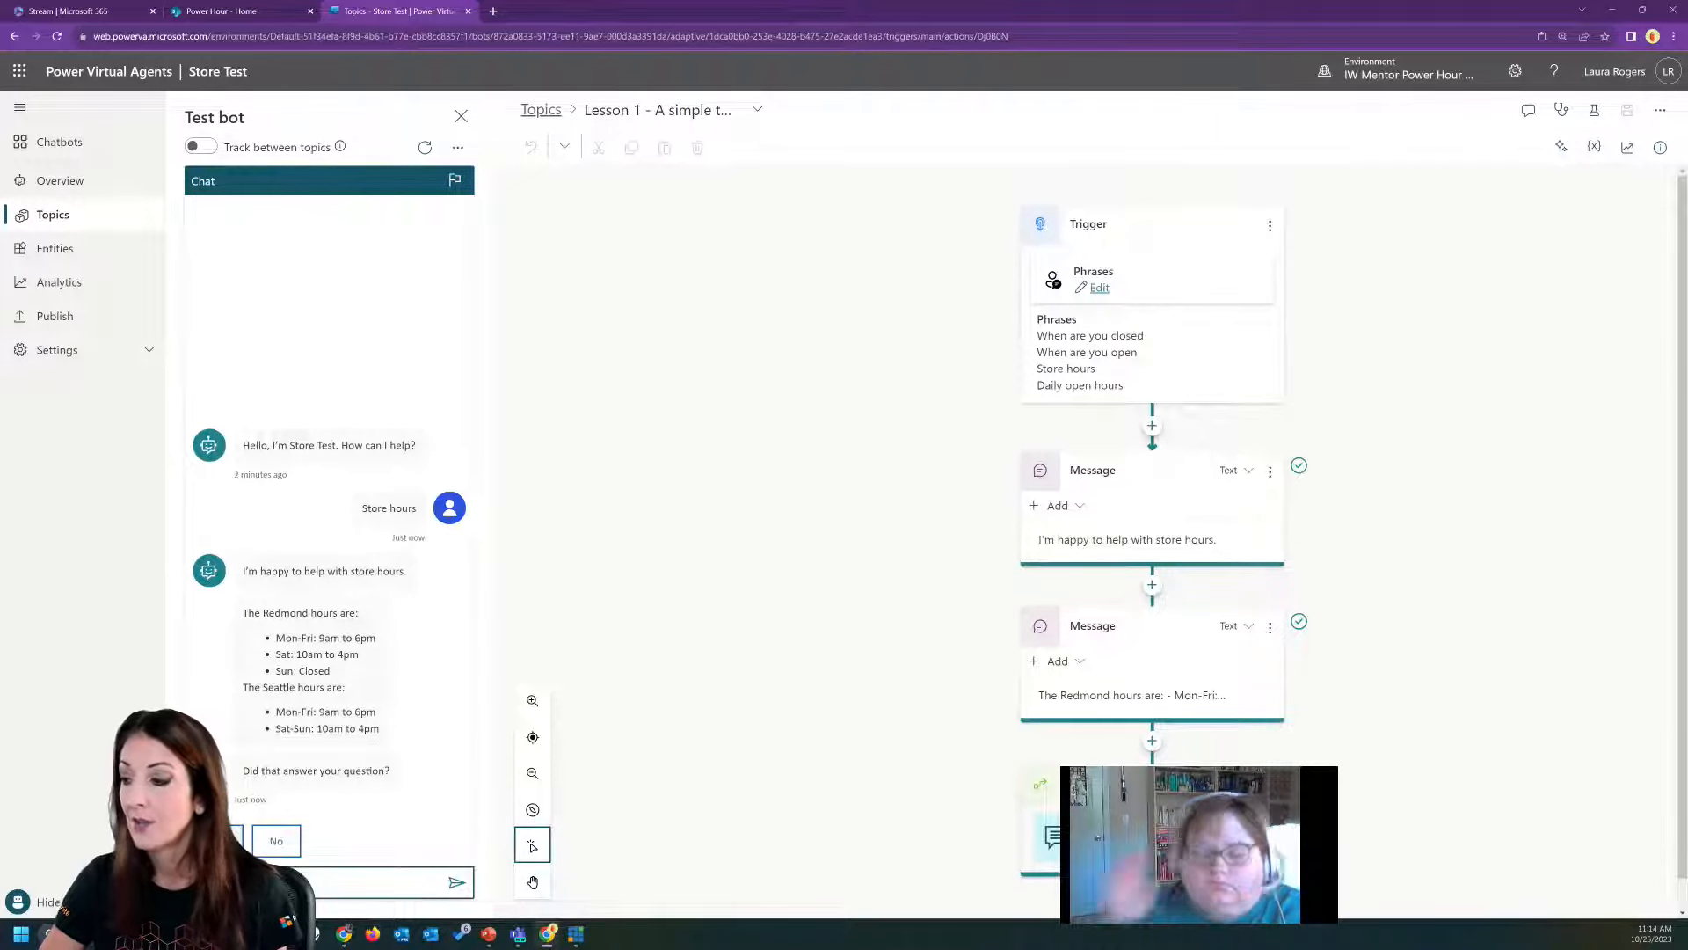
pyautogui.click(213, 841)
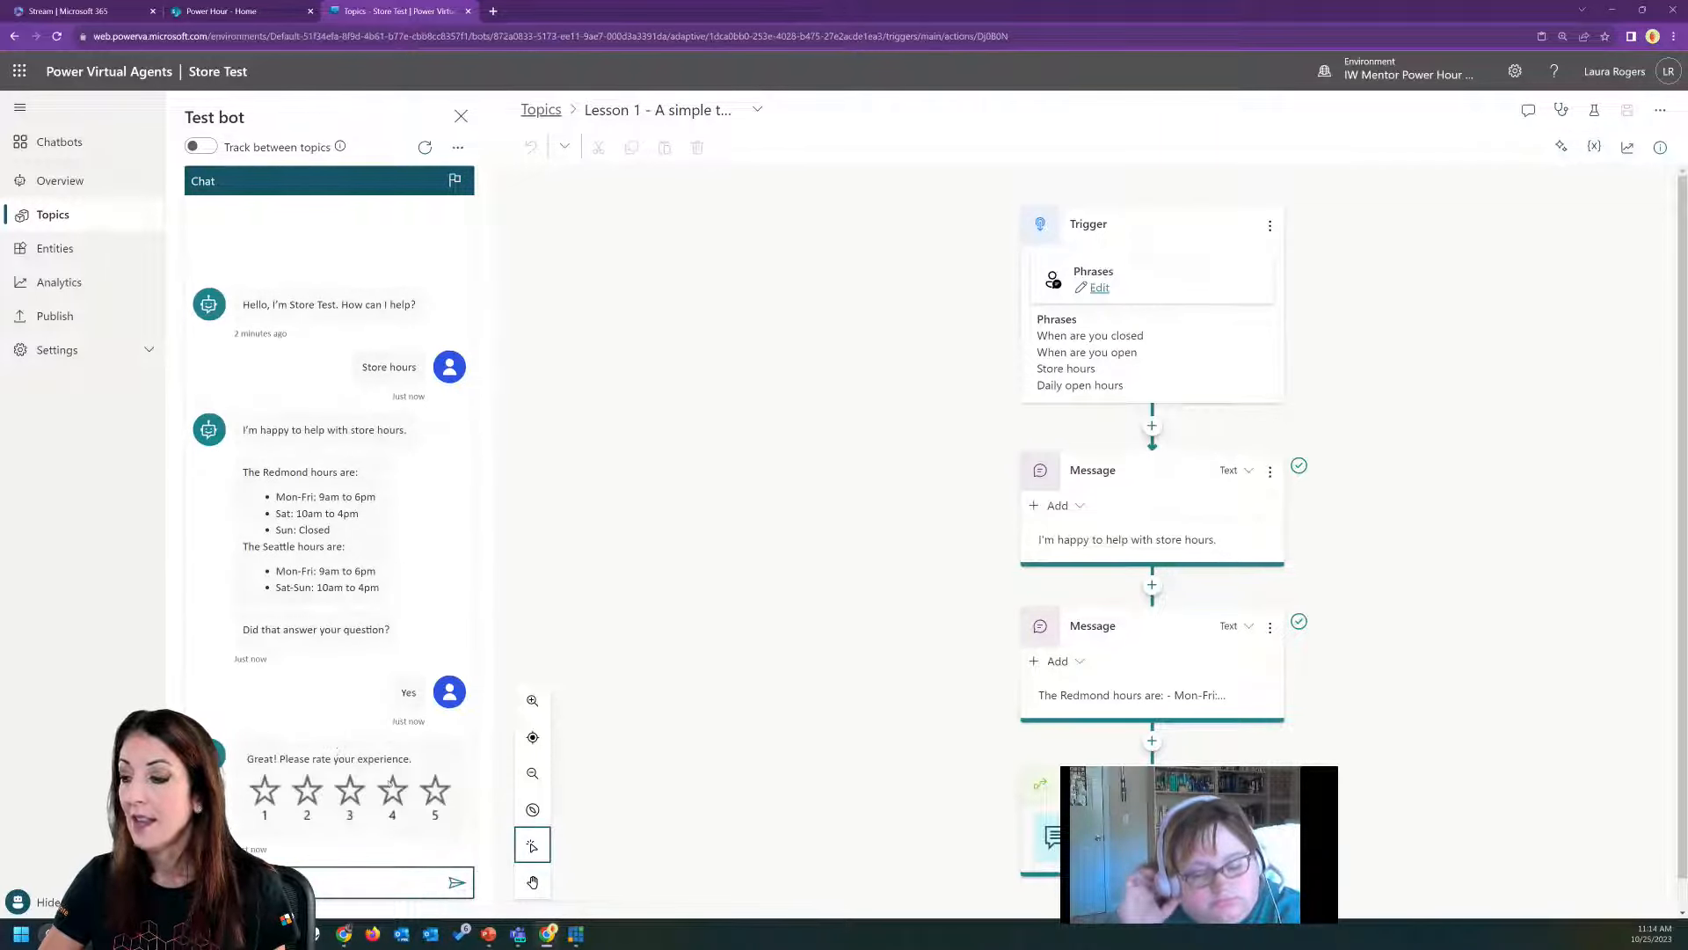
pyautogui.click(437, 795)
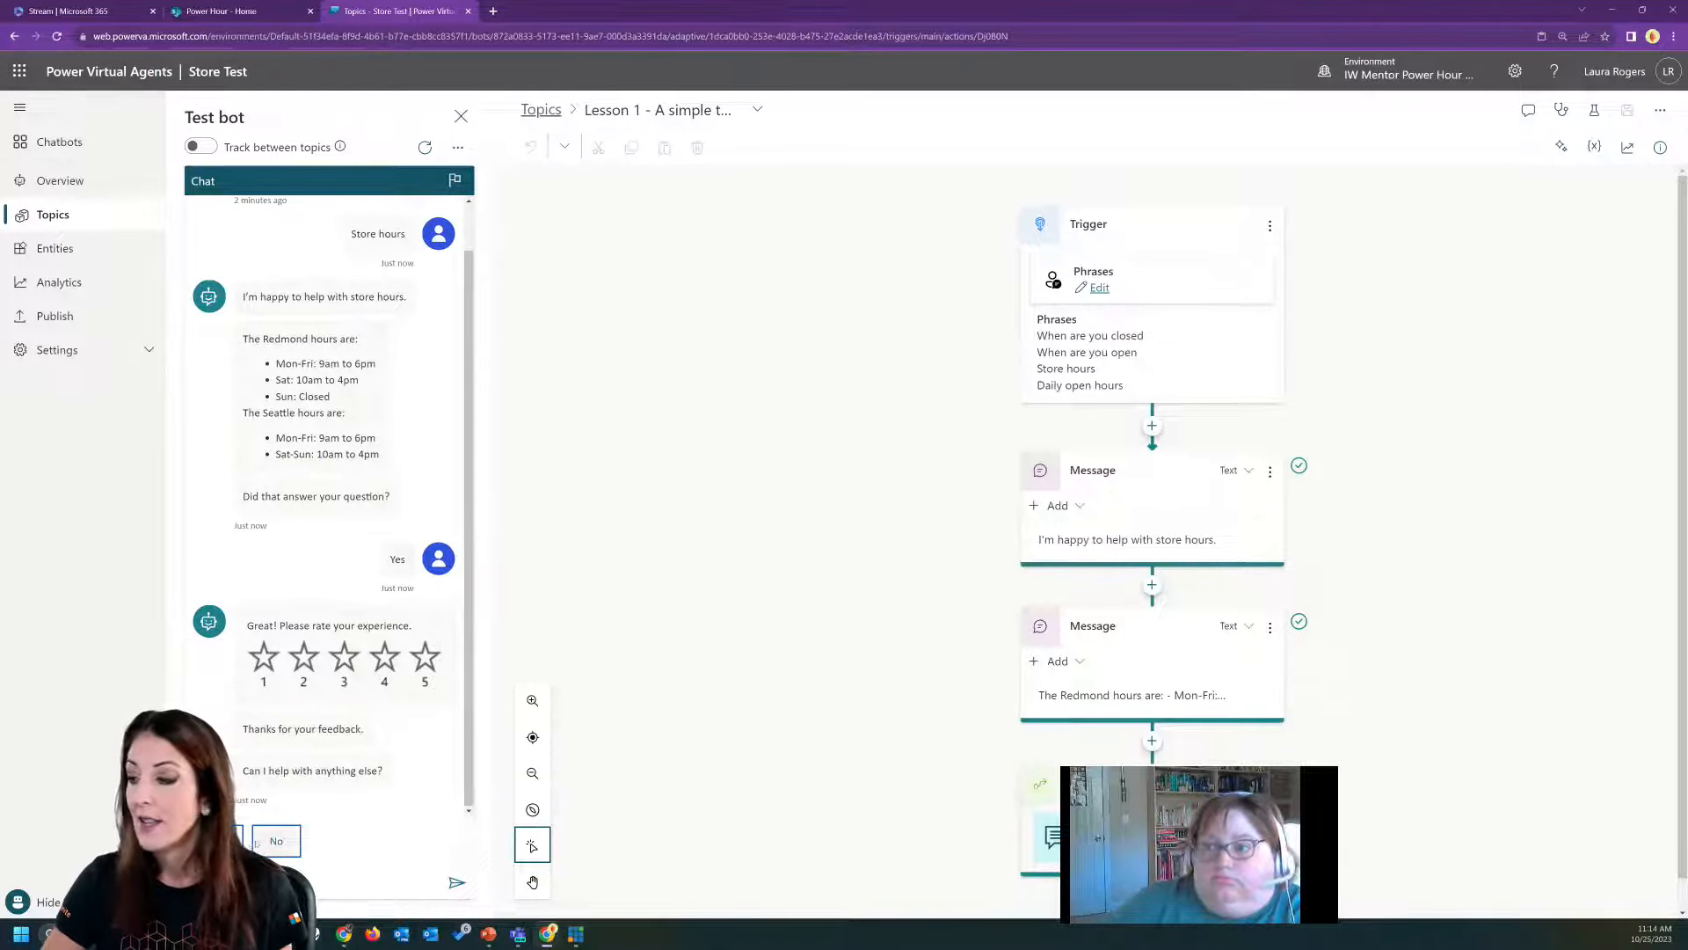
pyautogui.click(287, 840)
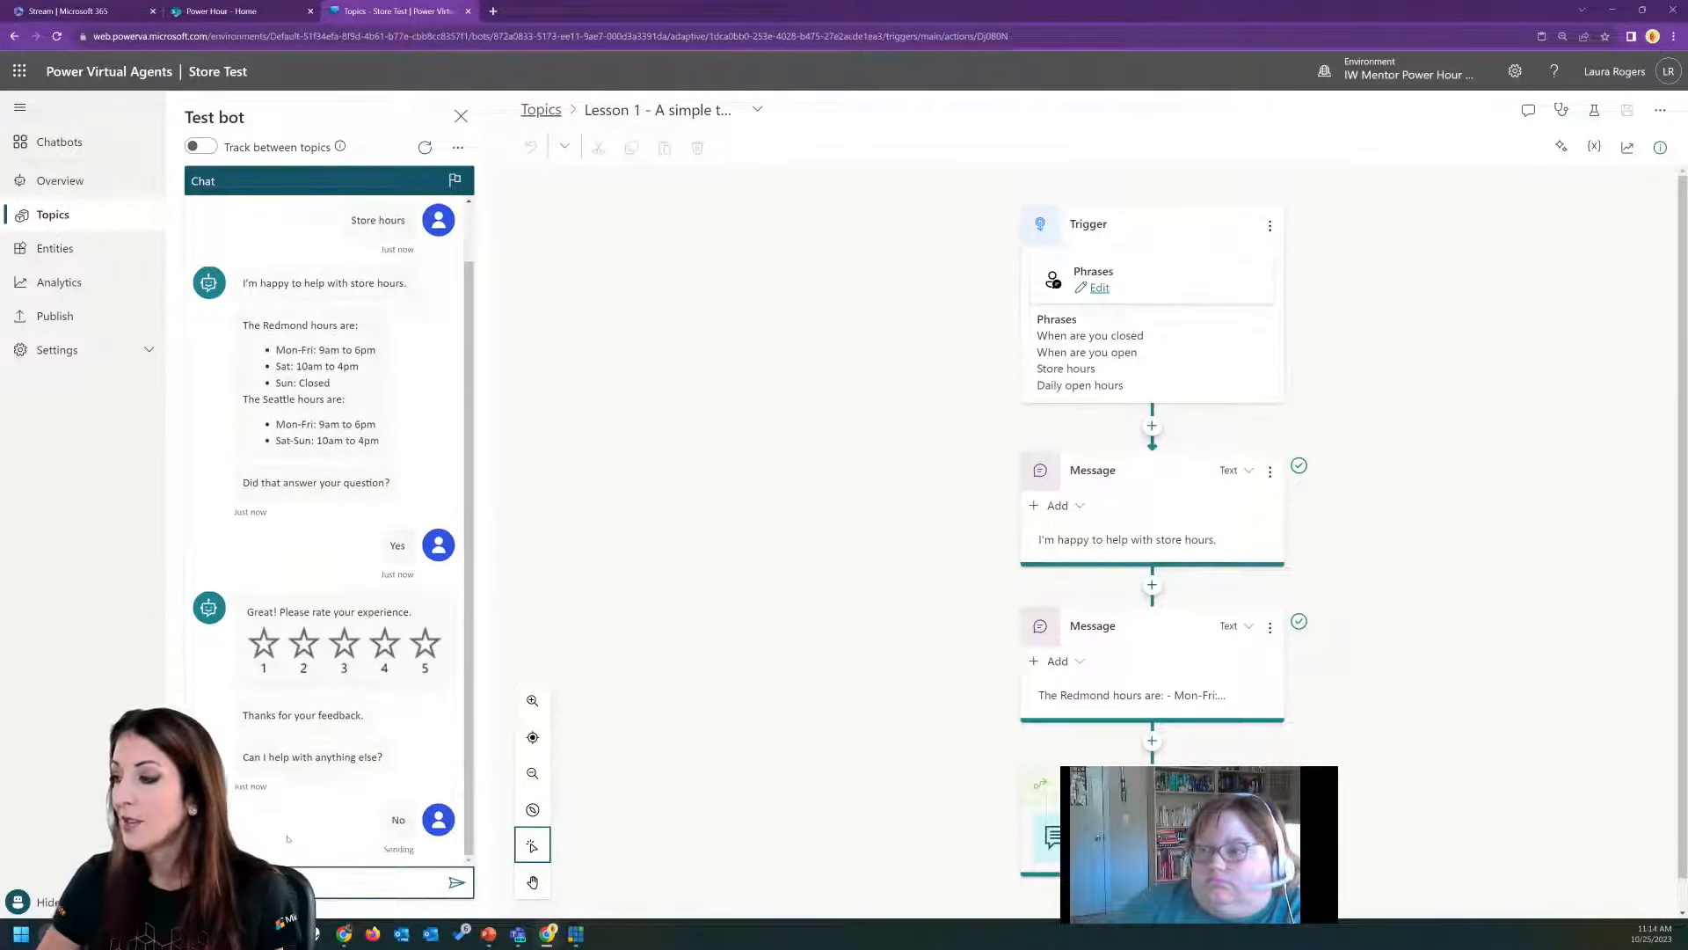
# Open the "Lesson 2 - A simple topic with a condition and variable" topic and test it with "find a store", choosing Seattle and answering Yes.
pyautogui.click(535, 110)
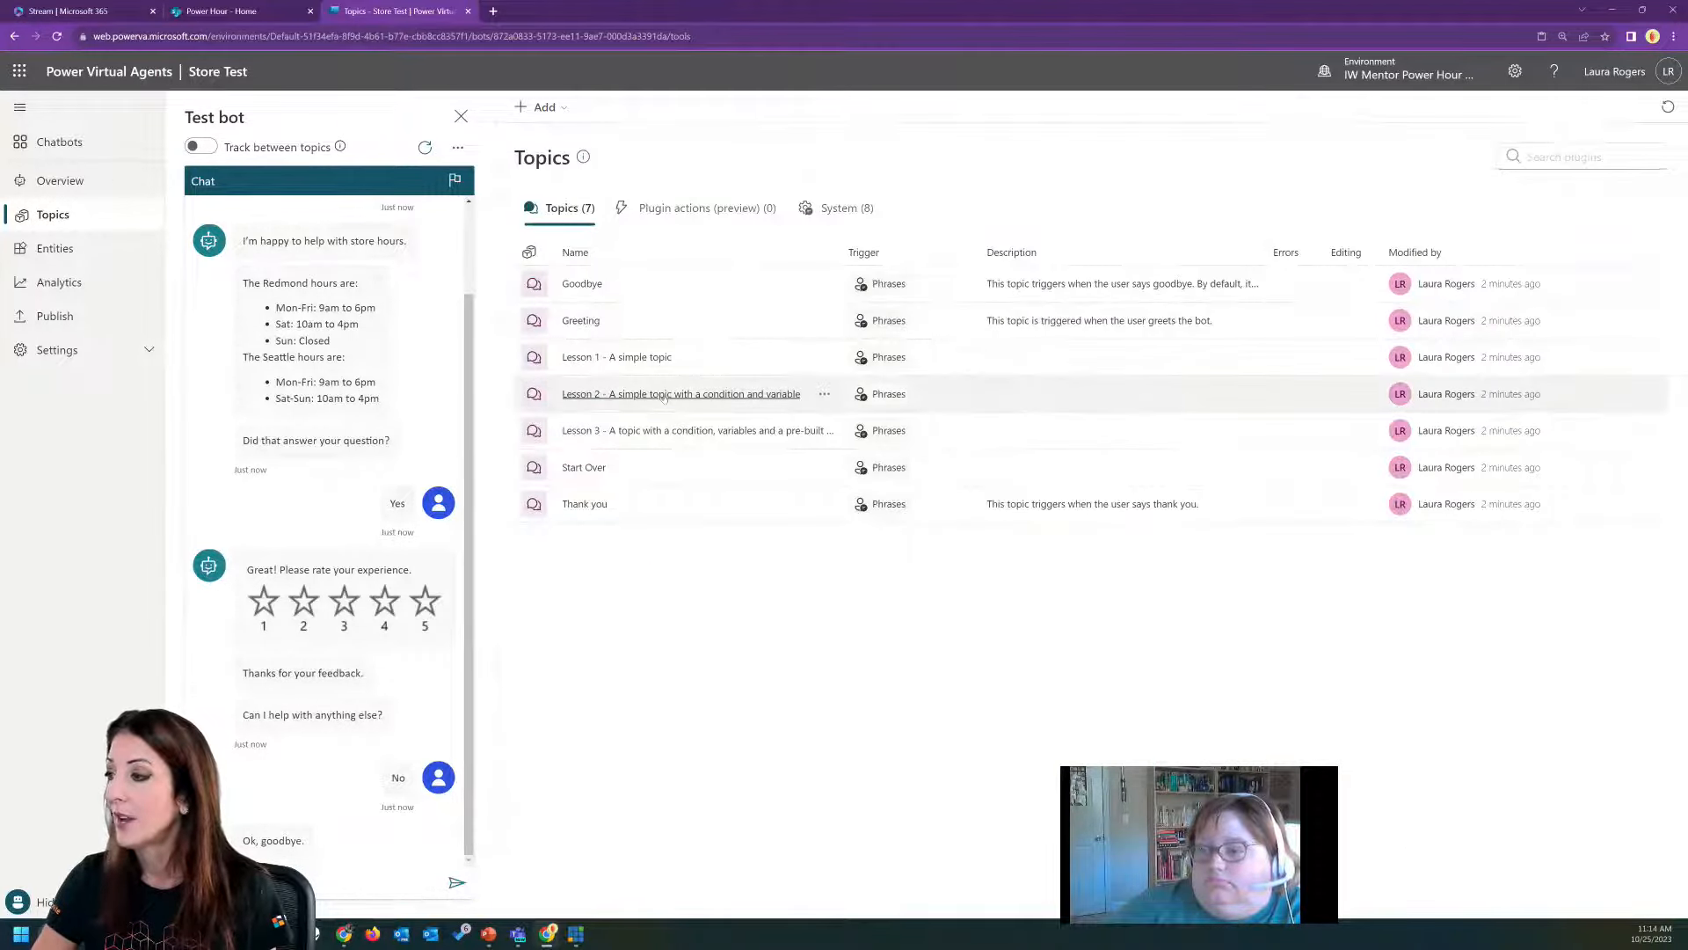
pyautogui.click(664, 395)
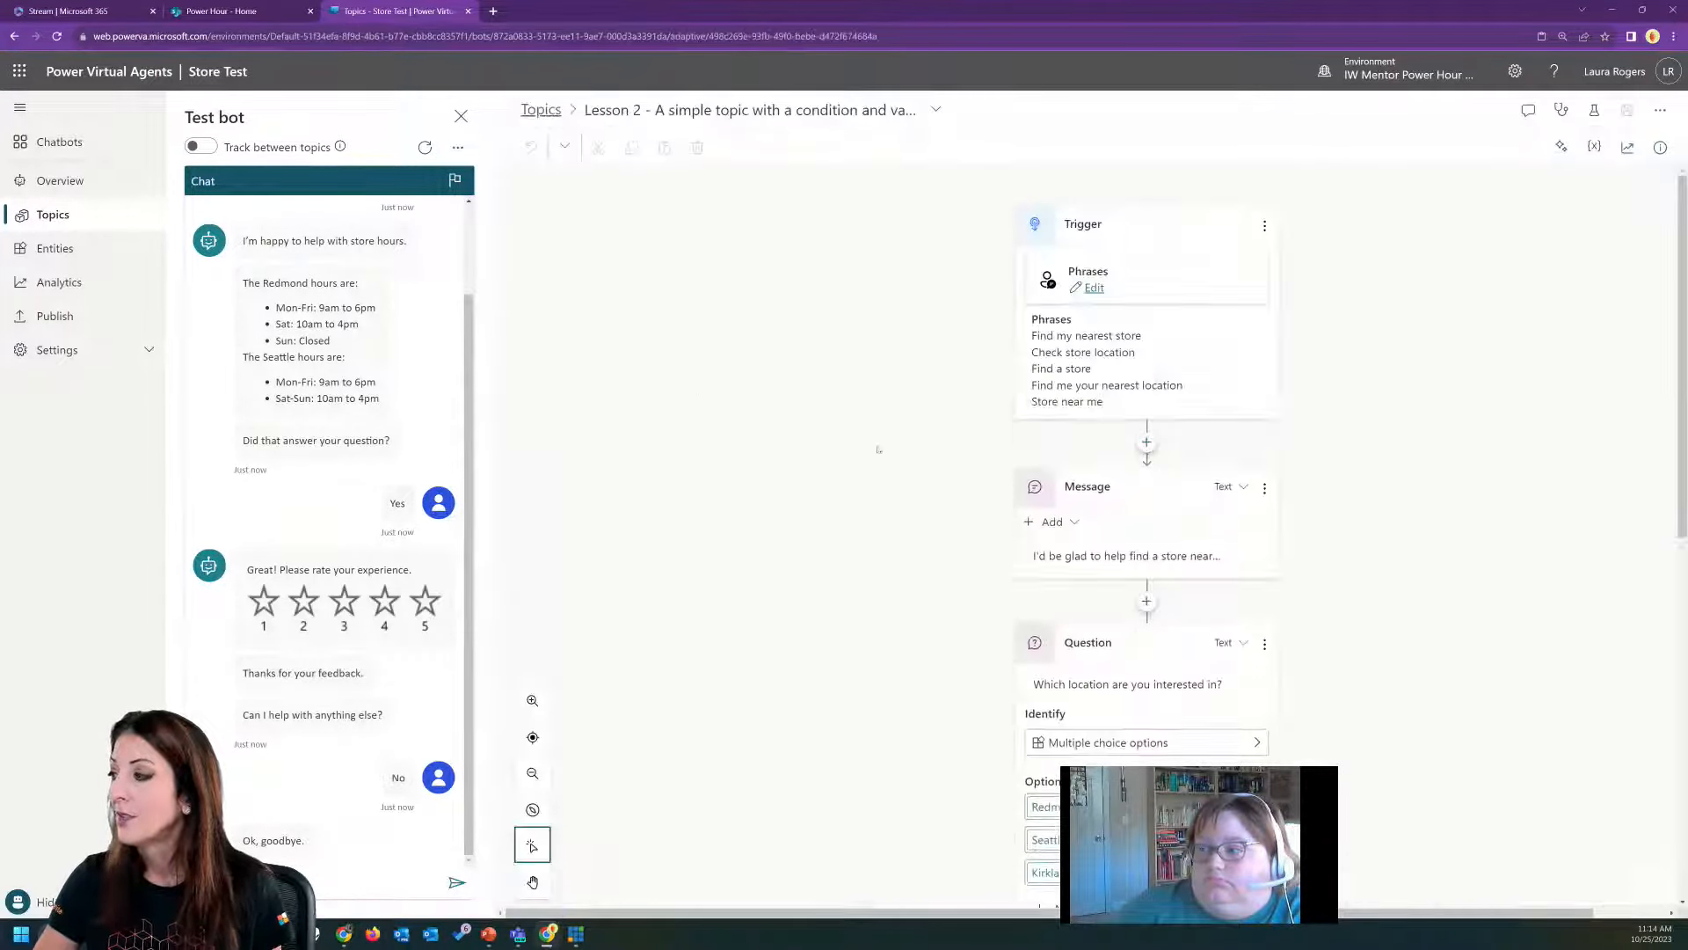
pyautogui.click(378, 882)
pyautogui.write('find a store')
pyautogui.press('Return')
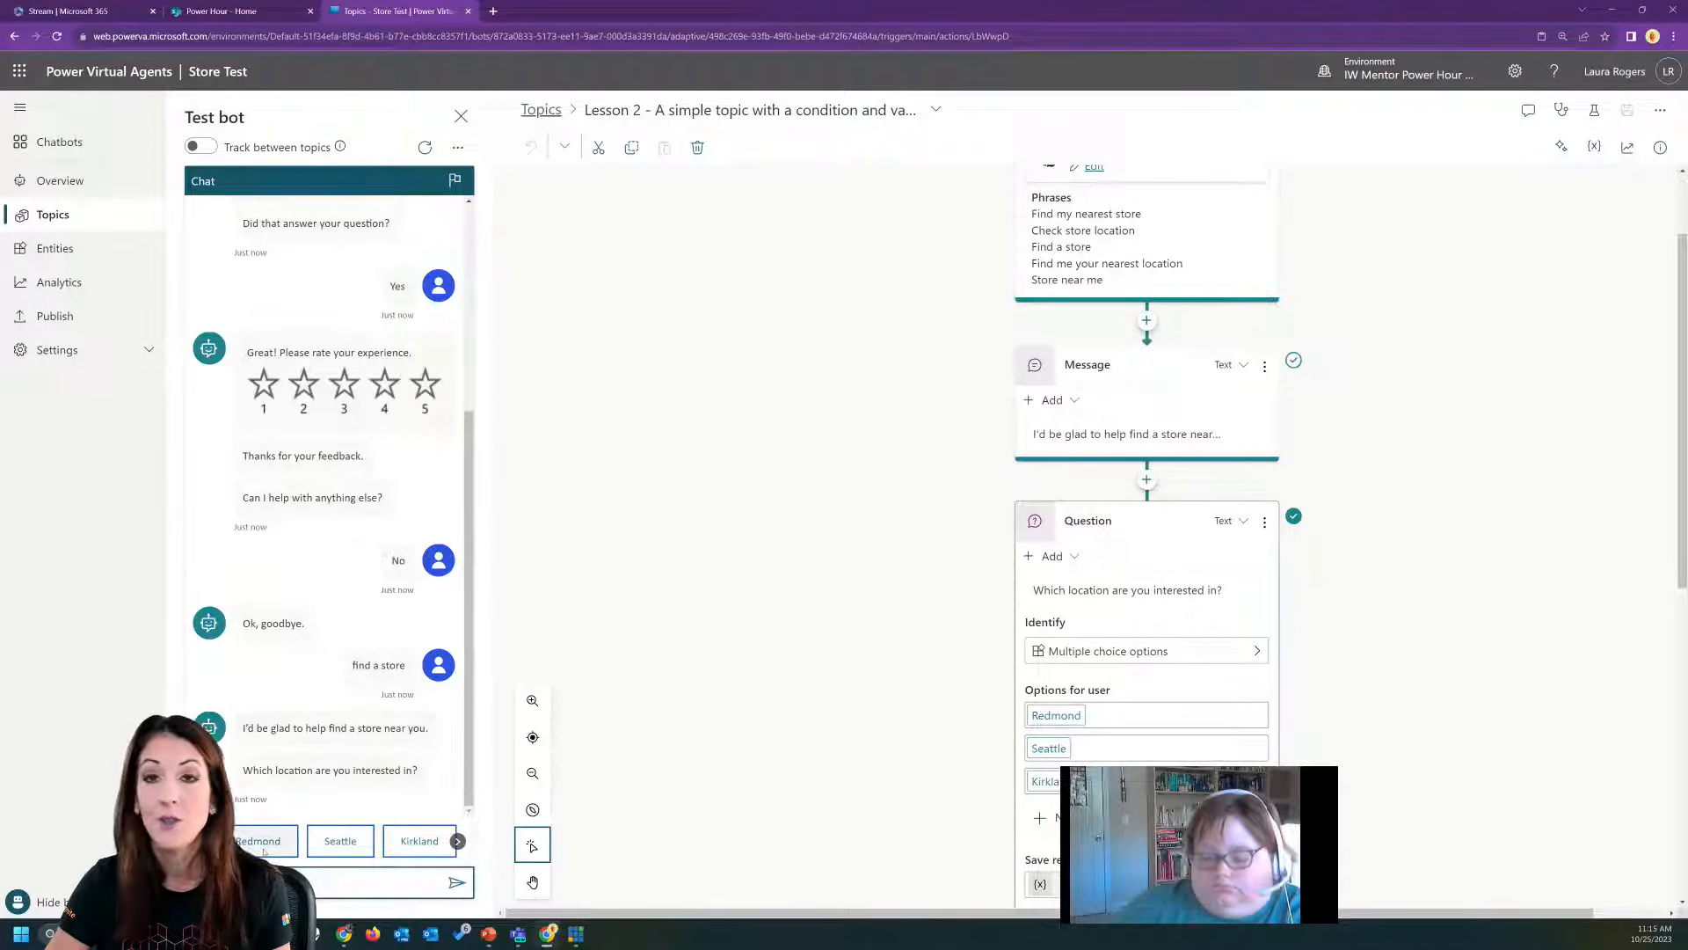
pyautogui.click(329, 841)
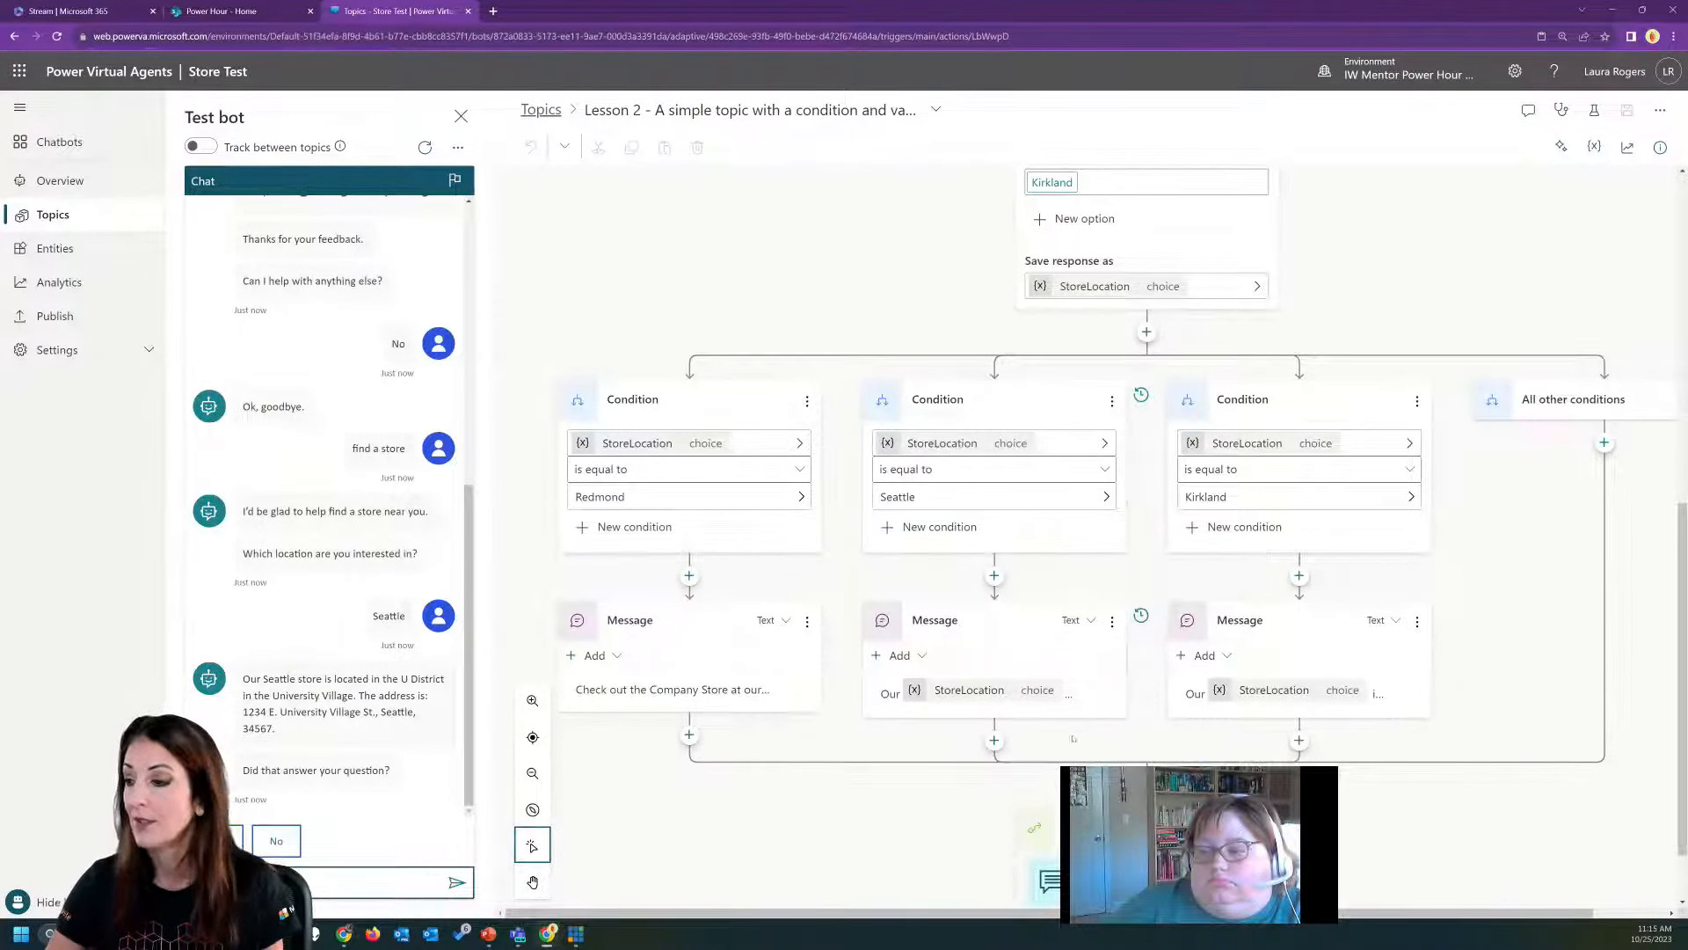
pyautogui.click(219, 841)
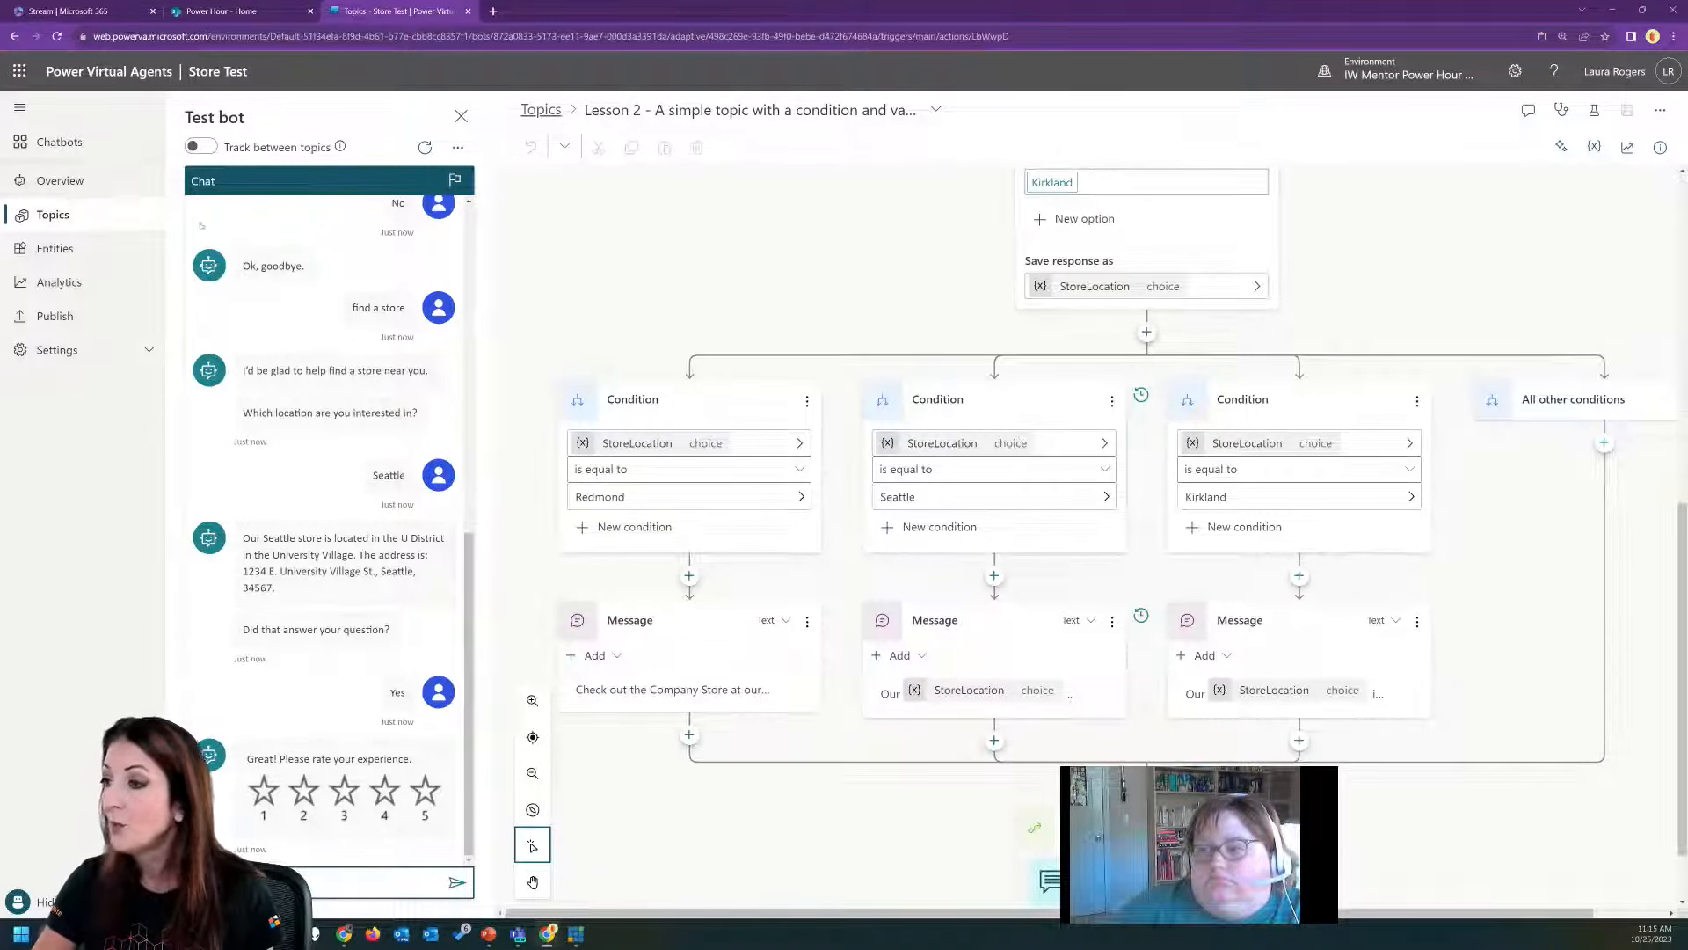
# Publish the latest content of the Store Test bot and open its demo website.
pyautogui.click(88, 320)
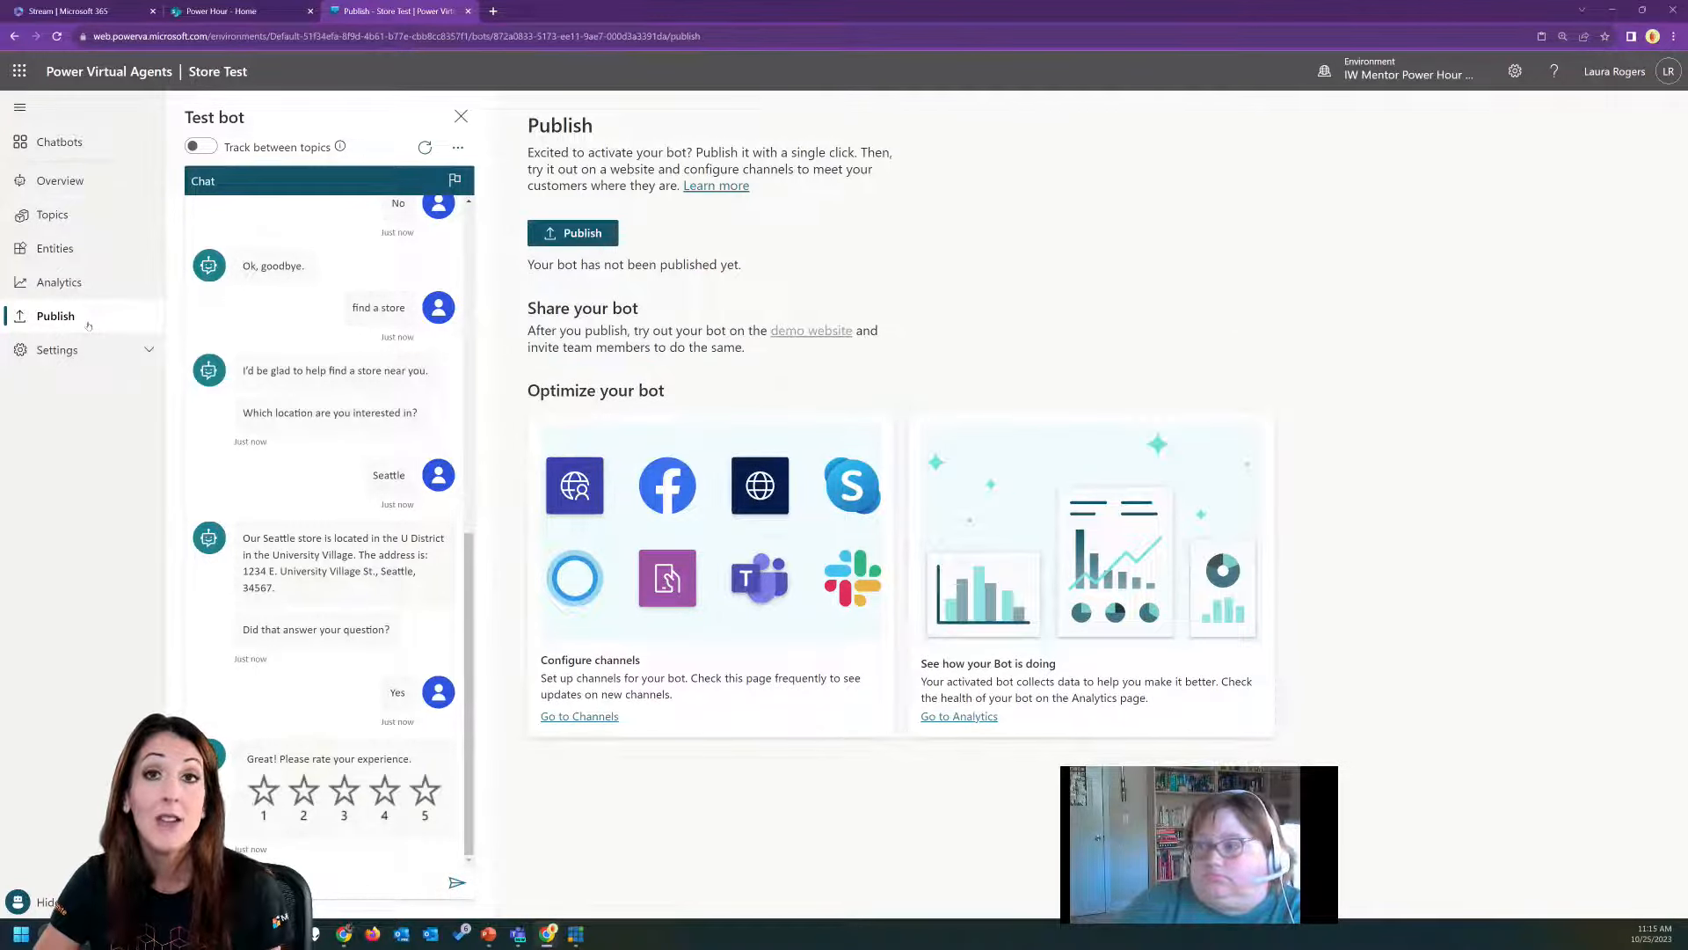
pyautogui.click(593, 237)
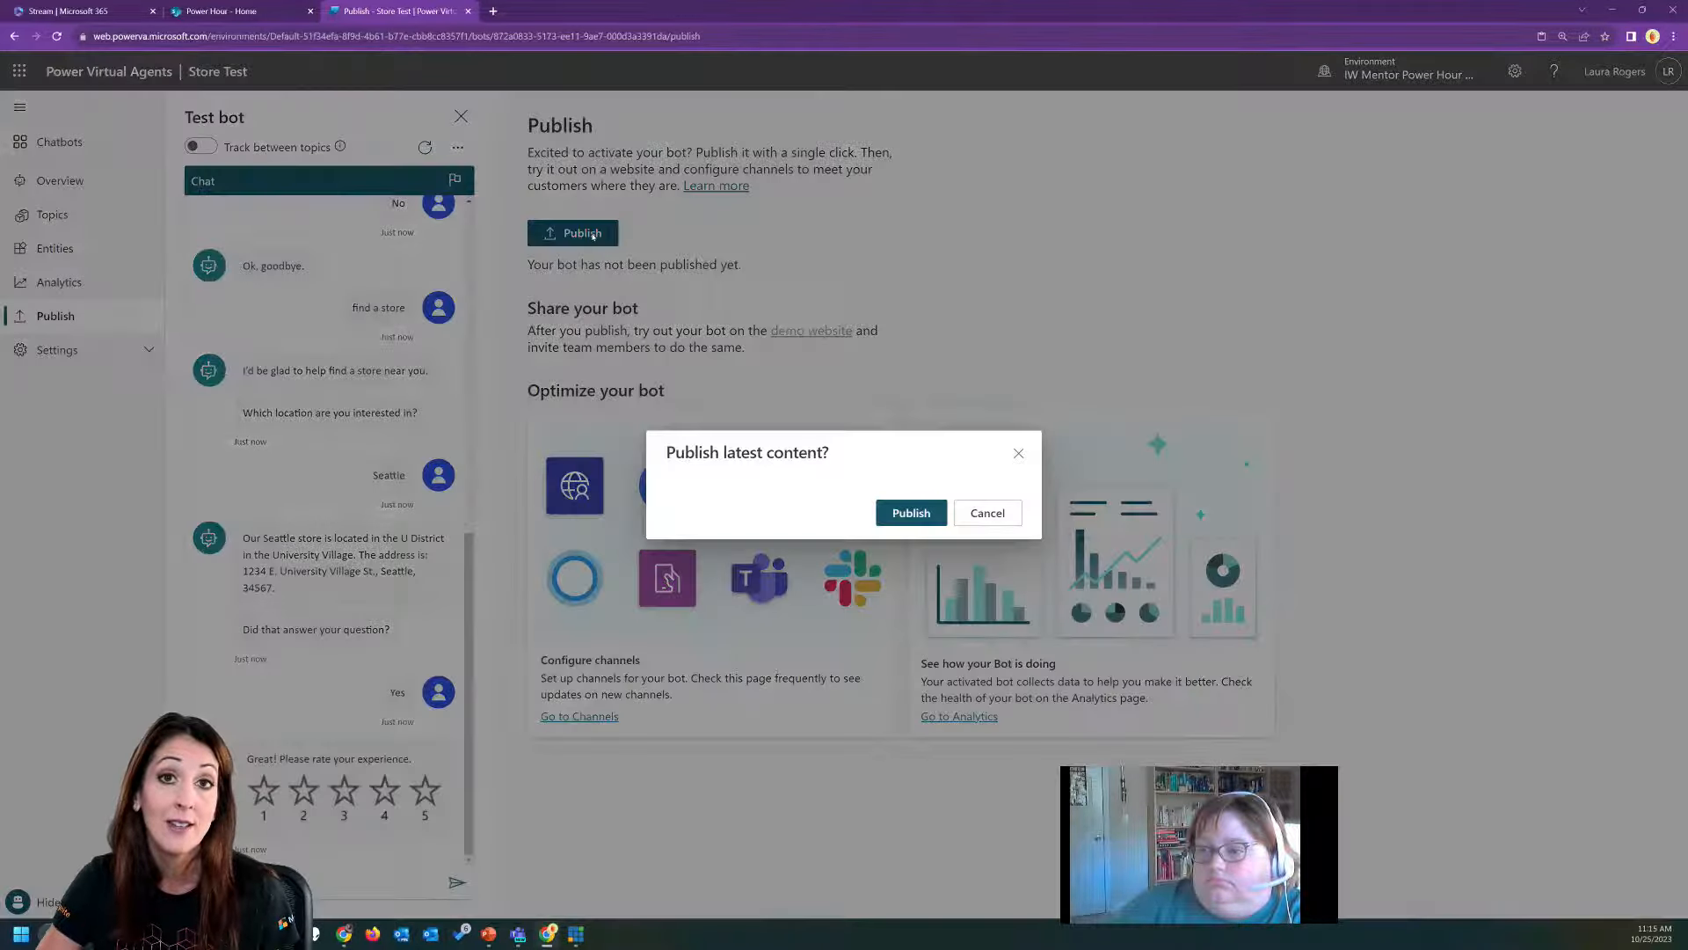
pyautogui.click(934, 513)
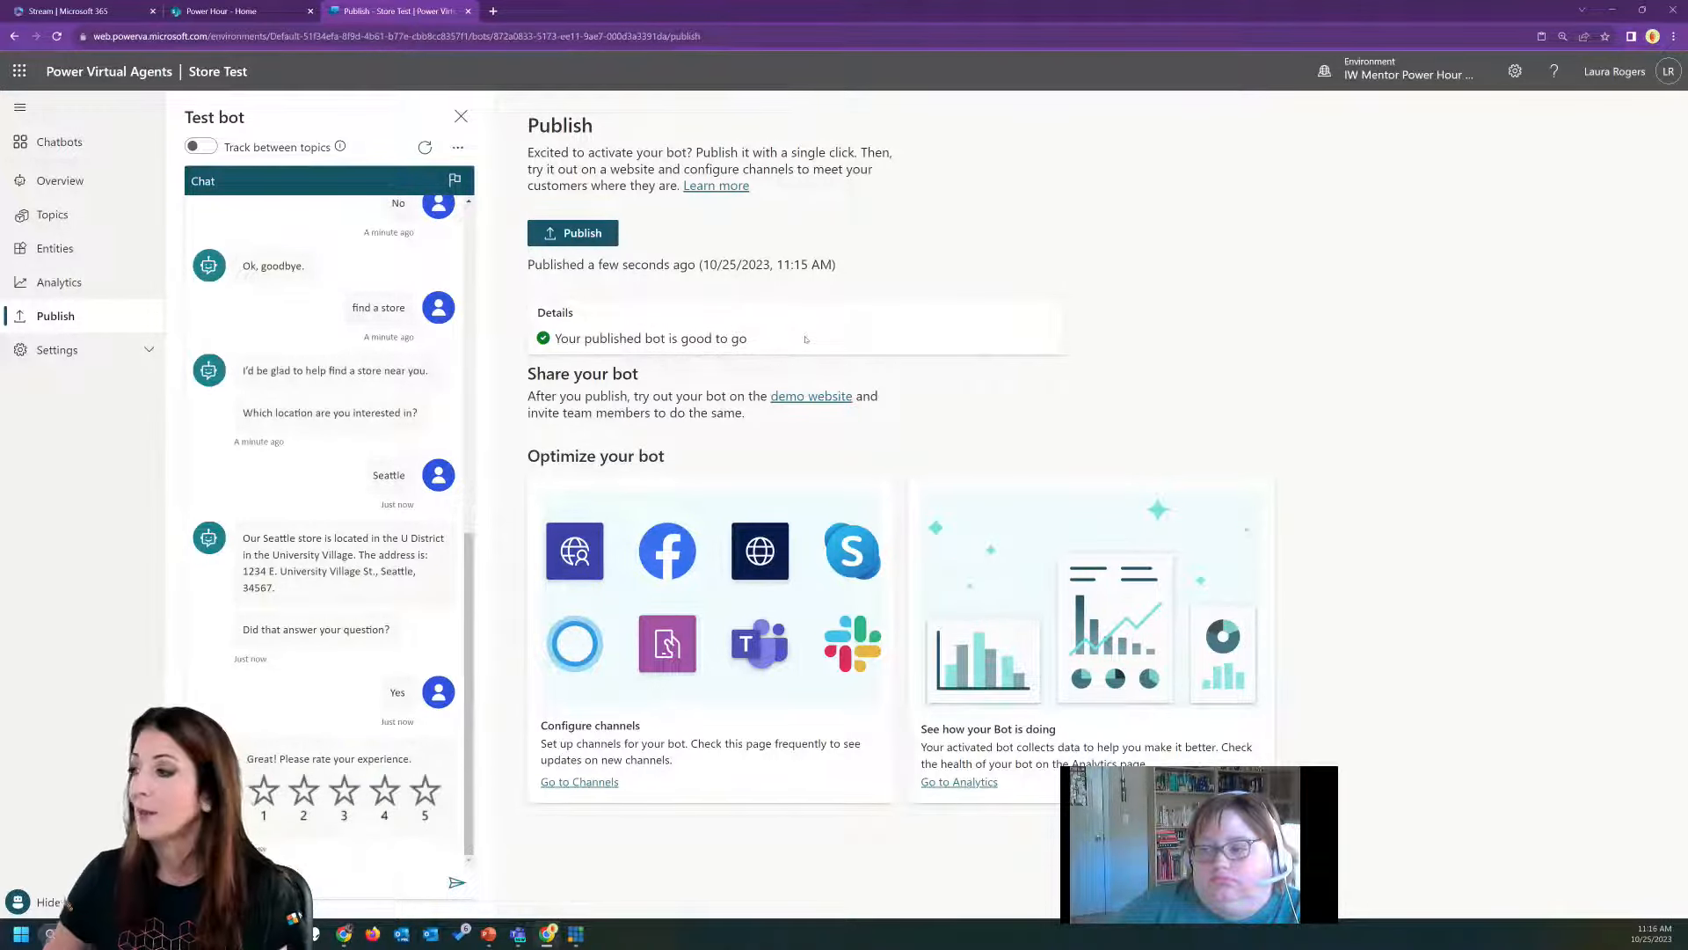
pyautogui.click(811, 396)
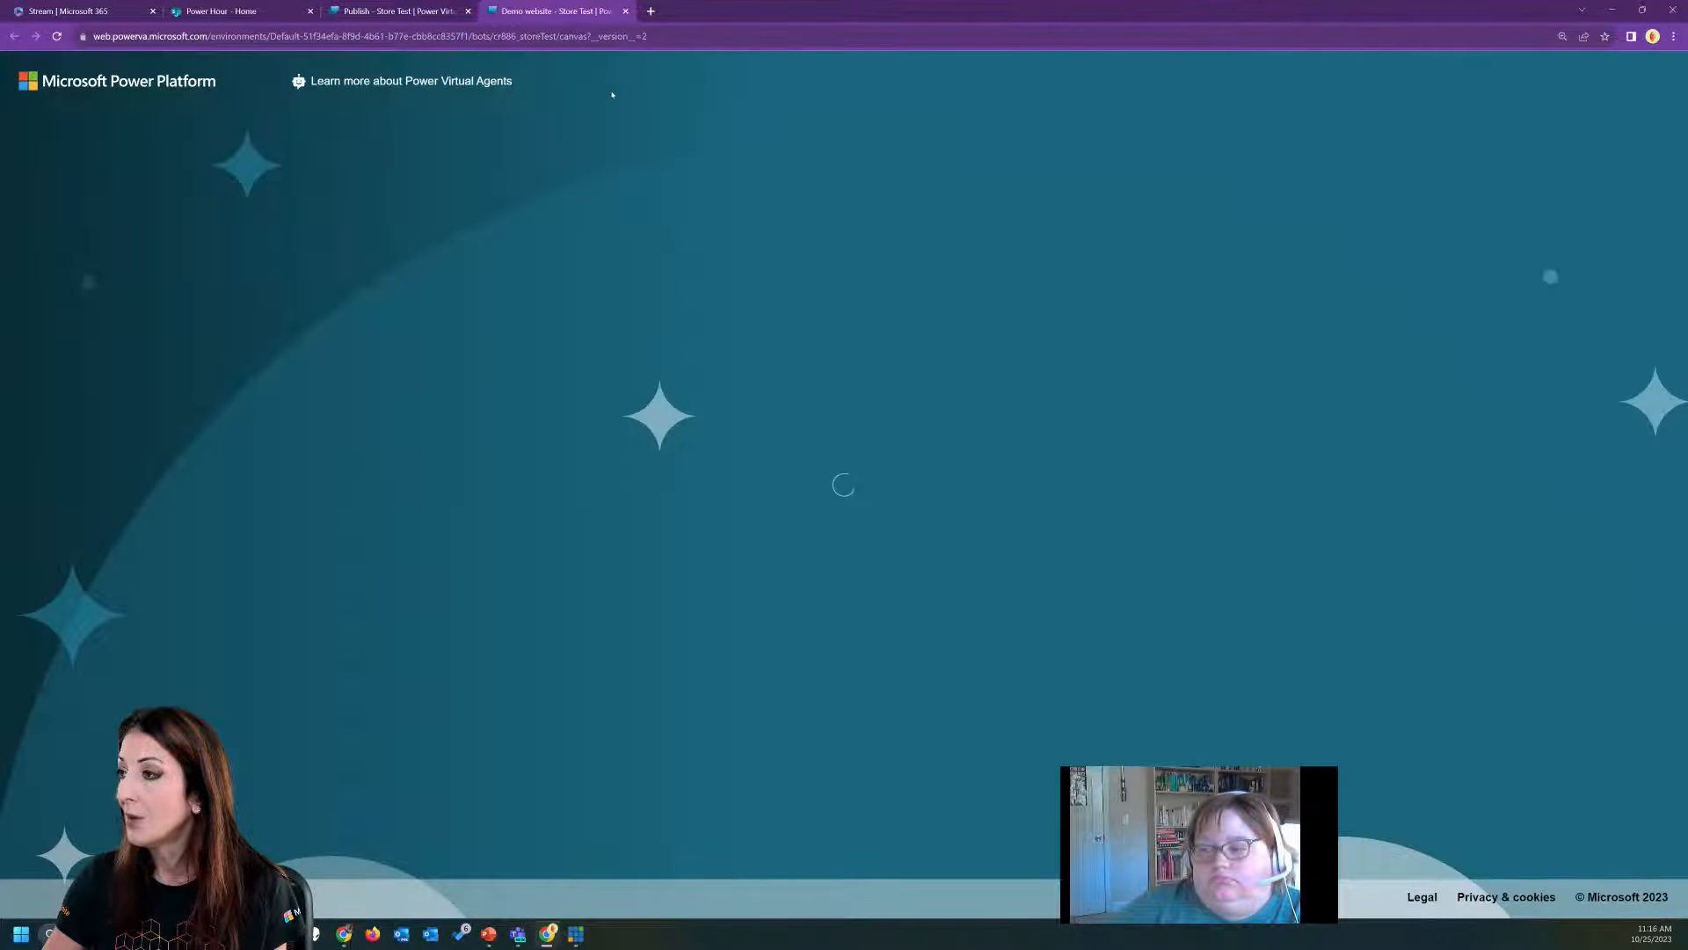
# Copy the demo website's address, post it in the General channel's 10/25 chat of the Power Hour team in Teams, and minimize Teams.
pyautogui.click(698, 33)
pyautogui.hotkey('ctrl', 'c')
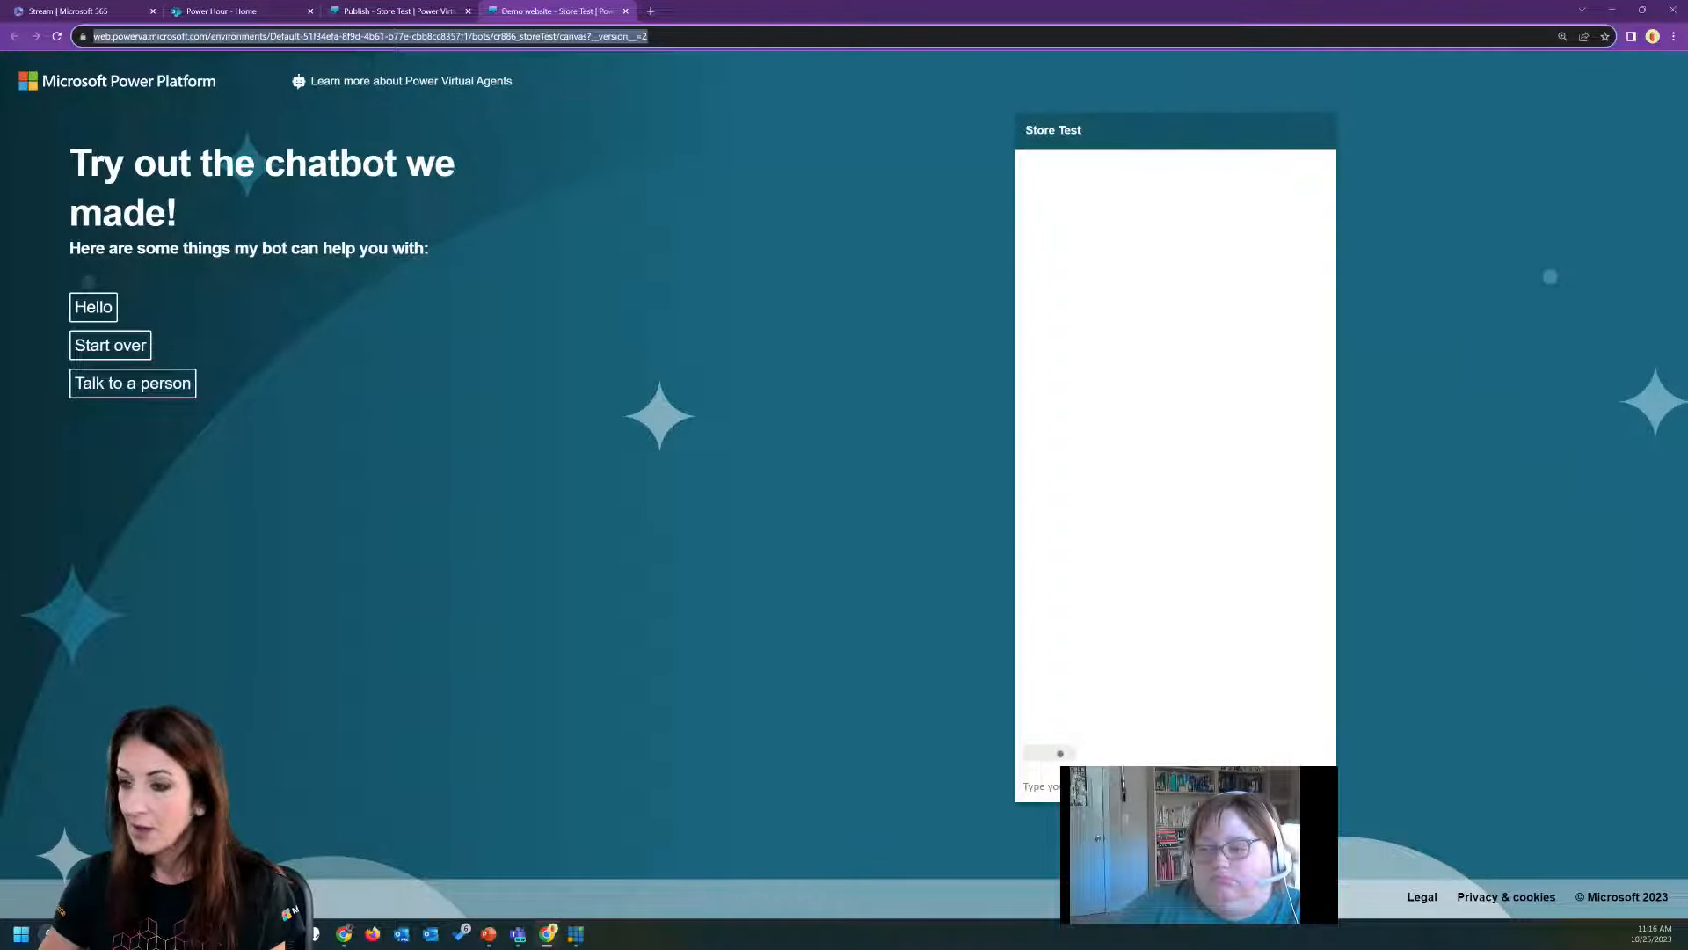
pyautogui.click(518, 934)
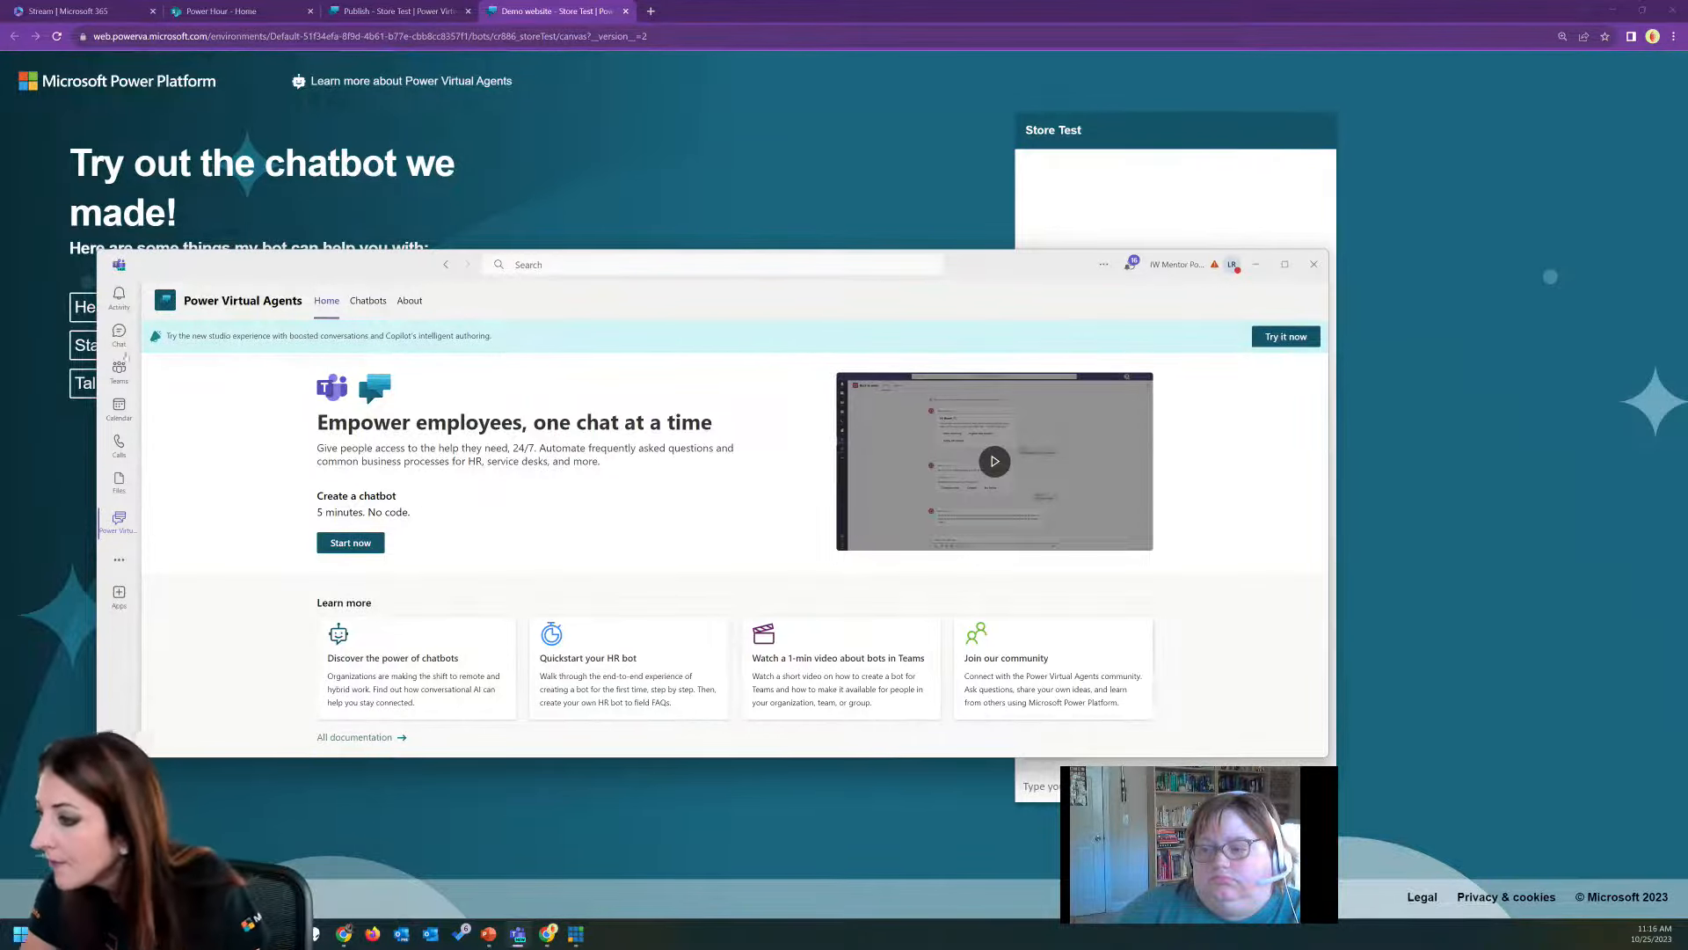
pyautogui.click(118, 334)
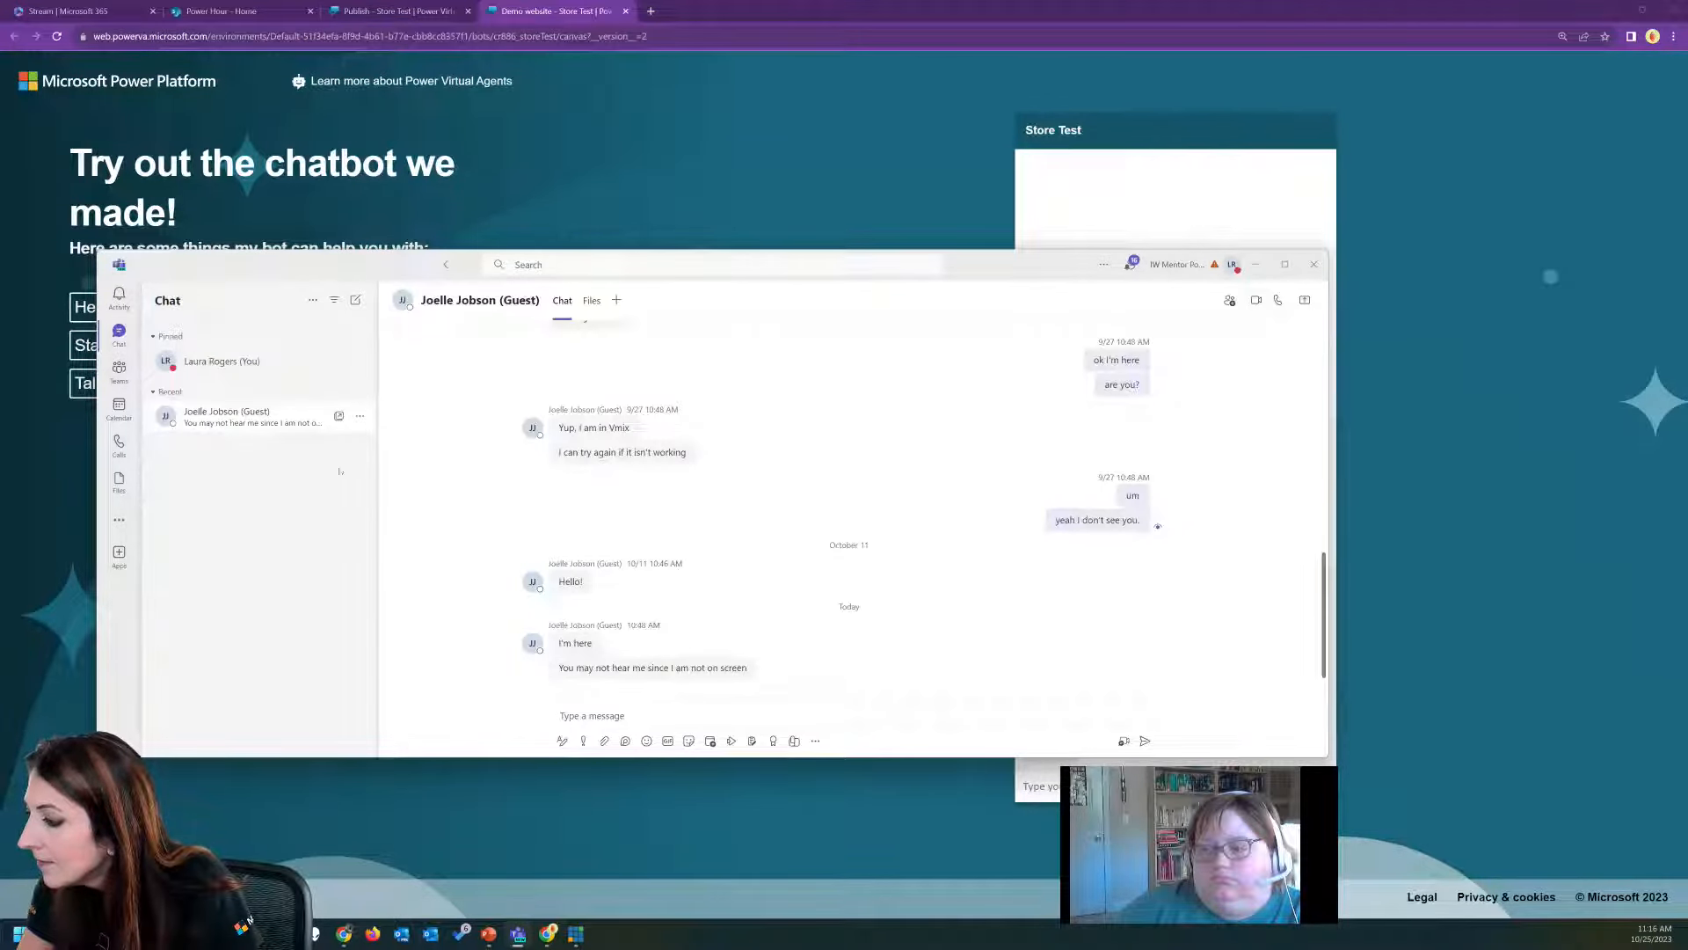
pyautogui.click(118, 367)
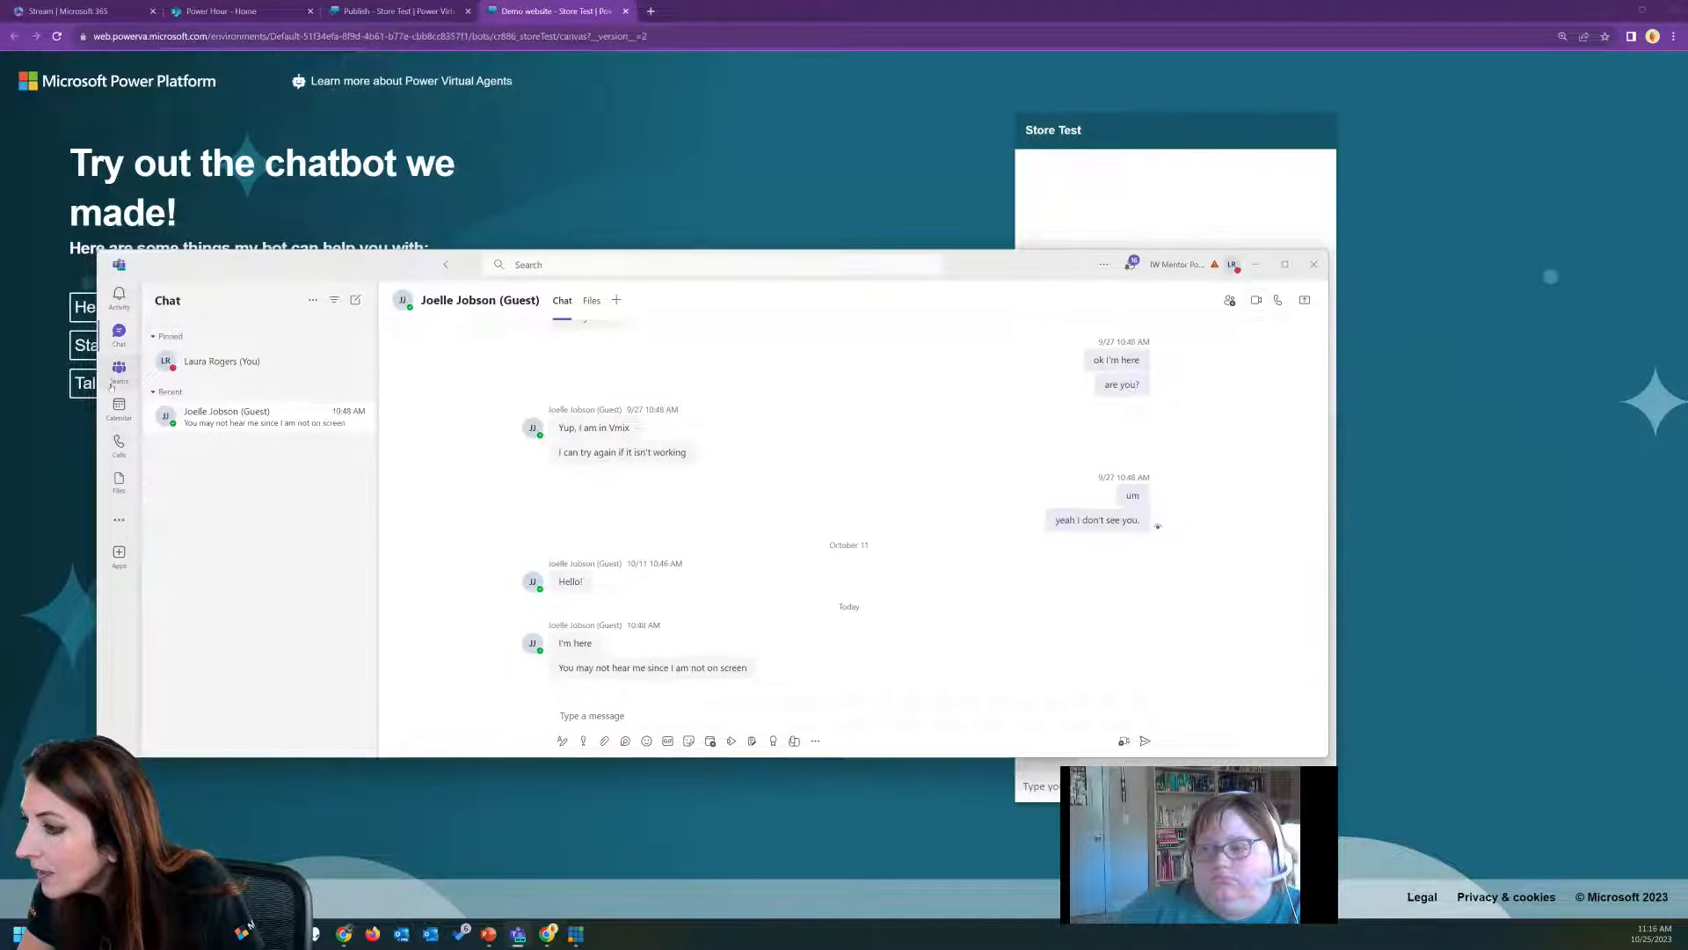
pyautogui.click(733, 300)
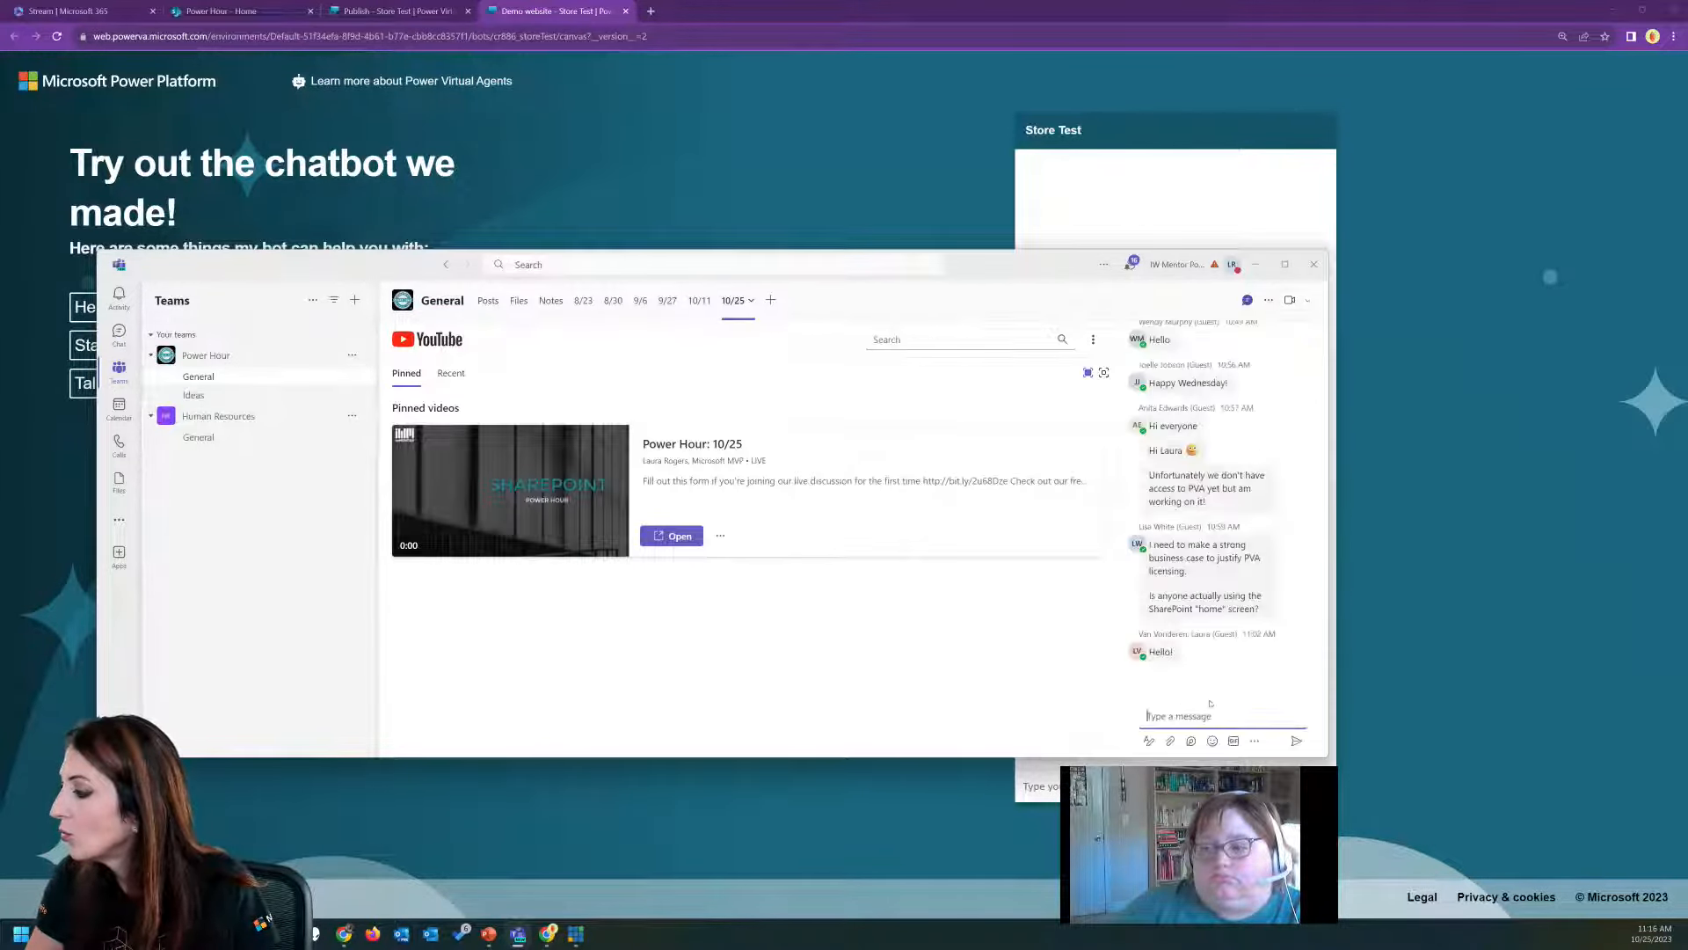
pyautogui.click(1199, 716)
pyautogui.hotkey('ctrl', 'v')
pyautogui.press('Return')
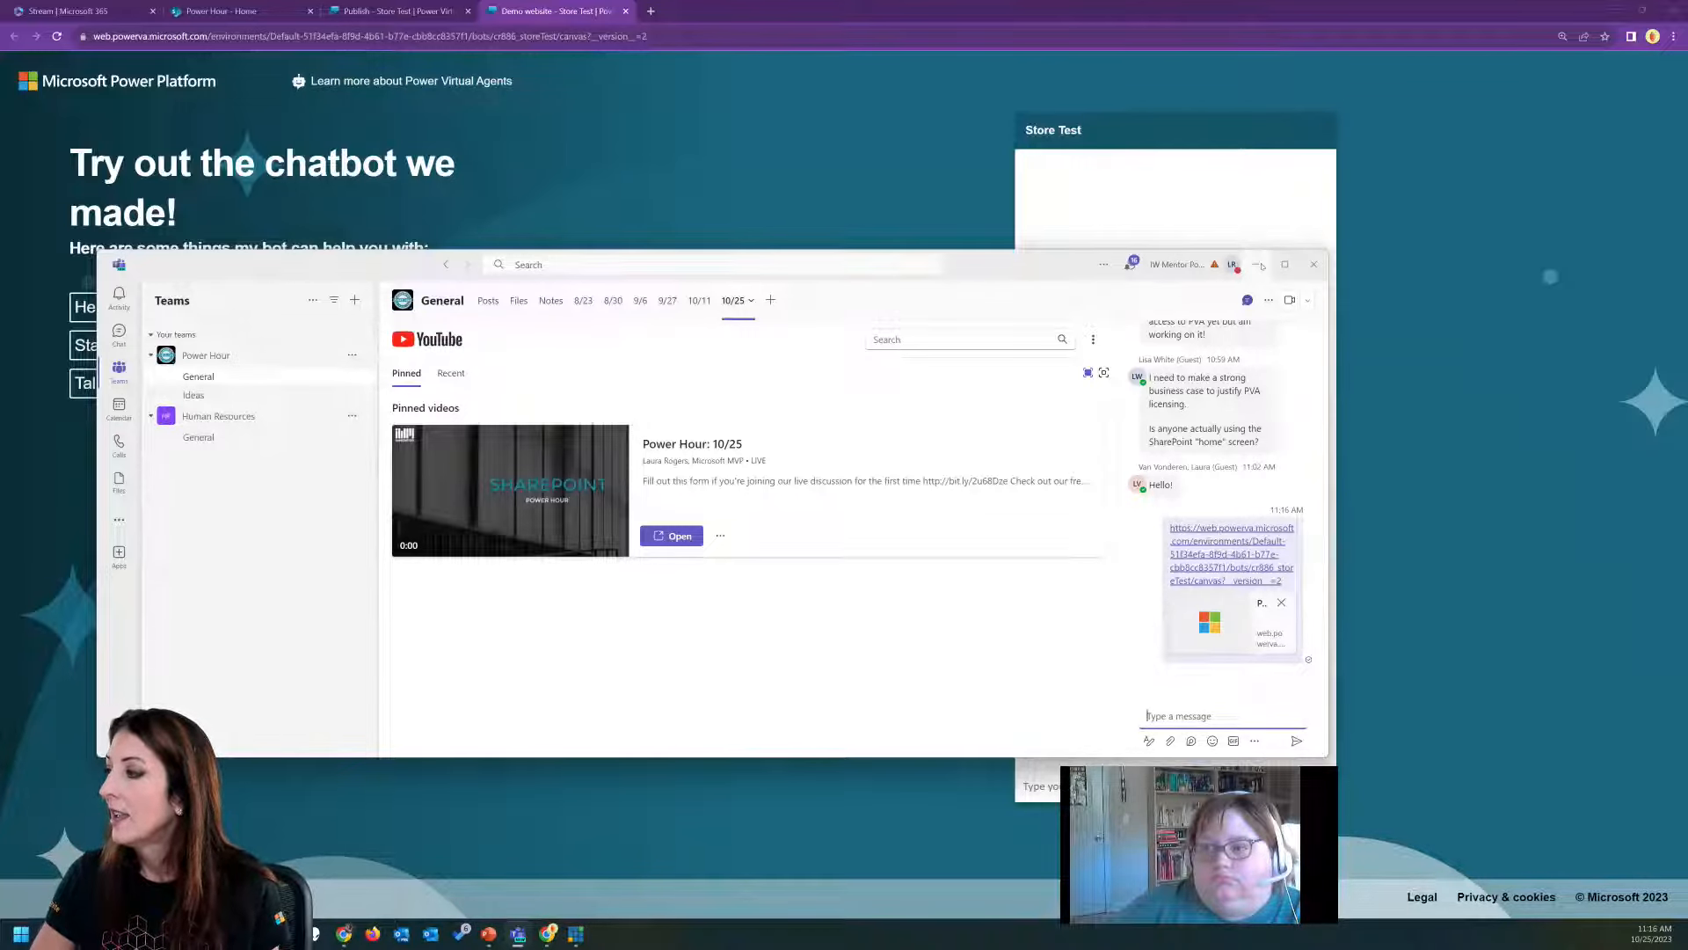
pyautogui.click(1259, 265)
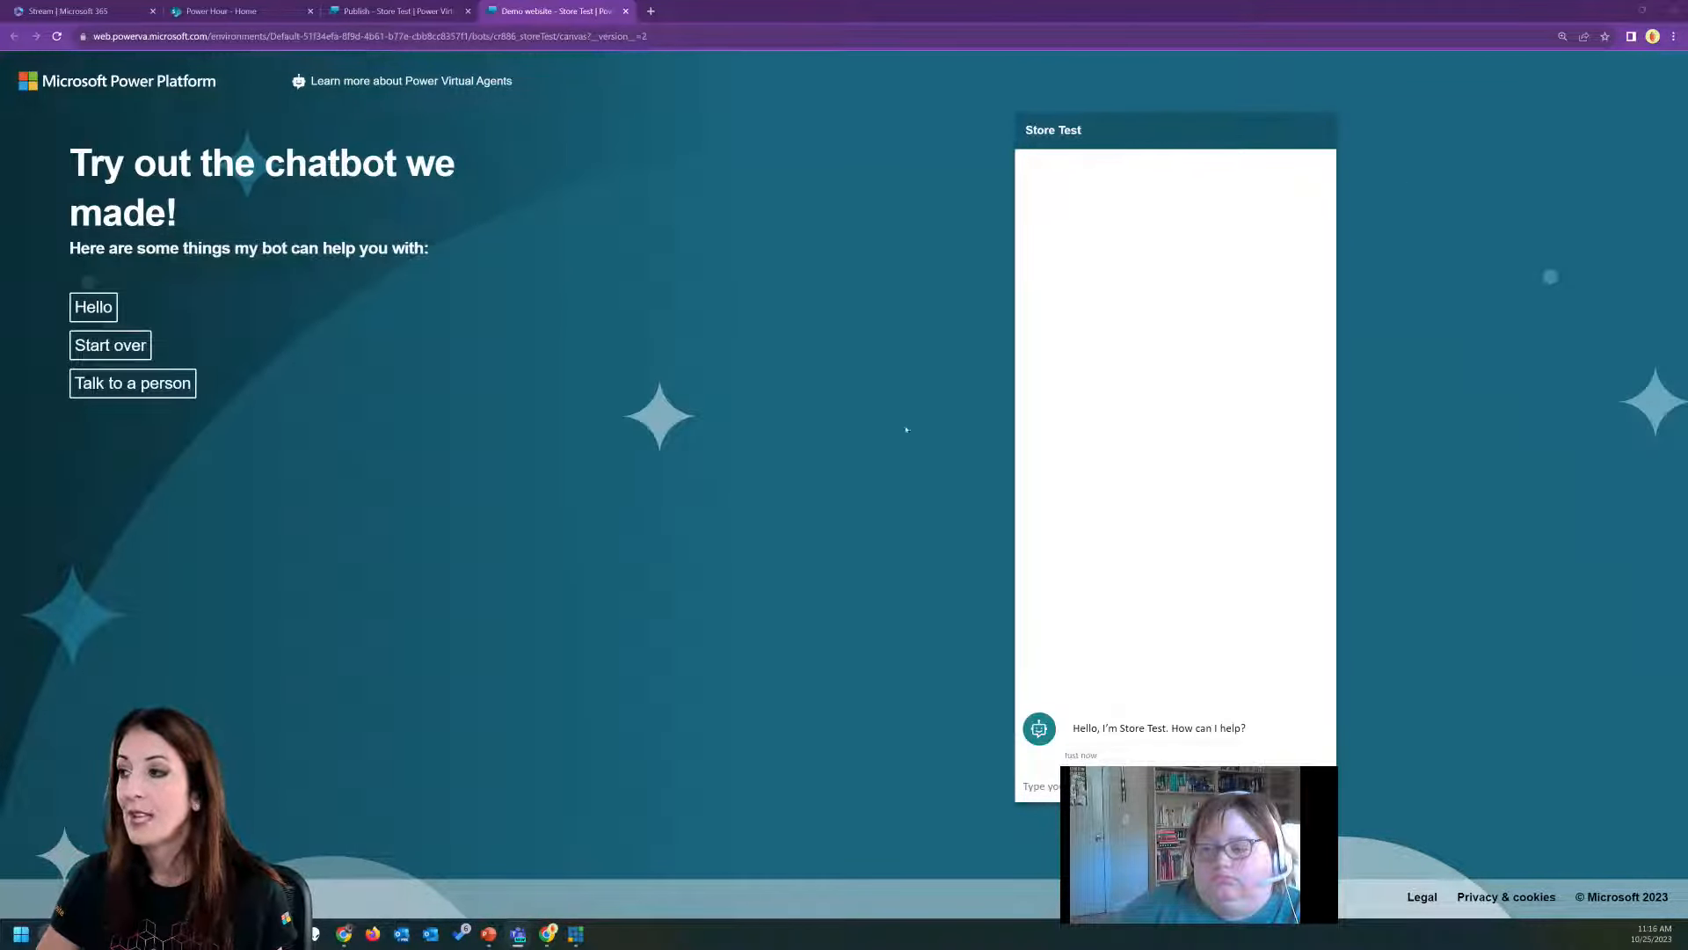
# Return from the demo website to the Store Test bot and show its list of topics.
pyautogui.click(1042, 785)
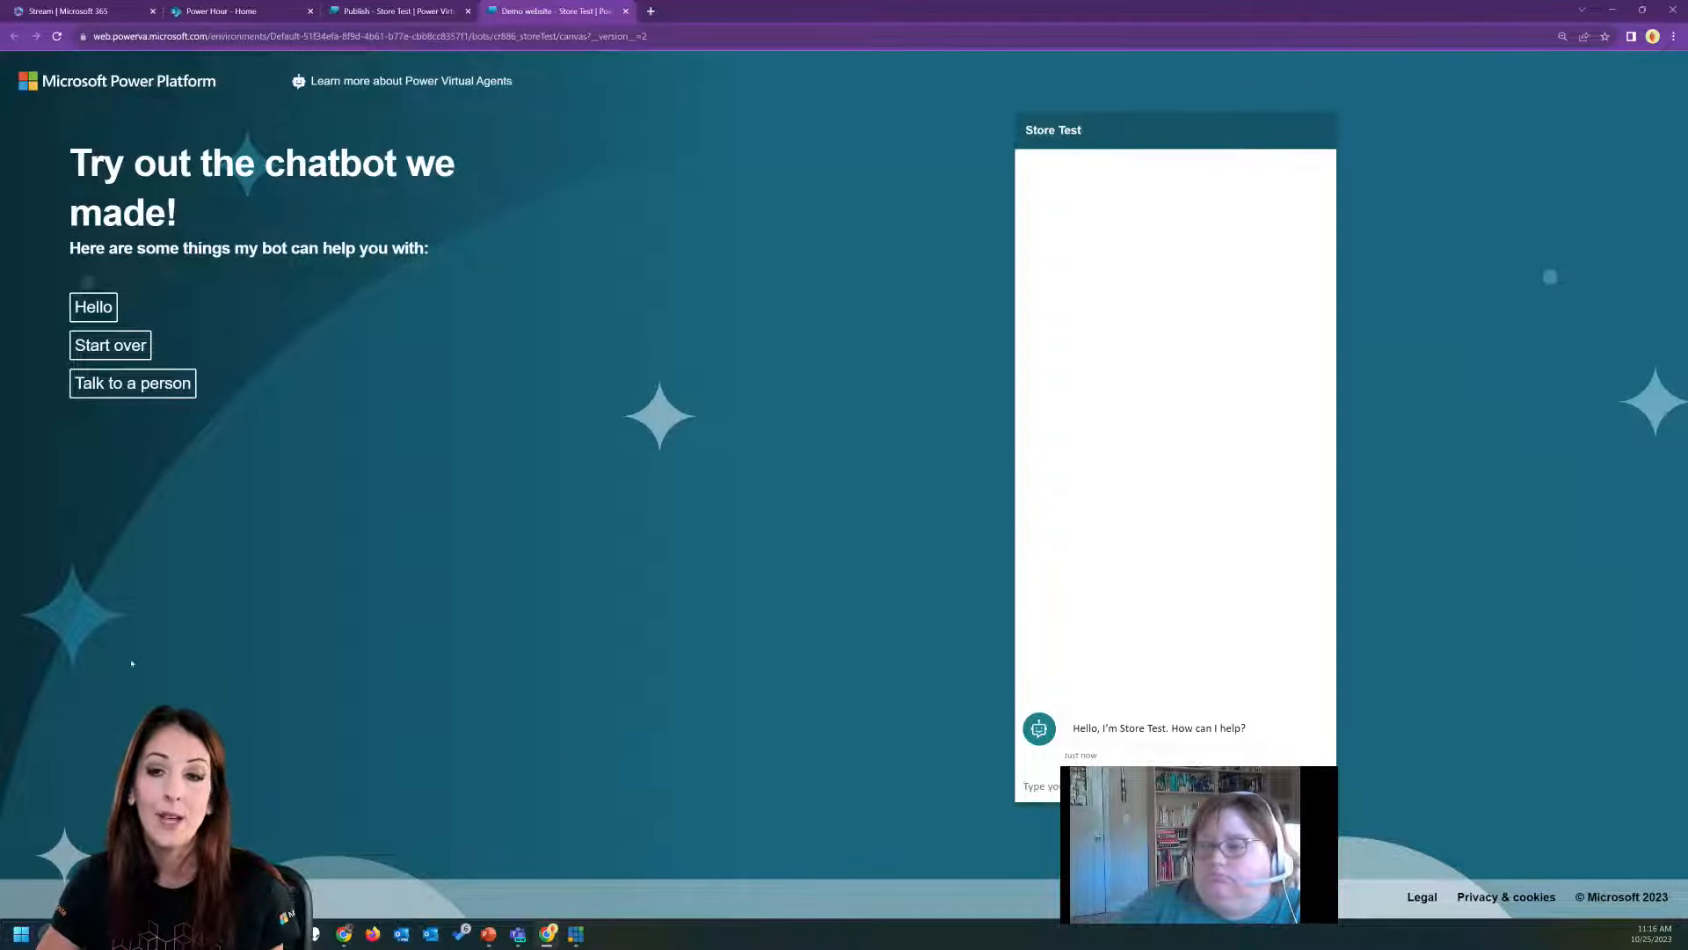
pyautogui.click(389, 15)
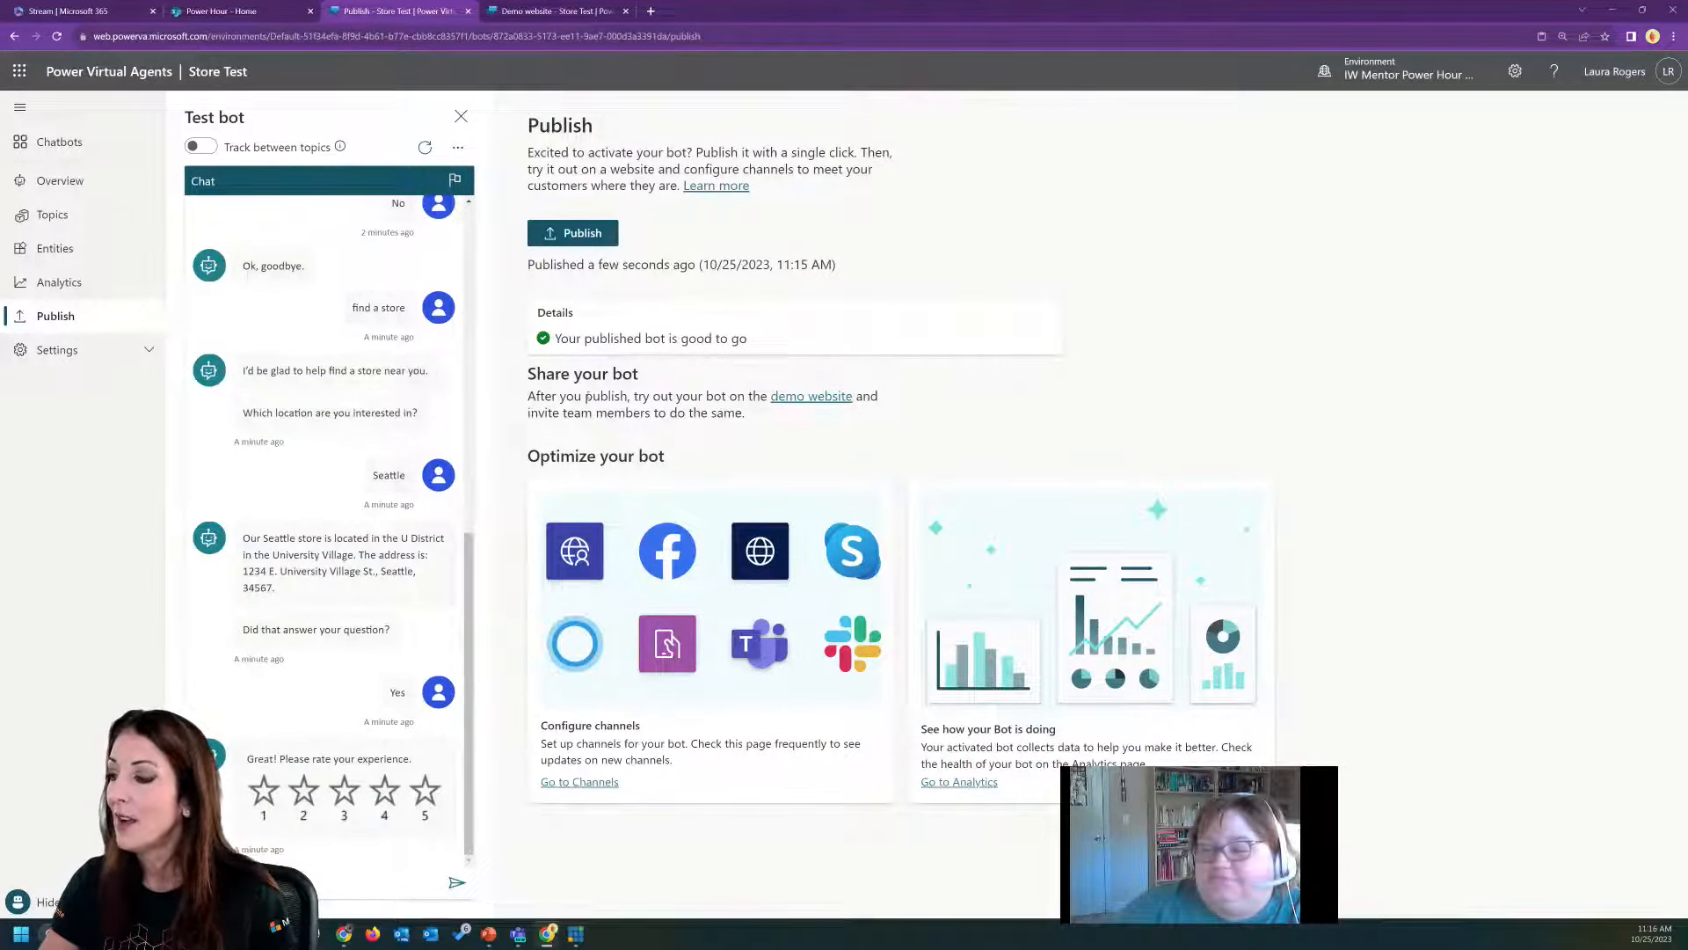
pyautogui.click(53, 215)
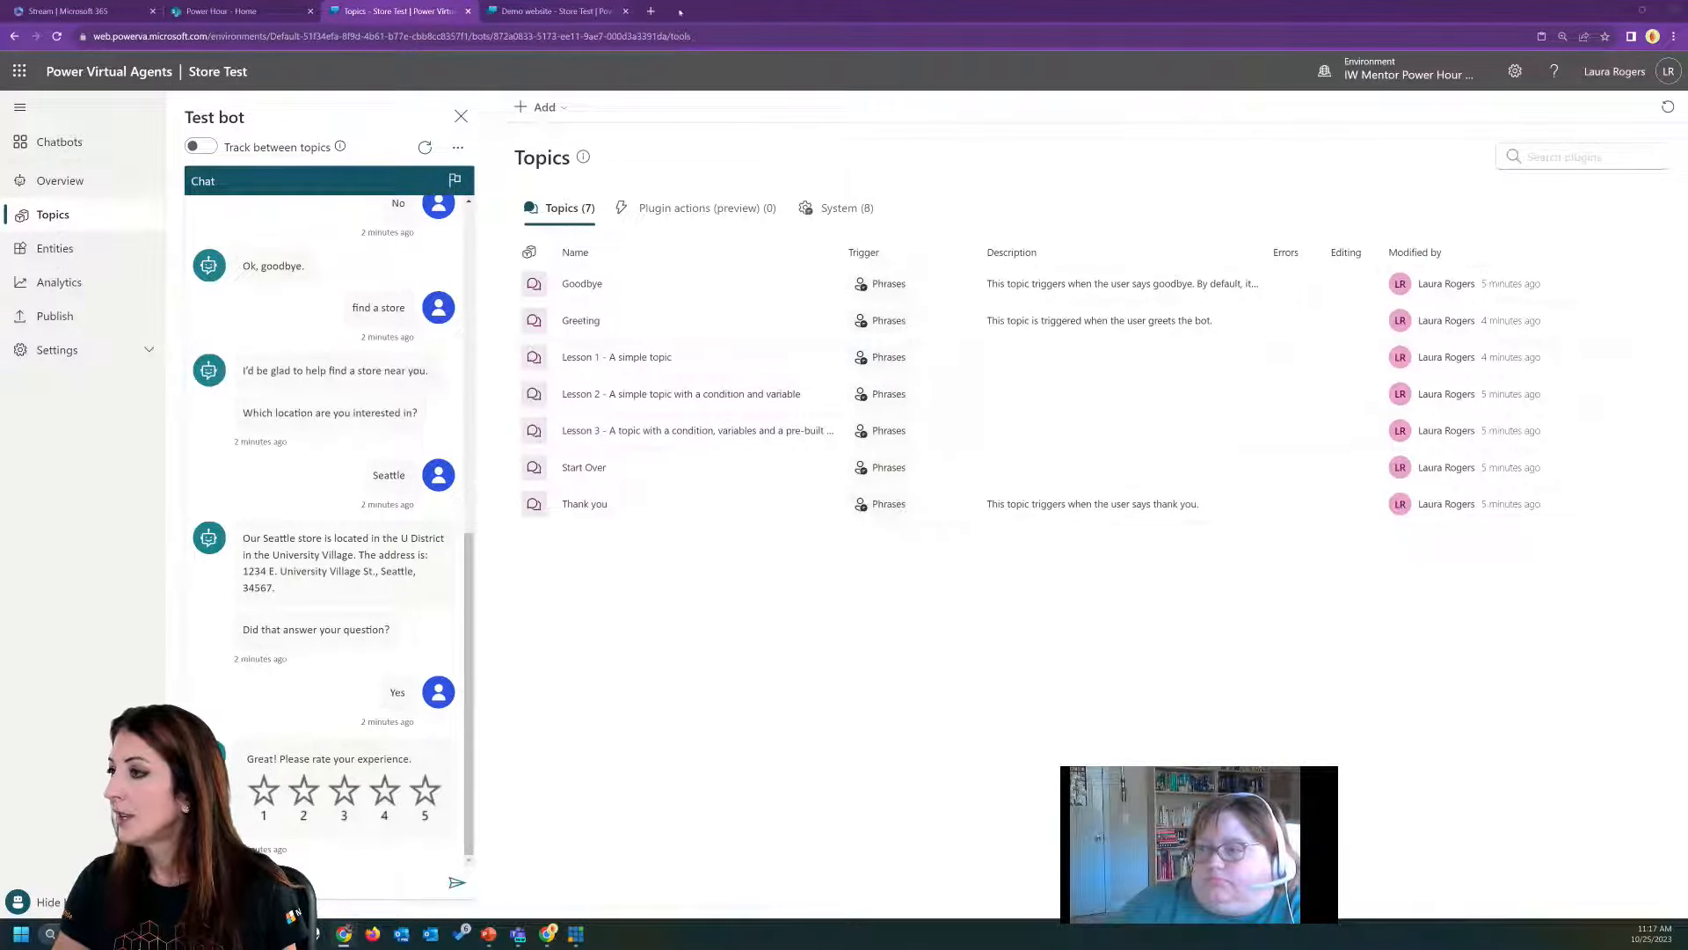
# Switch to the Power Hour SharePoint site and create a blank list named Store Products, shown in the site navigation.
pyautogui.click(220, 11)
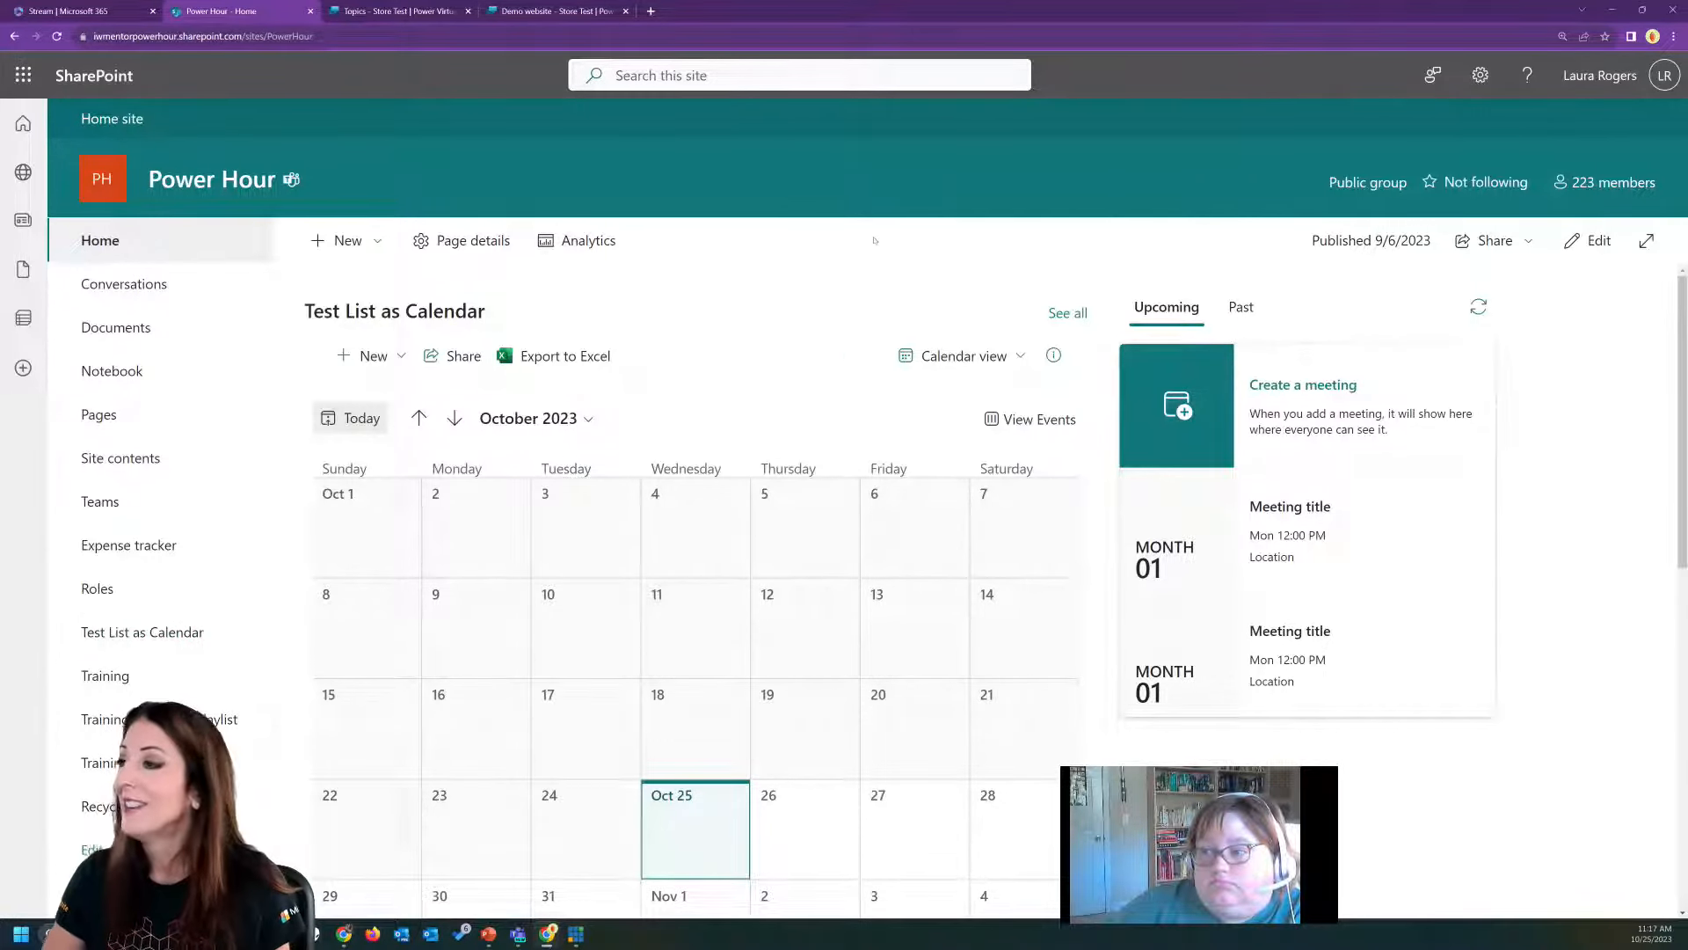
pyautogui.click(350, 241)
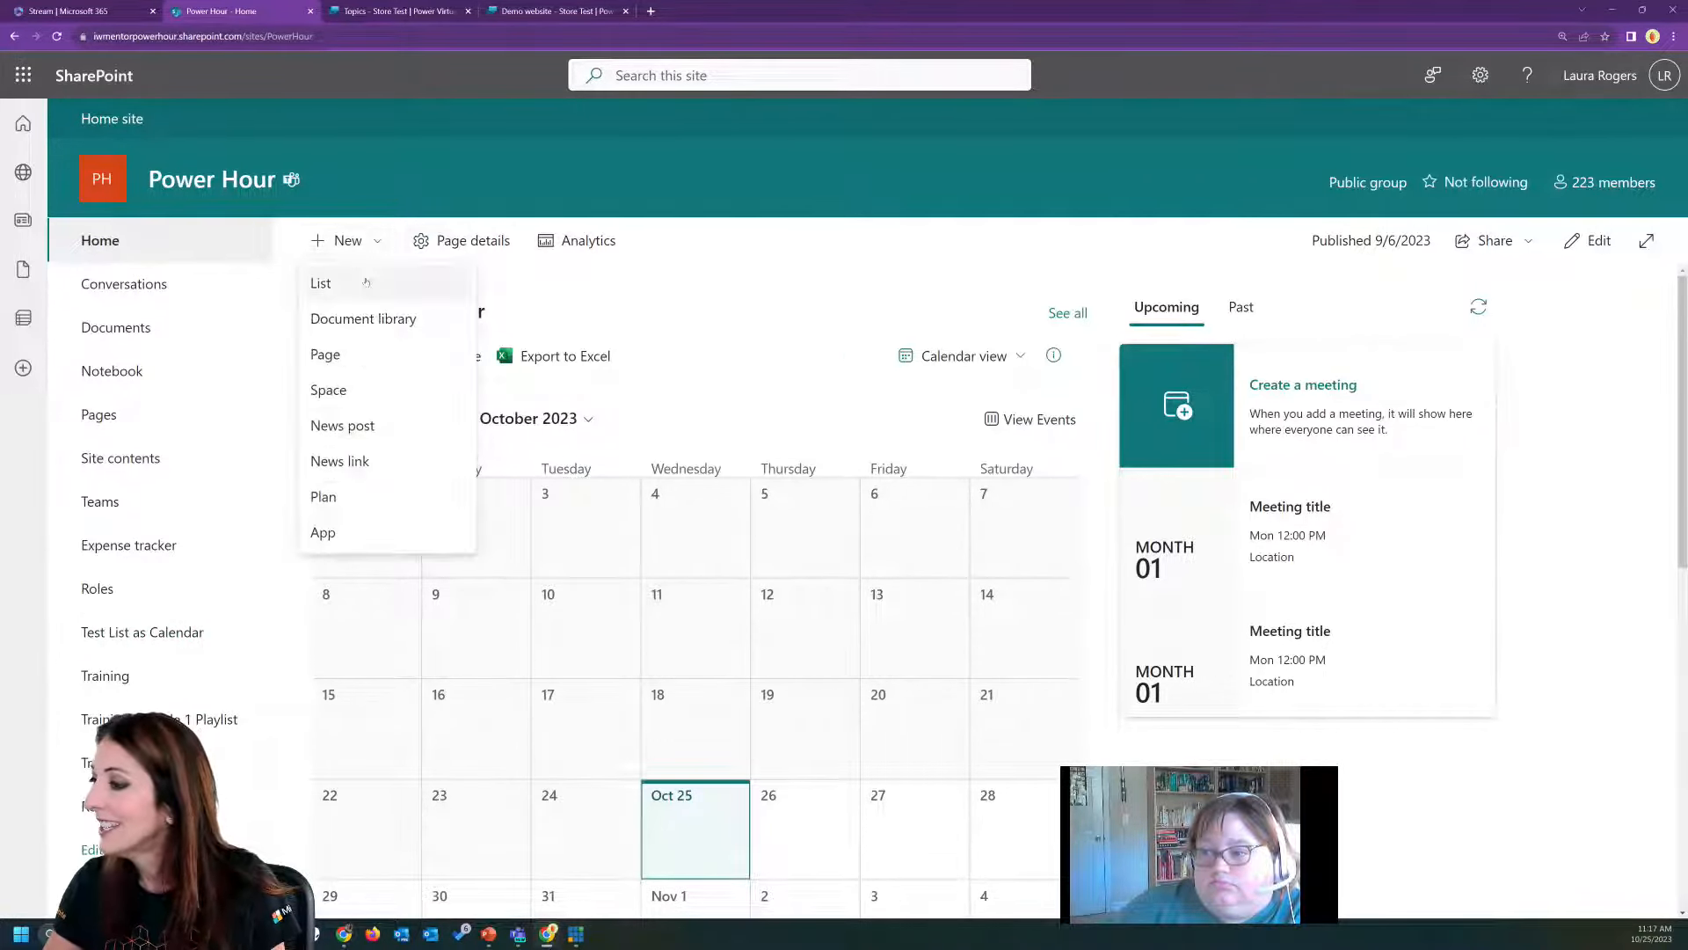
pyautogui.click(366, 282)
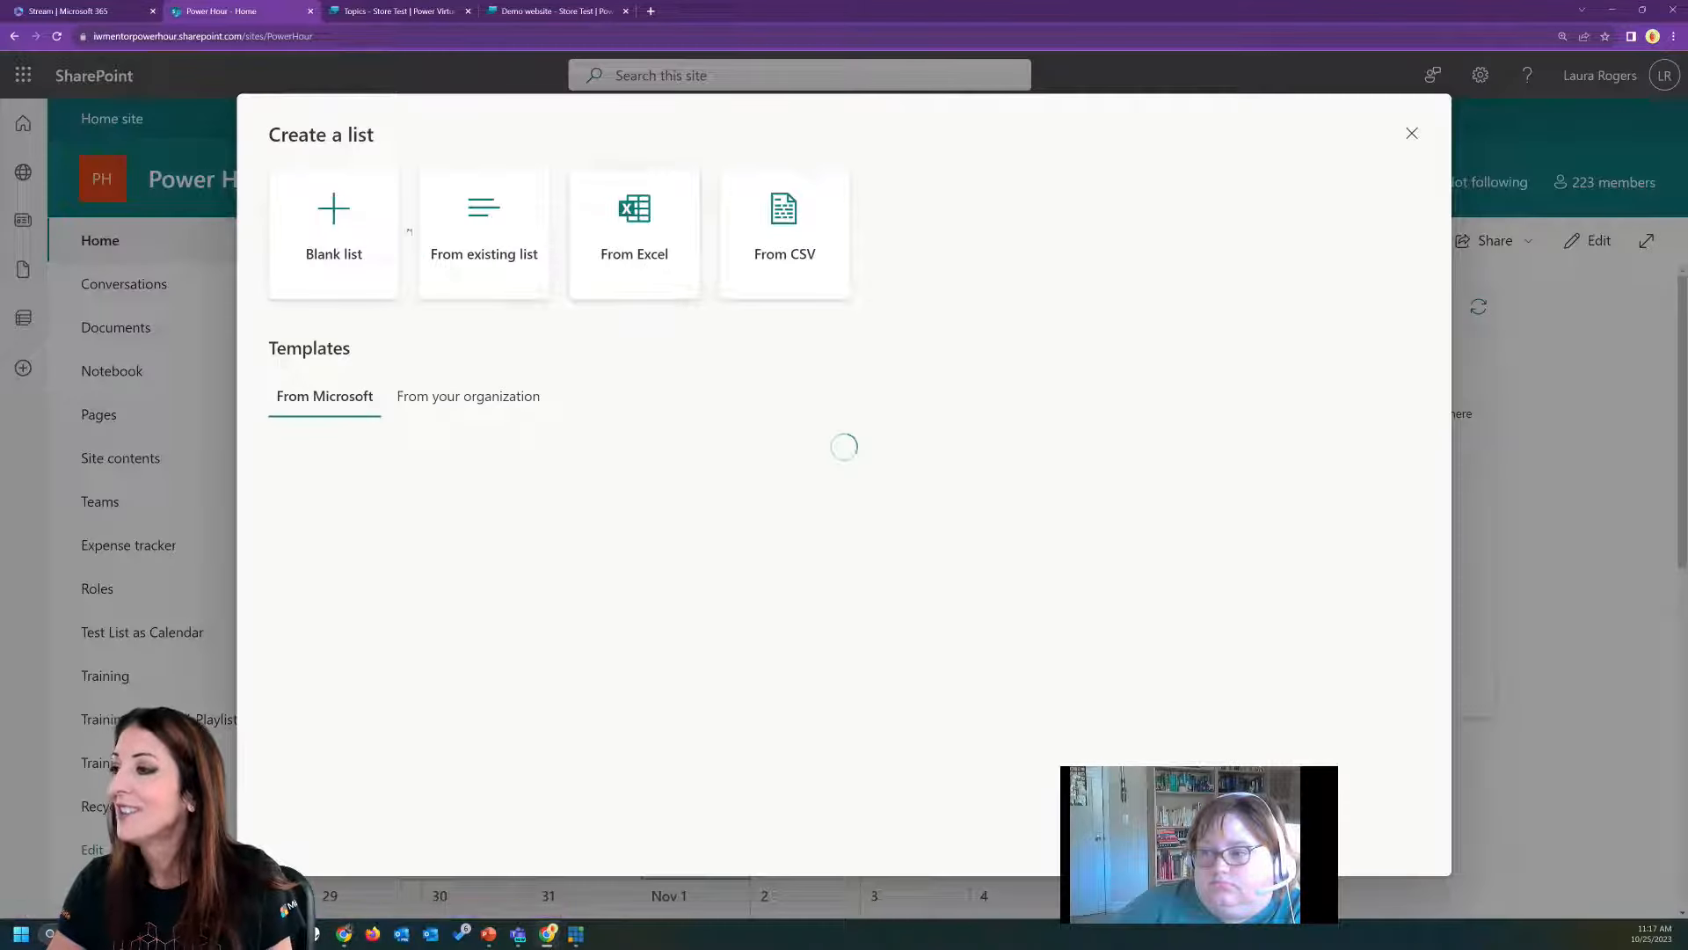
pyautogui.click(350, 233)
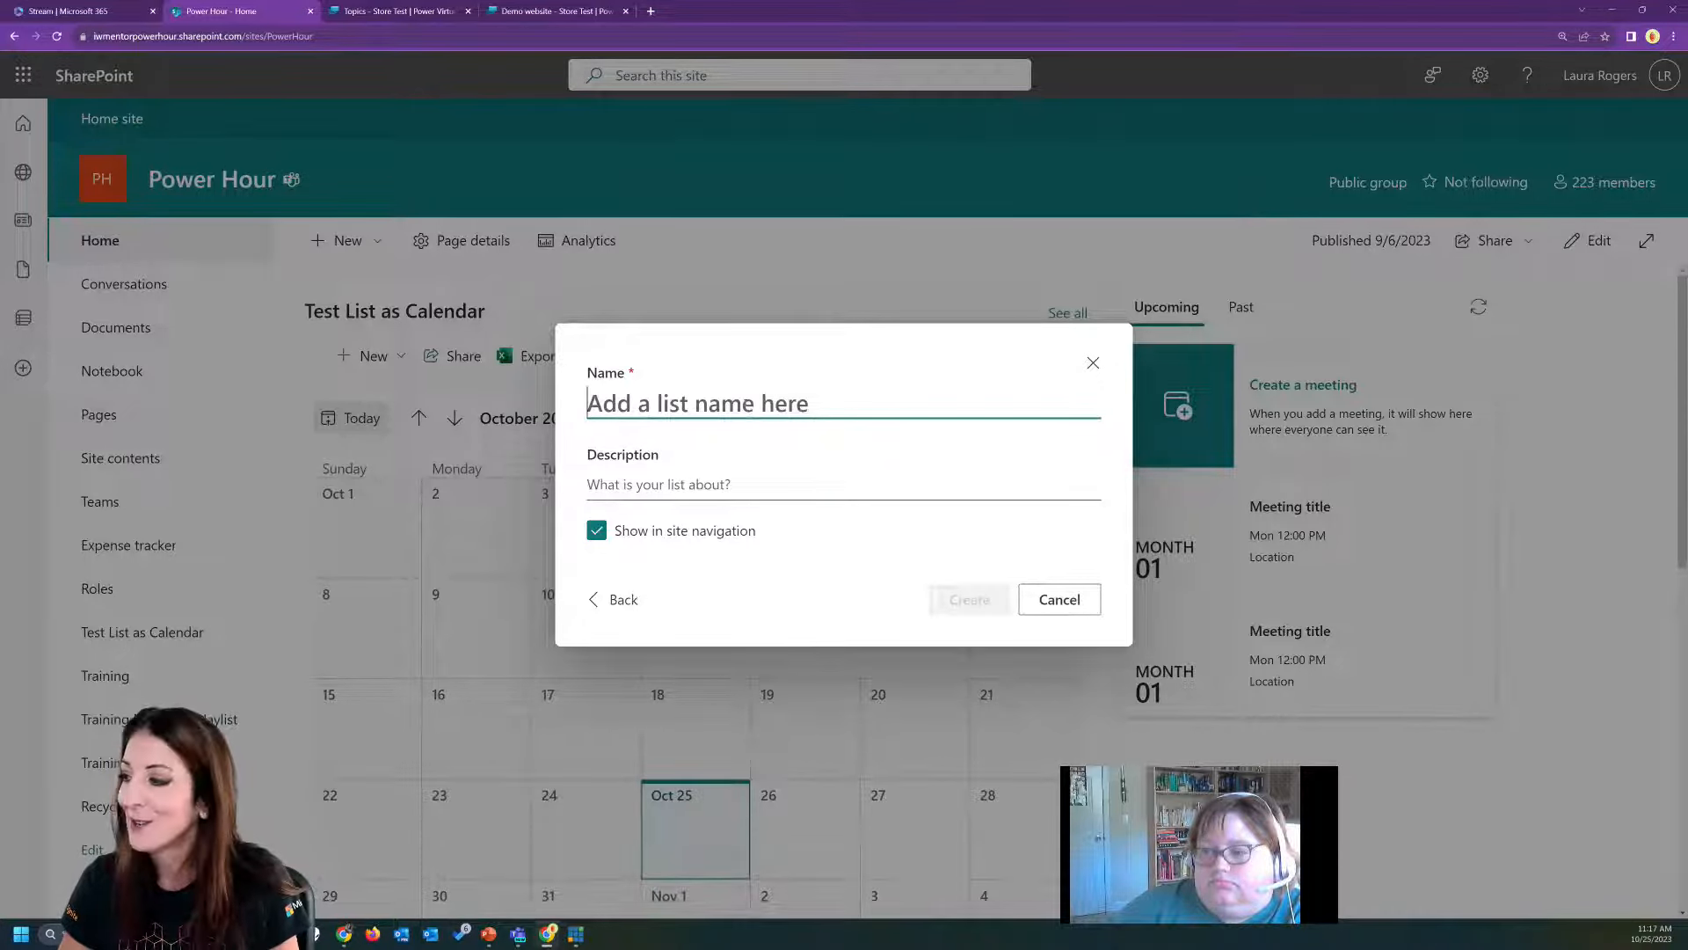
pyautogui.write('Store Prod')
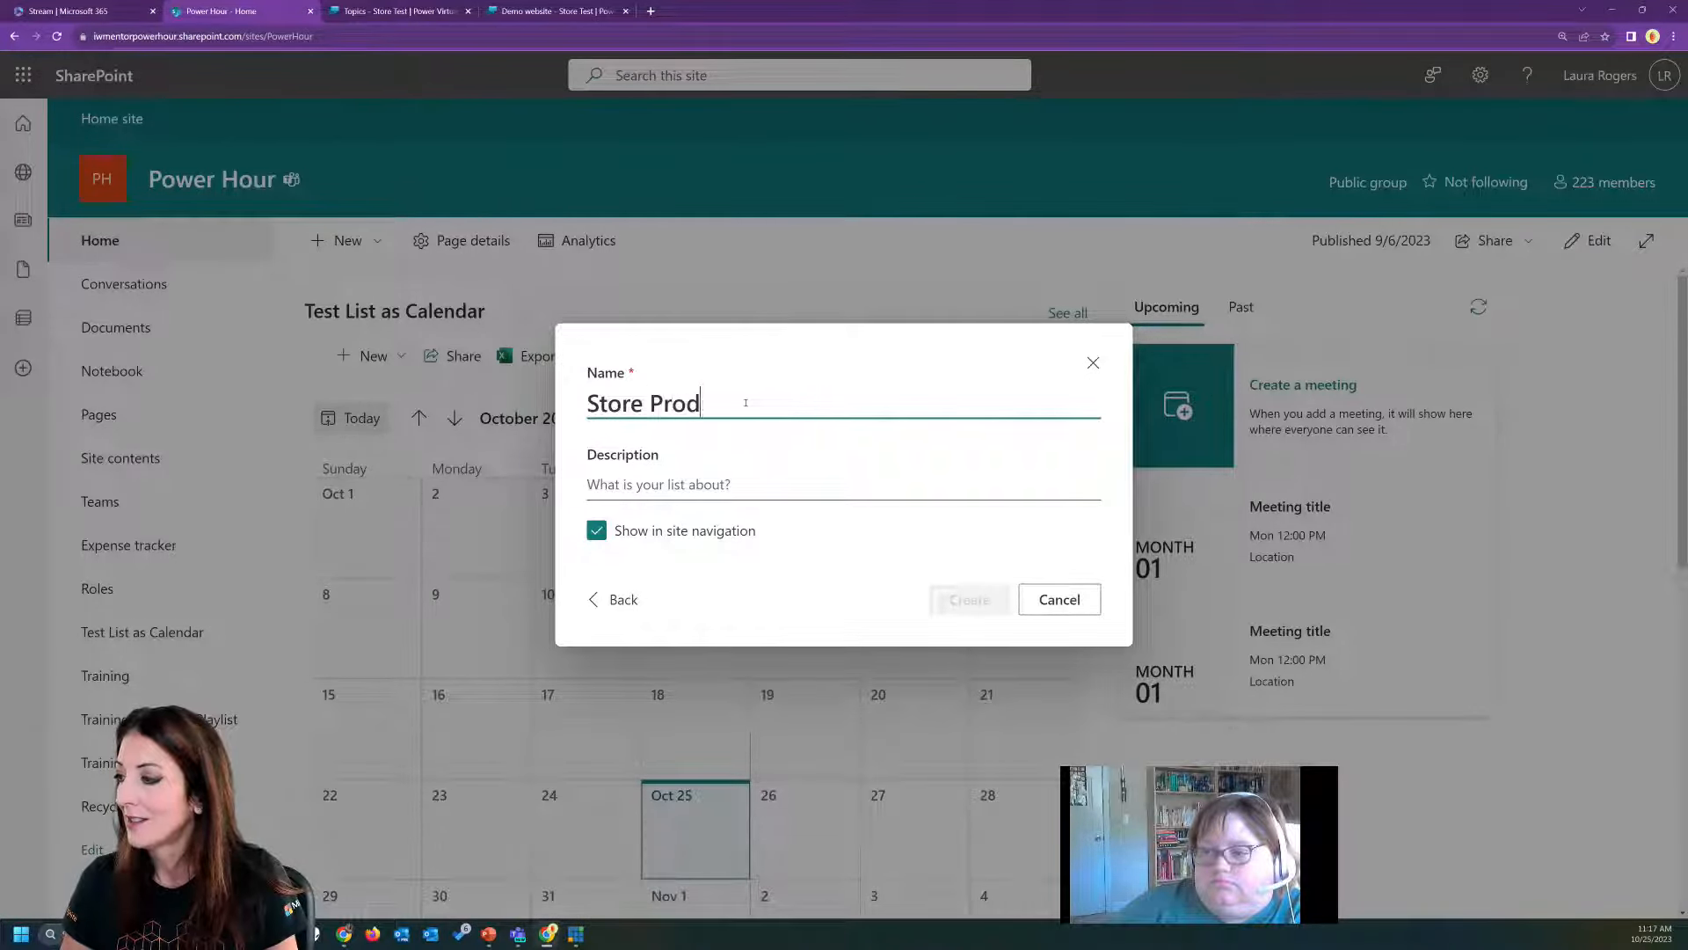
pyautogui.write('ucts')
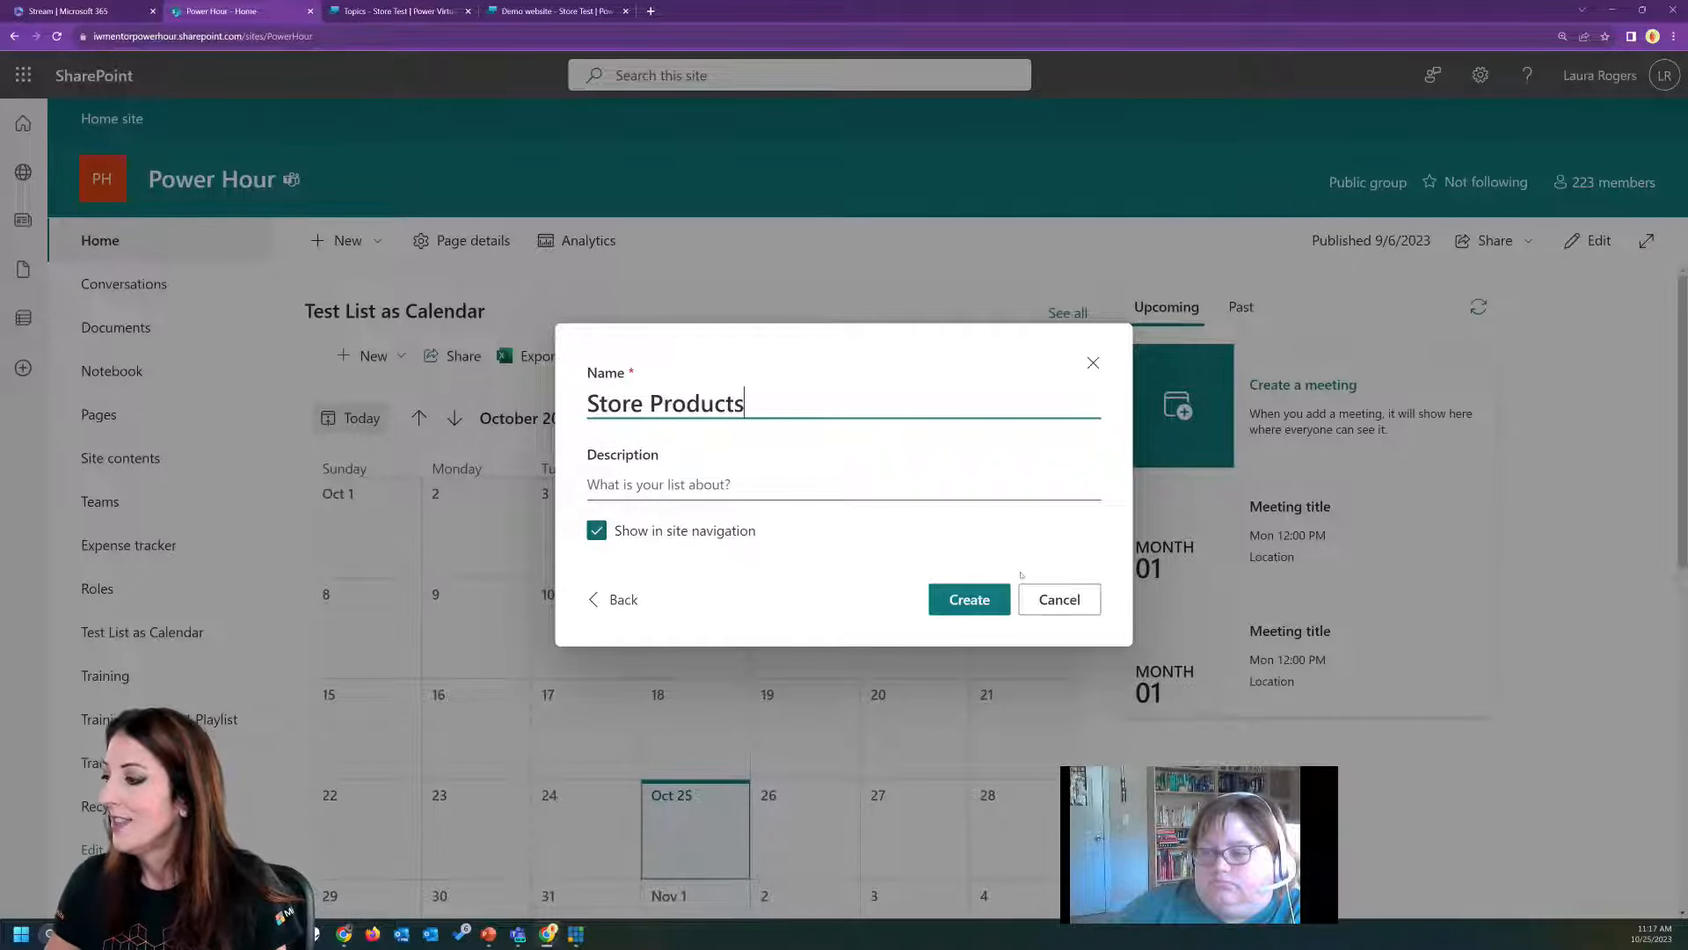
pyautogui.click(979, 600)
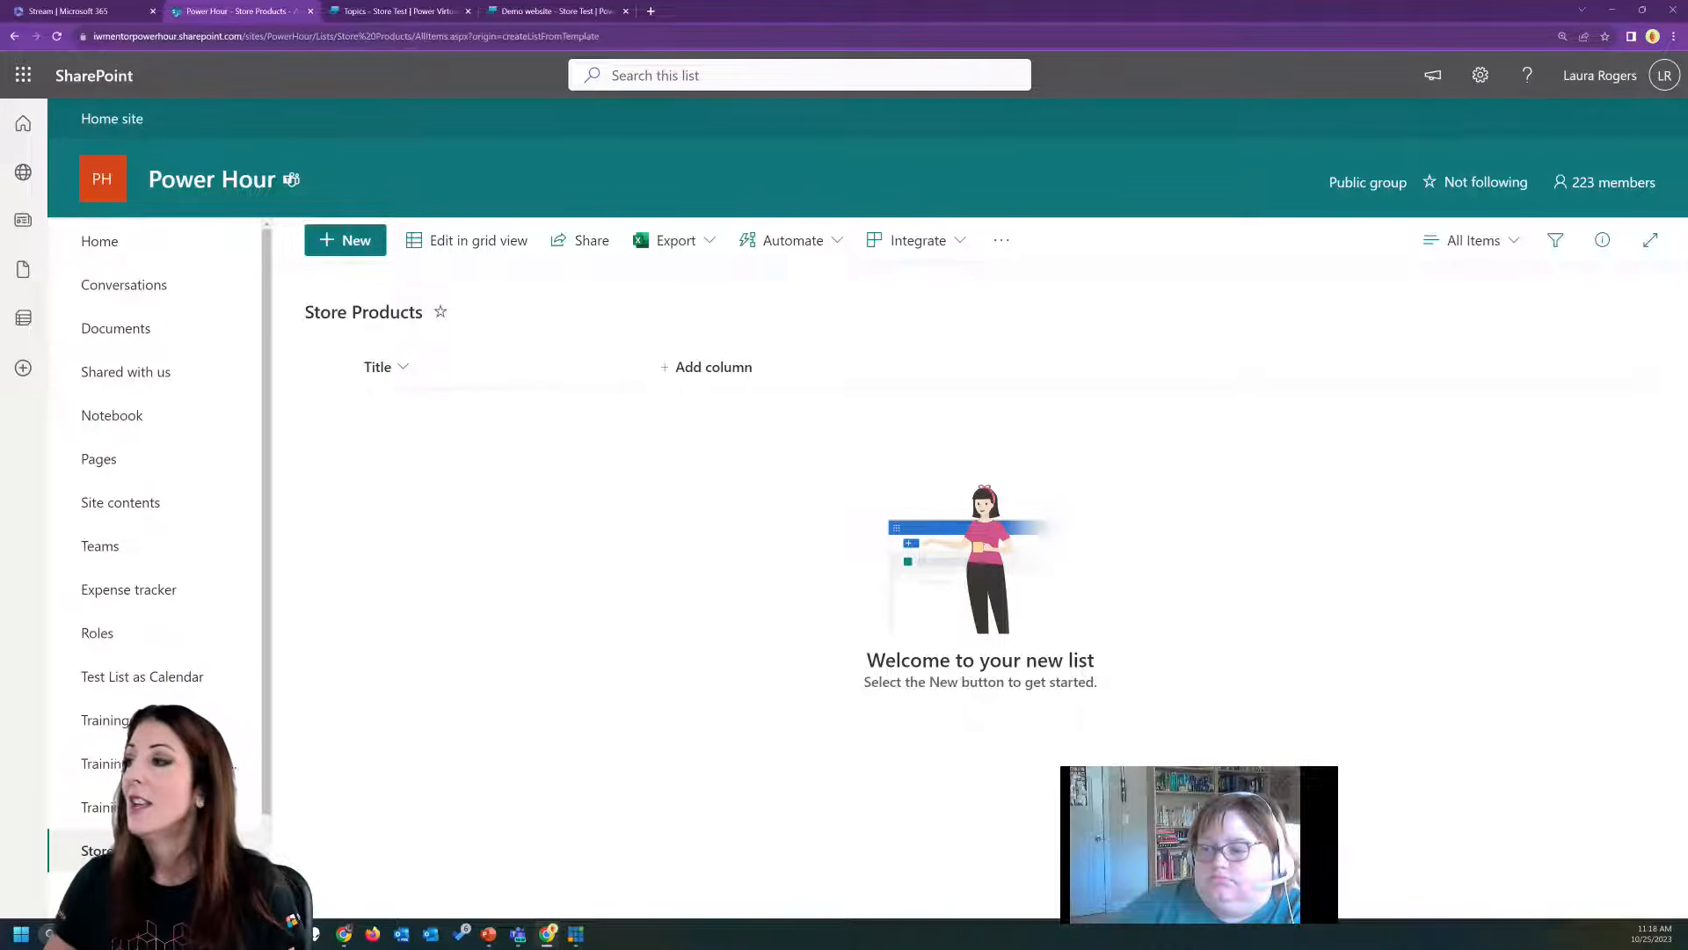
# Add a currency column named Price to the Store Products list, keeping the United States currency format.
pyautogui.click(345, 240)
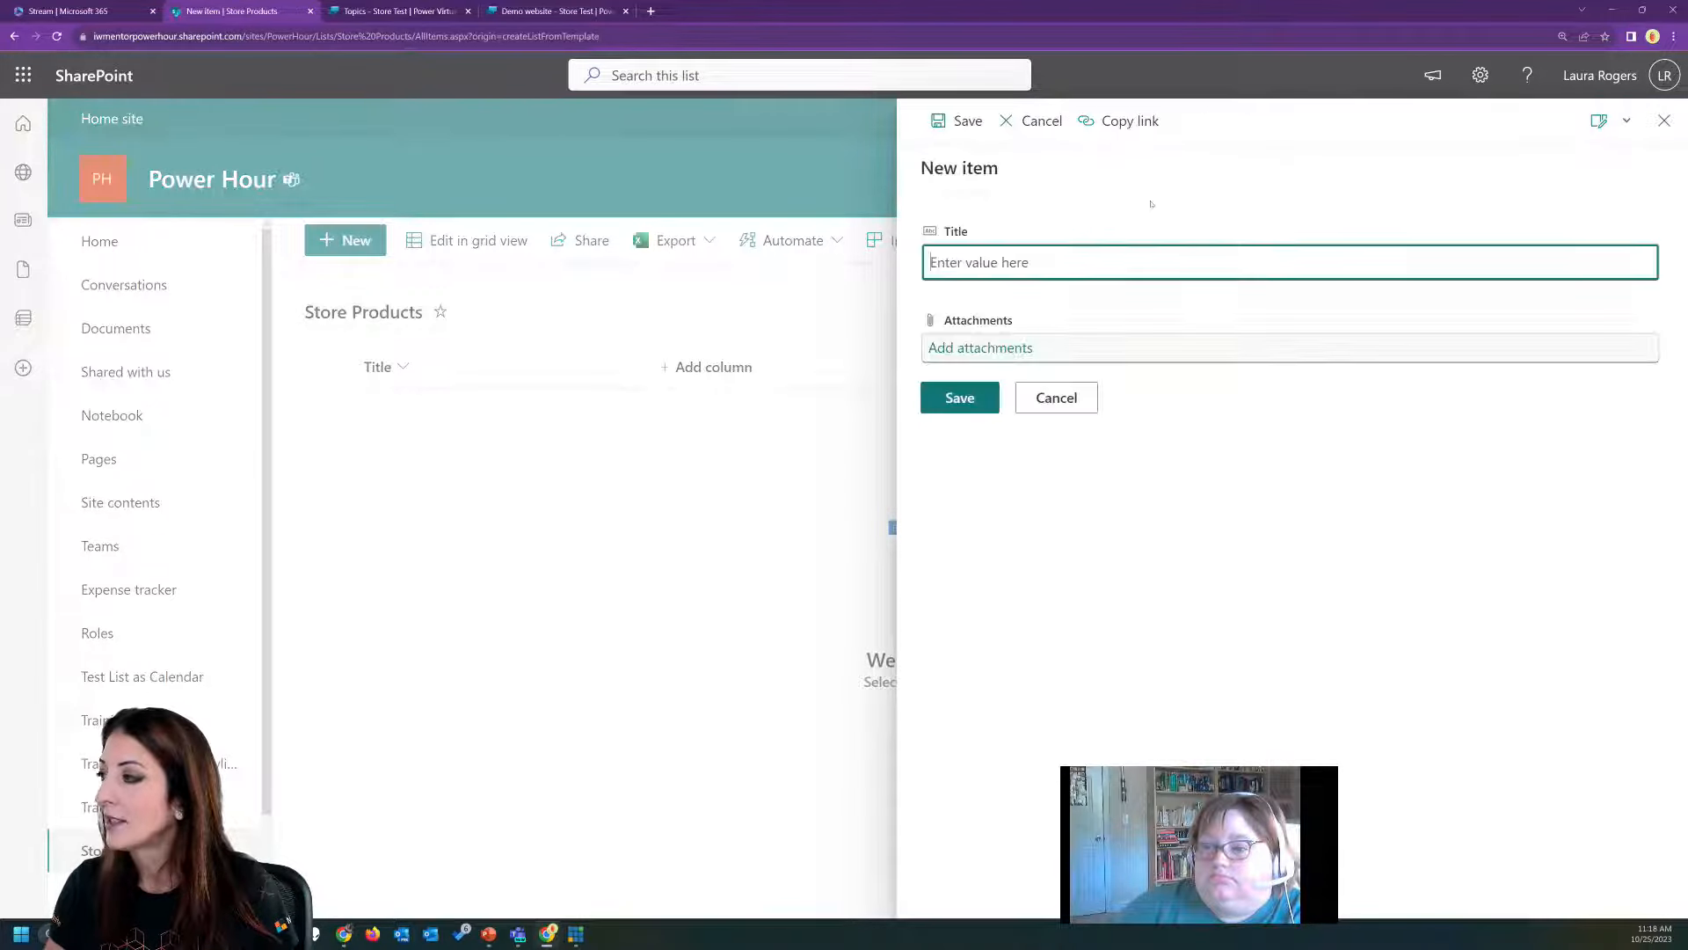
pyautogui.click(1665, 120)
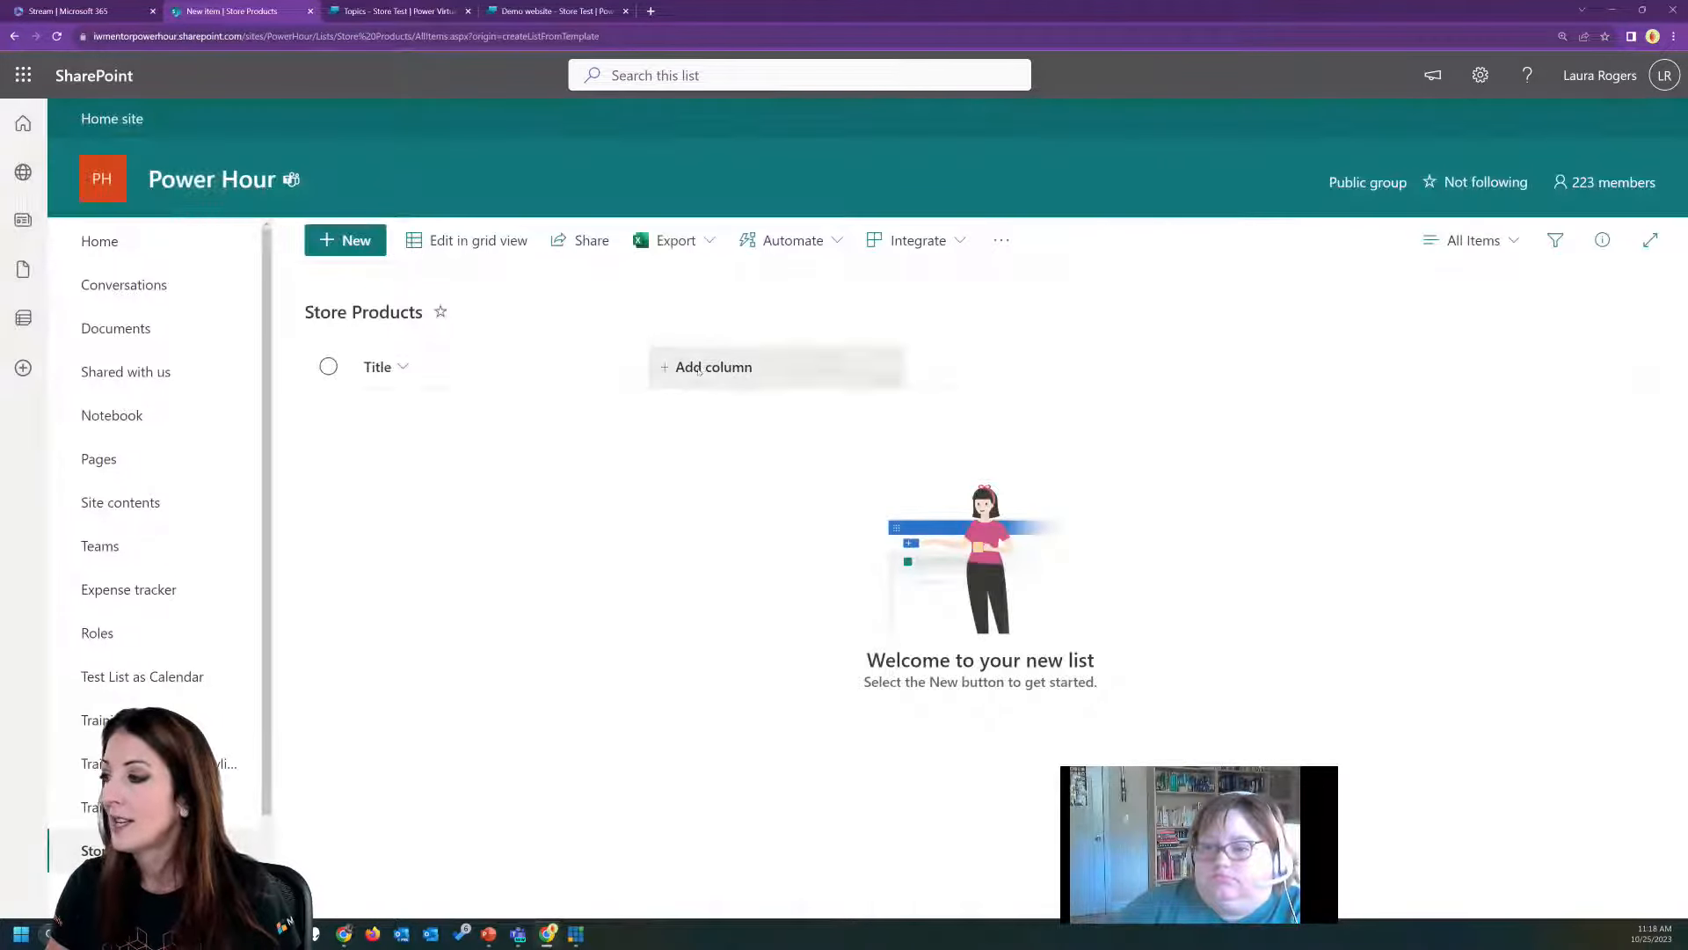
pyautogui.click(700, 367)
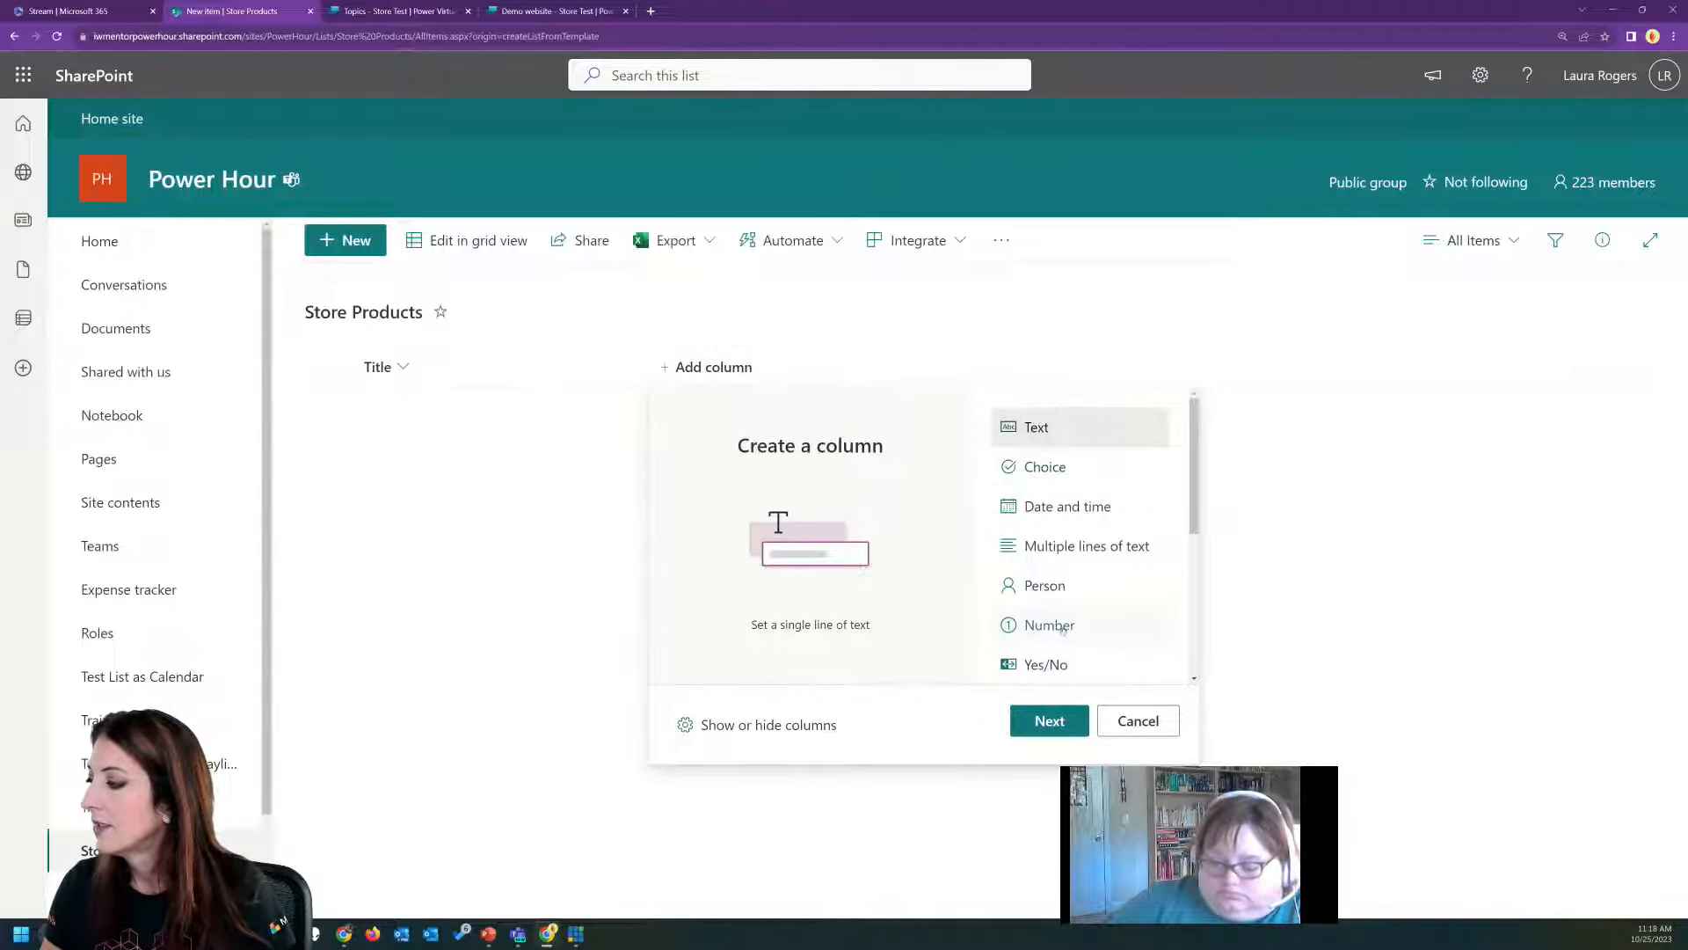
pyautogui.click(1055, 625)
pyautogui.scroll(-2, 1068, 549)
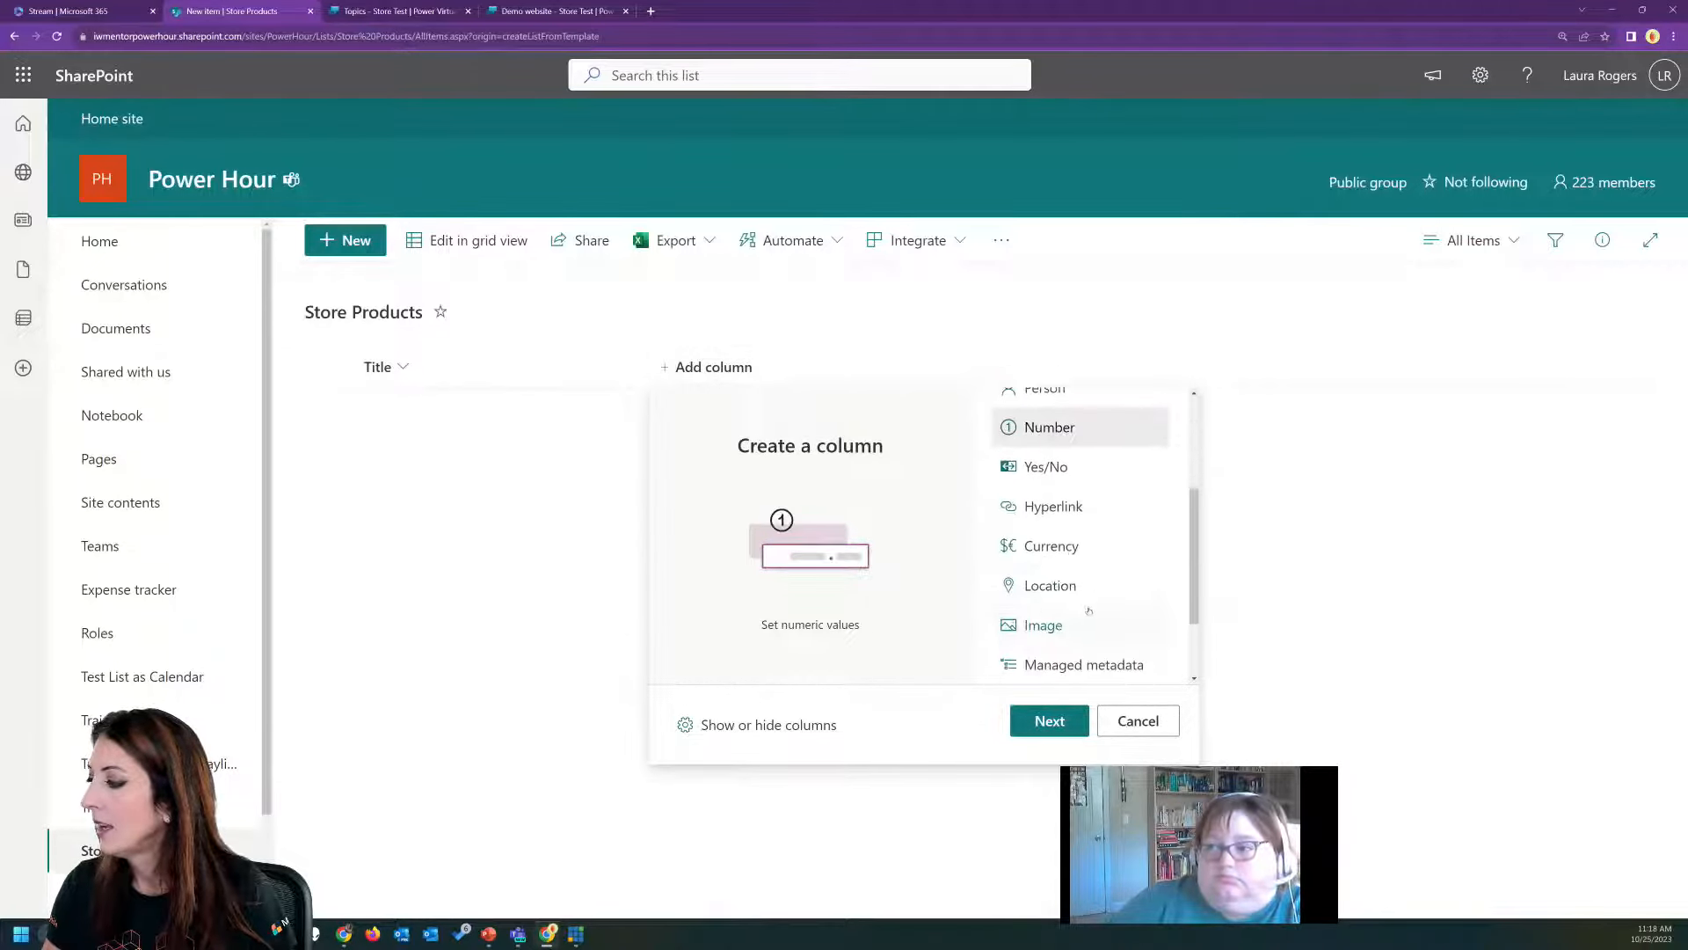
pyautogui.click(1068, 547)
pyautogui.click(1049, 720)
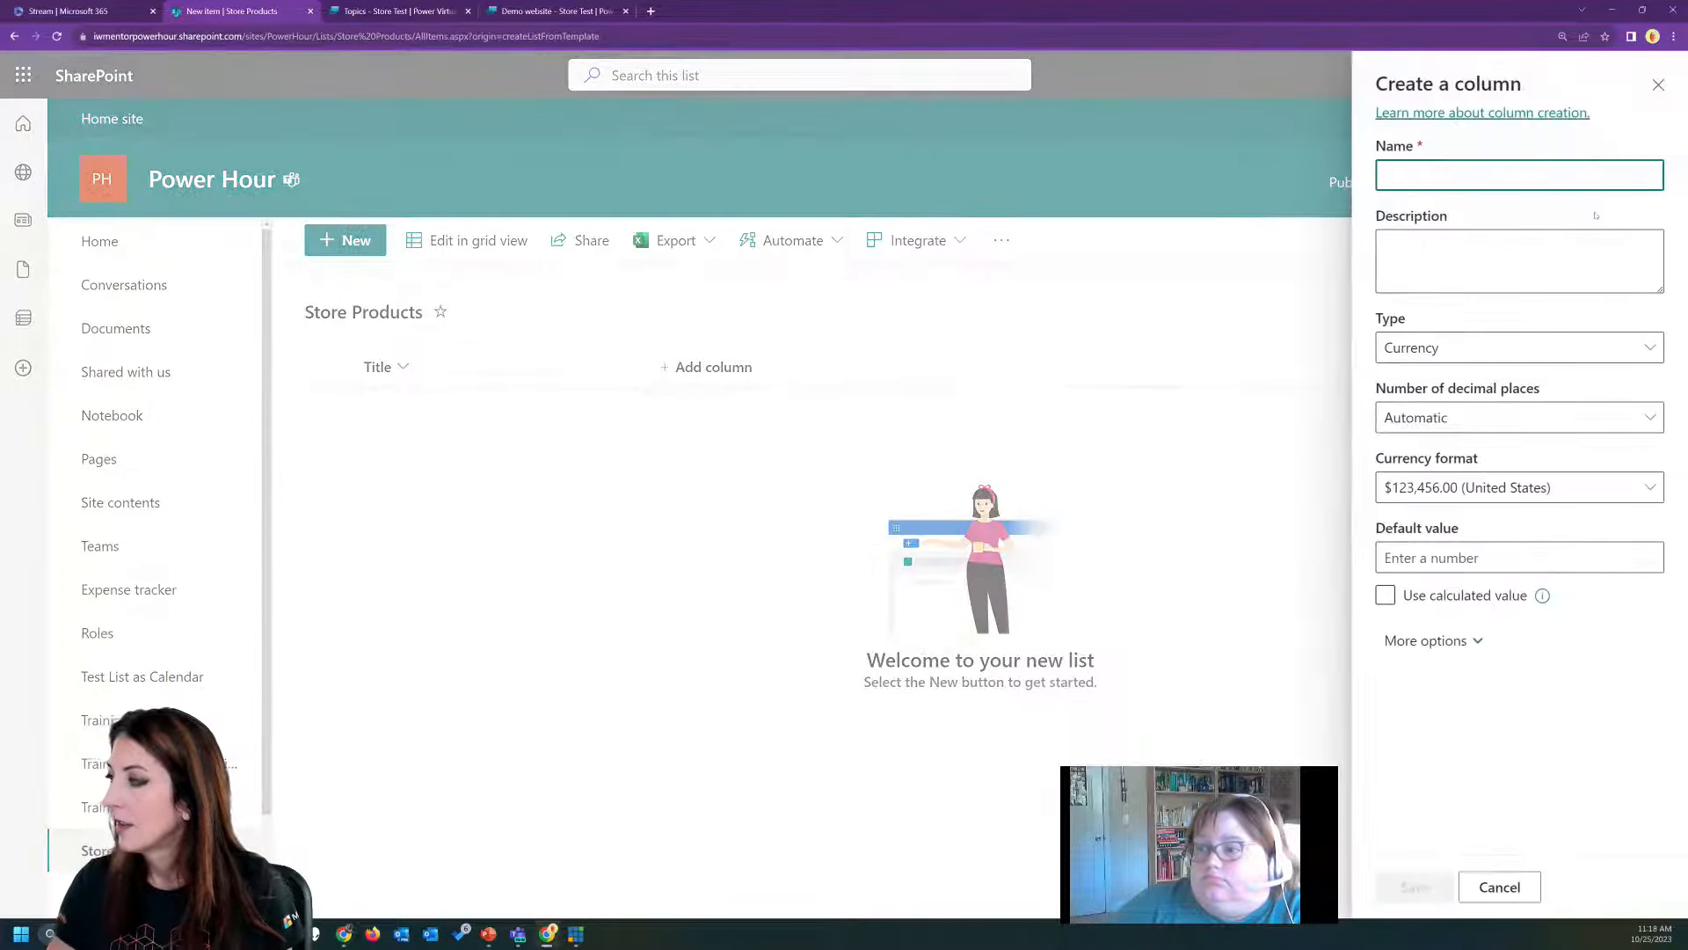
pyautogui.write('Price')
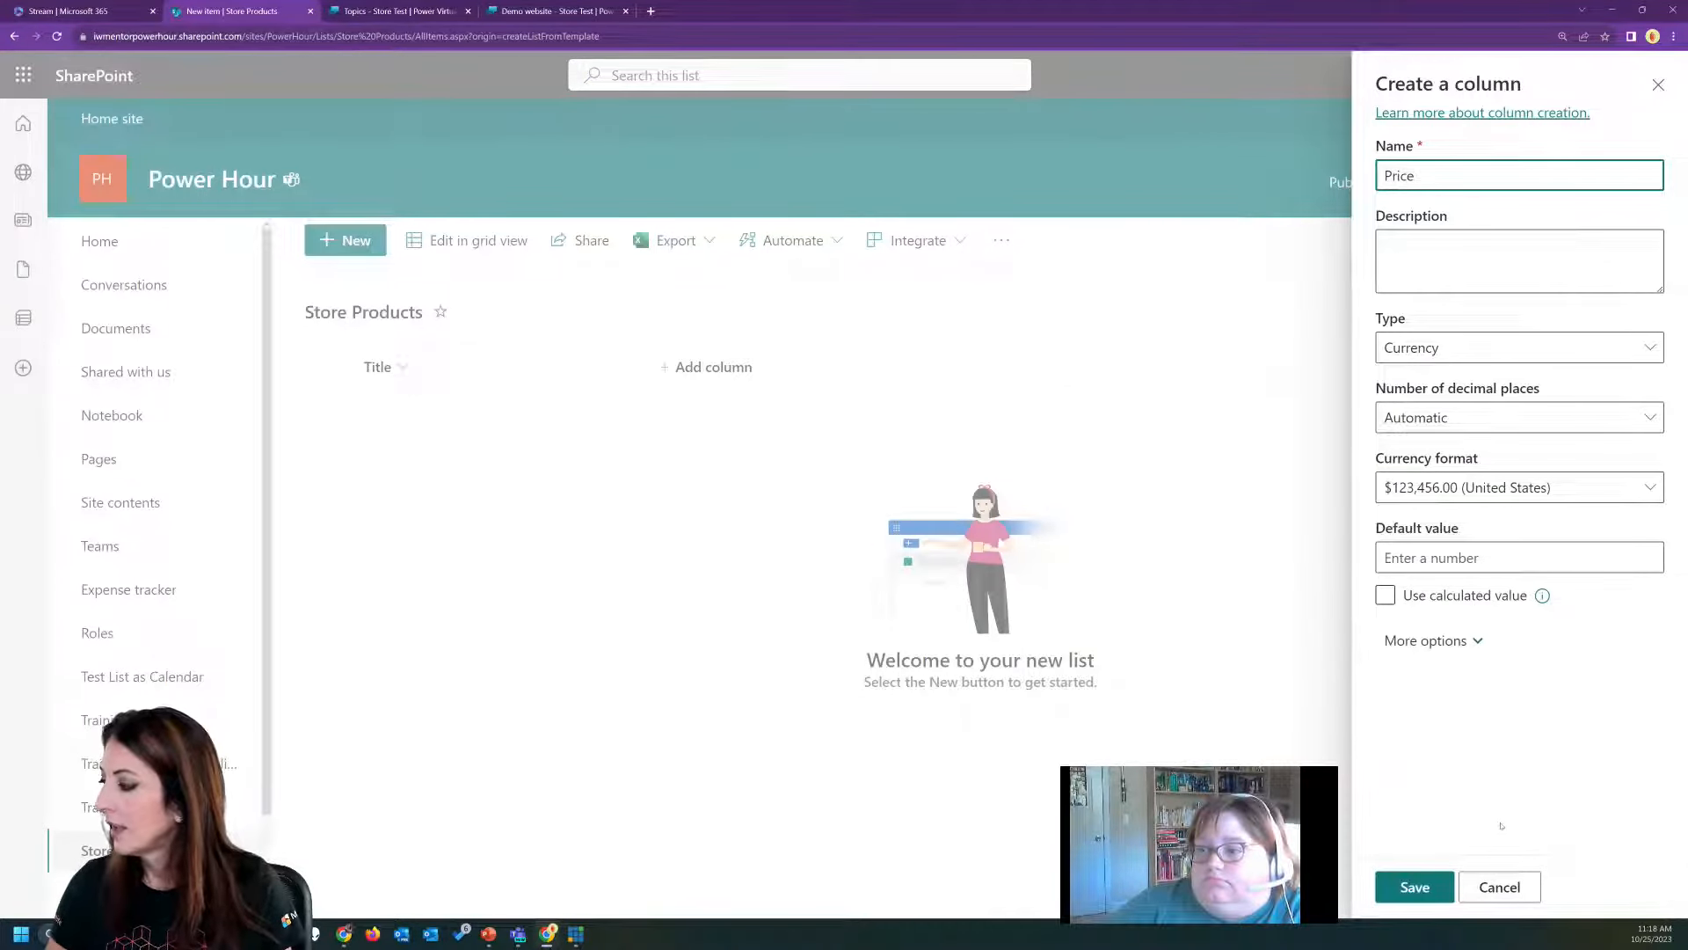
pyautogui.click(1424, 889)
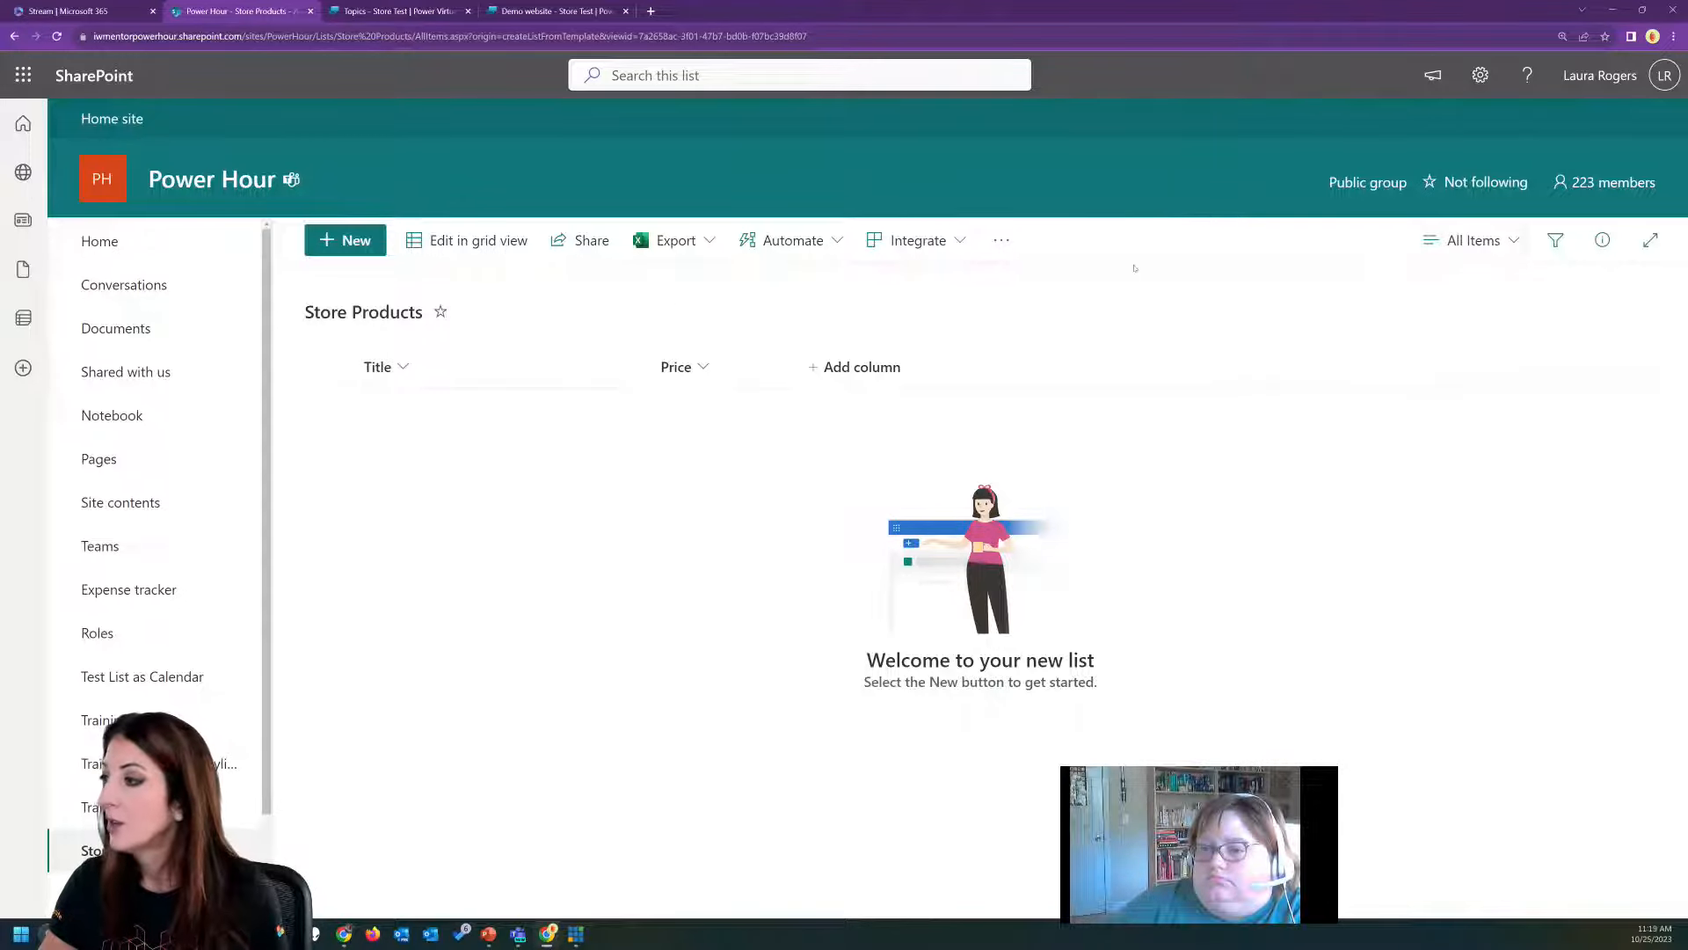
# From the Power Hour site's home page, create a blank list named Orders, shown in the site navigation.
pyautogui.click(184, 246)
pyautogui.click(352, 242)
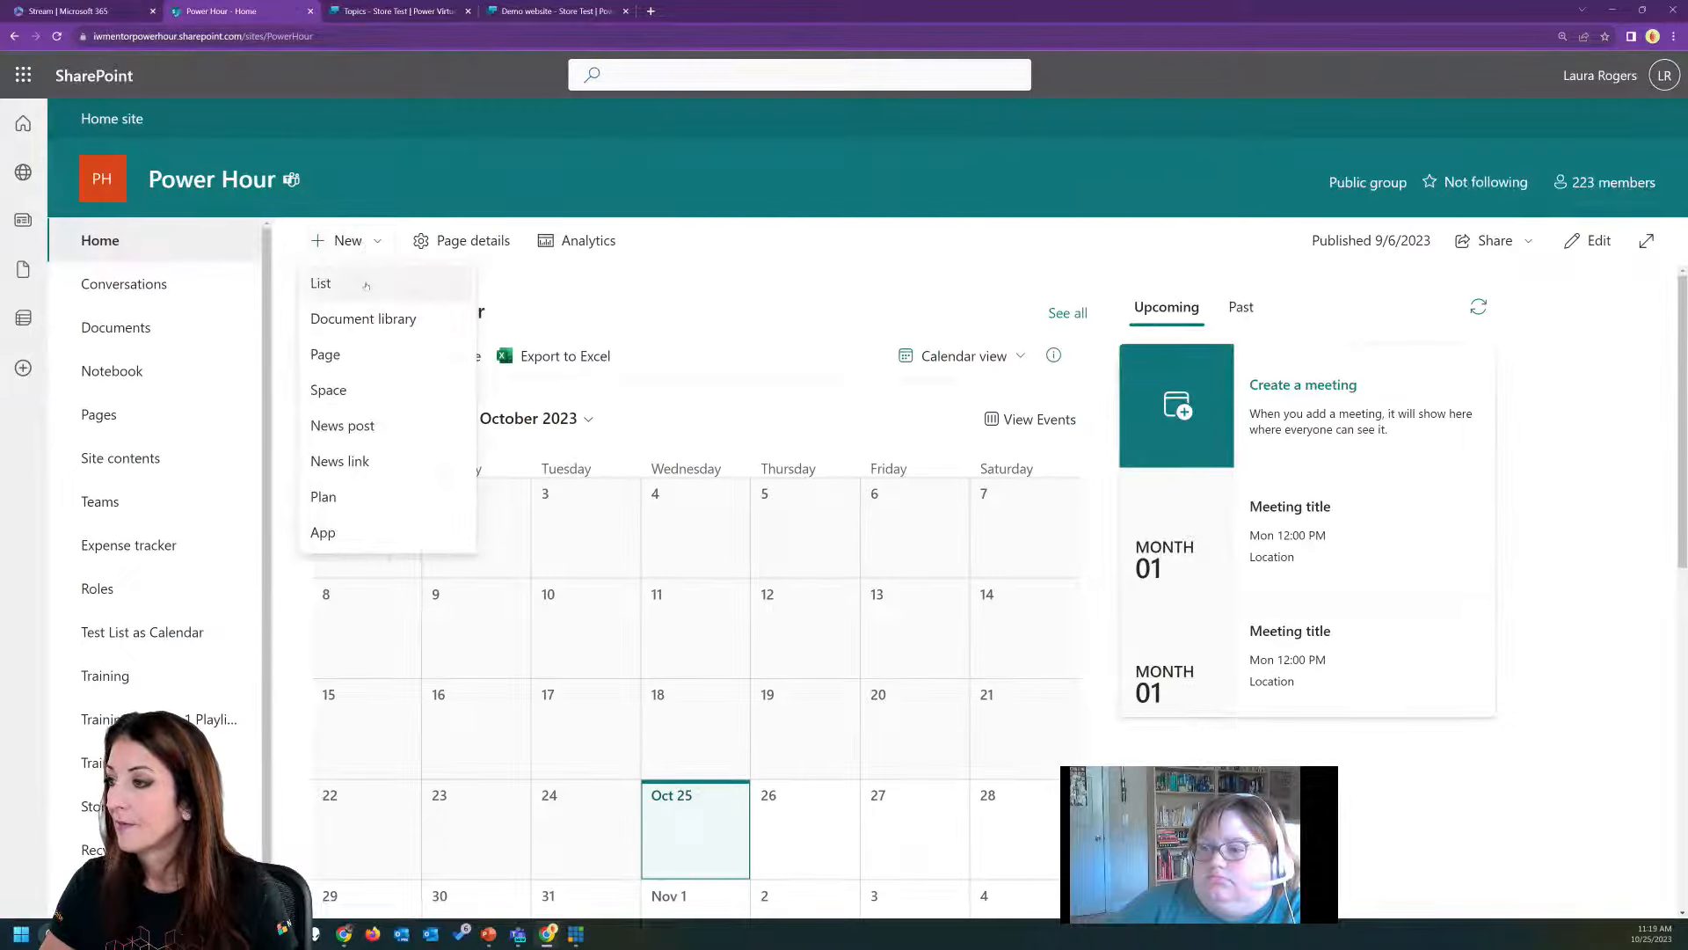
pyautogui.click(348, 279)
pyautogui.click(378, 216)
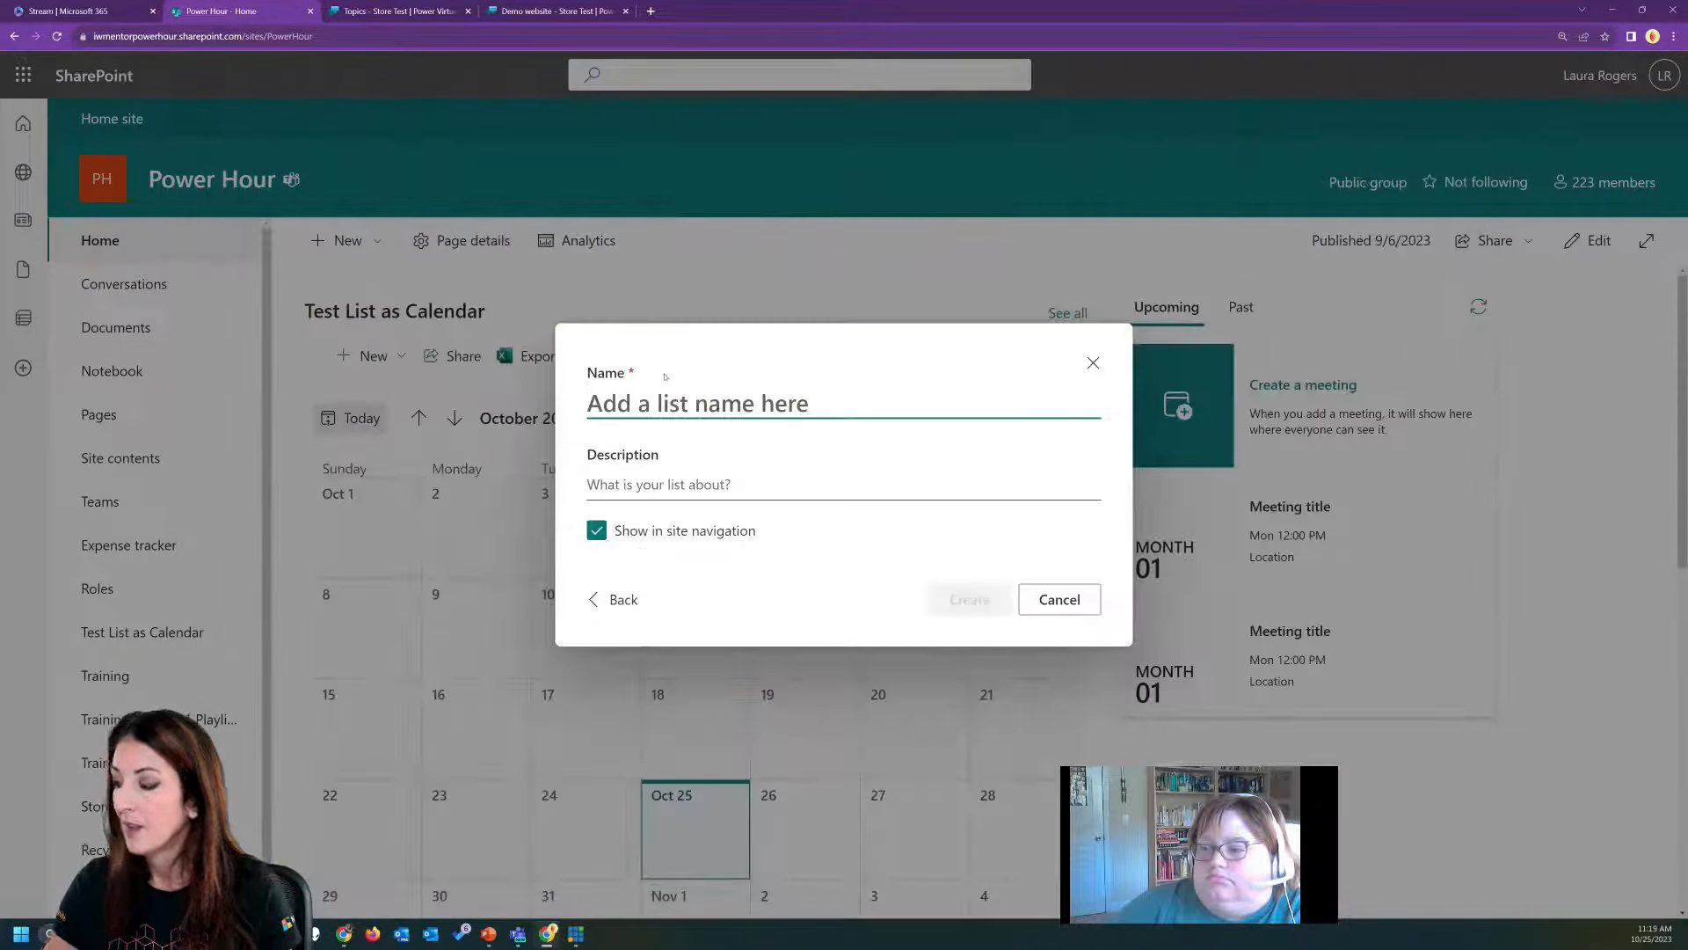
pyautogui.write('Orders')
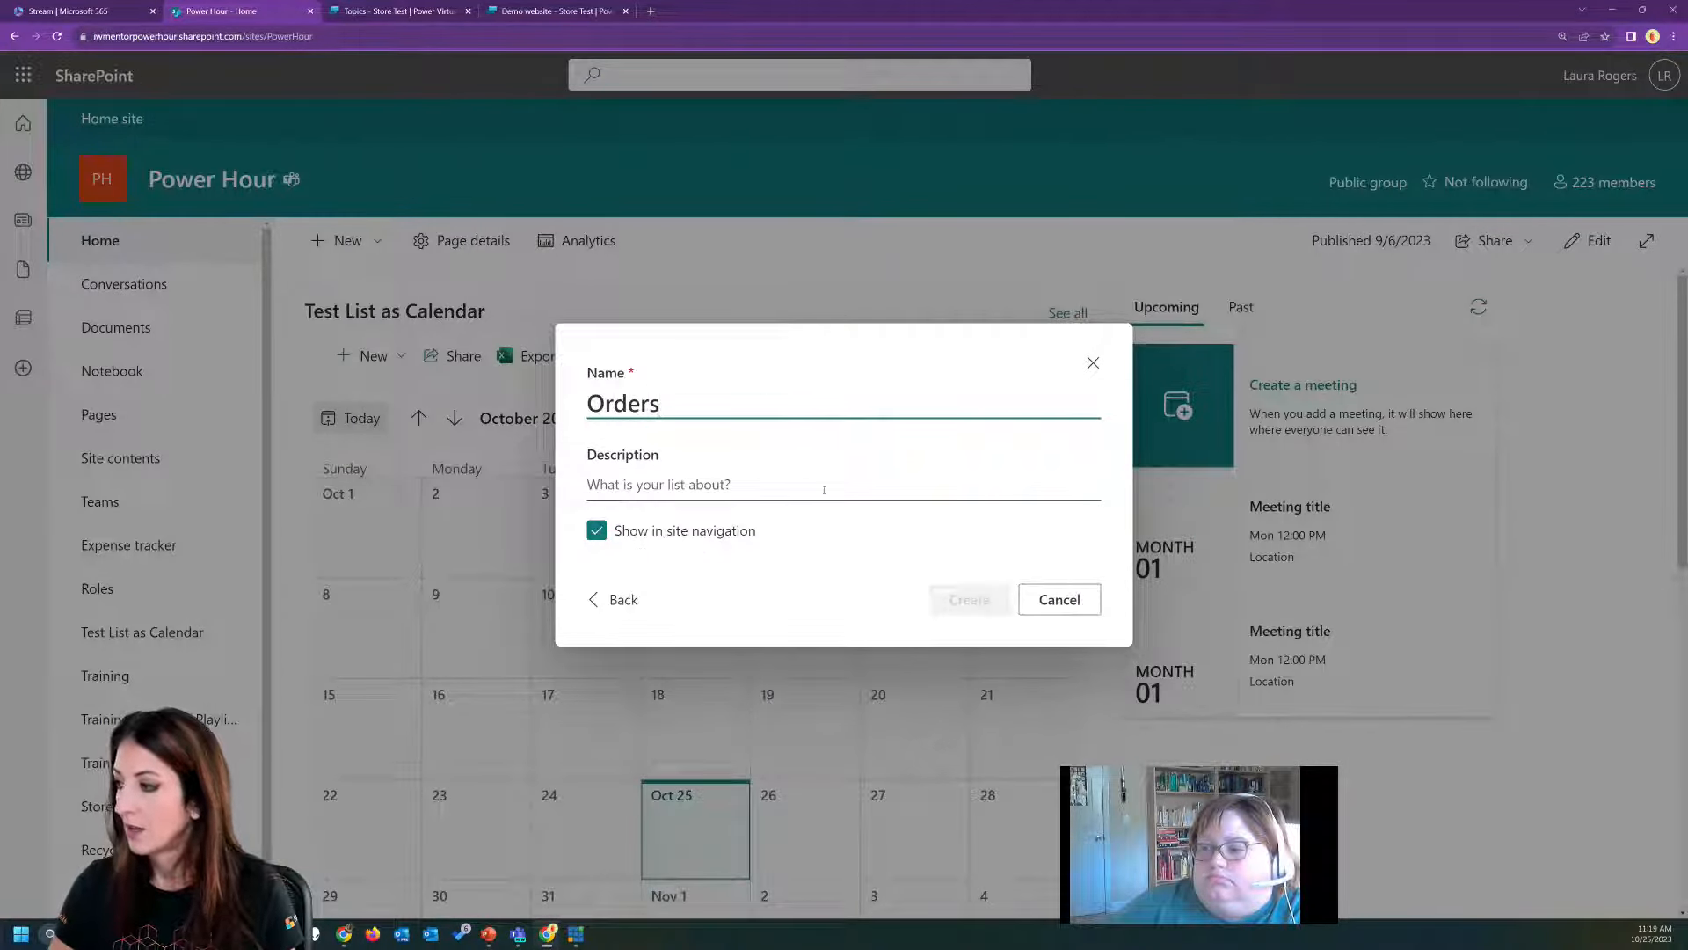
pyautogui.click(974, 602)
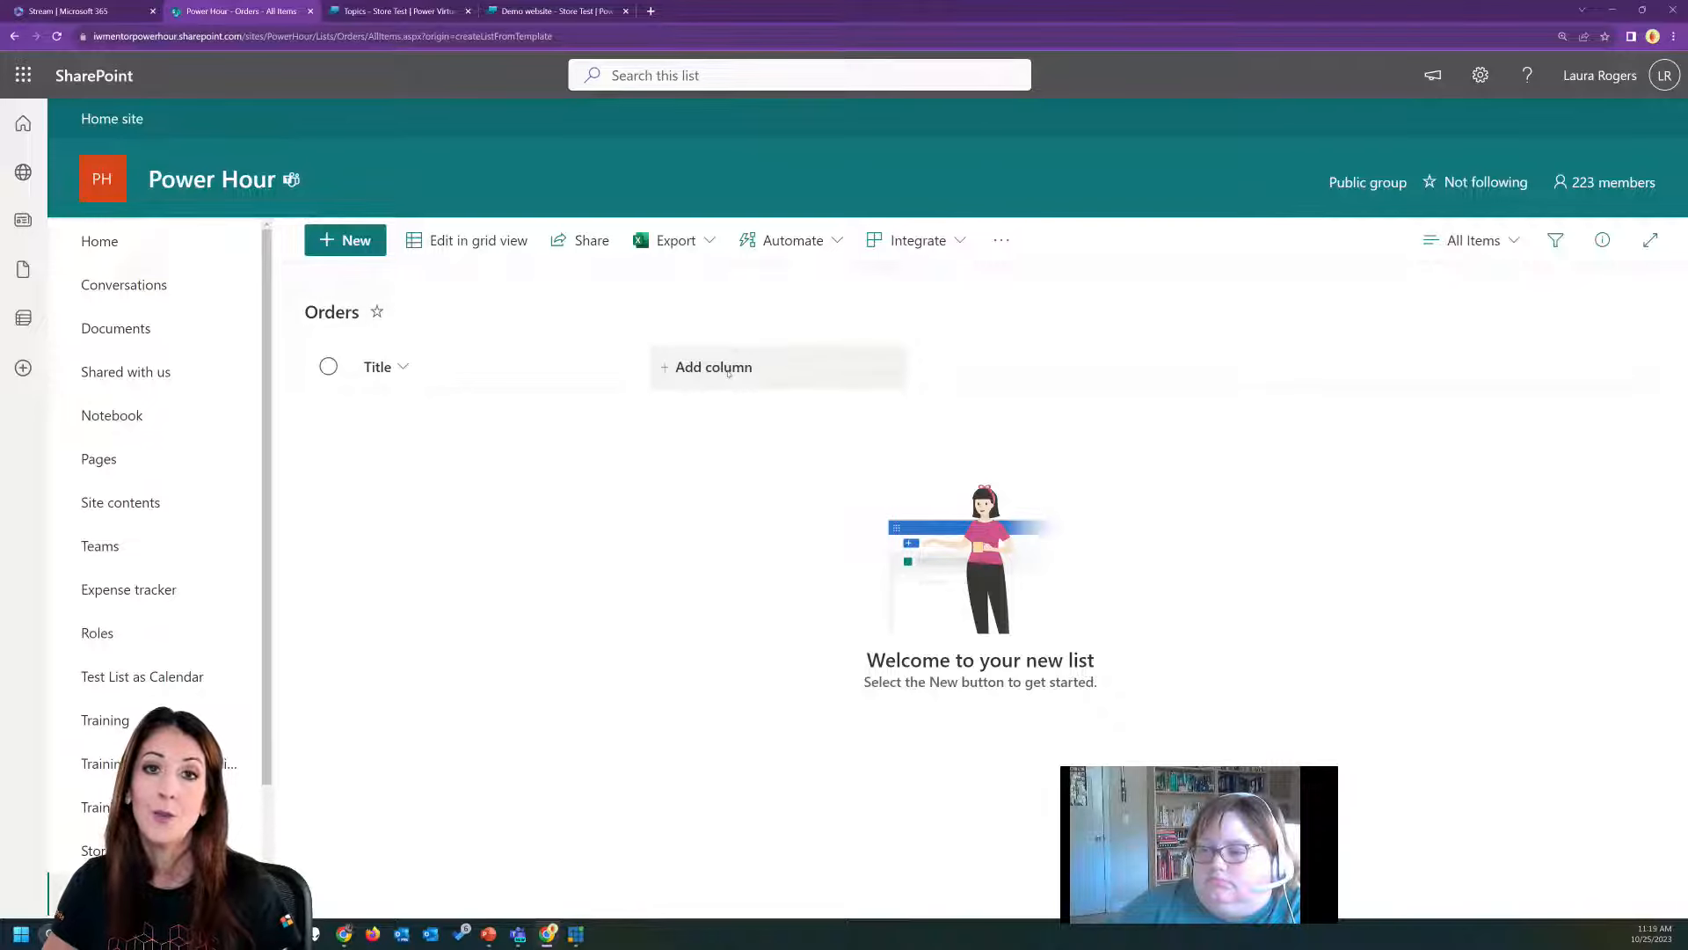
# Add a column named Quantity of type Number to the Orders list.
pyautogui.click(728, 373)
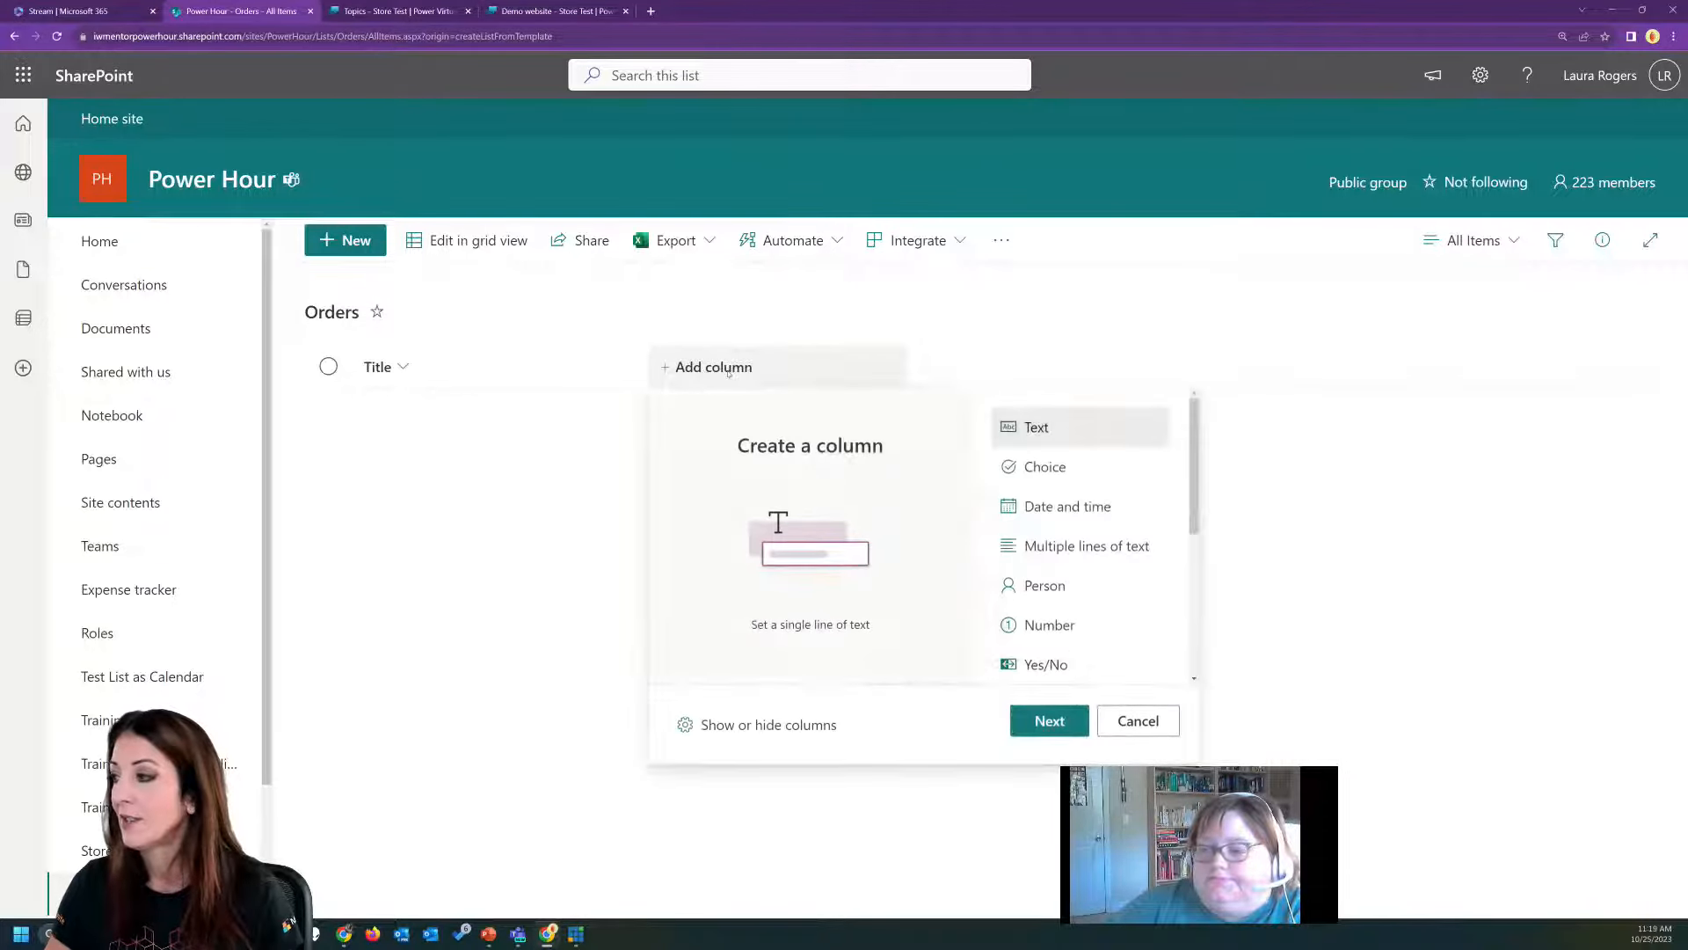
pyautogui.click(1049, 720)
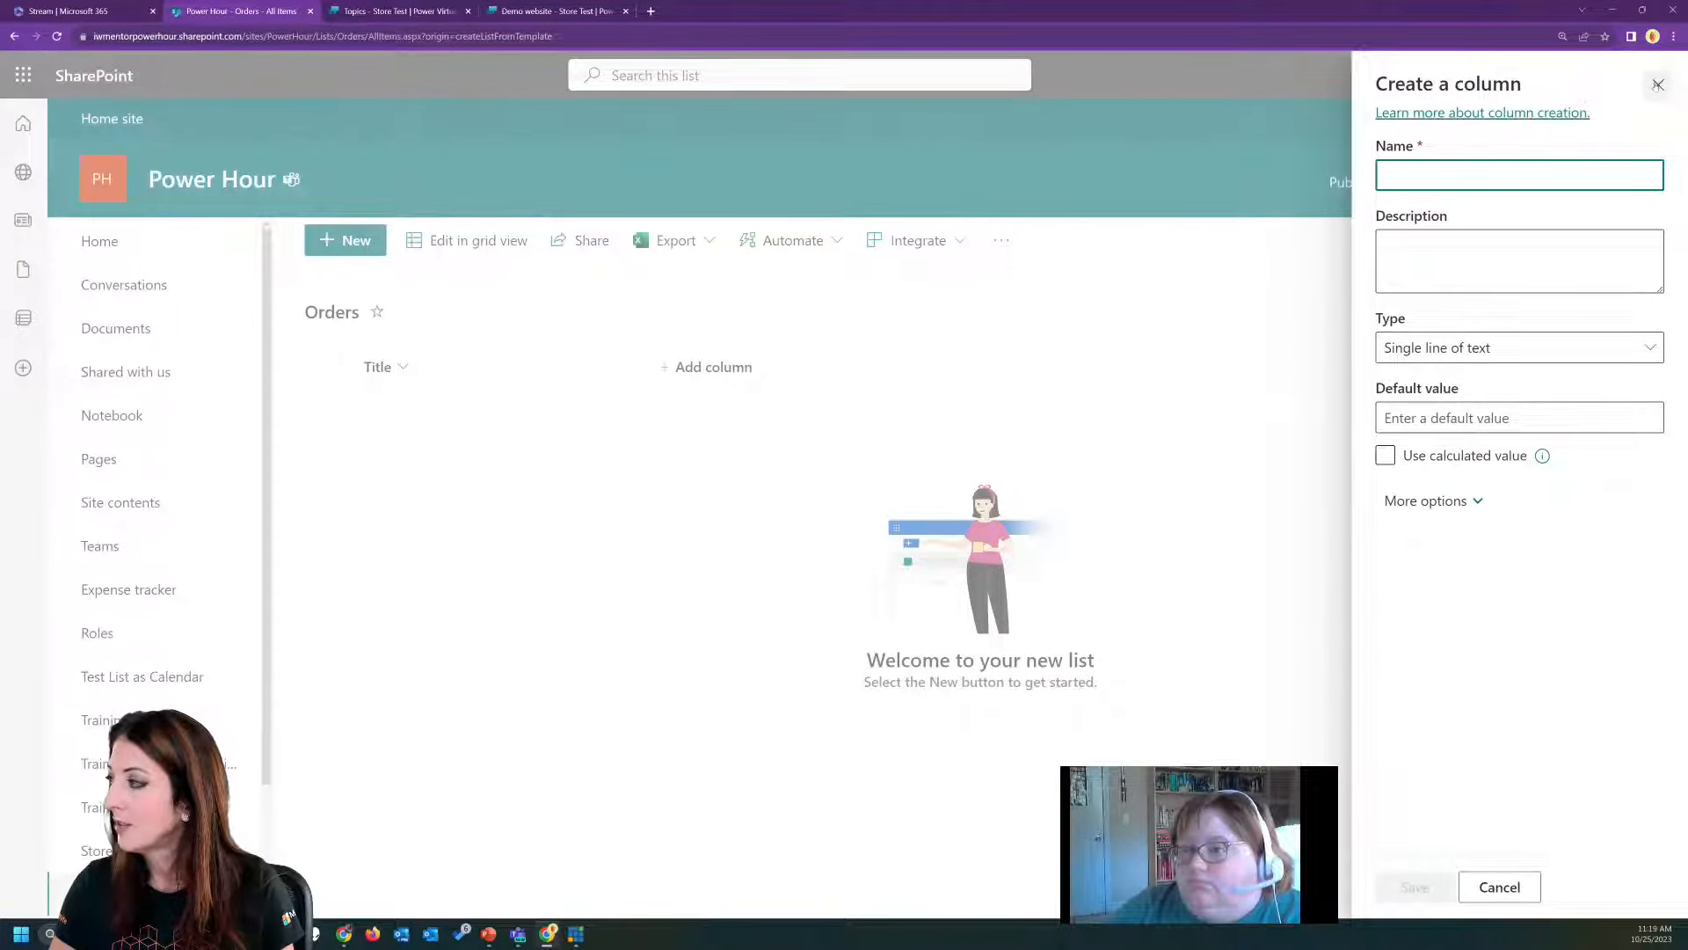
pyautogui.write('A')
pyautogui.press('BackSpace')
pyautogui.write('Quantity')
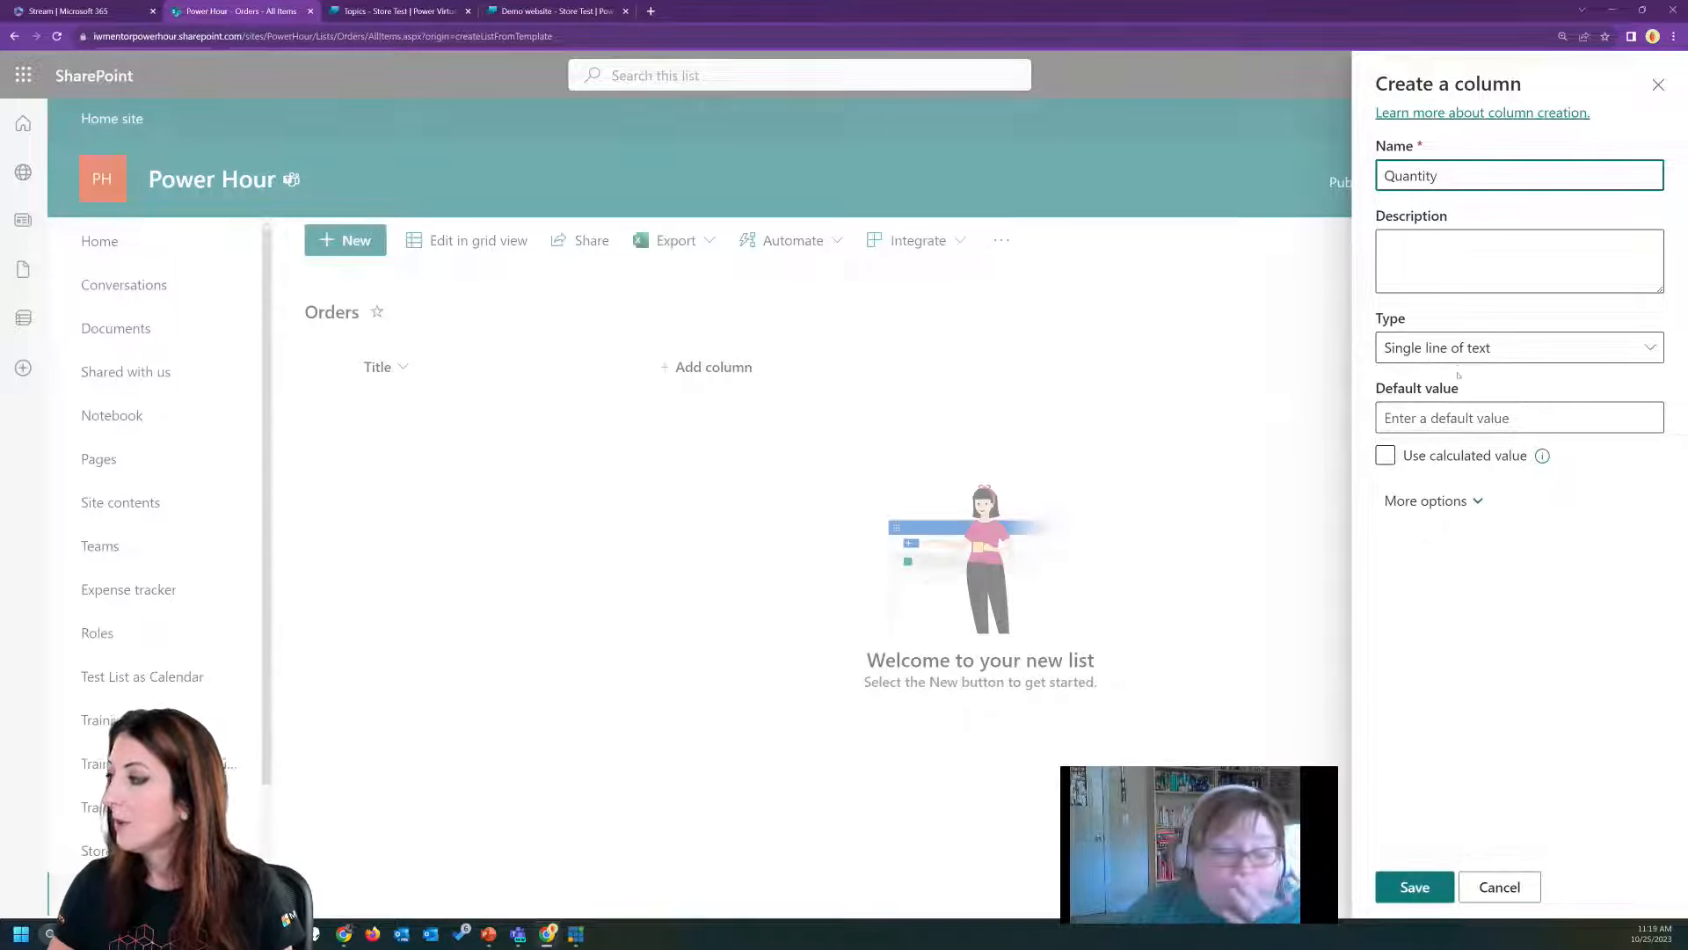
pyautogui.click(1486, 347)
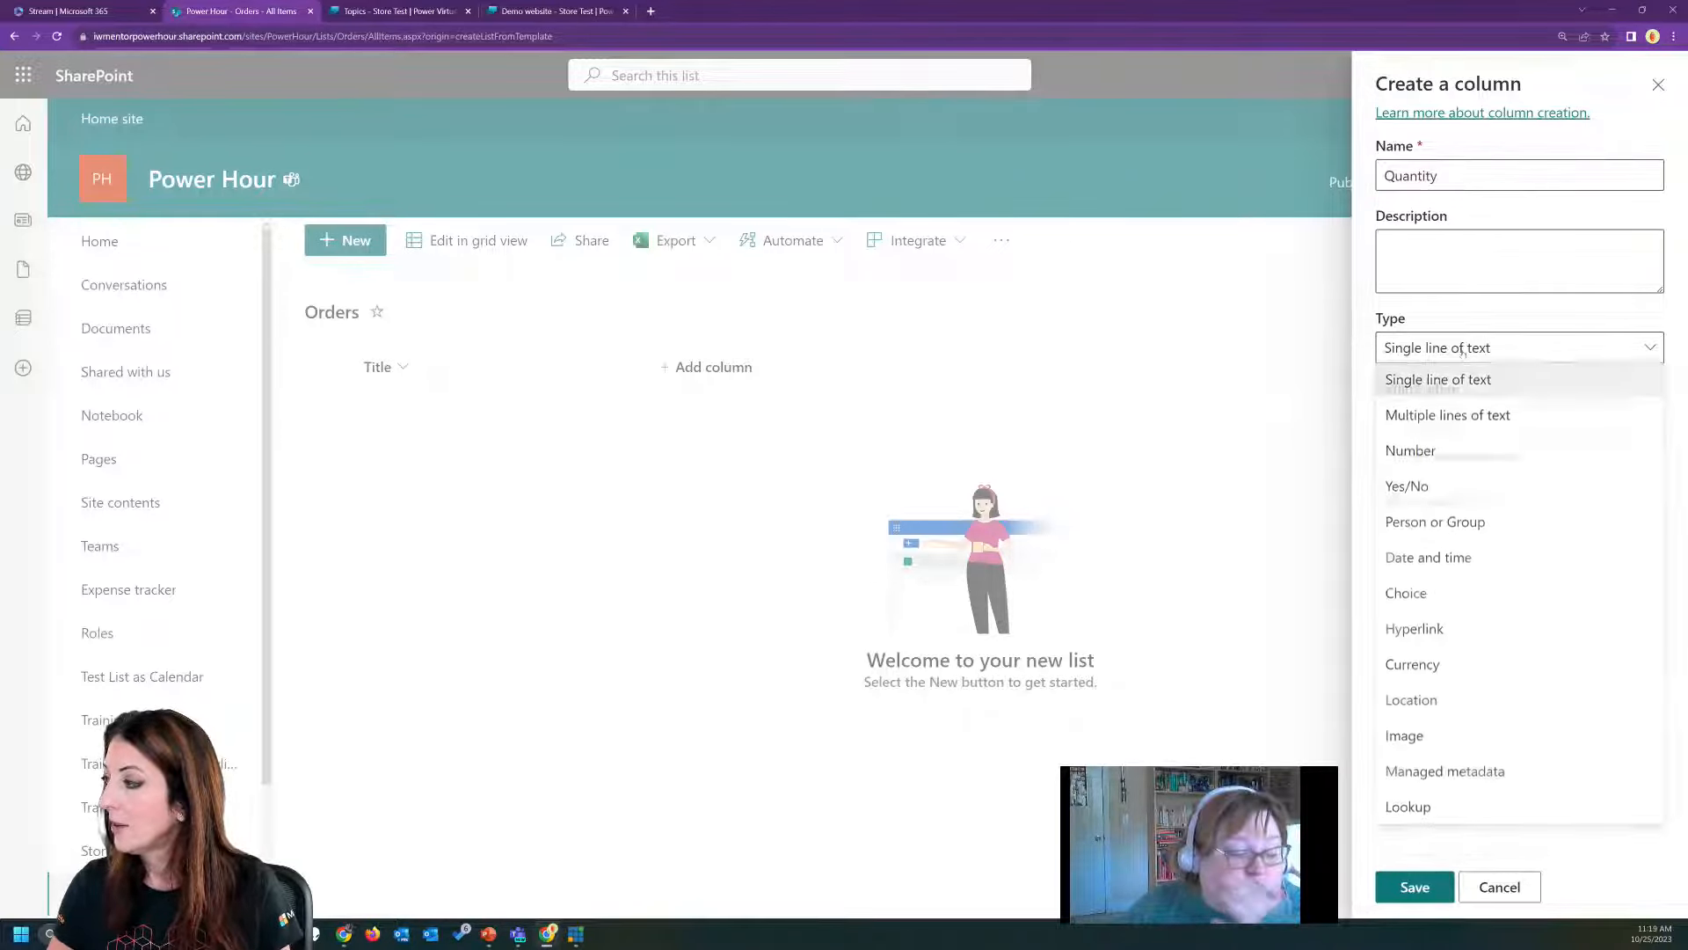
pyautogui.click(1461, 452)
pyautogui.click(1398, 890)
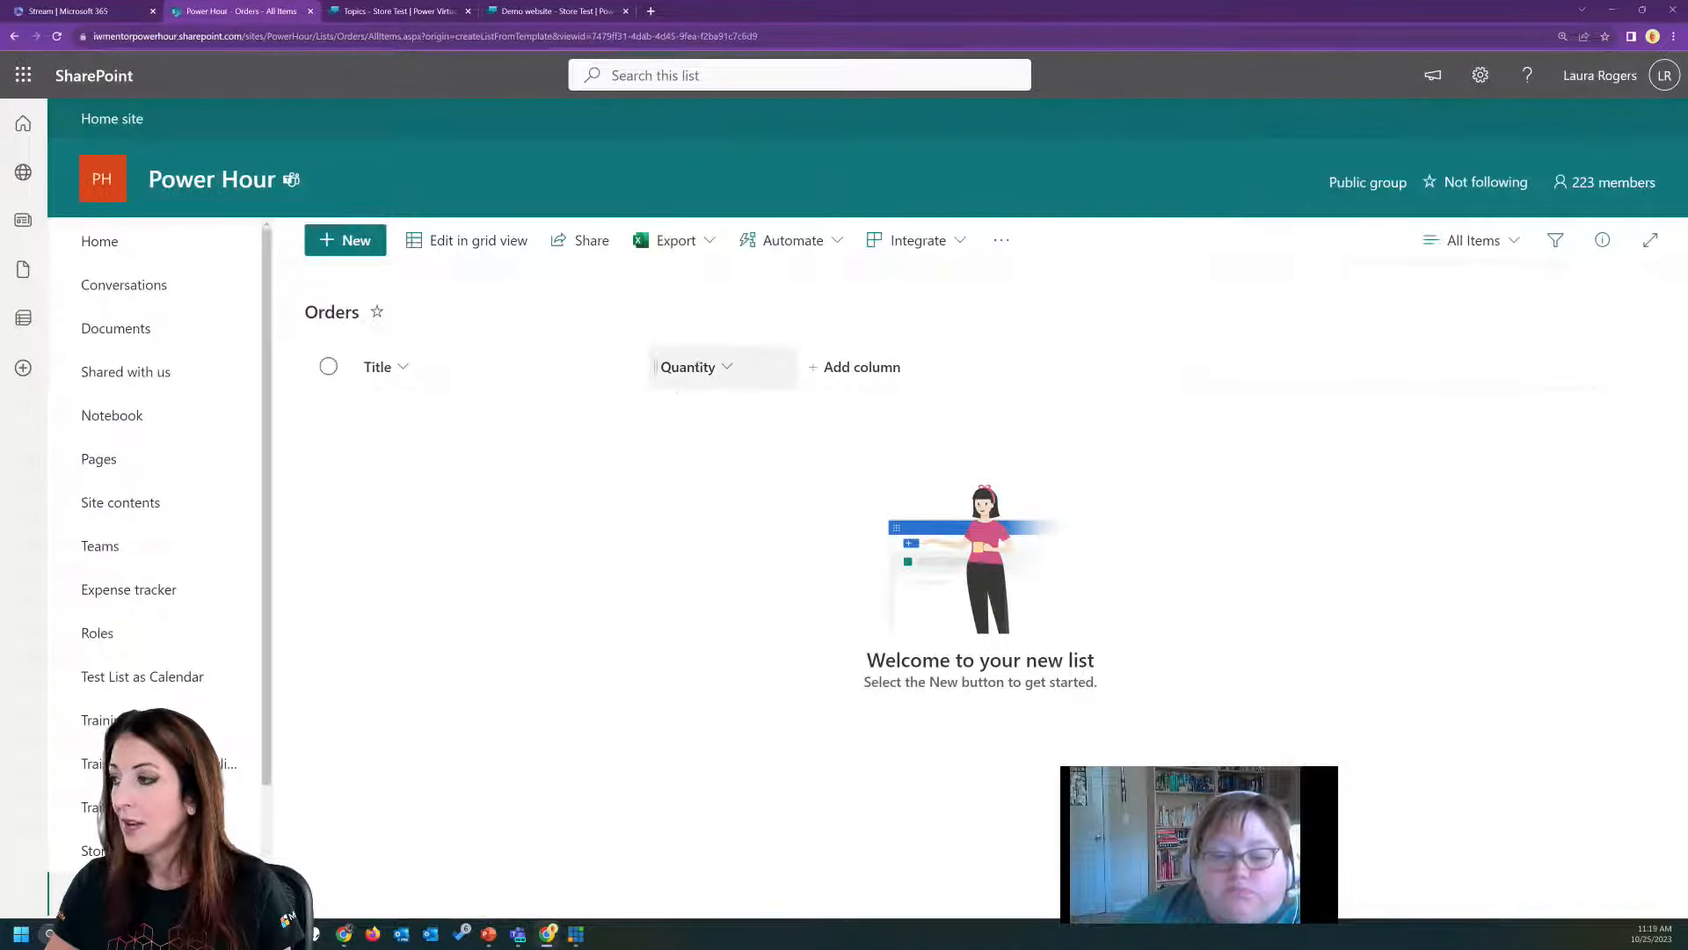
# Add a currency column named Total to the Orders list, keeping the United States currency format.
pyautogui.click(855, 371)
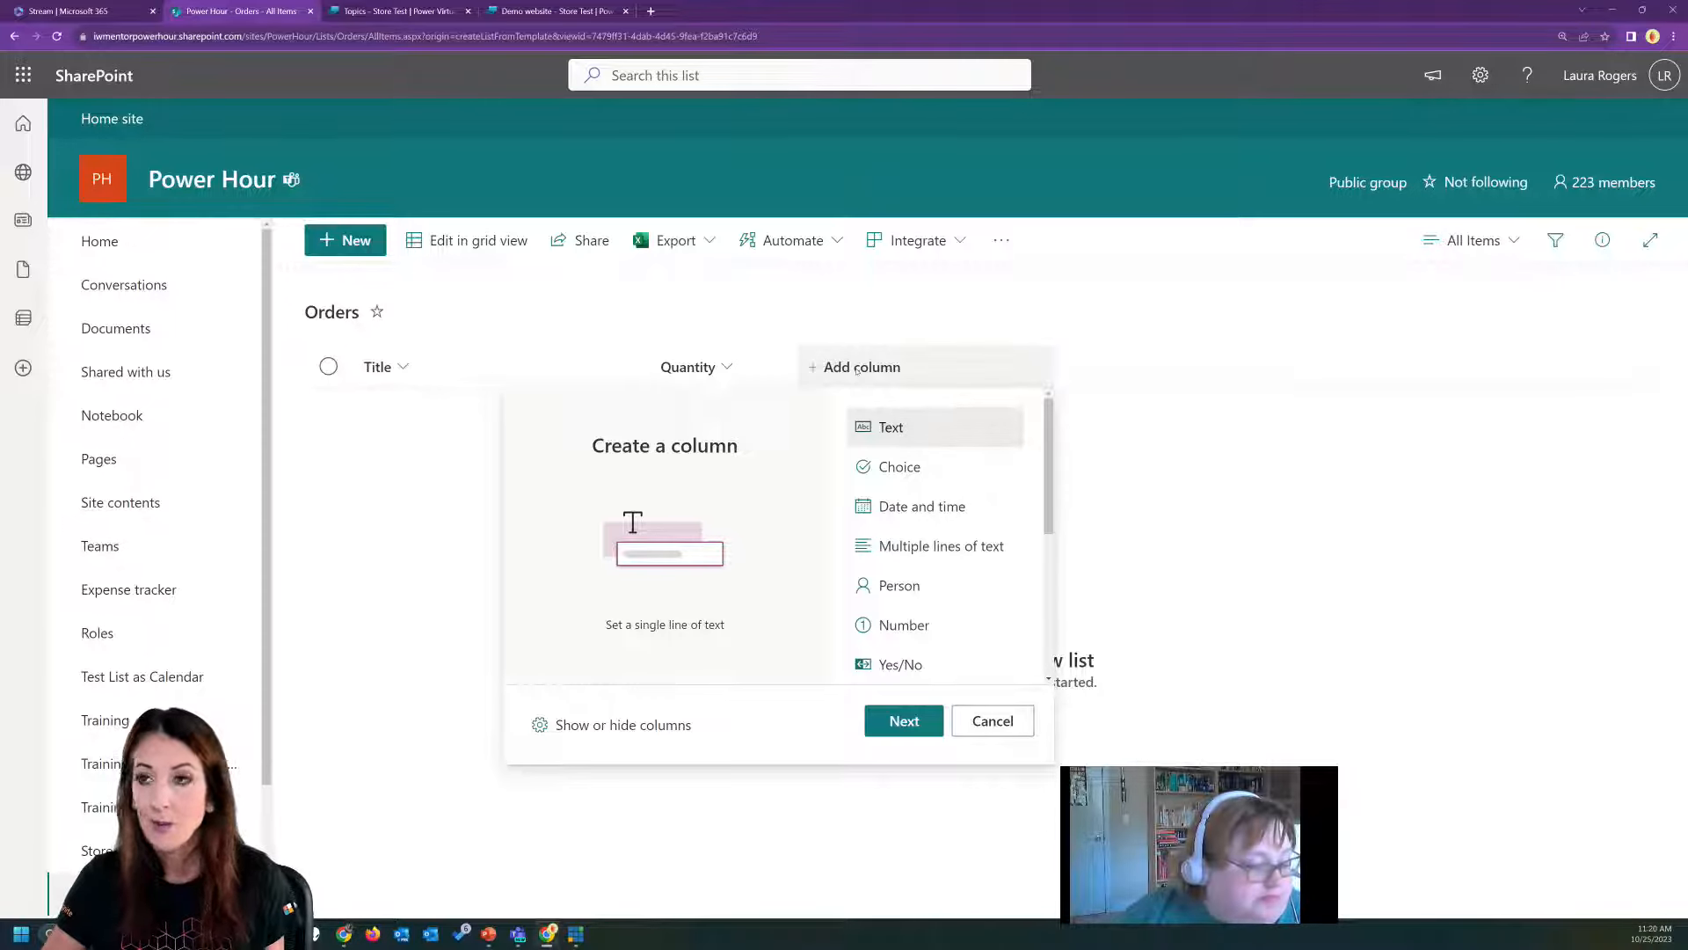
pyautogui.scroll(-3, 976, 572)
pyautogui.click(935, 479)
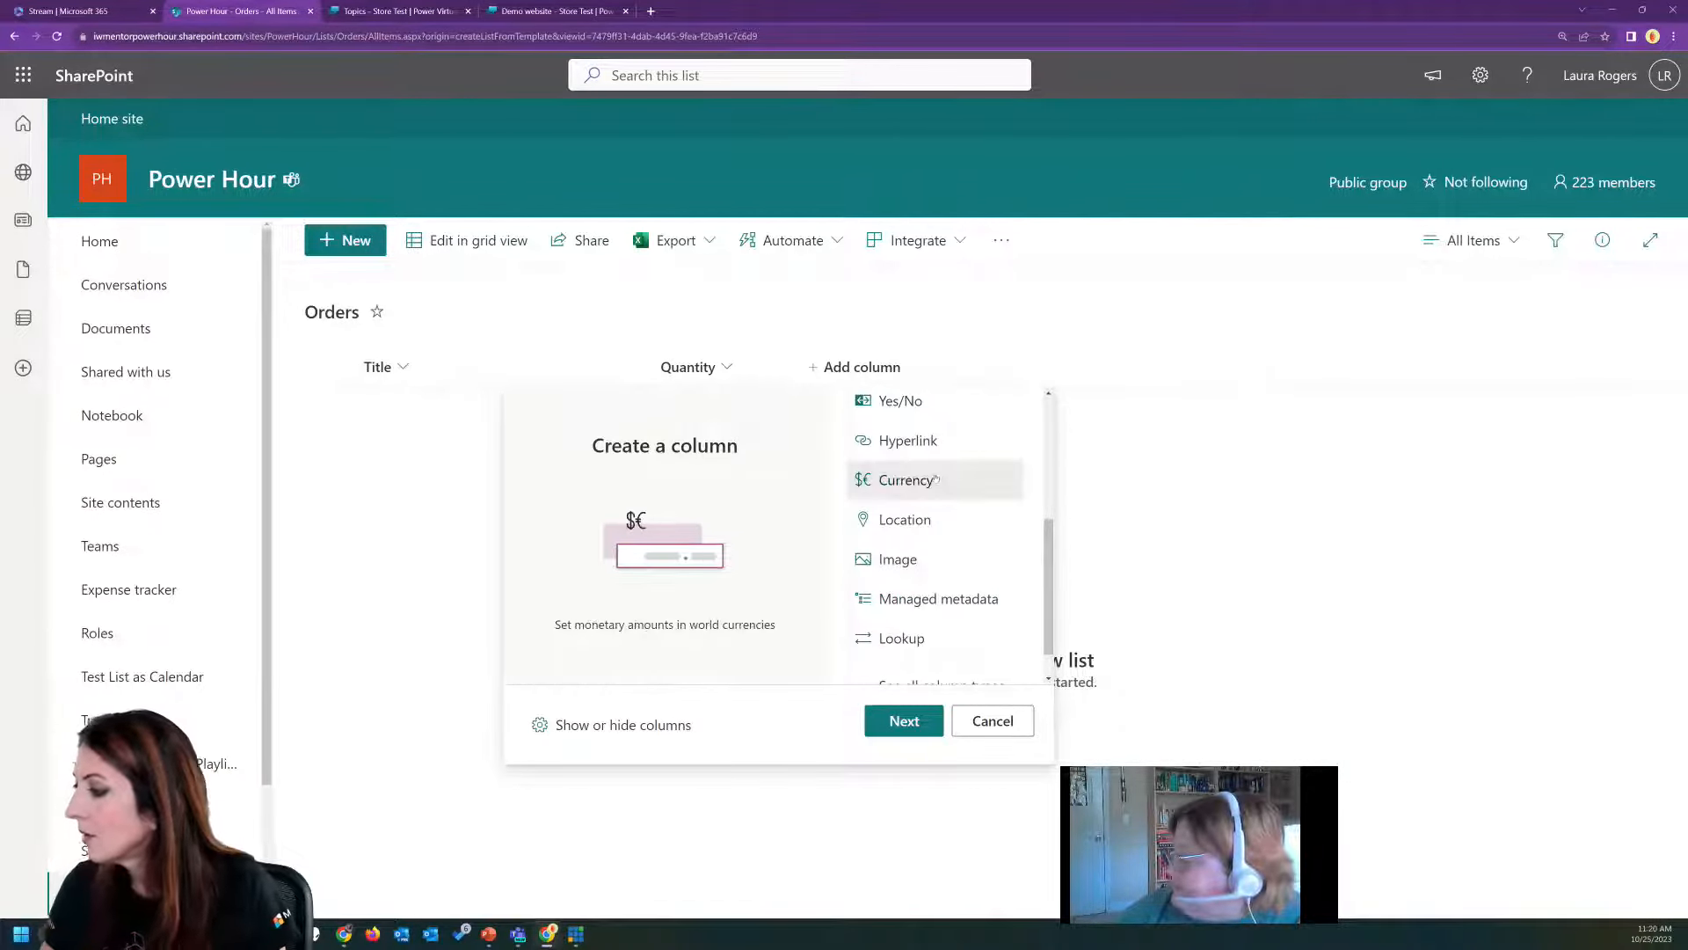
pyautogui.click(904, 720)
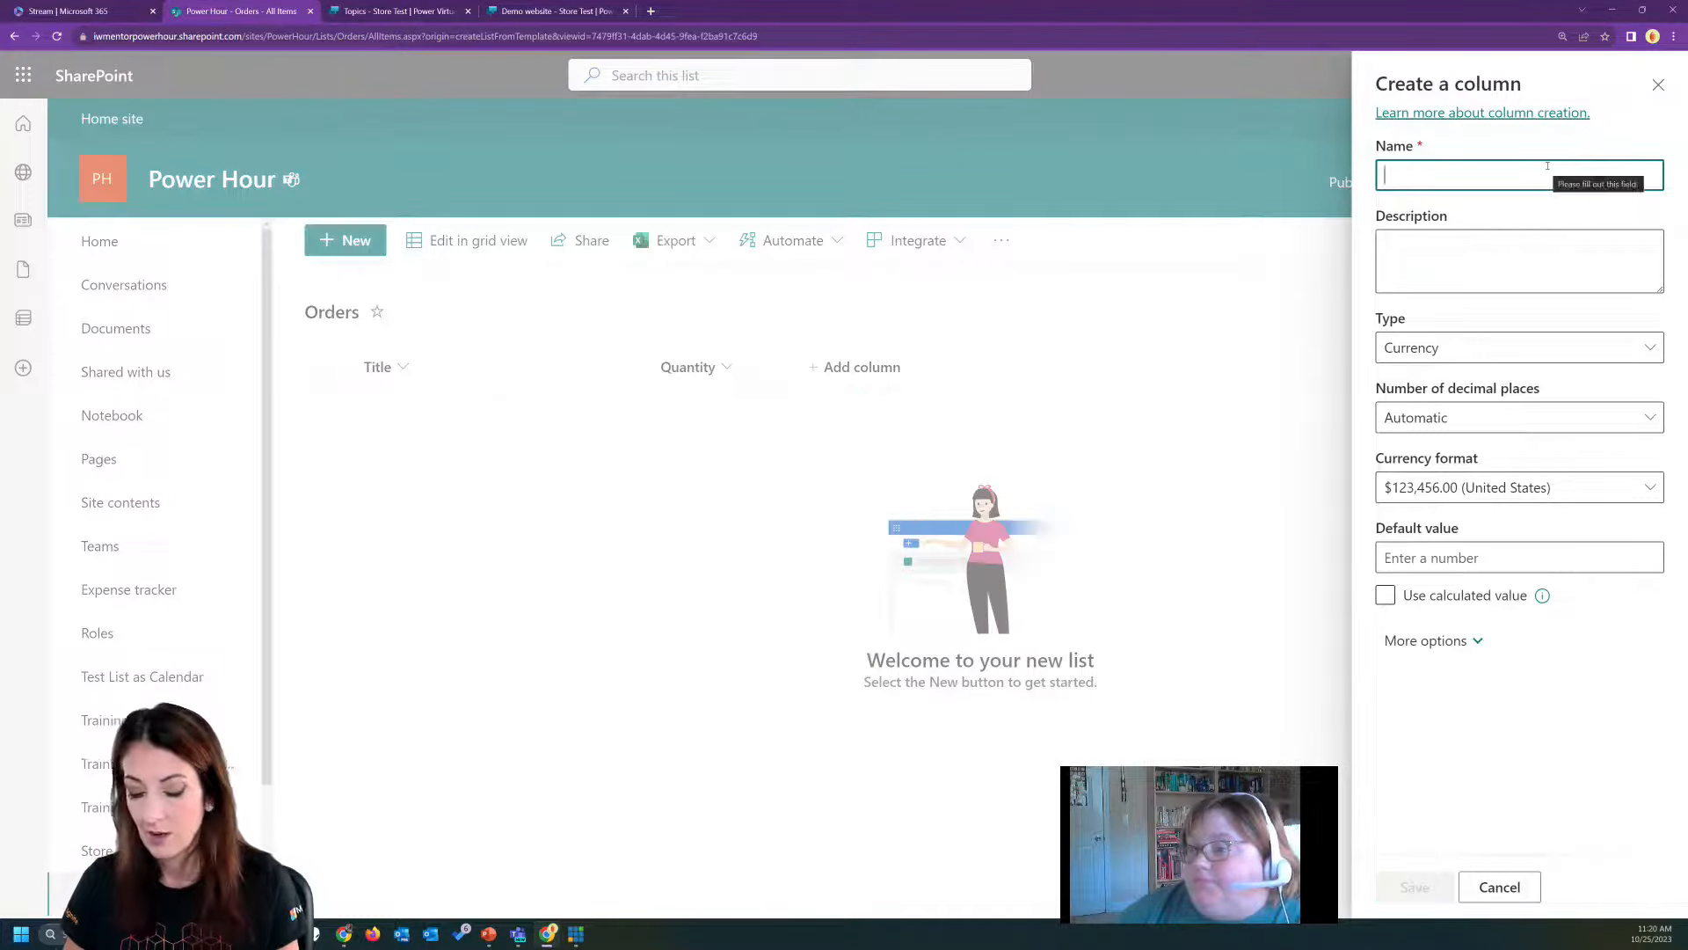
pyautogui.write('Total')
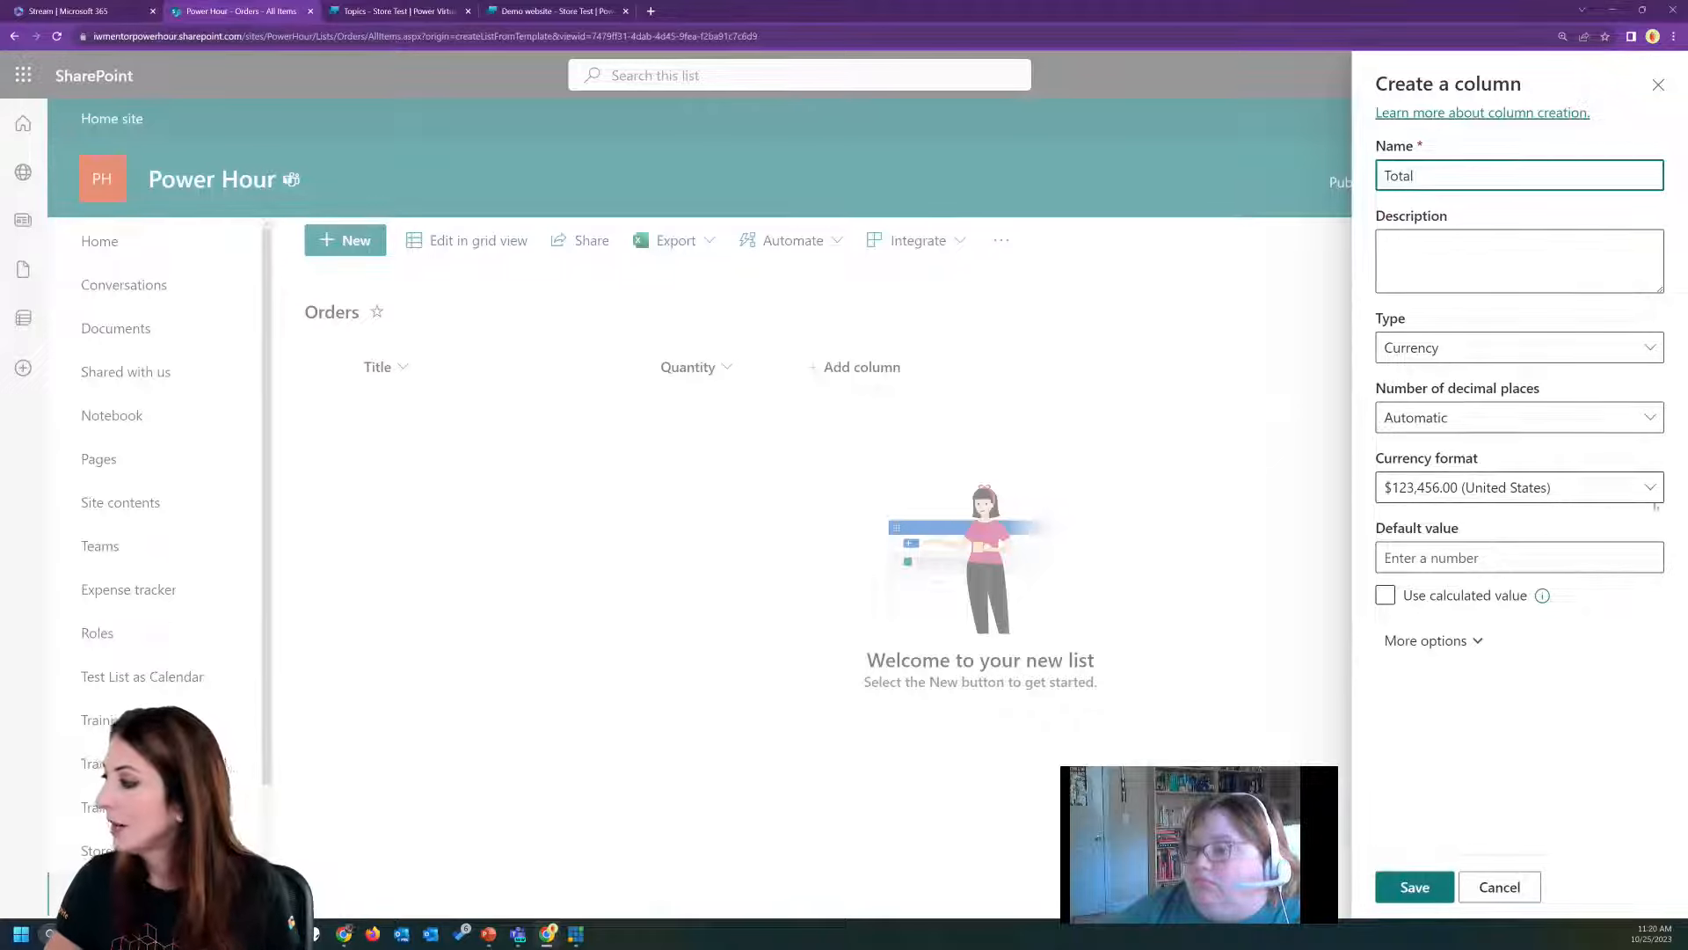
pyautogui.click(1415, 886)
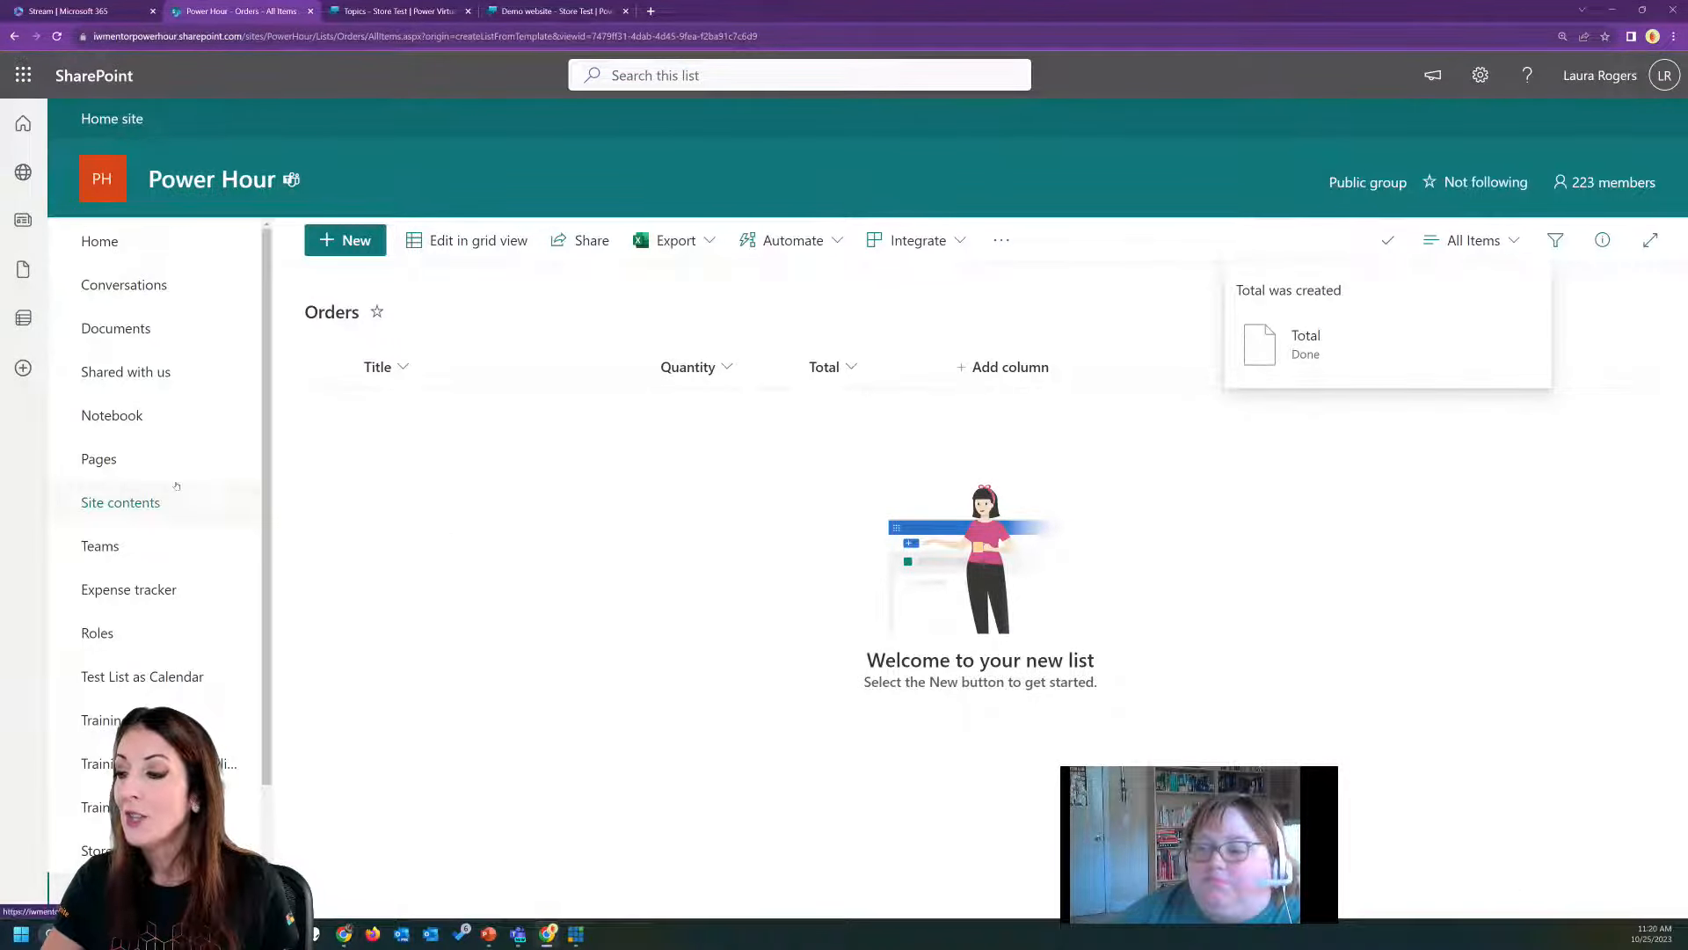
# Open the Store Products list and add an item titled Stapler with a price of 5.
pyautogui.click(96, 850)
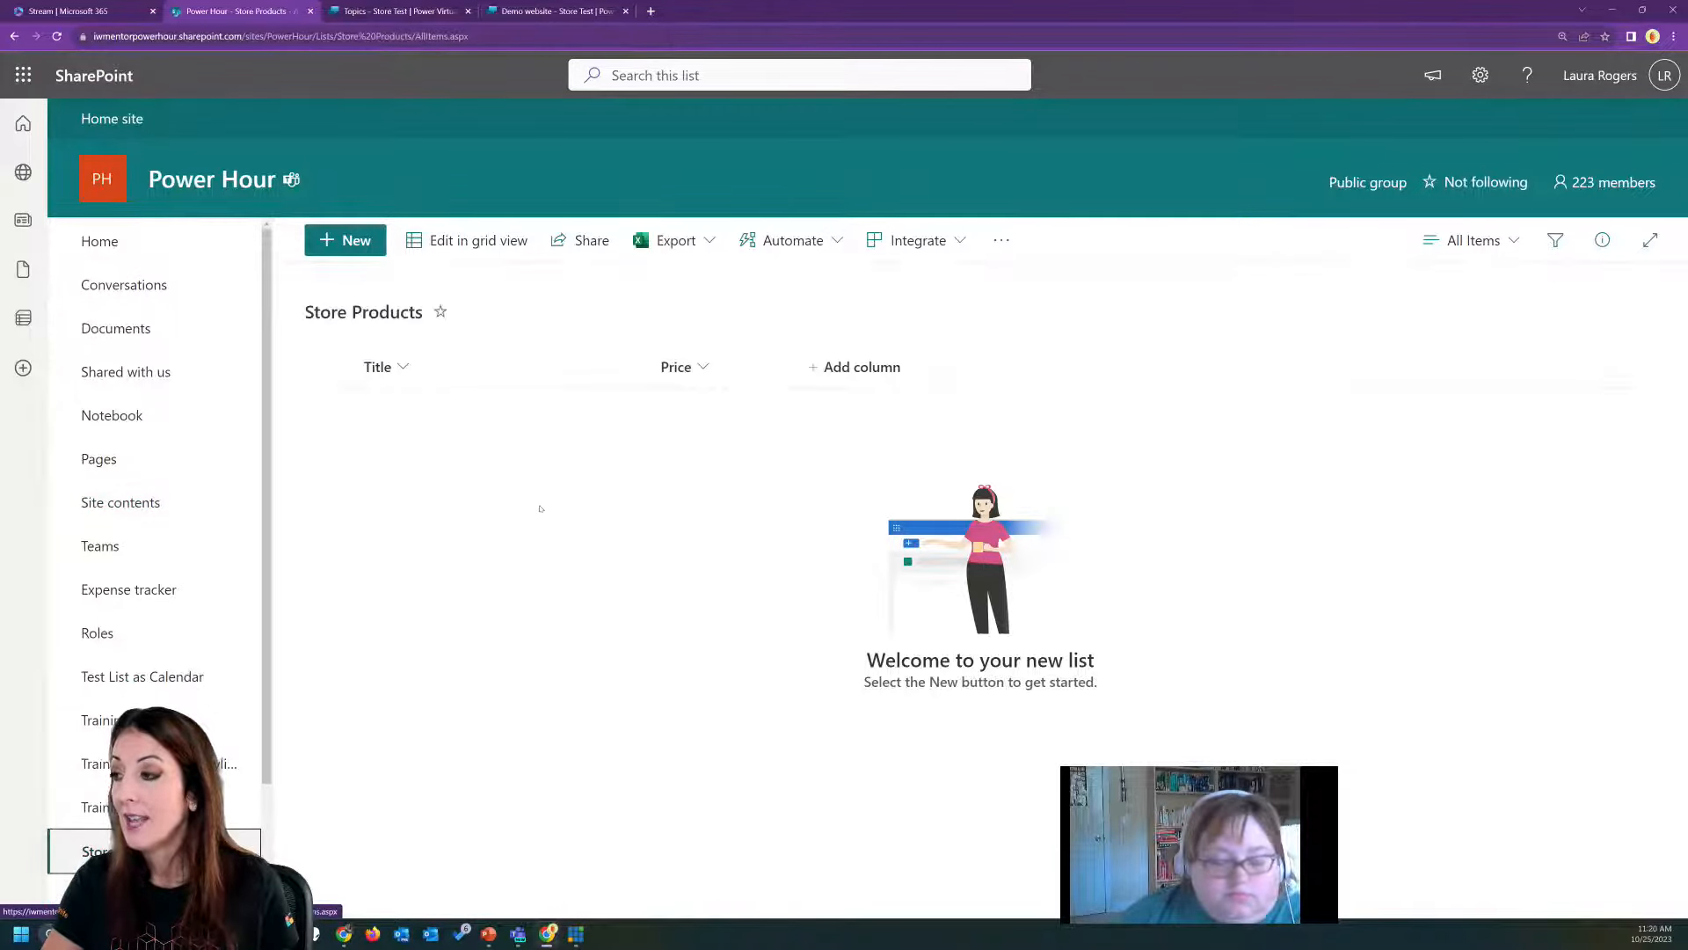
pyautogui.click(369, 243)
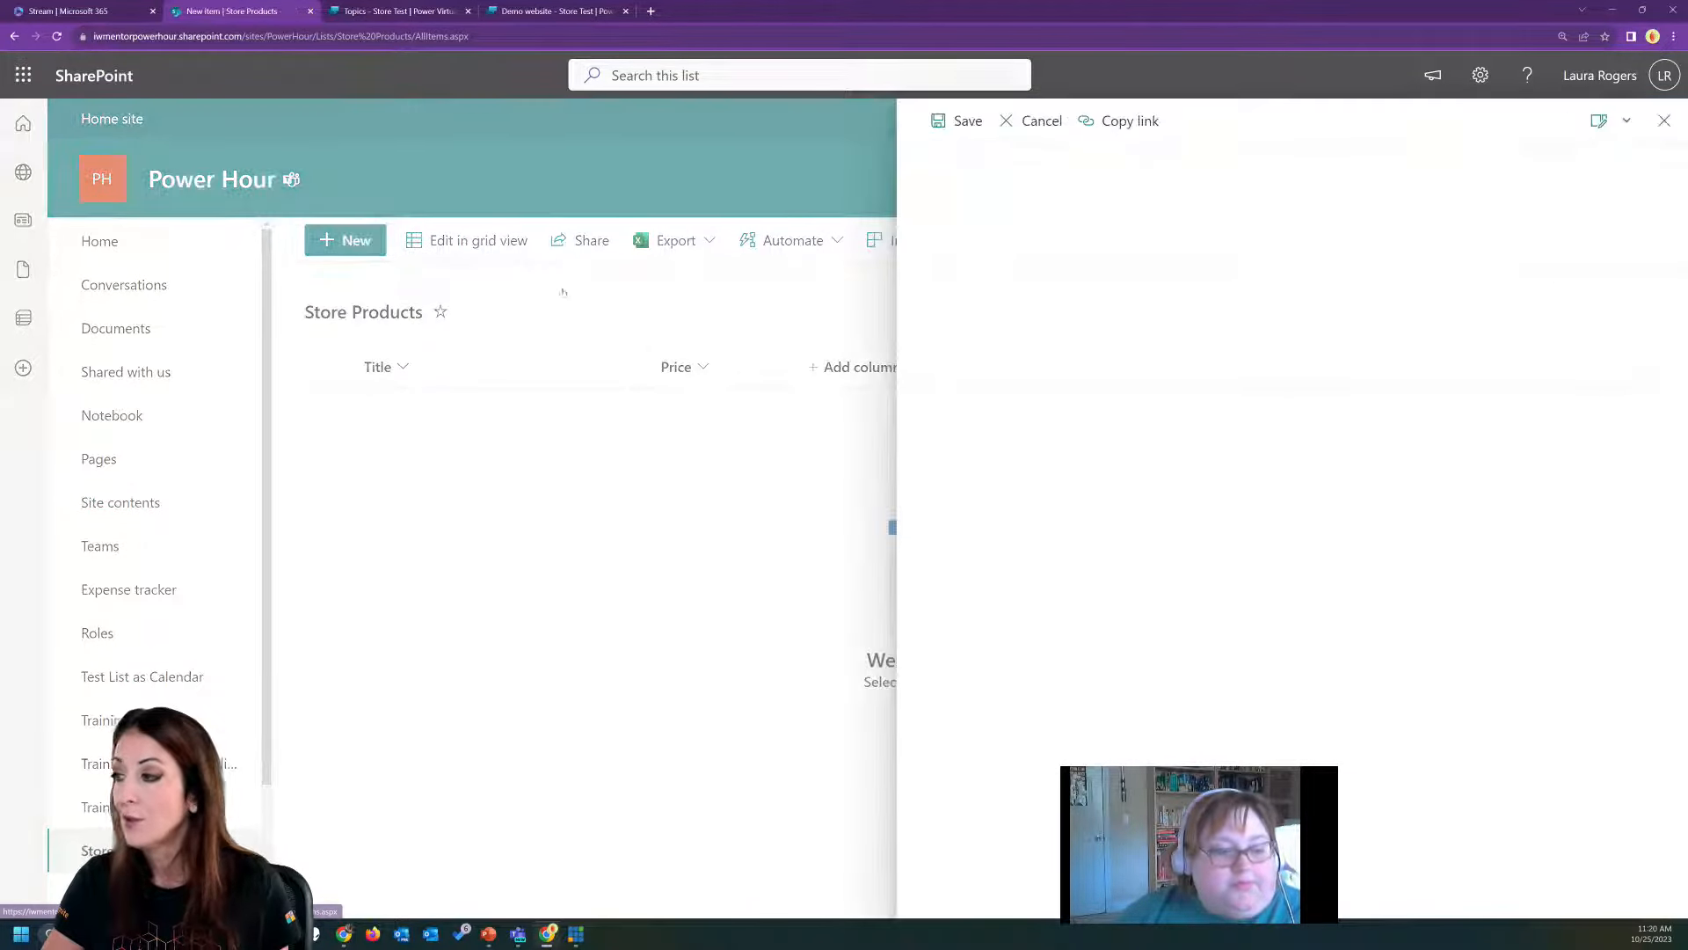
pyautogui.write('Stapler')
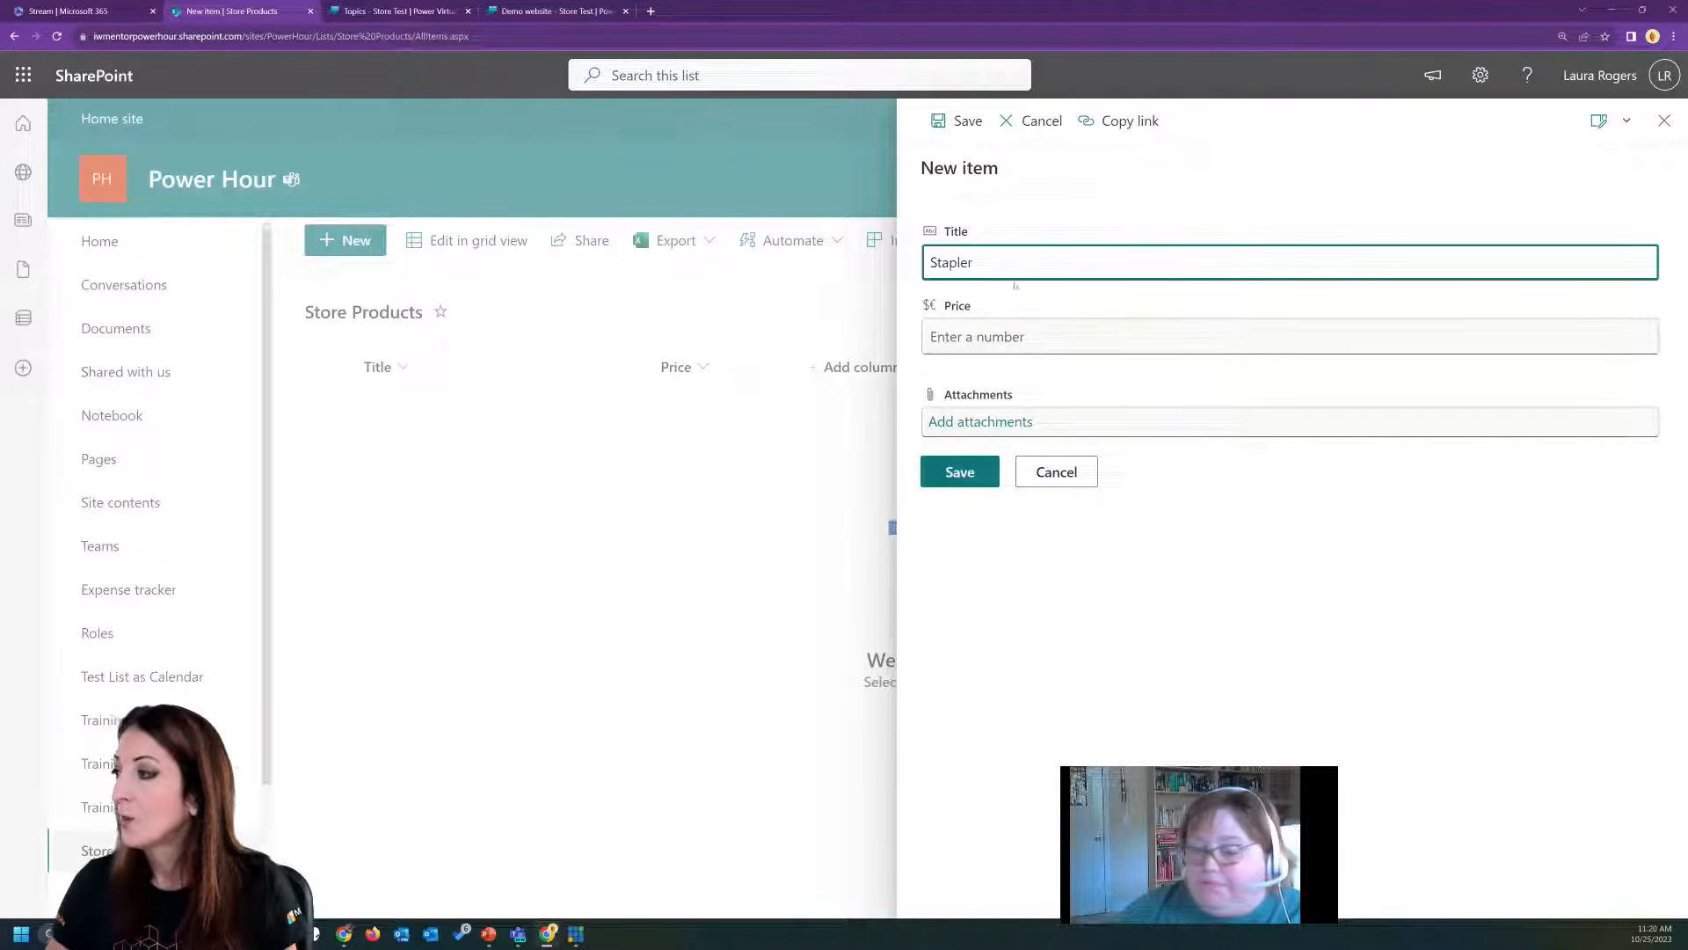
pyautogui.click(1008, 336)
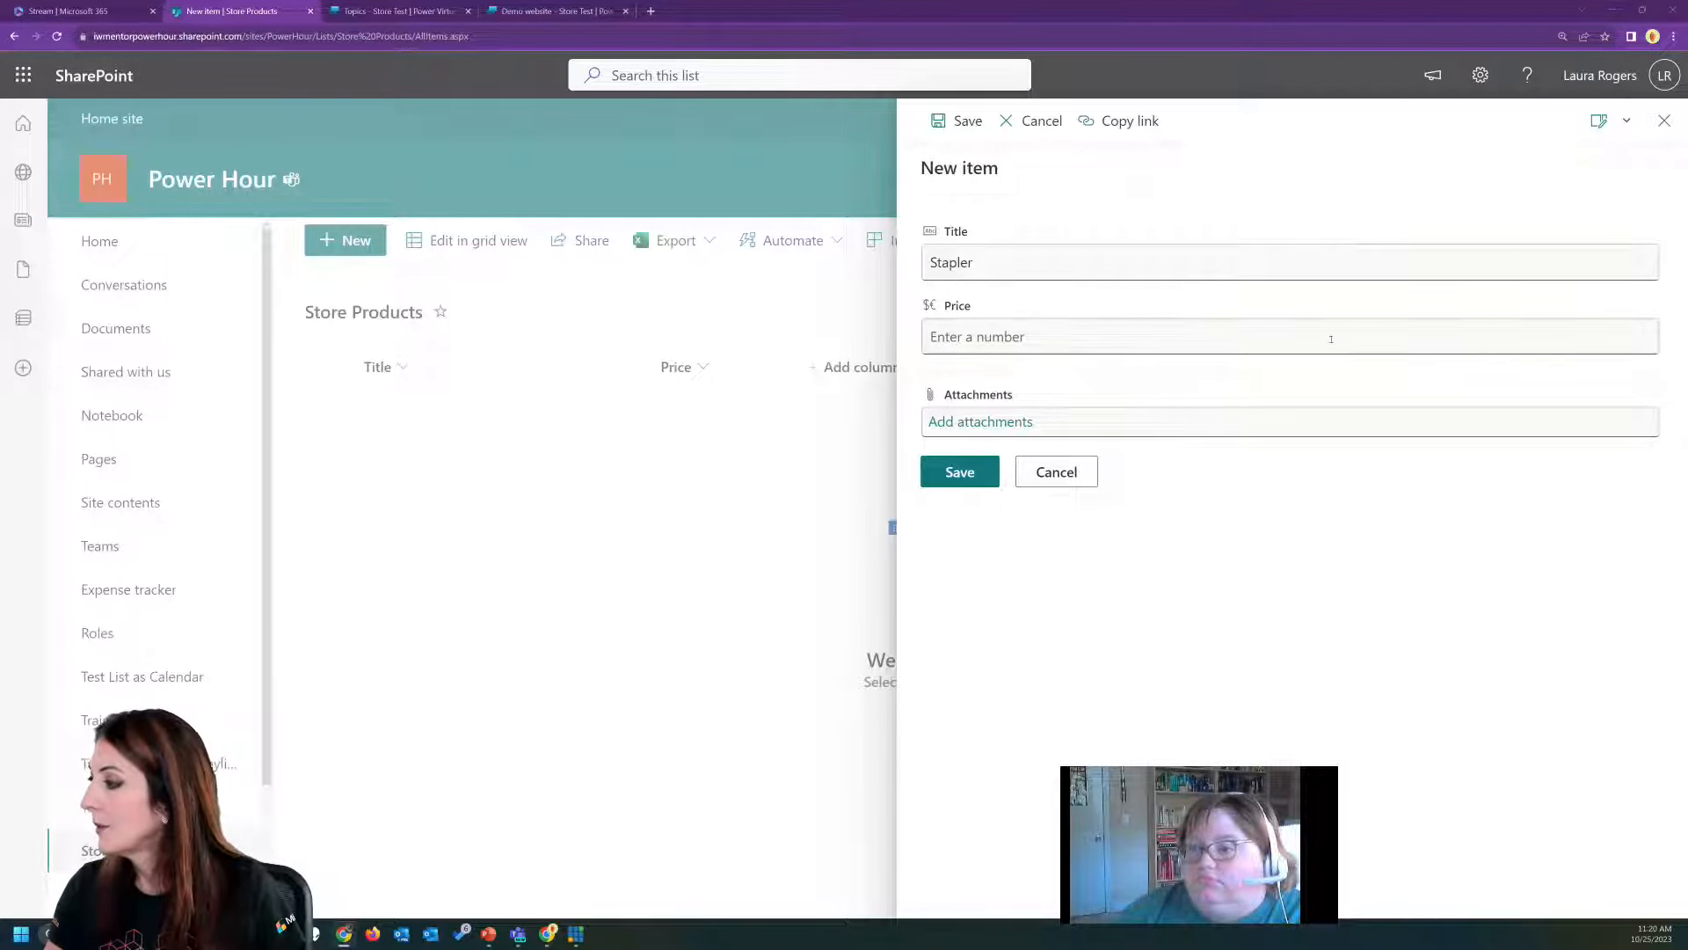
pyautogui.write('5')
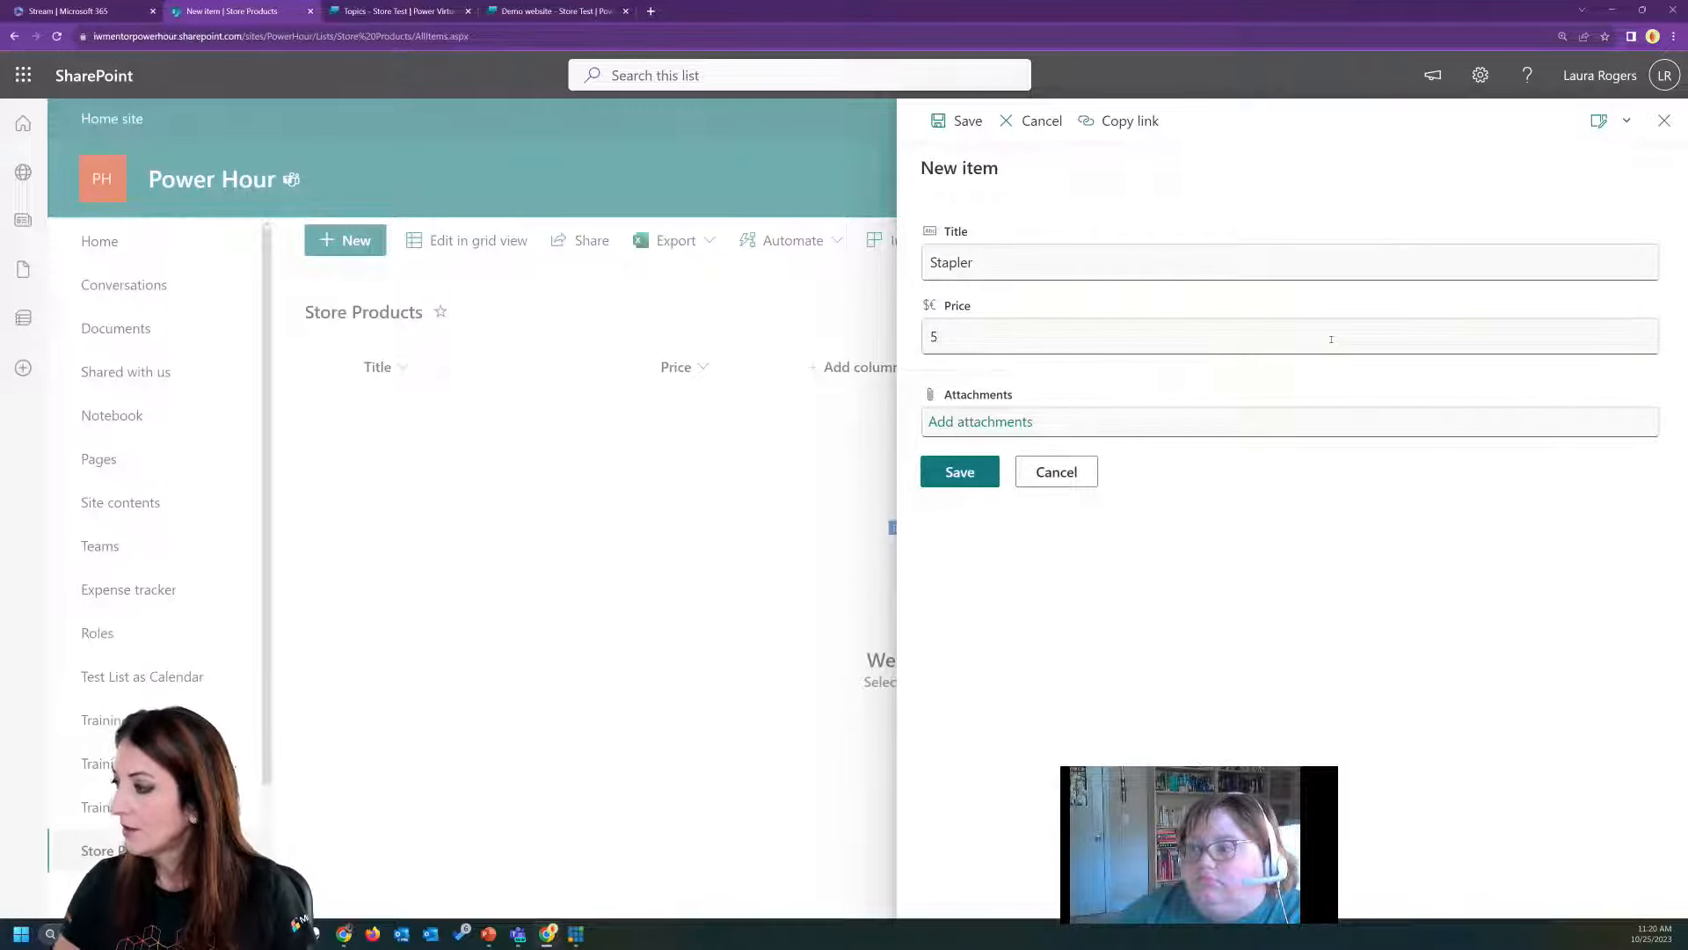
pyautogui.click(960, 472)
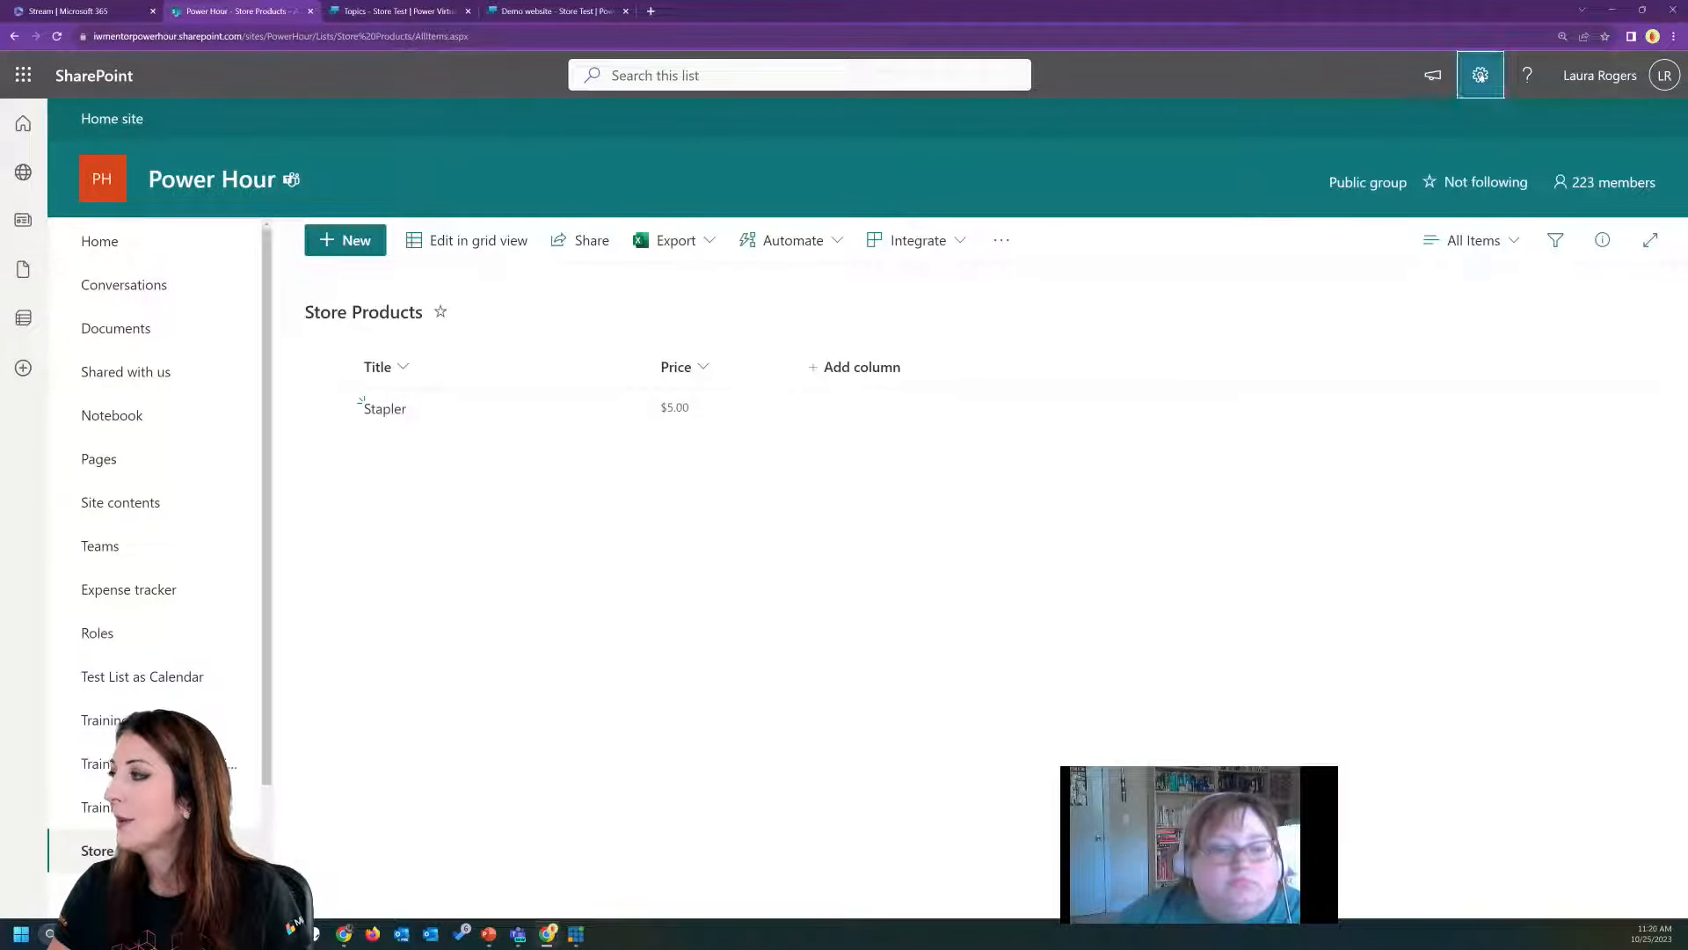
# Disable attachments in the Store Products list's advanced settings, accept the deletion of existing attachments, and return to the list.
pyautogui.click(1481, 75)
pyautogui.click(1413, 281)
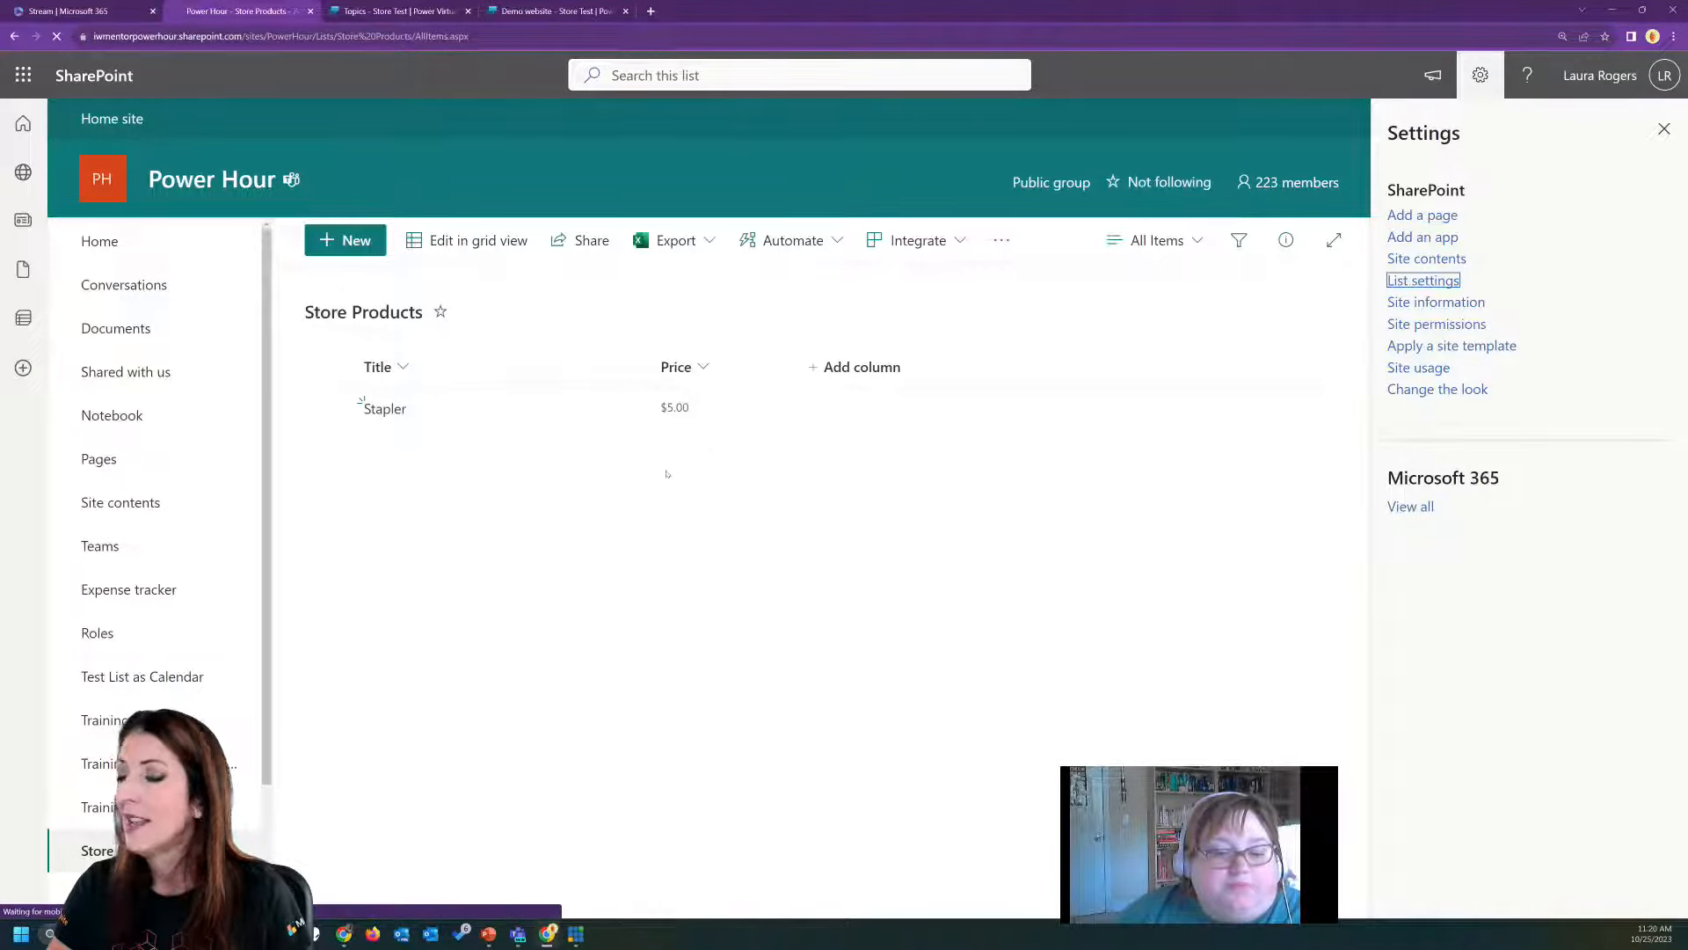
pyautogui.click(291, 453)
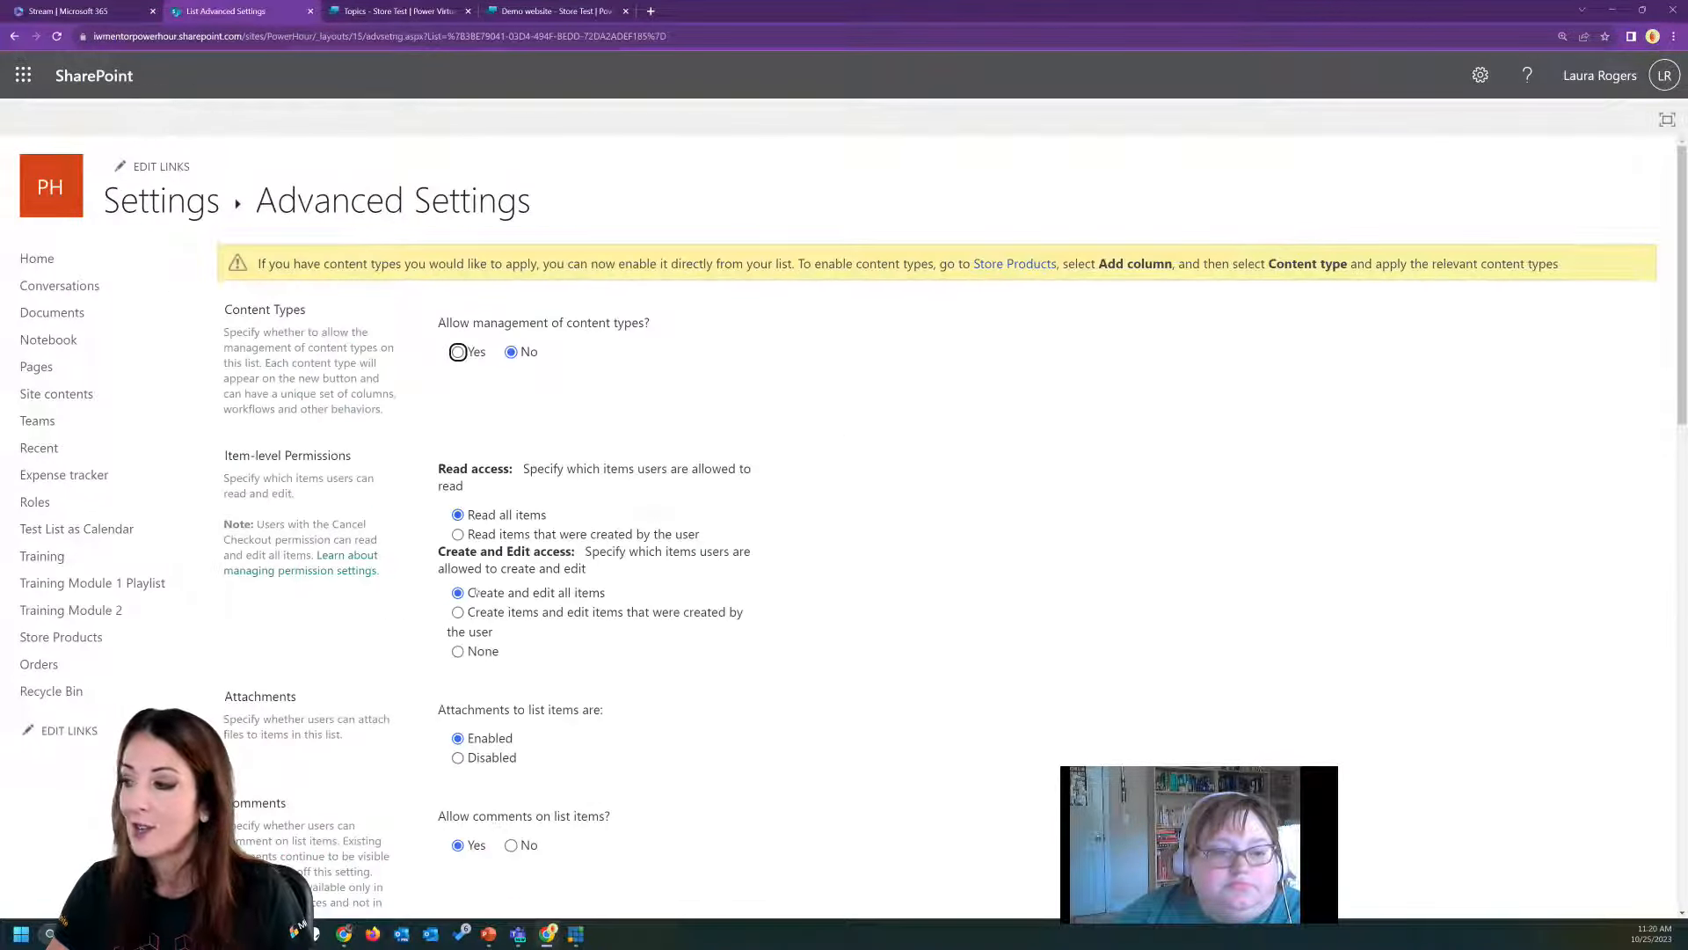
pyautogui.scroll(-3, 428, 628)
pyautogui.click(458, 494)
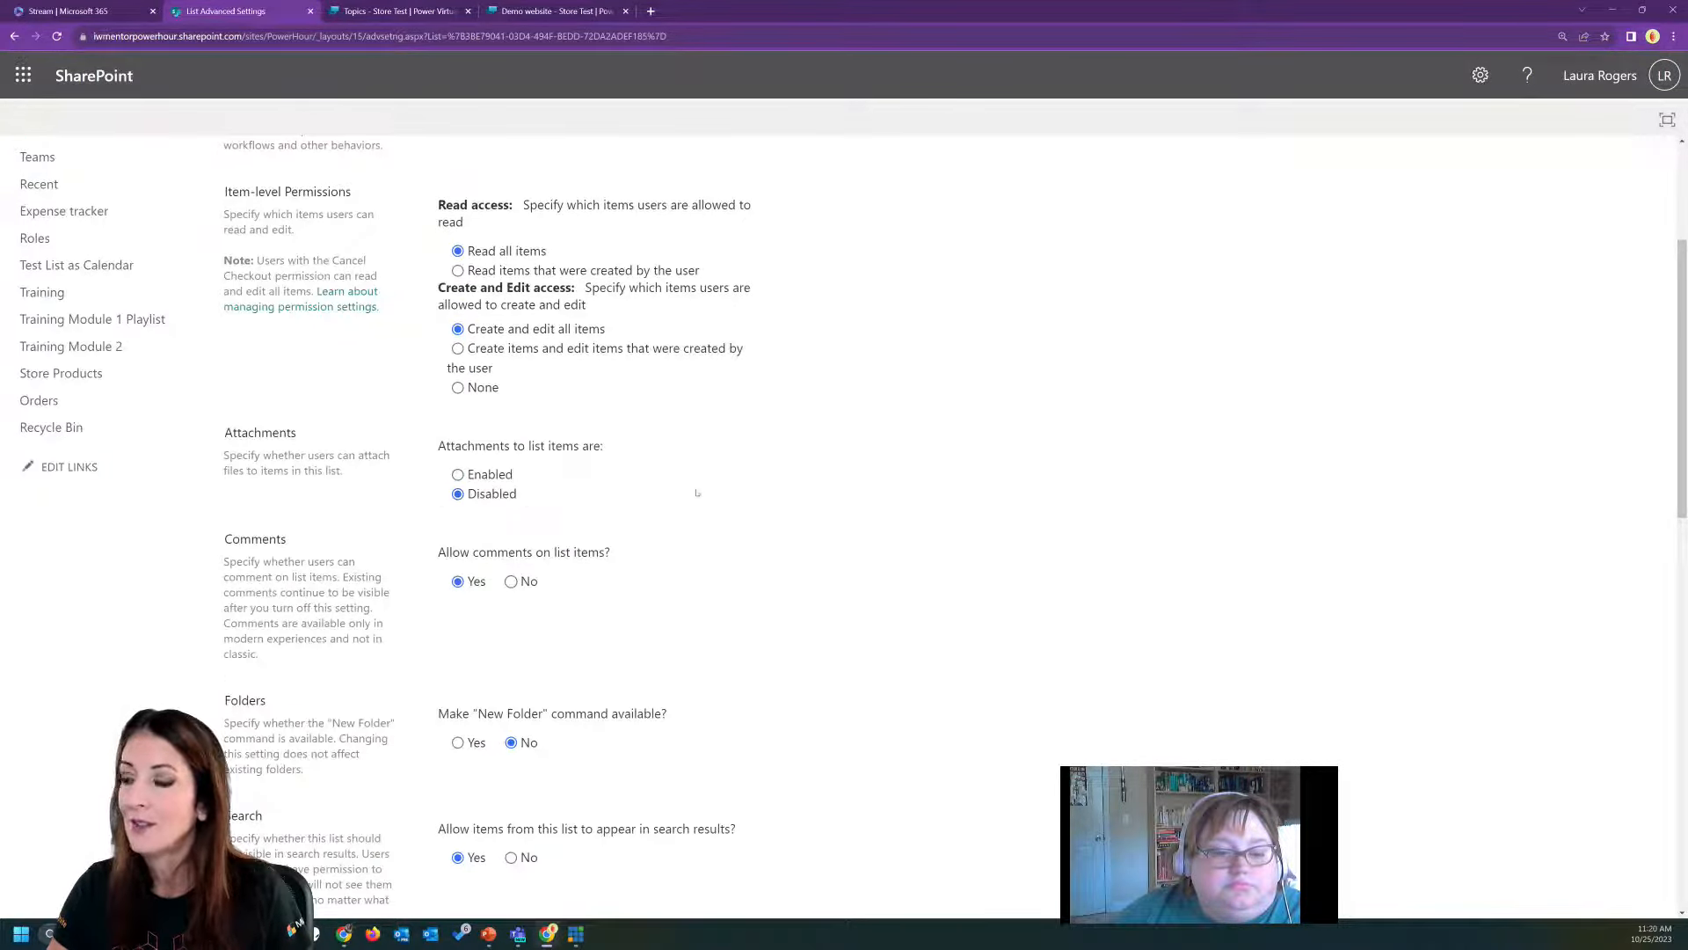
pyautogui.scroll(-12, 957, 520)
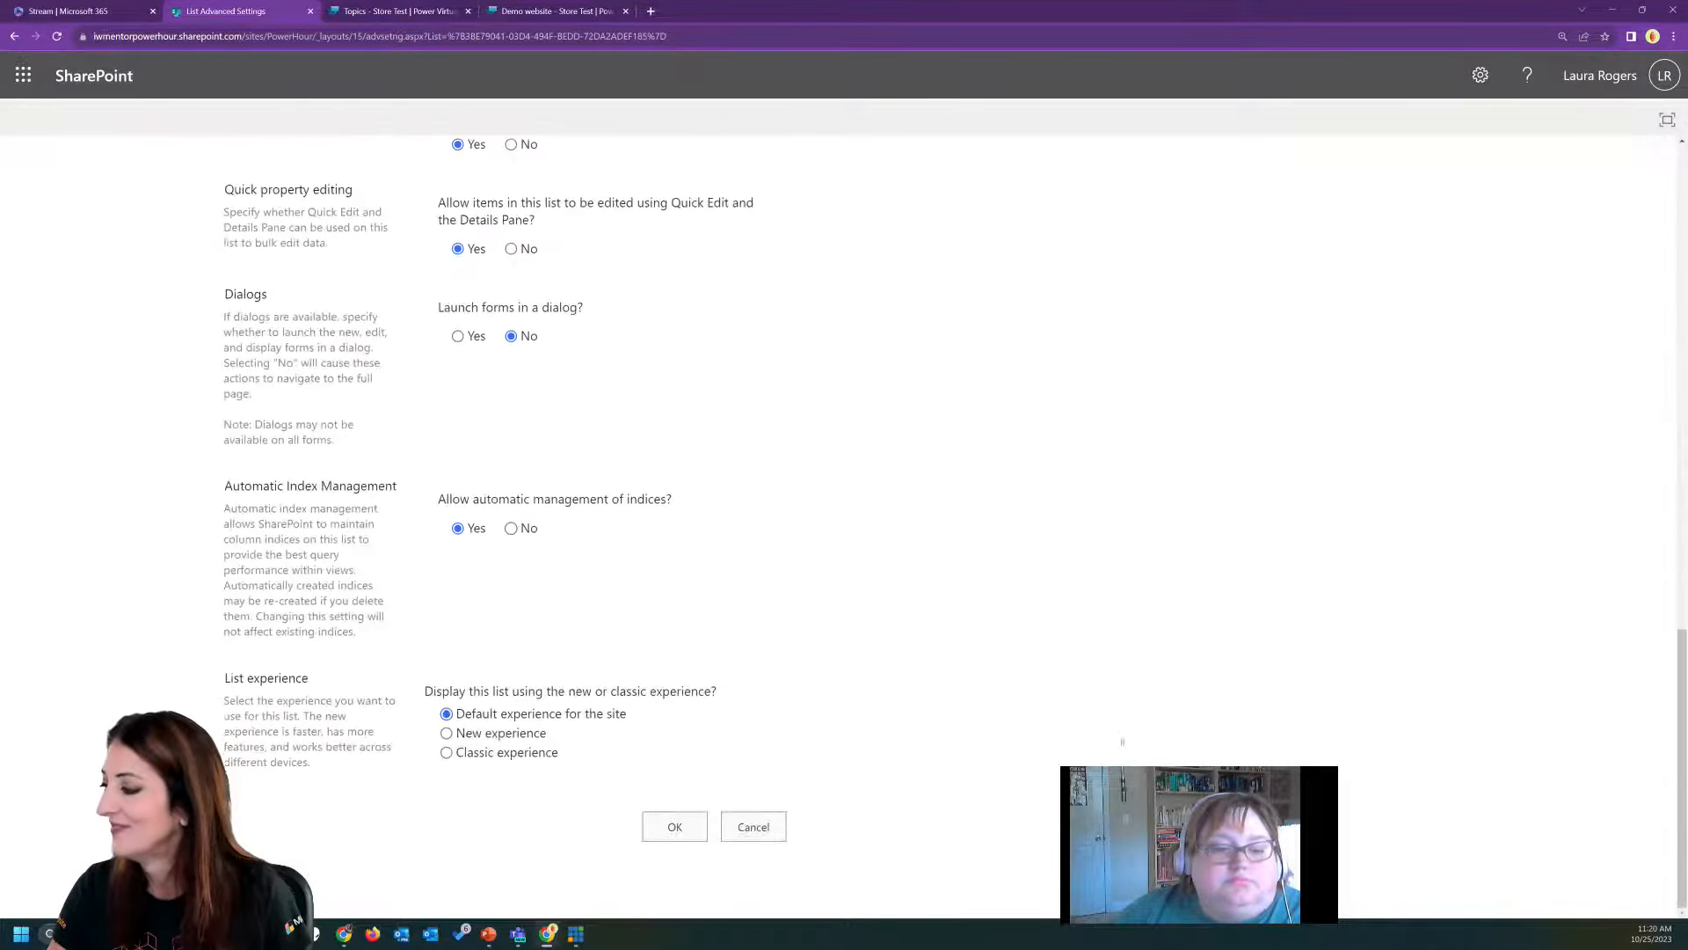
pyautogui.click(675, 827)
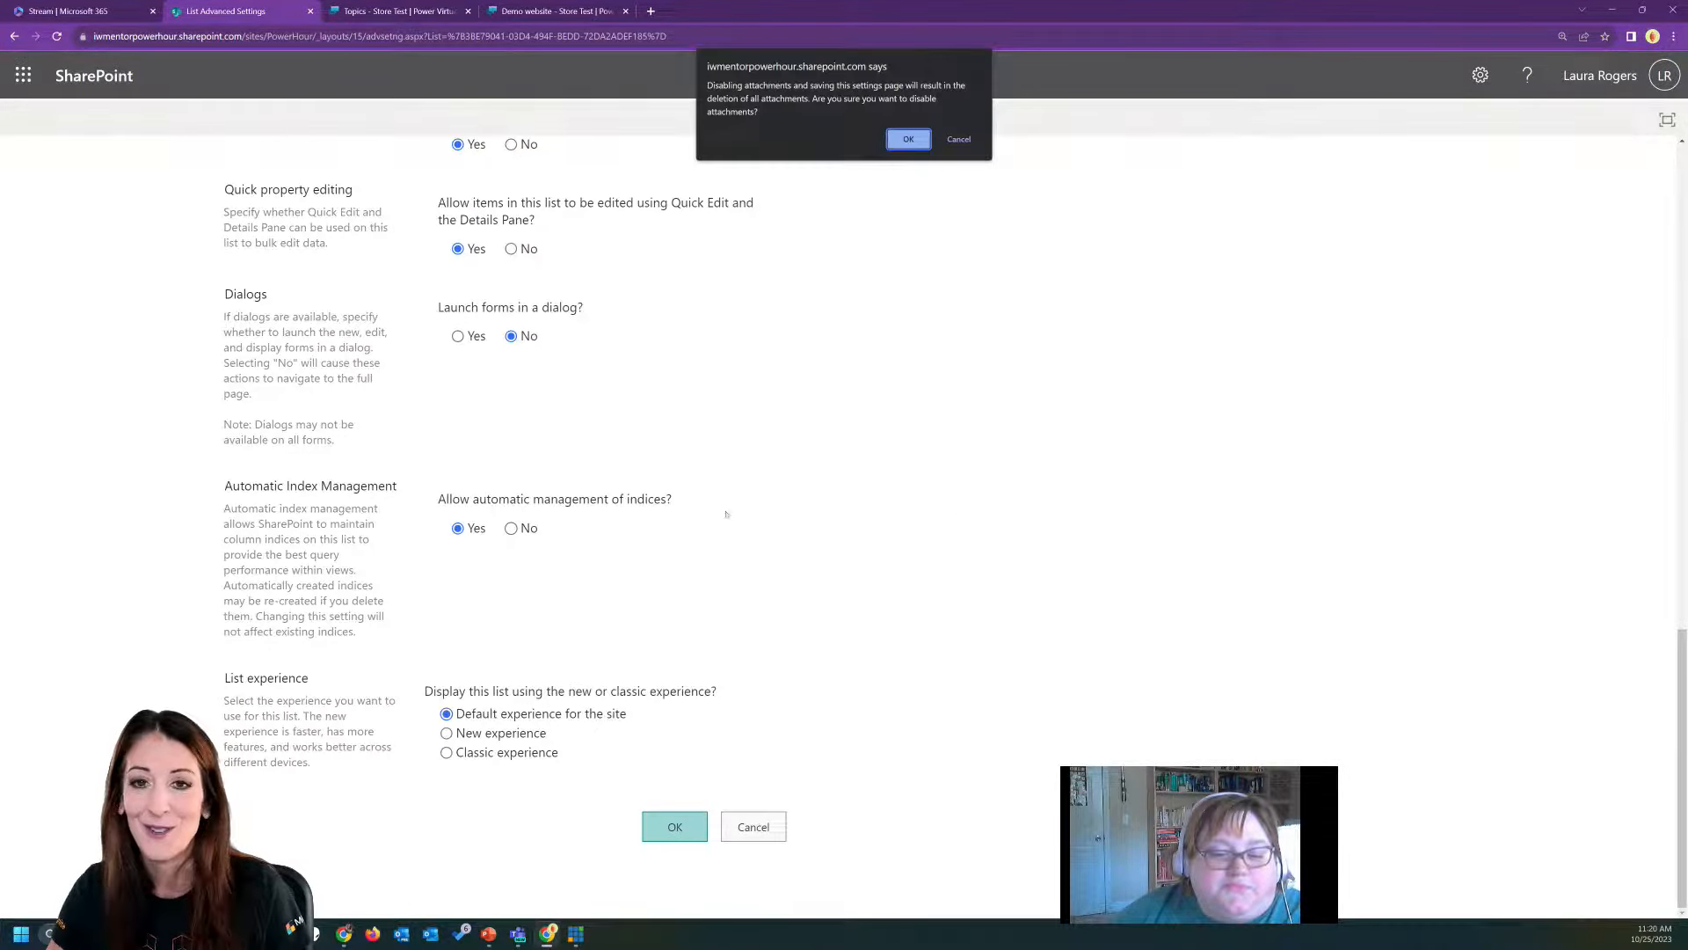
pyautogui.click(908, 140)
pyautogui.click(516, 295)
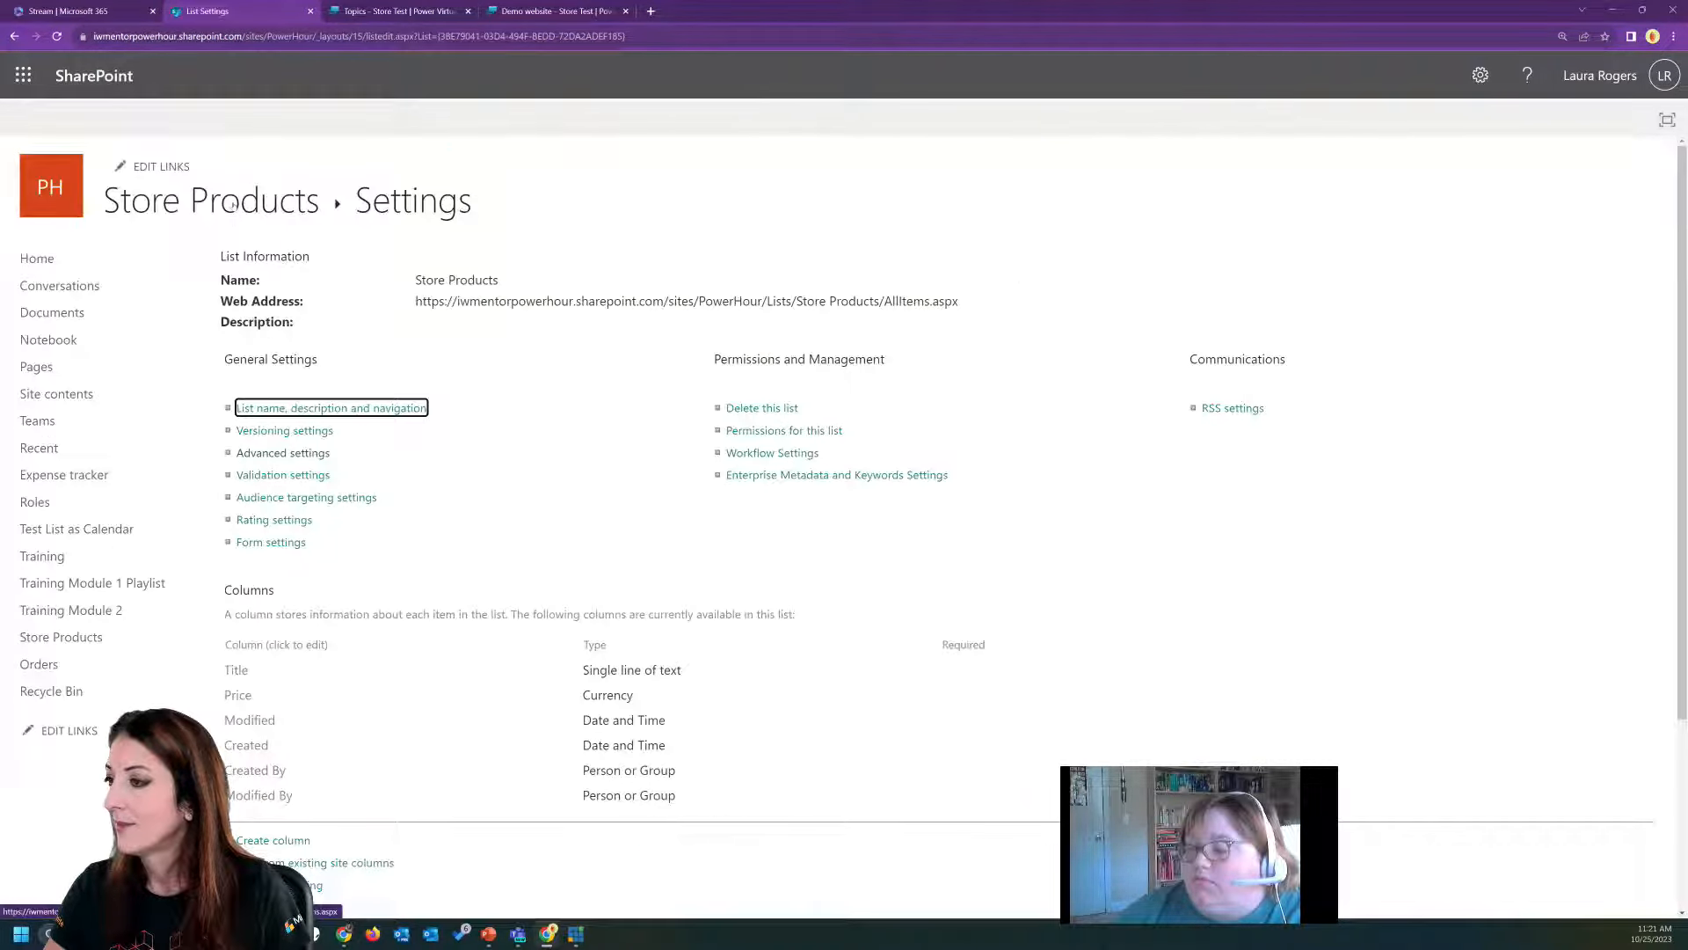
# Add an item titled Mouse with a price of 12 to the Store Products list.
pyautogui.click(350, 241)
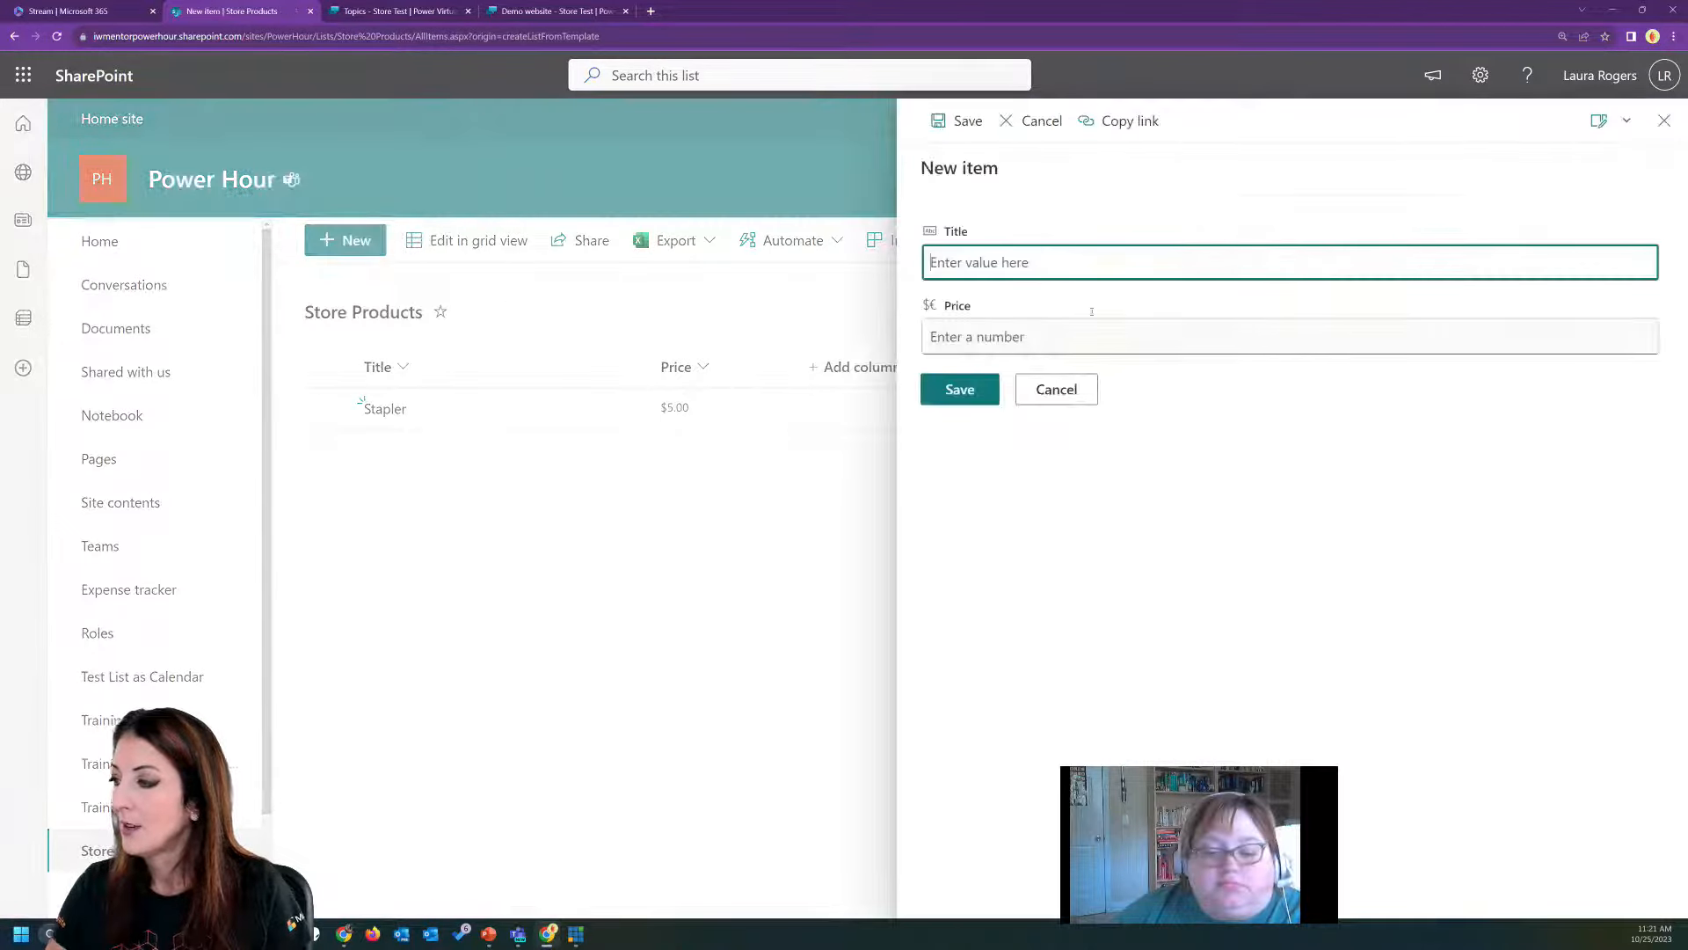
pyautogui.write('Mouse')
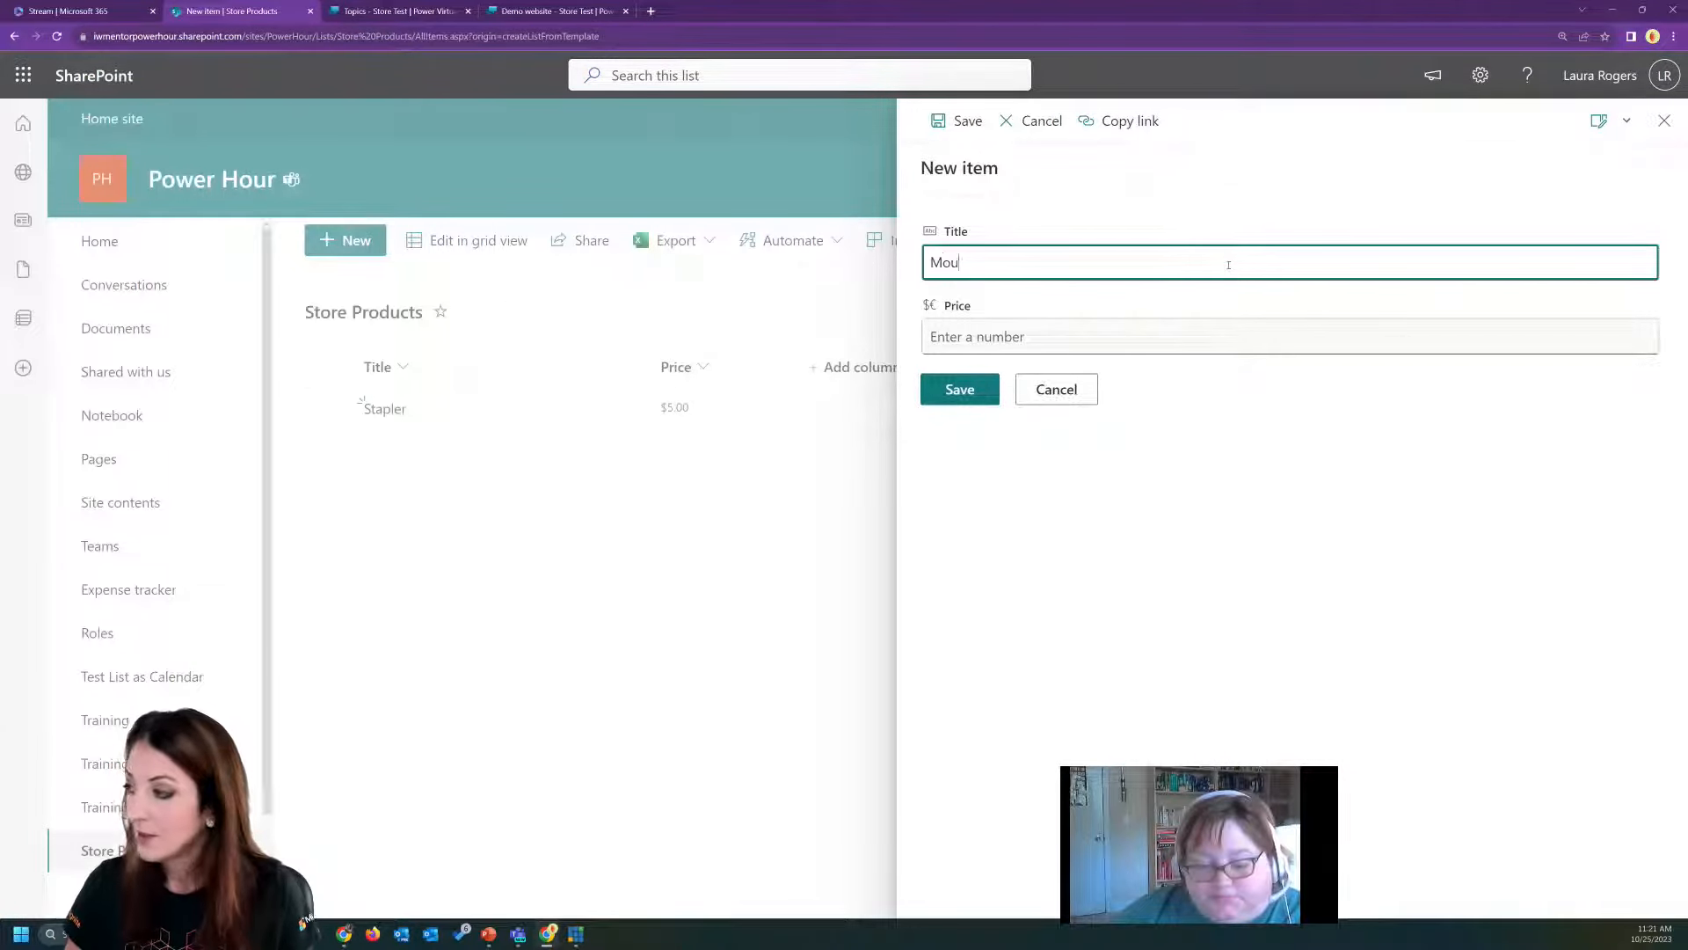
pyautogui.click(1179, 335)
pyautogui.write('12')
pyautogui.click(967, 388)
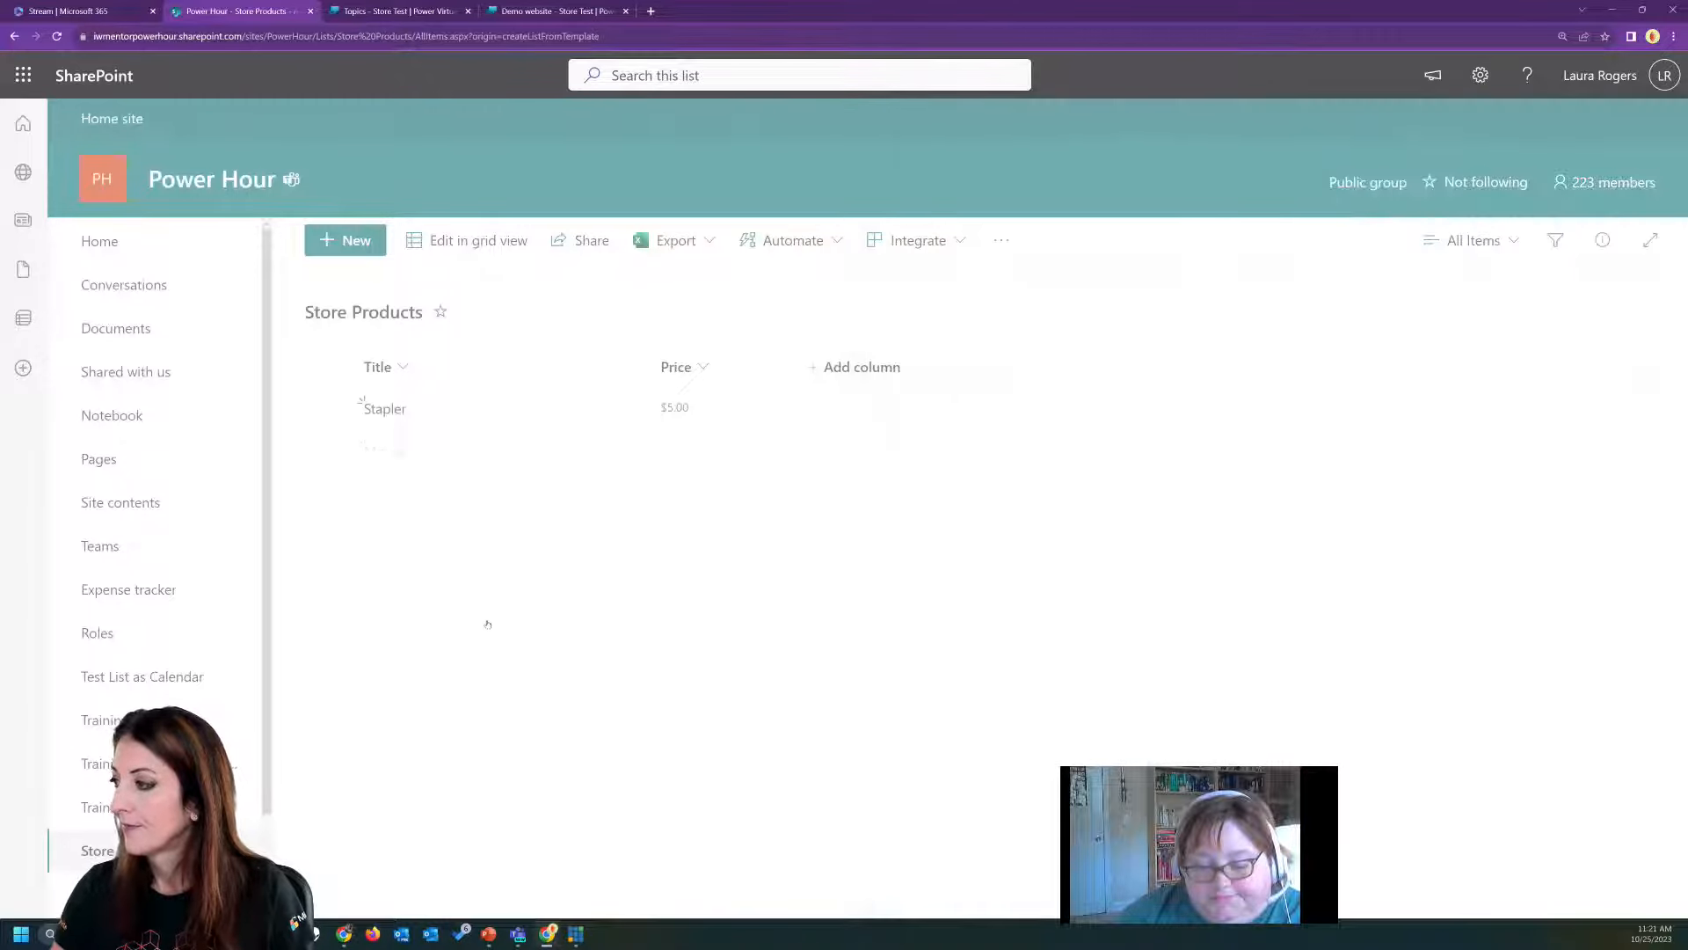
# Add an item titled Keyboard with a price of 15 to the Store Products list.
pyautogui.click(345, 235)
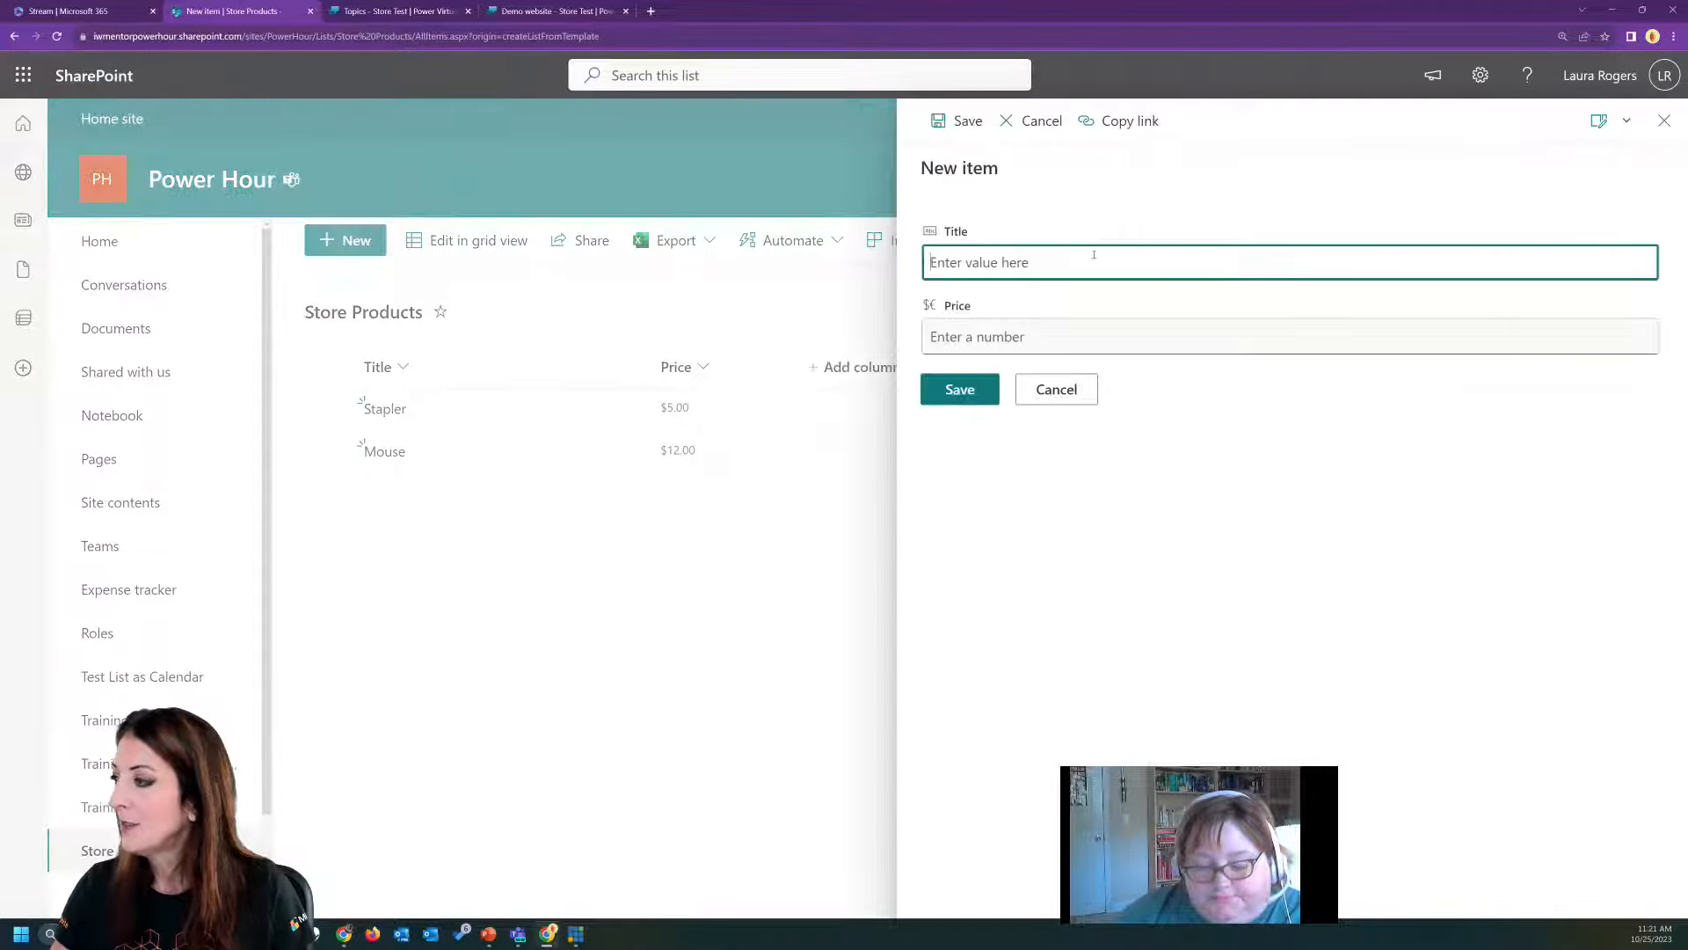
pyautogui.write('Keyboard')
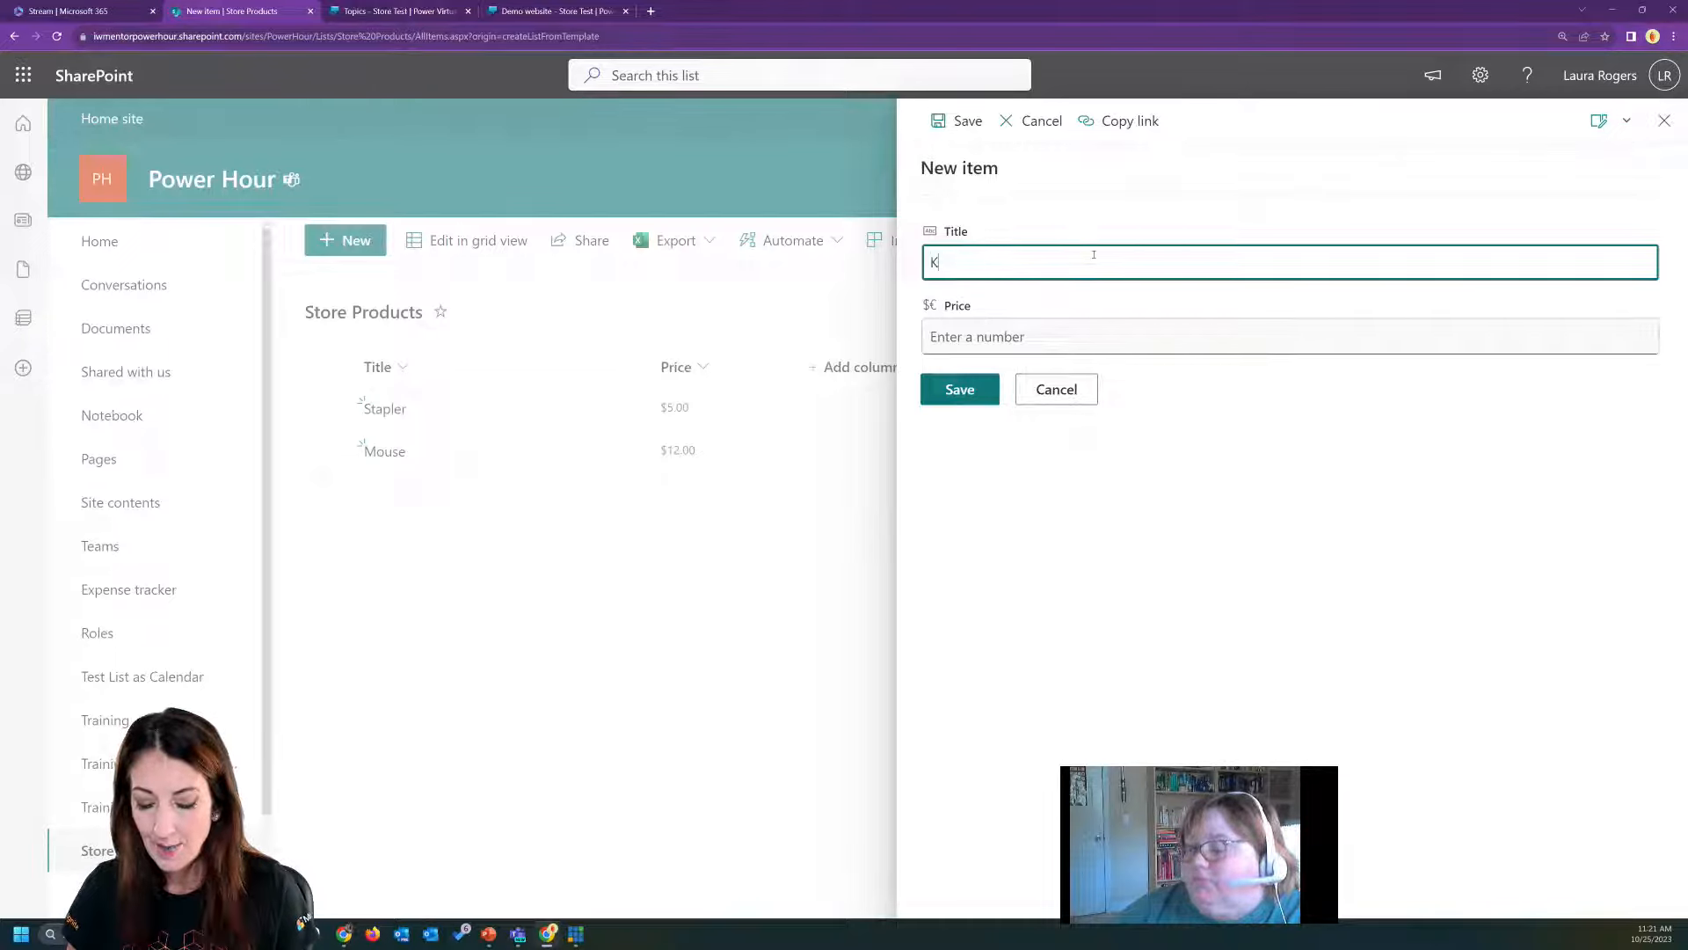
pyautogui.click(972, 343)
pyautogui.write('15')
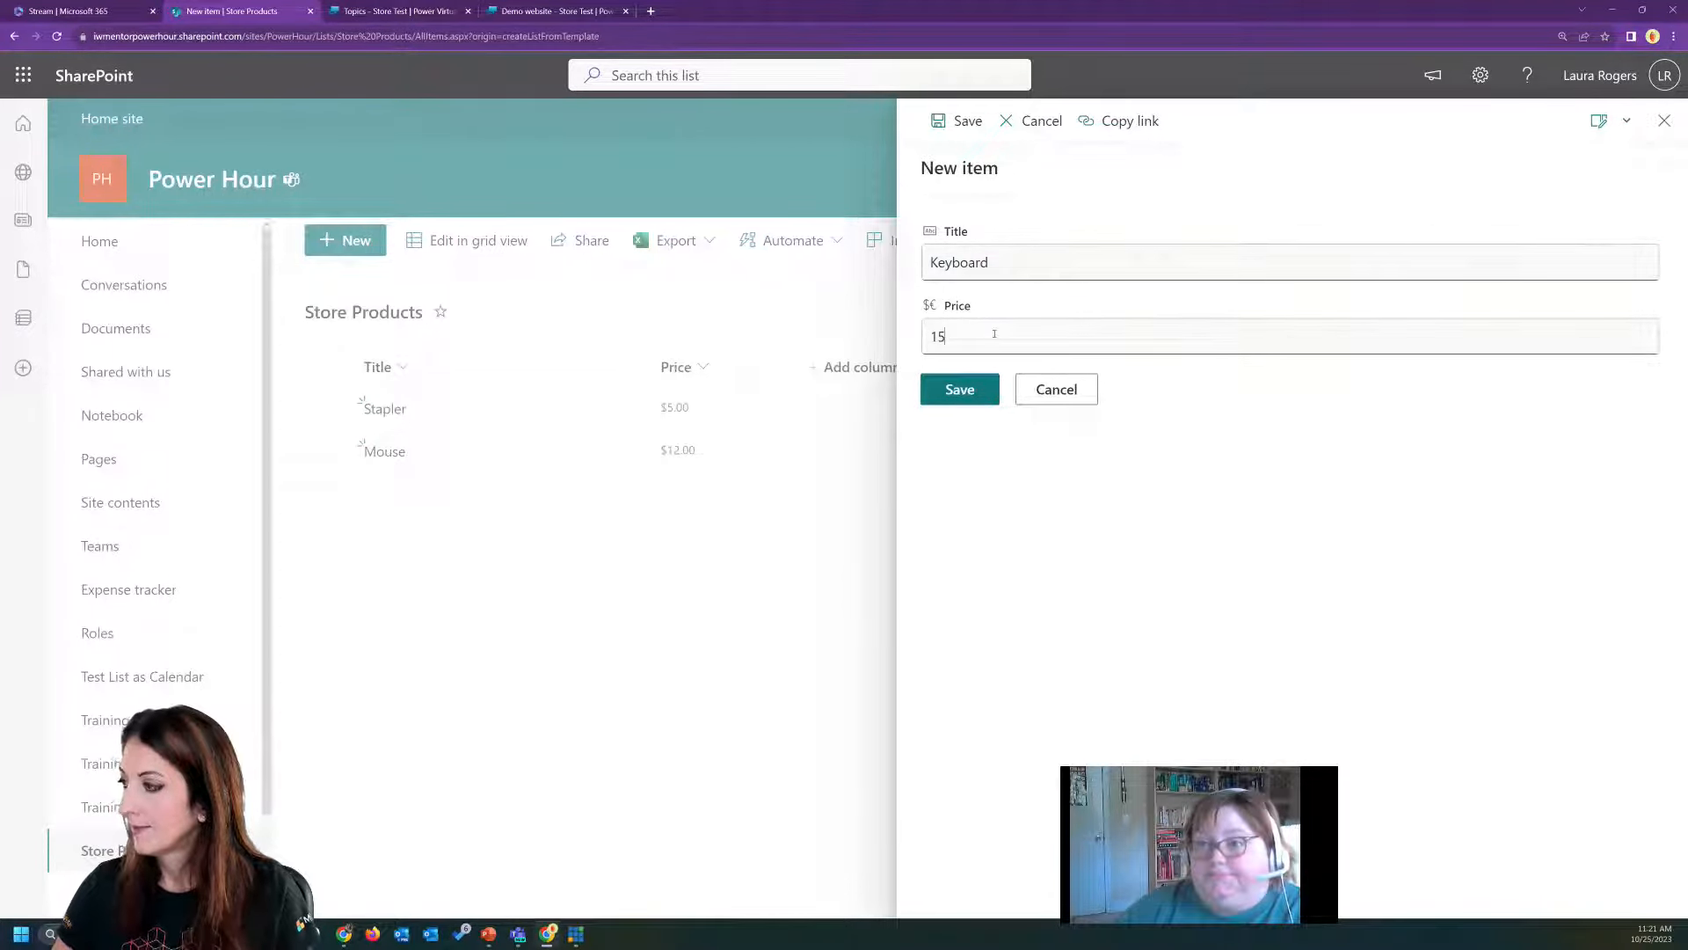
pyautogui.click(961, 389)
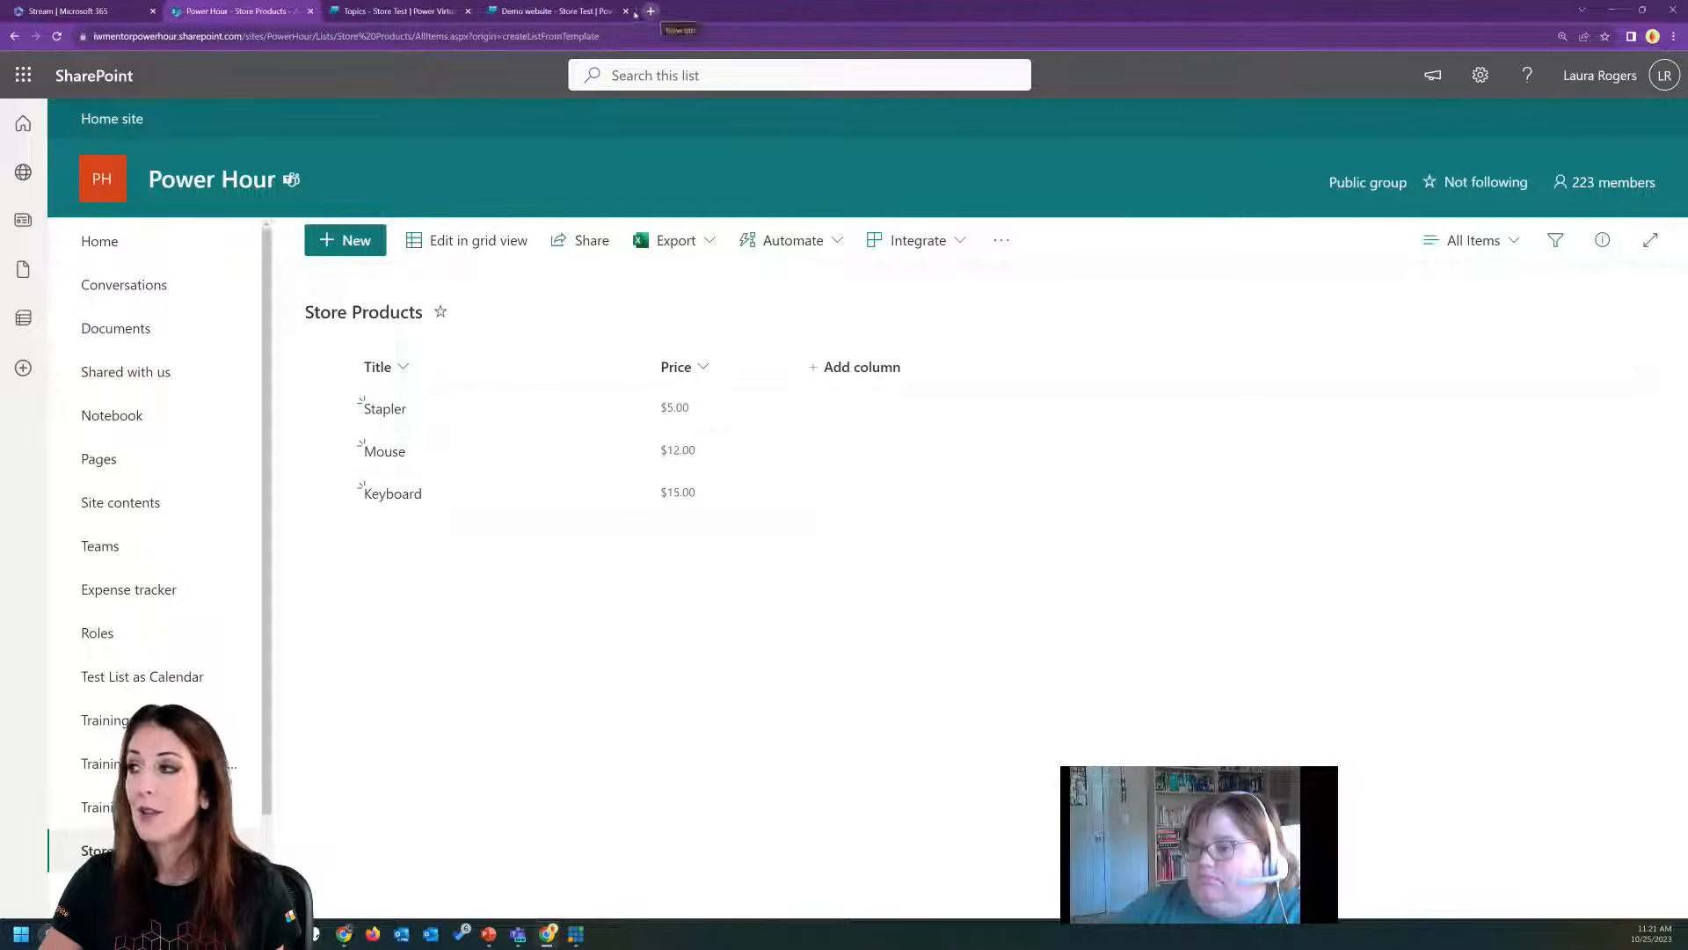
# Switch to the Store Test bot's topics in Power Virtual Agents and create a new topic from blank.
pyautogui.click(393, 13)
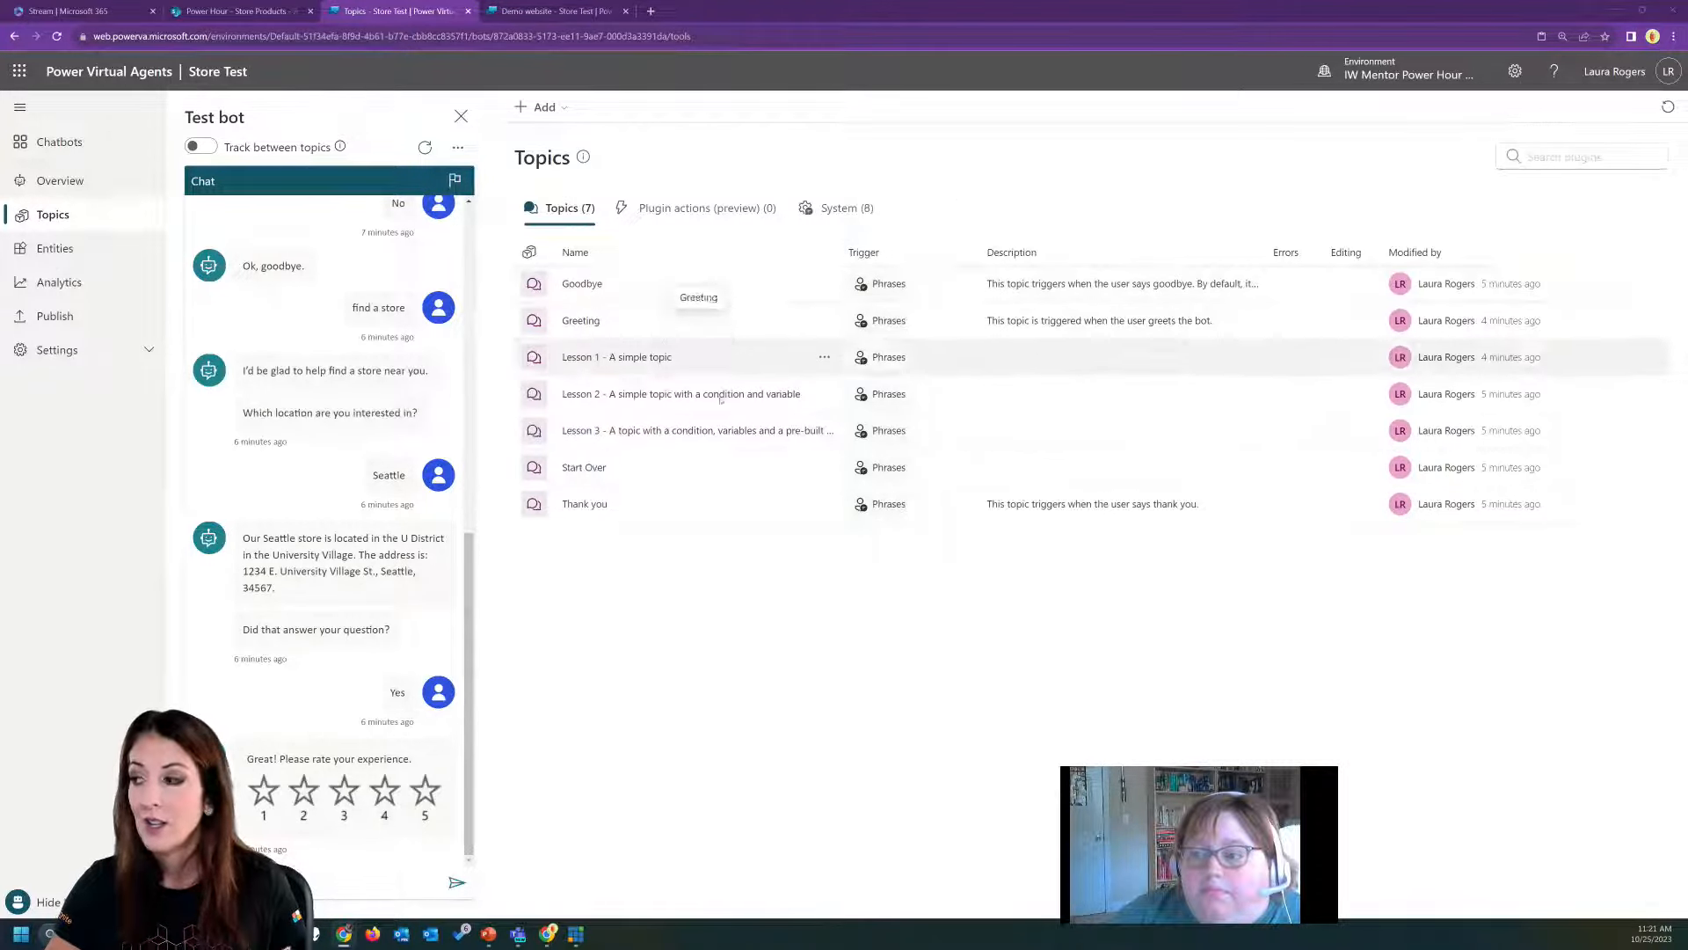
pyautogui.click(554, 109)
pyautogui.moveTo(546, 137)
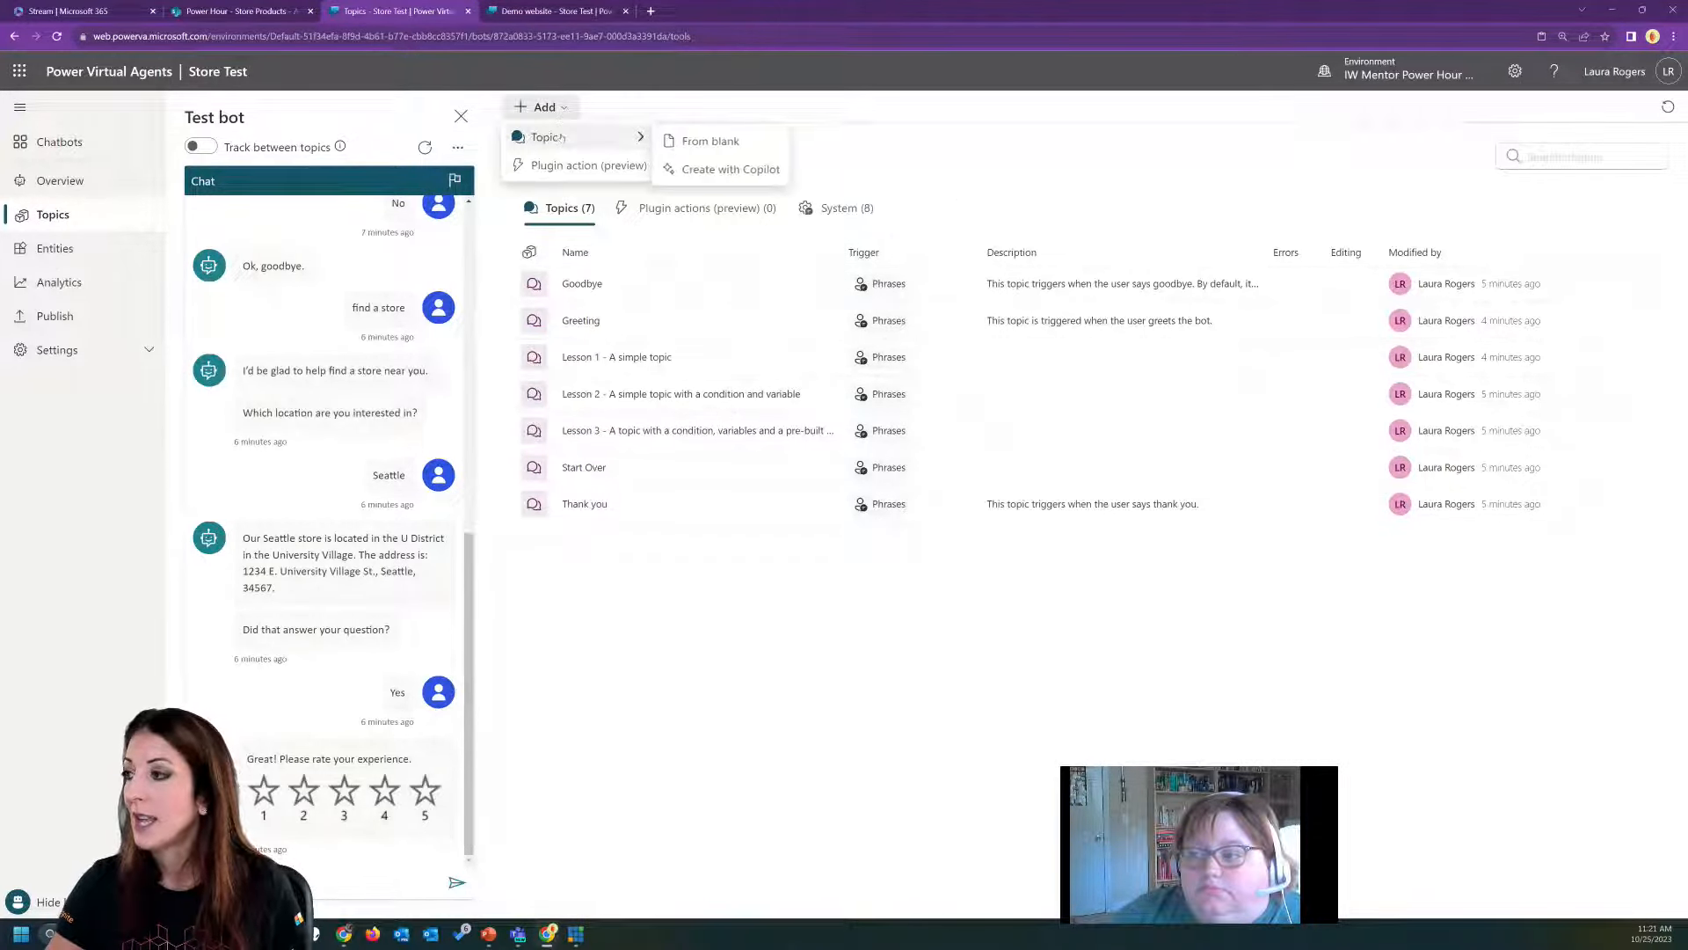
pyautogui.click(714, 141)
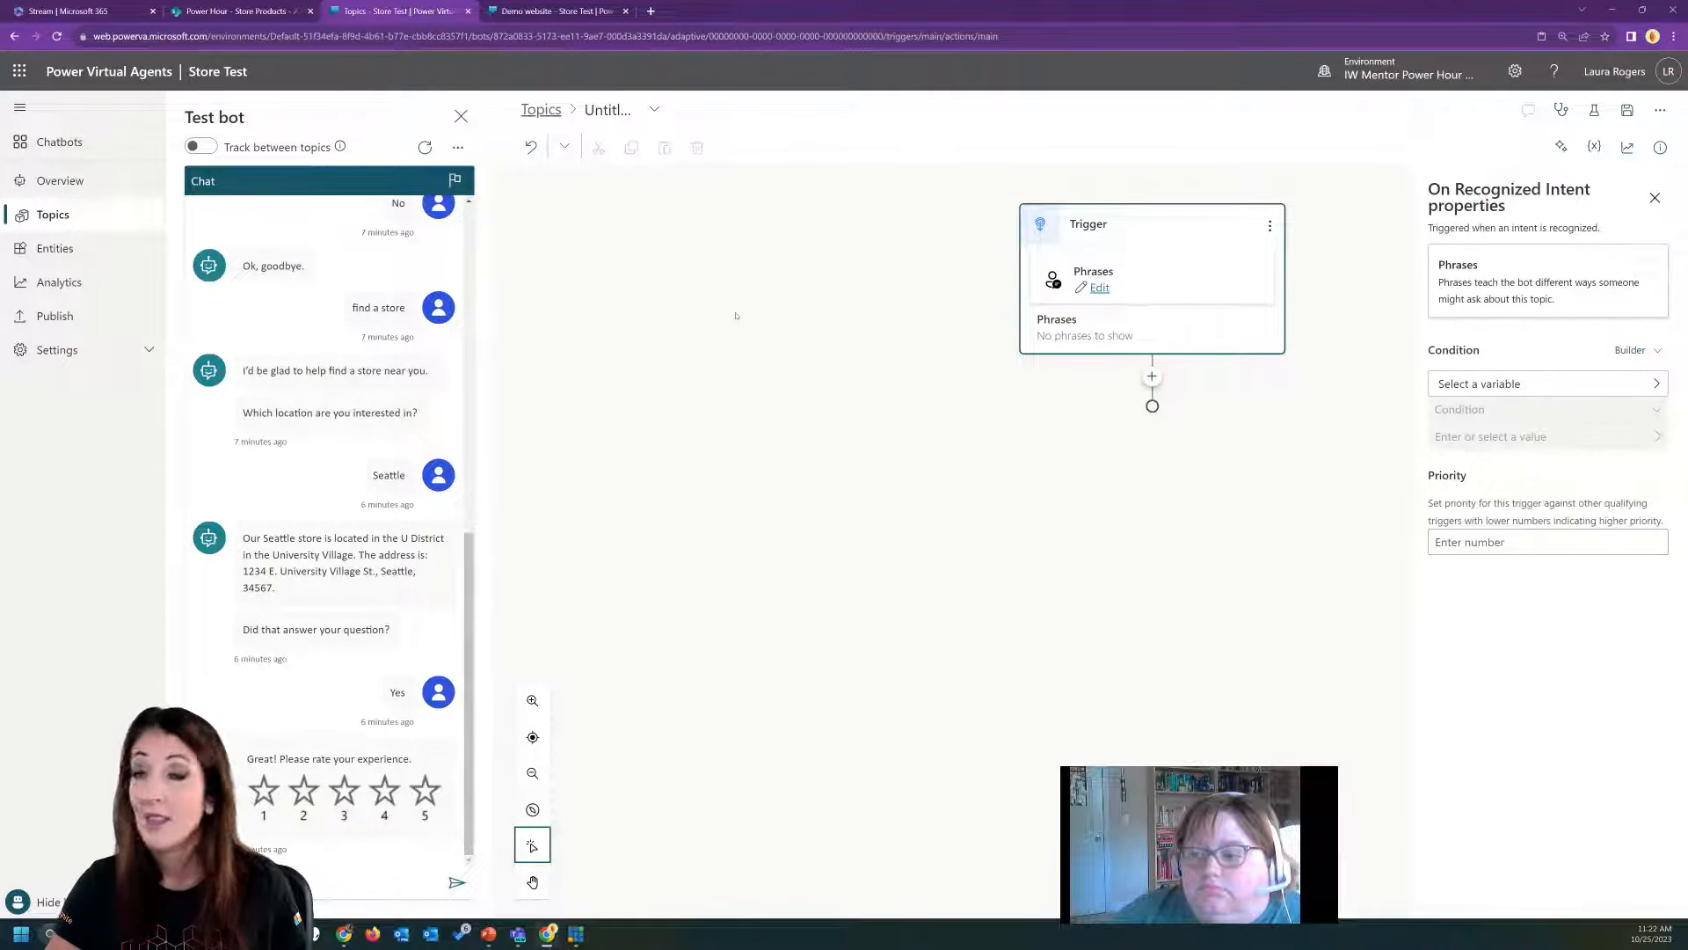
# Add the trigger phrases "store order" and "company store" to the new topic and close the phrase editor.
pyautogui.click(1100, 289)
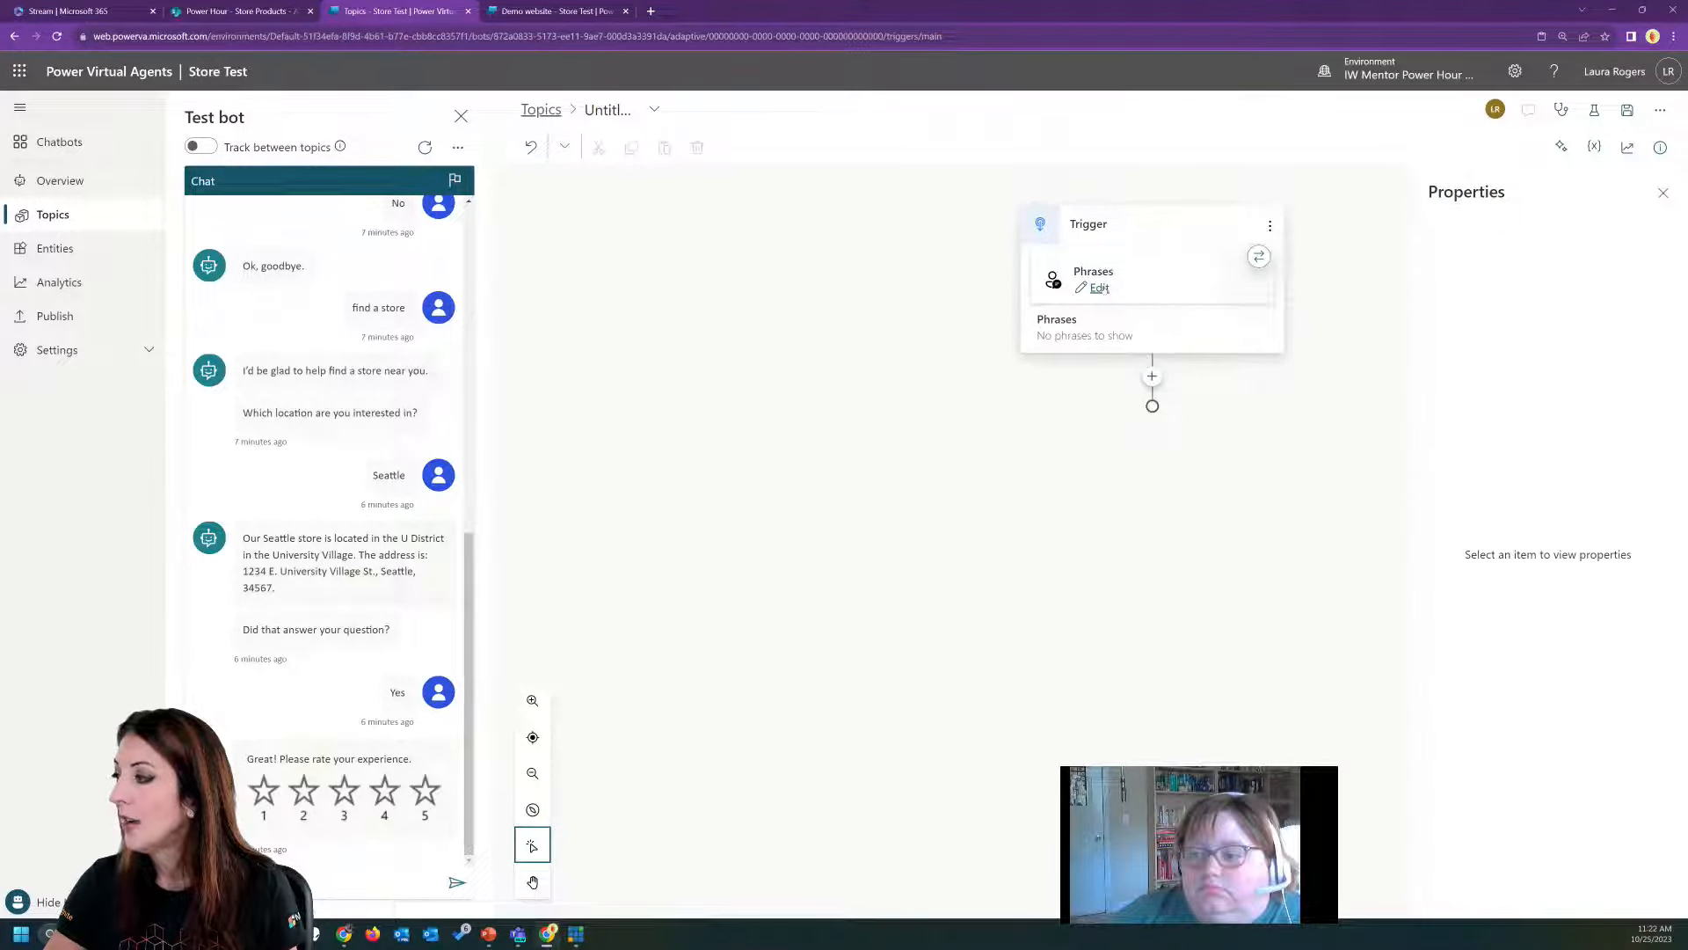
pyautogui.click(1100, 288)
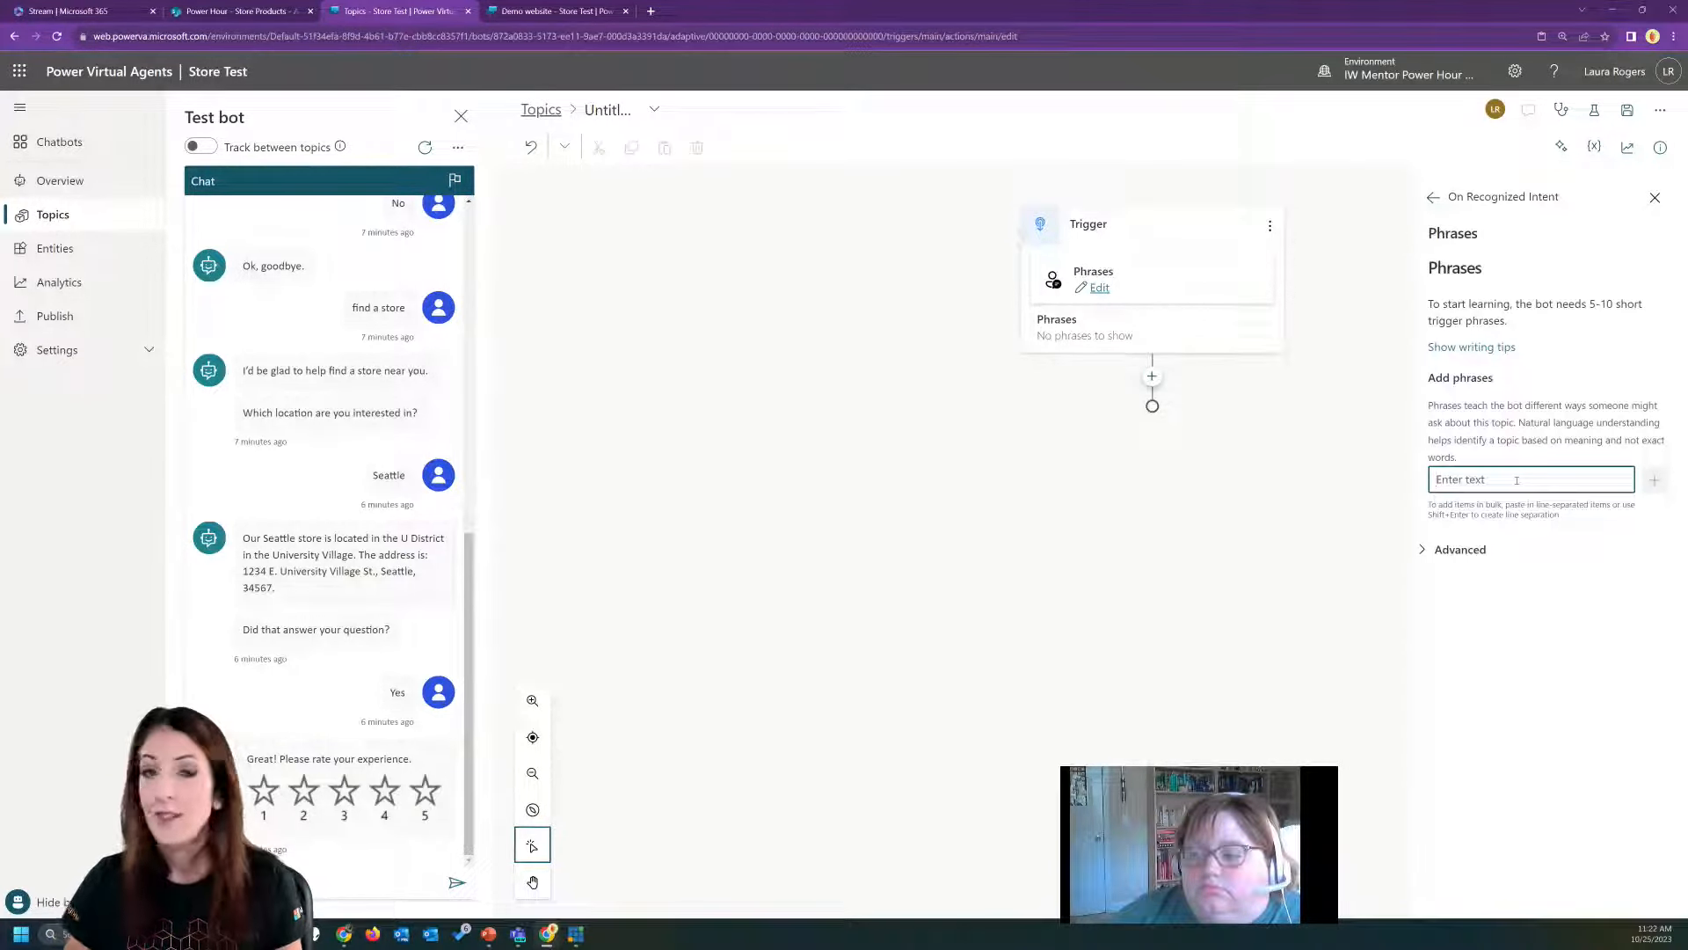
pyautogui.write('store order')
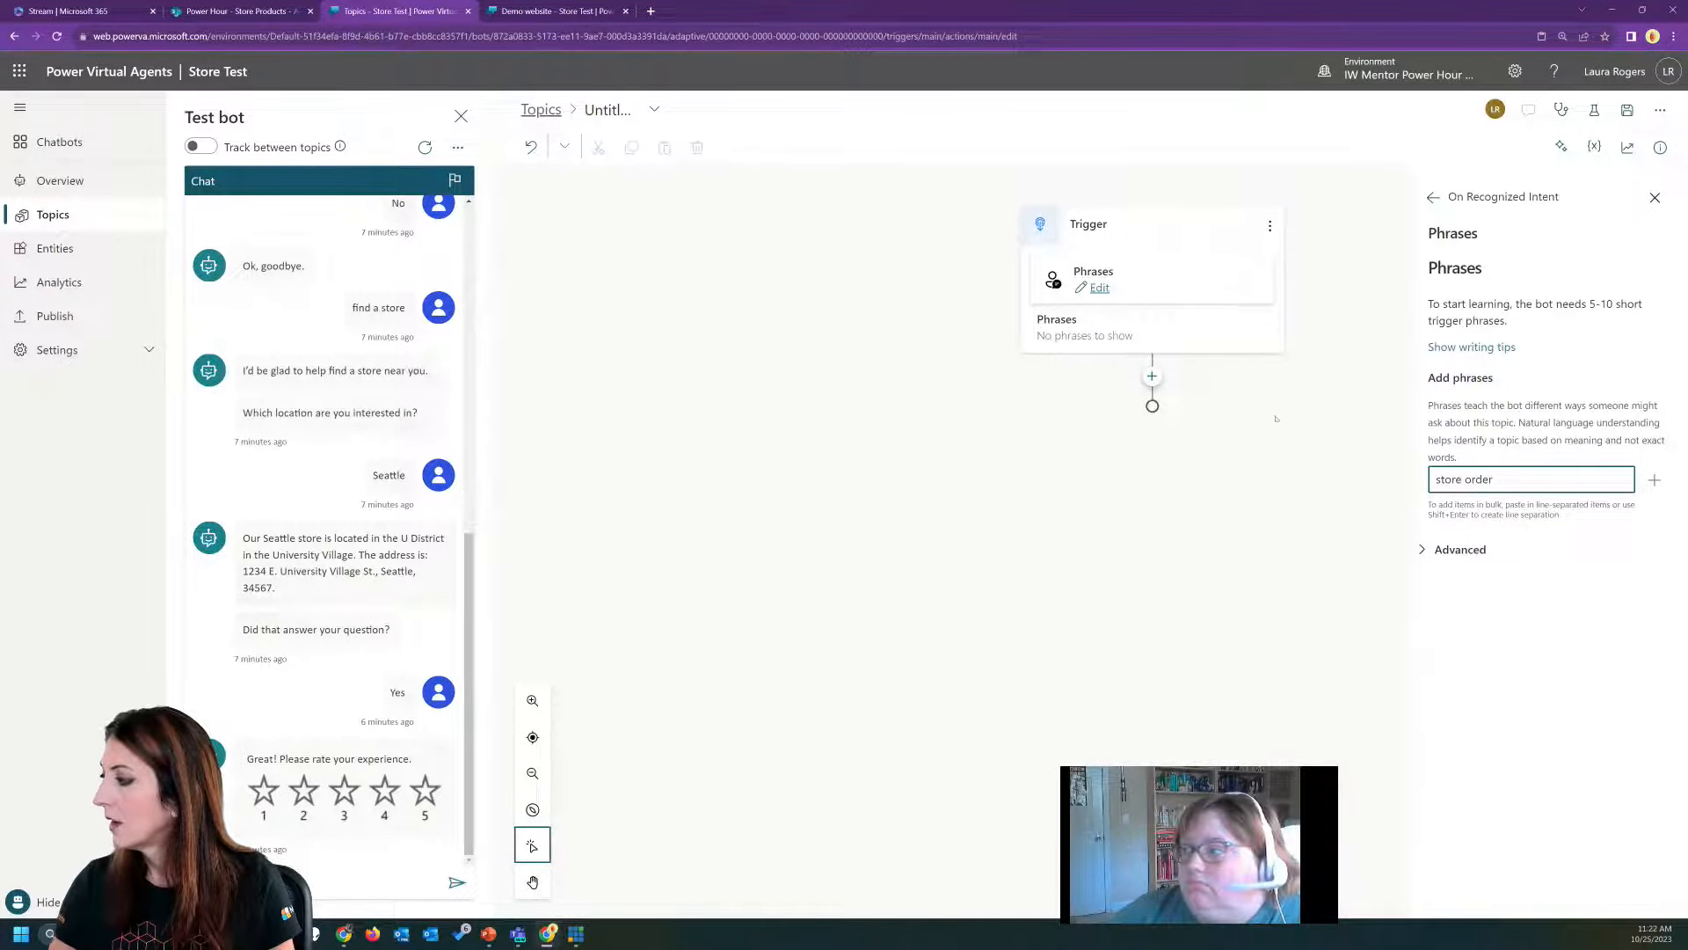
pyautogui.click(1655, 479)
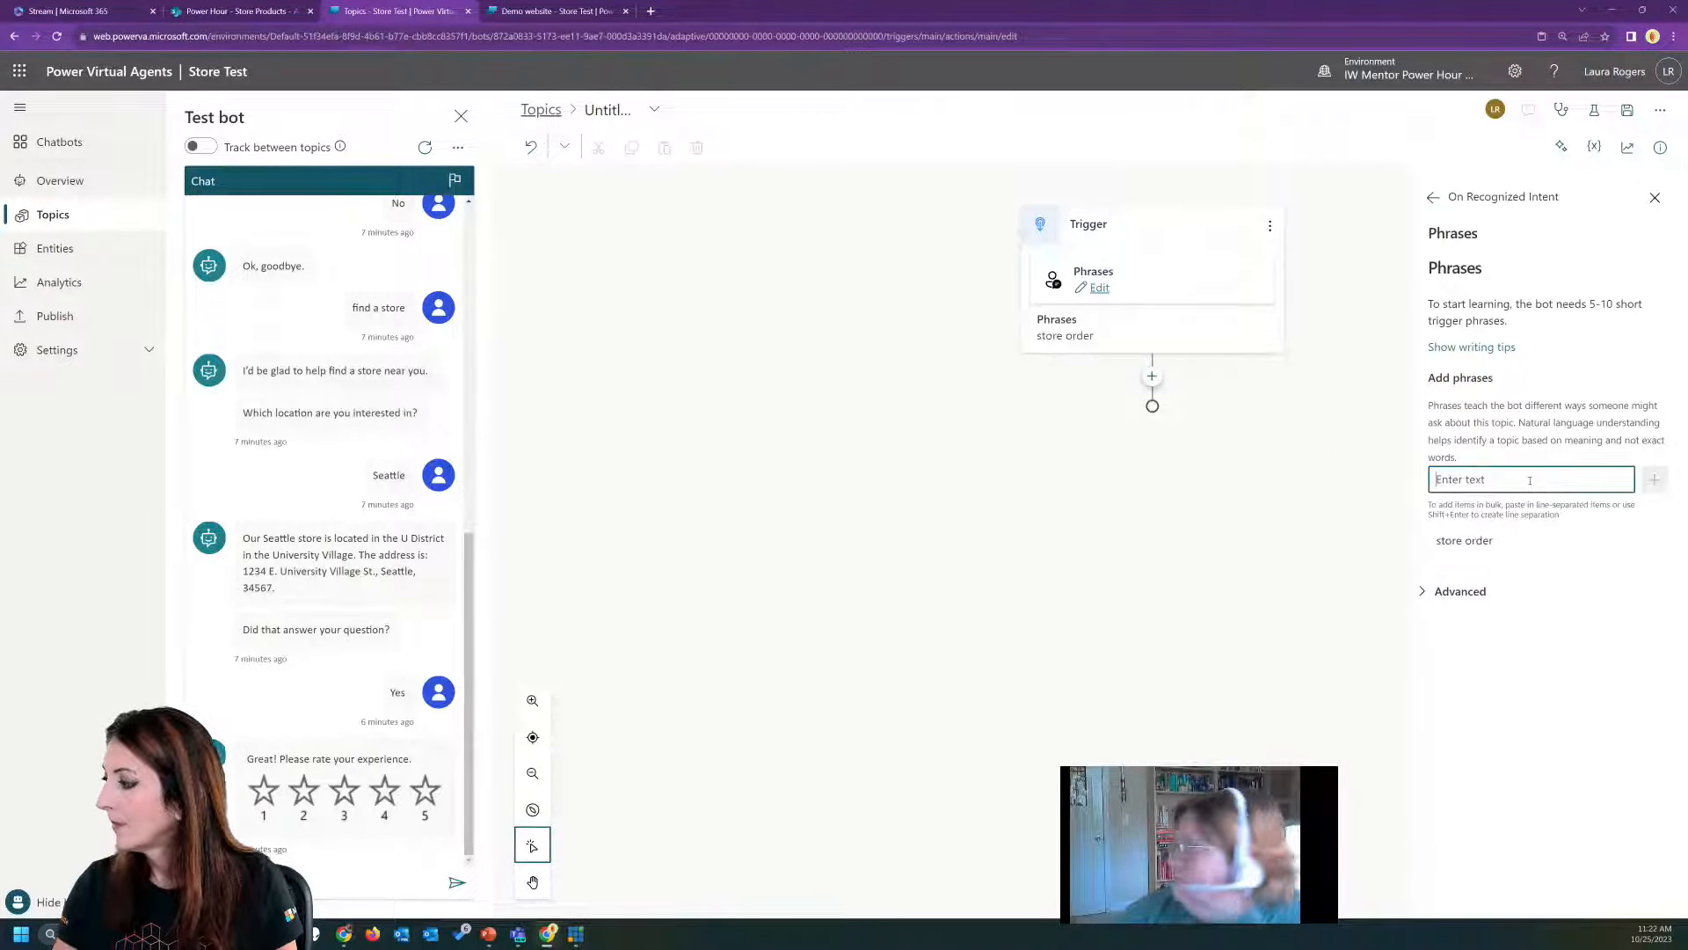
pyautogui.write('company')
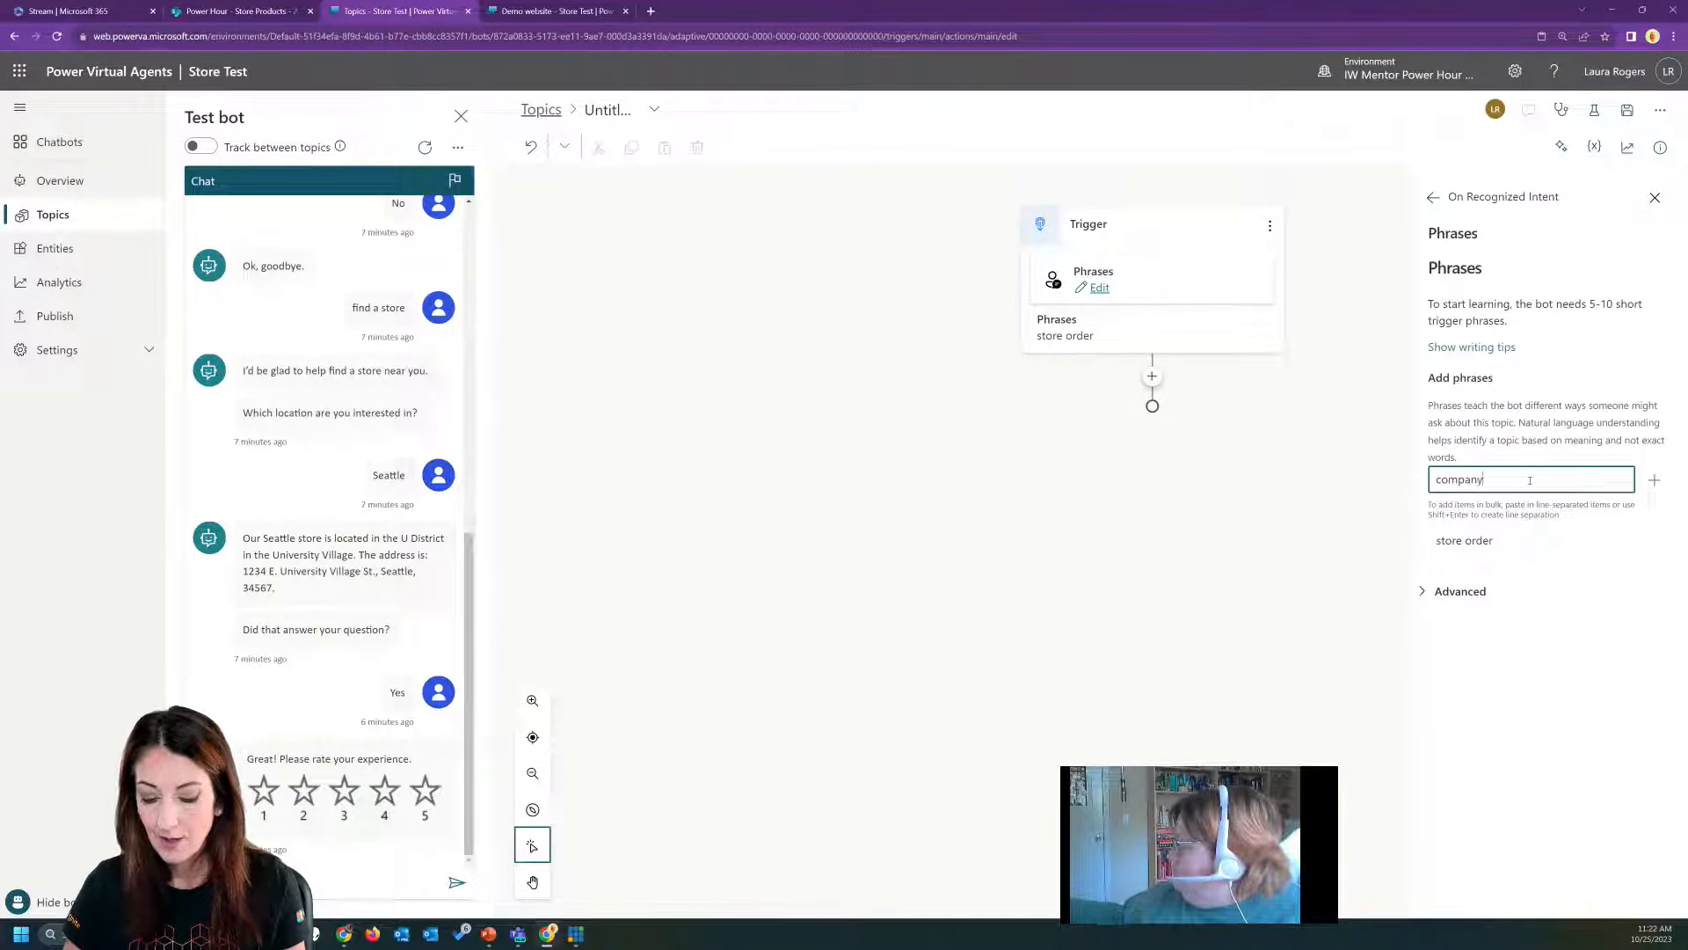
pyautogui.write(' store')
pyautogui.click(1654, 479)
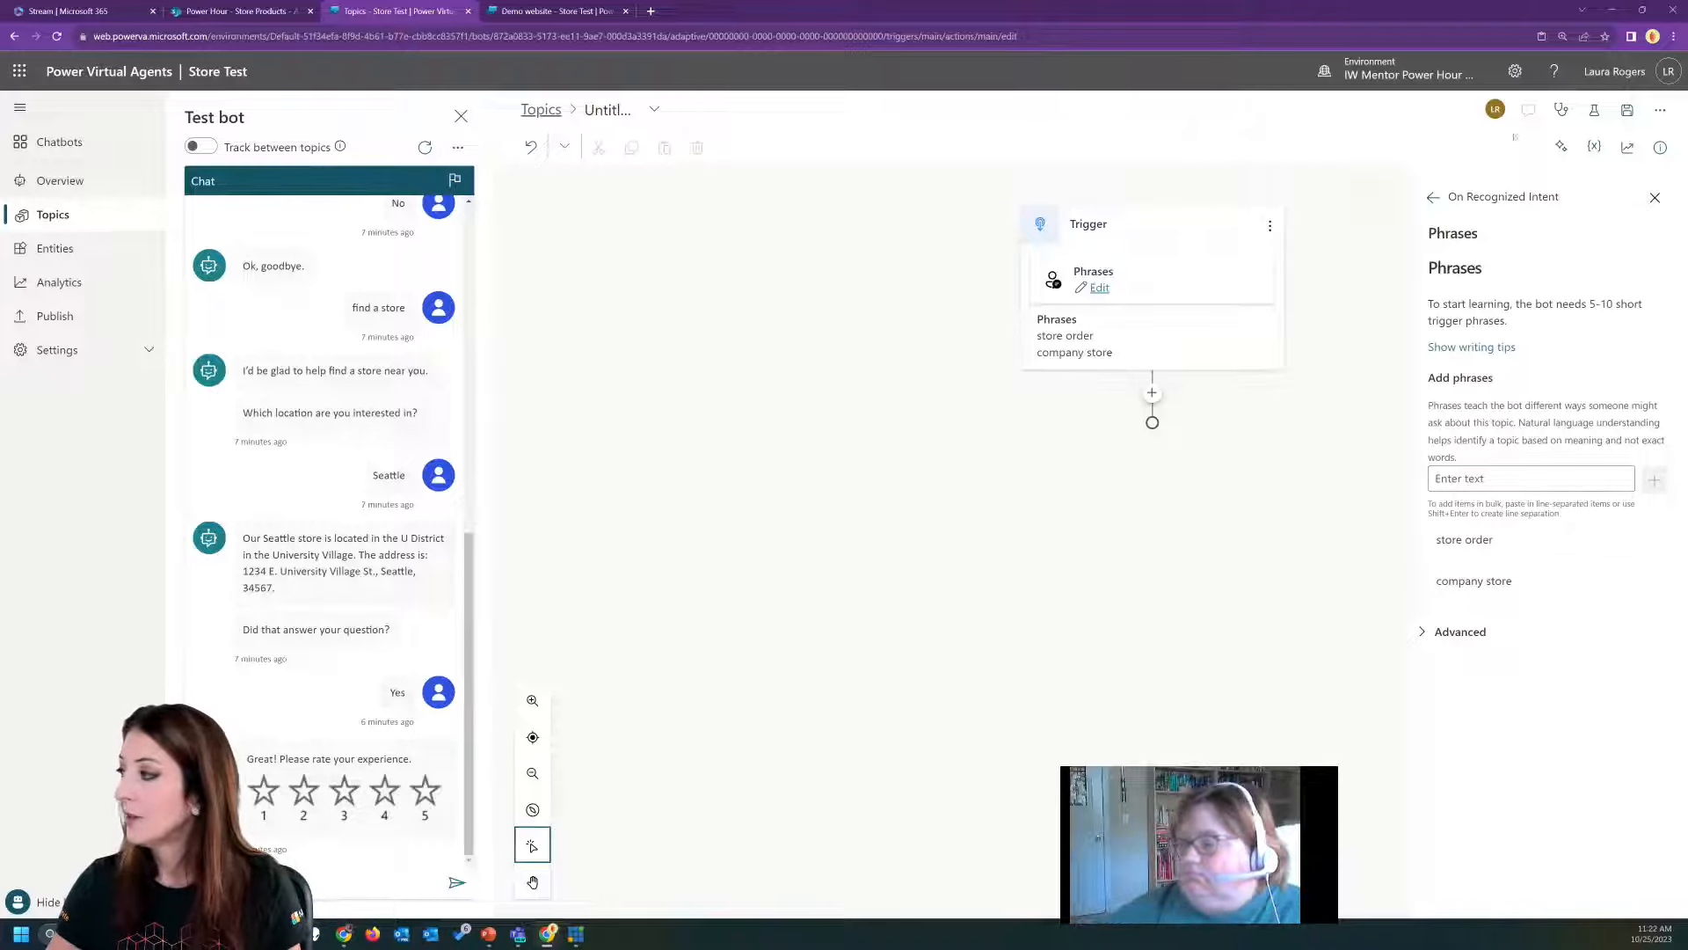
pyautogui.click(1655, 197)
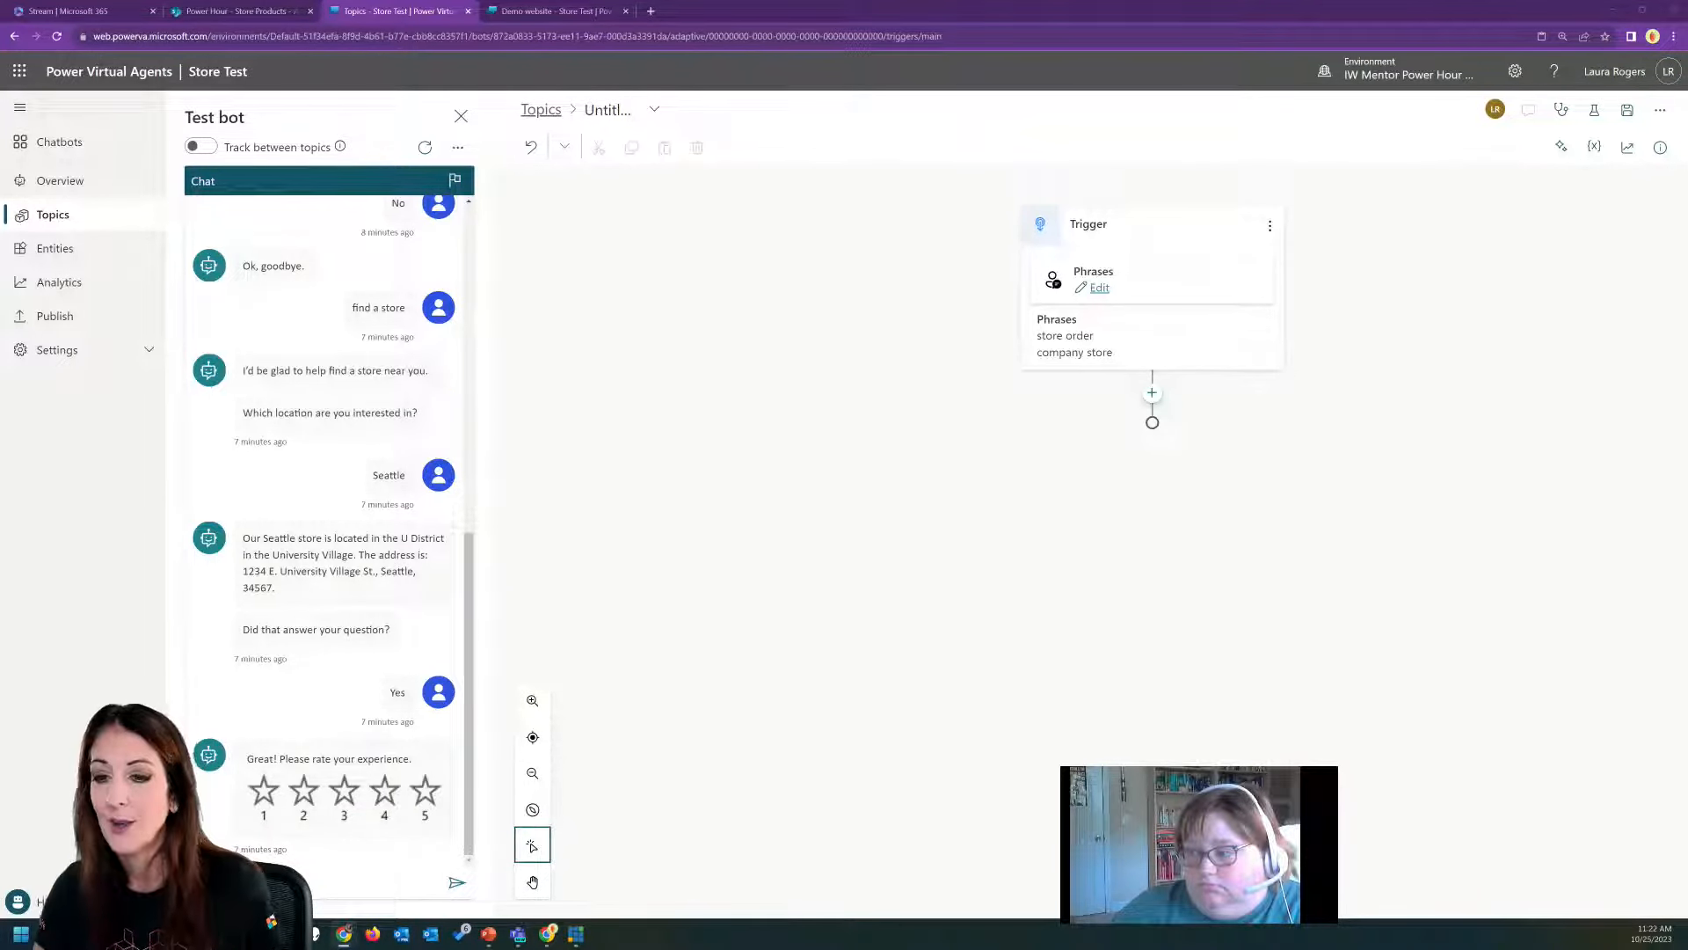
# Add a question node below the trigger with the message "Would you like to order from our company store".
pyautogui.click(1152, 394)
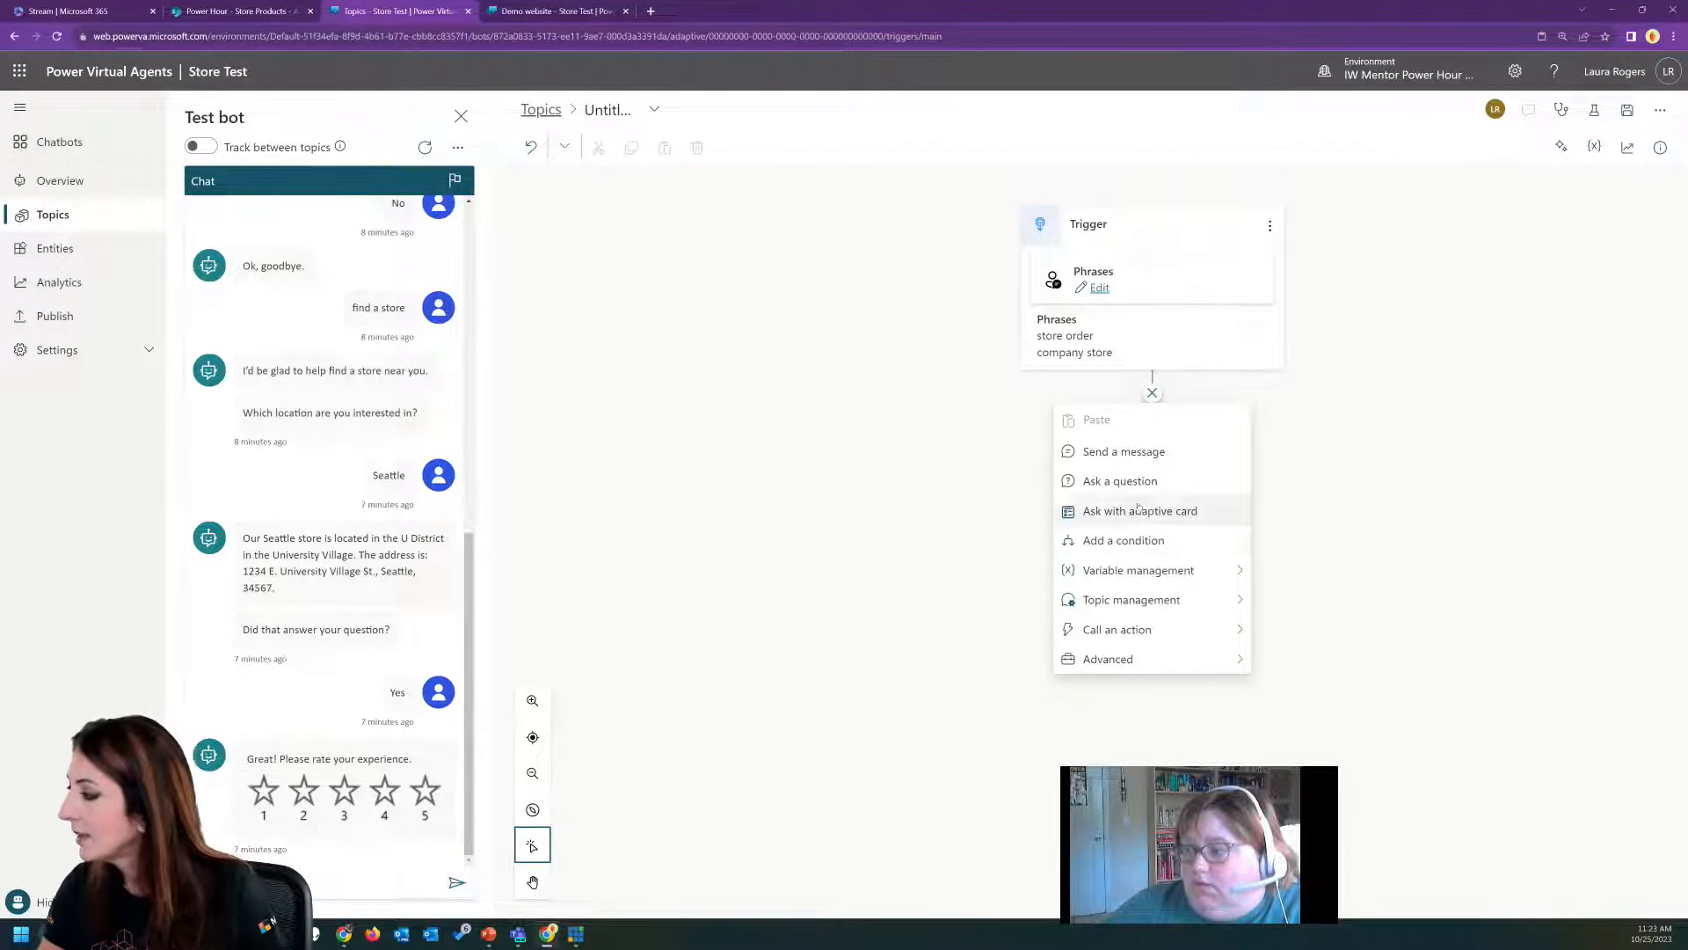
pyautogui.click(1148, 479)
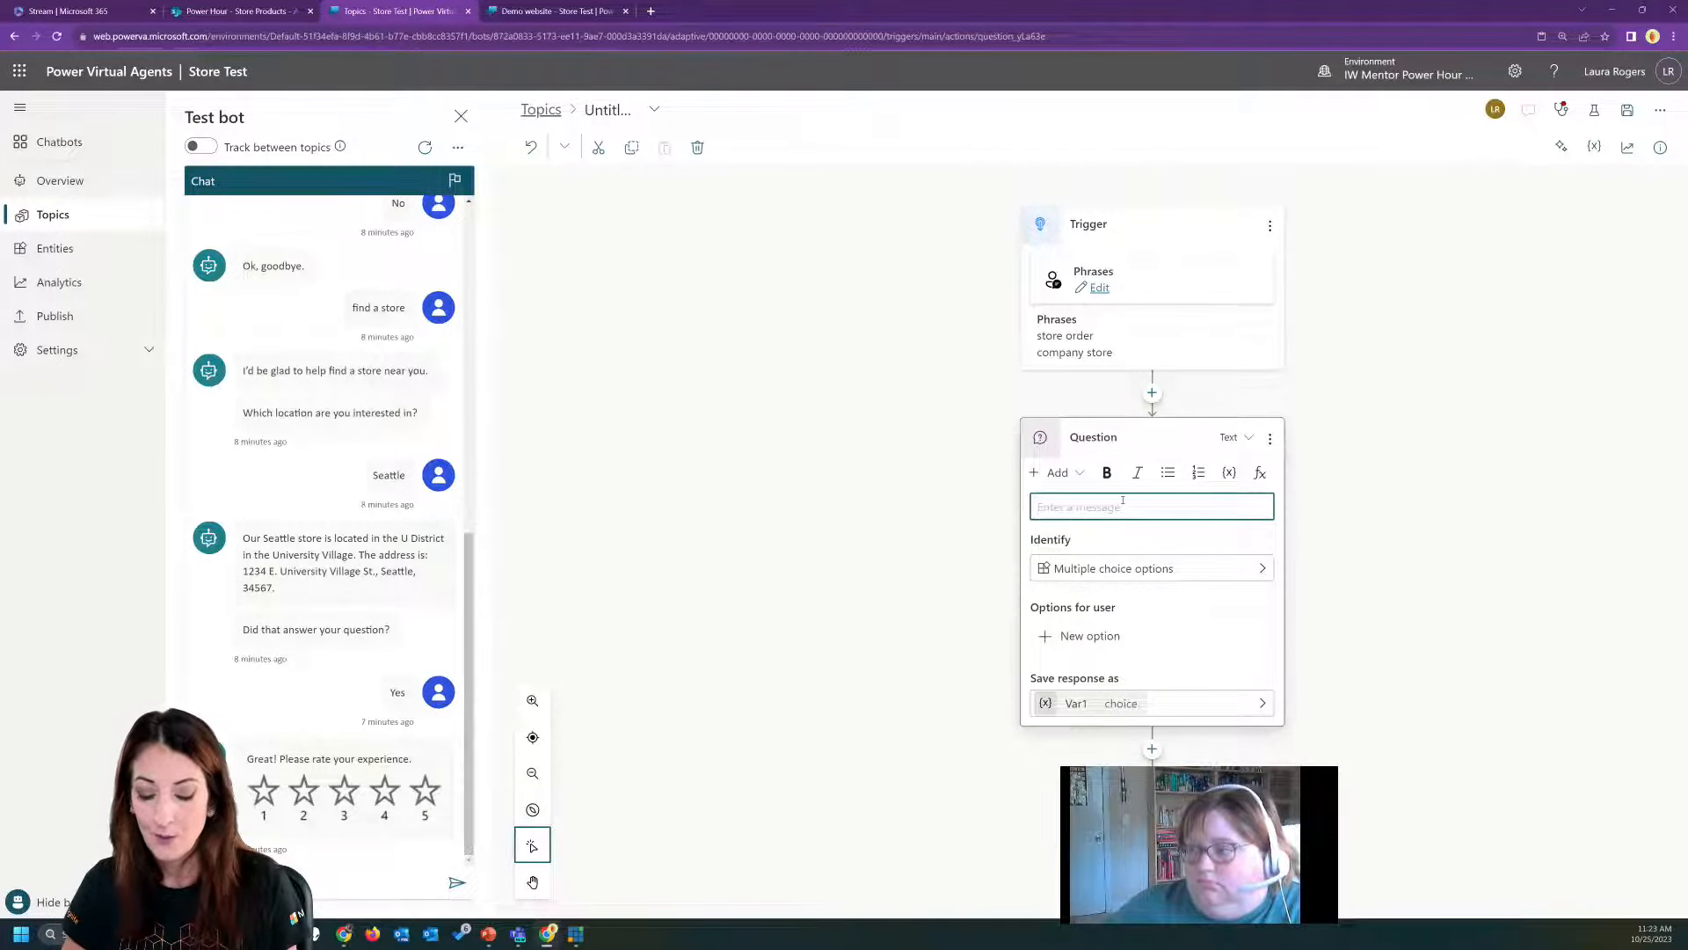
pyautogui.write('Would you ')
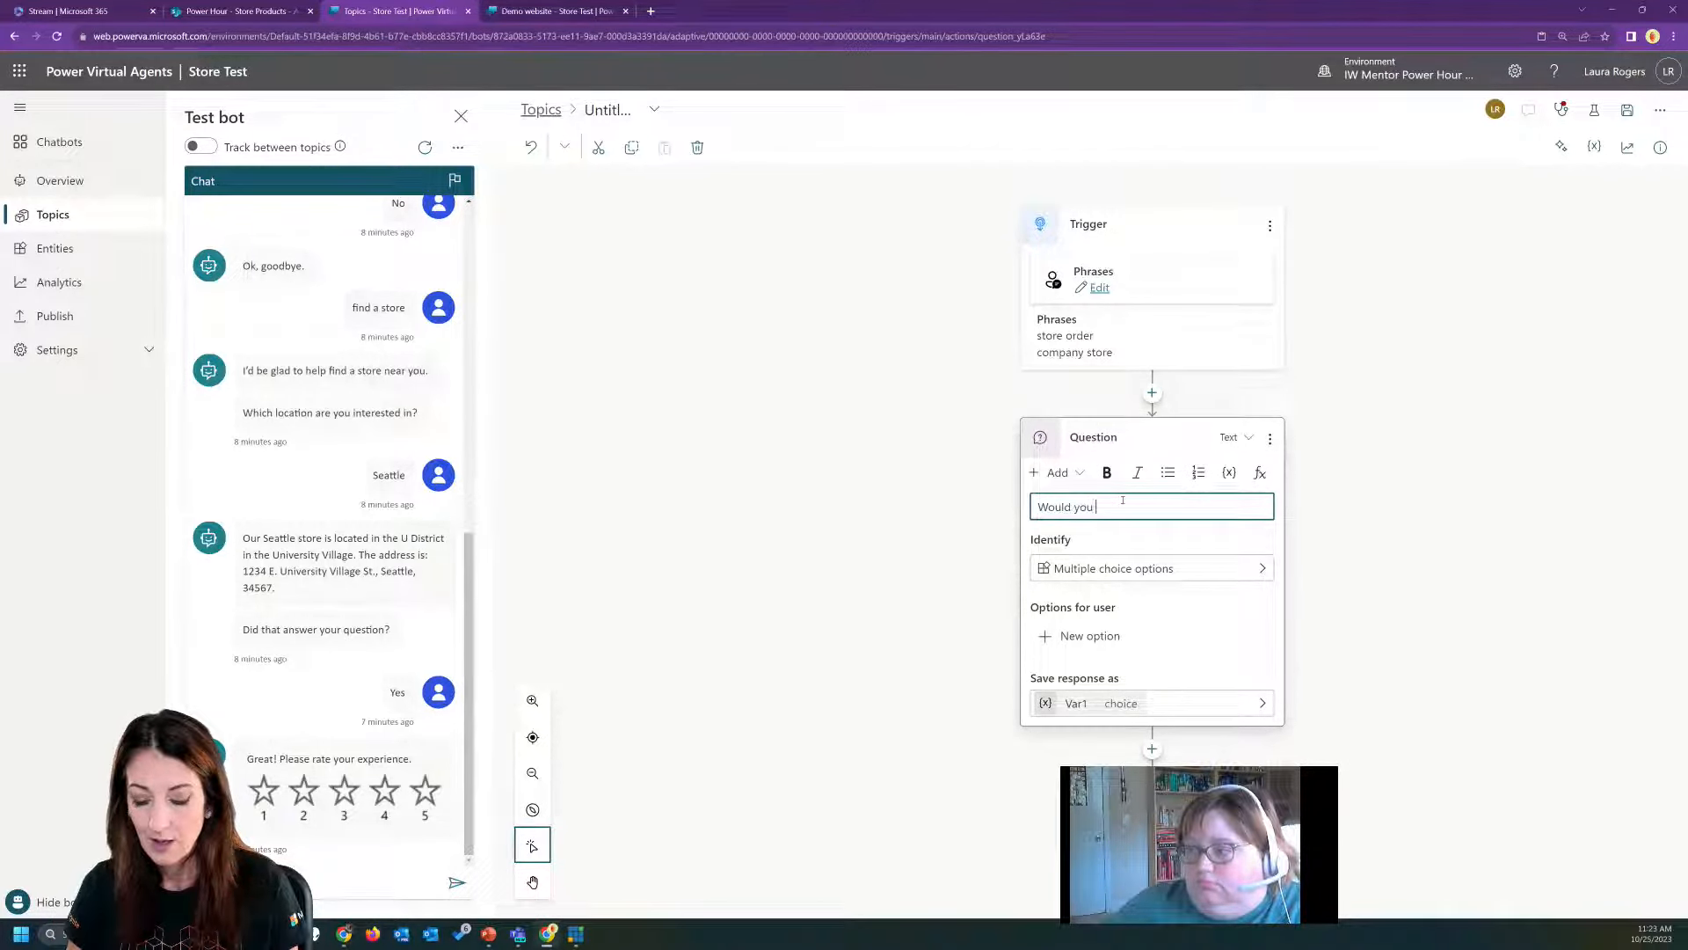
pyautogui.write('like to order from out')
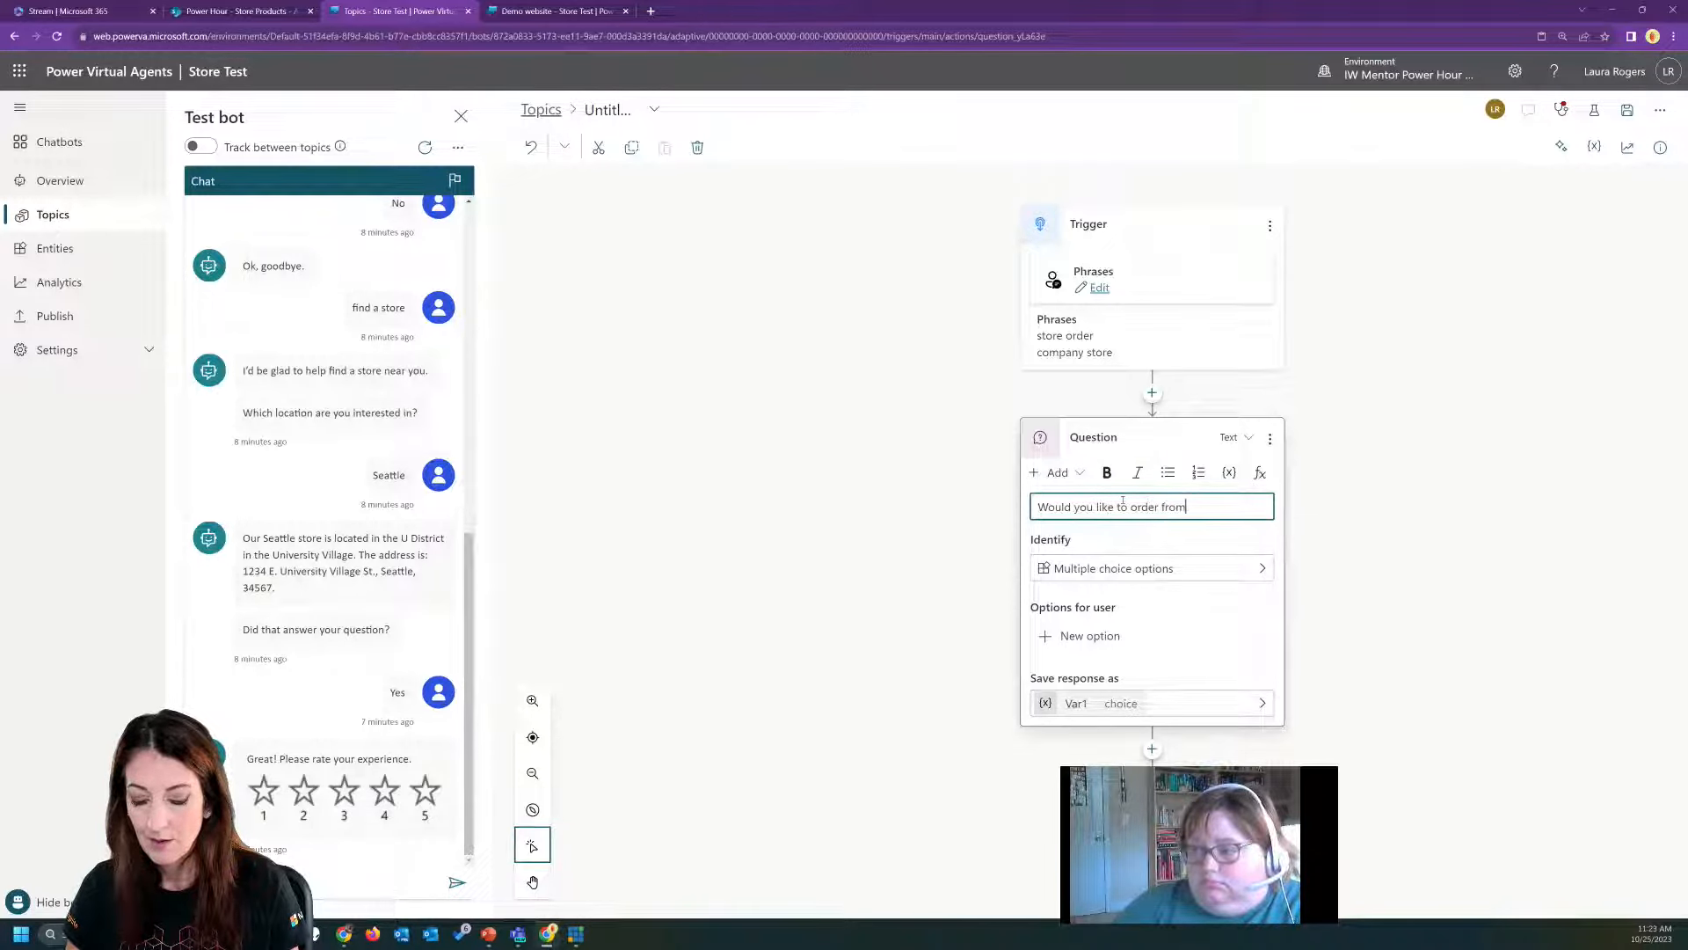
pyautogui.press('BackSpace')
pyautogui.write('r compan')
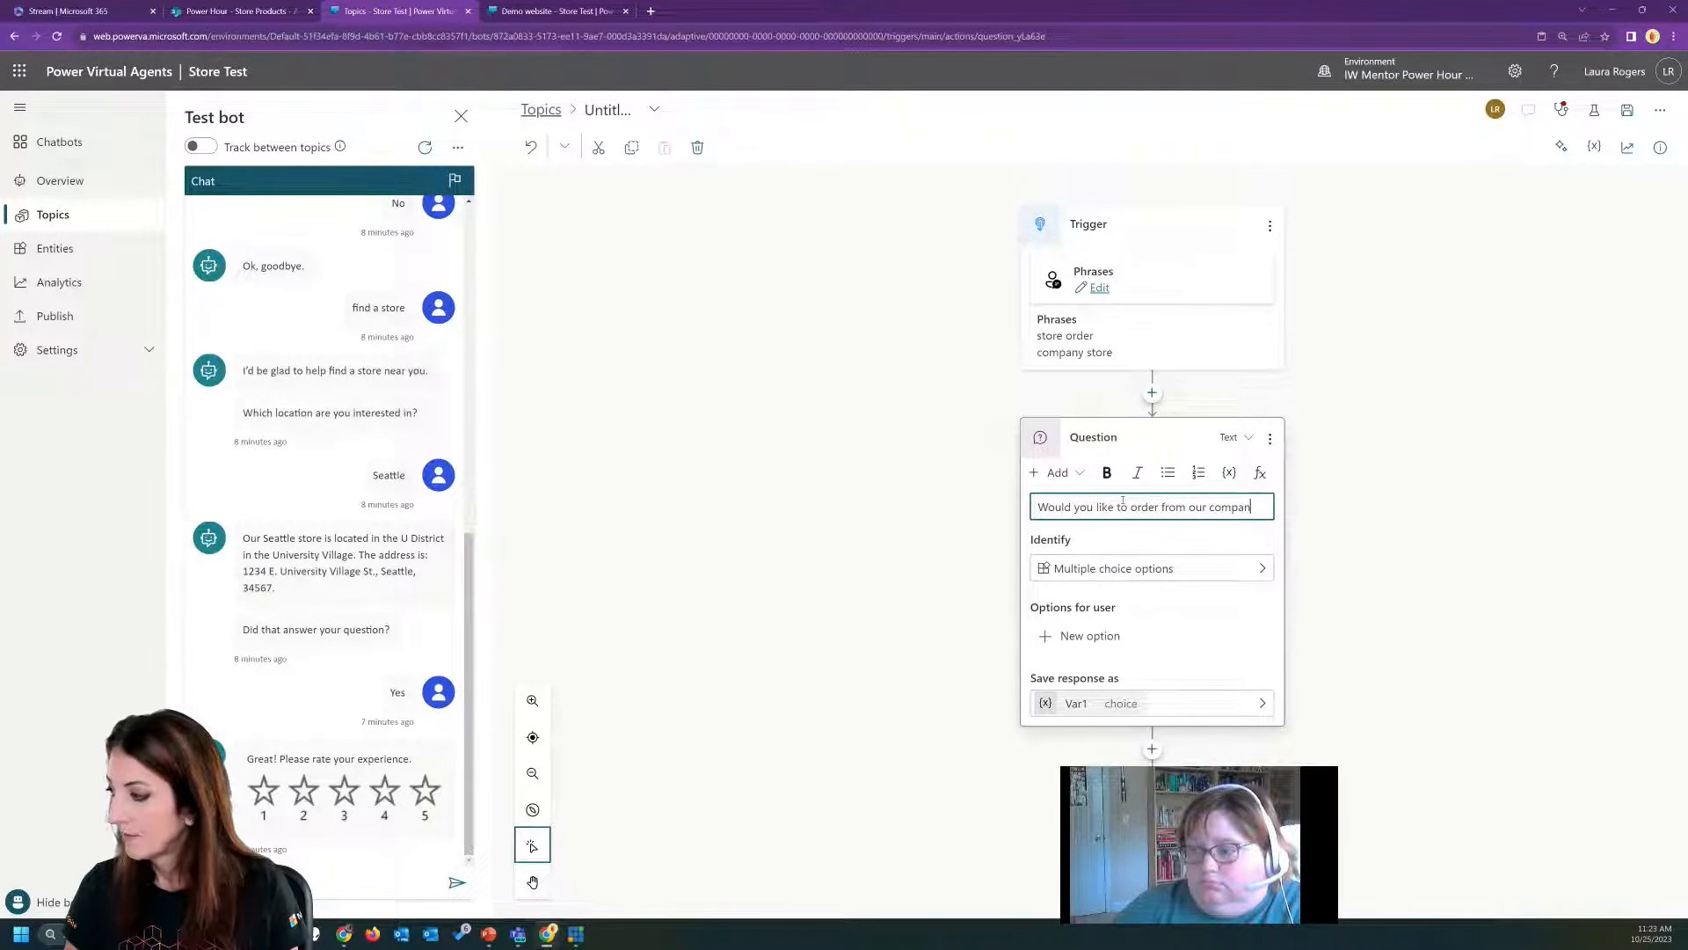
pyautogui.write('y store')
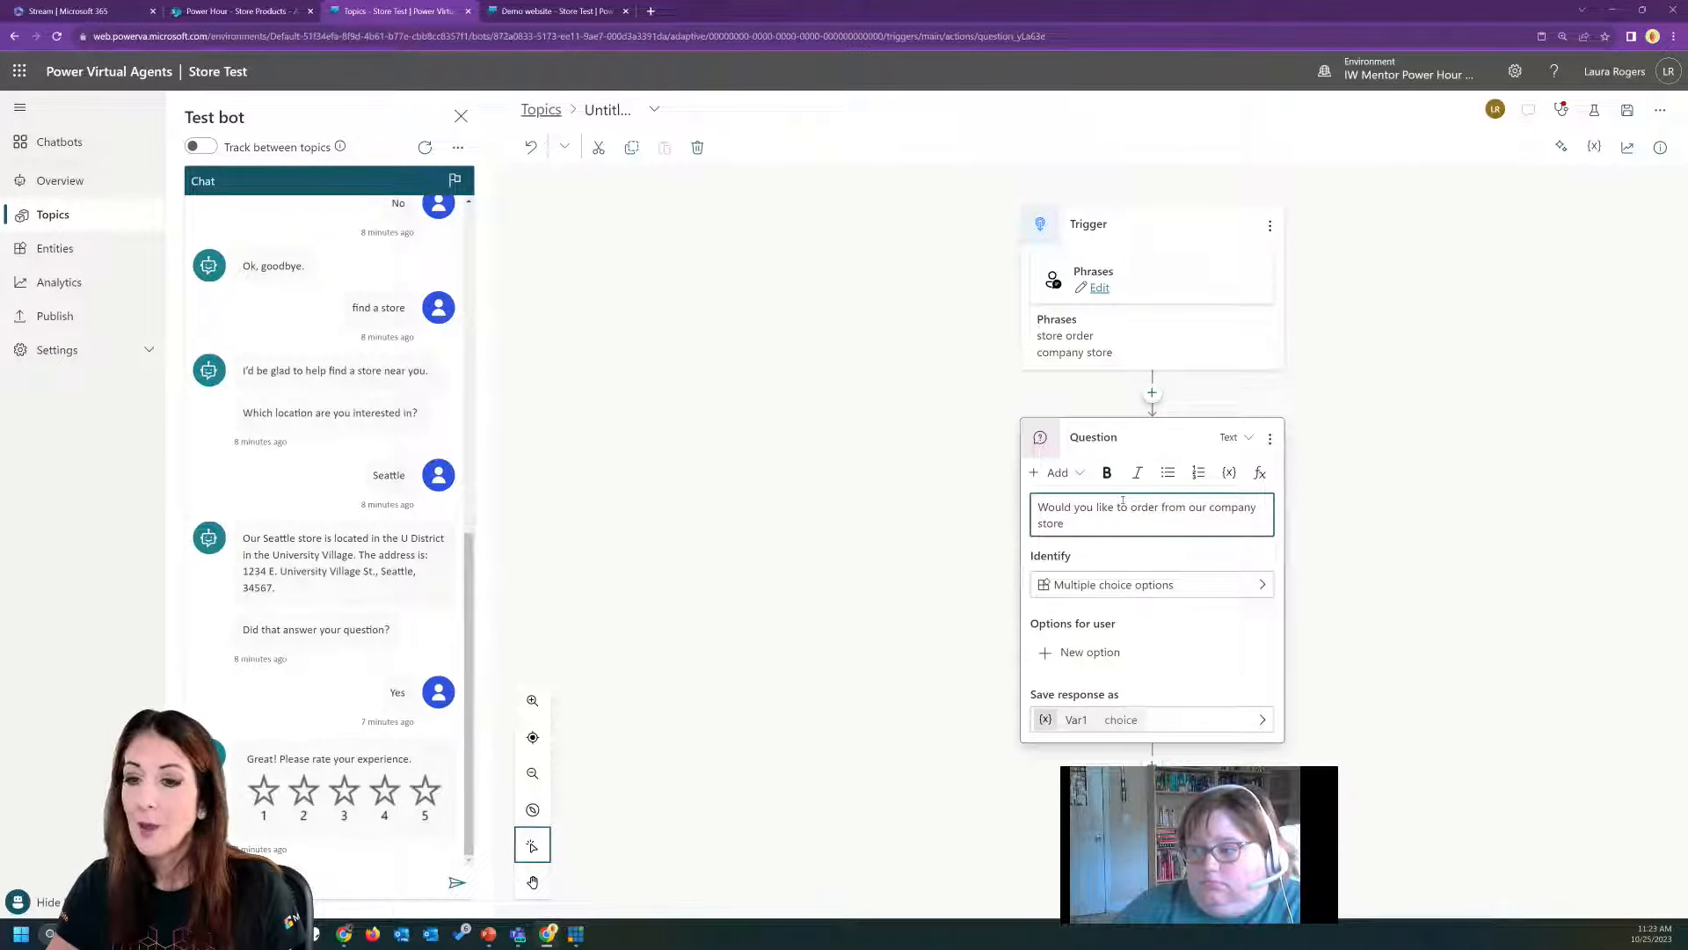
# Set the question to identify the response as a Boolean.
pyautogui.click(1164, 582)
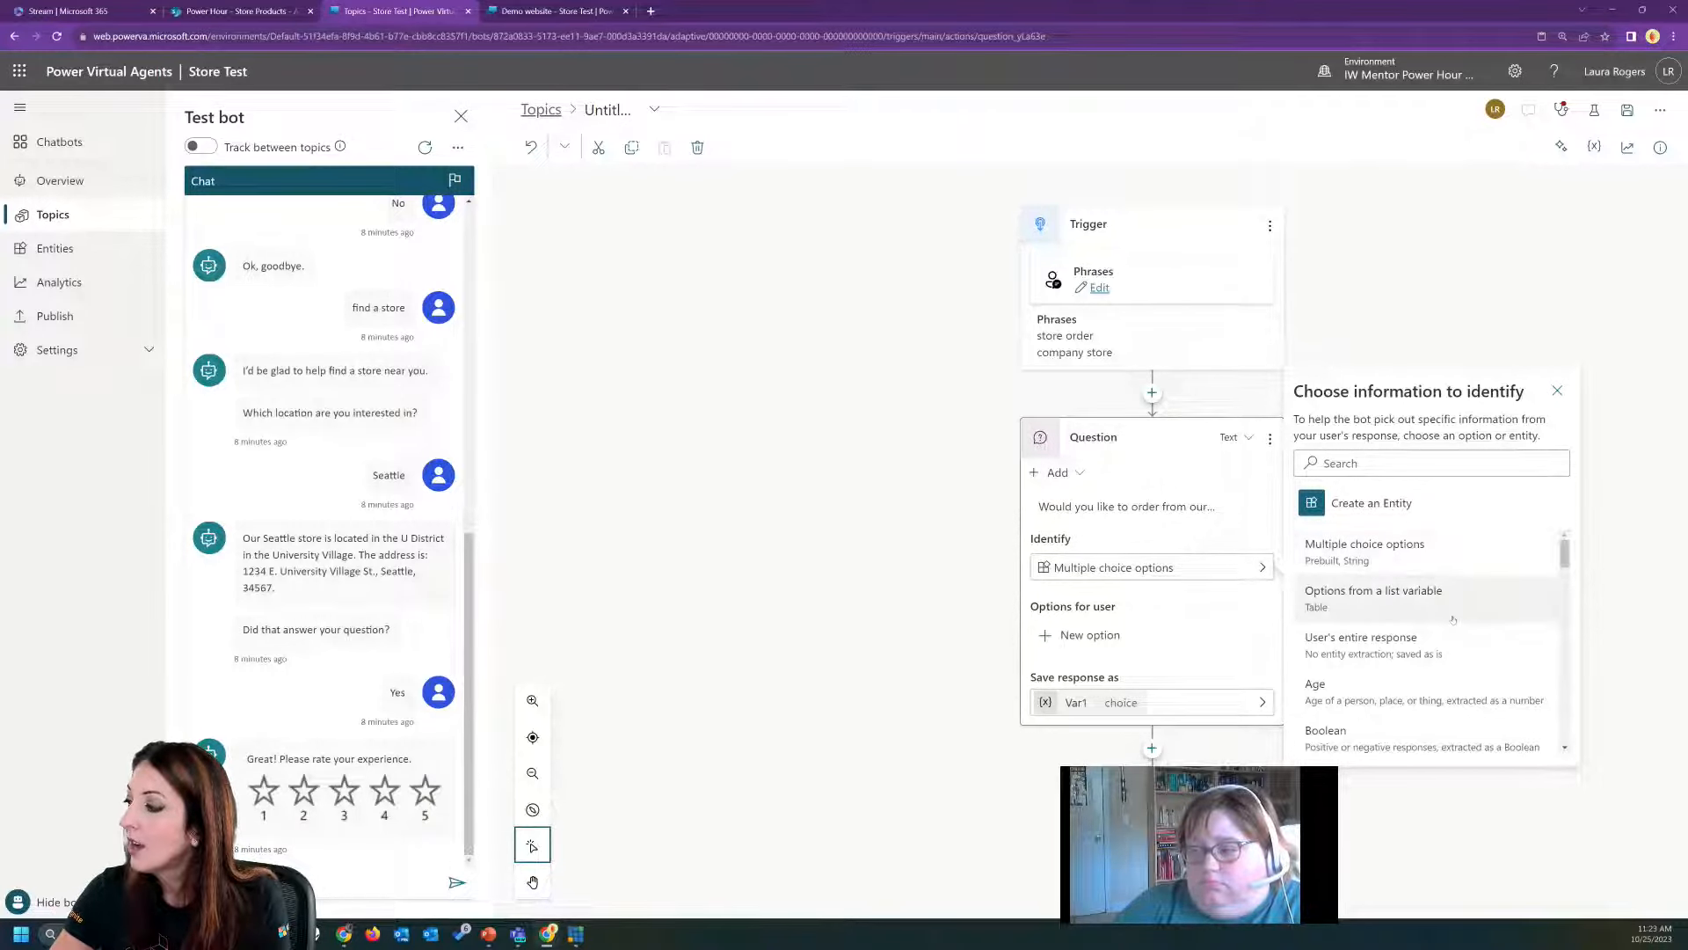
pyautogui.scroll(-2, 1495, 607)
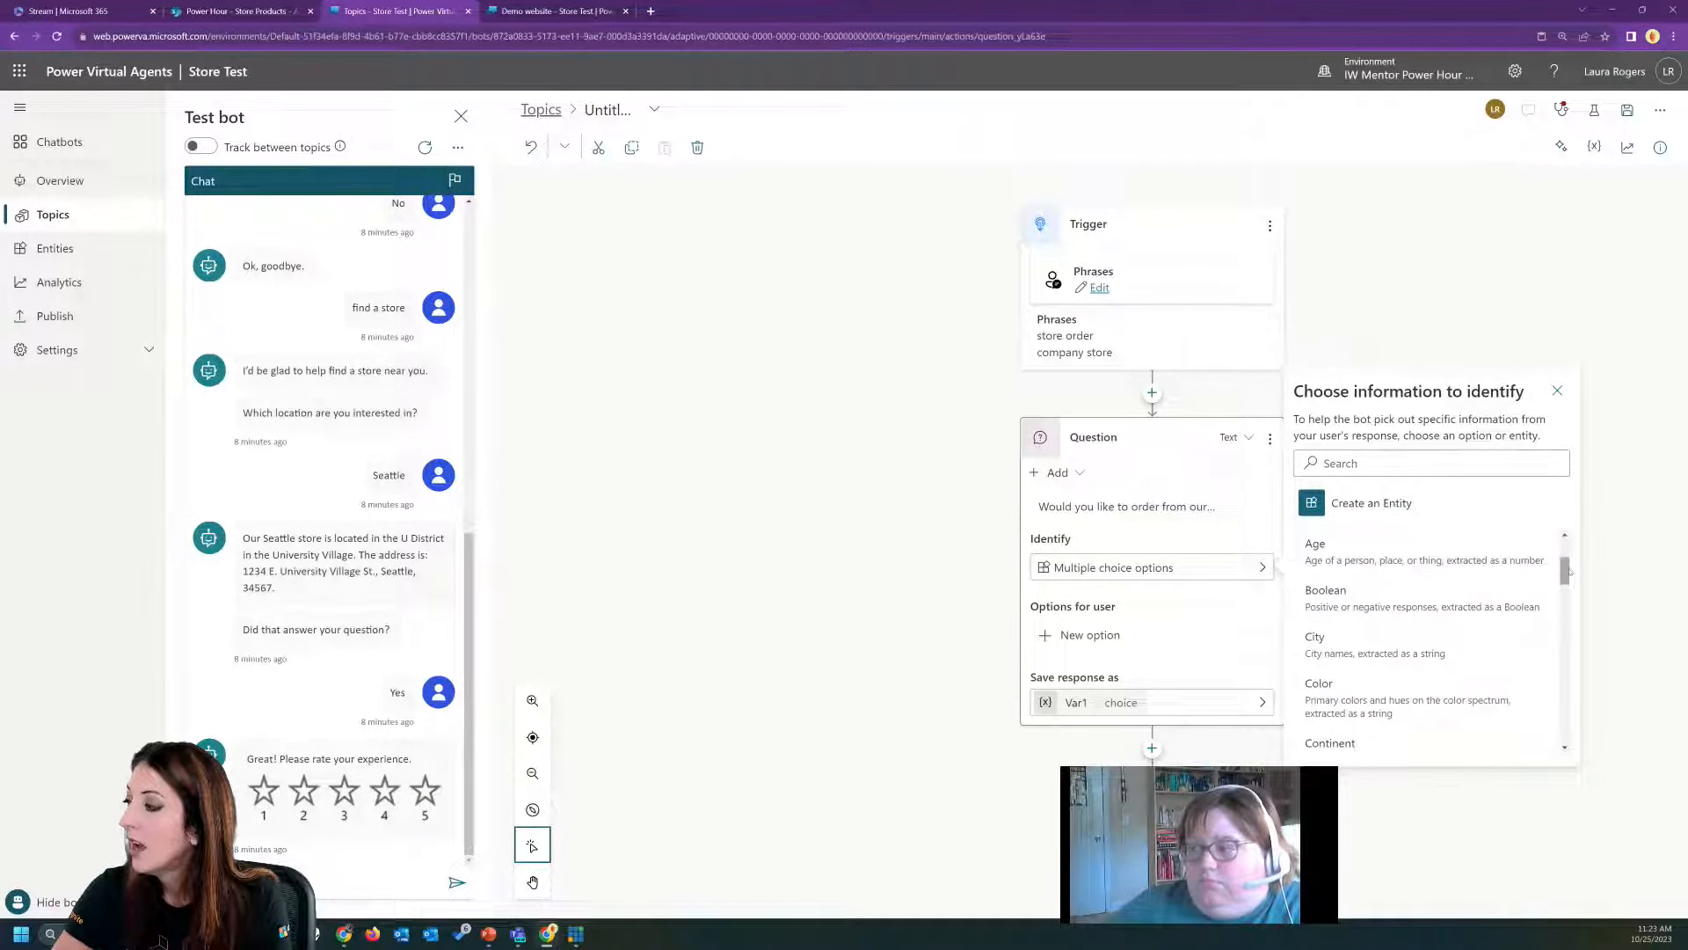
pyautogui.moveTo(1568, 569)
pyautogui.mouseDown()
pyautogui.moveTo(1581, 651)
pyautogui.moveTo(1580, 555)
pyautogui.mouseUp()
pyautogui.scroll(-2, 1398, 568)
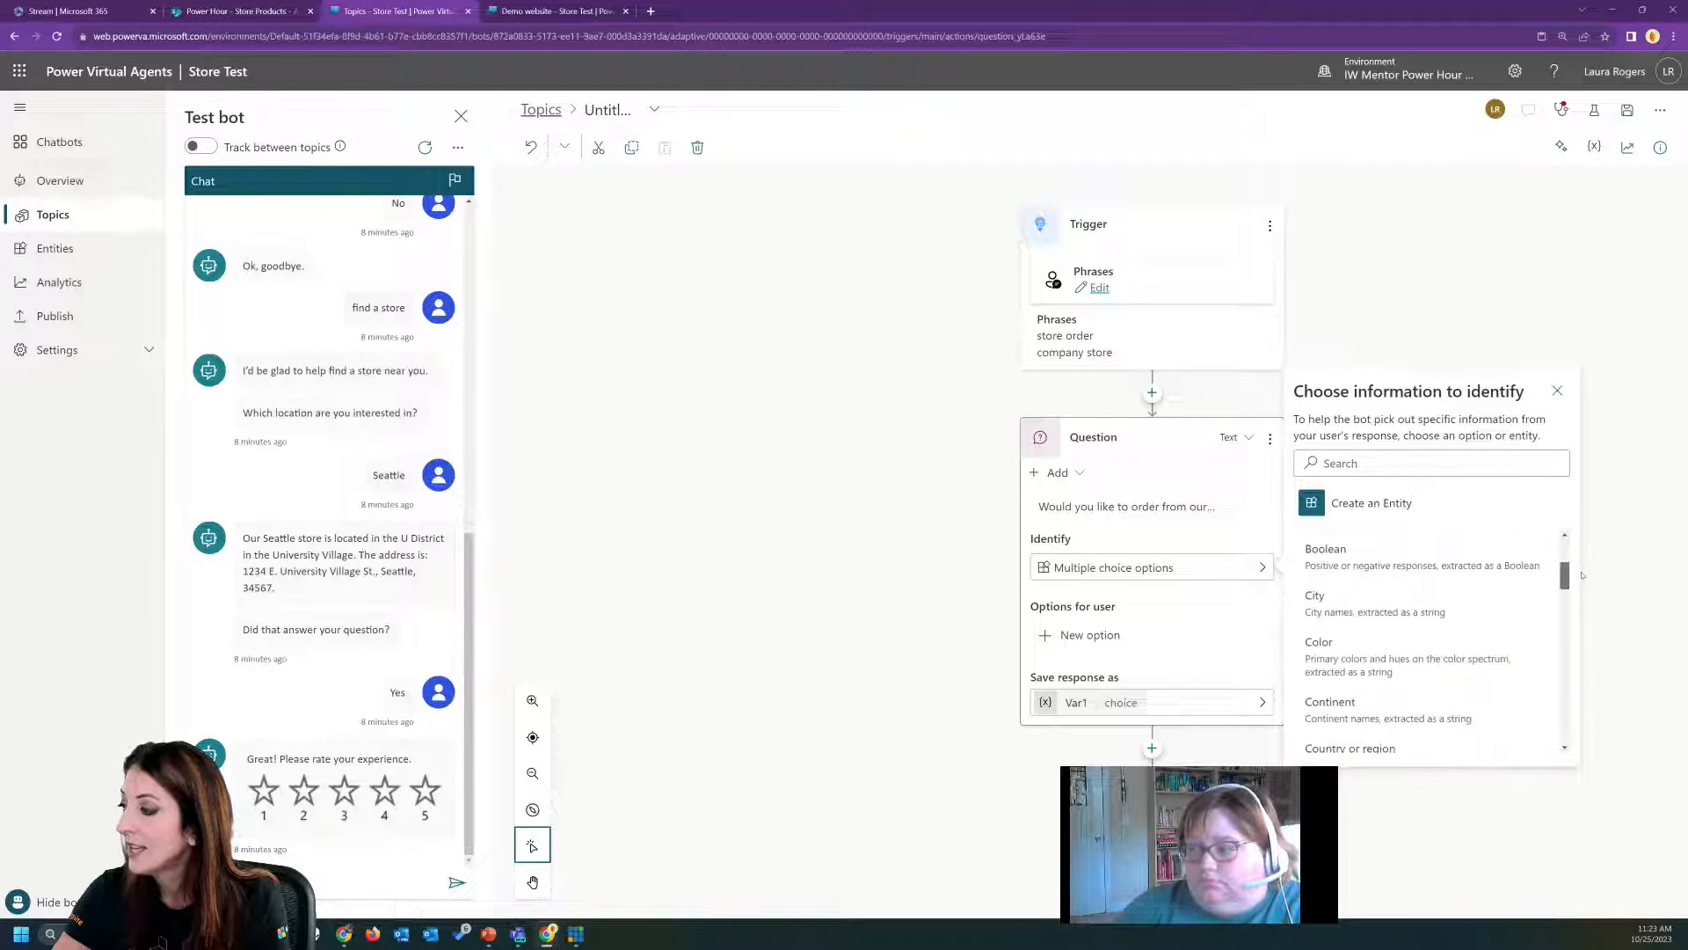
pyautogui.click(1395, 567)
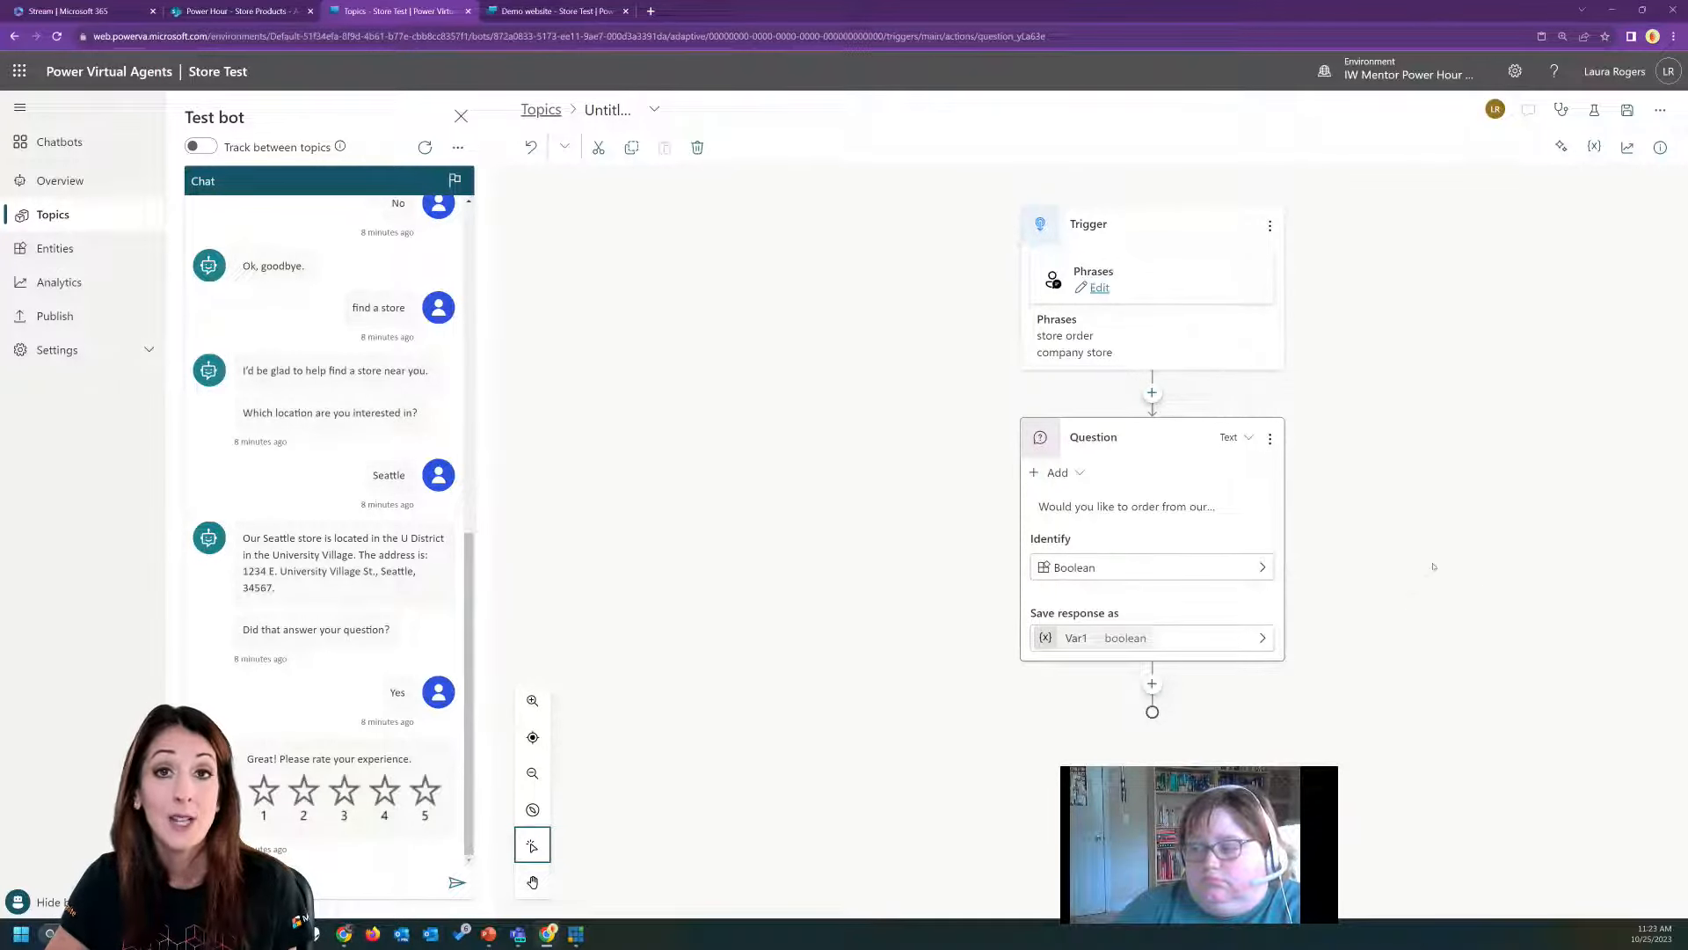
# Rename the question's response variable to varStoreOrderBoolean.
pyautogui.click(1075, 639)
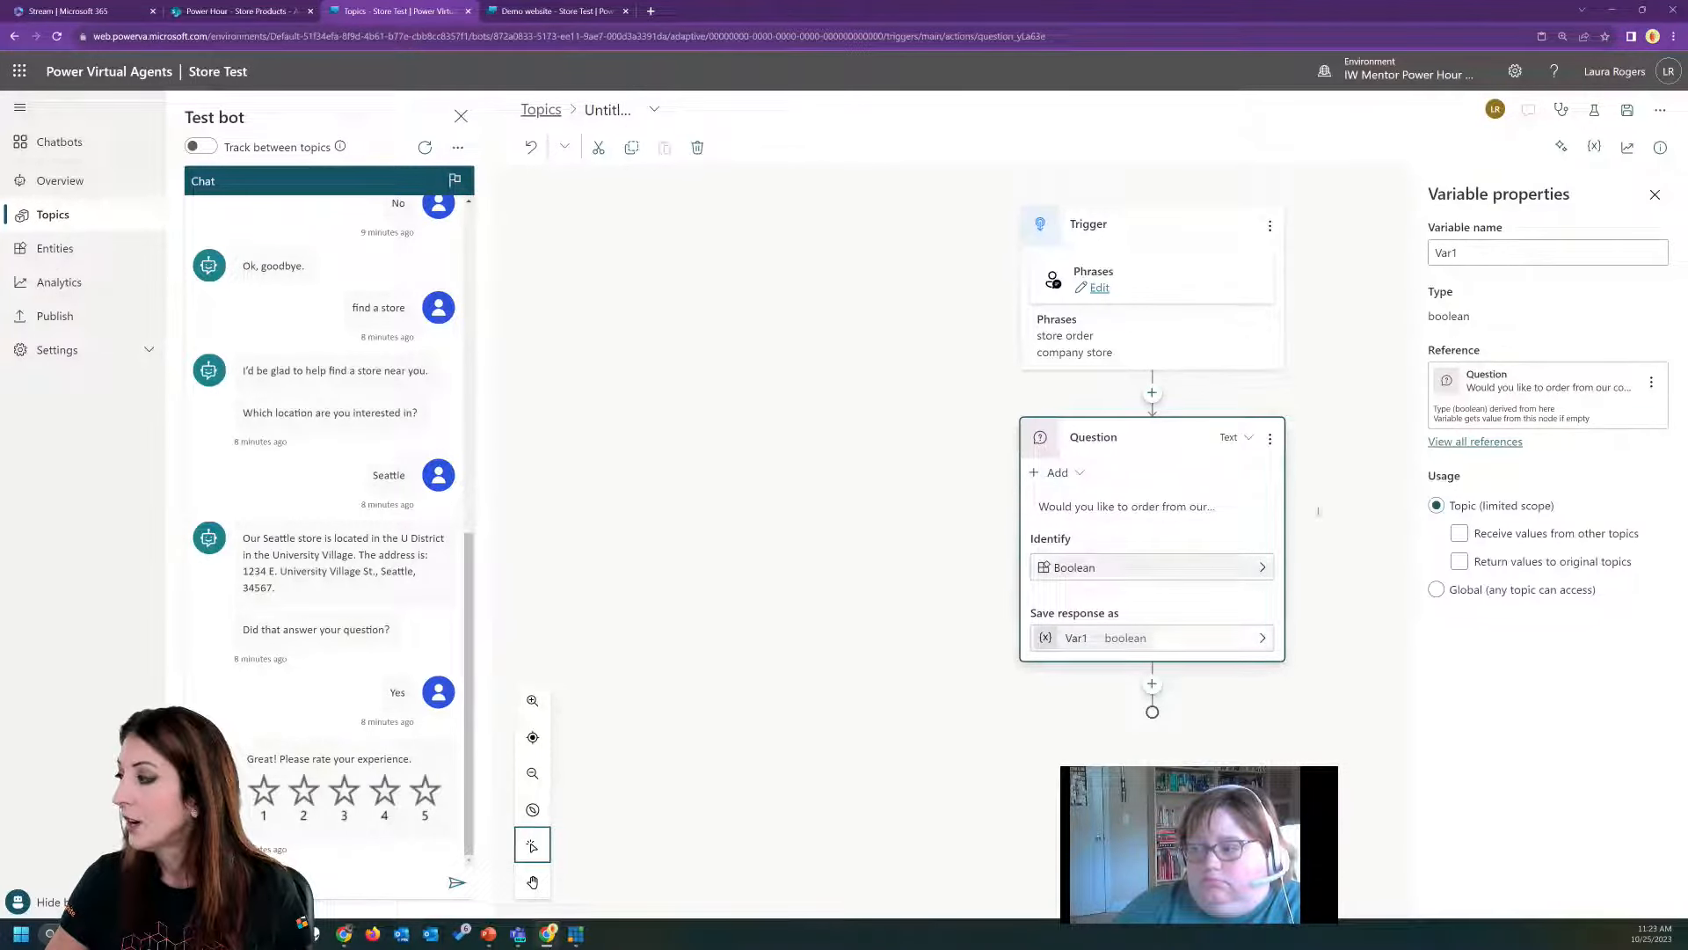
pyautogui.moveTo(1466, 251); pyautogui.dragTo(1431, 252)
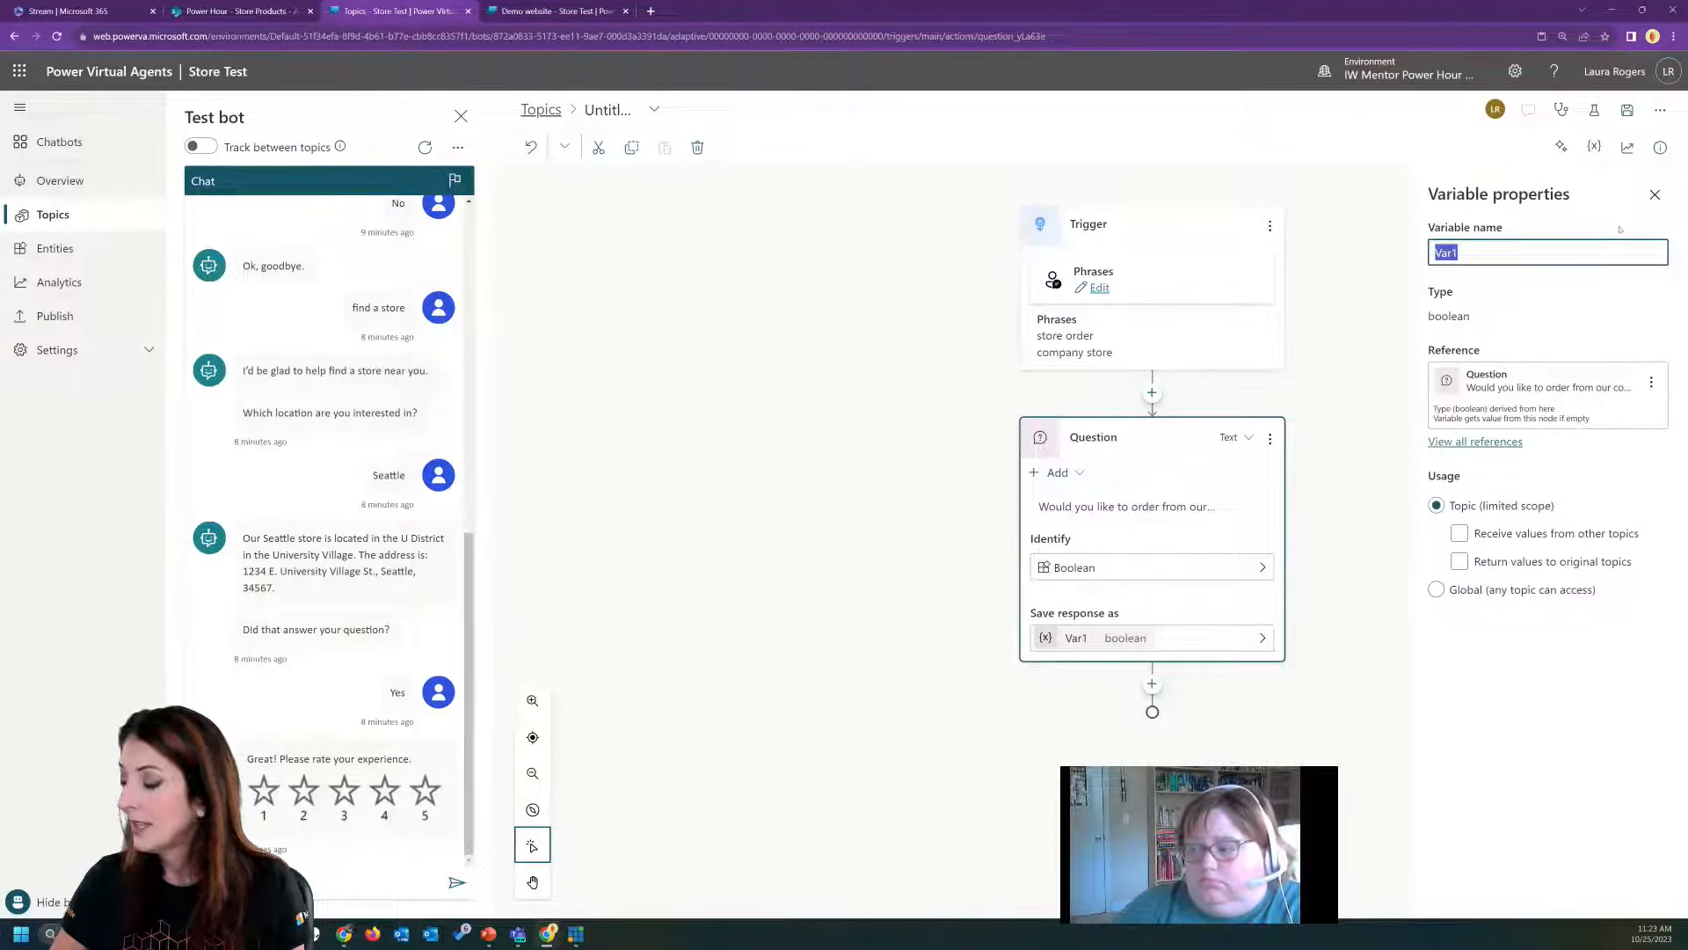
pyautogui.write('varStore')
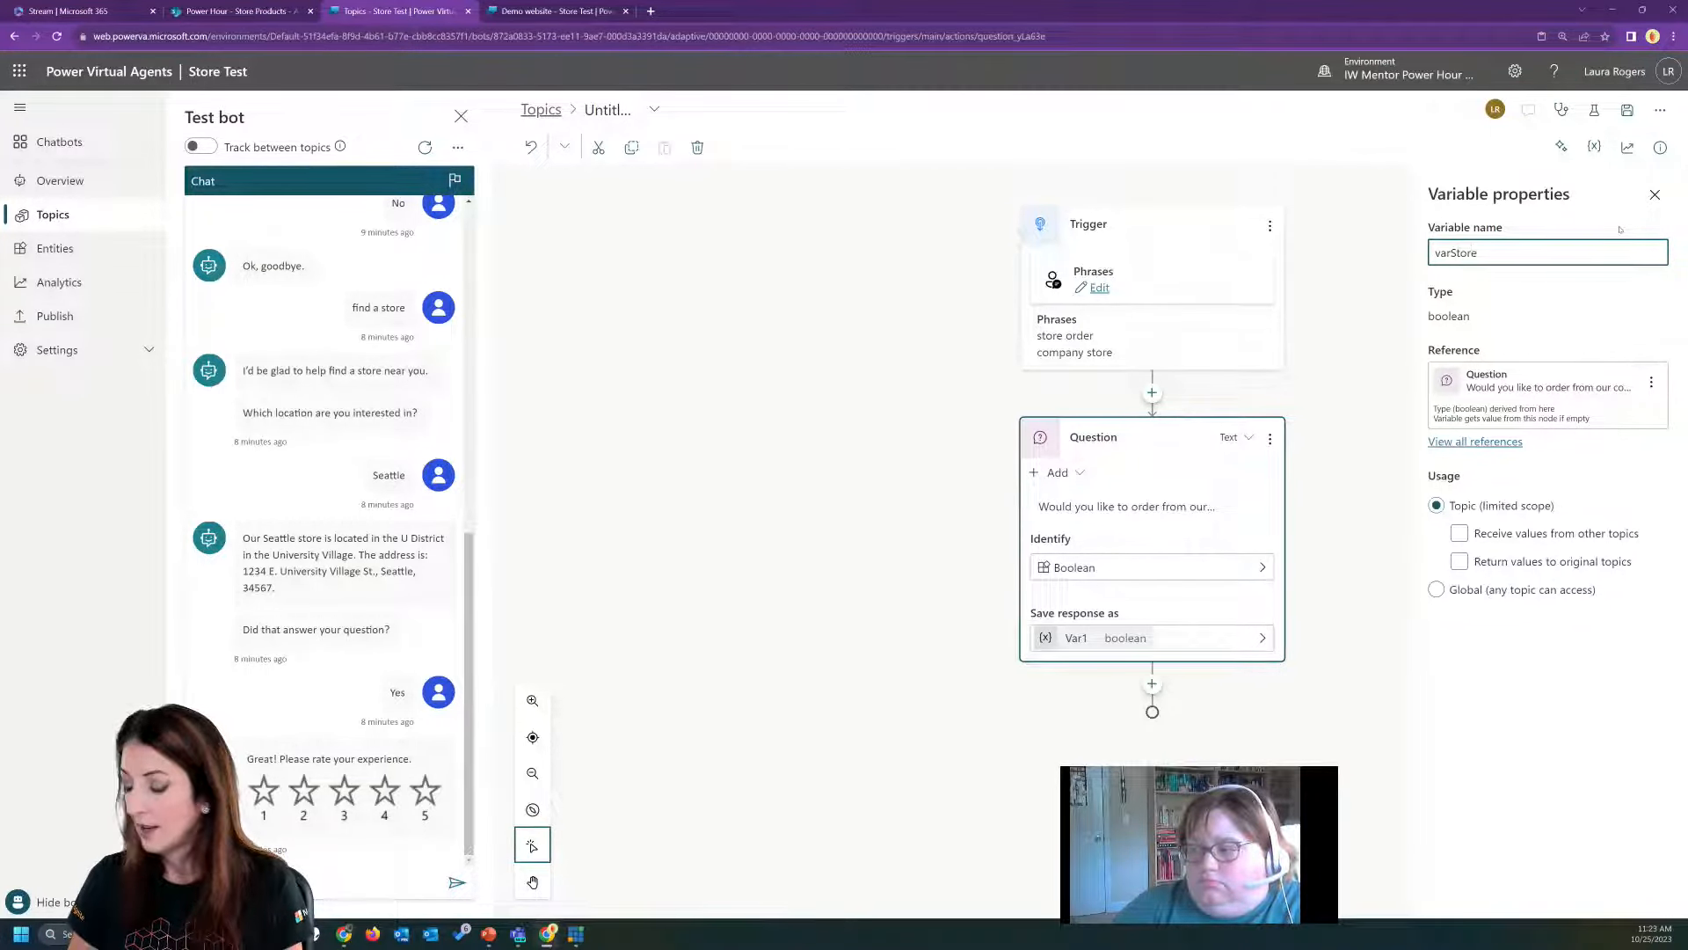
pyautogui.write('Order')
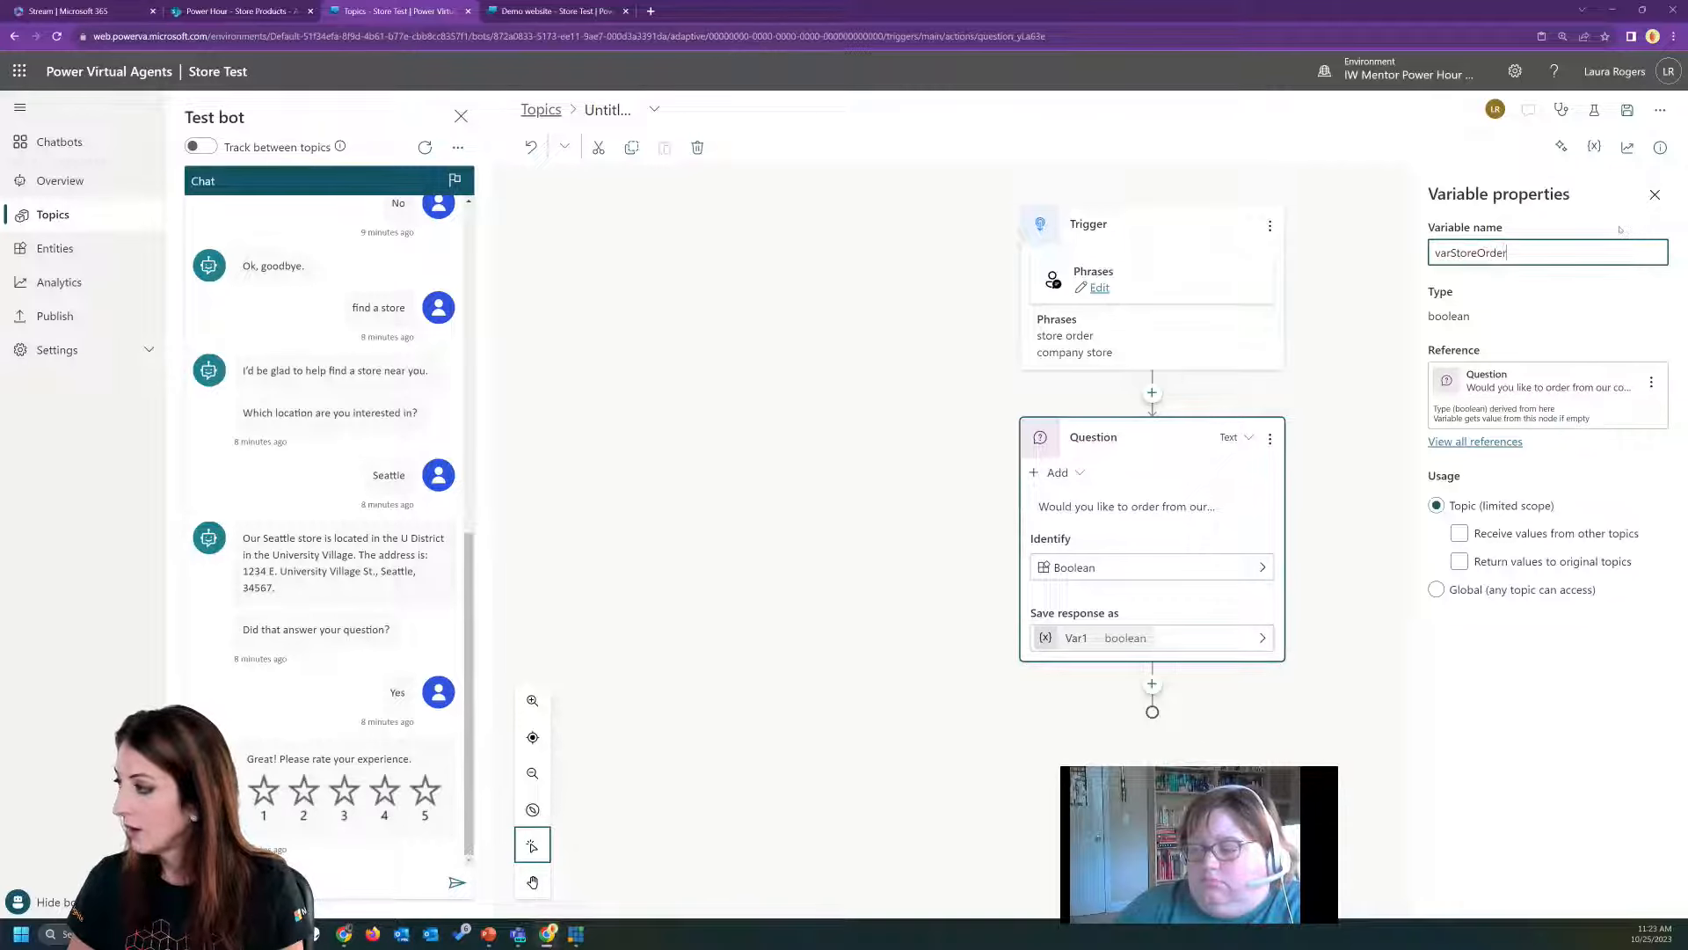
pyautogui.write('Boolean')
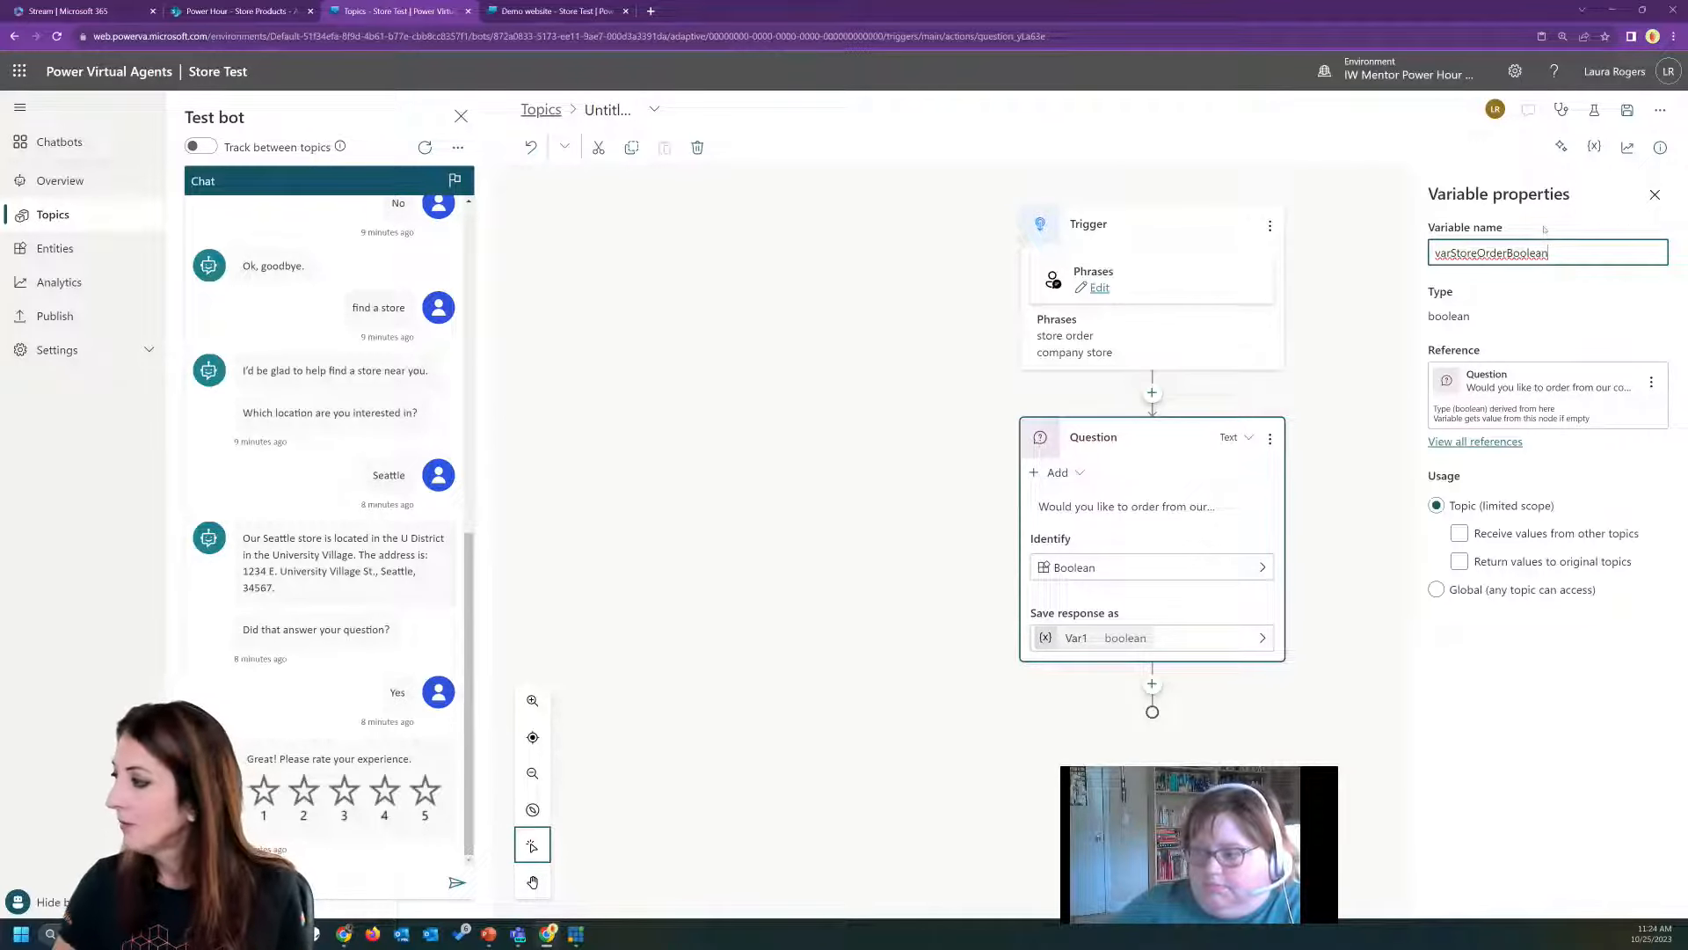
pyautogui.click(1566, 295)
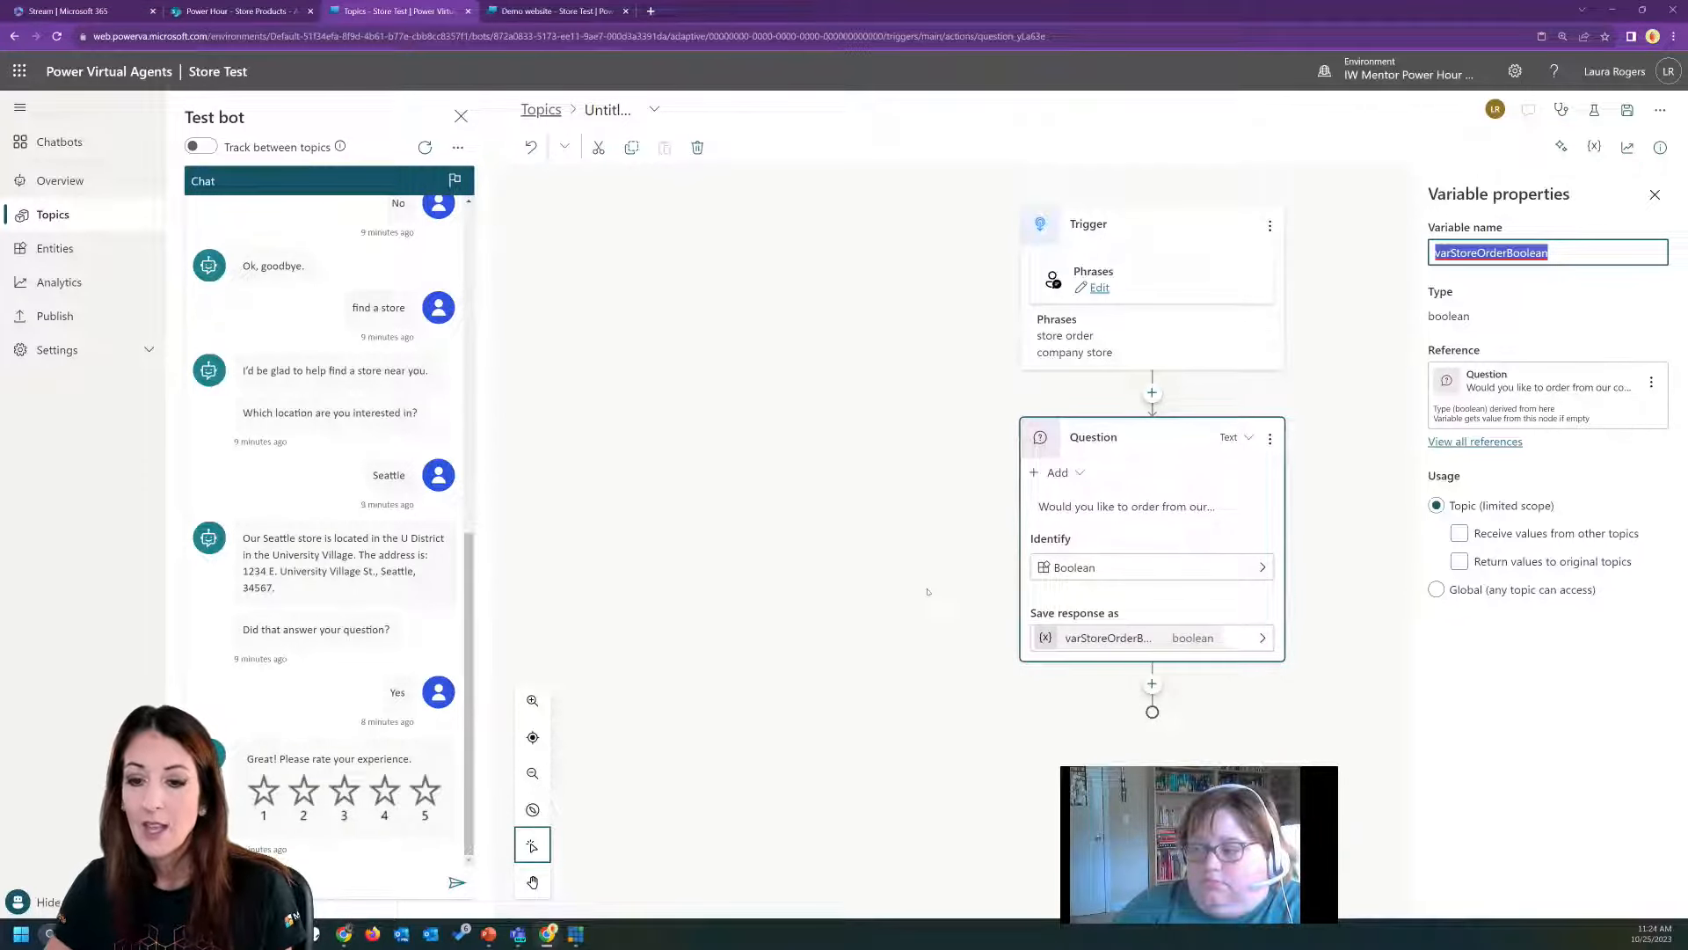
# Add a condition node below the question about ordering from the company store.
pyautogui.click(1152, 684)
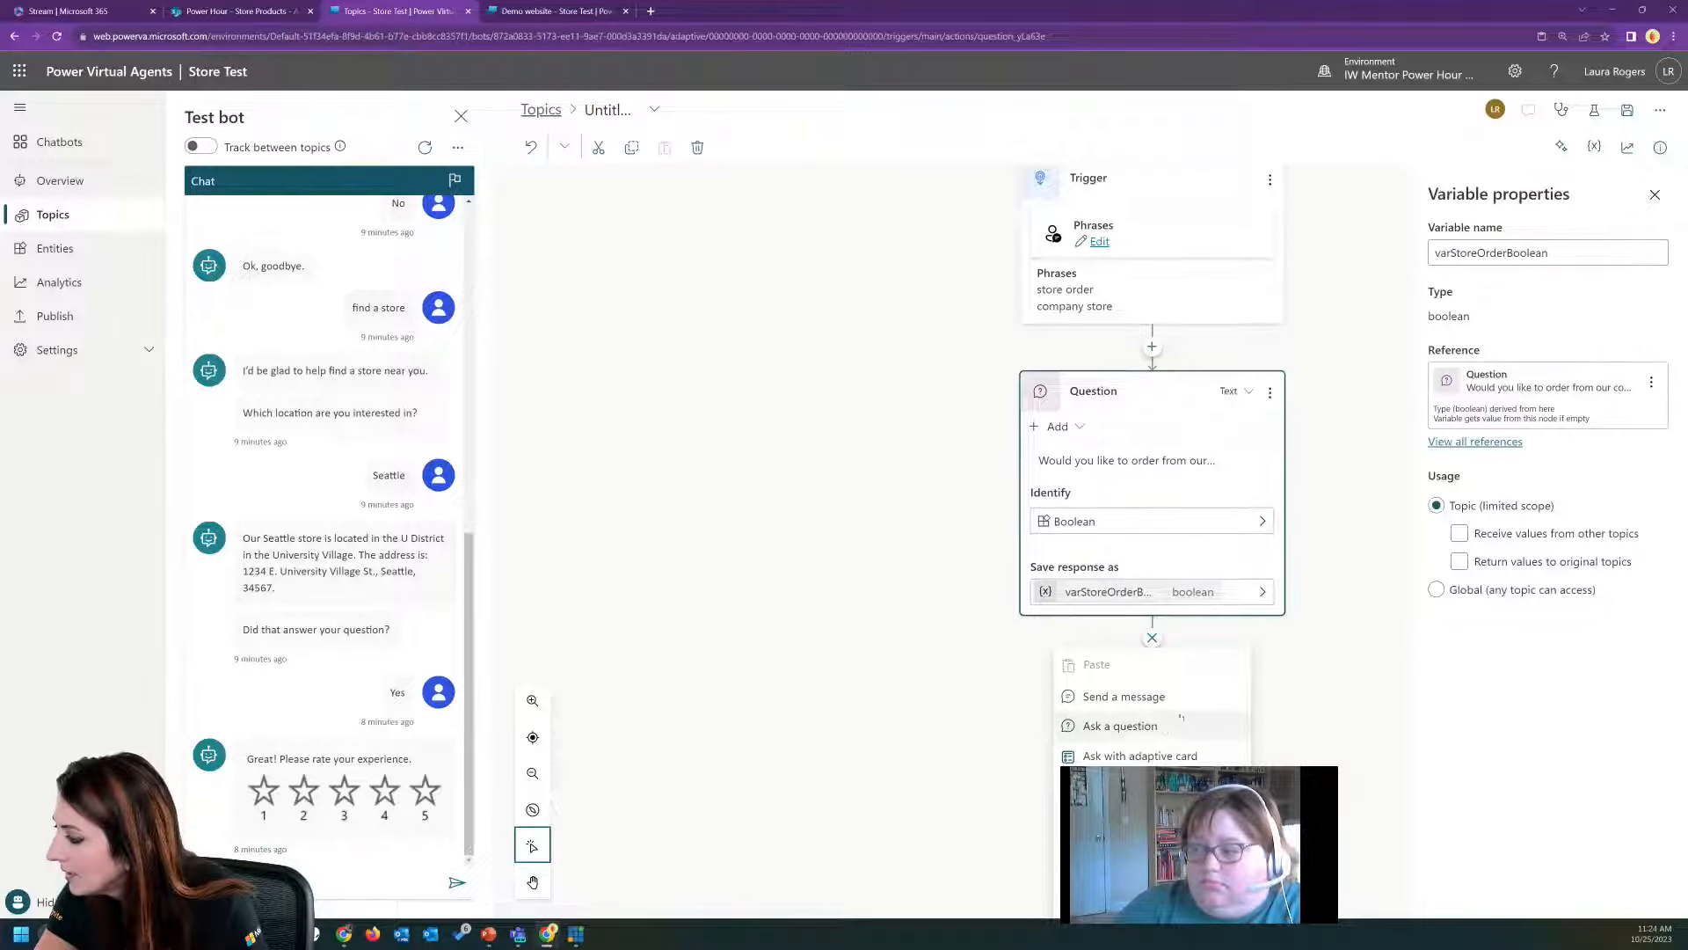
pyautogui.click(1152, 638)
pyautogui.click(1153, 656)
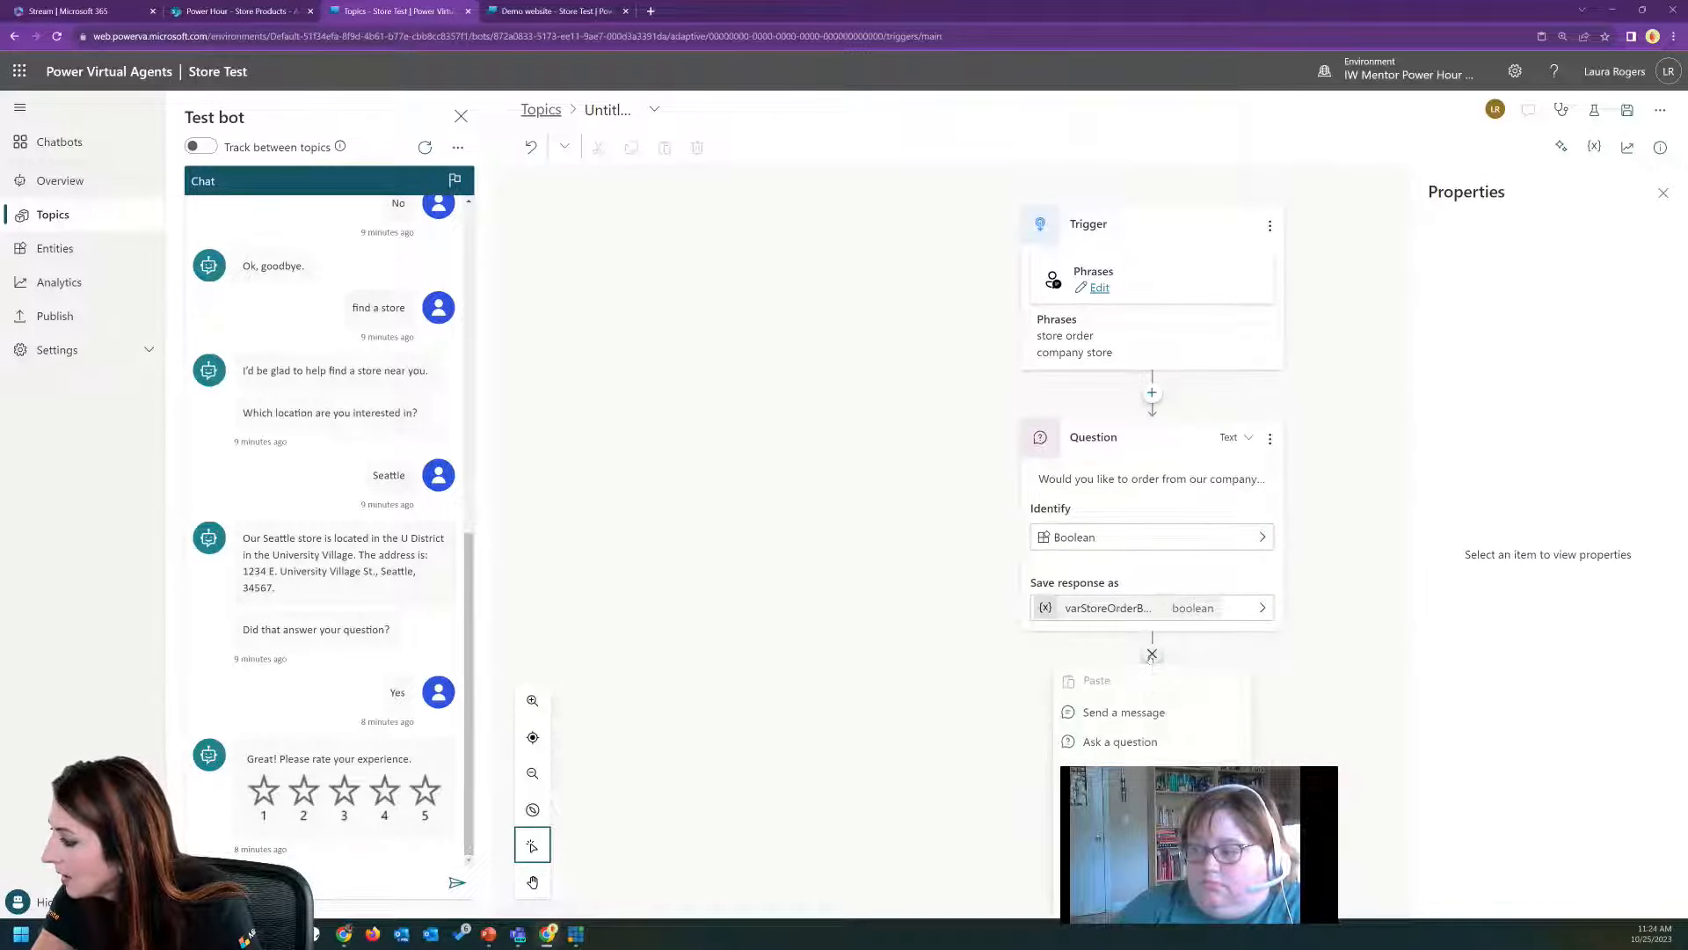
pyautogui.moveTo(1144, 816)
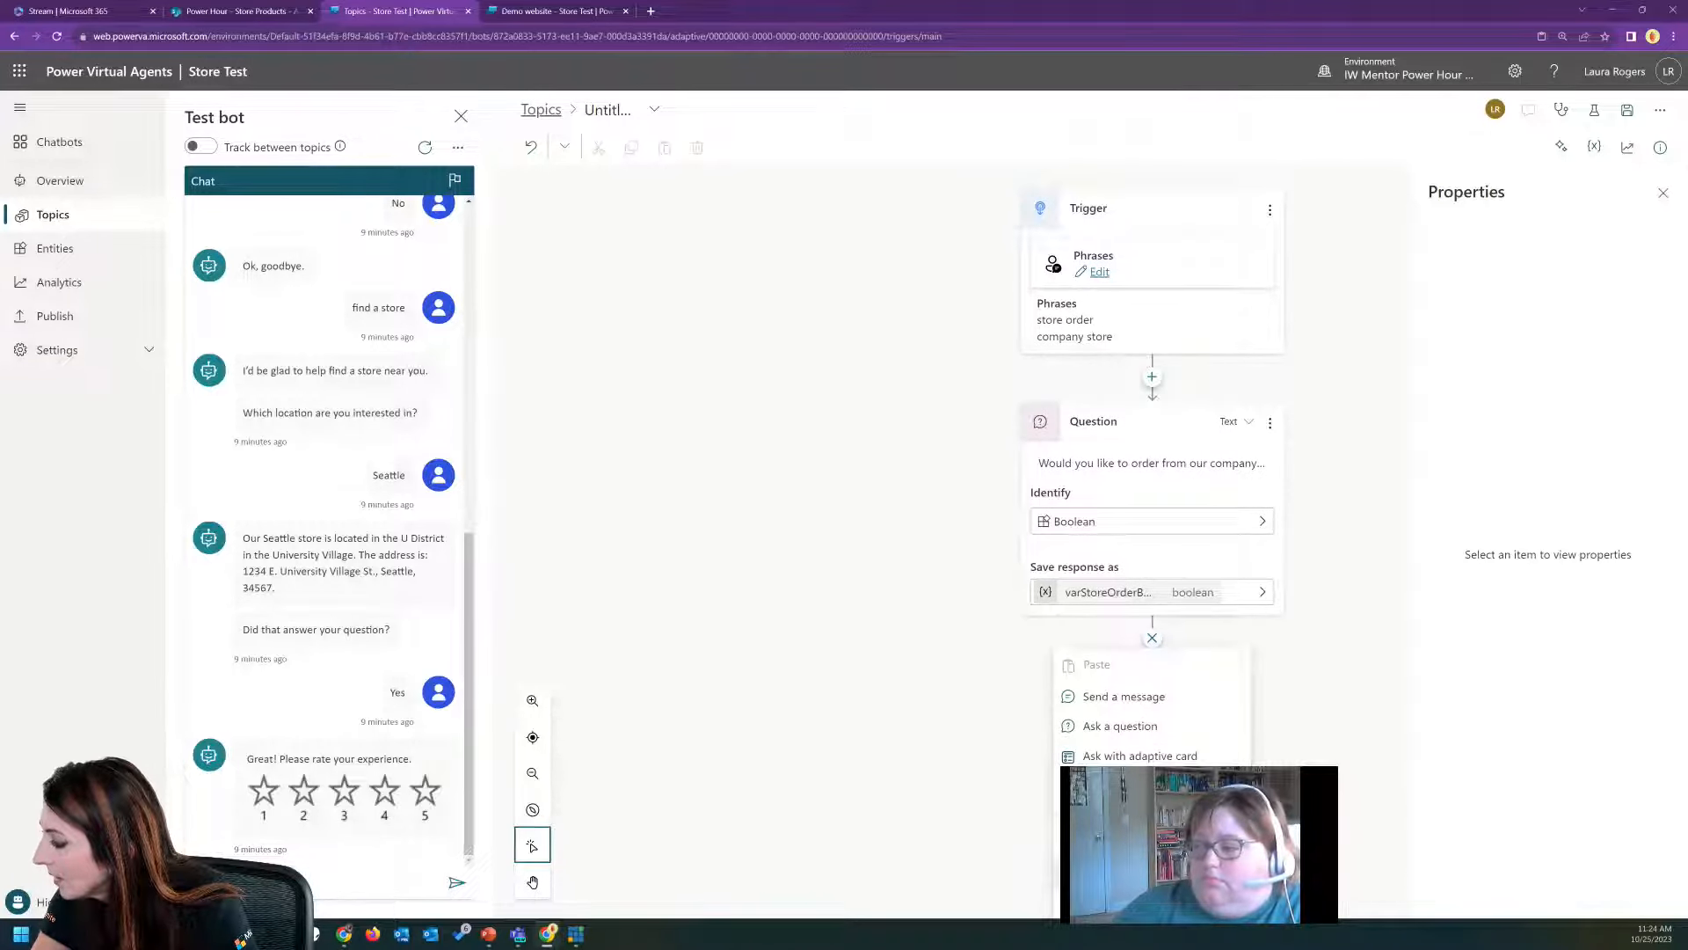
pyautogui.click(1135, 785)
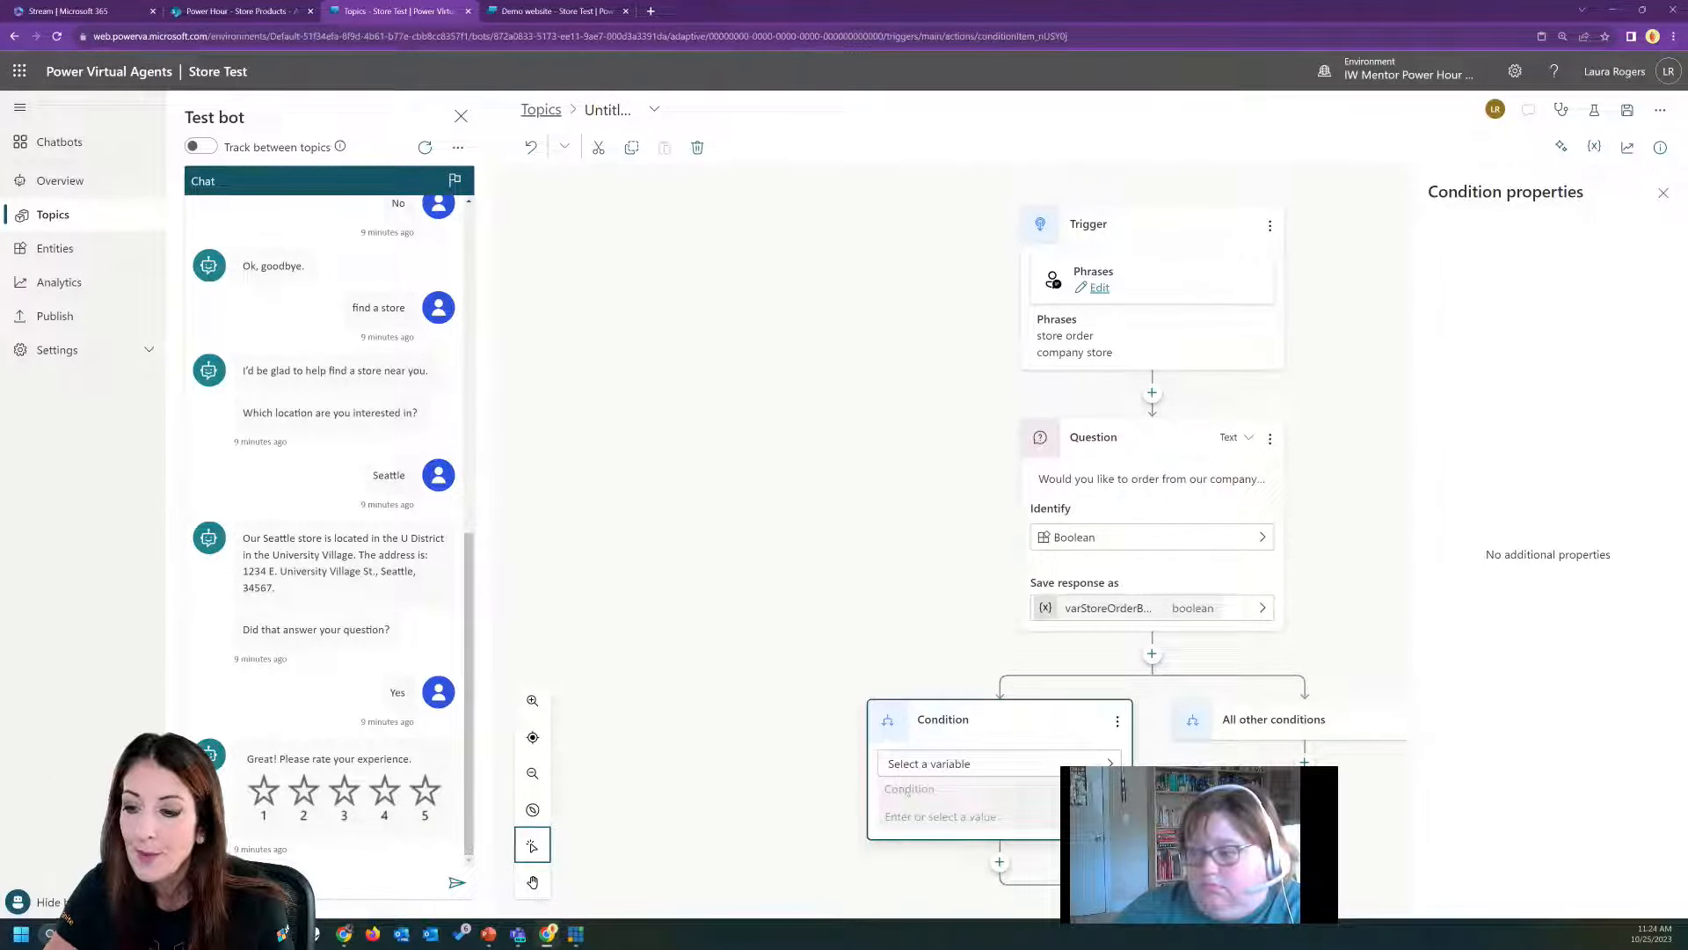
# Set the new condition to check that varStoreOrderBoolean is equal to true.
pyautogui.click(1031, 764)
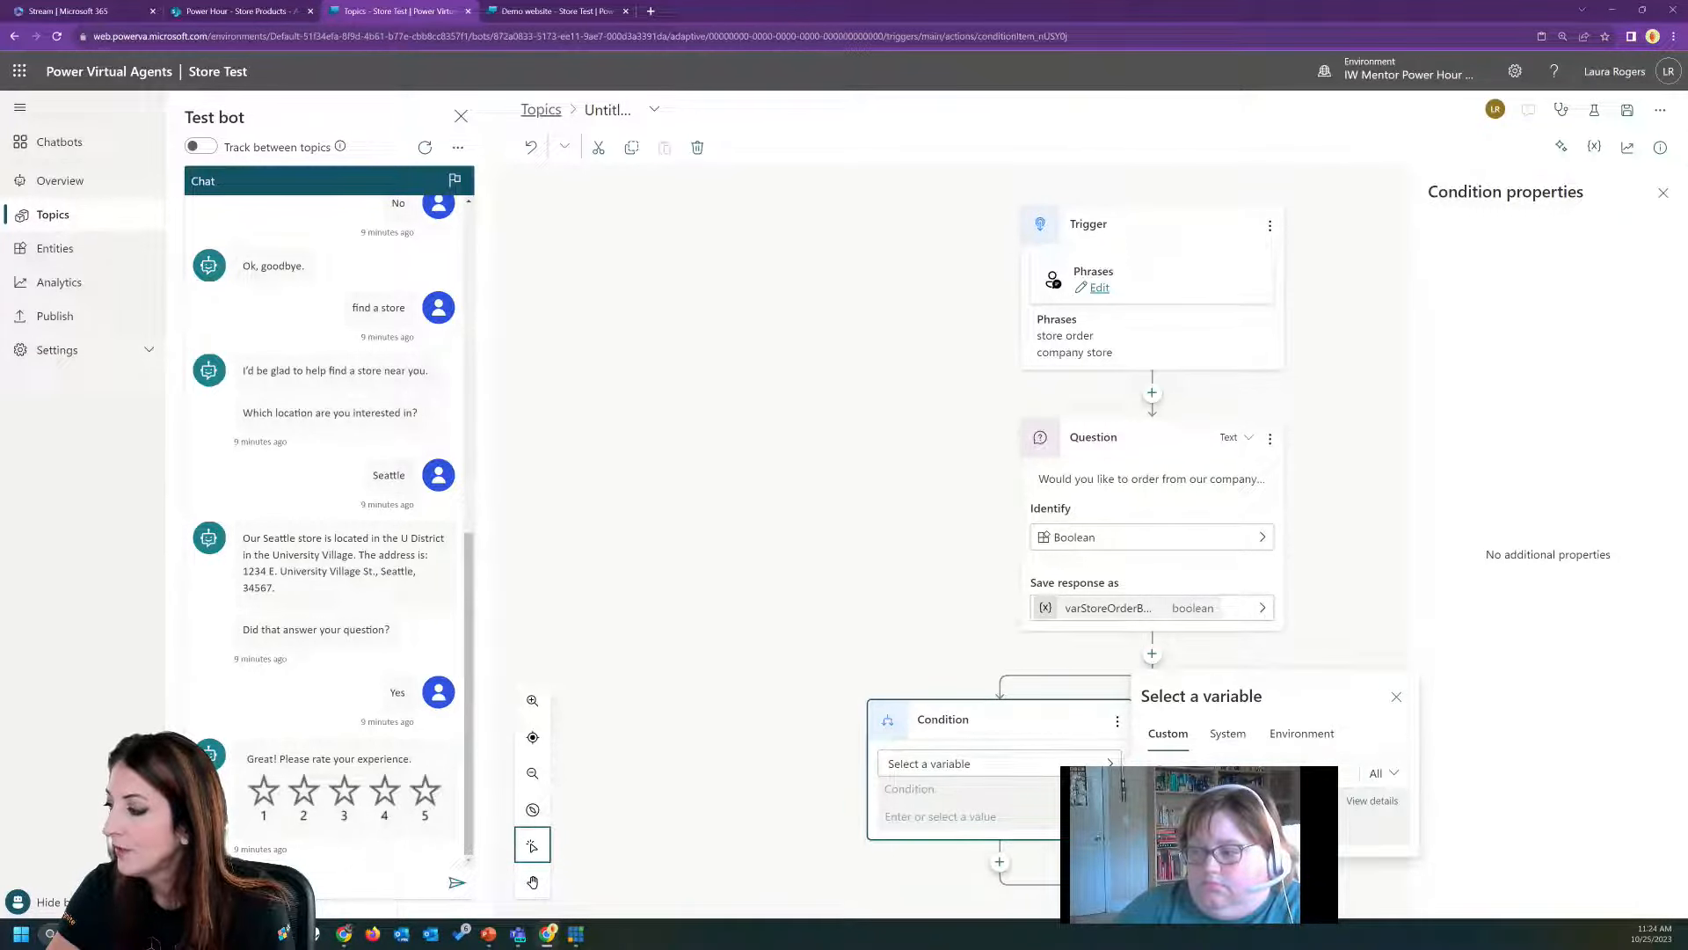
pyautogui.click(1205, 814)
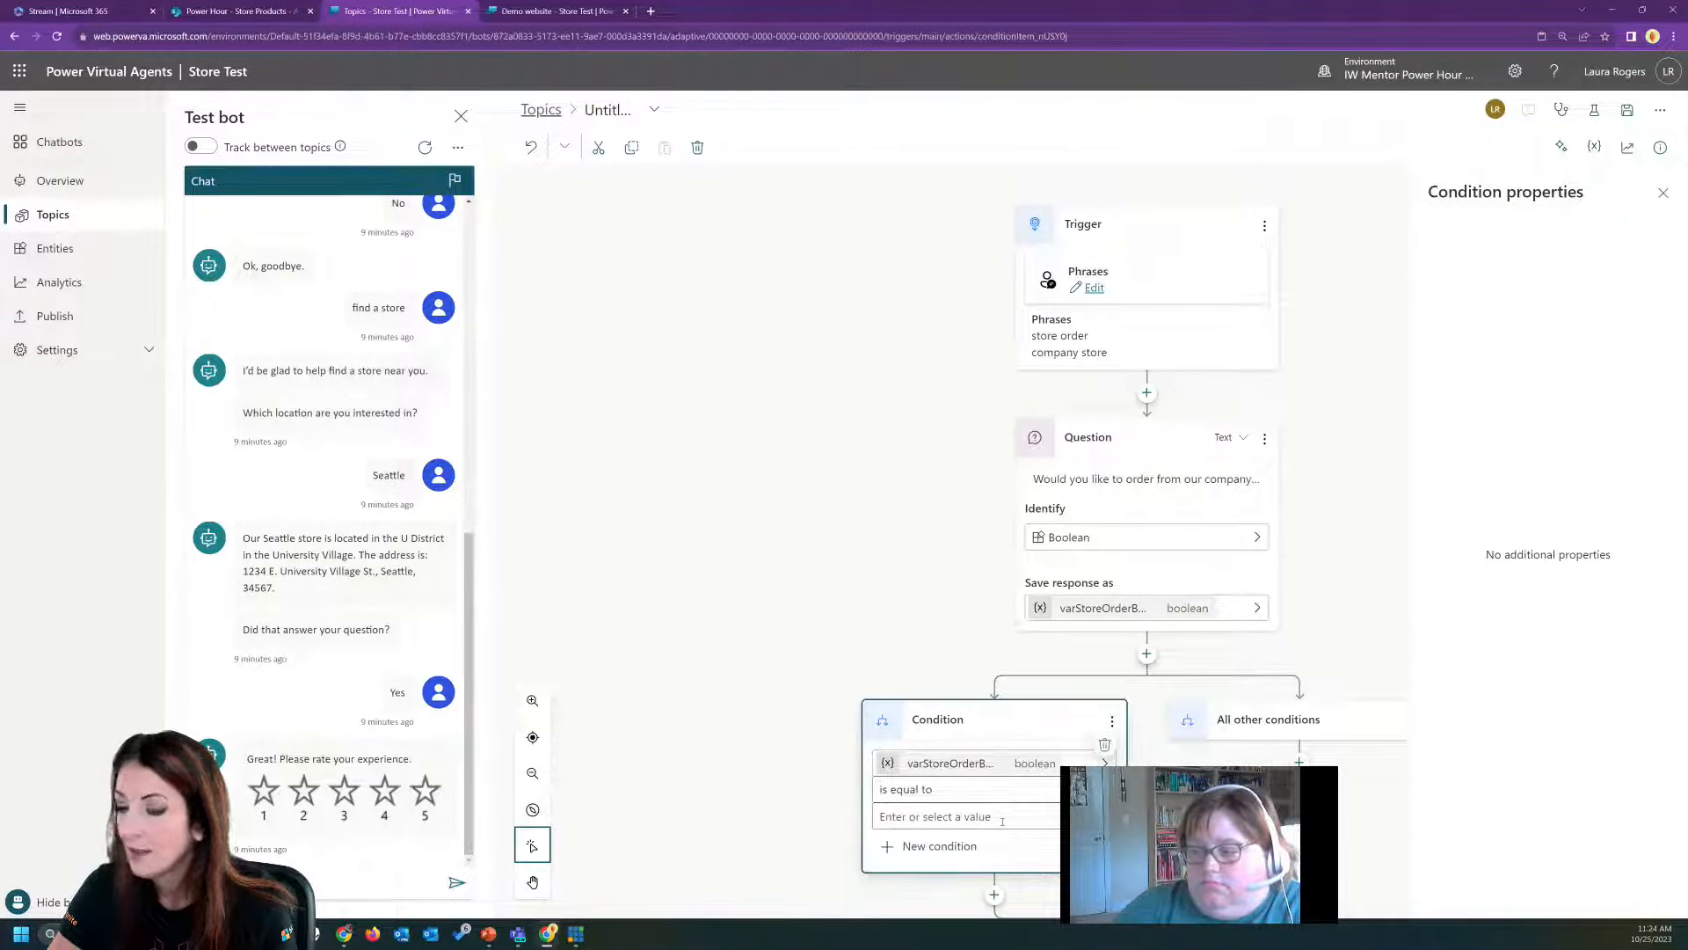
pyautogui.click(1052, 825)
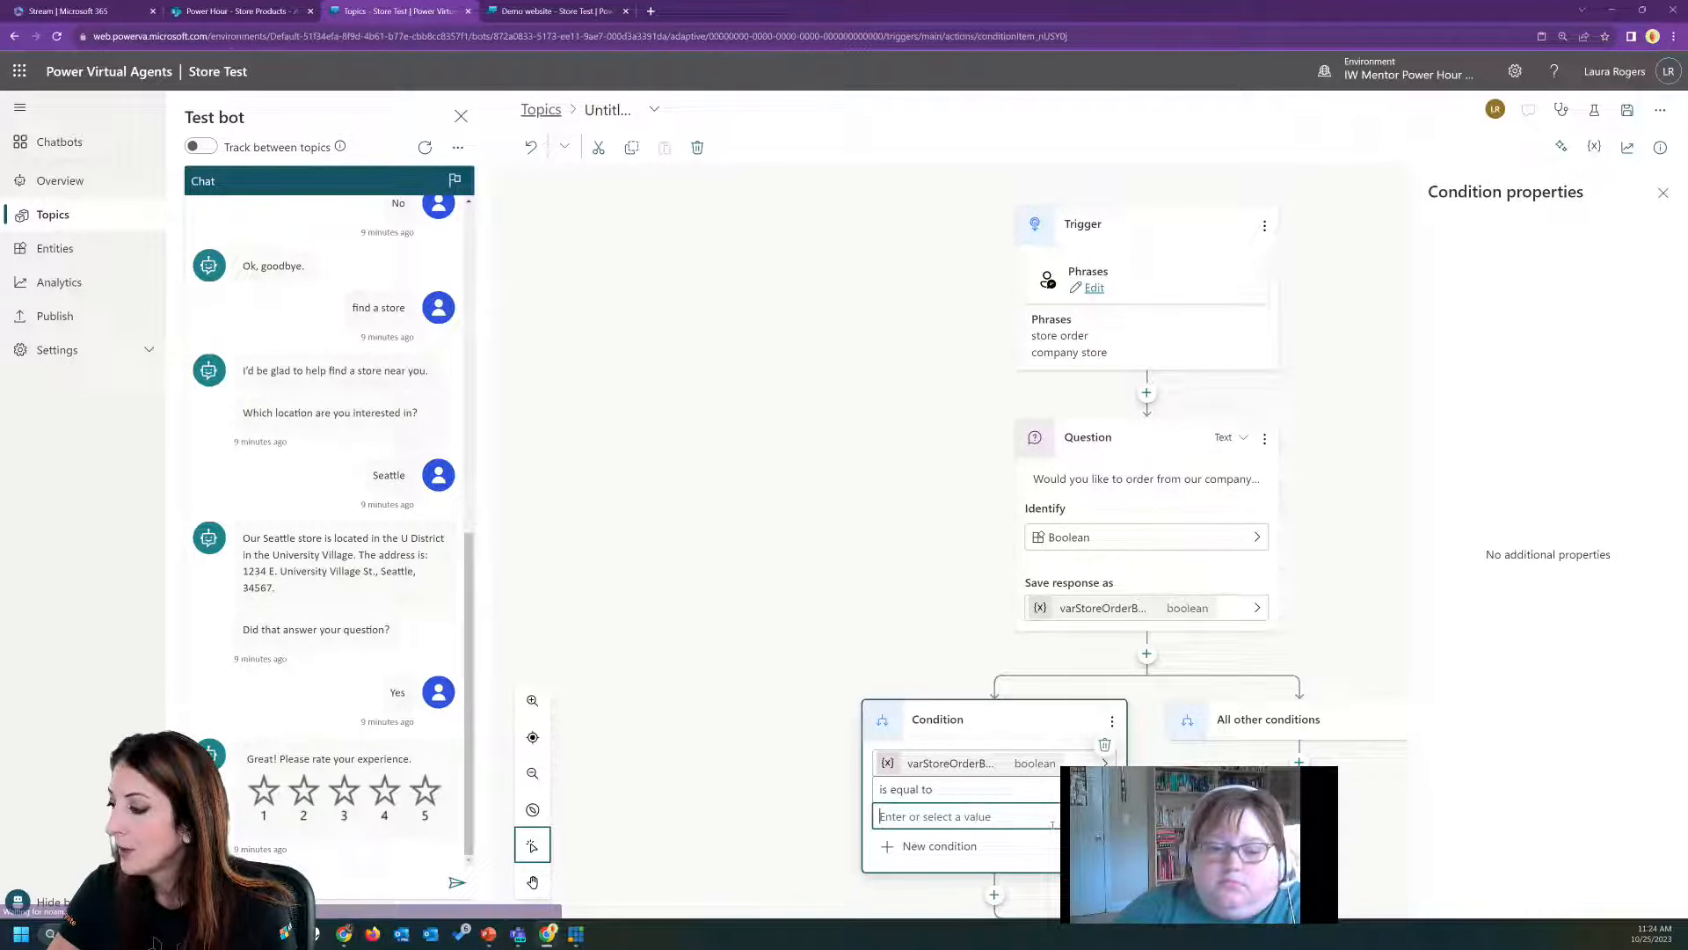
pyautogui.write('true')
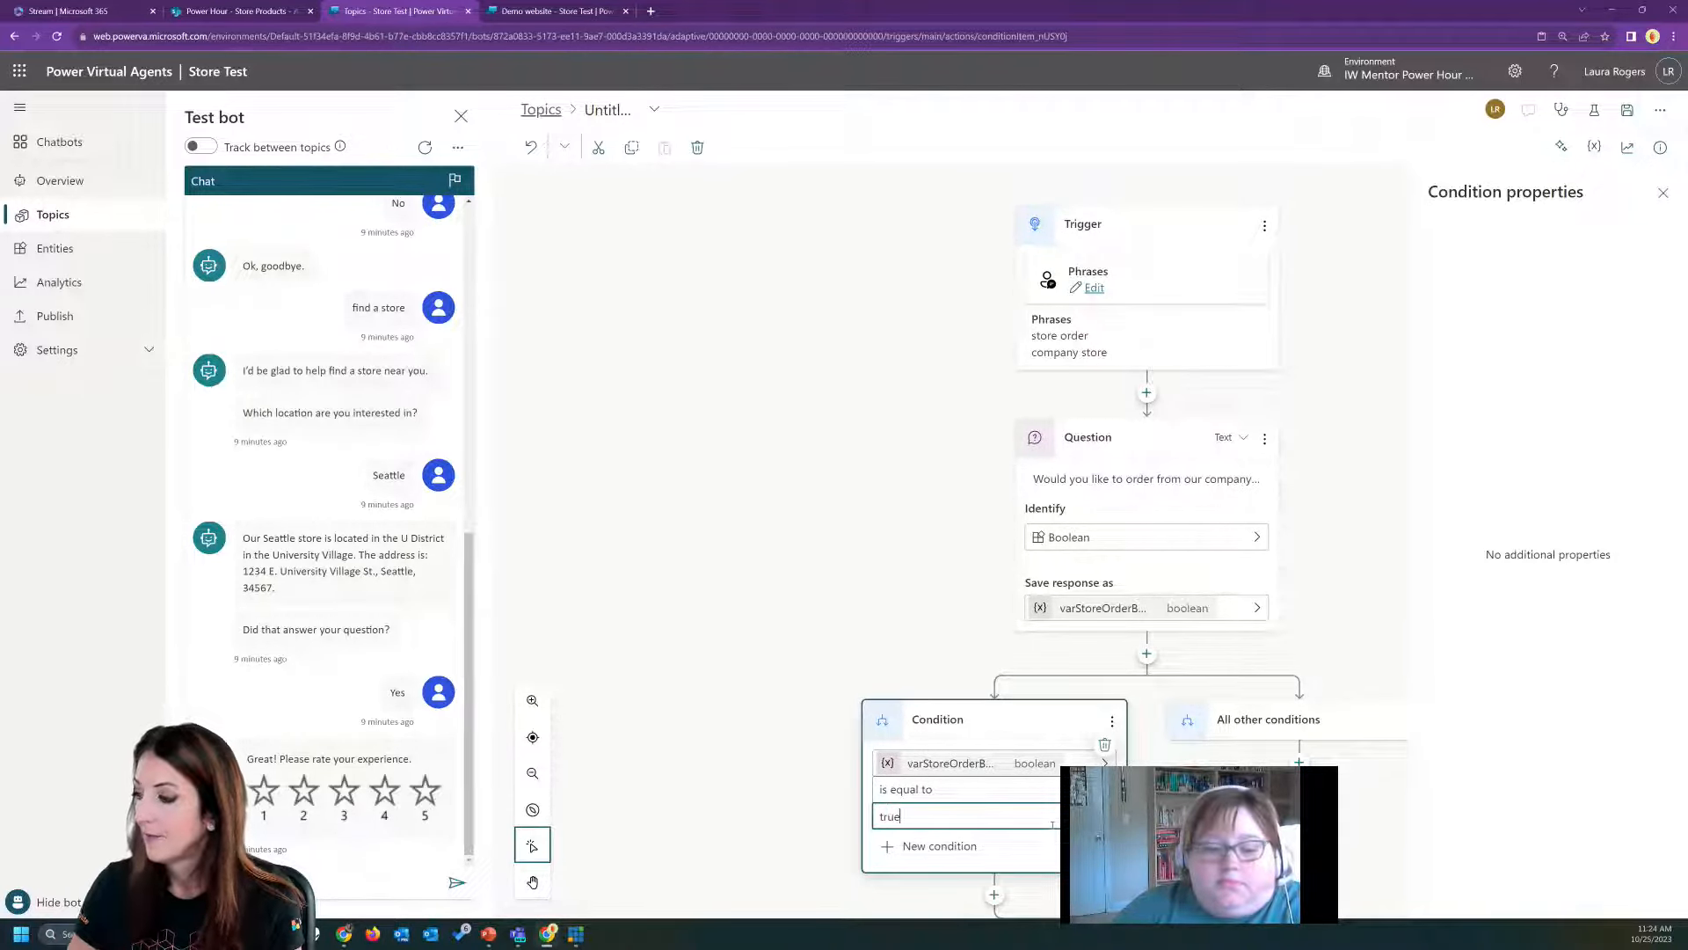
# Add a redirect to the Start Over topic under the All other conditions branch.
pyautogui.scroll(-1, 754, 499)
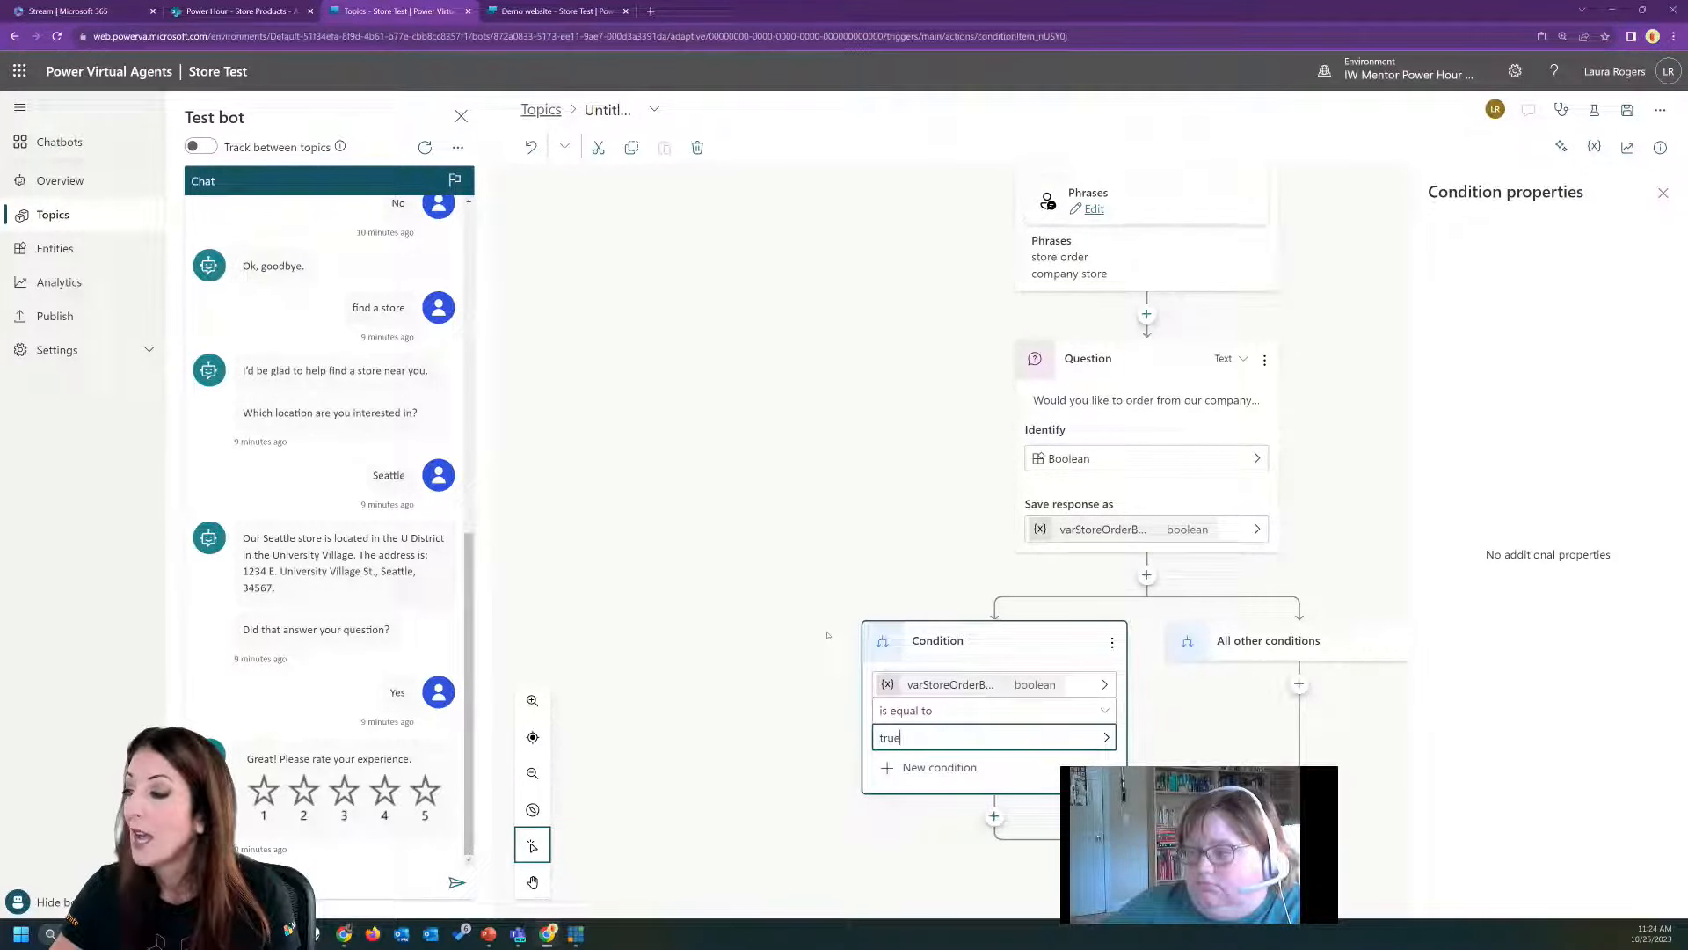
pyautogui.click(1300, 684)
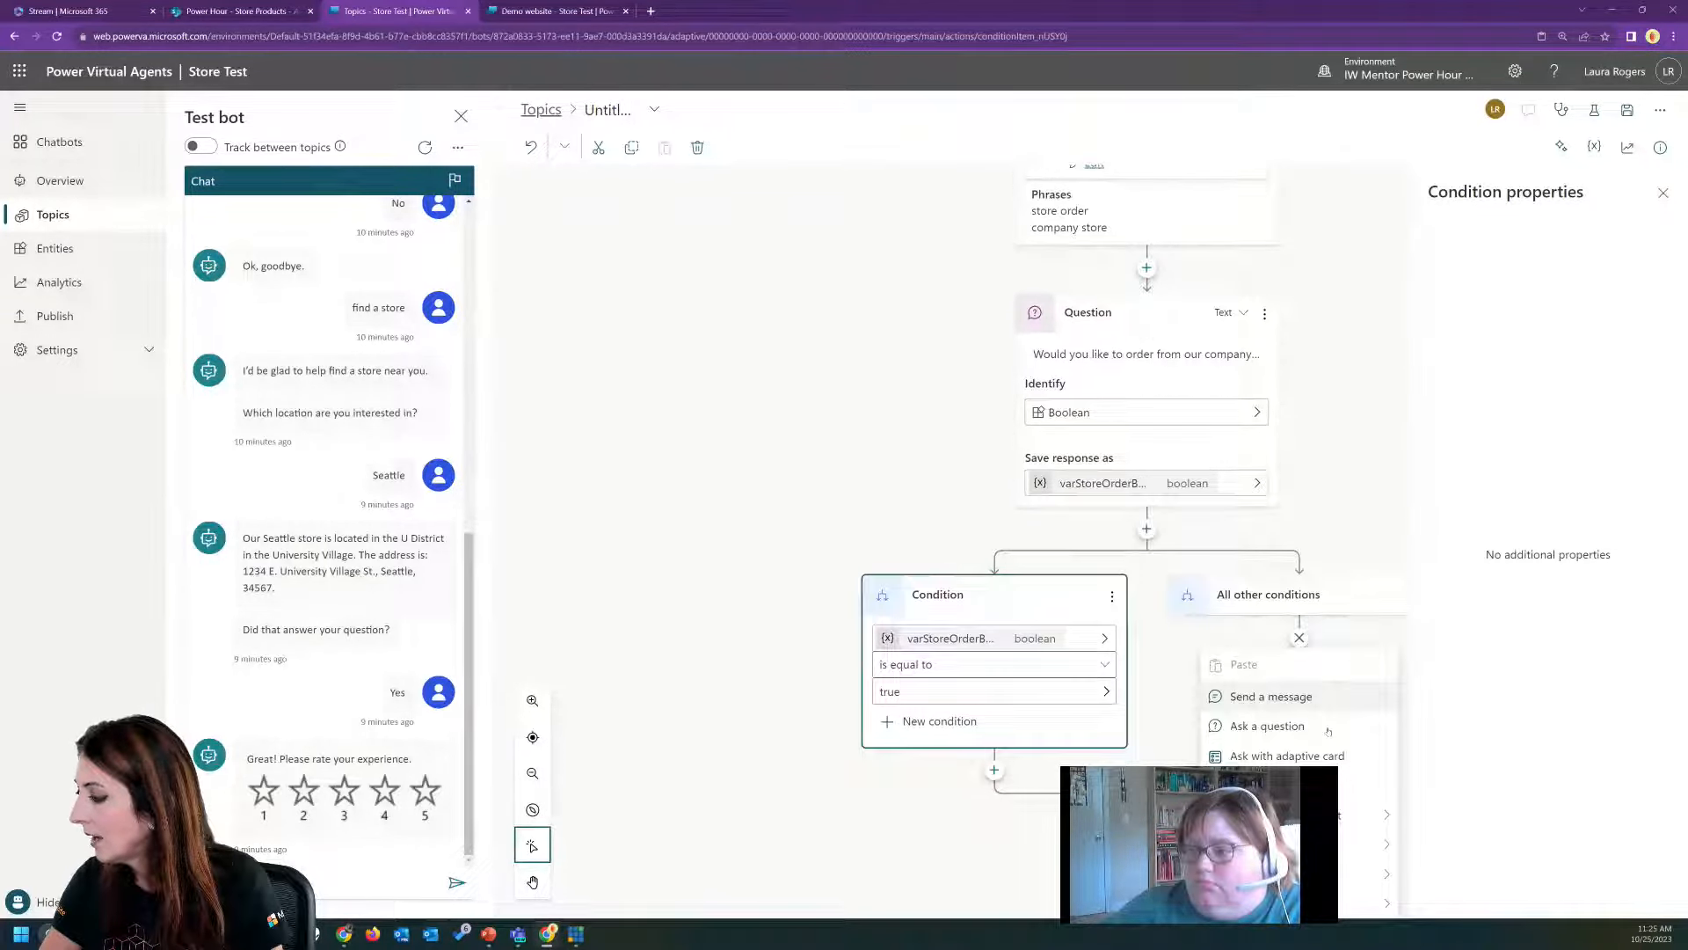
pyautogui.moveTo(1363, 815)
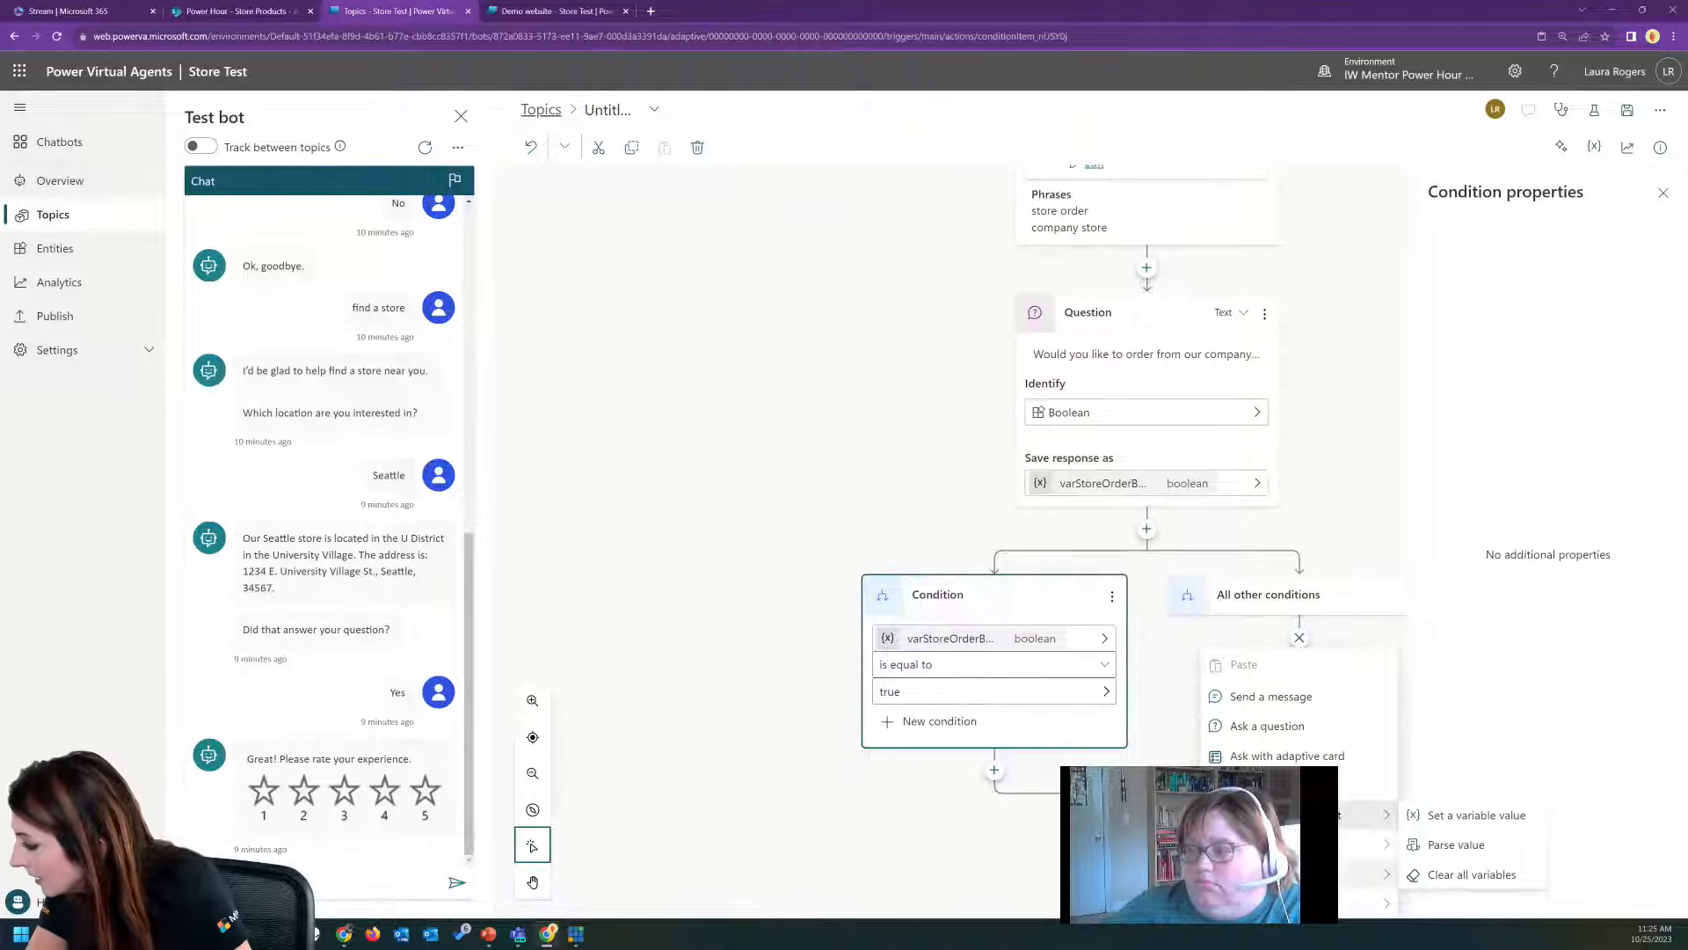
pyautogui.click(1333, 874)
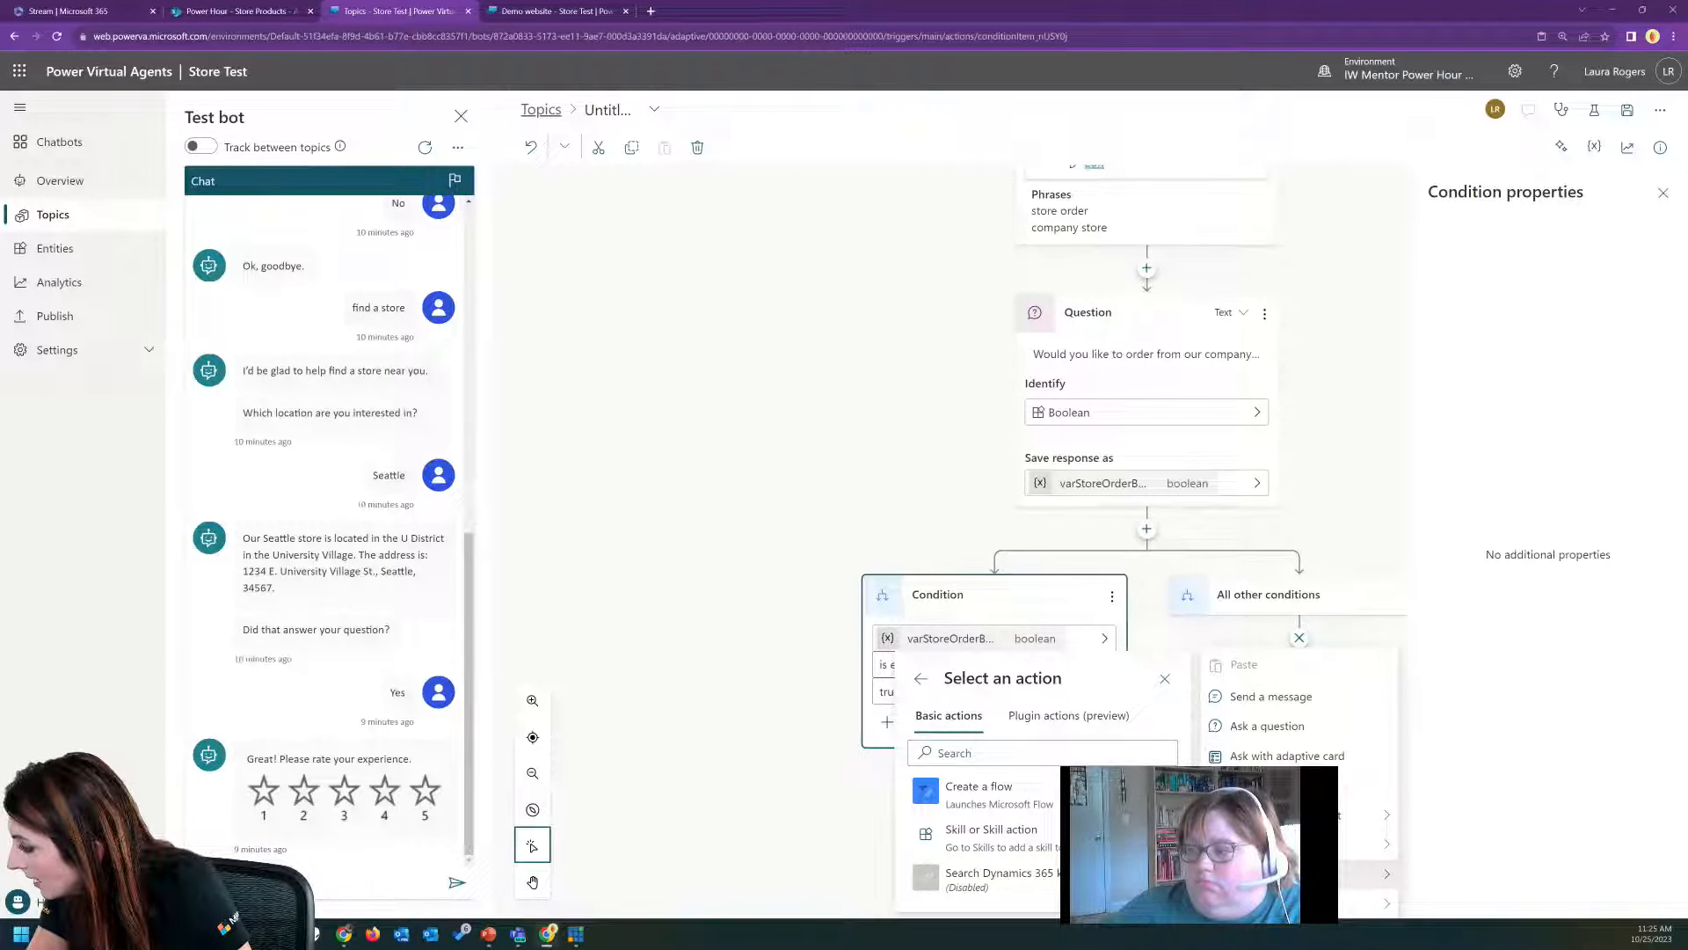
pyautogui.moveTo(1363, 903)
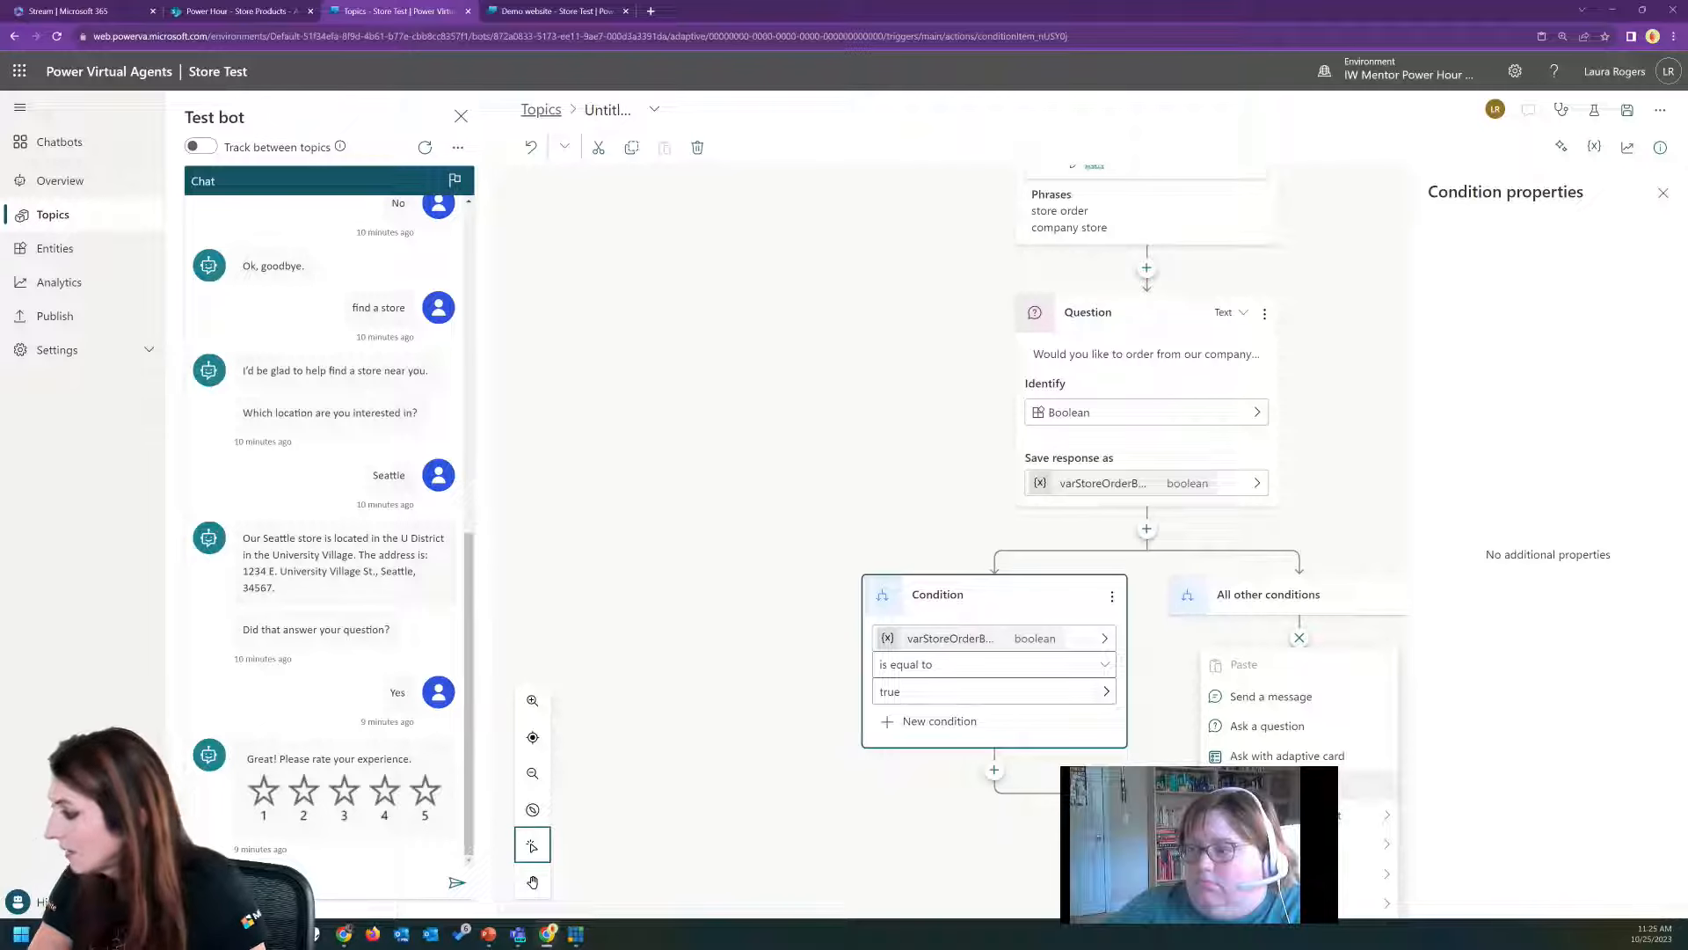
pyautogui.moveTo(1302, 815)
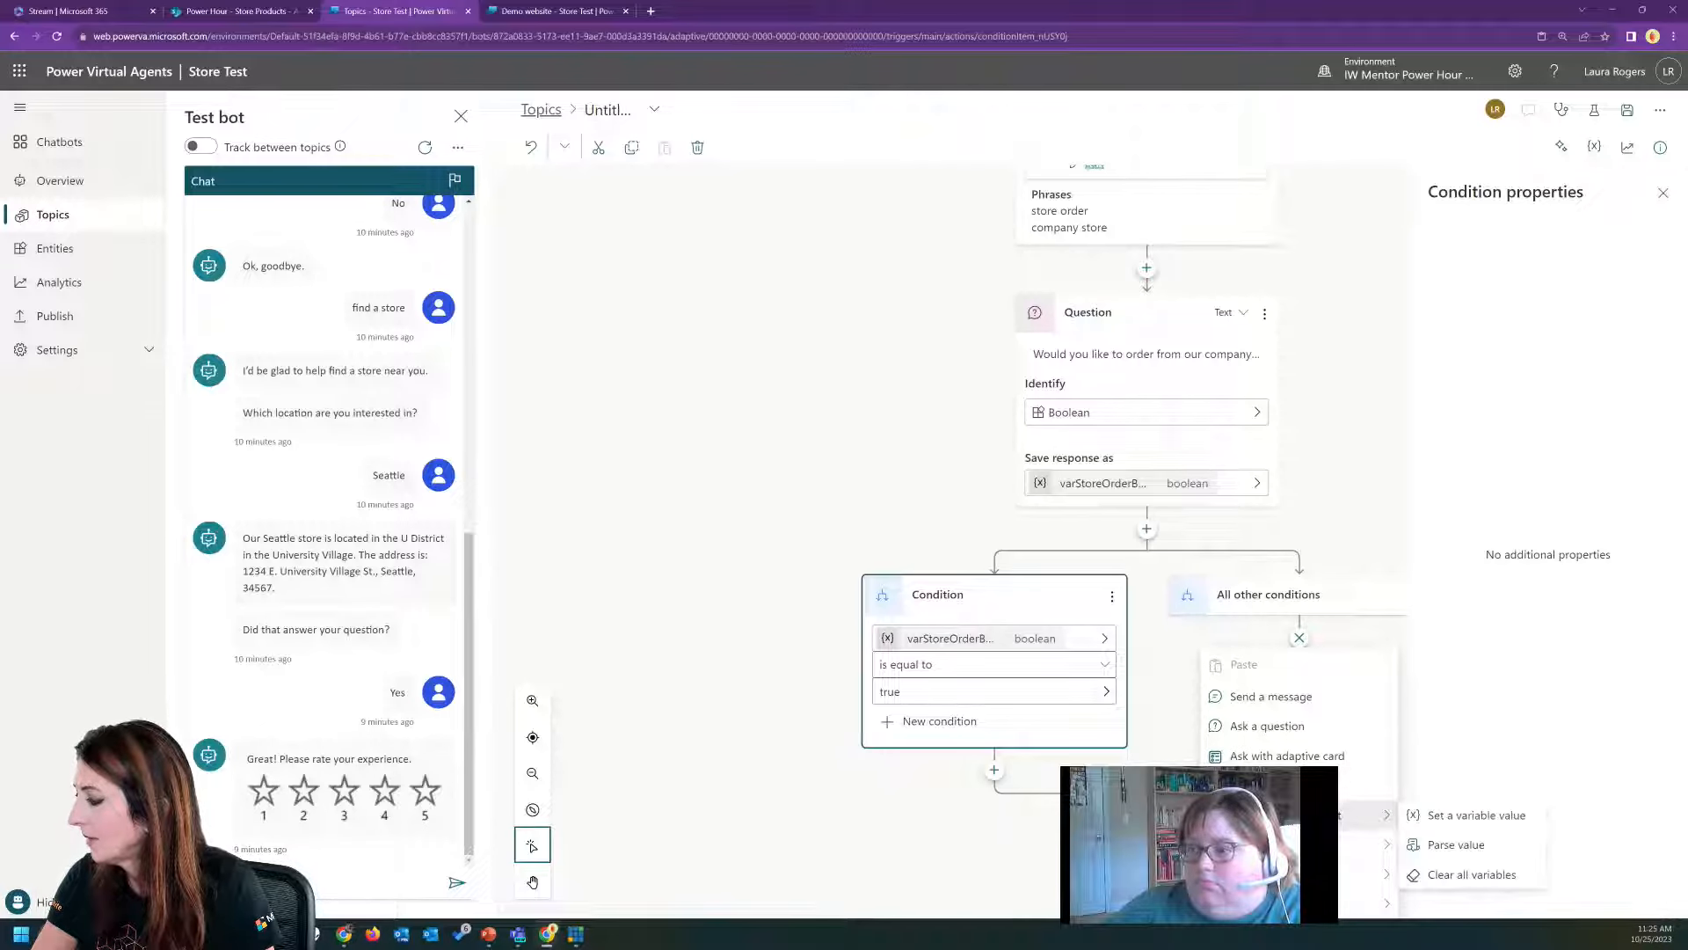
pyautogui.moveTo(1302, 844)
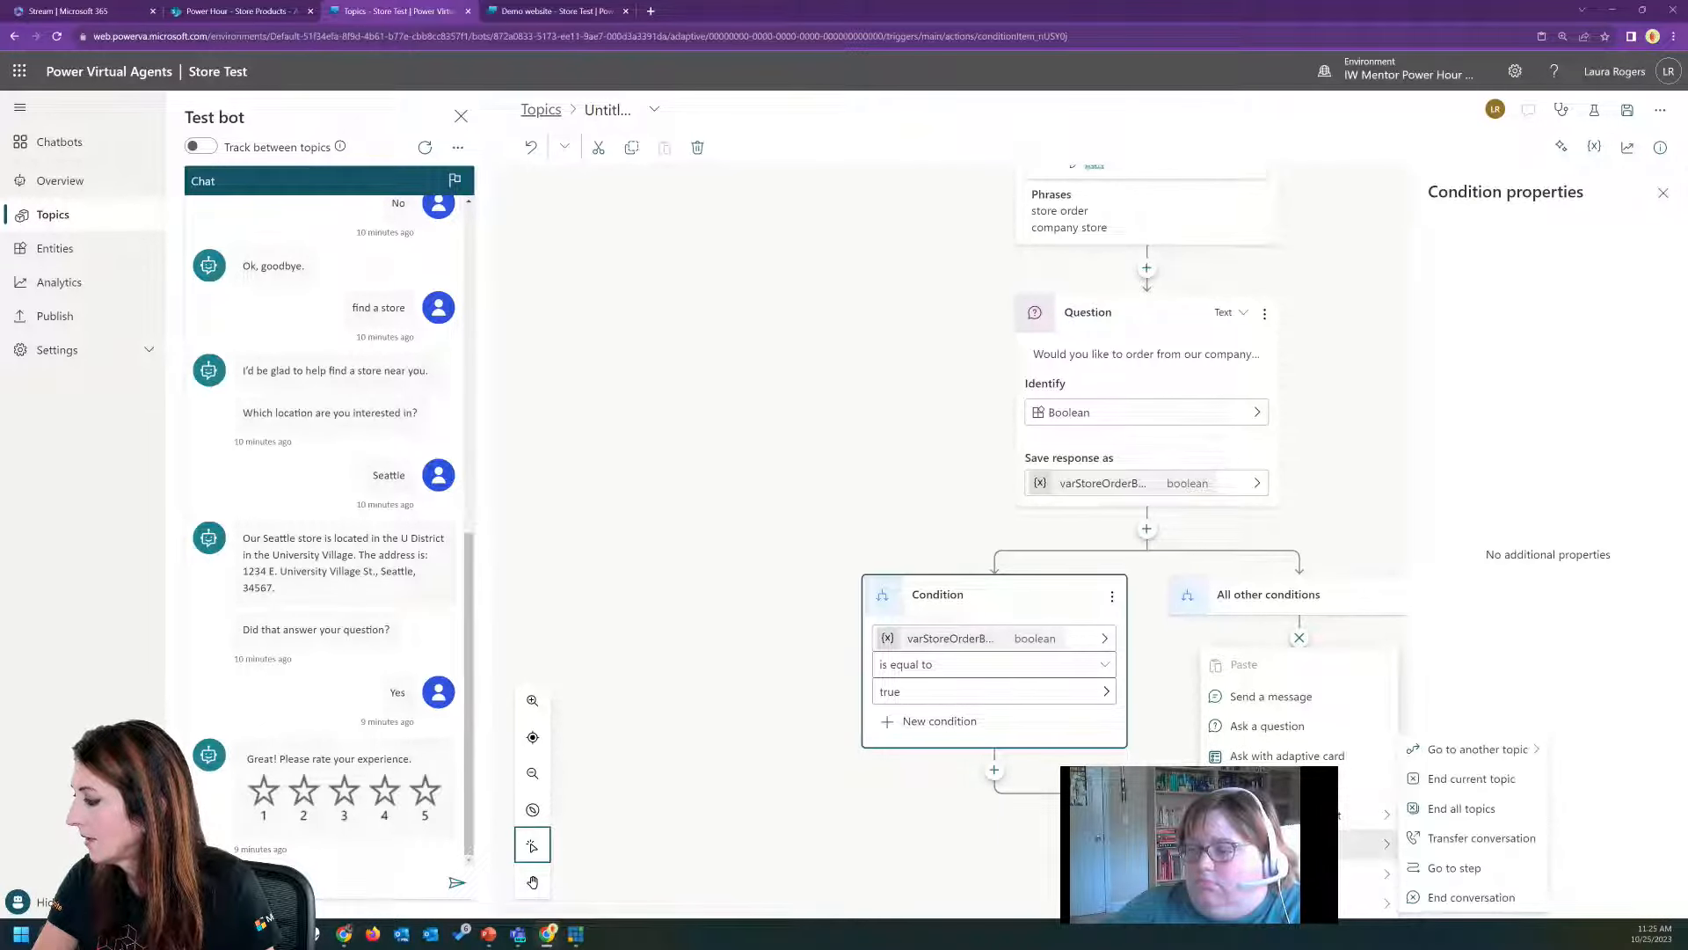
pyautogui.click(1524, 750)
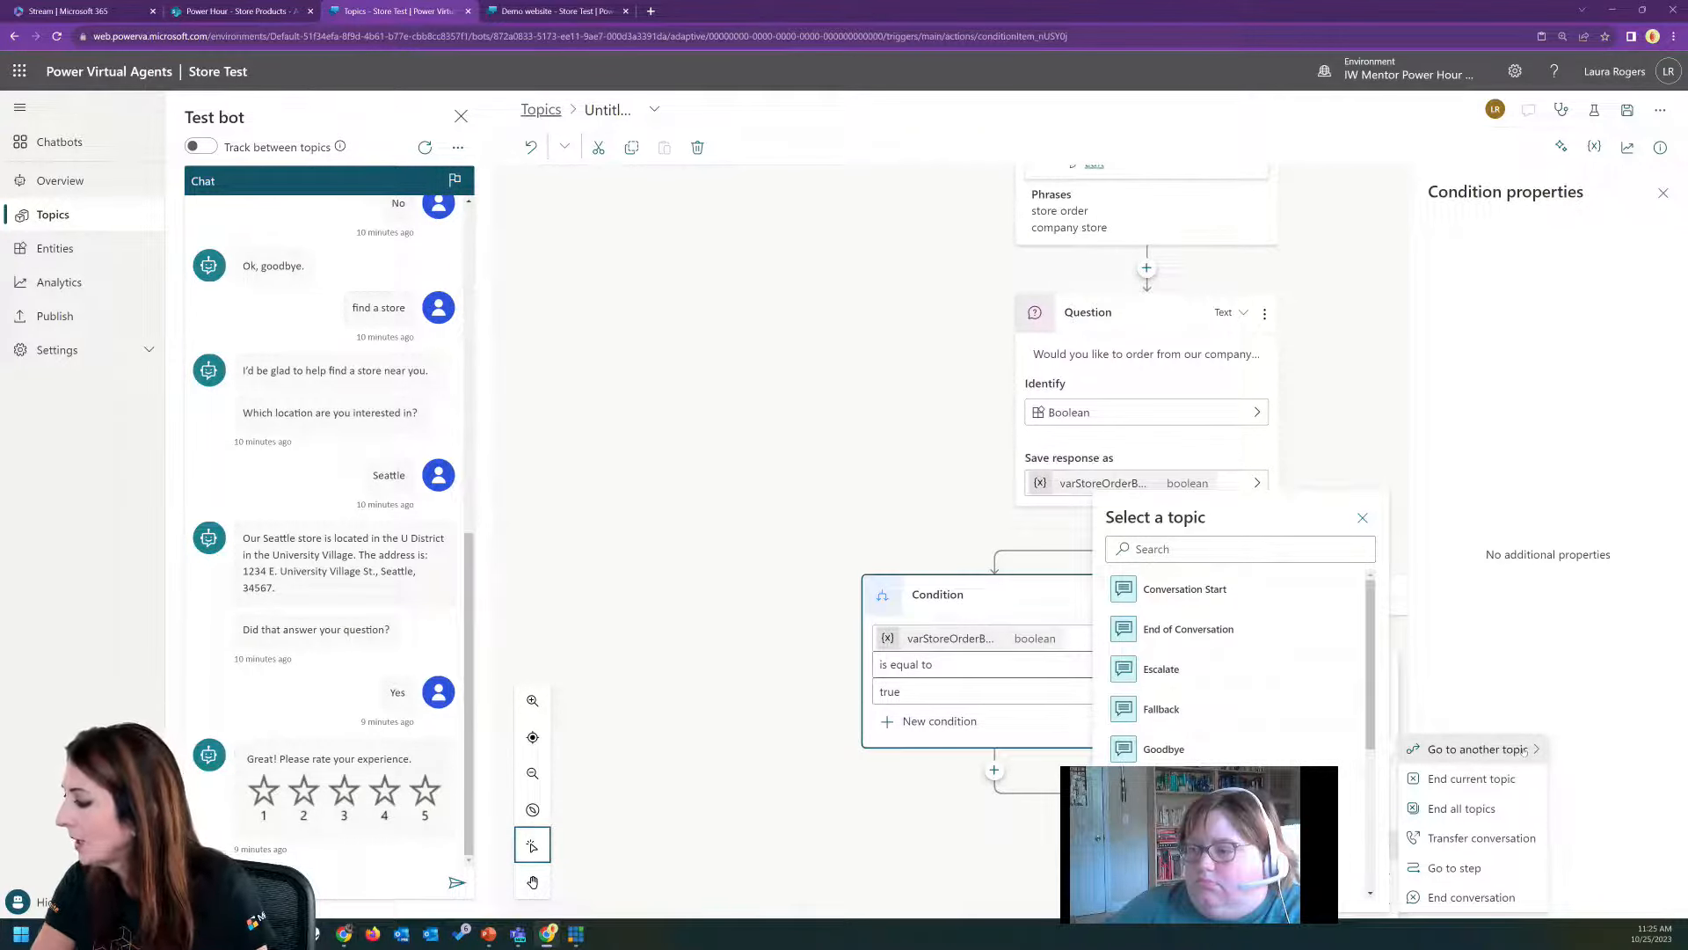
pyautogui.scroll(-2, 1238, 762)
pyautogui.scroll(-2, 1238, 761)
pyautogui.scroll(-1, 1238, 761)
pyautogui.click(1239, 758)
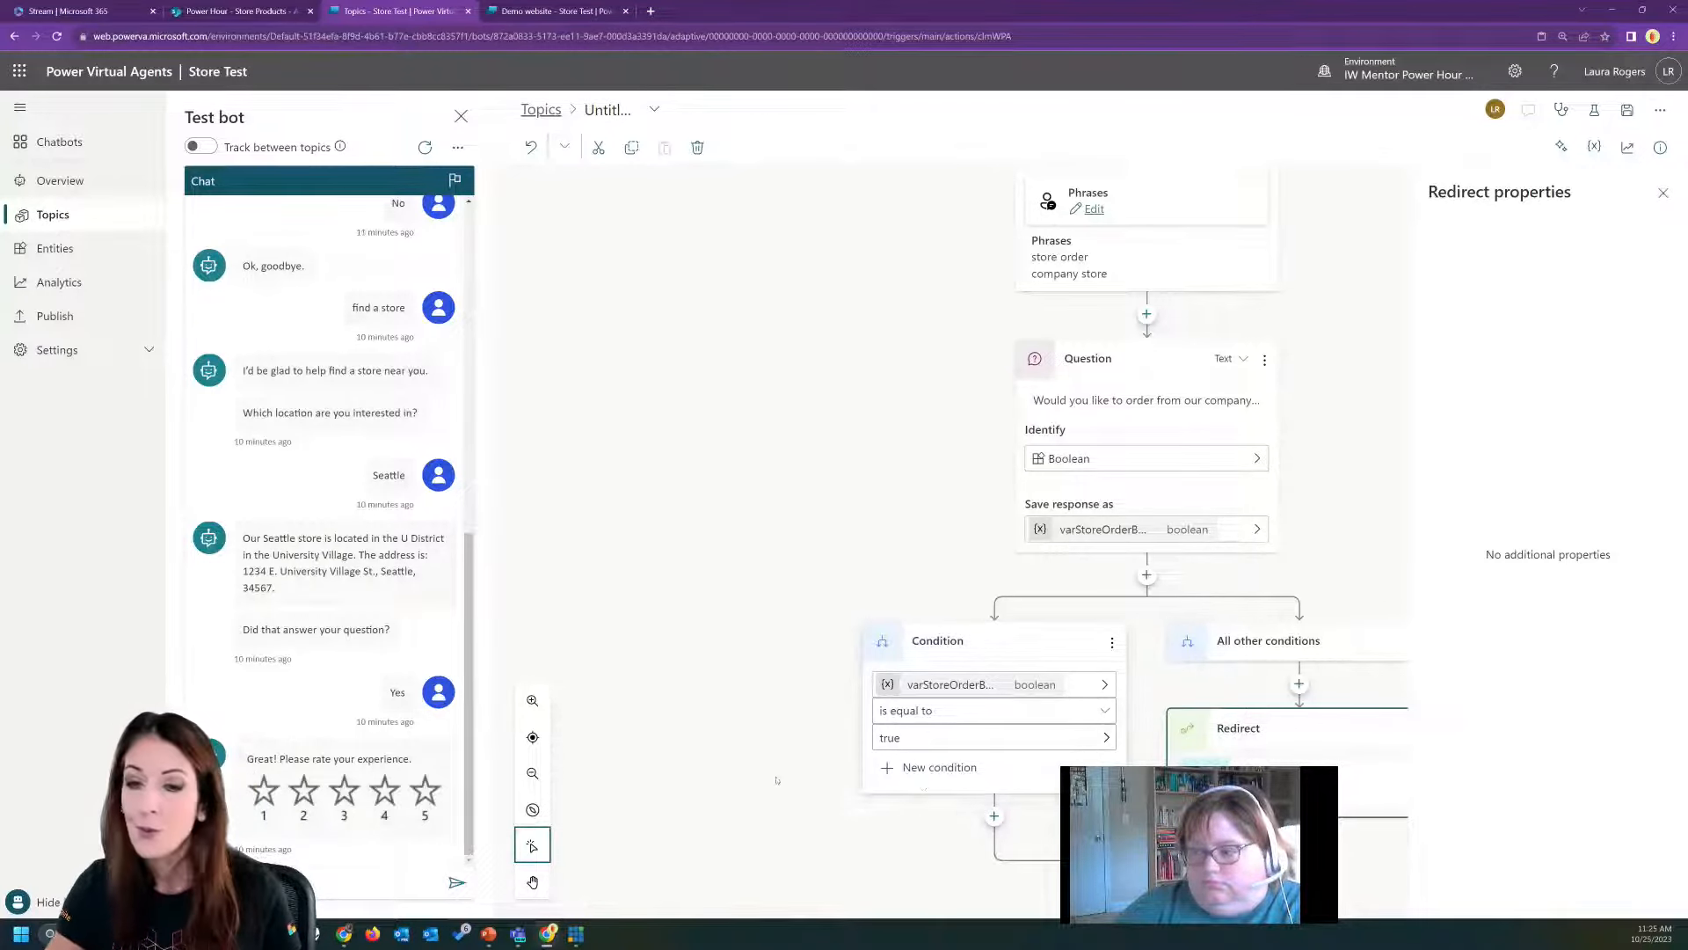
# Add a question node under the true condition branch with the message "Which item would you like?".
pyautogui.scroll(-1, 770, 778)
pyautogui.click(993, 796)
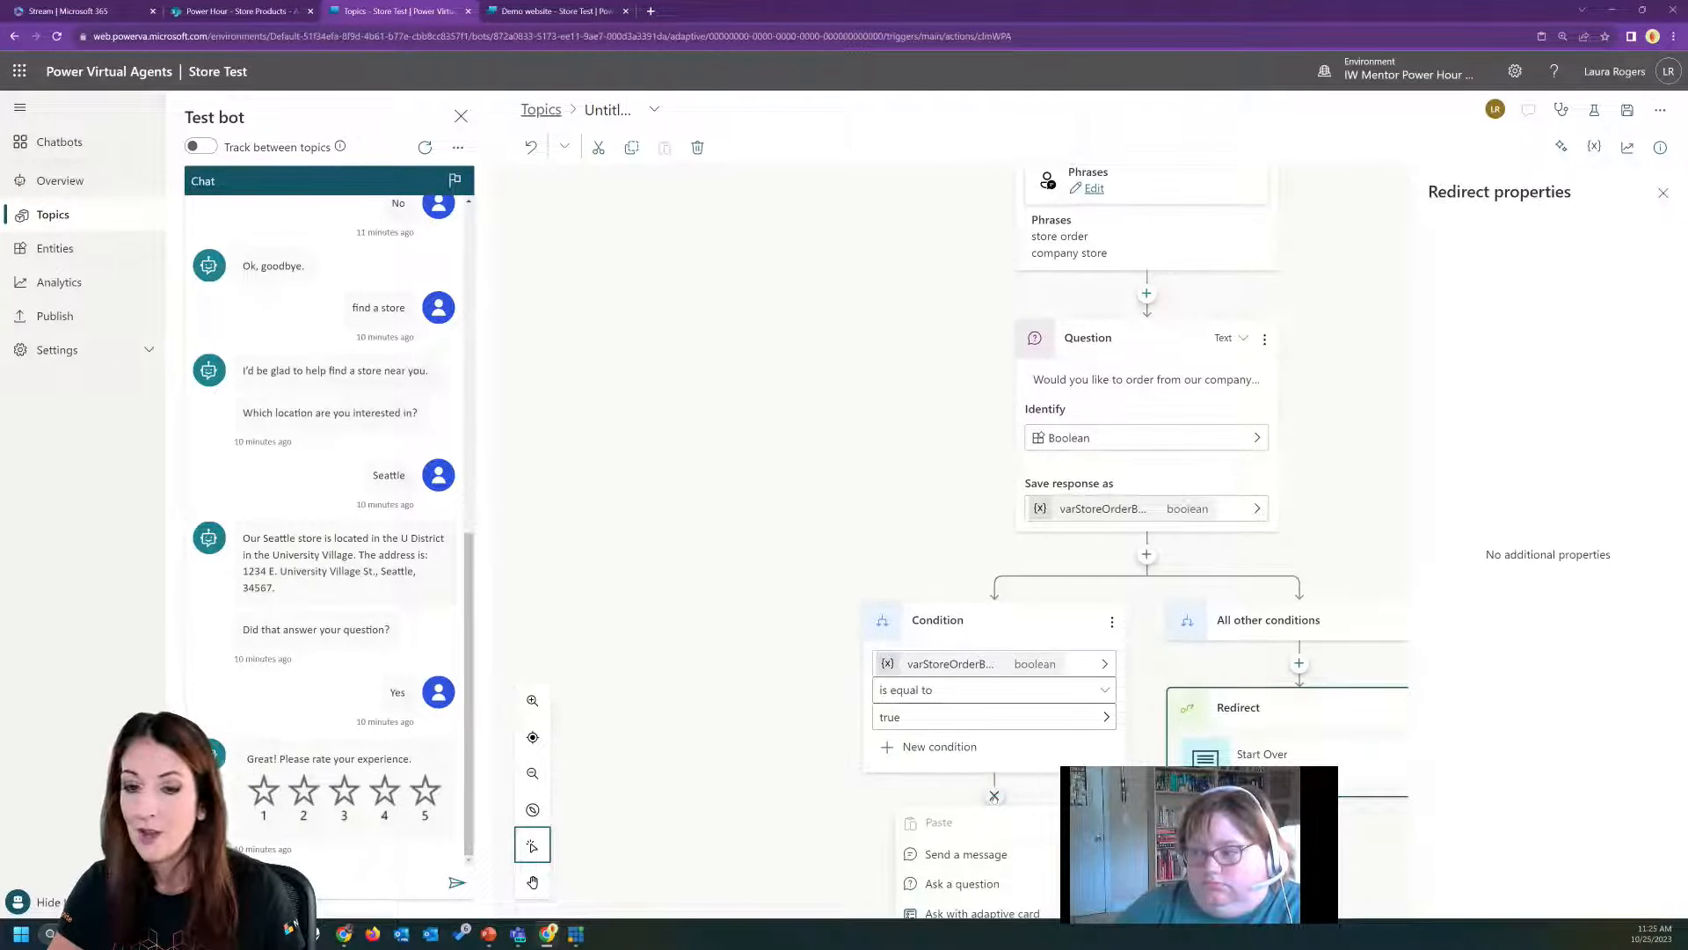
pyautogui.click(980, 728)
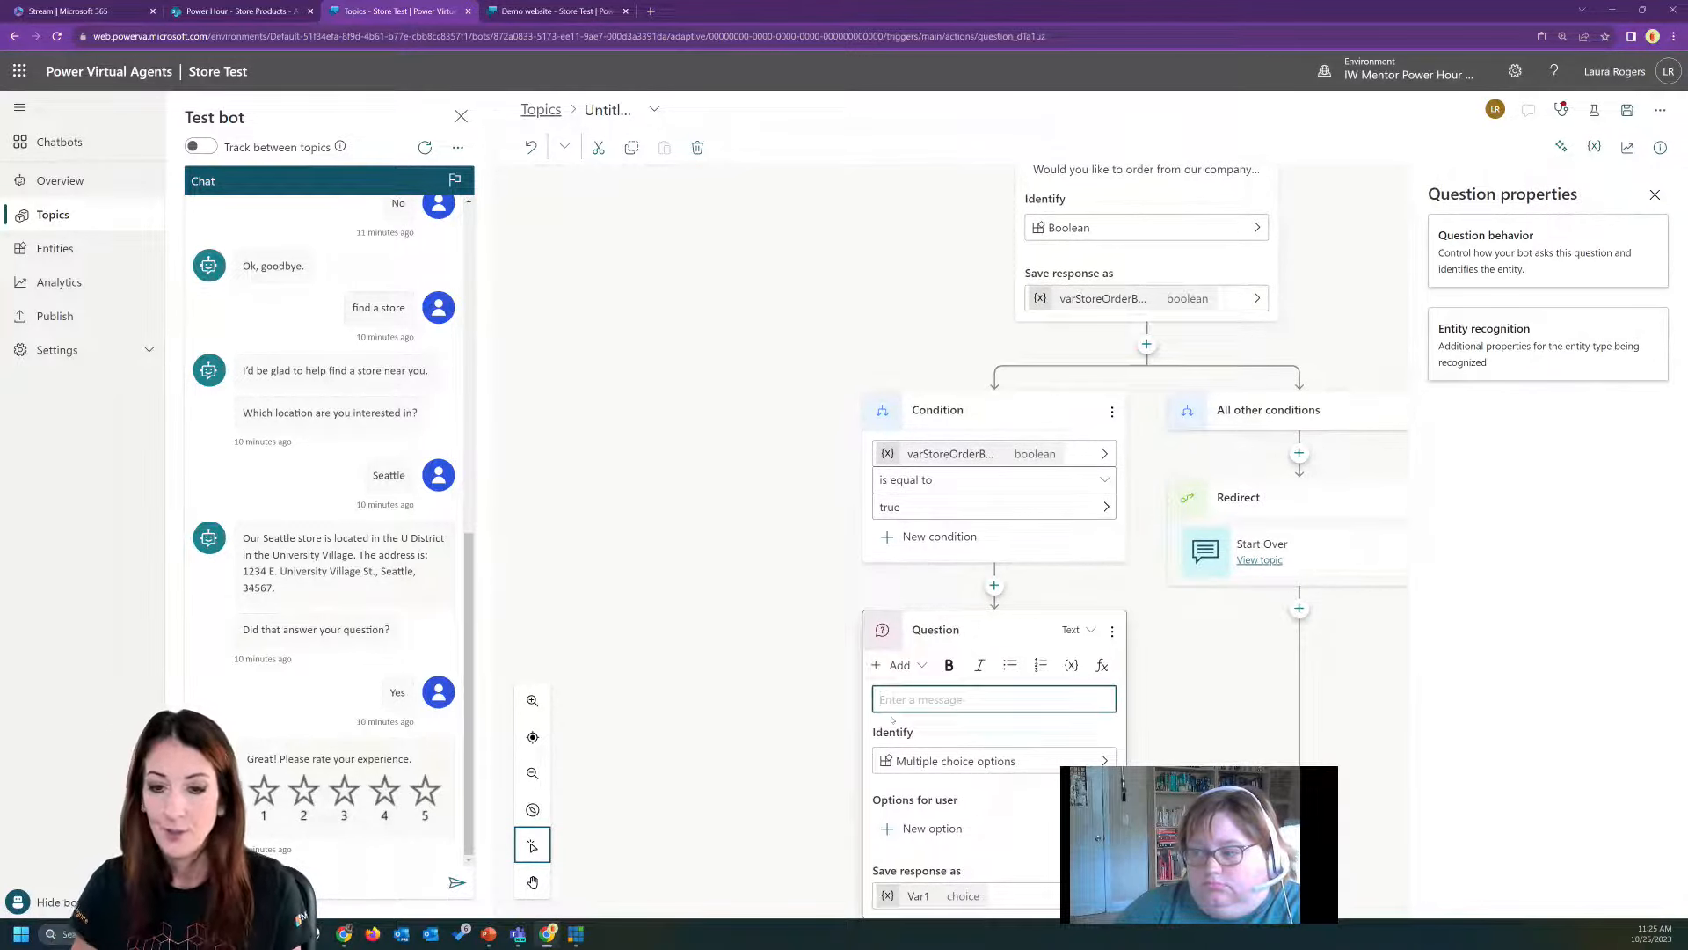
pyautogui.write('Whic')
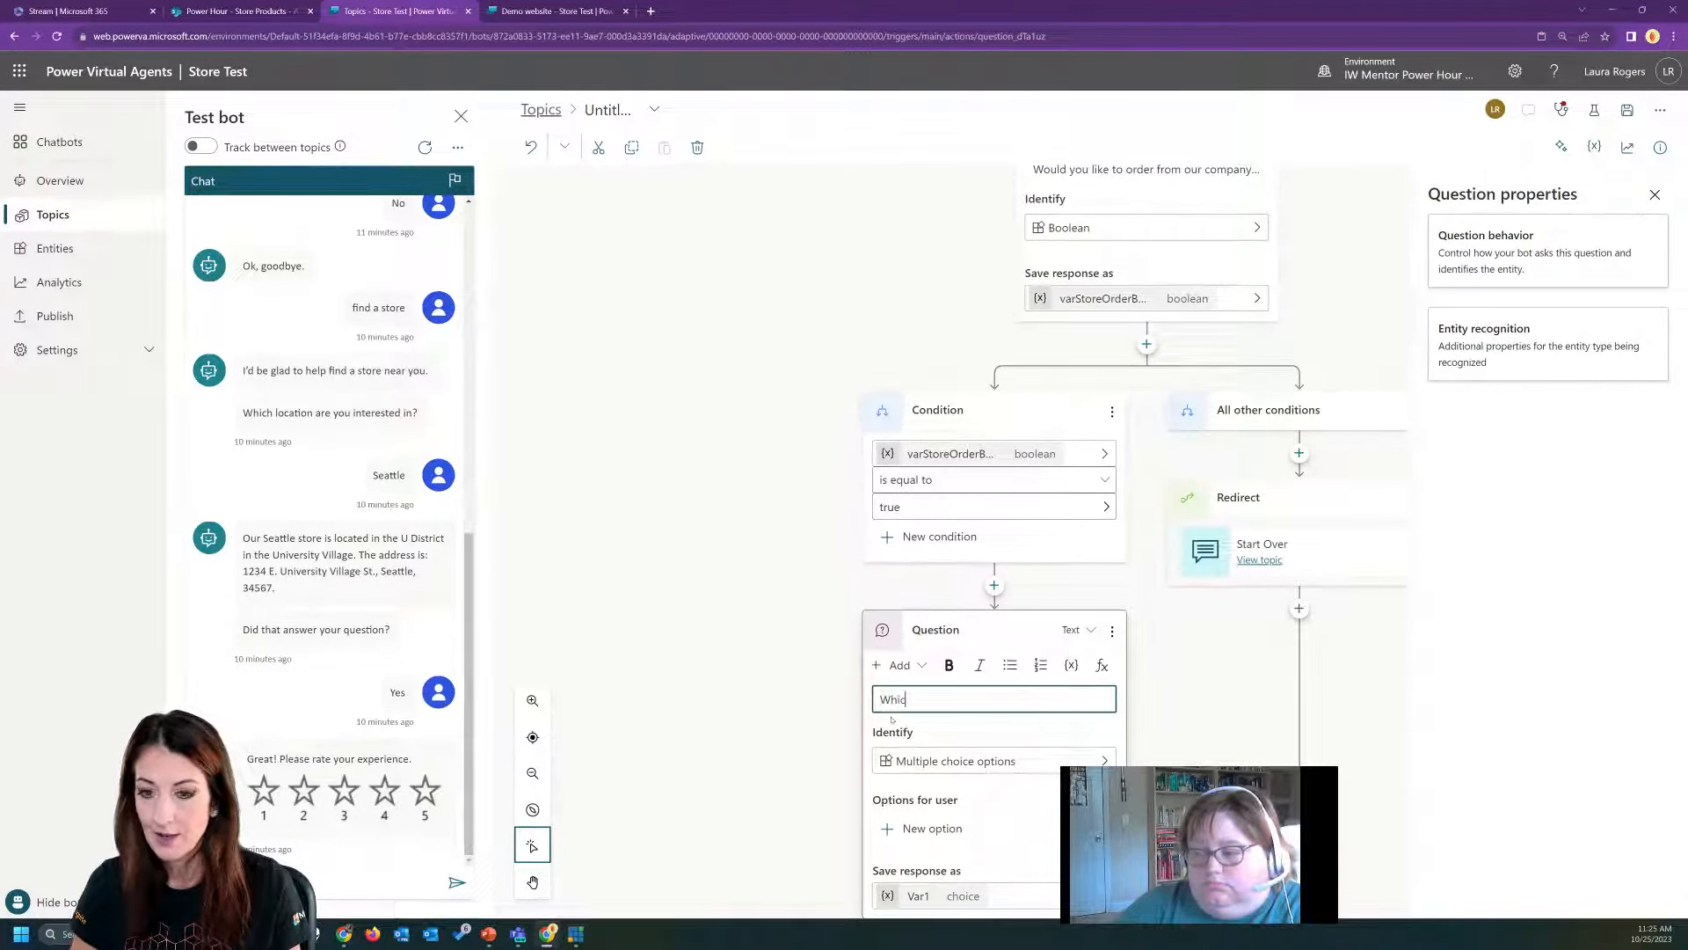
pyautogui.write('h item woul')
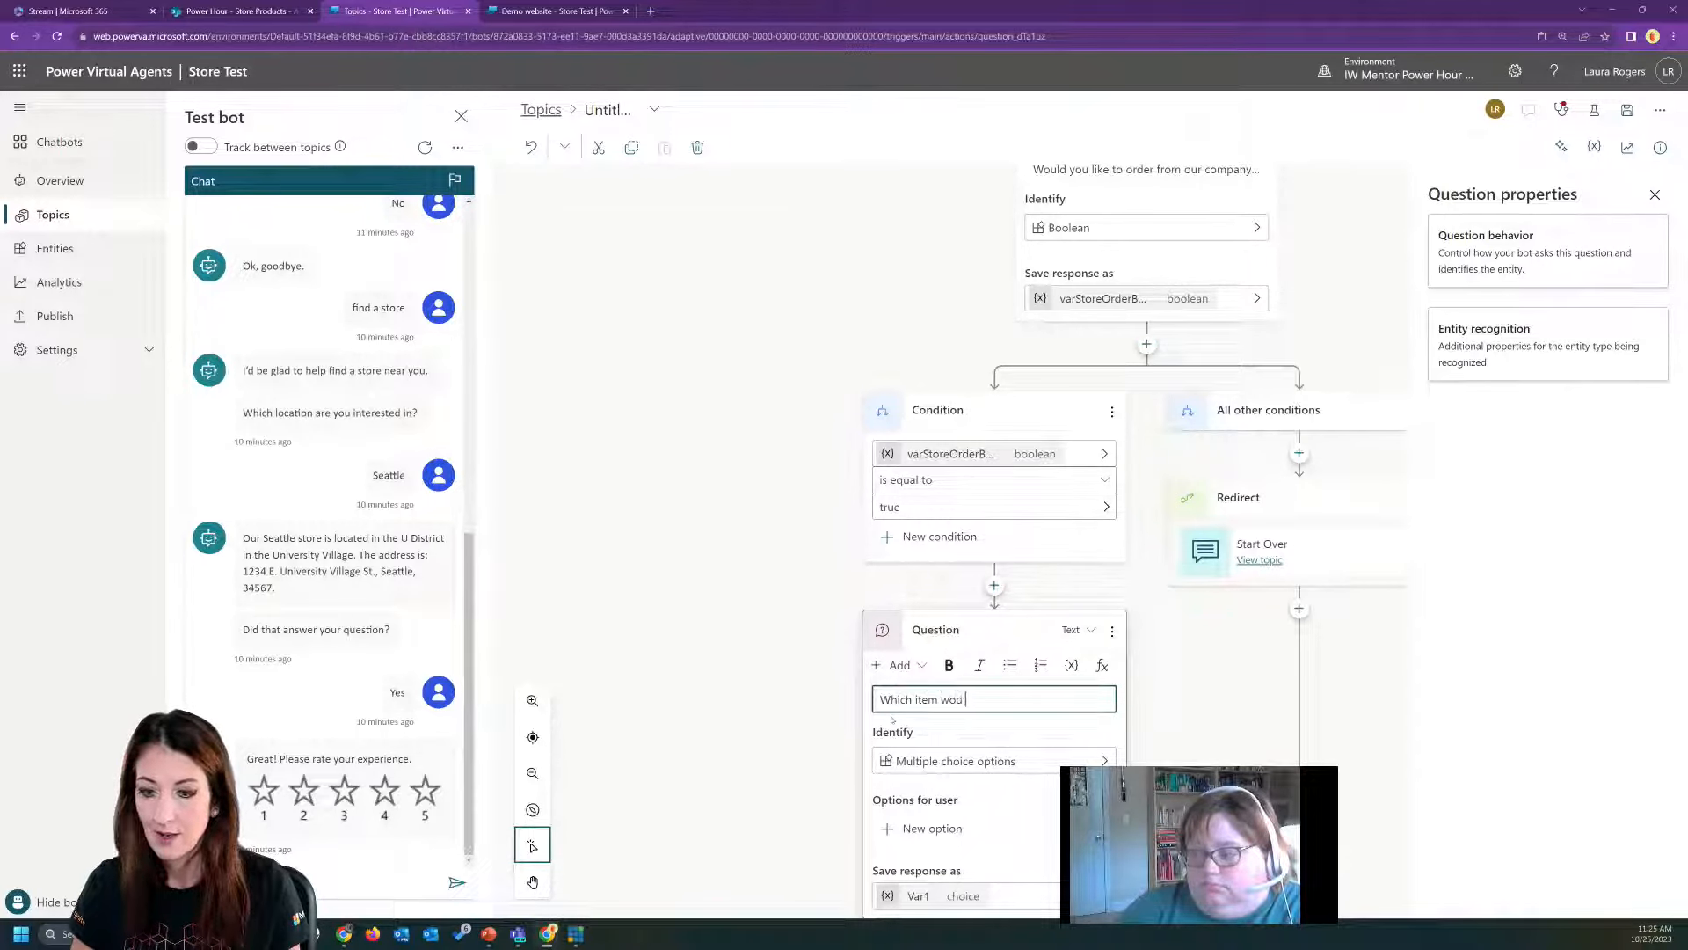
pyautogui.write('d you like?')
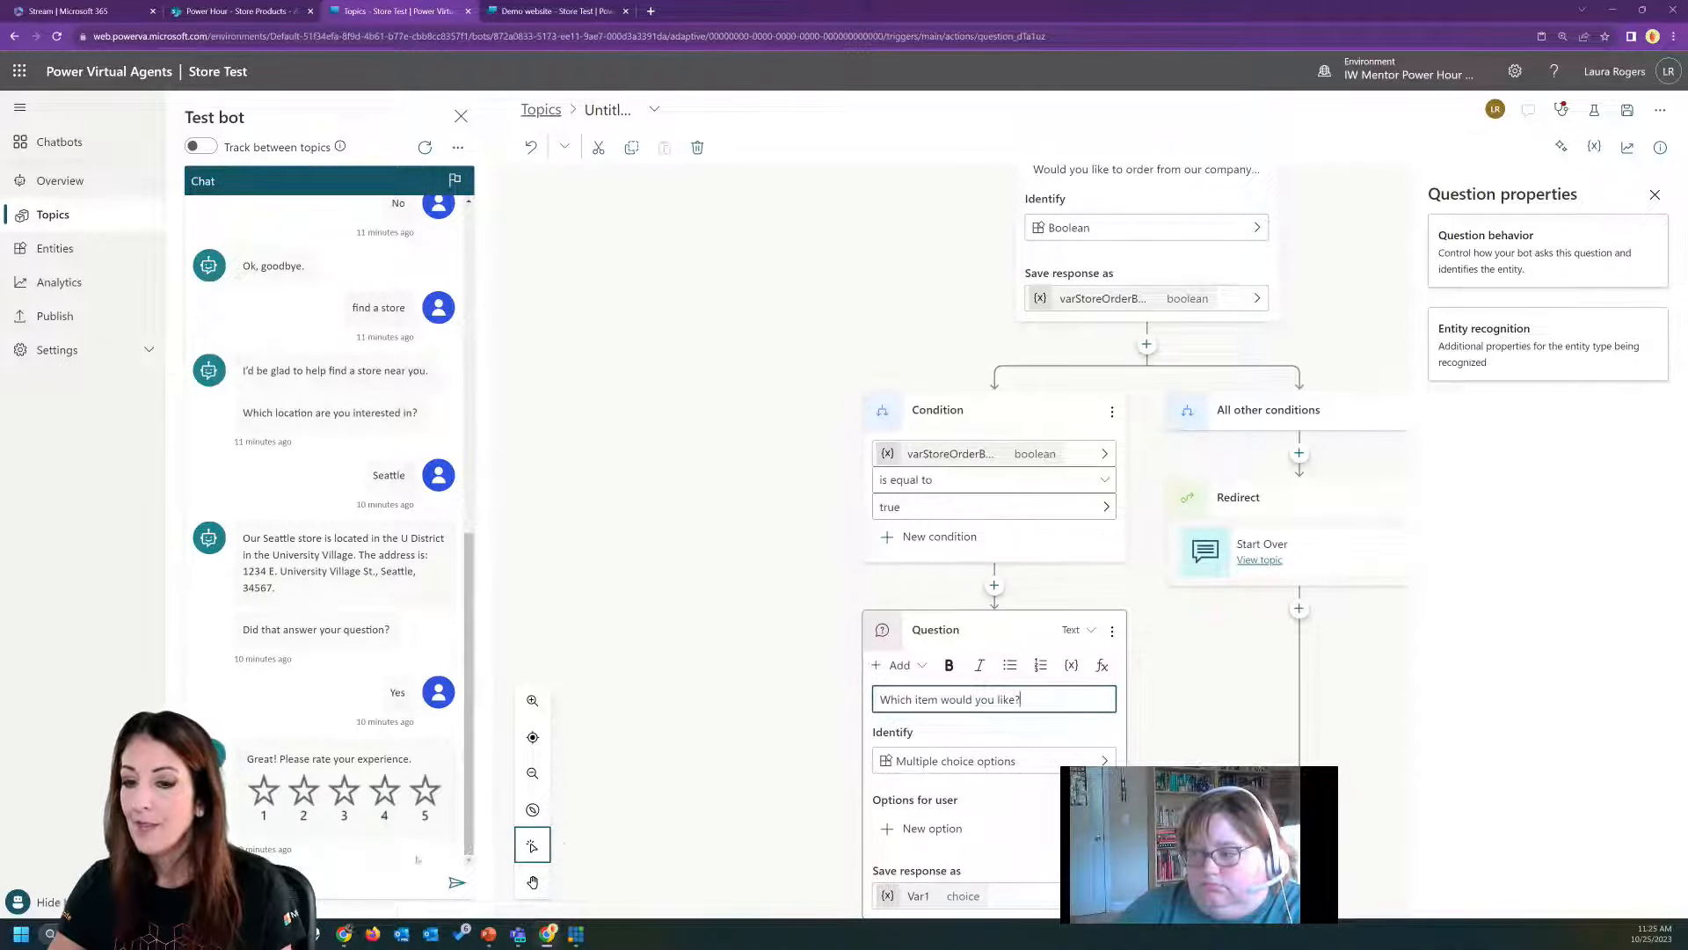
# Rename the item question's response variable to VarItemToPurchase and set the question to identify the user's entire response.
pyautogui.scroll(-1, 1155, 744)
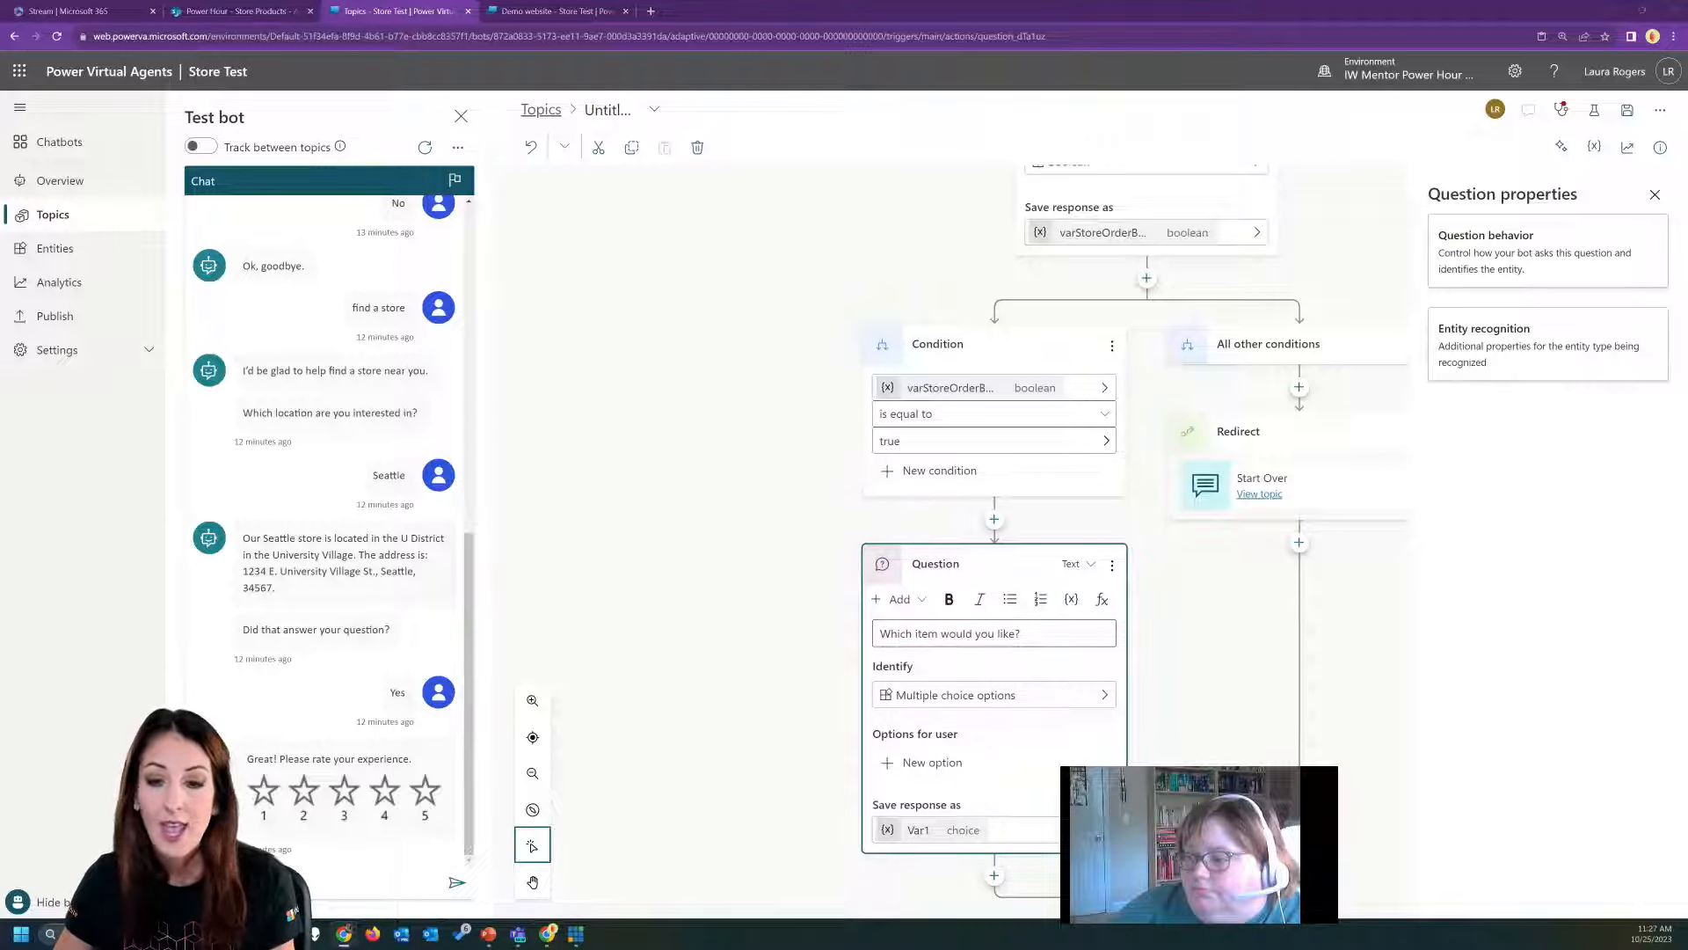
pyautogui.click(917, 829)
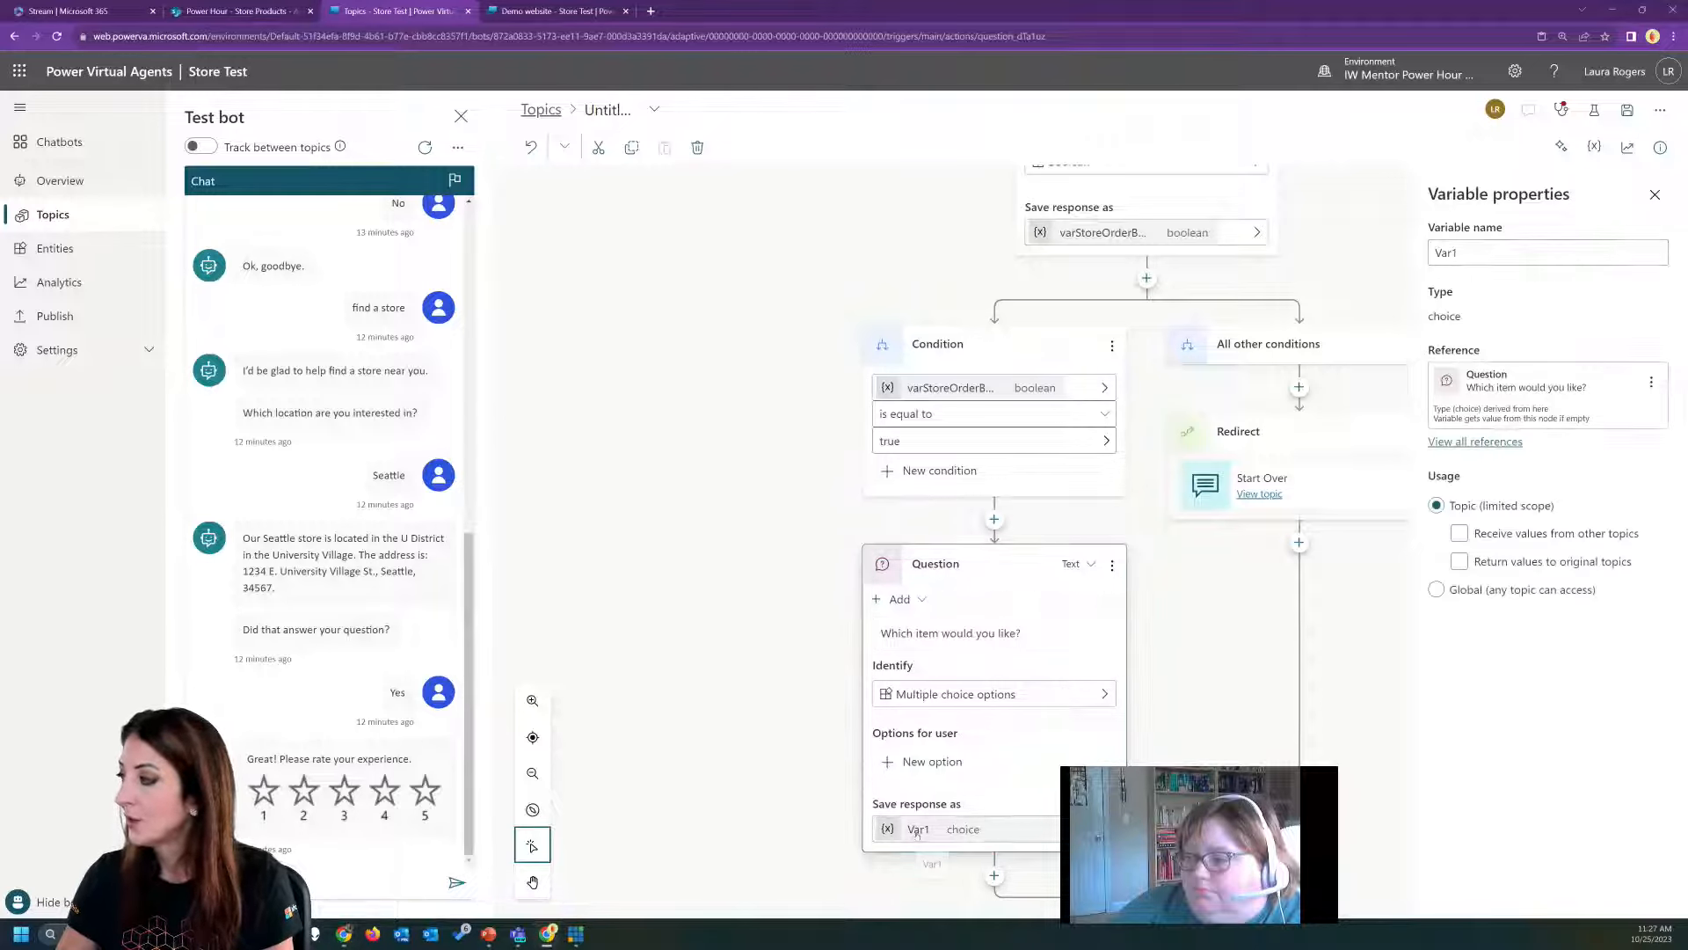
pyautogui.click(1484, 251)
pyautogui.press('BackSpace')
pyautogui.write('Item')
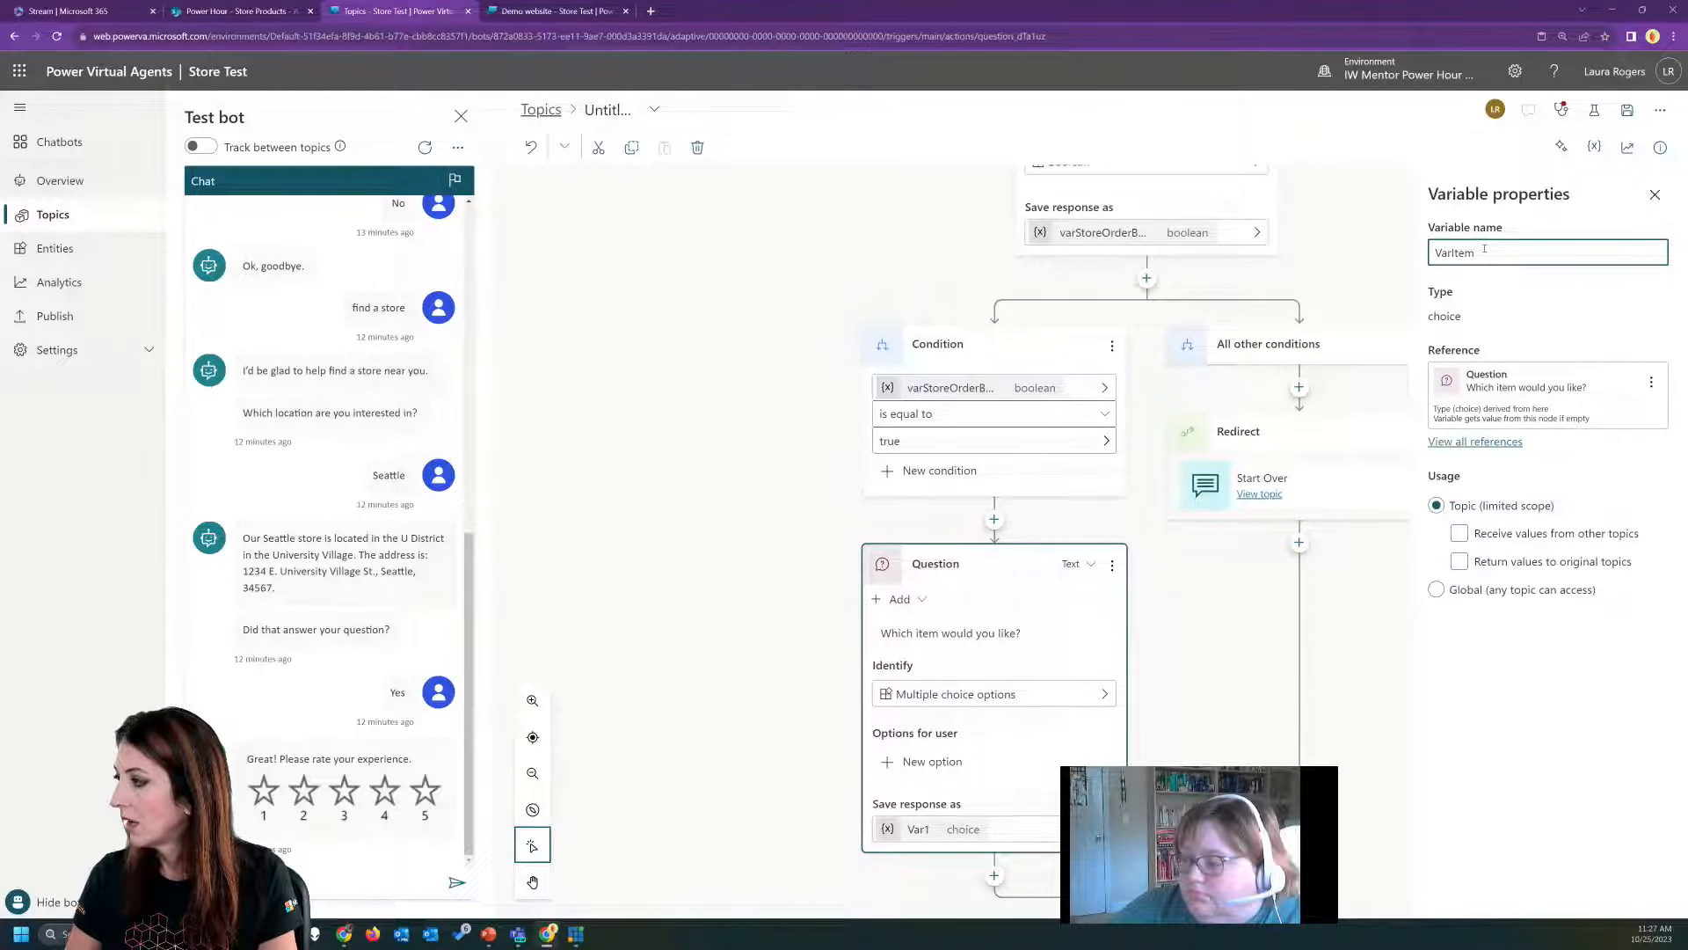
pyautogui.write('ToPurchase')
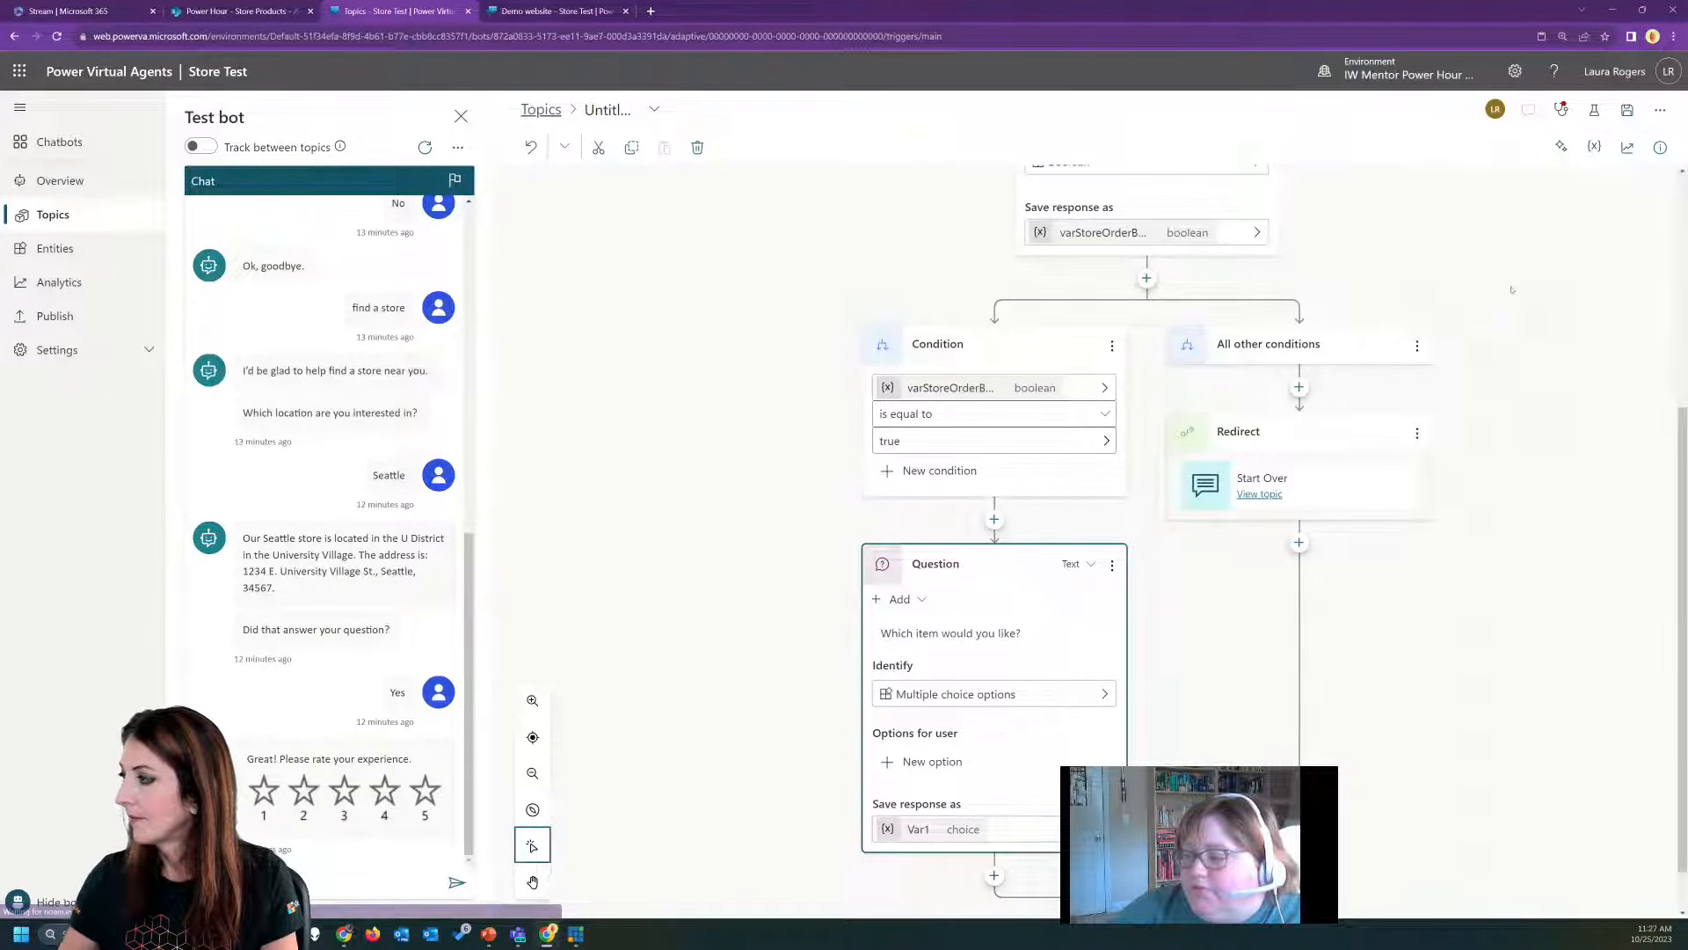
pyautogui.click(525, 211)
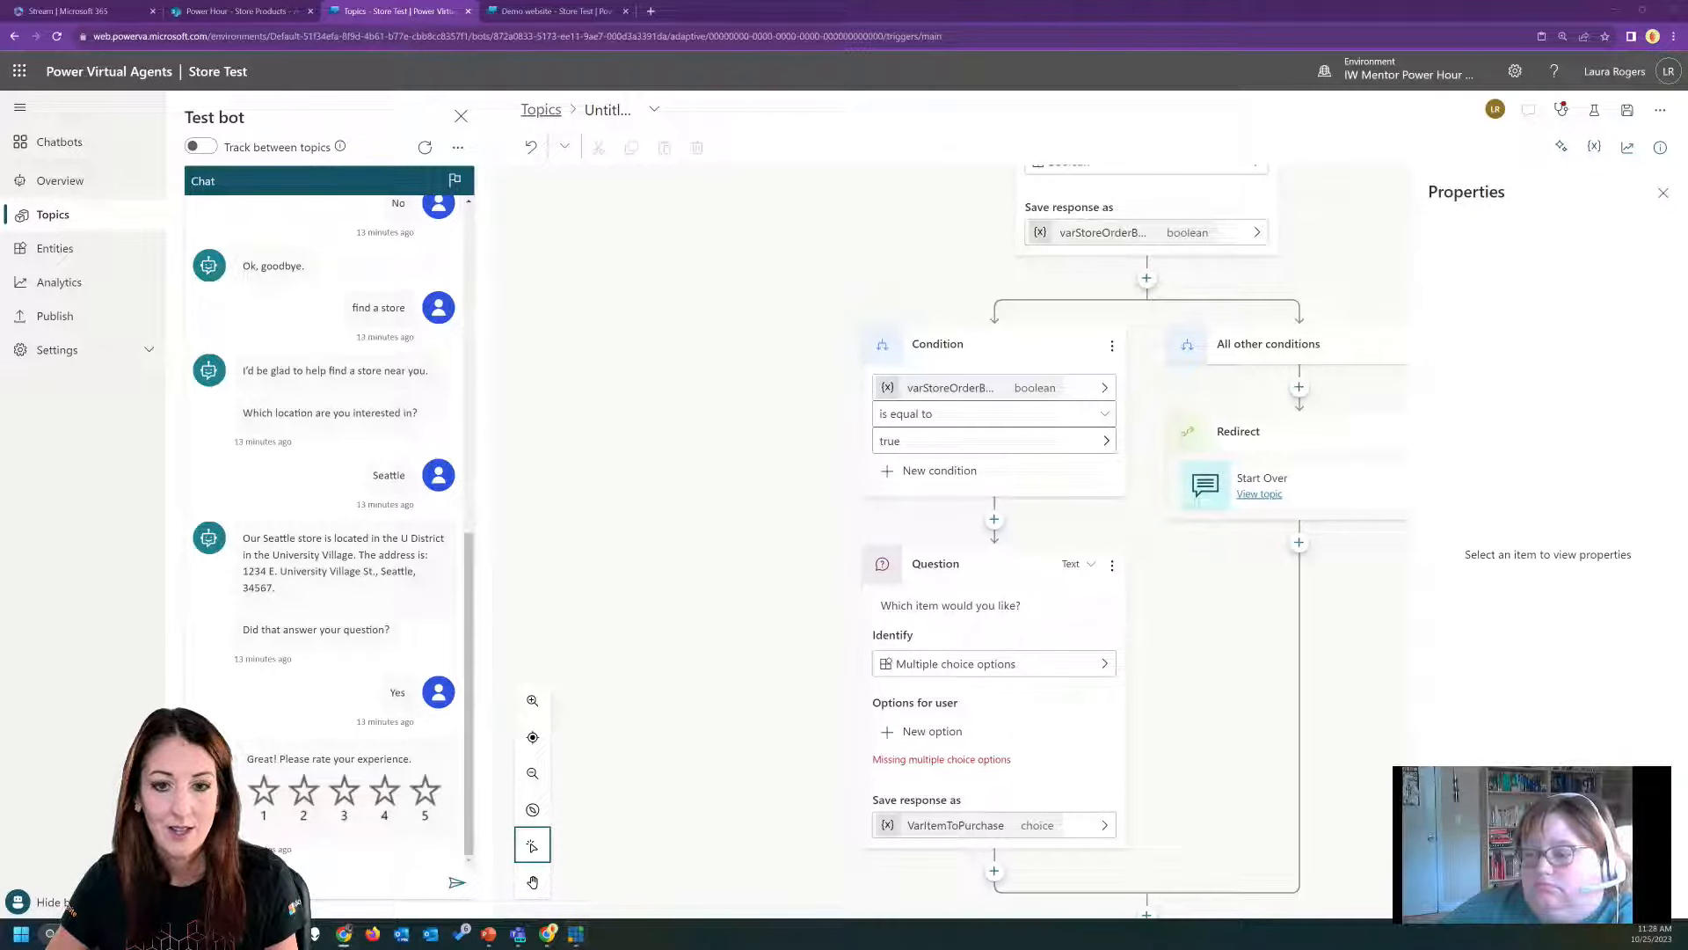
pyautogui.click(1061, 670)
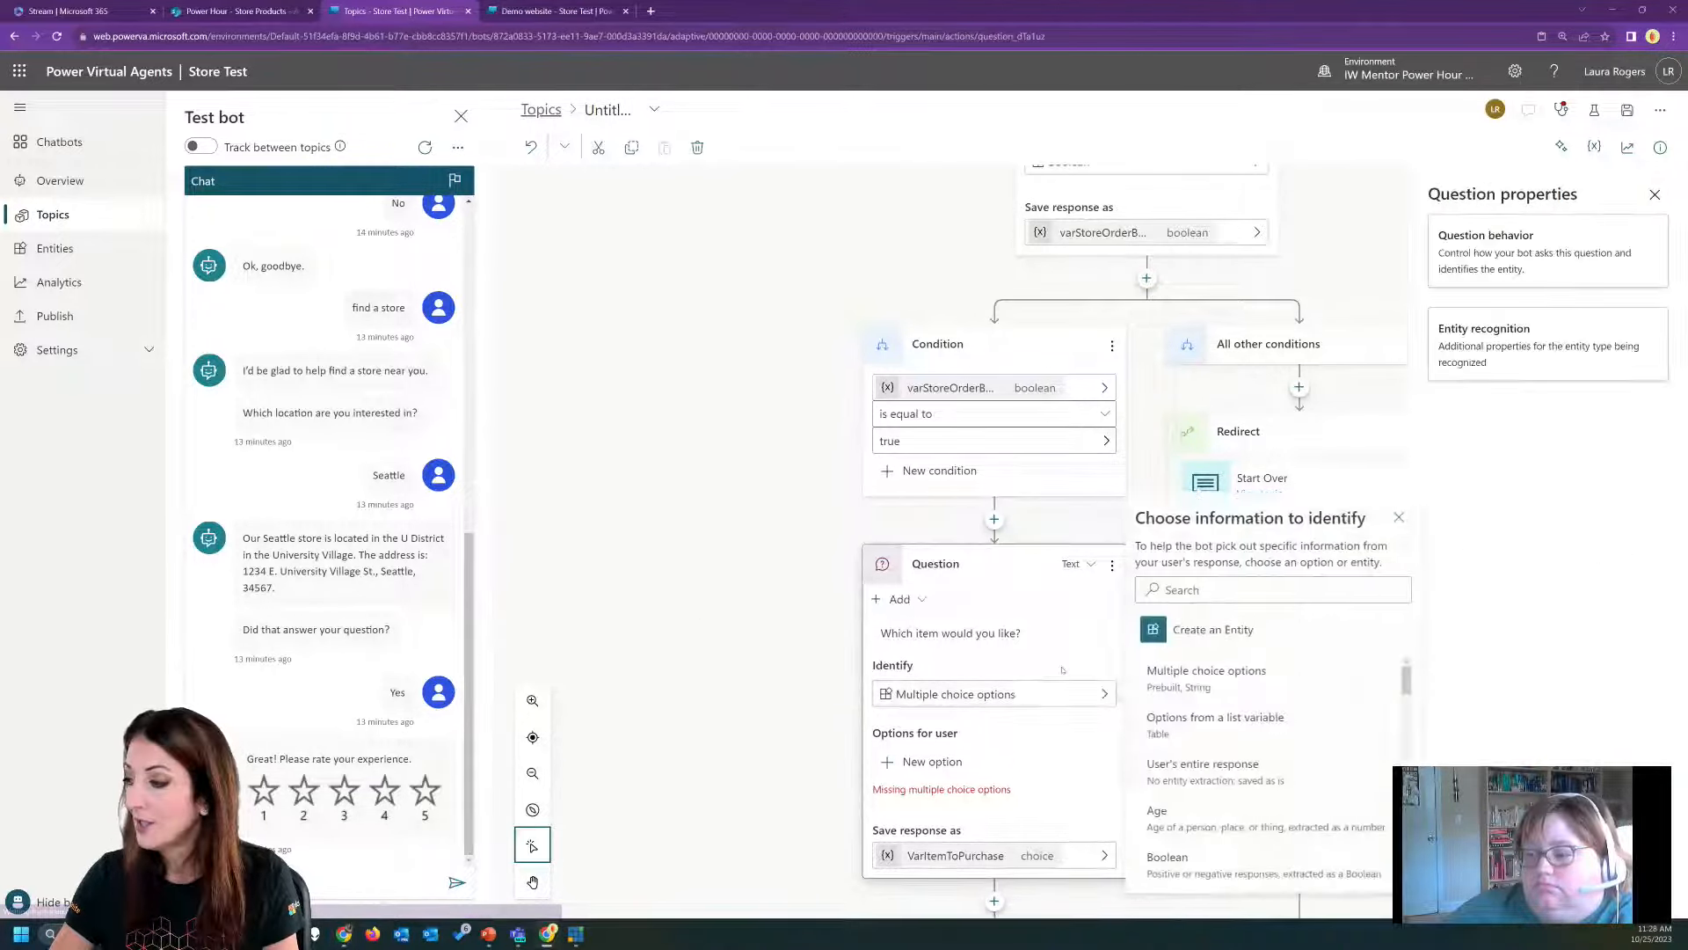
pyautogui.click(1245, 764)
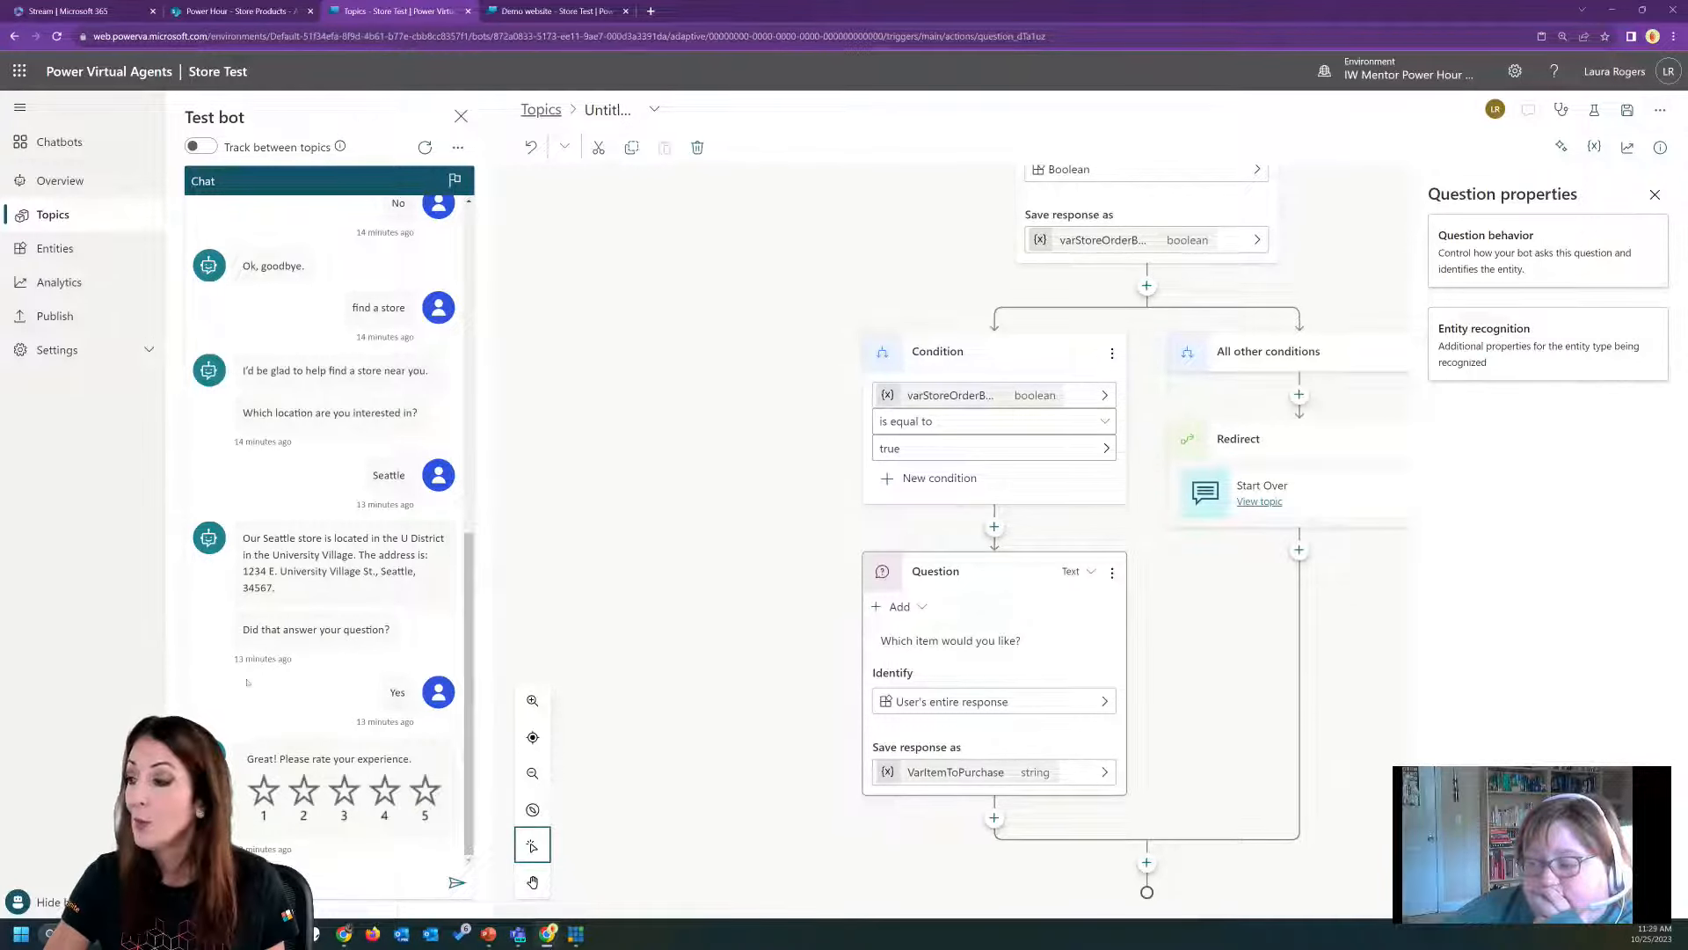
# Add a call to a newly created Power Automate flow below the item question.
pyautogui.click(995, 818)
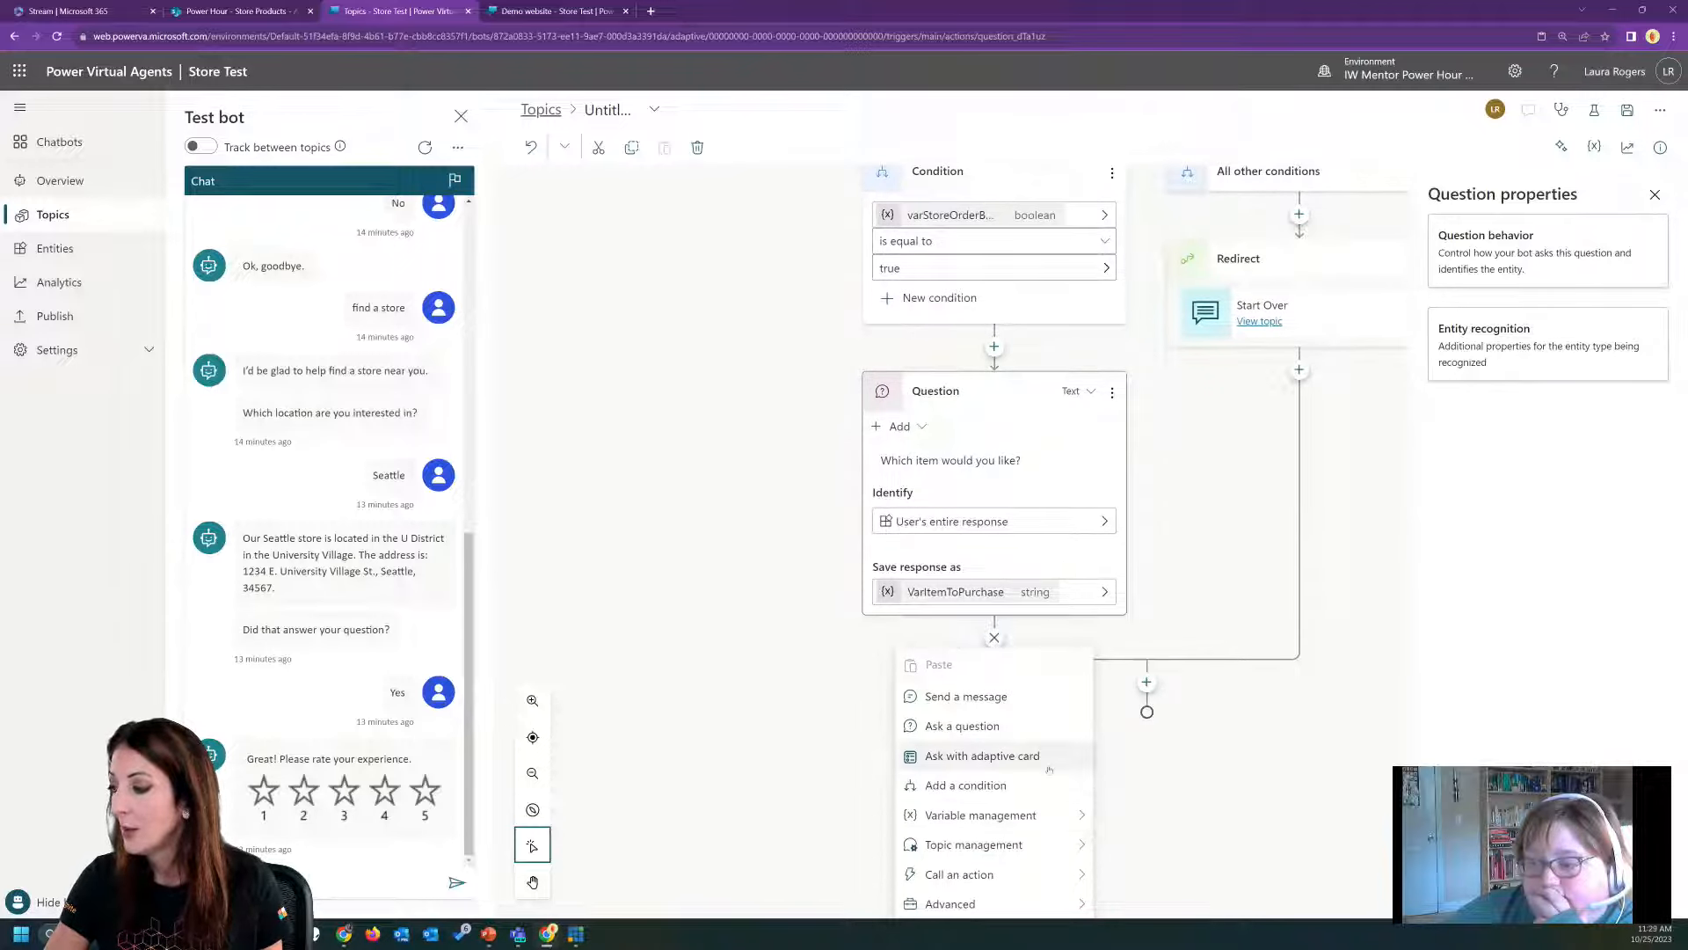
pyautogui.moveTo(1055, 874)
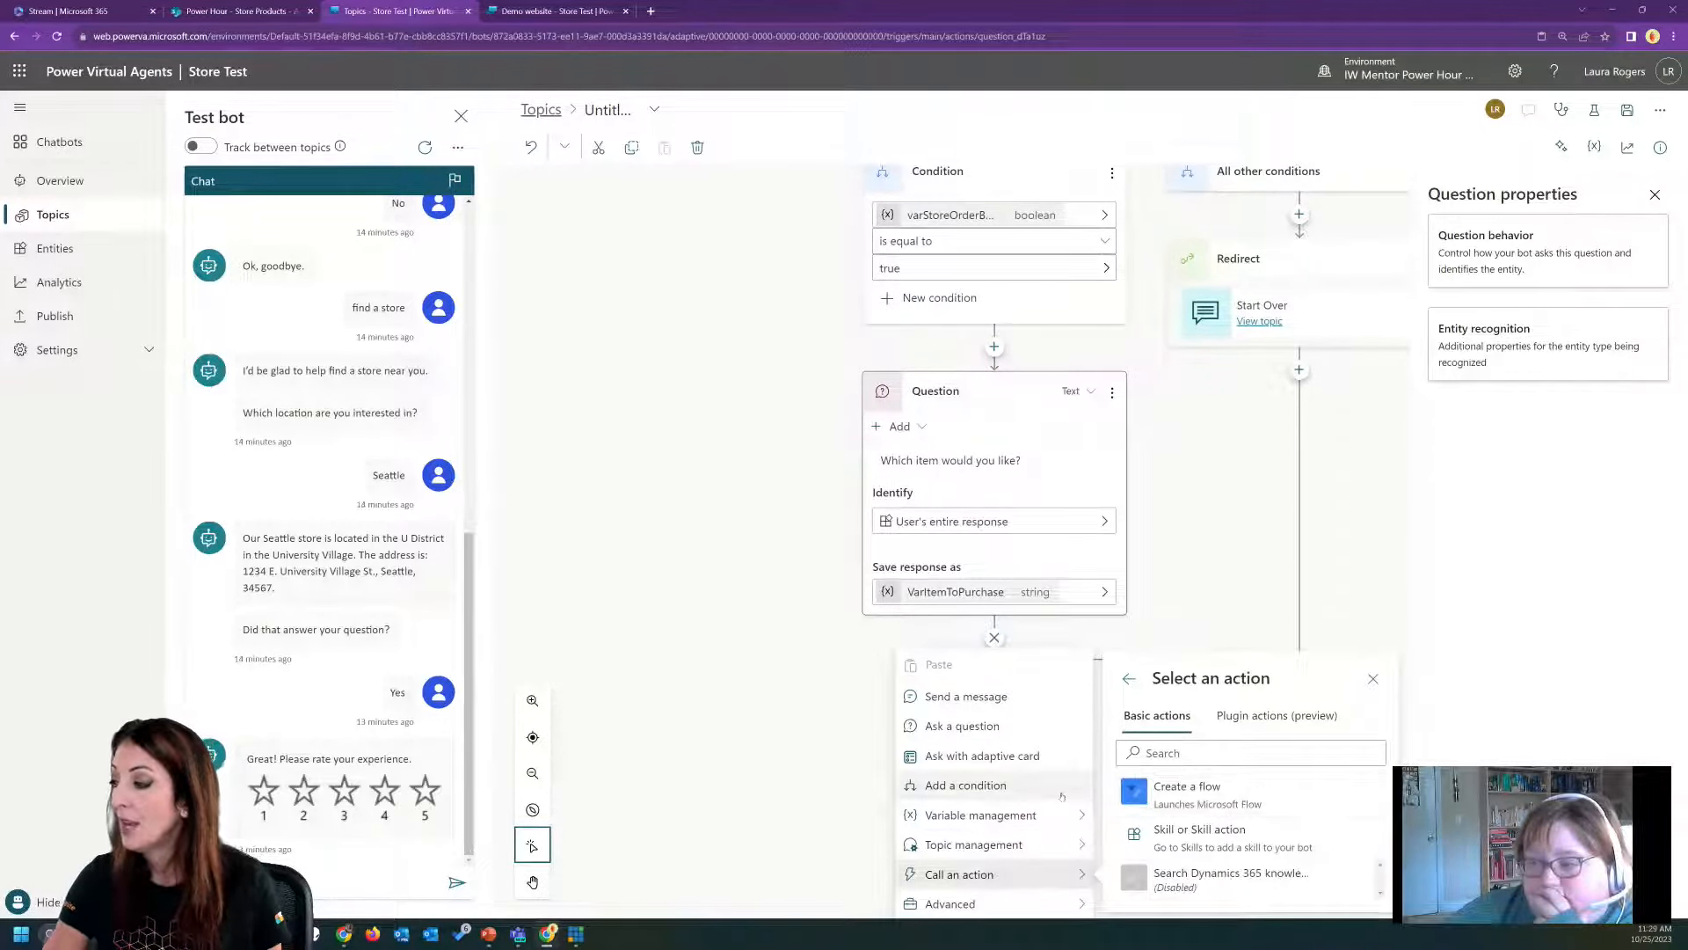
pyautogui.click(1212, 792)
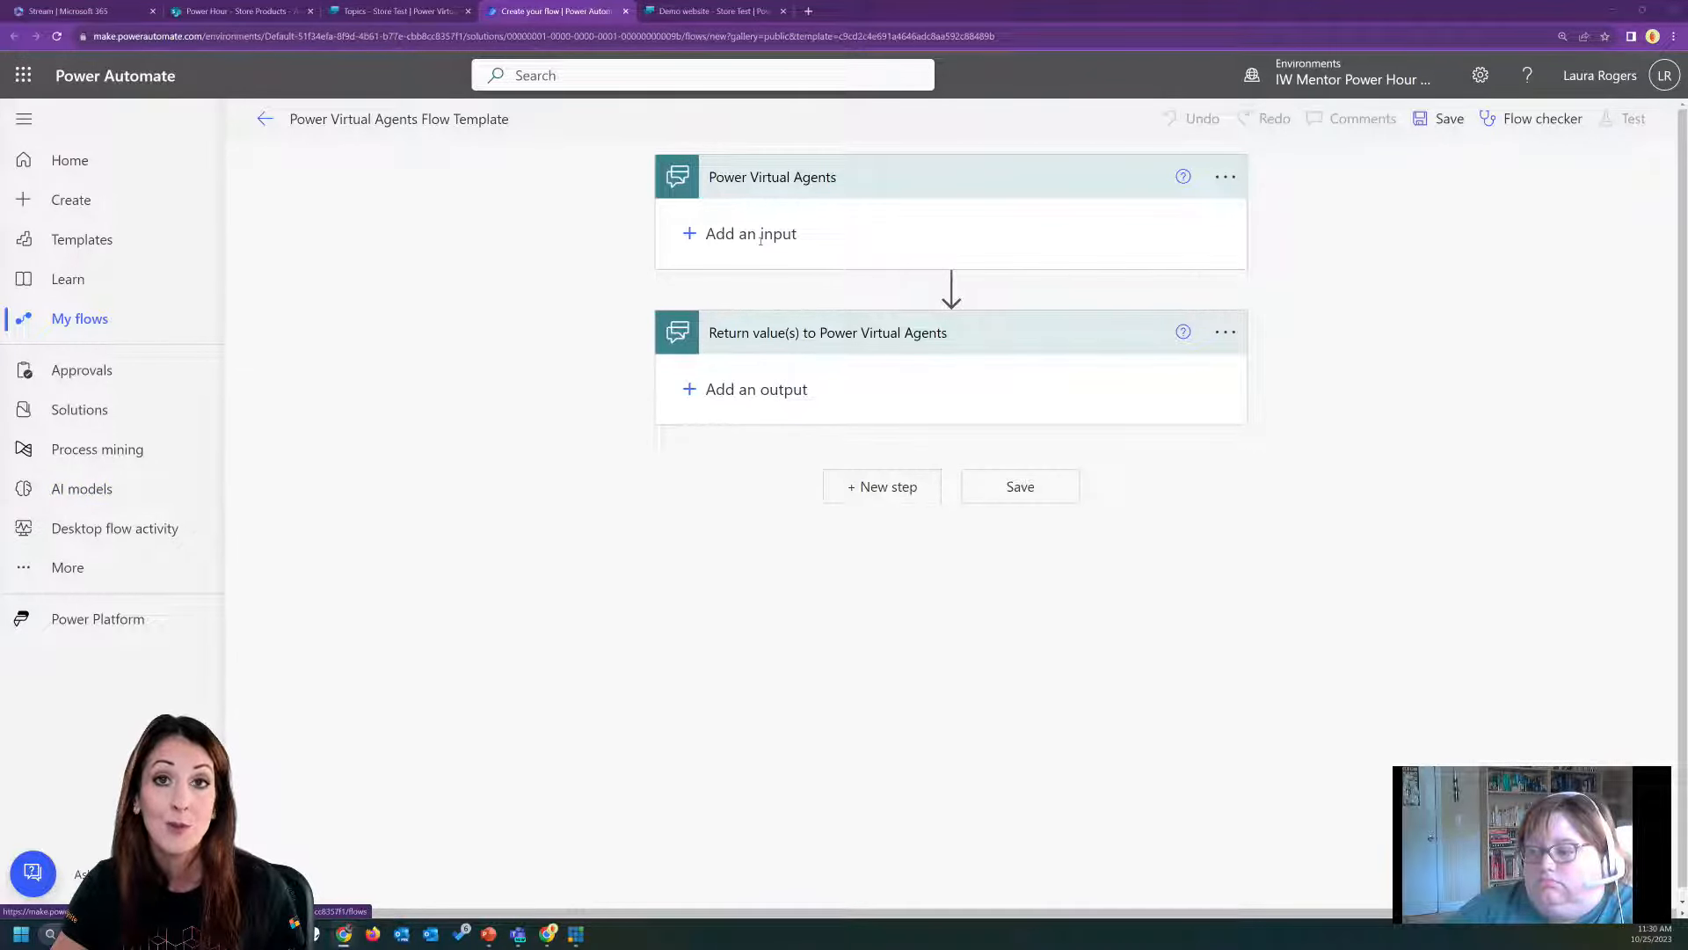
# Add a text input named StoreItem to the Power Virtual Agents trigger of the flow.
pyautogui.click(763, 235)
pyautogui.click(712, 269)
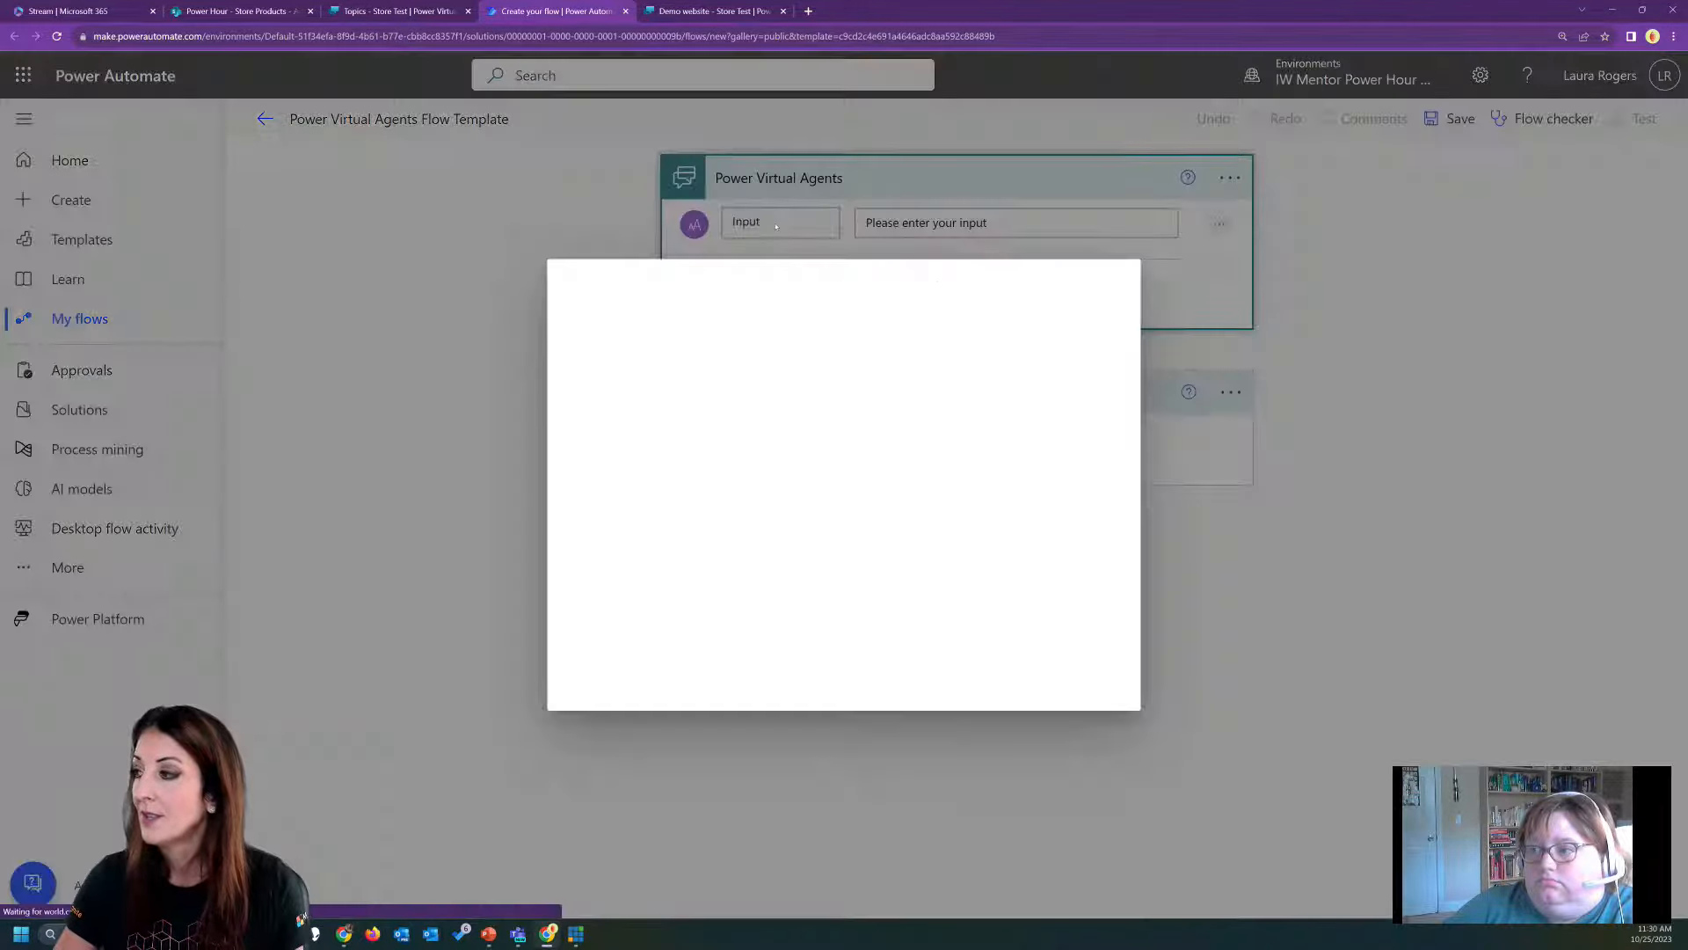
pyautogui.click(1106, 282)
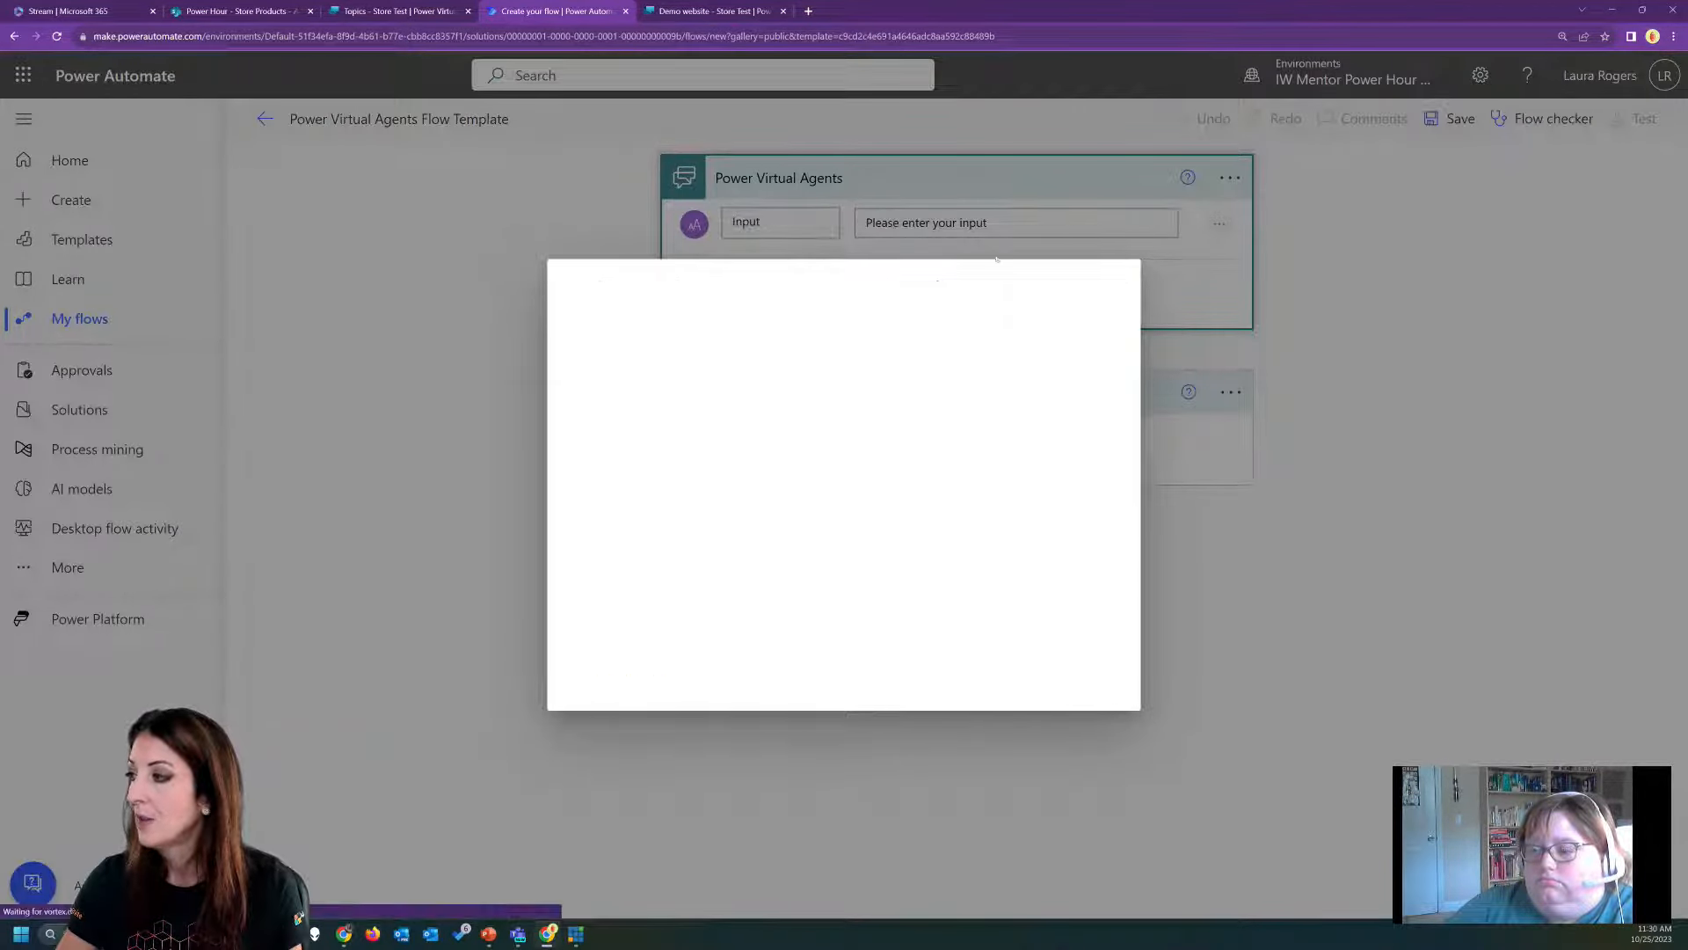
pyautogui.moveTo(783, 221); pyautogui.dragTo(720, 230)
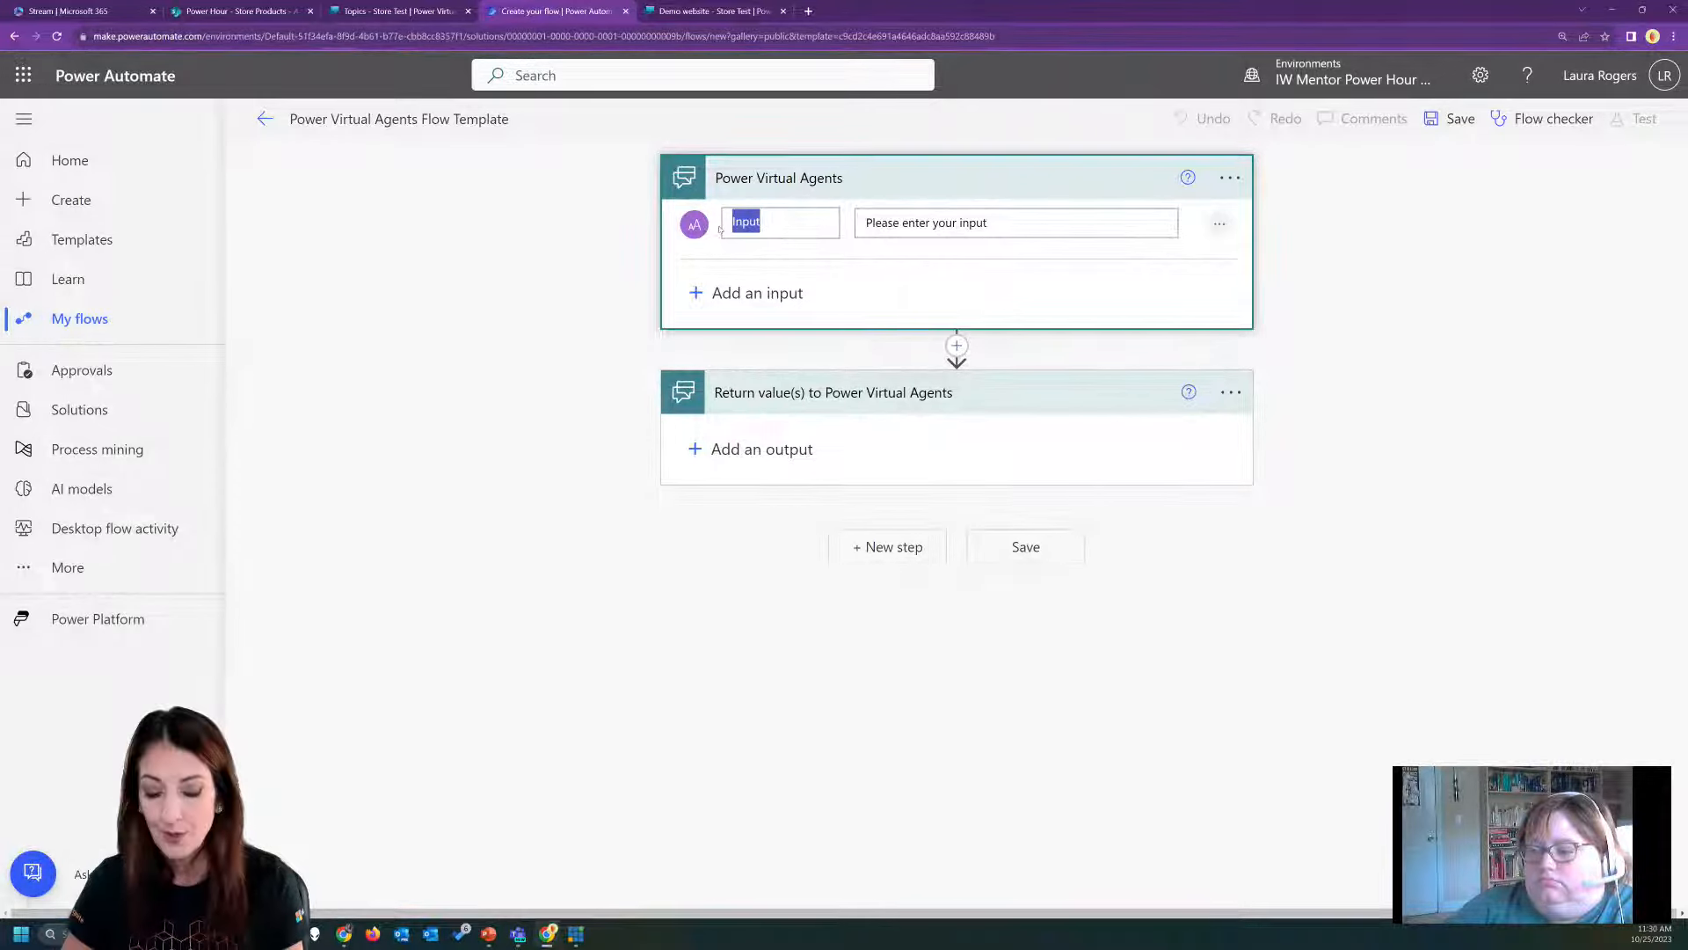
pyautogui.write('StoreItem')
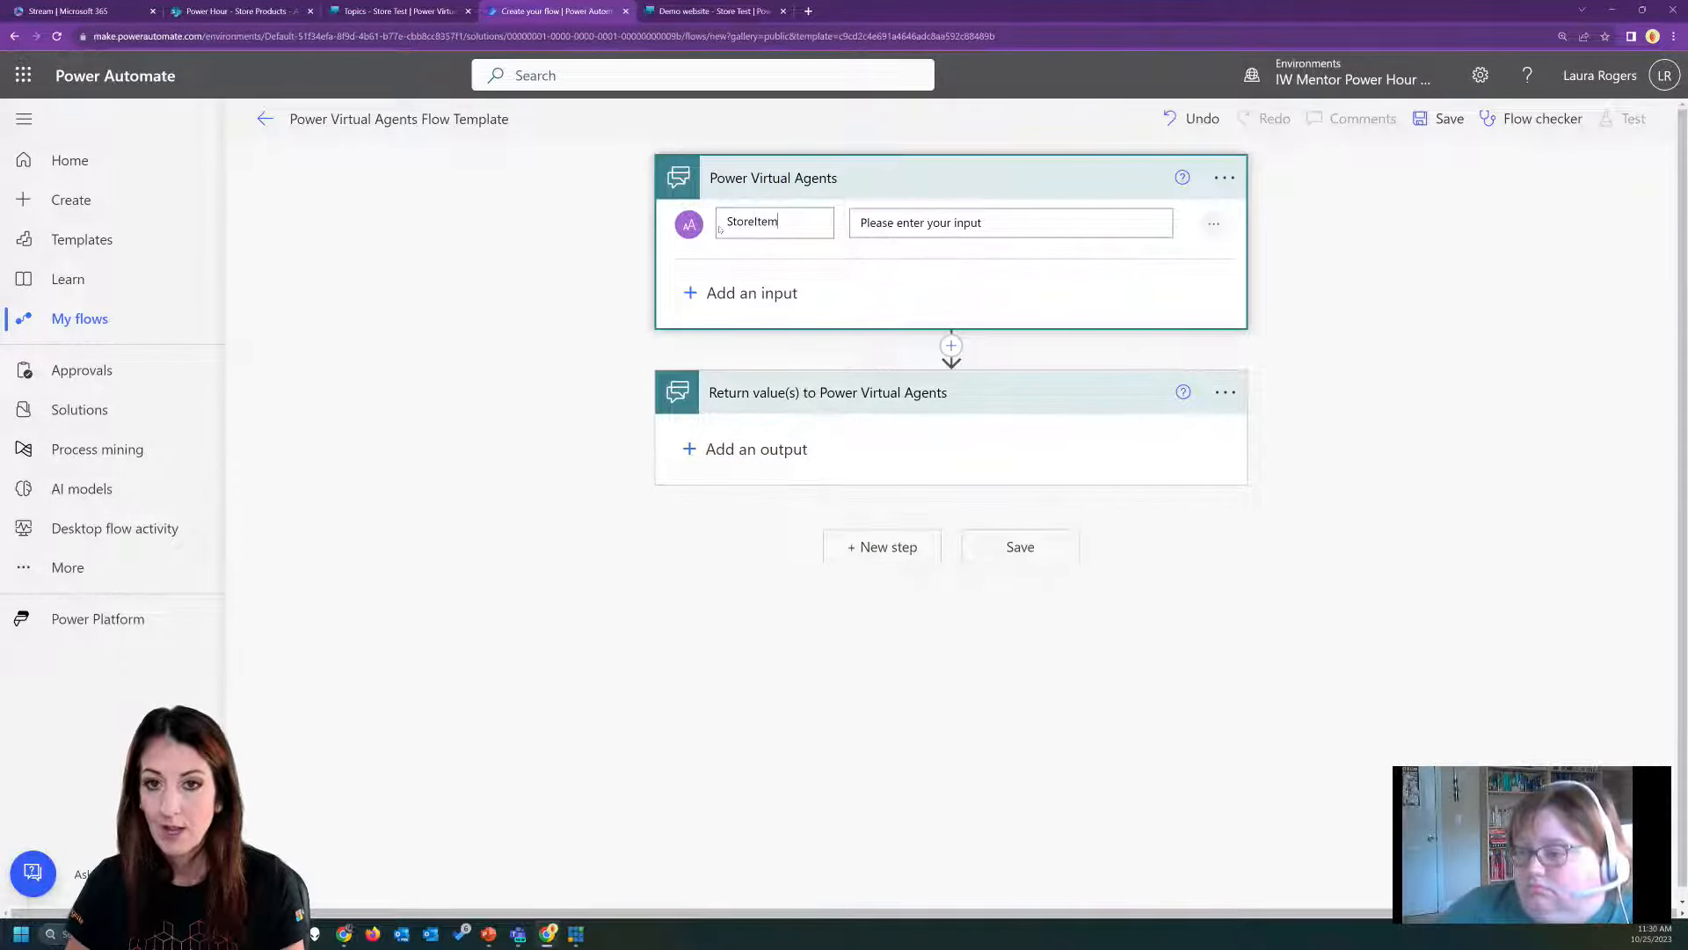
pyautogui.click(963, 229)
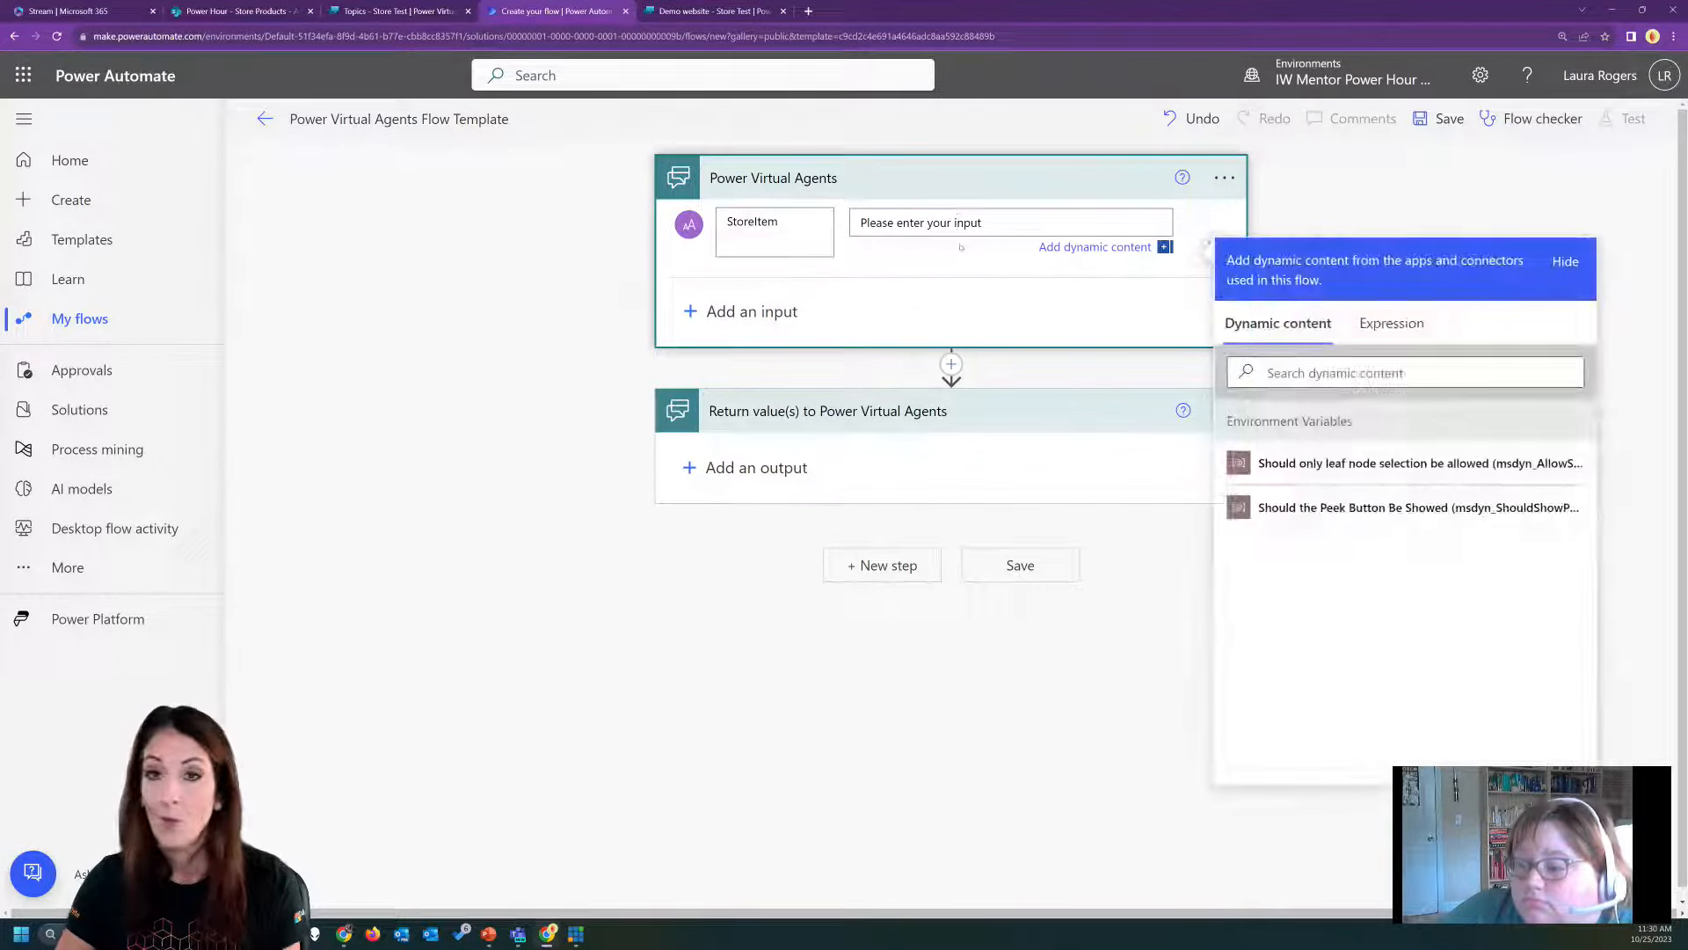
# Add a second text input named SubmitterUserID to the Power Virtual Agents trigger.
pyautogui.click(752, 312)
pyautogui.click(713, 332)
pyautogui.moveTo(773, 296); pyautogui.dragTo(705, 299)
pyautogui.write('Submitter')
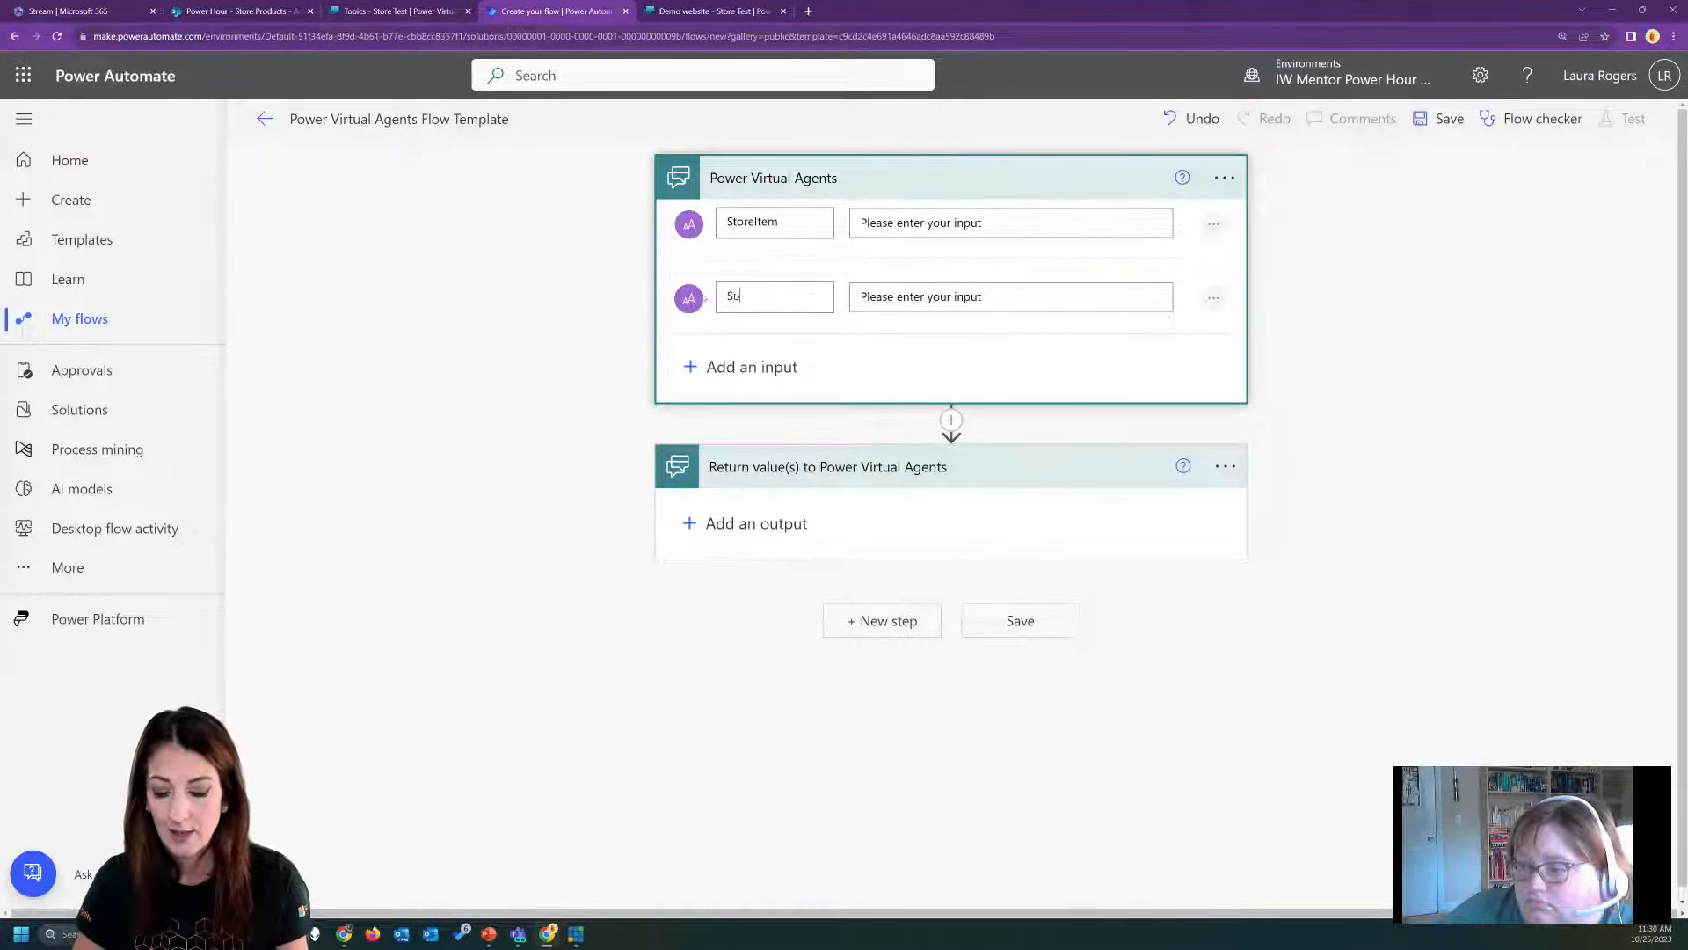
pyautogui.write('ser')
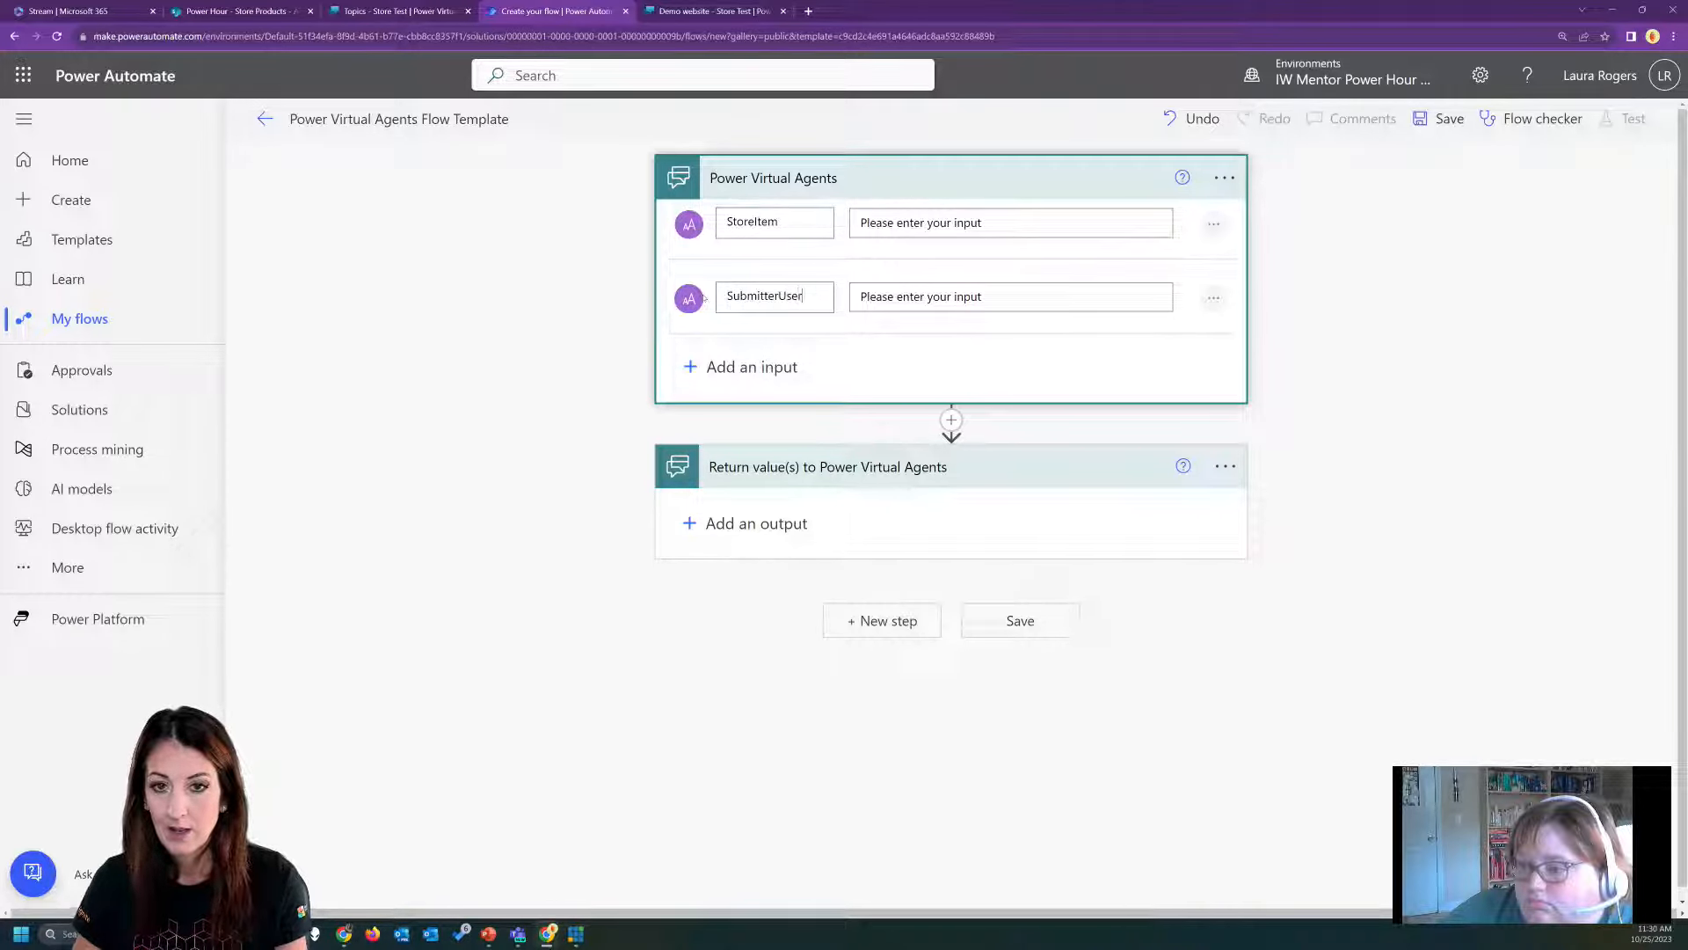
pyautogui.write('ID')
pyautogui.click(574, 377)
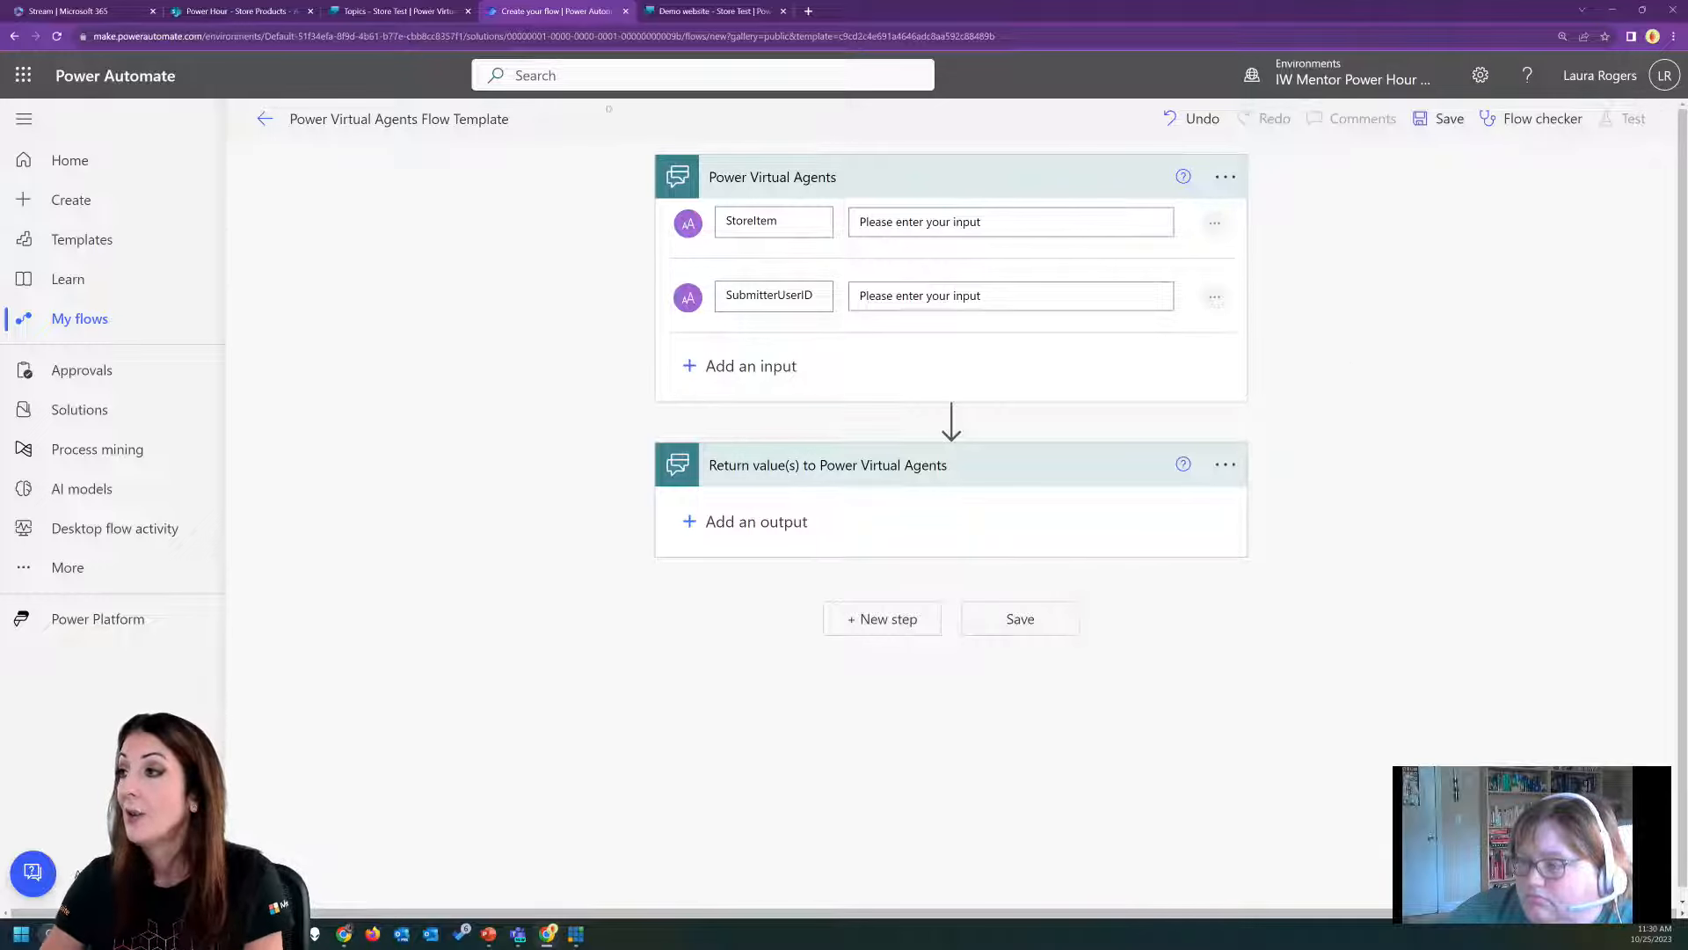
# Switch to the Power Hour SharePoint site and open the Orders list.
pyautogui.click(240, 13)
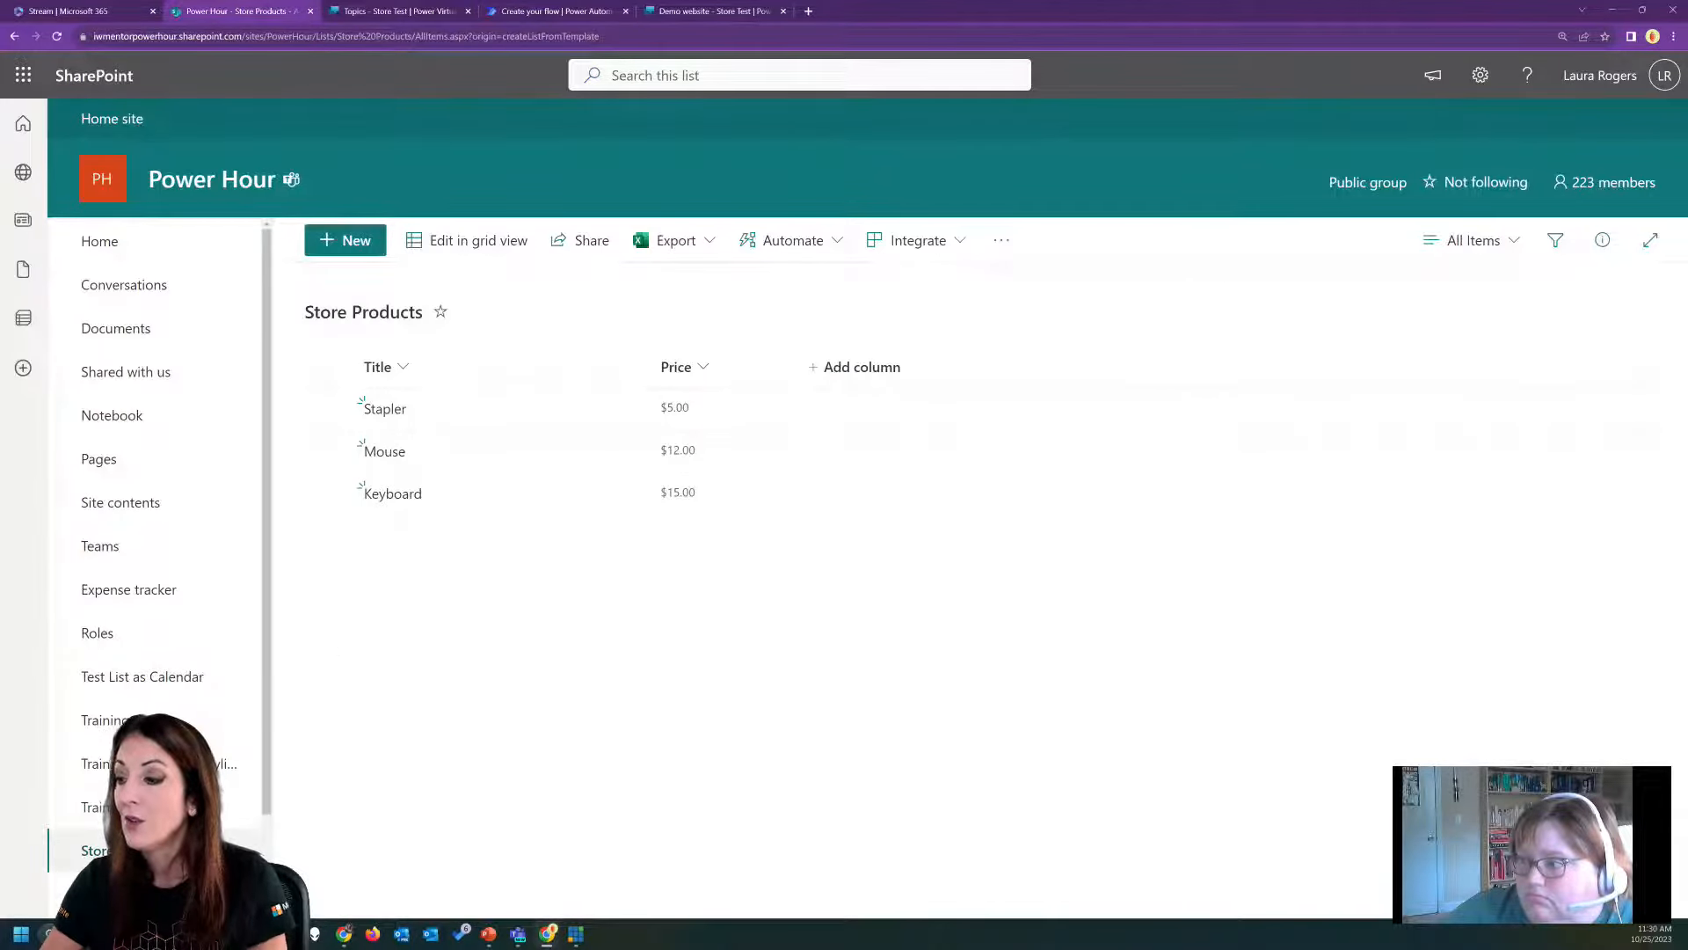
pyautogui.scroll(-2, 175, 427)
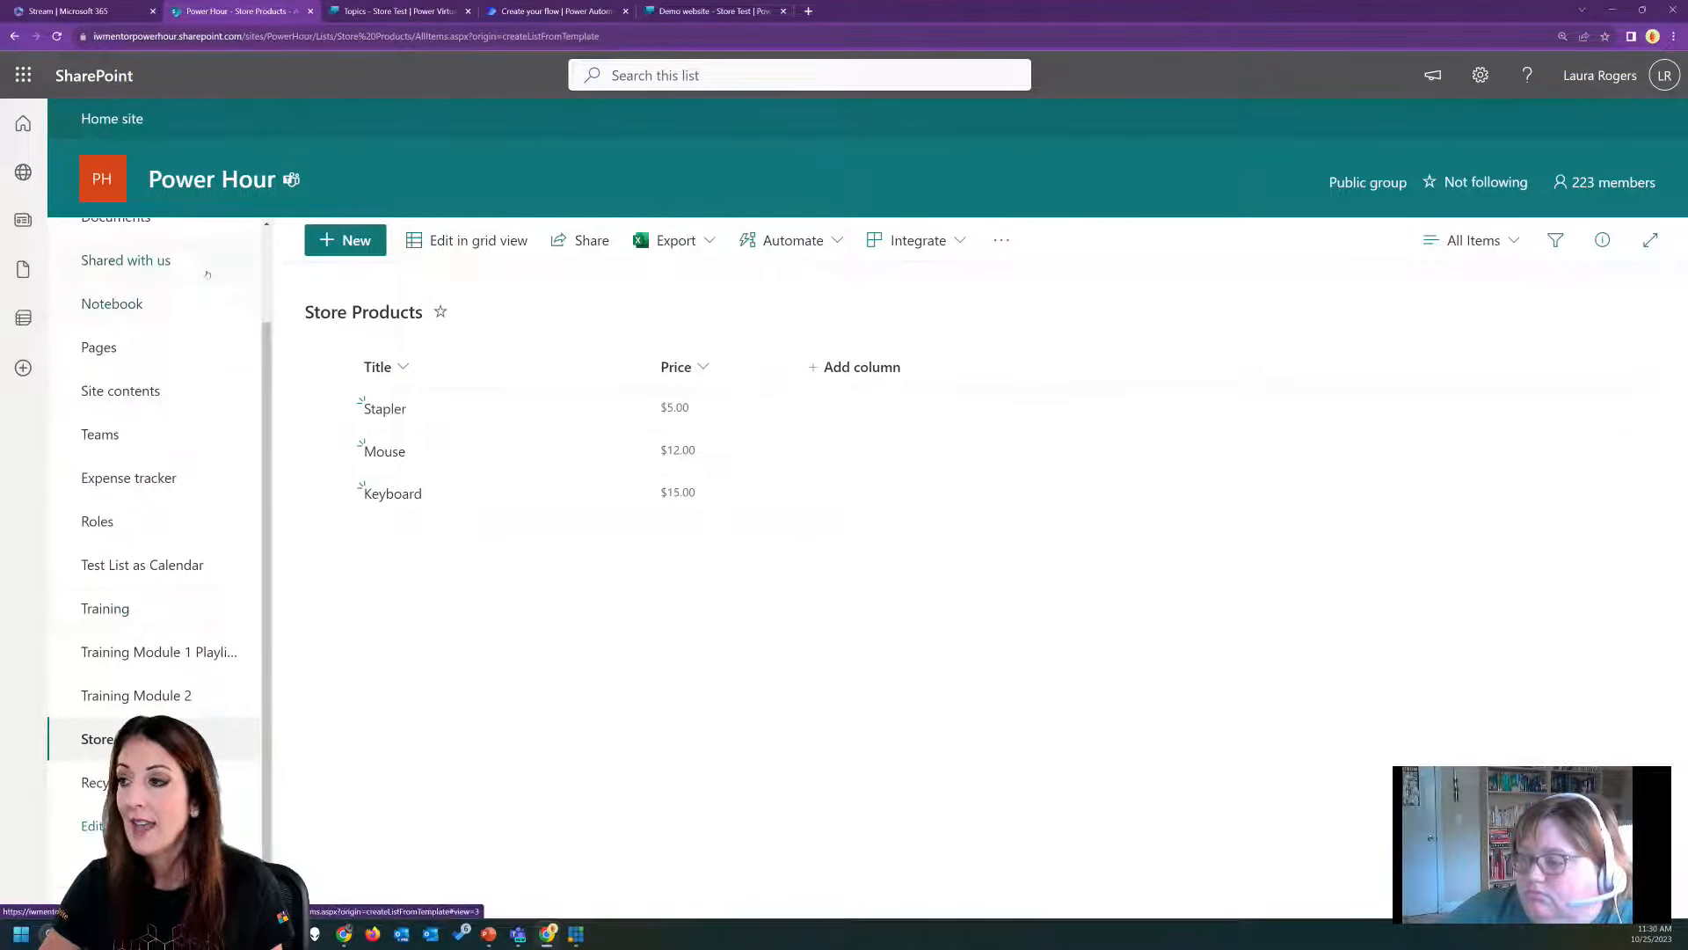
pyautogui.scroll(2, 116, 255)
pyautogui.click(115, 240)
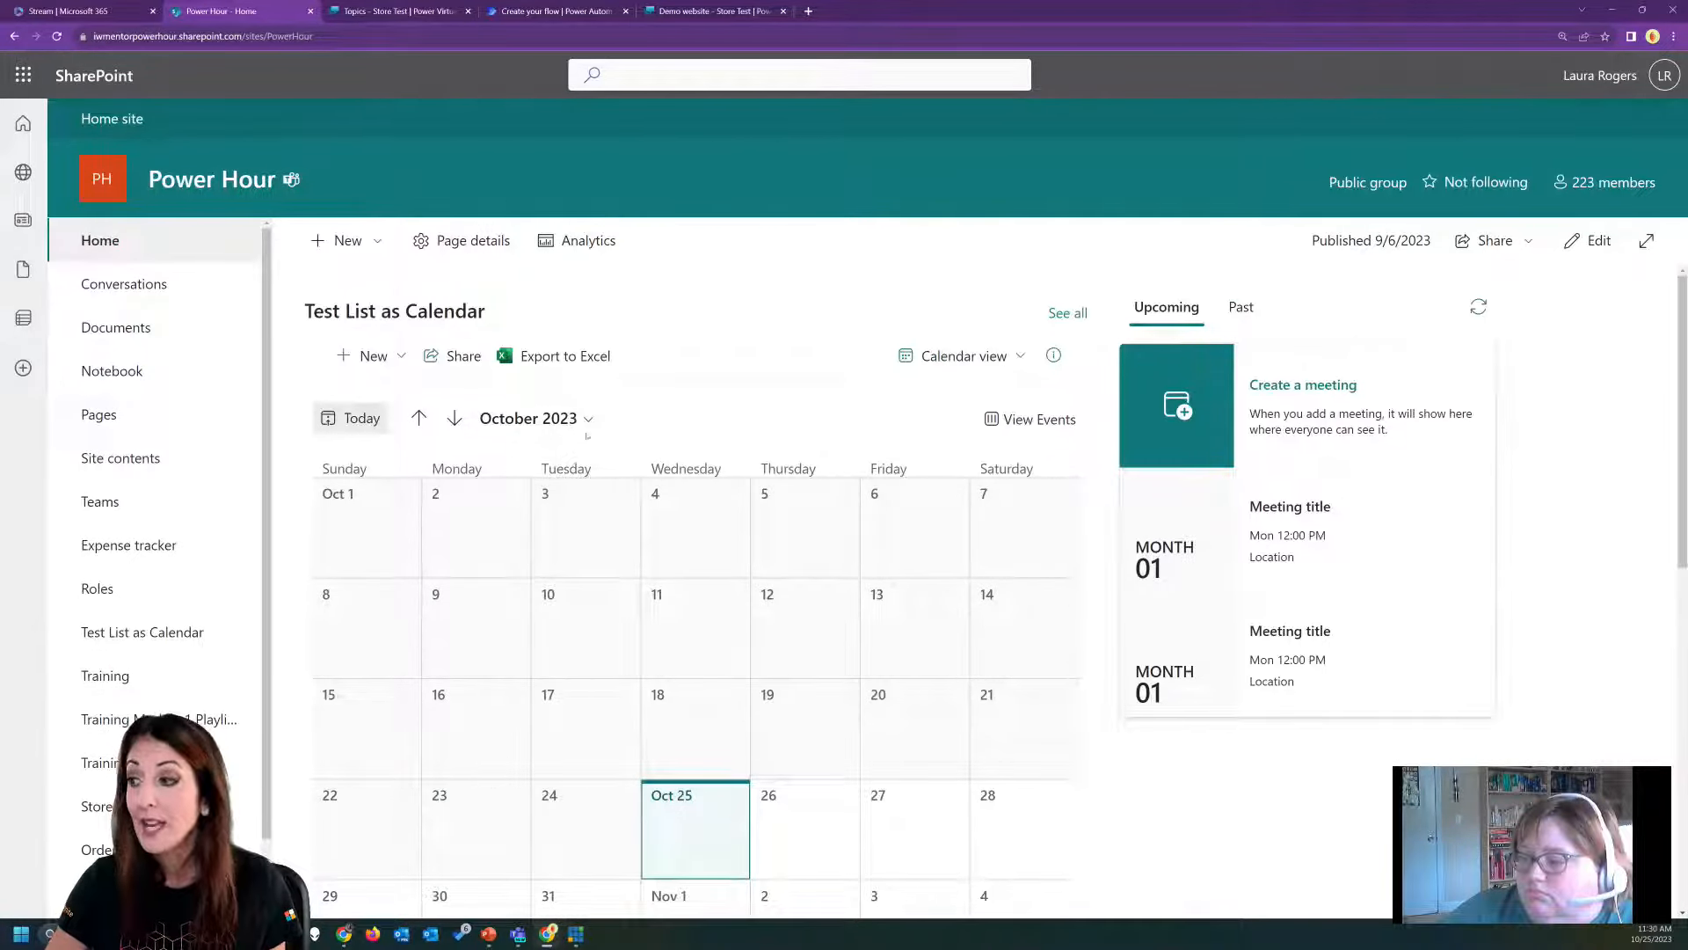
pyautogui.scroll(-1, 132, 765)
pyautogui.click(97, 771)
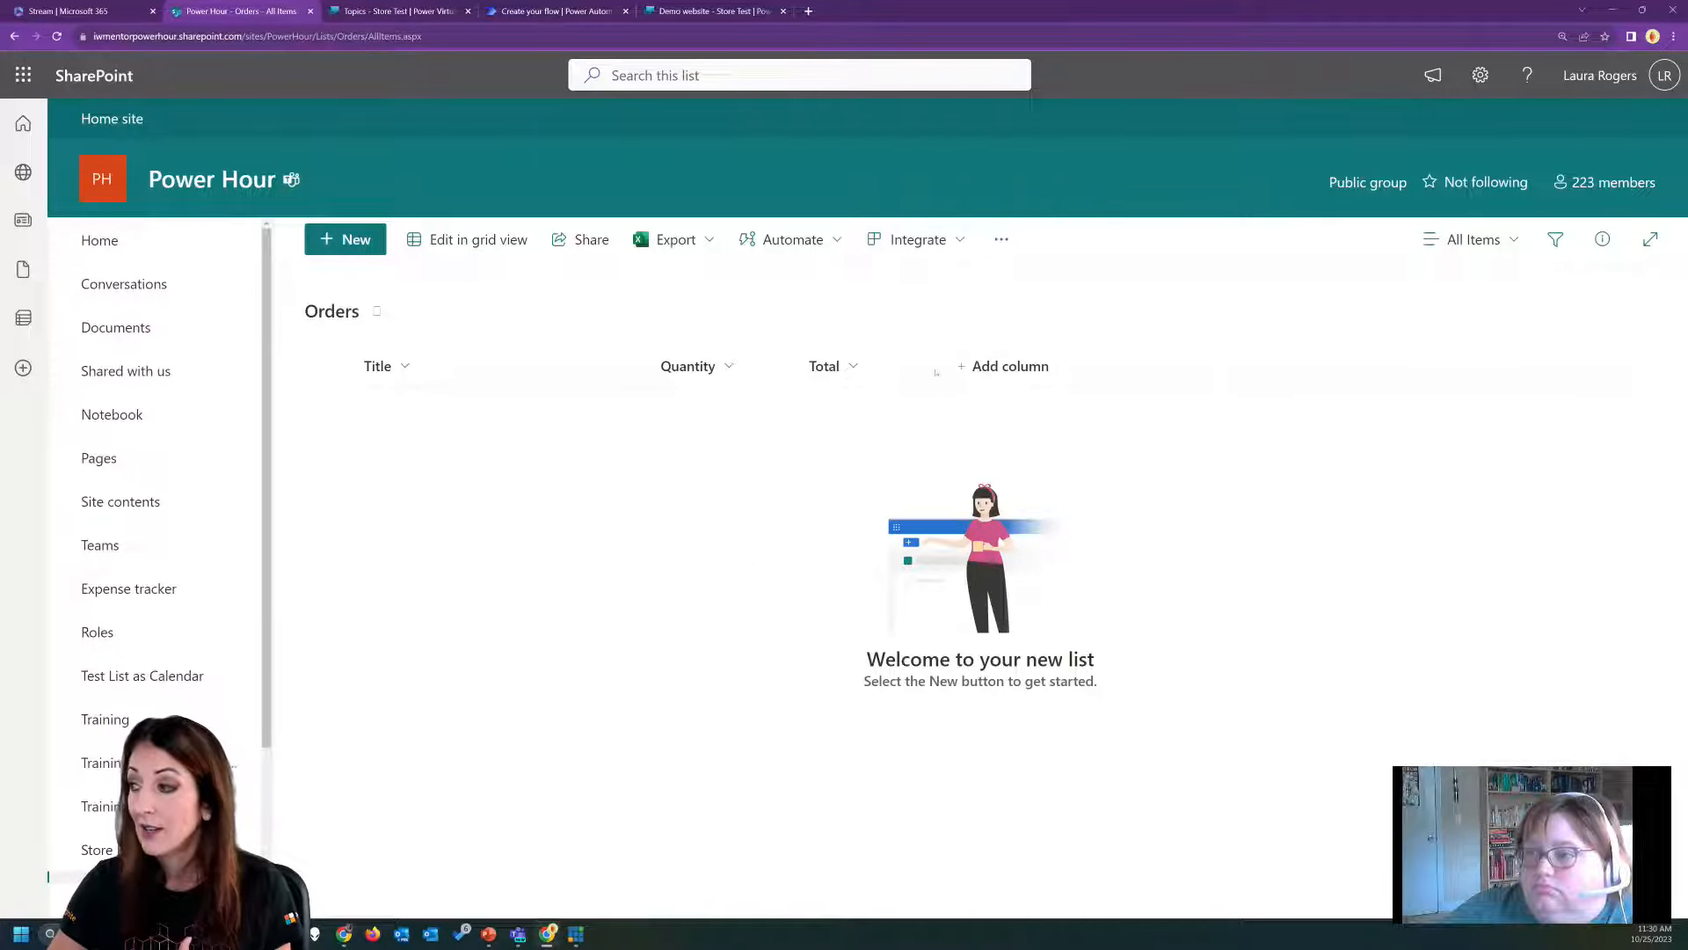
# Add a Person column named Orderer to the Orders list.
pyautogui.click(1011, 368)
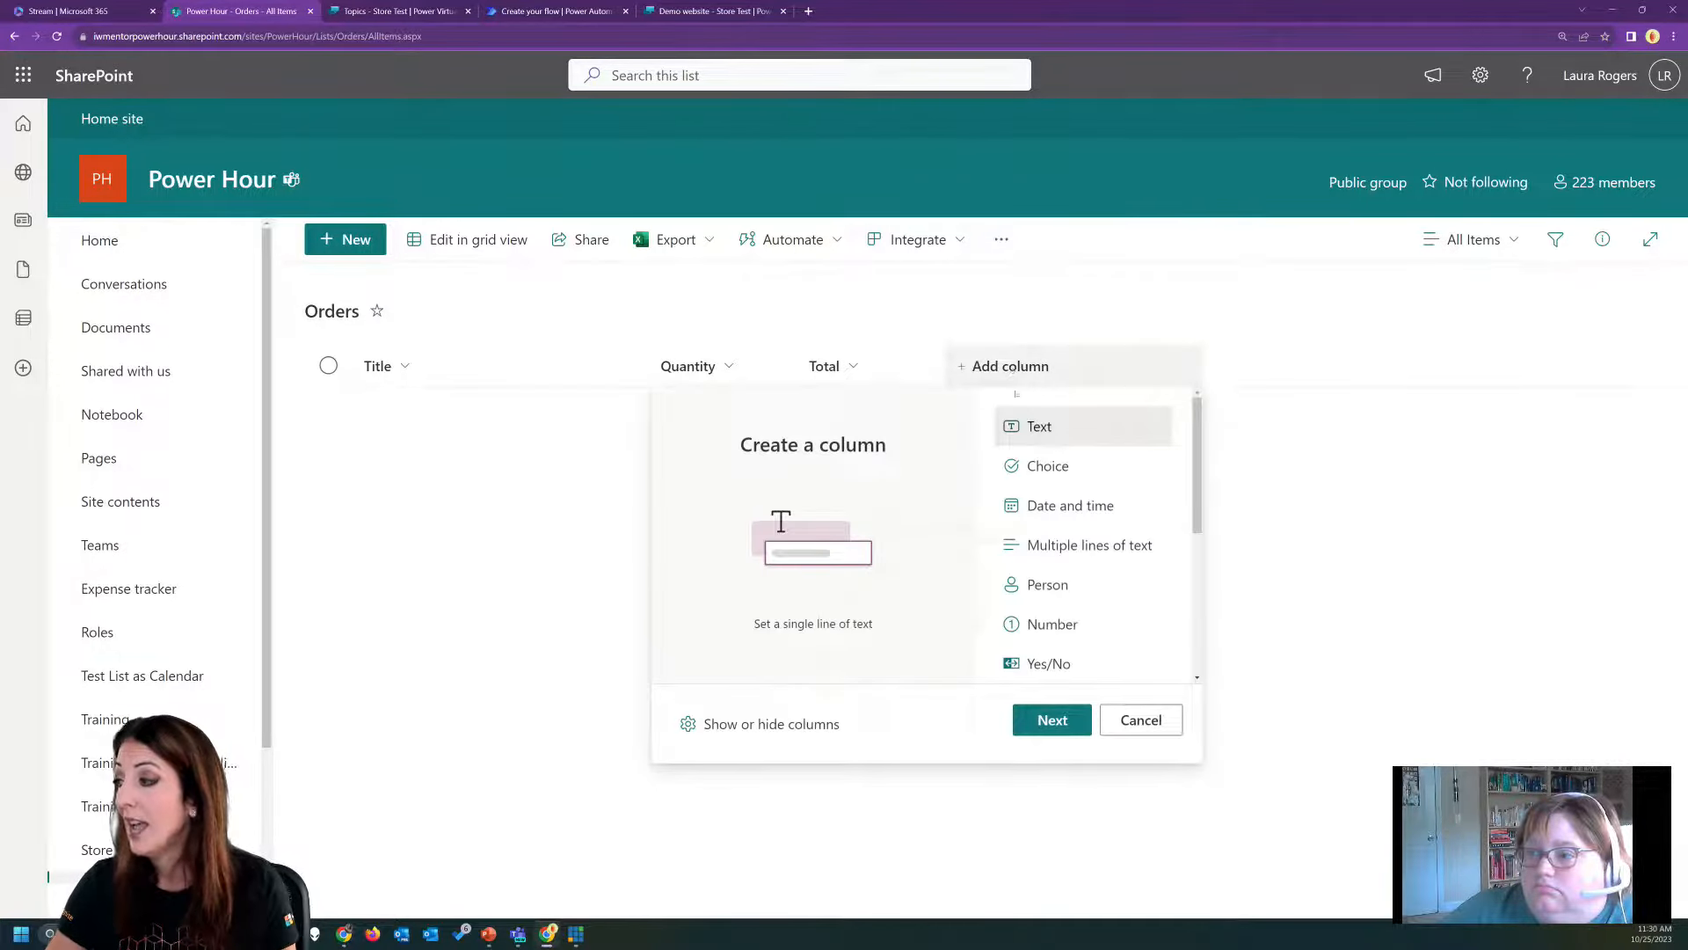
pyautogui.click(1048, 582)
pyautogui.click(1052, 721)
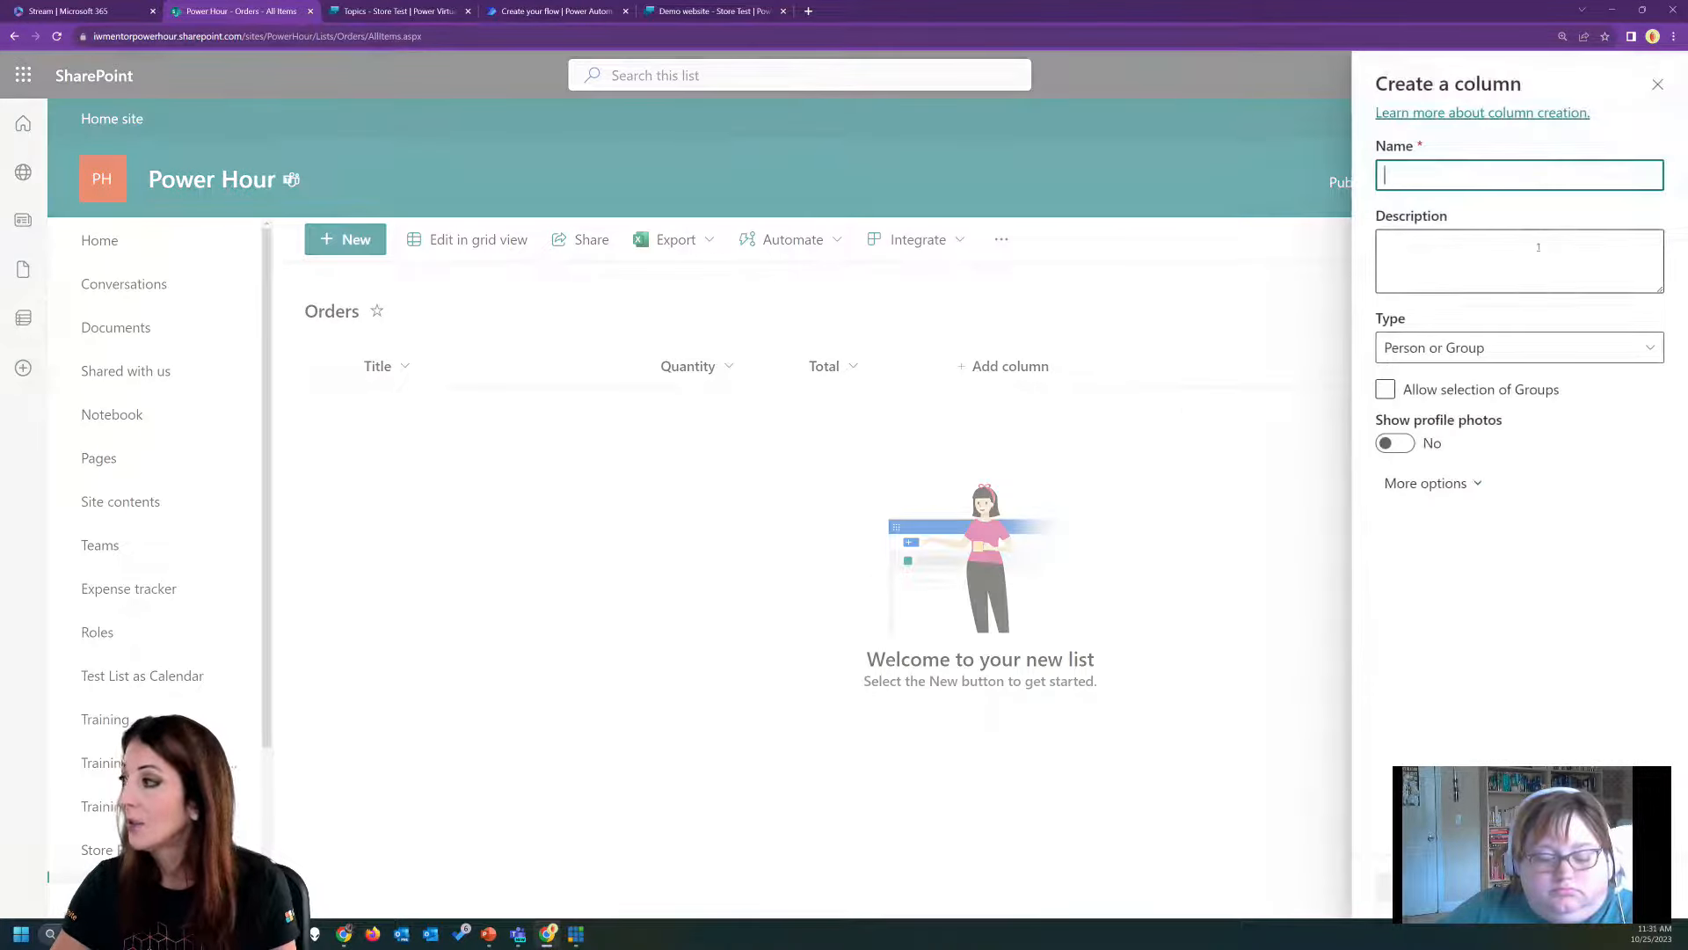
pyautogui.write('Ordere')
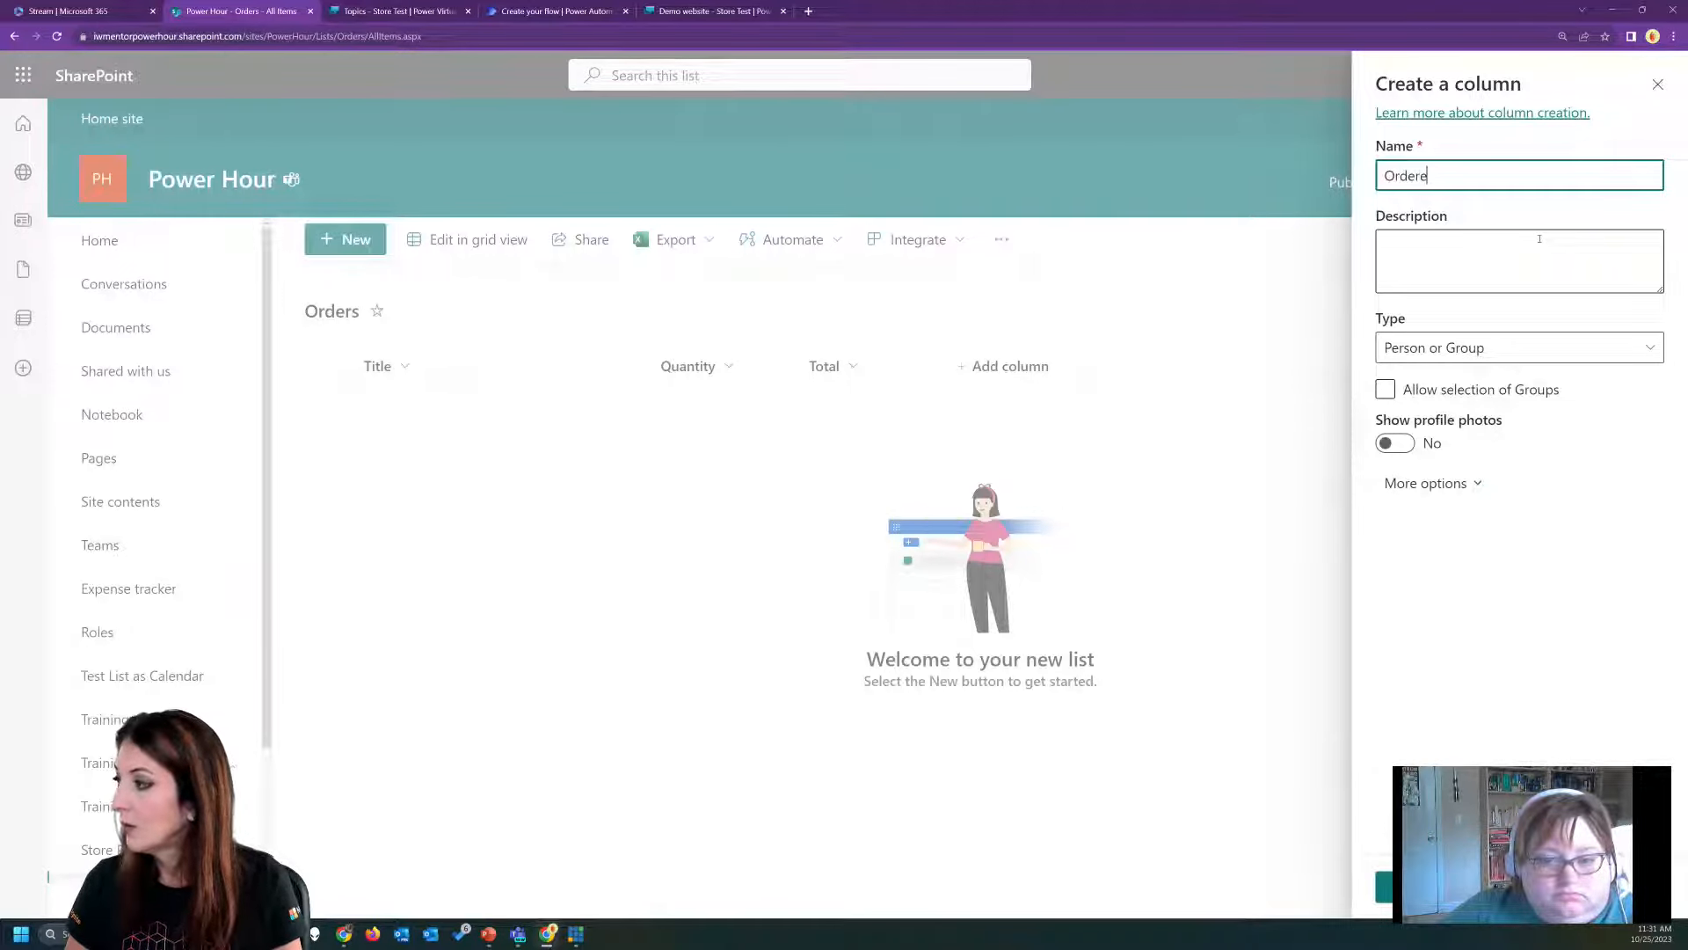
pyautogui.write('r')
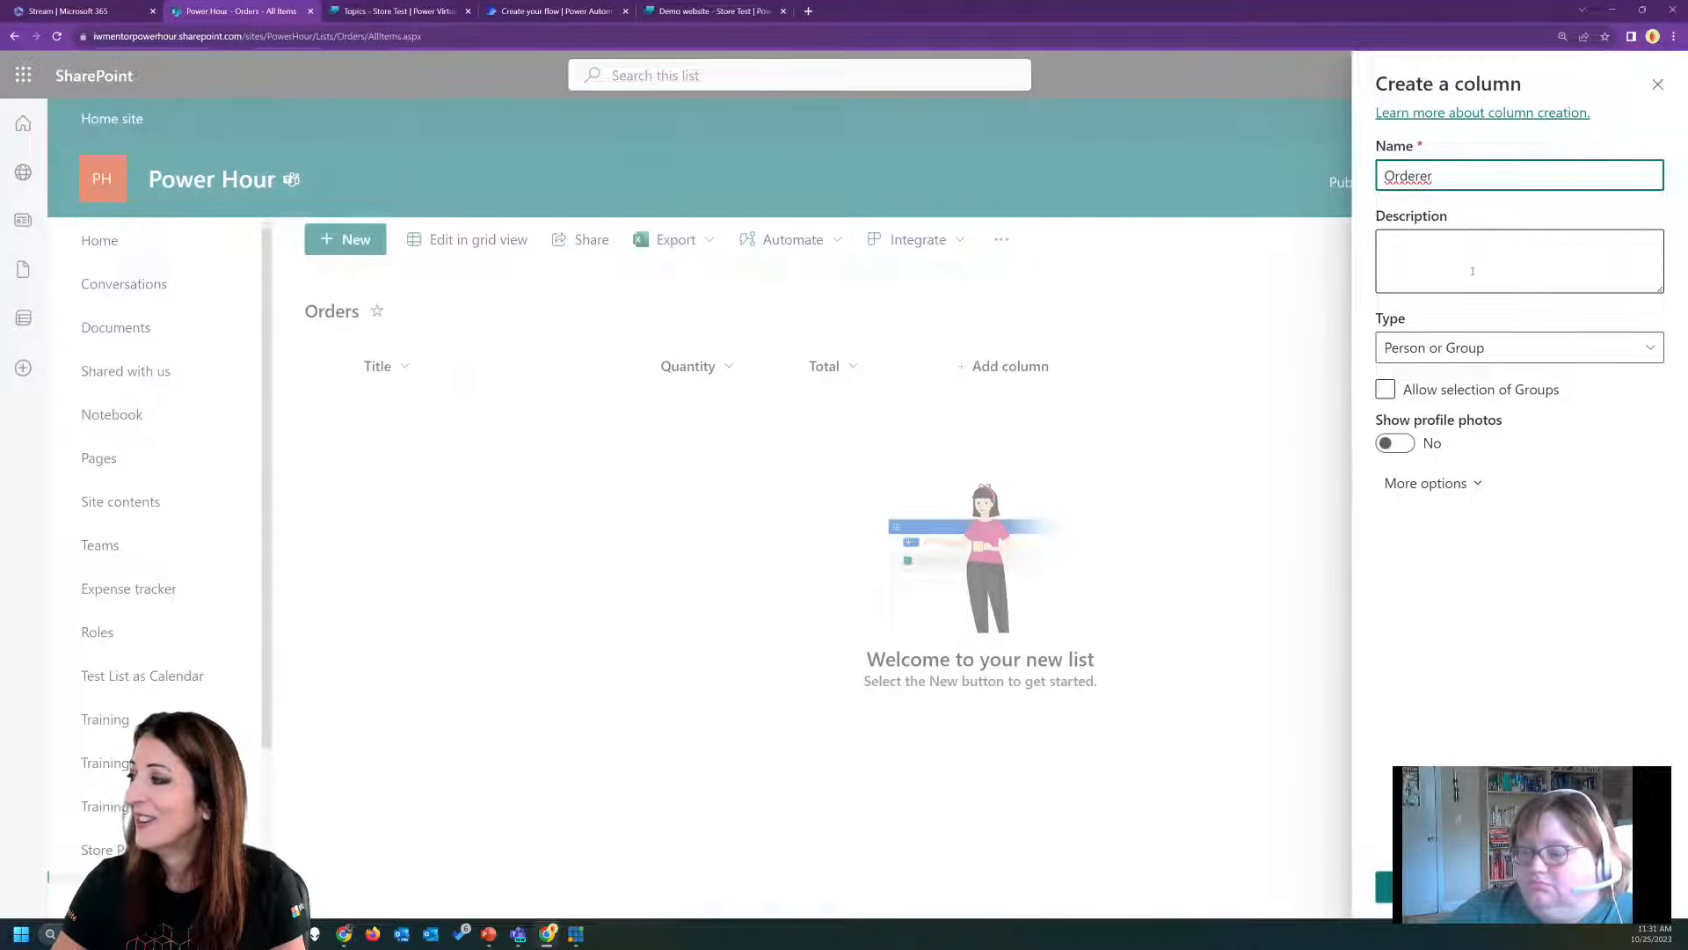
pyautogui.press('Return')
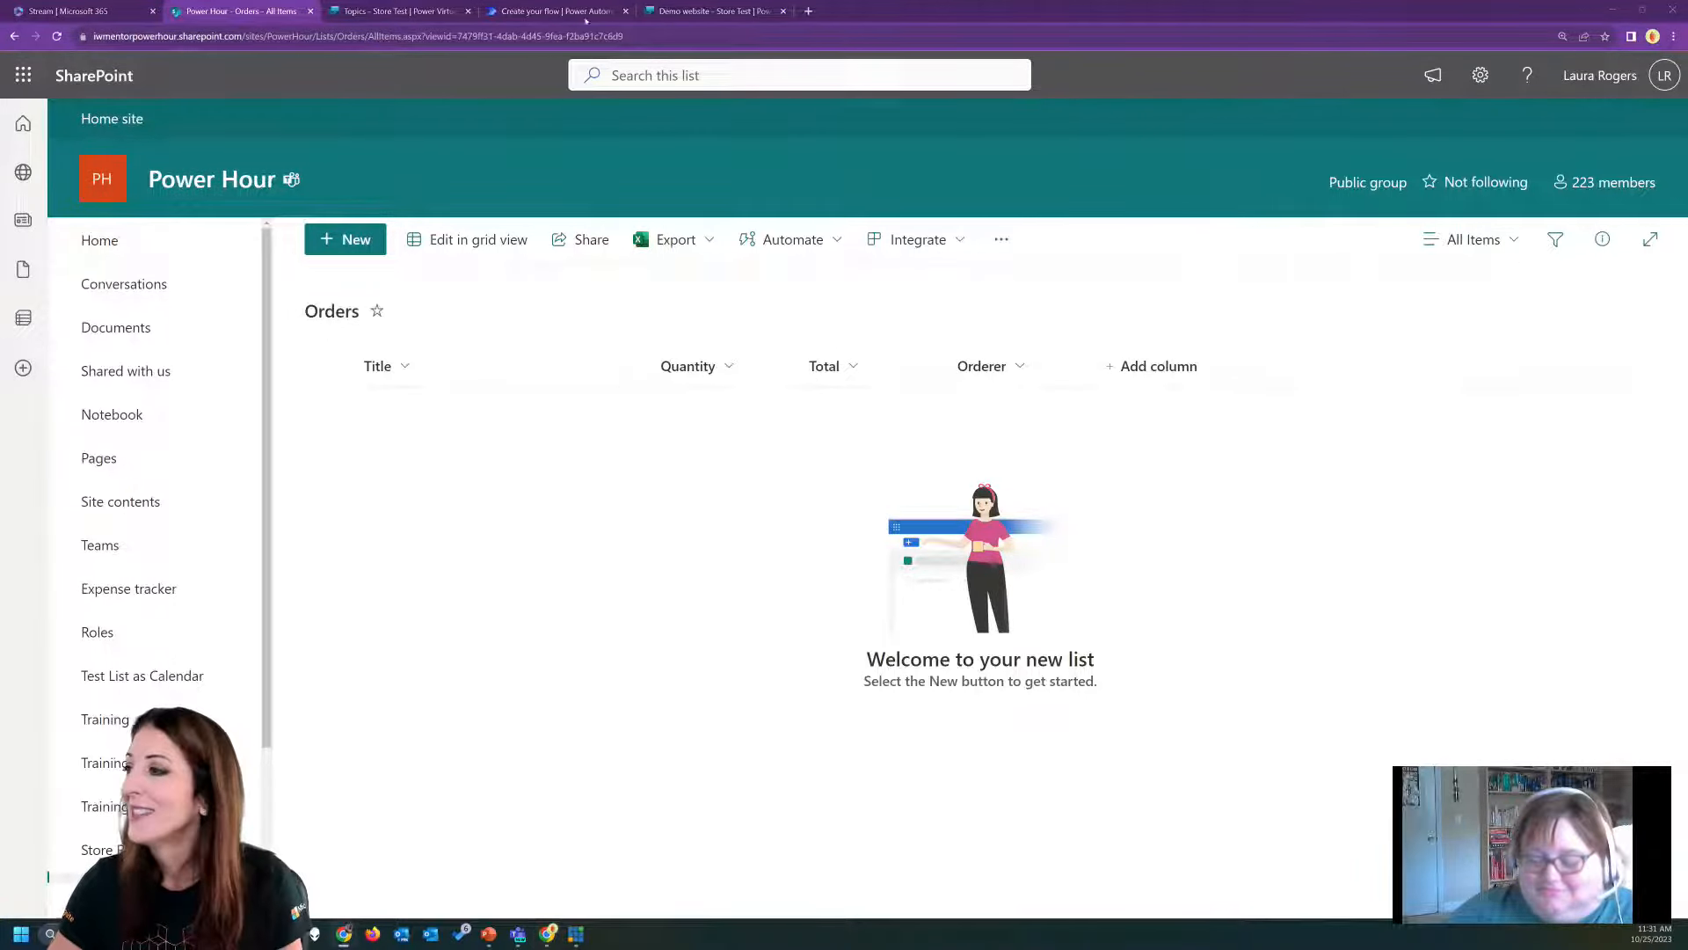
# Back in the Power Automate flow, insert an Initialize variable action after the trigger, named varSelectedItem with type String.
pyautogui.click(563, 9)
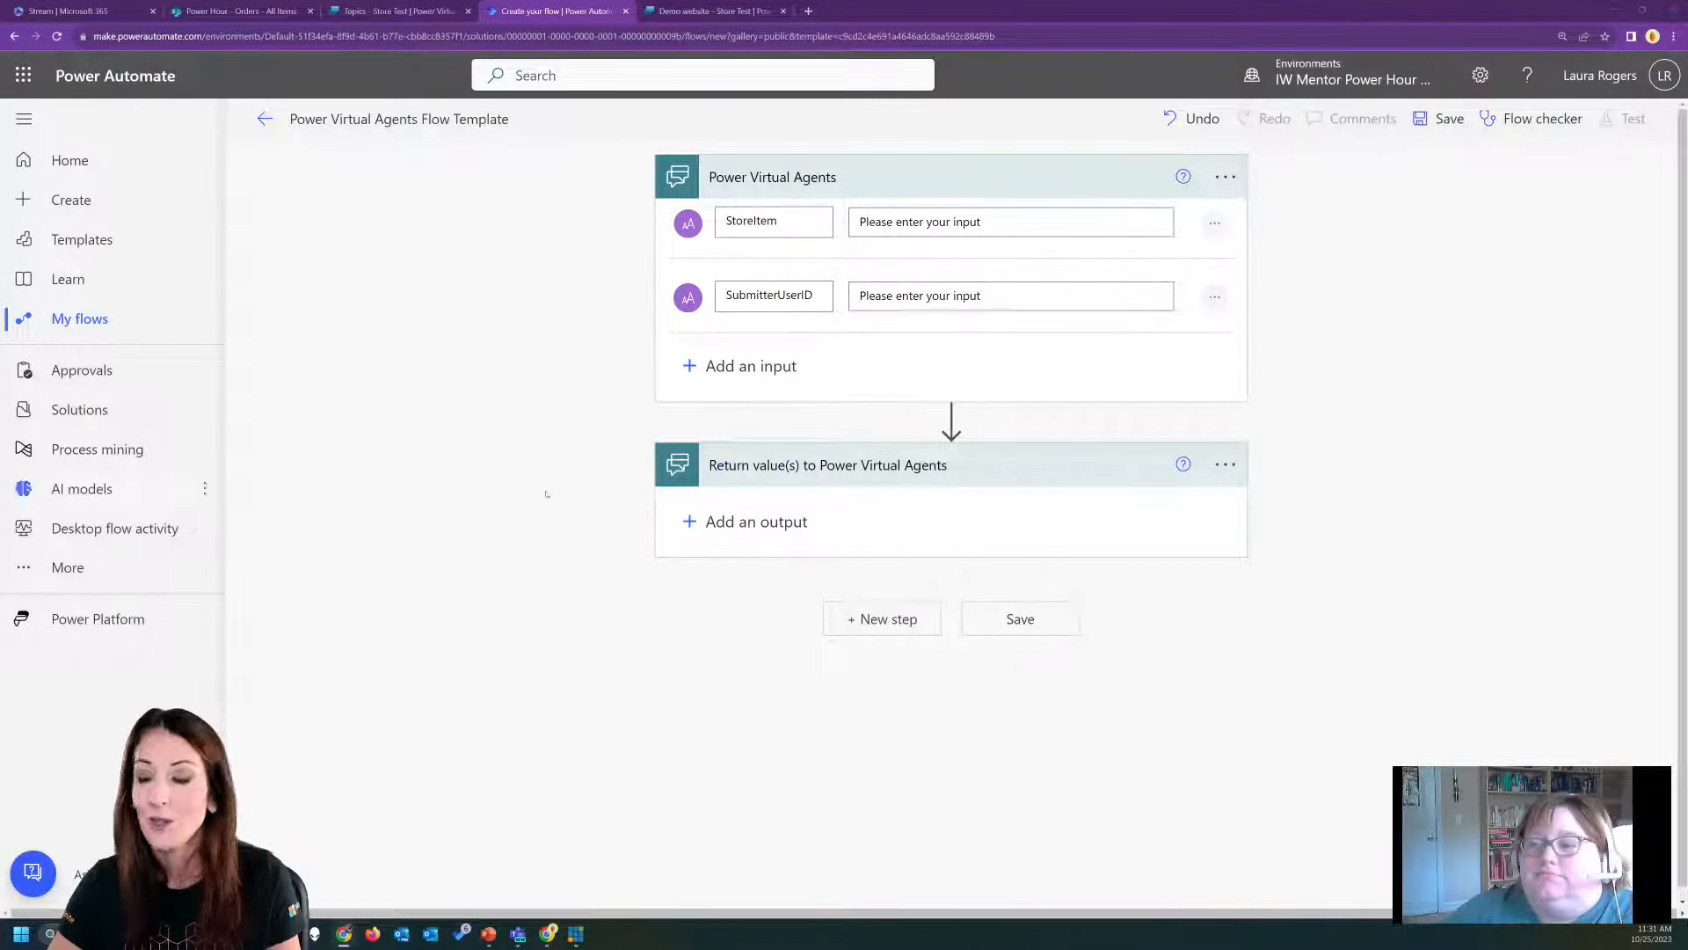
pyautogui.click(952, 418)
pyautogui.click(956, 446)
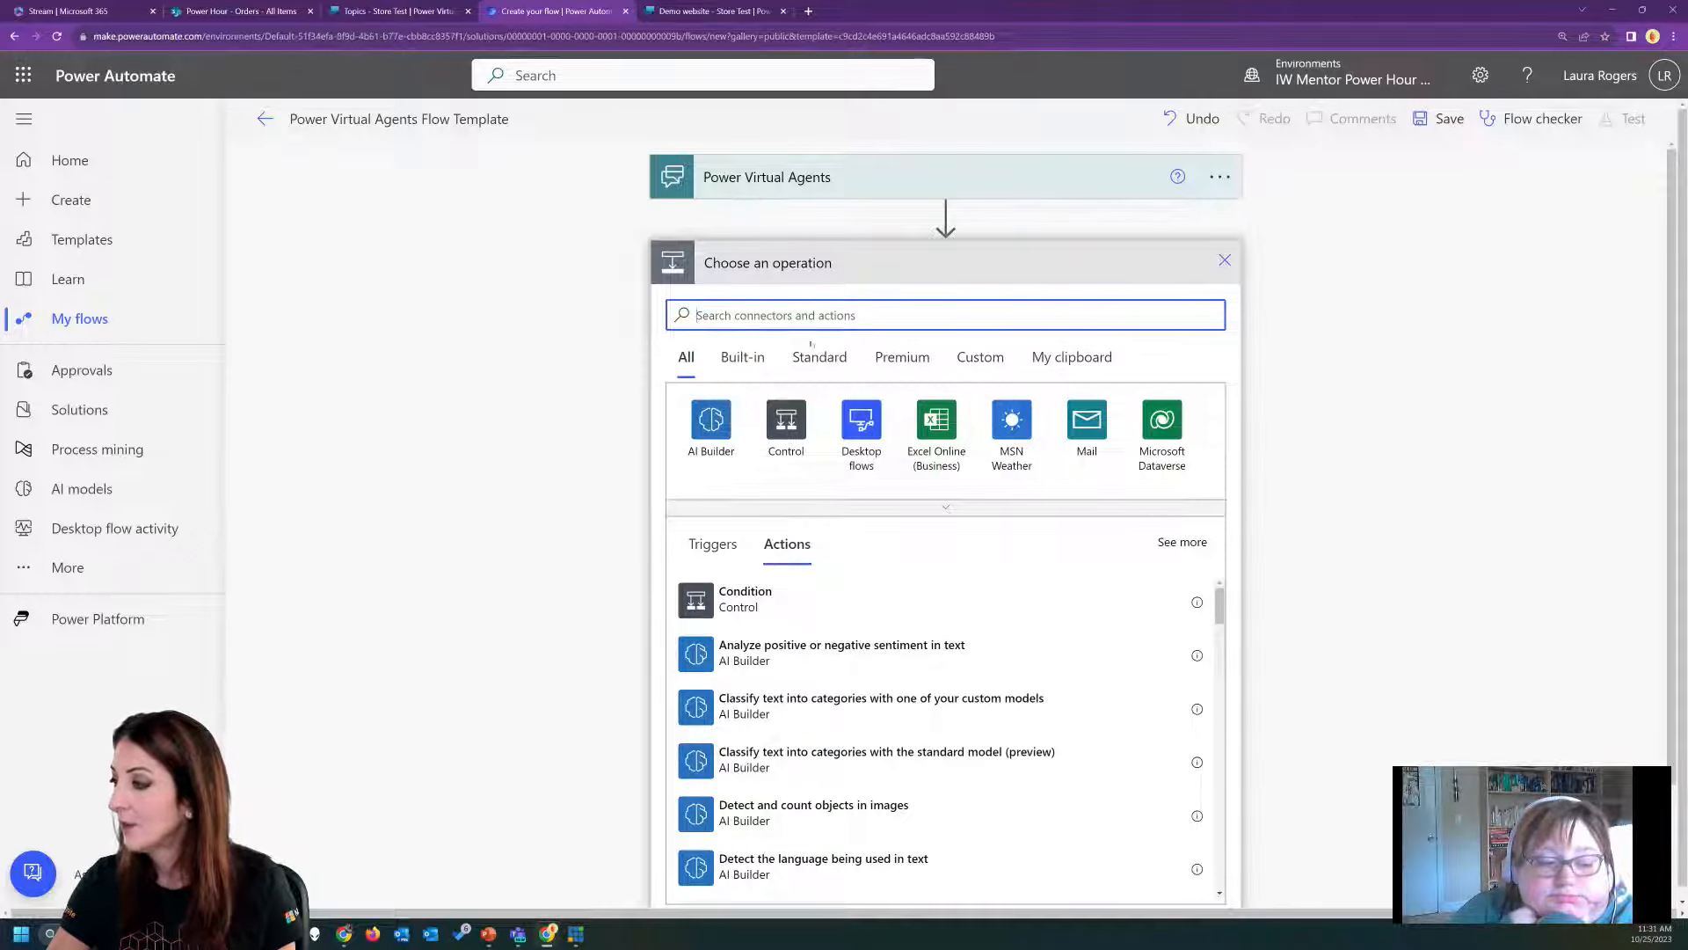
pyautogui.write('var')
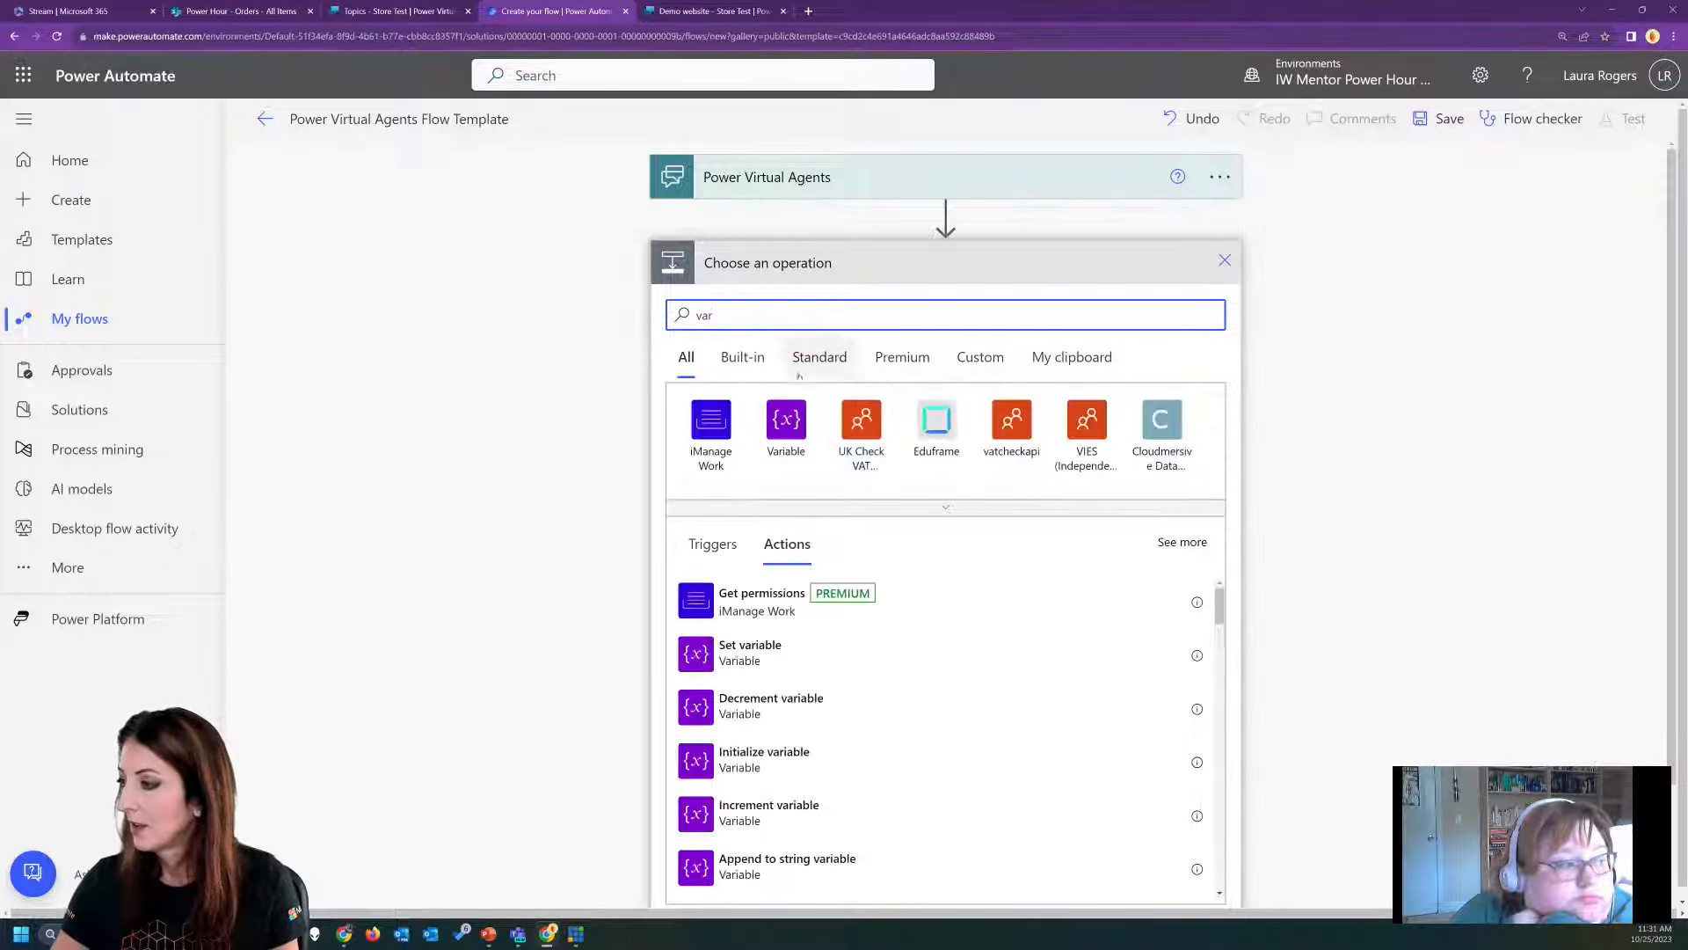
pyautogui.click(782, 760)
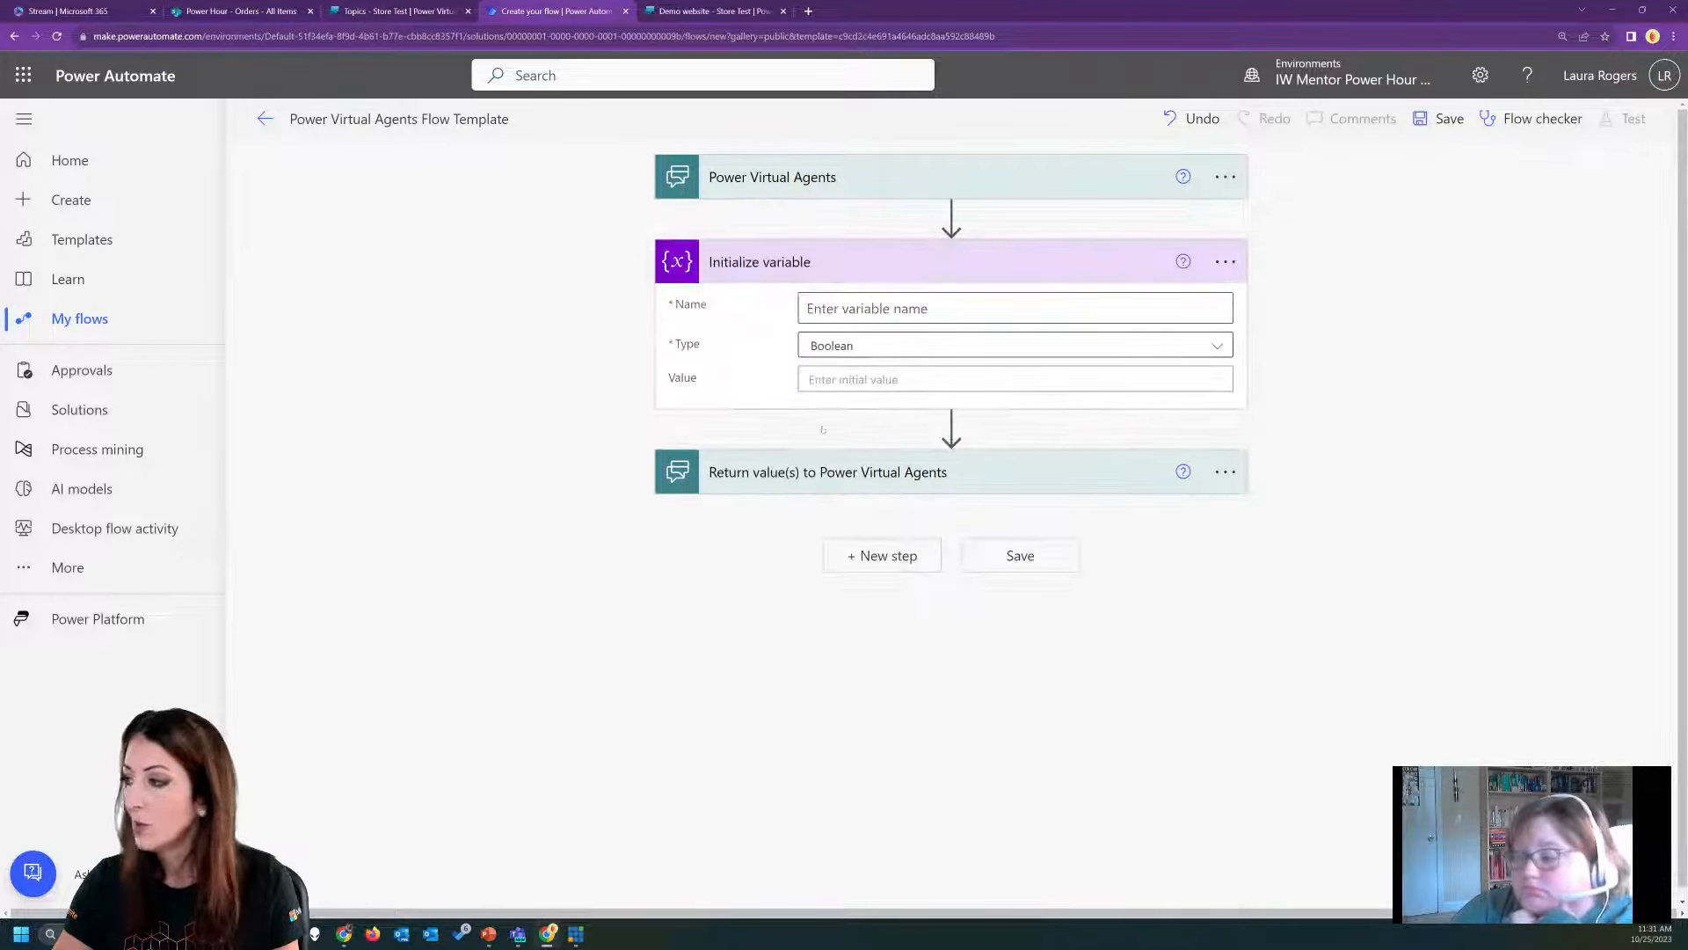
pyautogui.click(898, 308)
pyautogui.write('varSelectedItem')
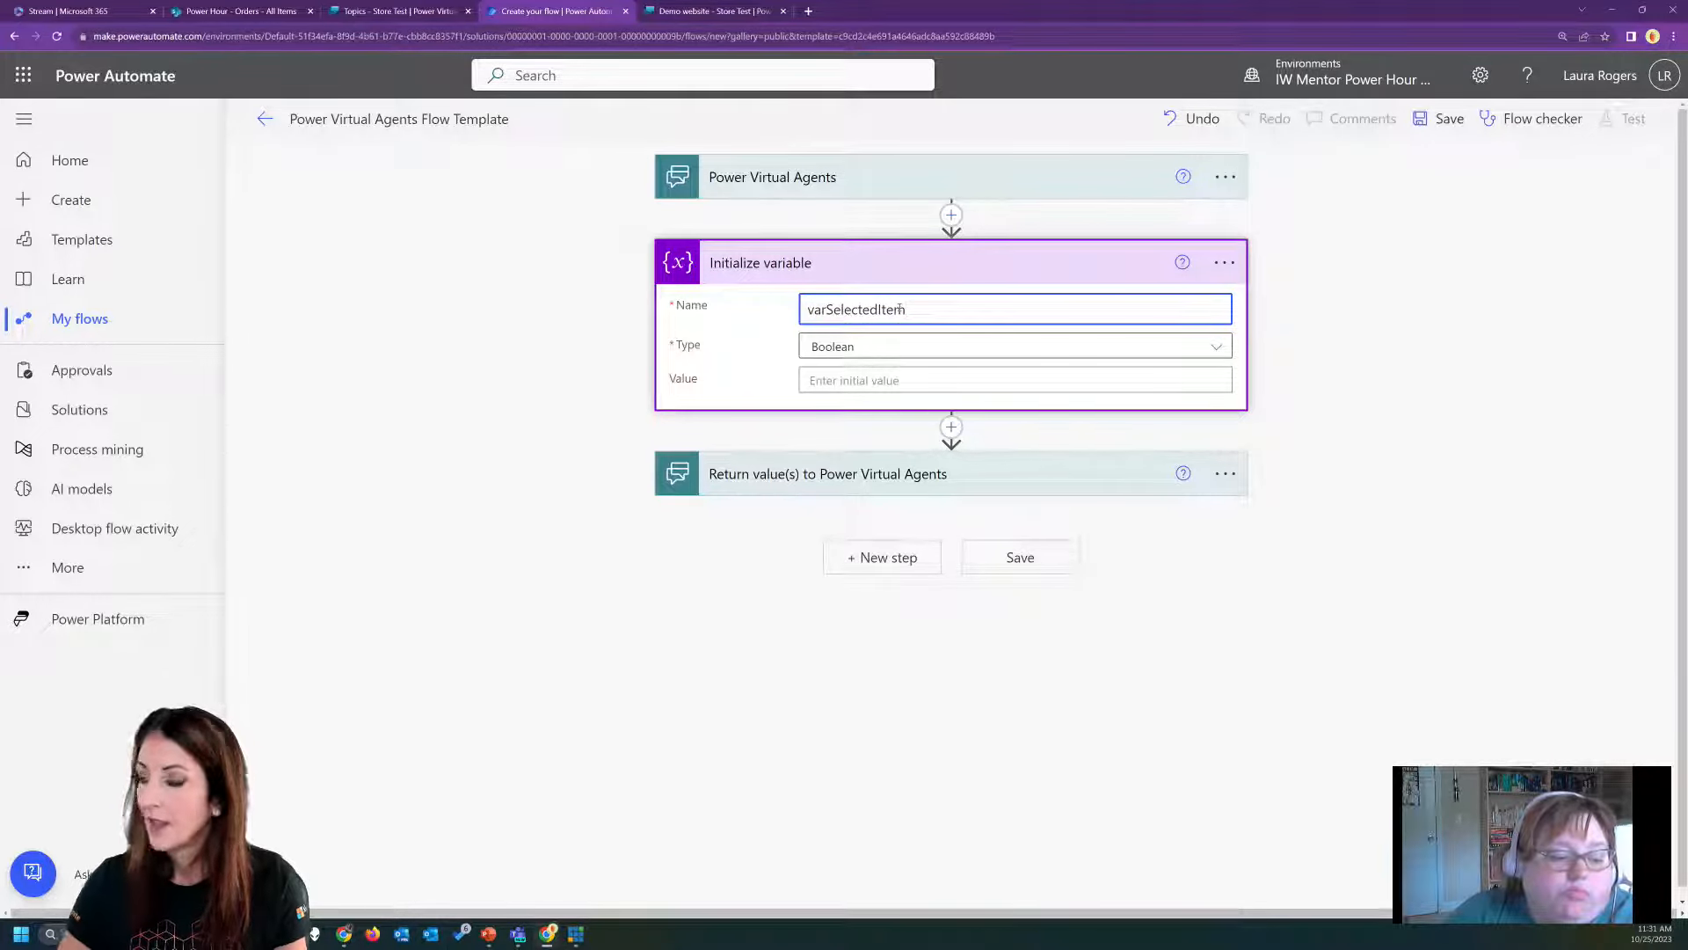
pyautogui.click(901, 340)
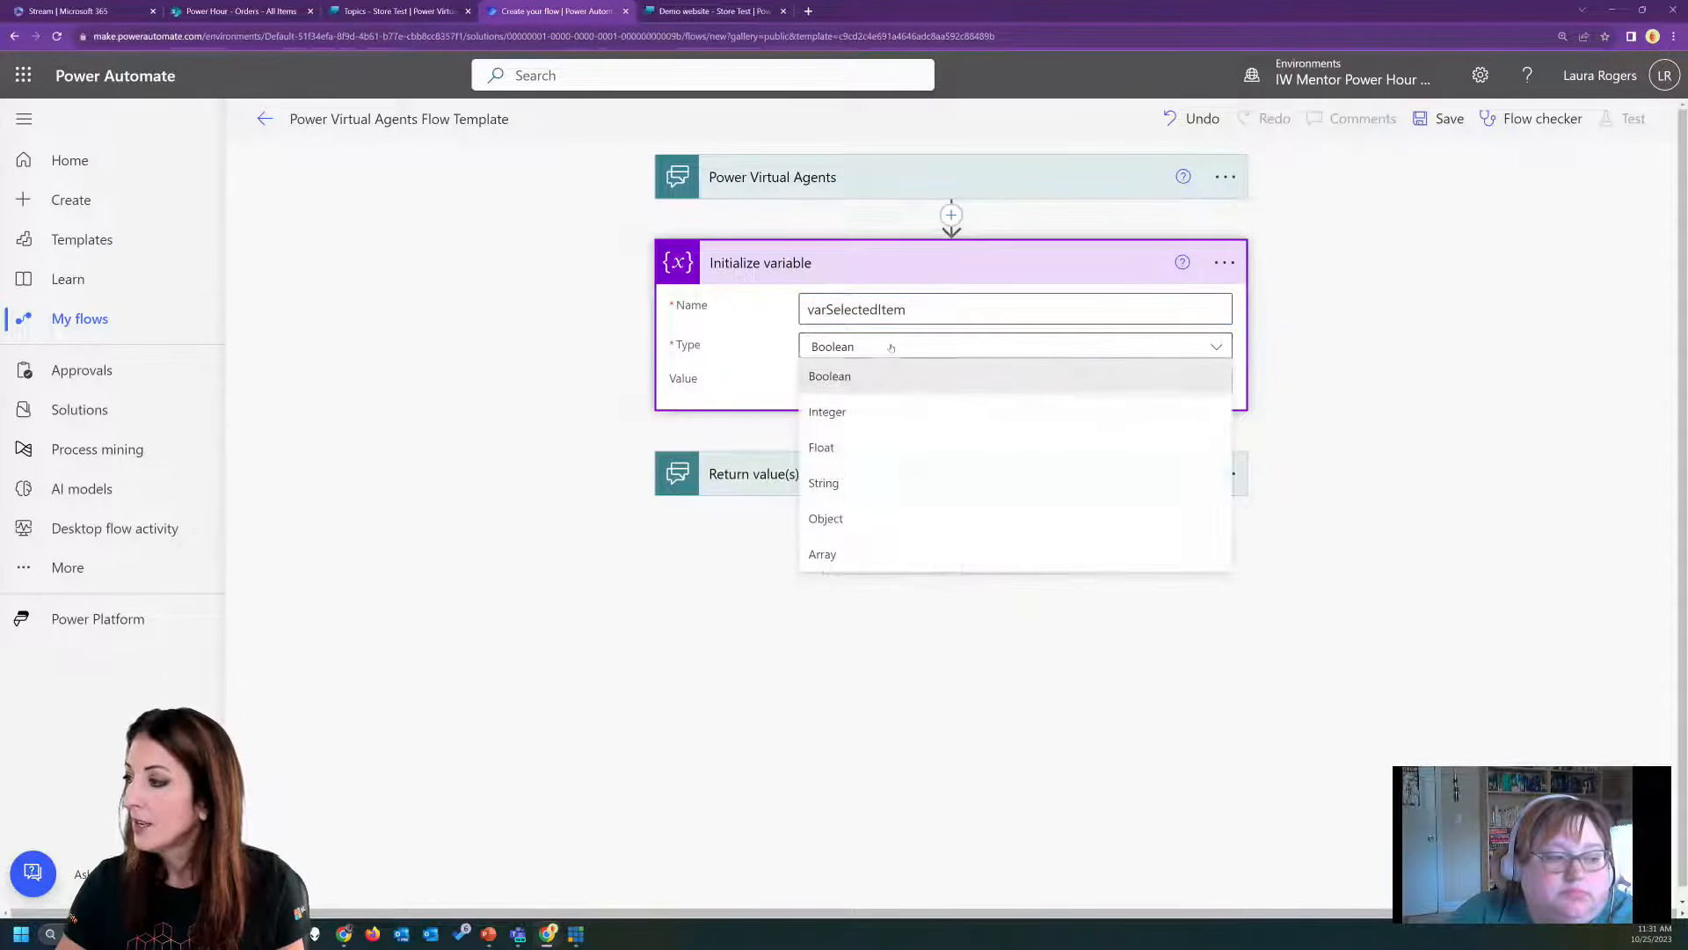
pyautogui.click(867, 484)
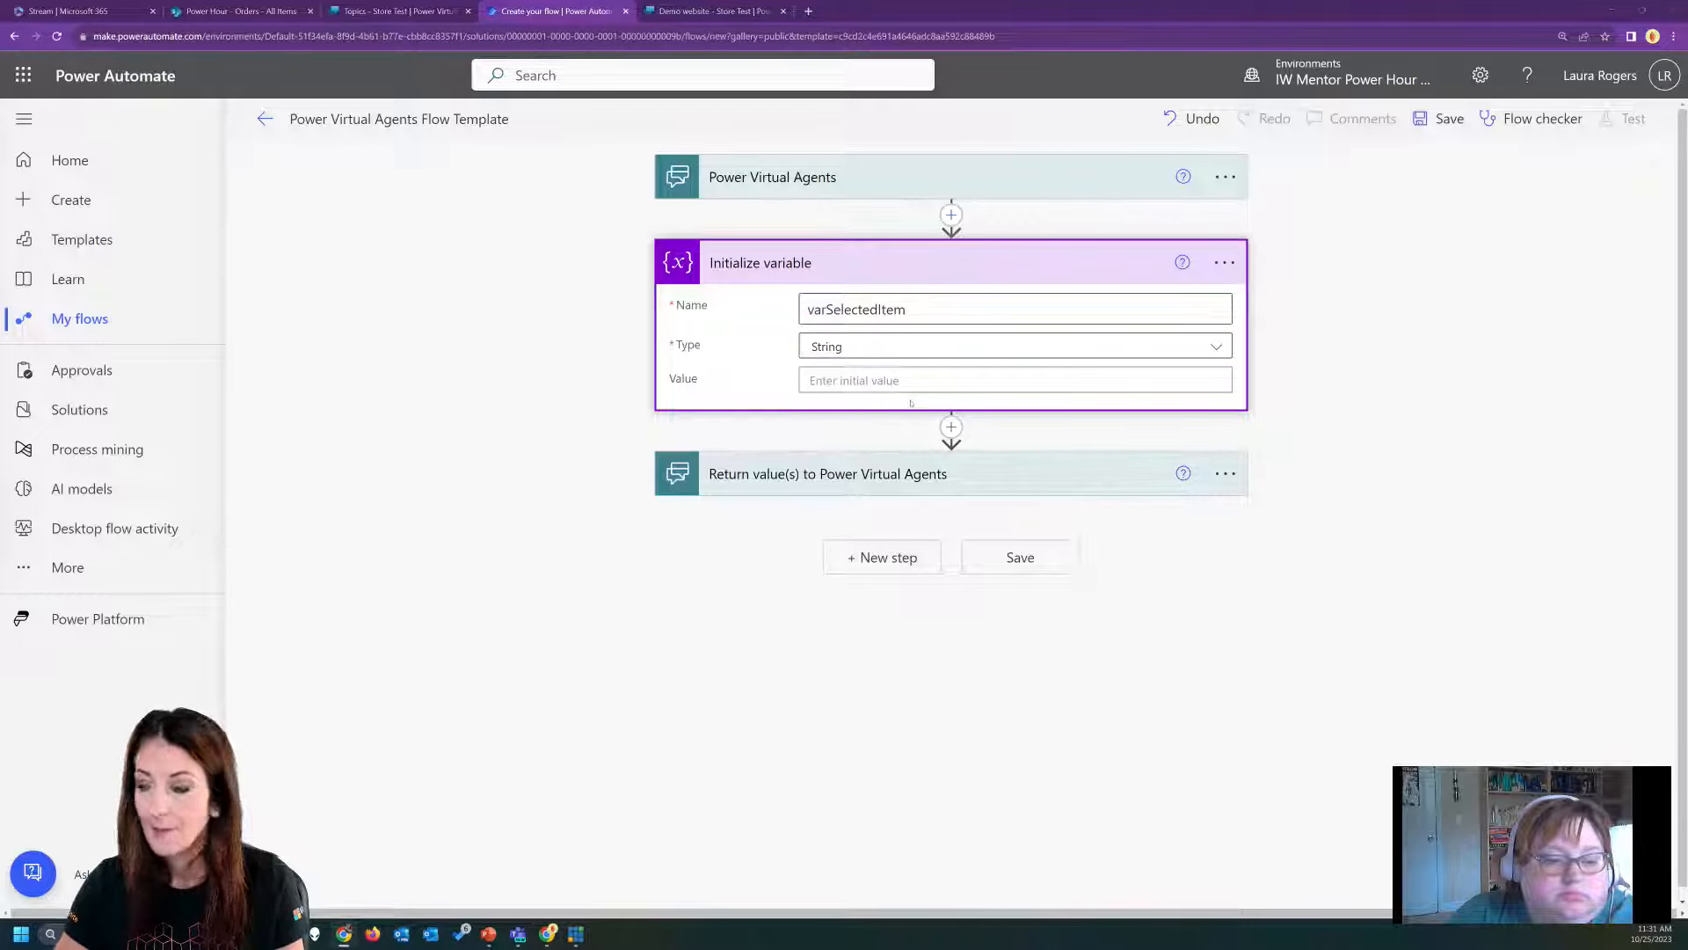
# Insert a SharePoint Get items action between the variable initialization and the return values action.
pyautogui.click(952, 427)
pyautogui.click(938, 457)
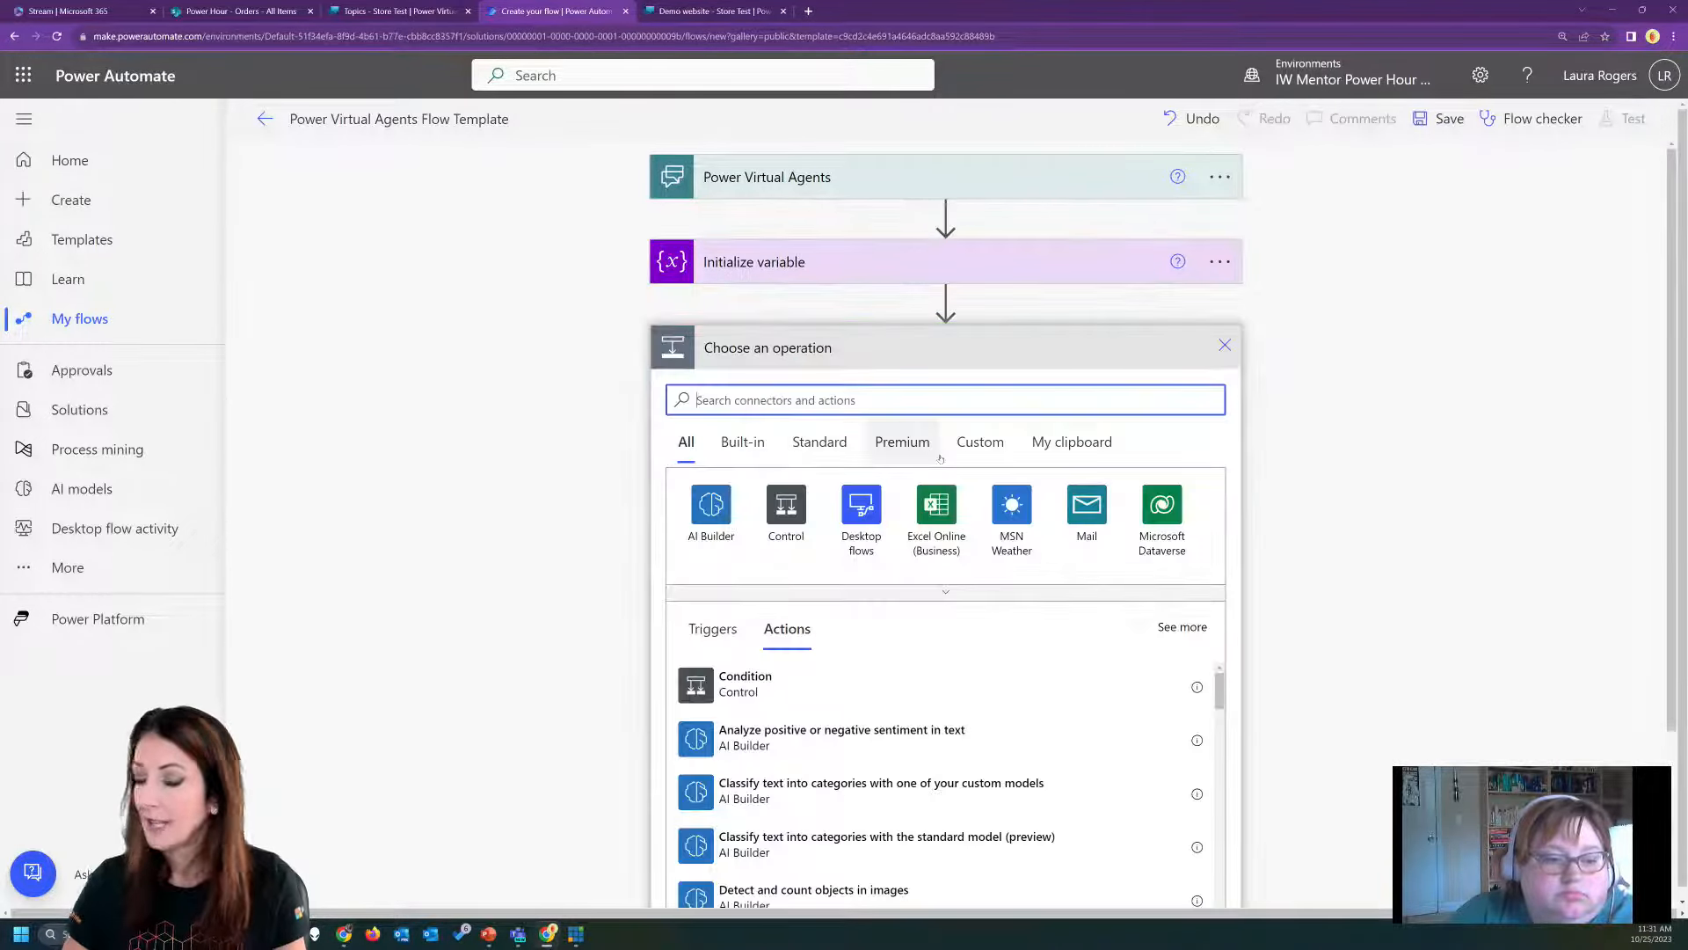
pyautogui.write('sharepoint')
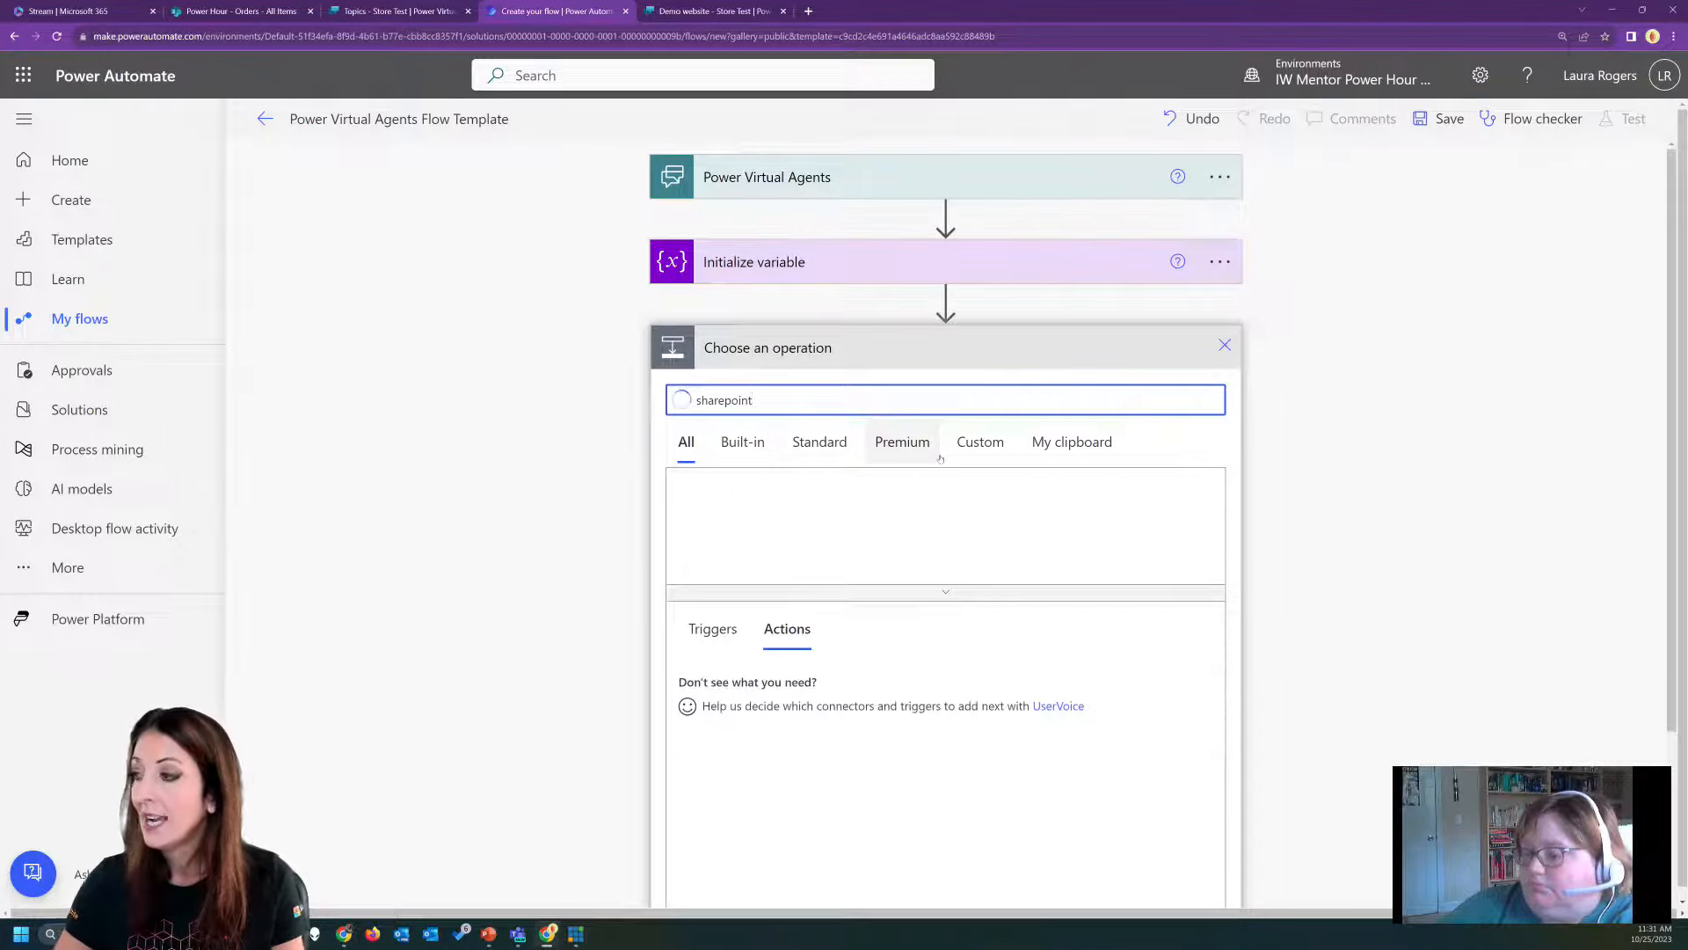
pyautogui.click(710, 506)
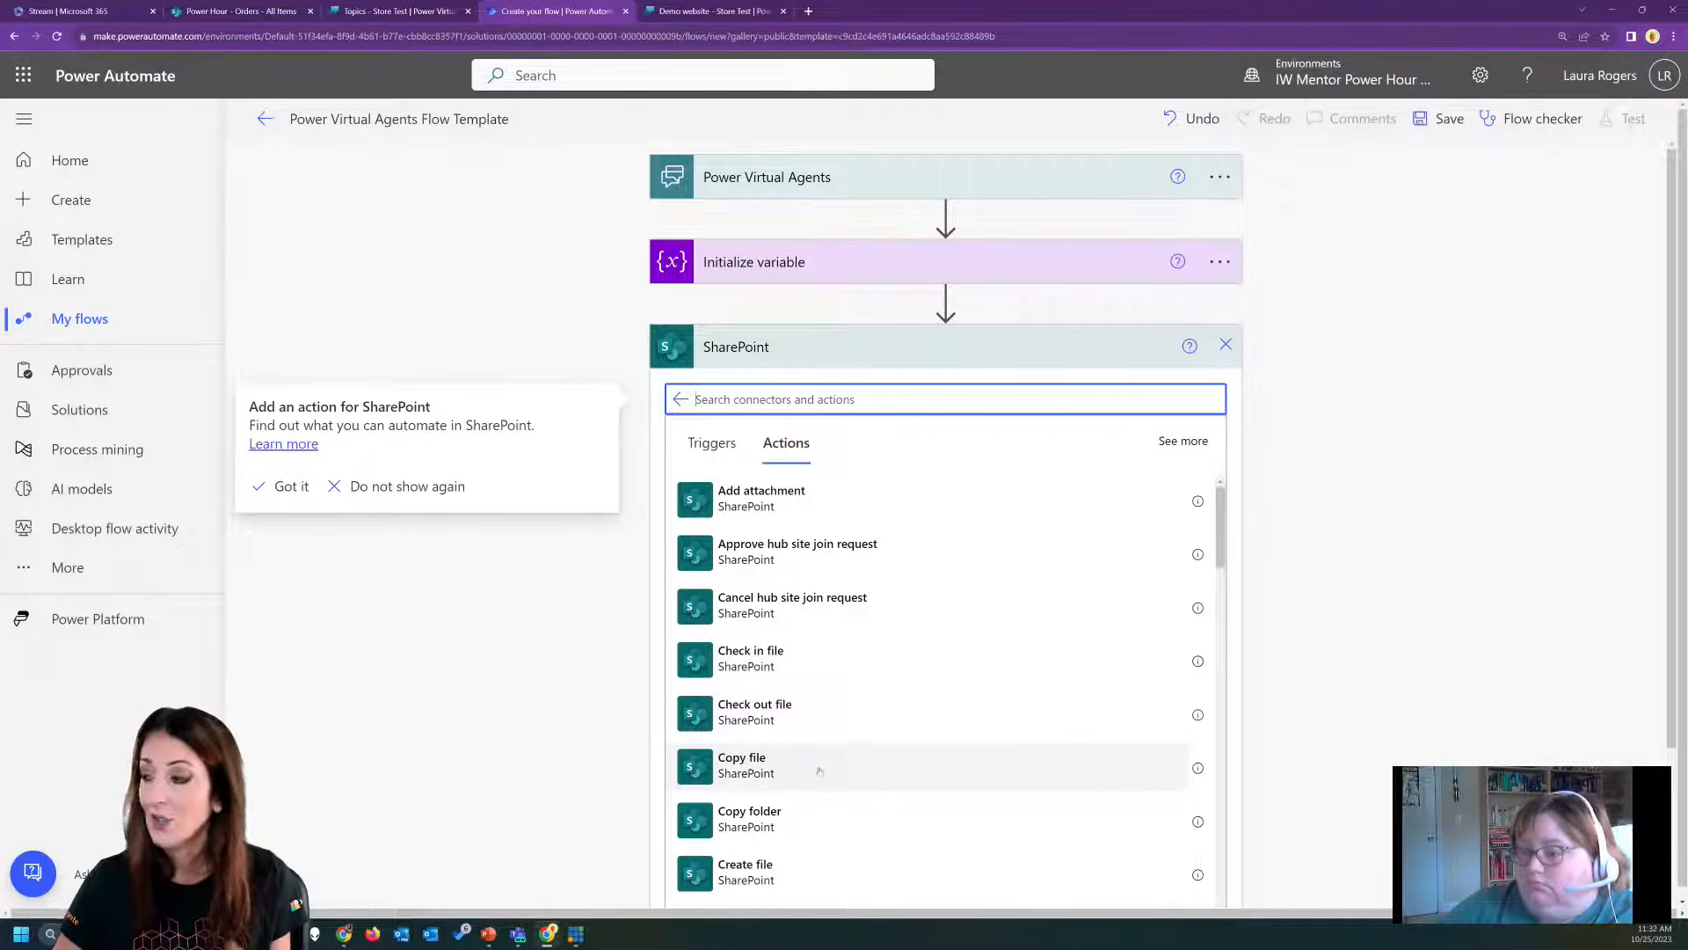
pyautogui.scroll(-3, 841, 765)
pyautogui.write('get')
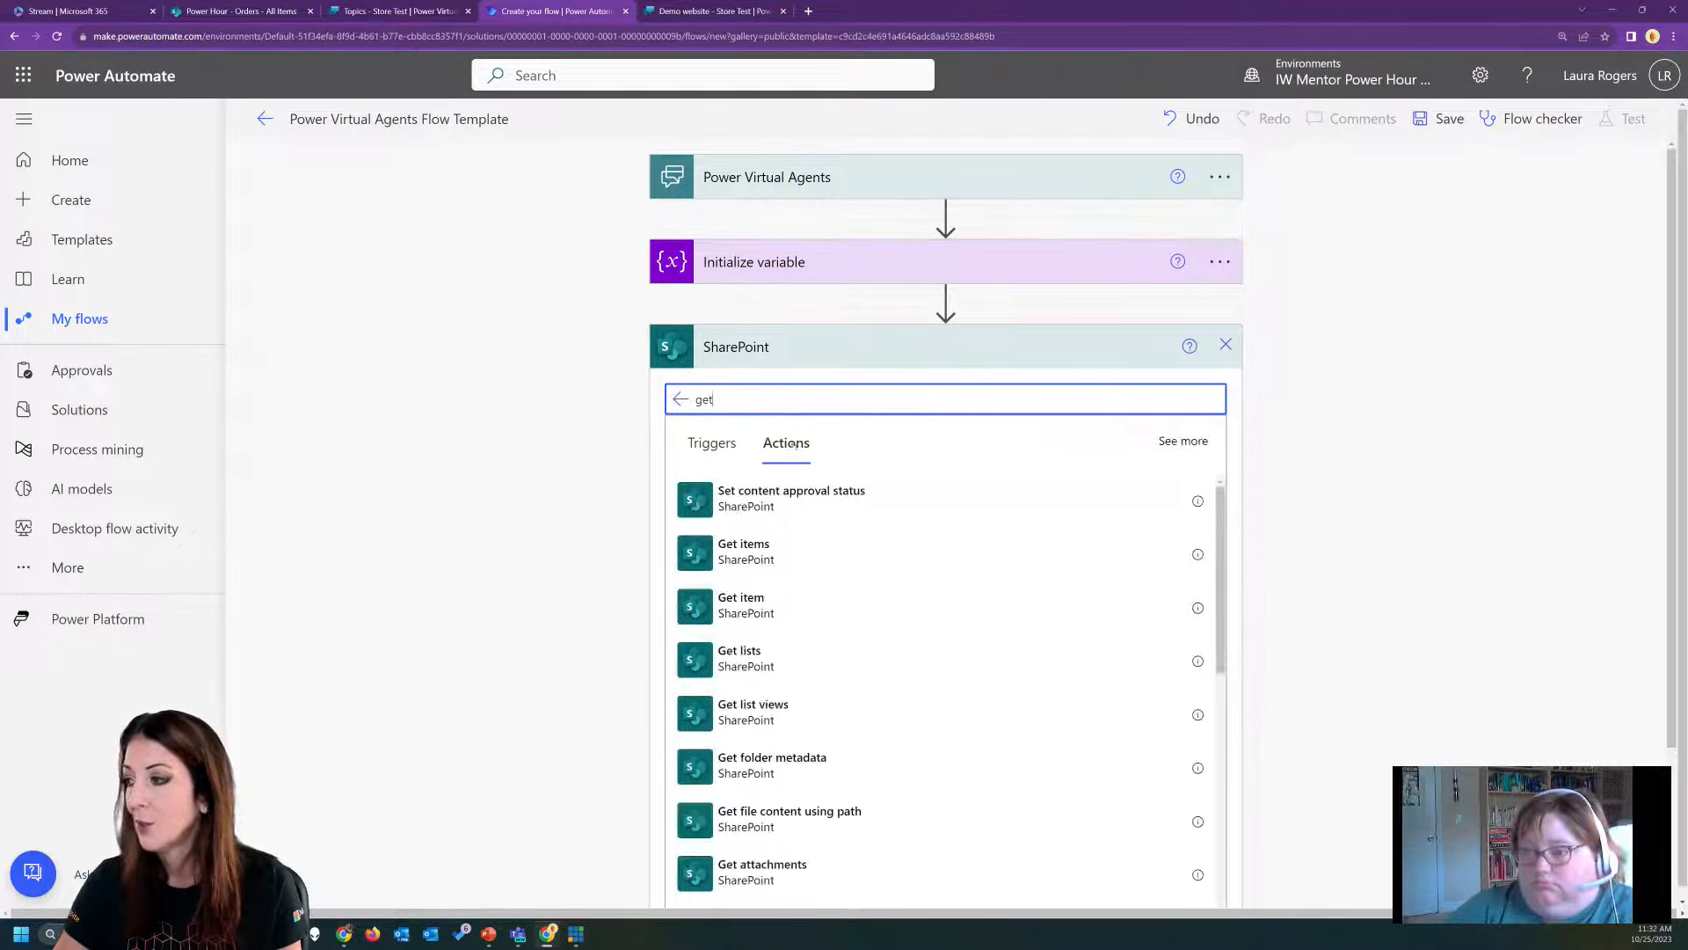
pyautogui.click(777, 554)
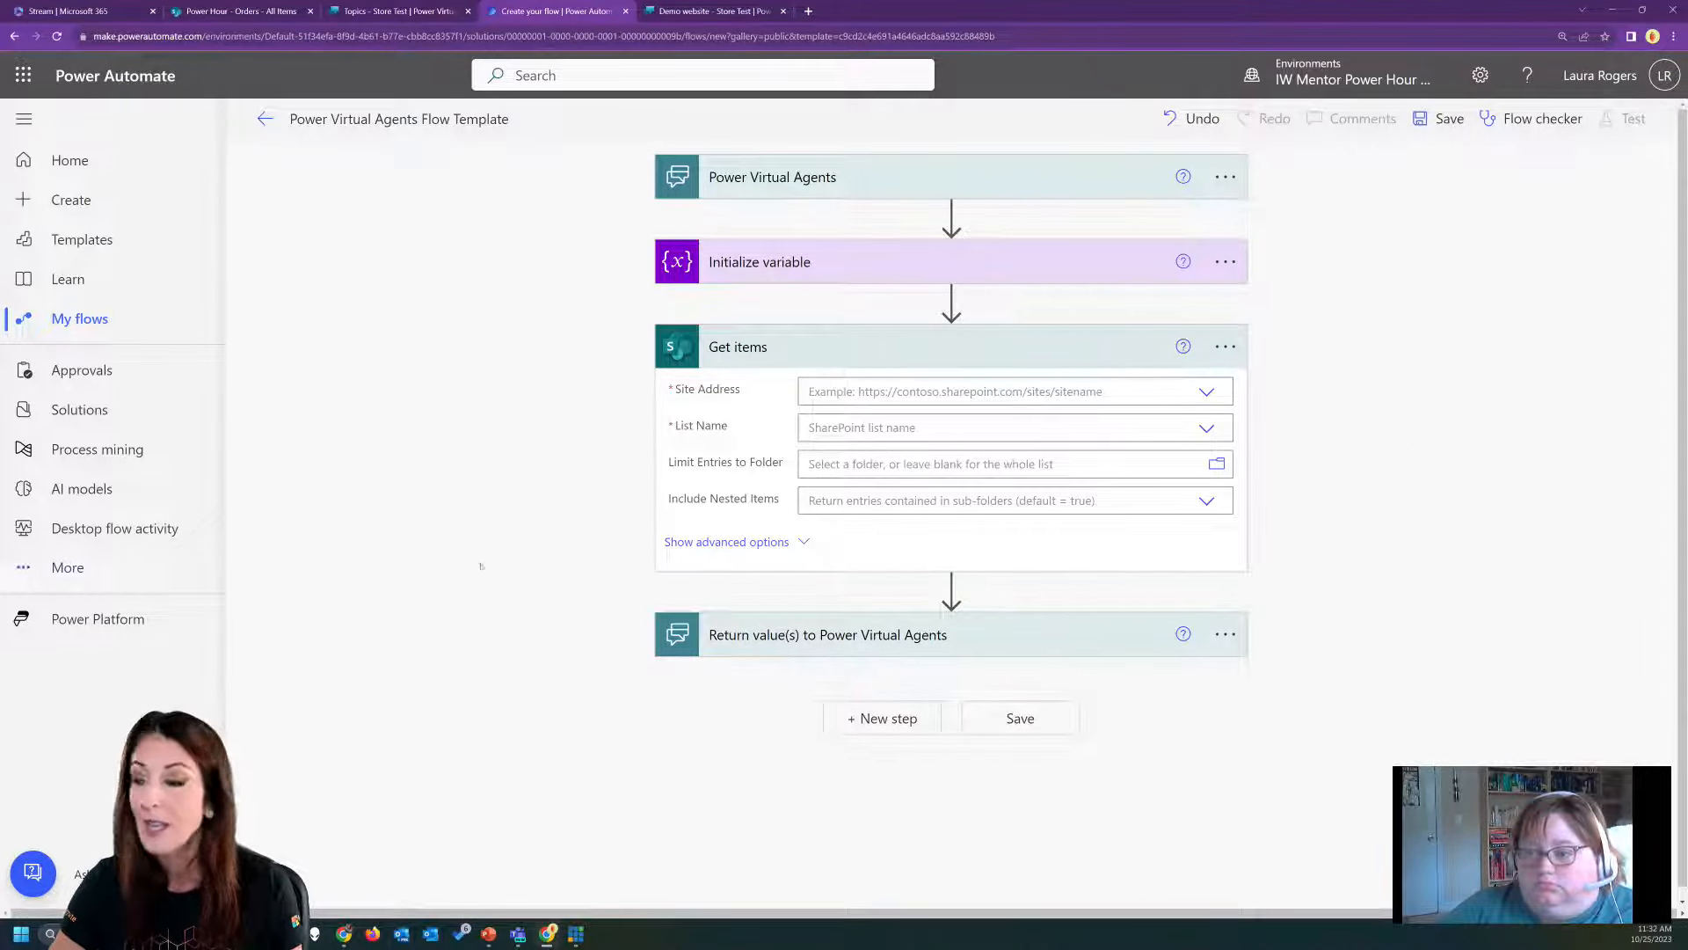
# Point the Get items action at the Power Hour site and the Store Products list, and reveal its advanced options.
pyautogui.click(1207, 390)
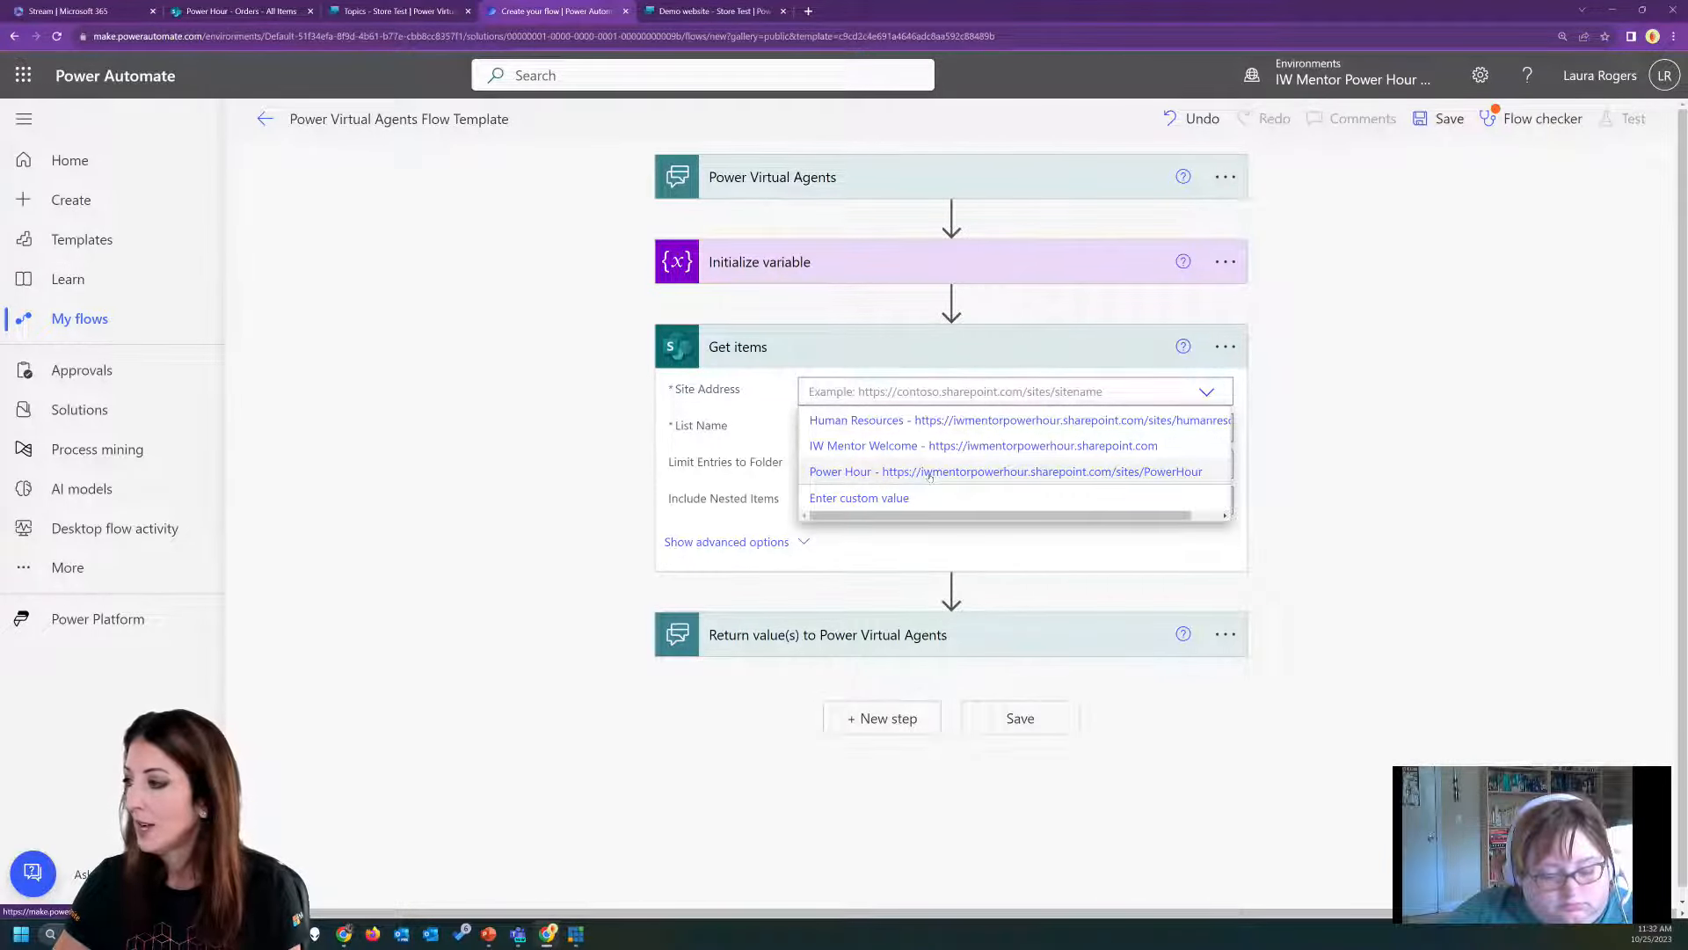
pyautogui.click(929, 473)
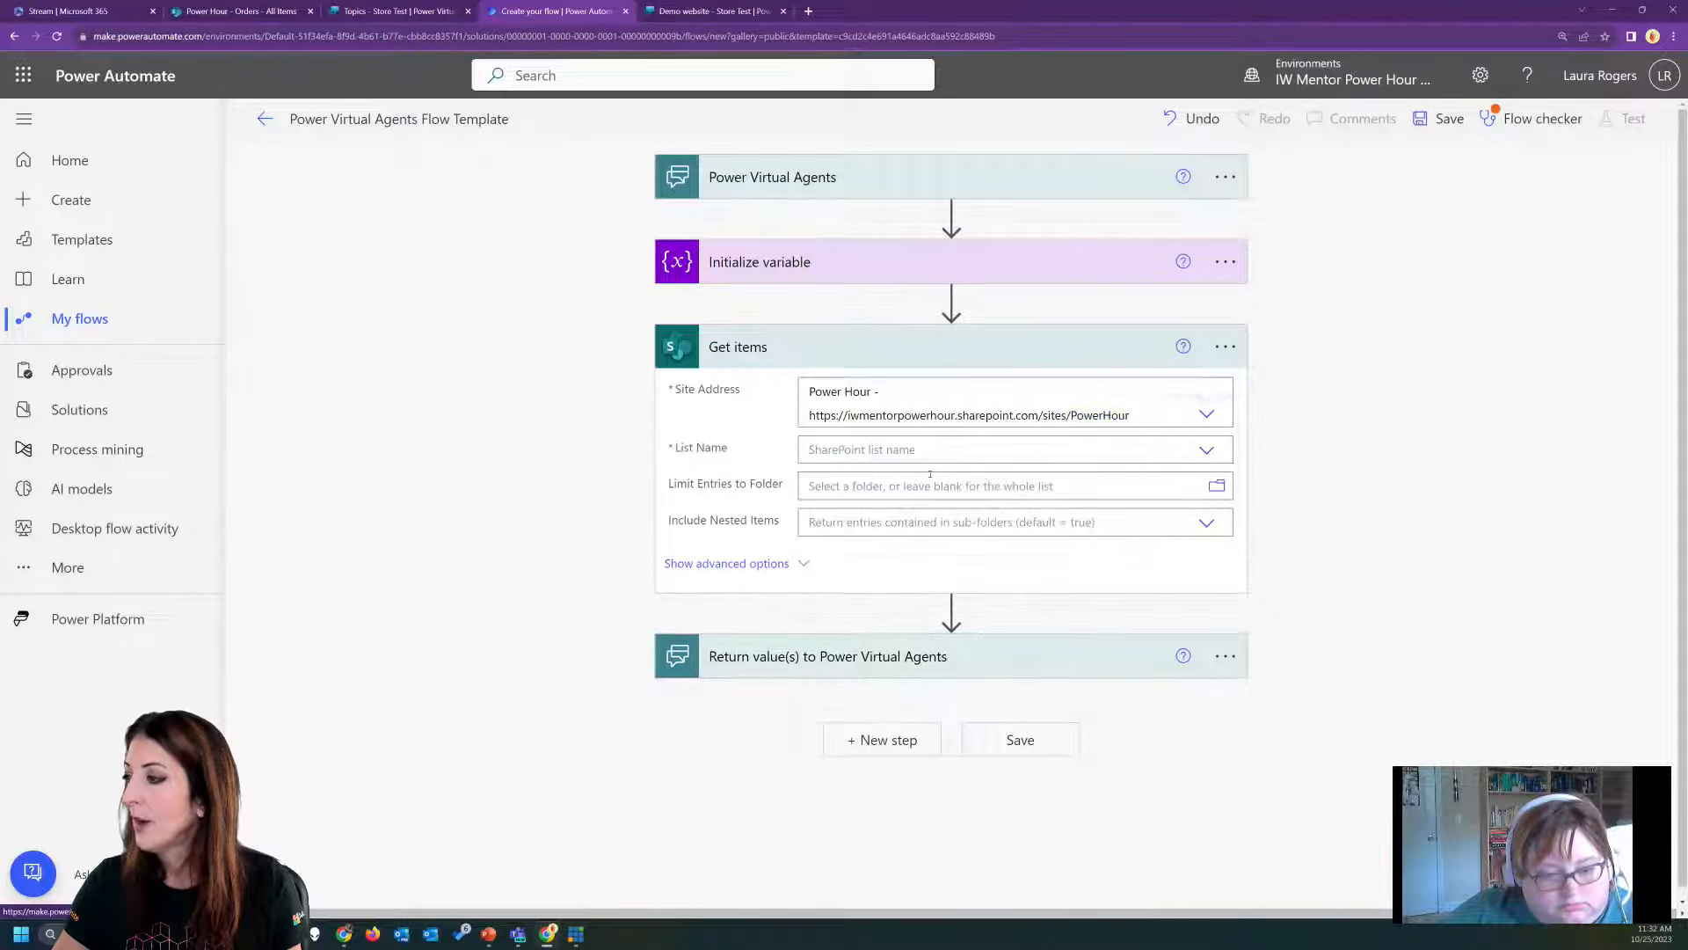
pyautogui.click(1203, 450)
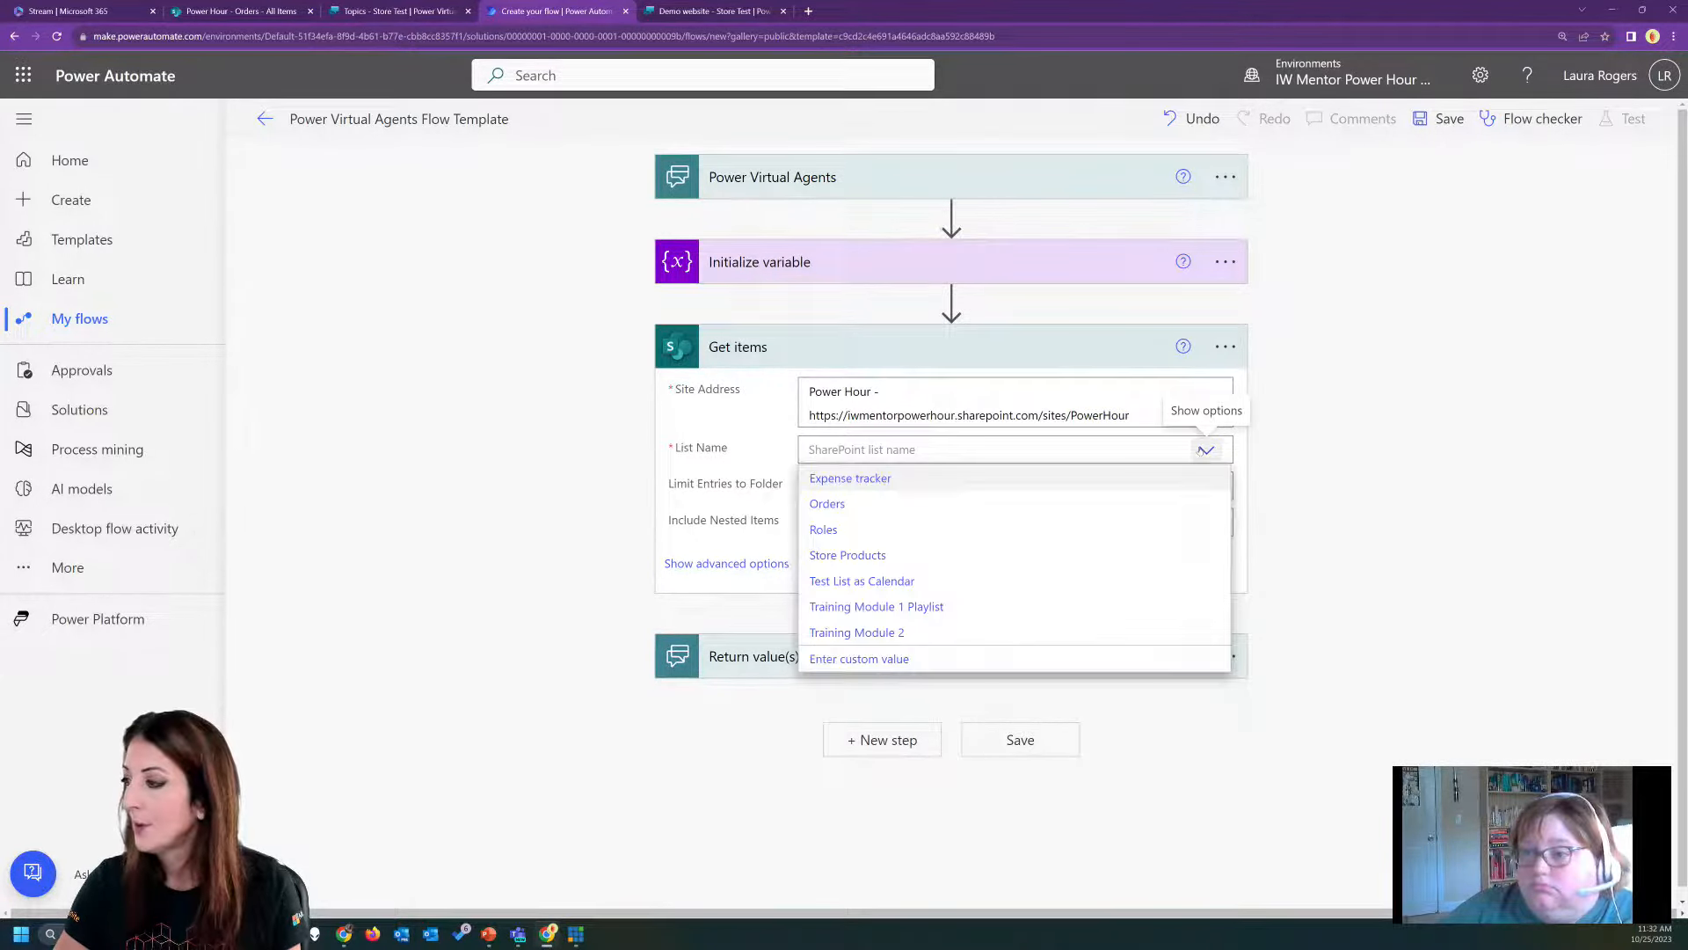
pyautogui.click(848, 555)
pyautogui.click(779, 564)
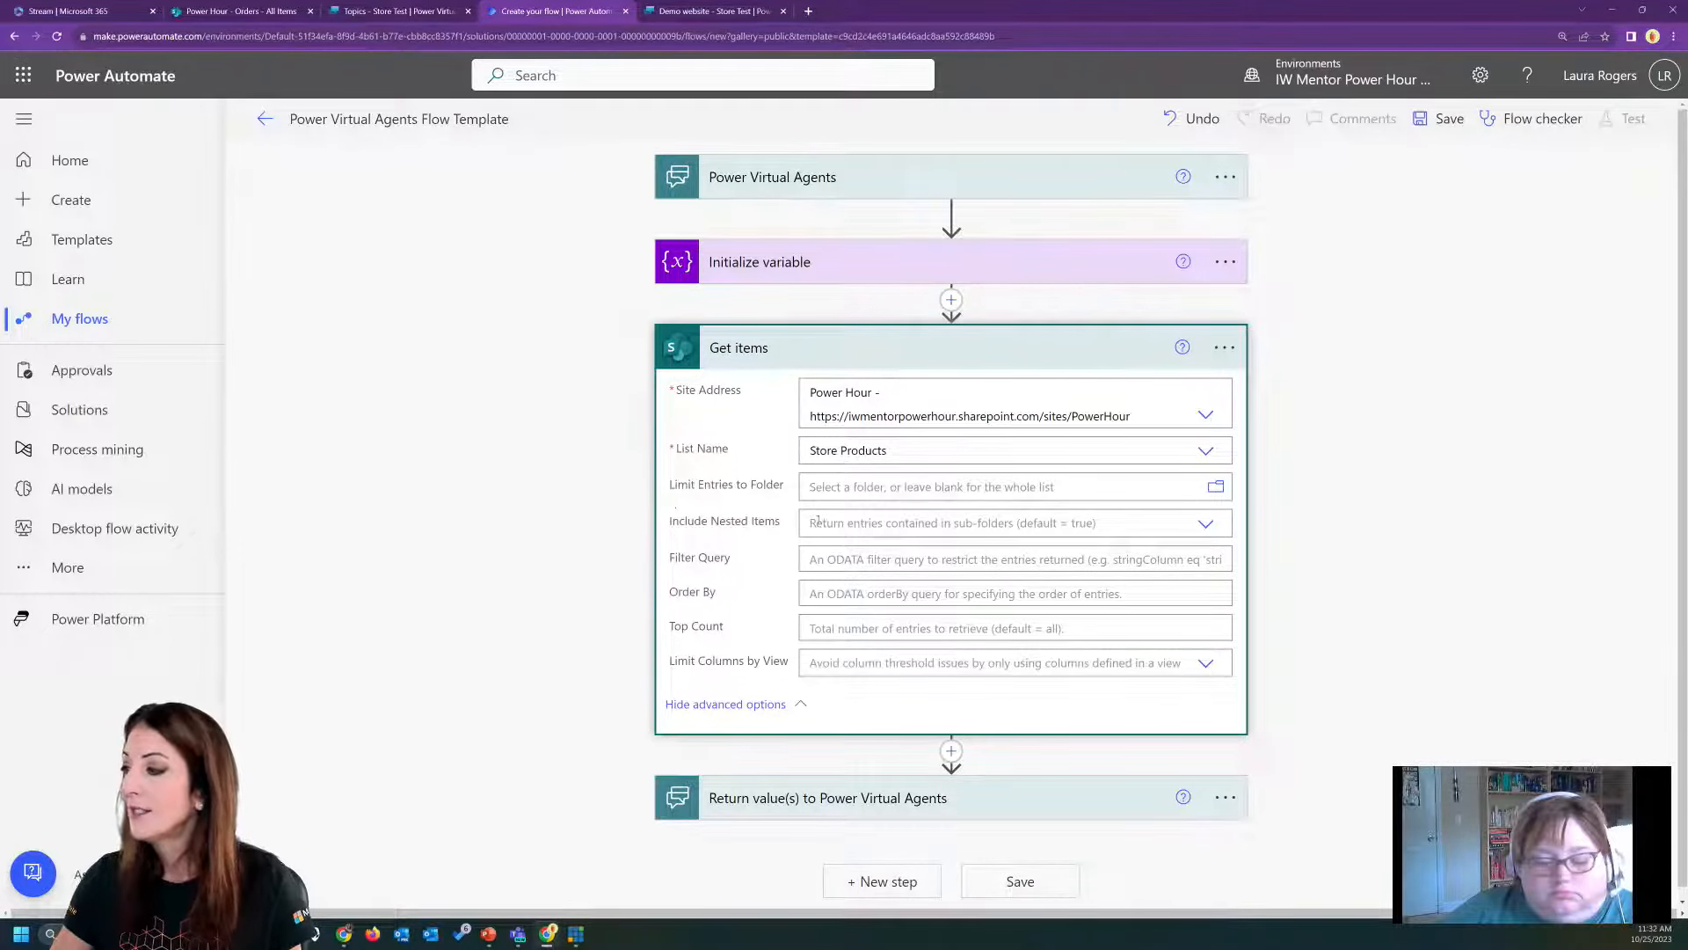
pyautogui.click(859, 560)
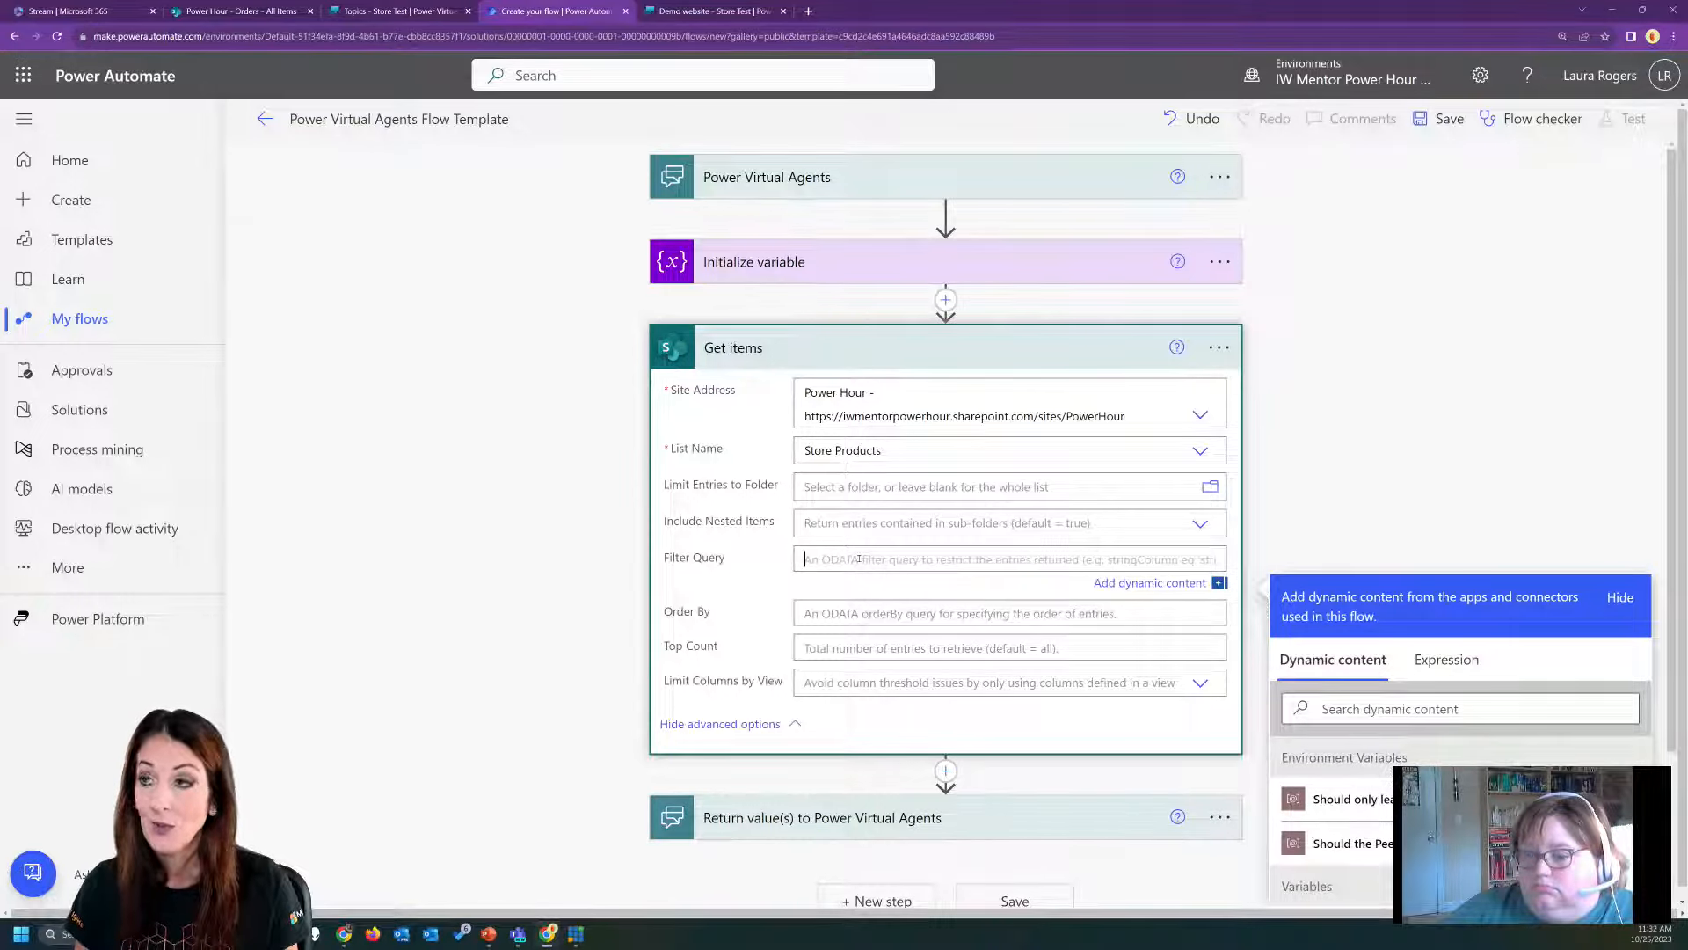
pyautogui.click(719, 10)
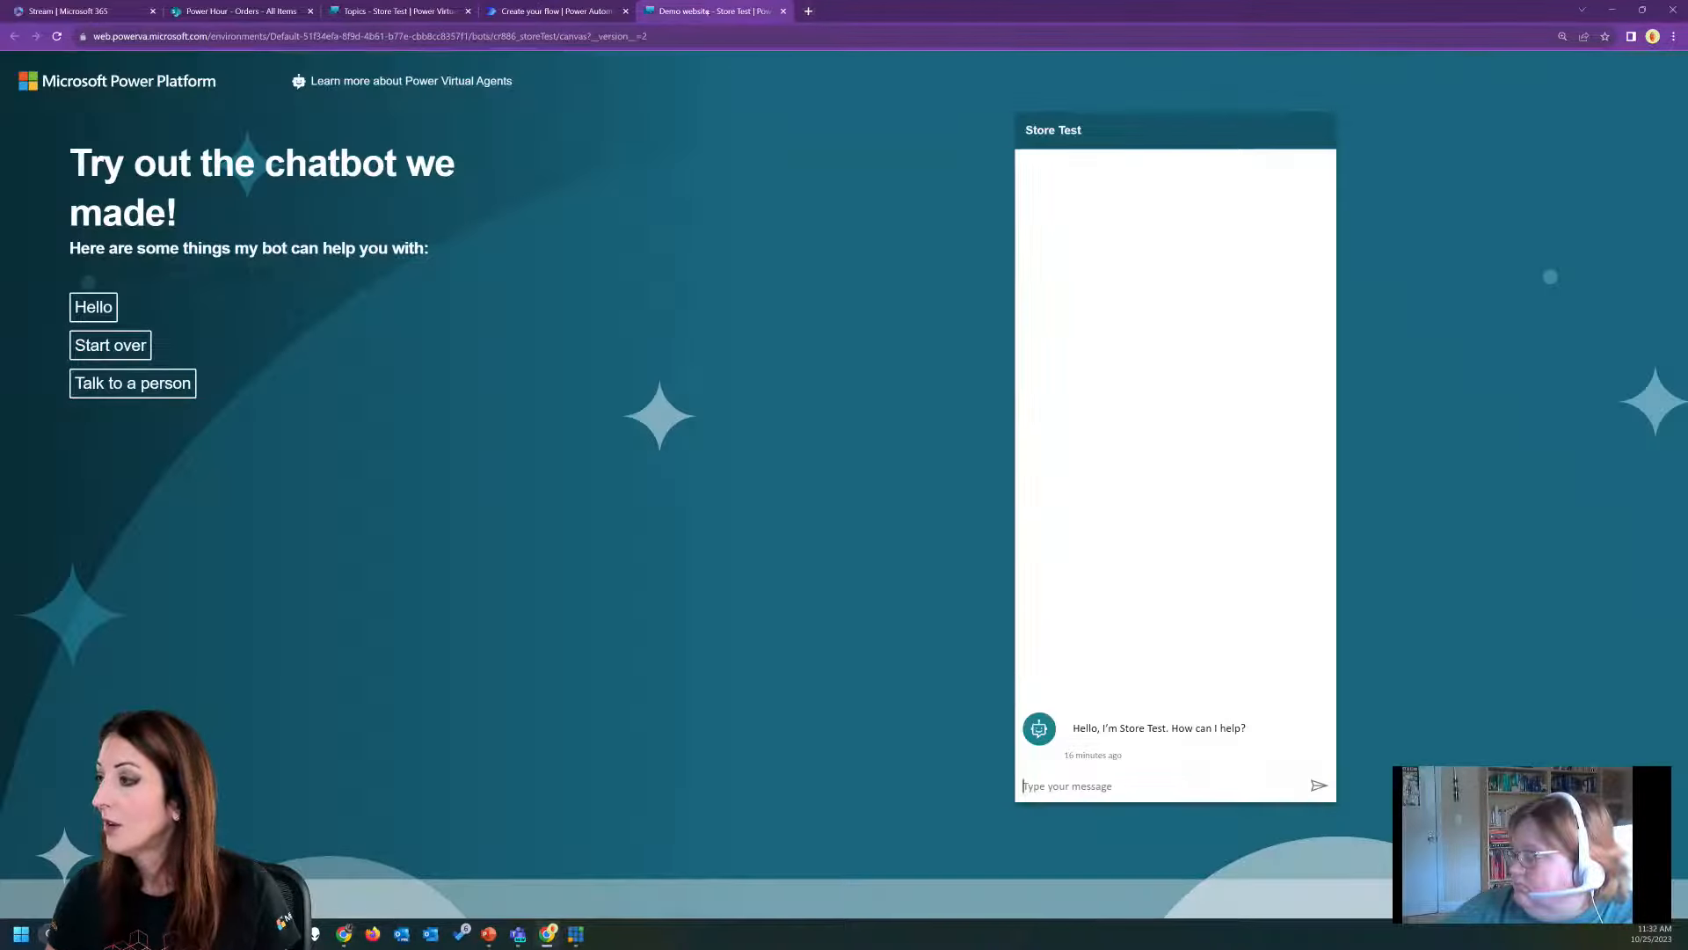
# Switch to the SharePoint site and open the Store Products list to check its columns and items.
pyautogui.click(379, 11)
pyautogui.click(236, 11)
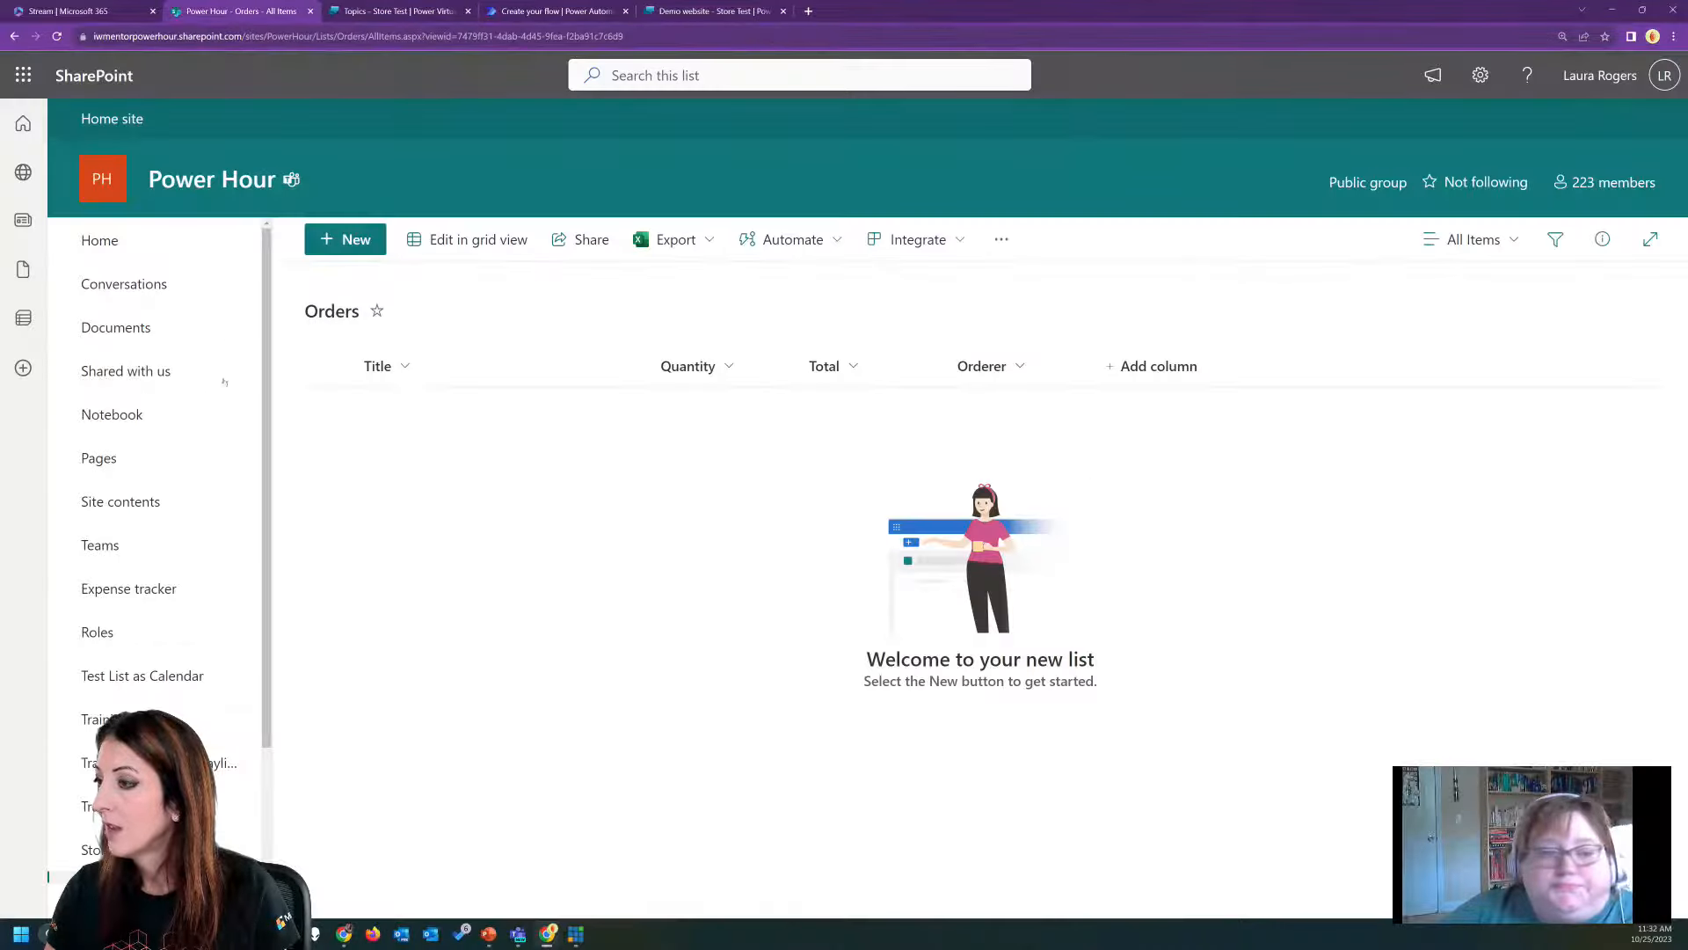
pyautogui.click(105, 850)
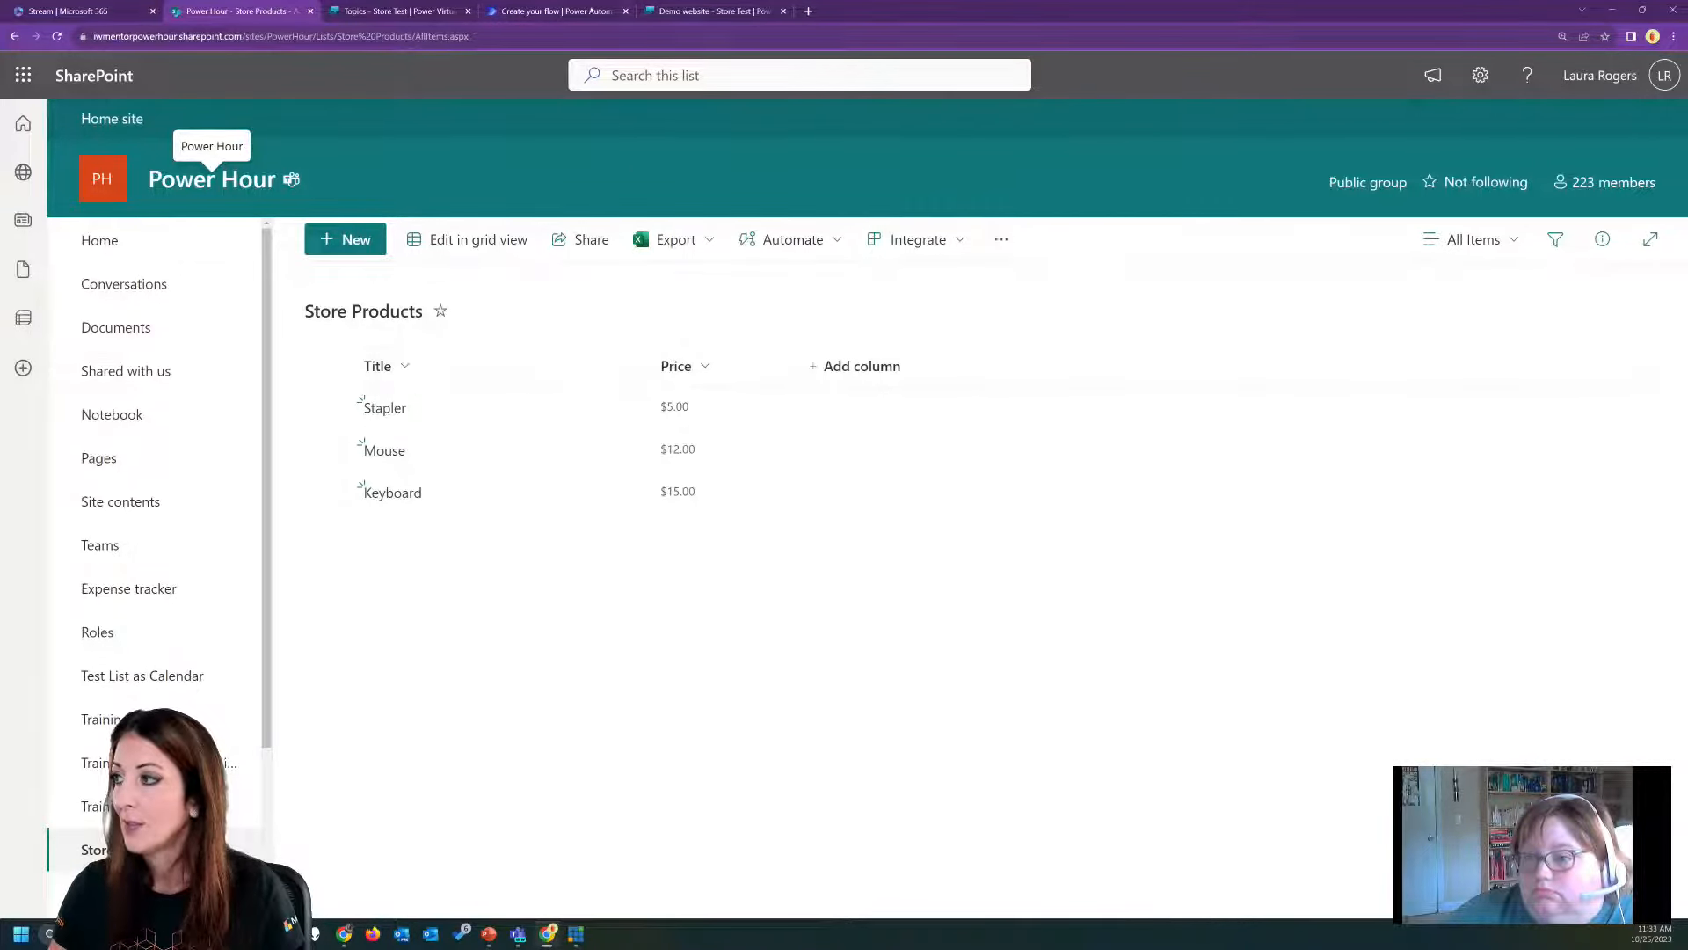
# Back in the flow's Get items action, set Filter Query to substringof('StoreItem',Title), with StoreItem as dynamic content, and Top Count to 1.
pyautogui.click(576, 11)
pyautogui.write('substring')
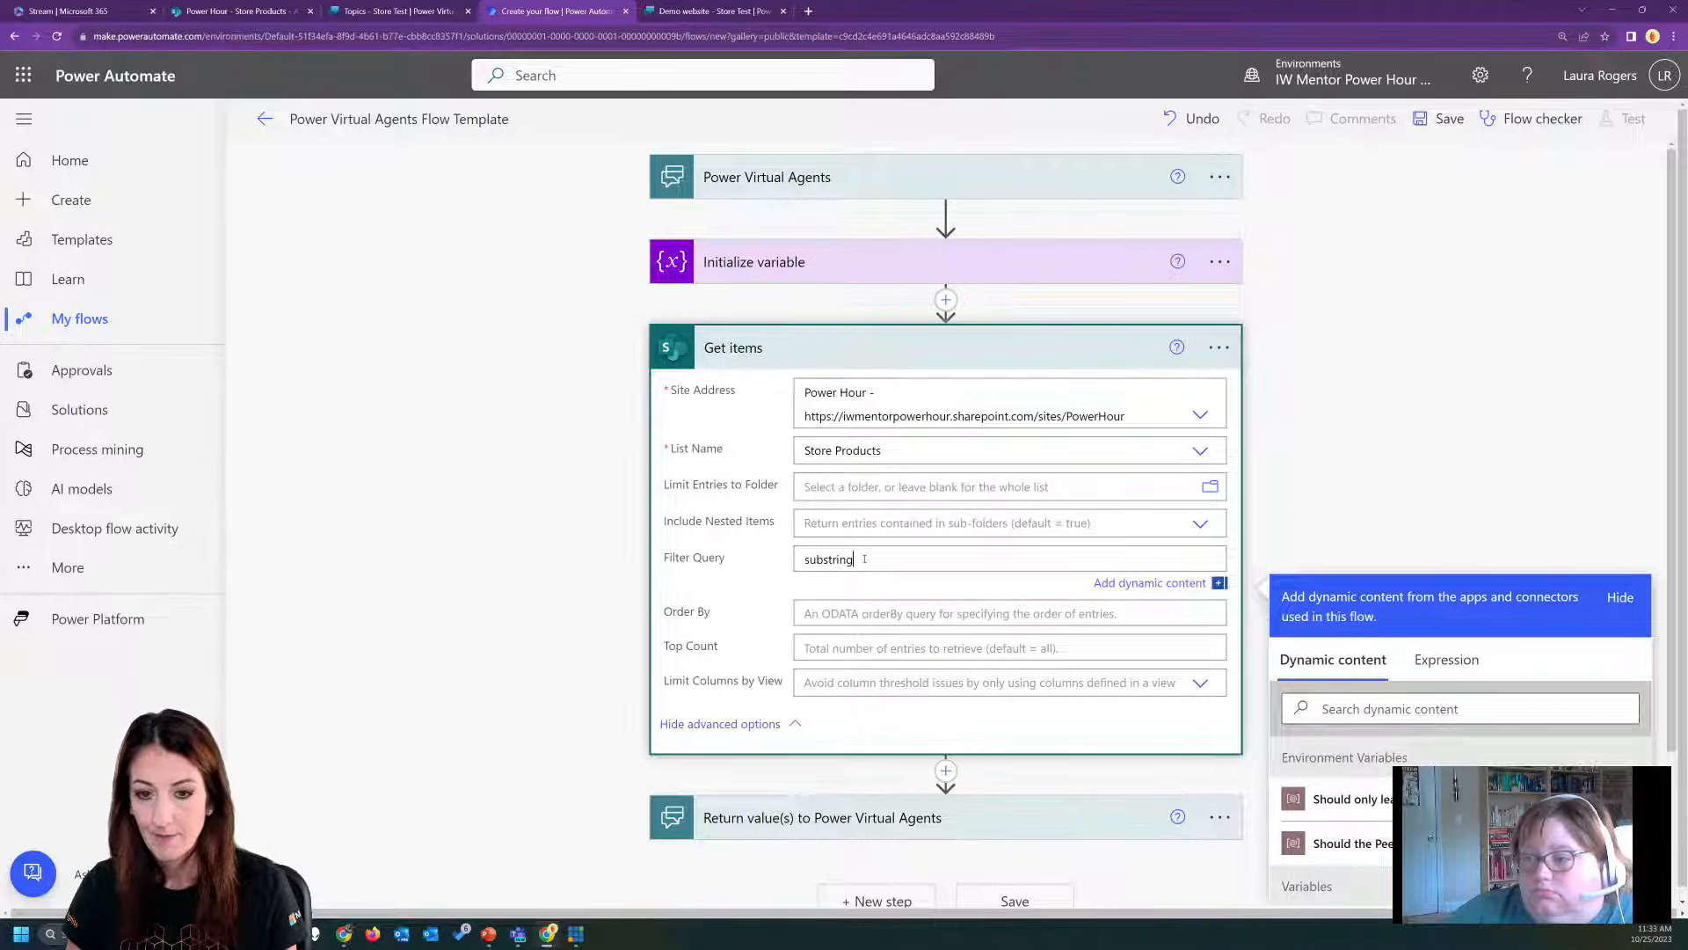
pyautogui.write('of(')
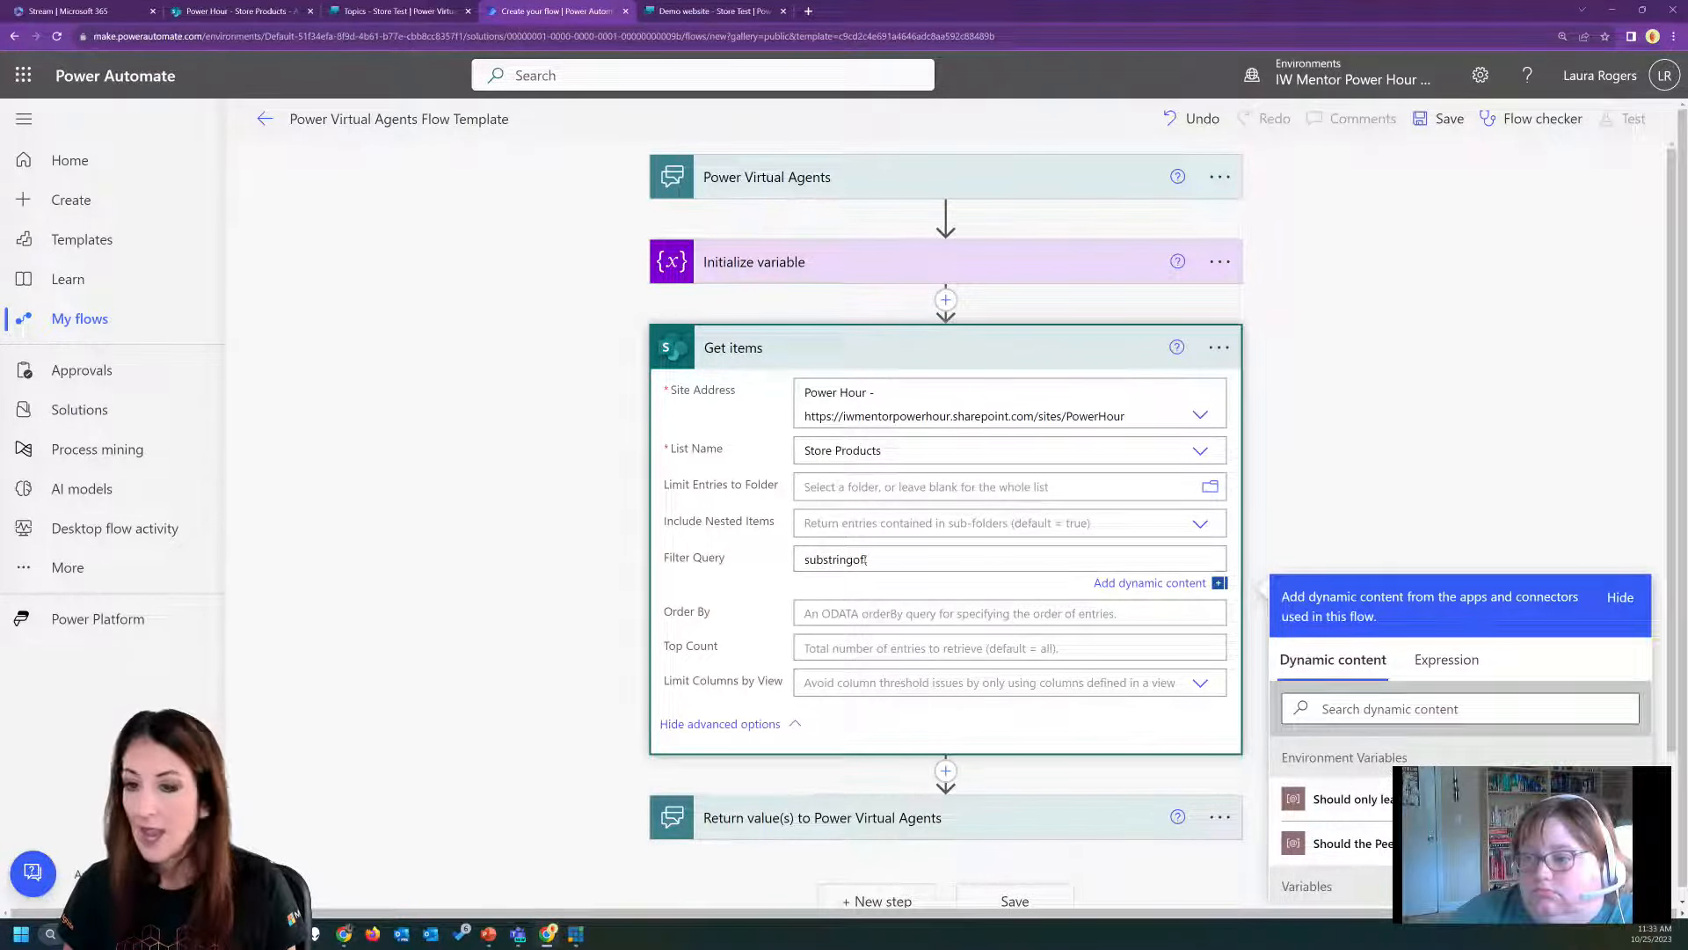
pyautogui.write("'")
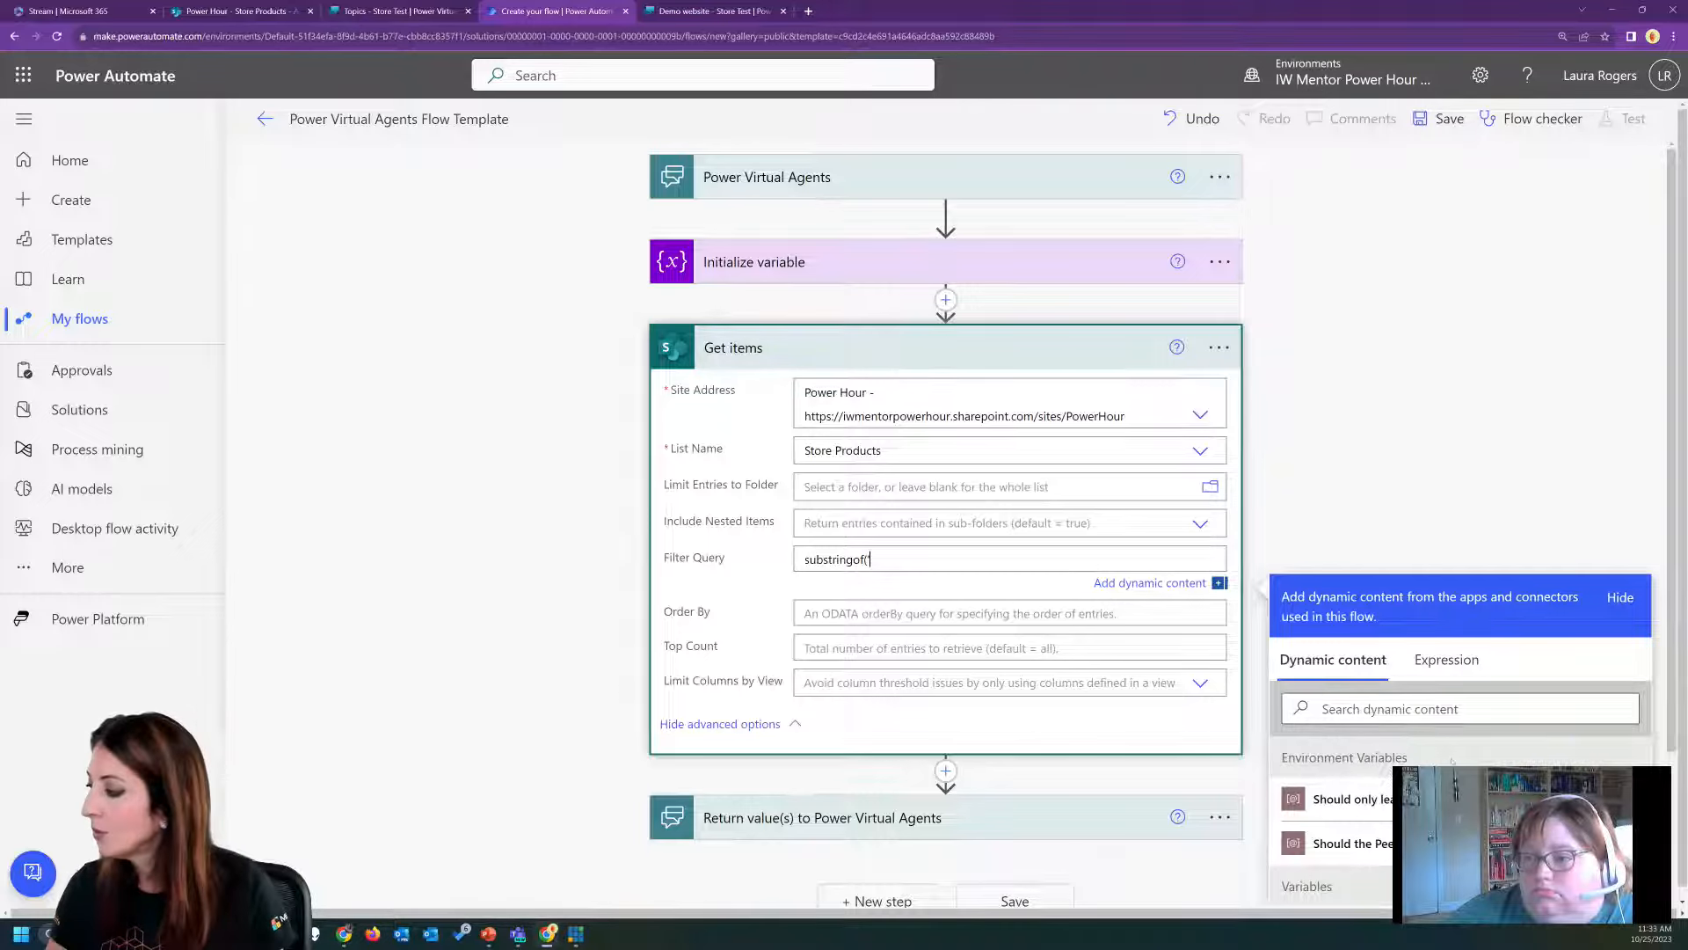
pyautogui.scroll(-3, 1451, 762)
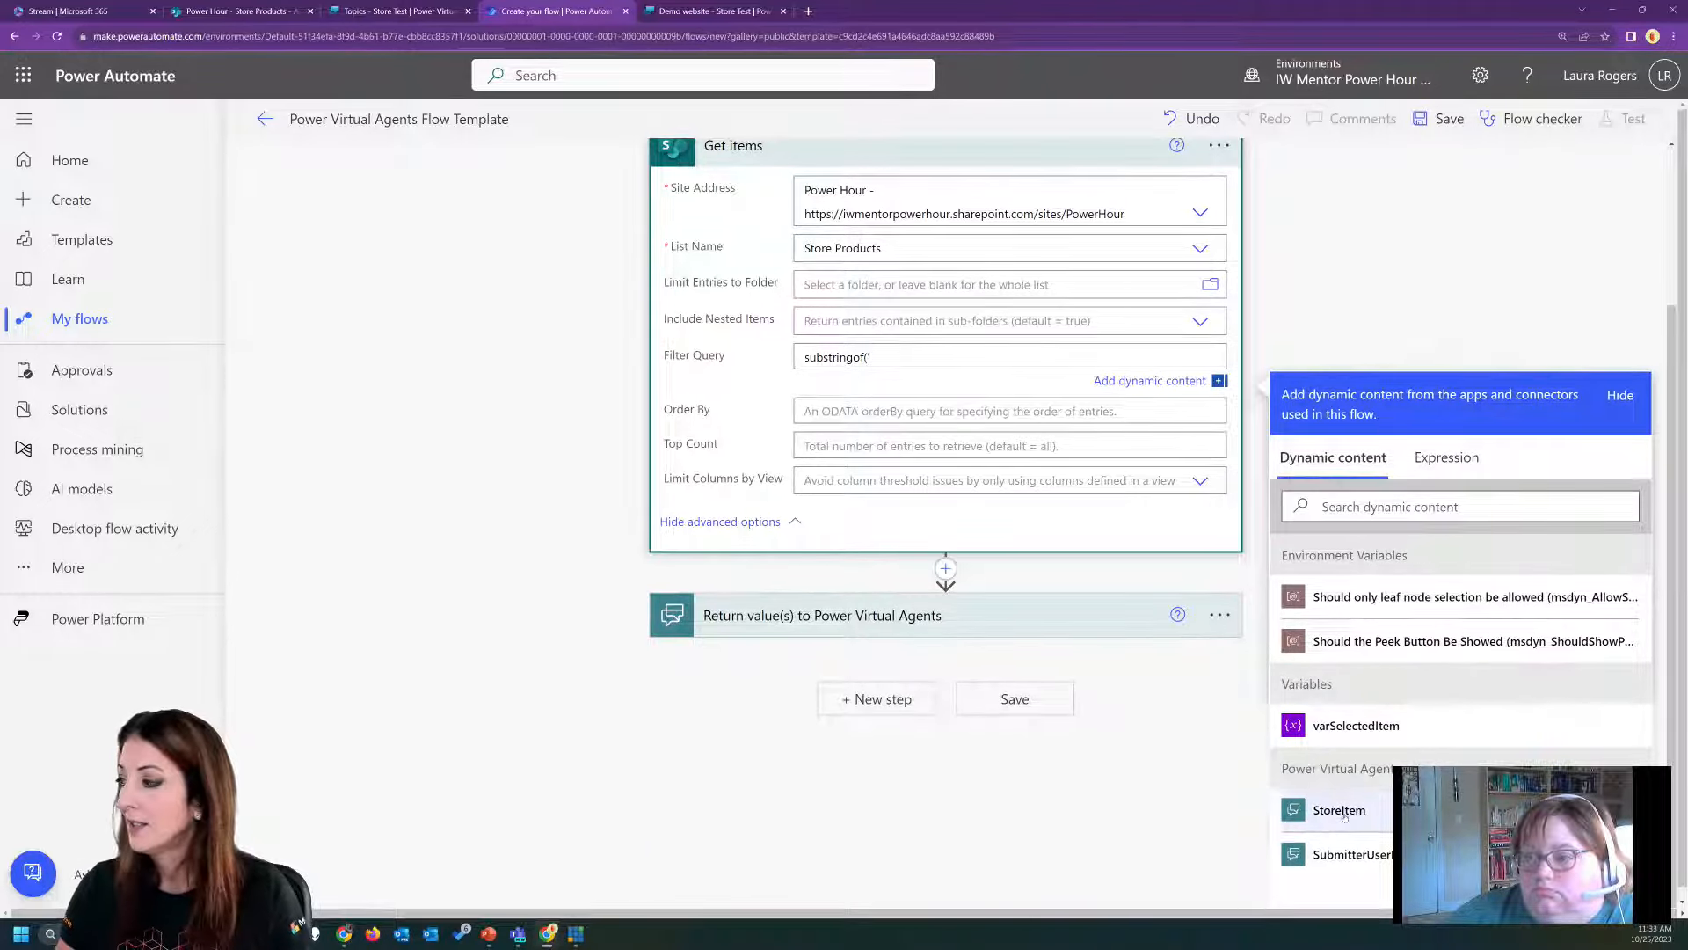
pyautogui.click(1340, 811)
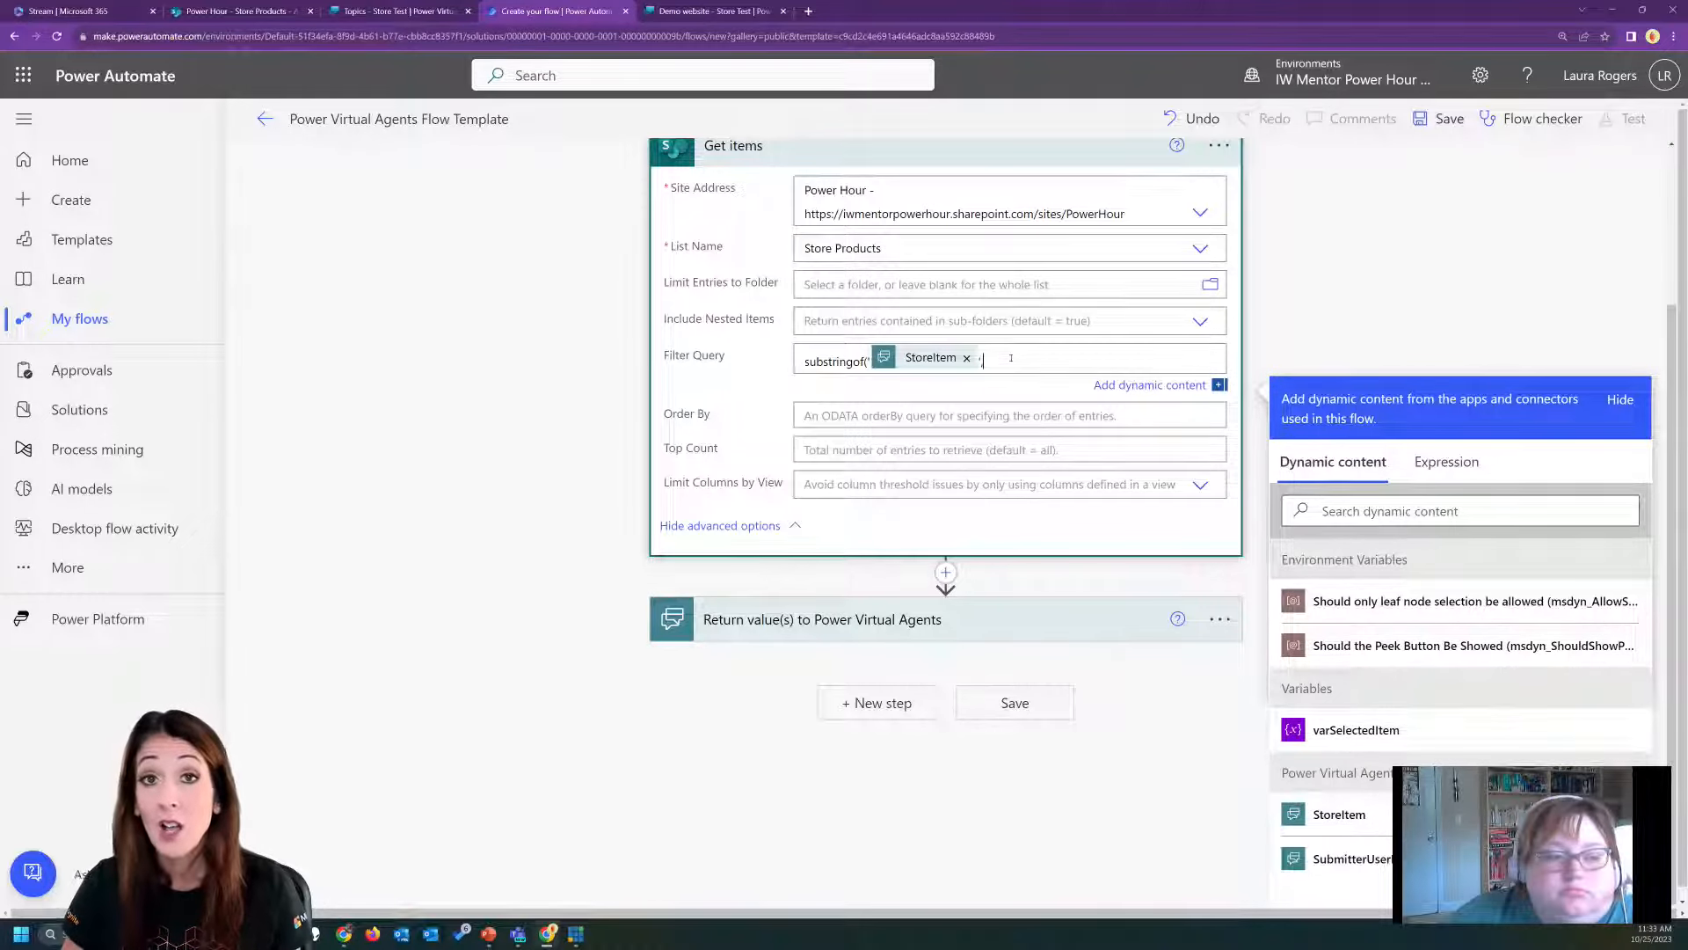
pyautogui.write('Title')
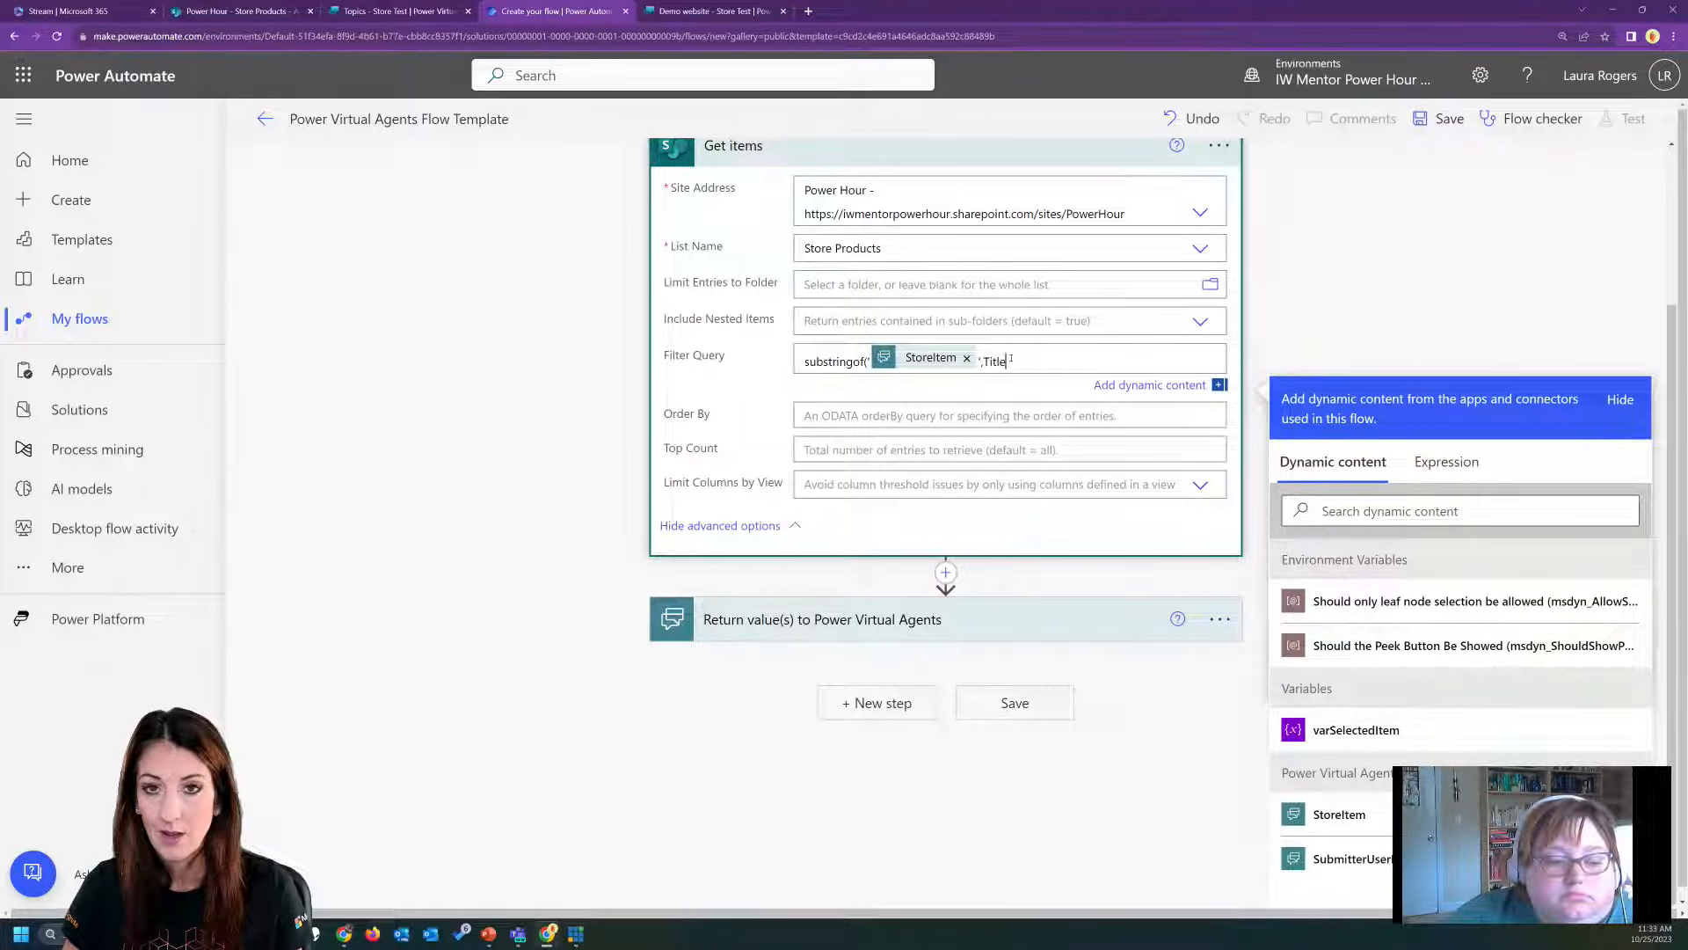
pyautogui.write(')')
pyautogui.click(984, 450)
pyautogui.write('1')
# Insert a second Initialize variable action between the first variable initialization and the Get items action.
pyautogui.scroll(2, 556, 602)
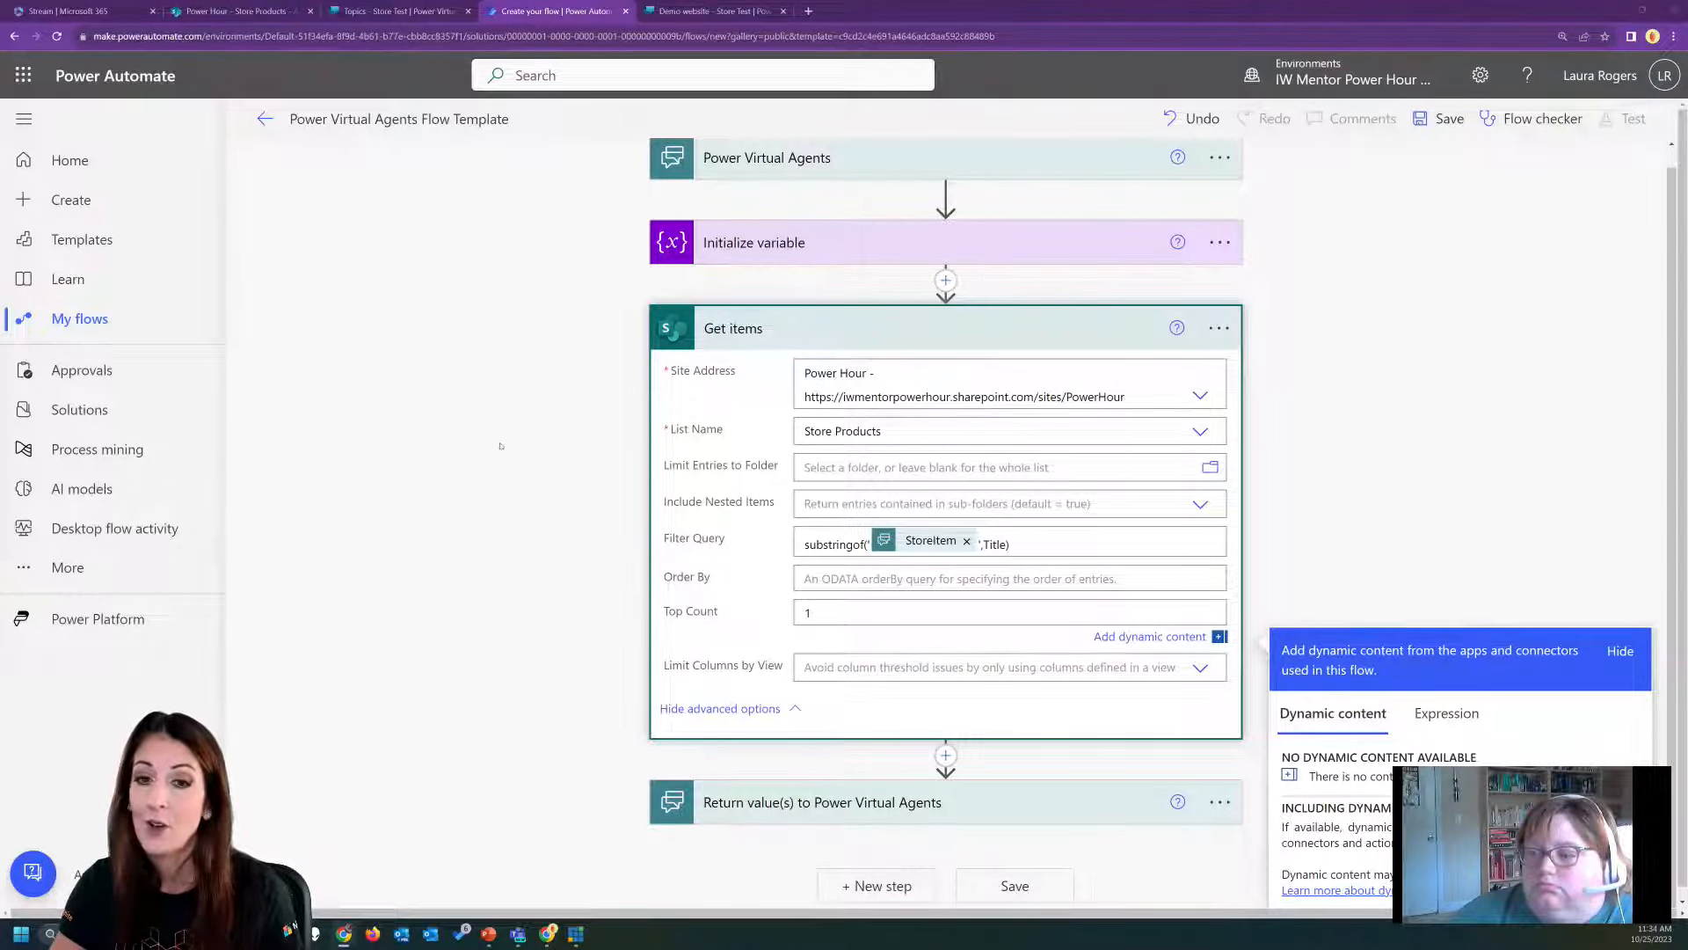
pyautogui.scroll(1, 946, 256)
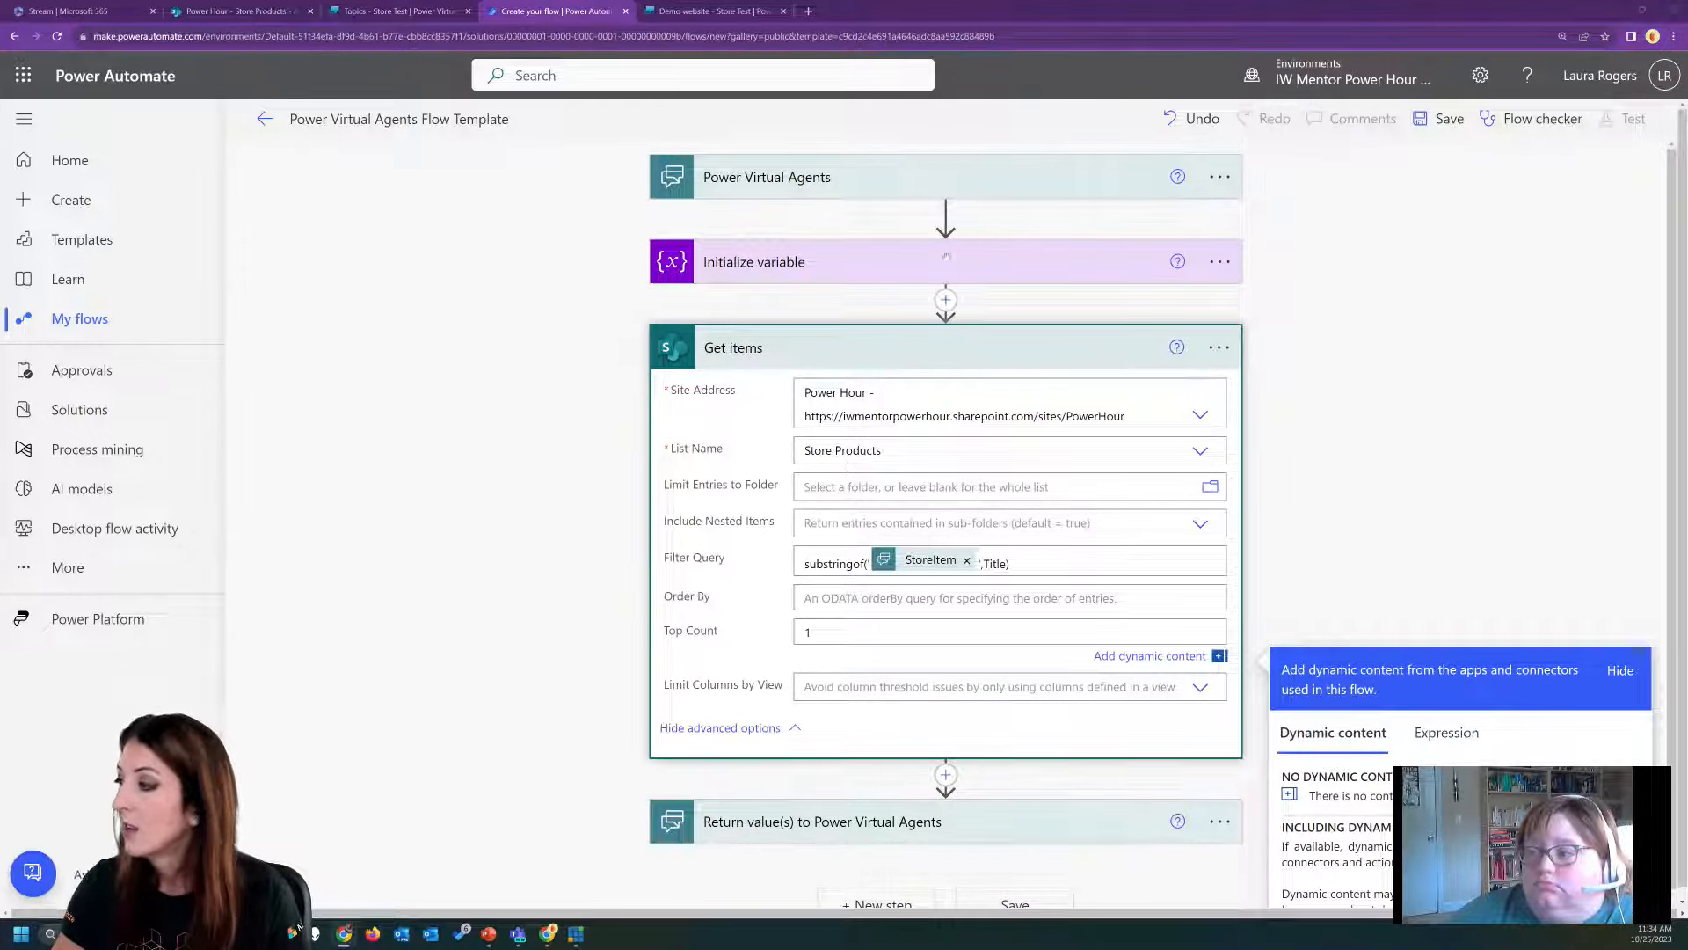
pyautogui.click(947, 299)
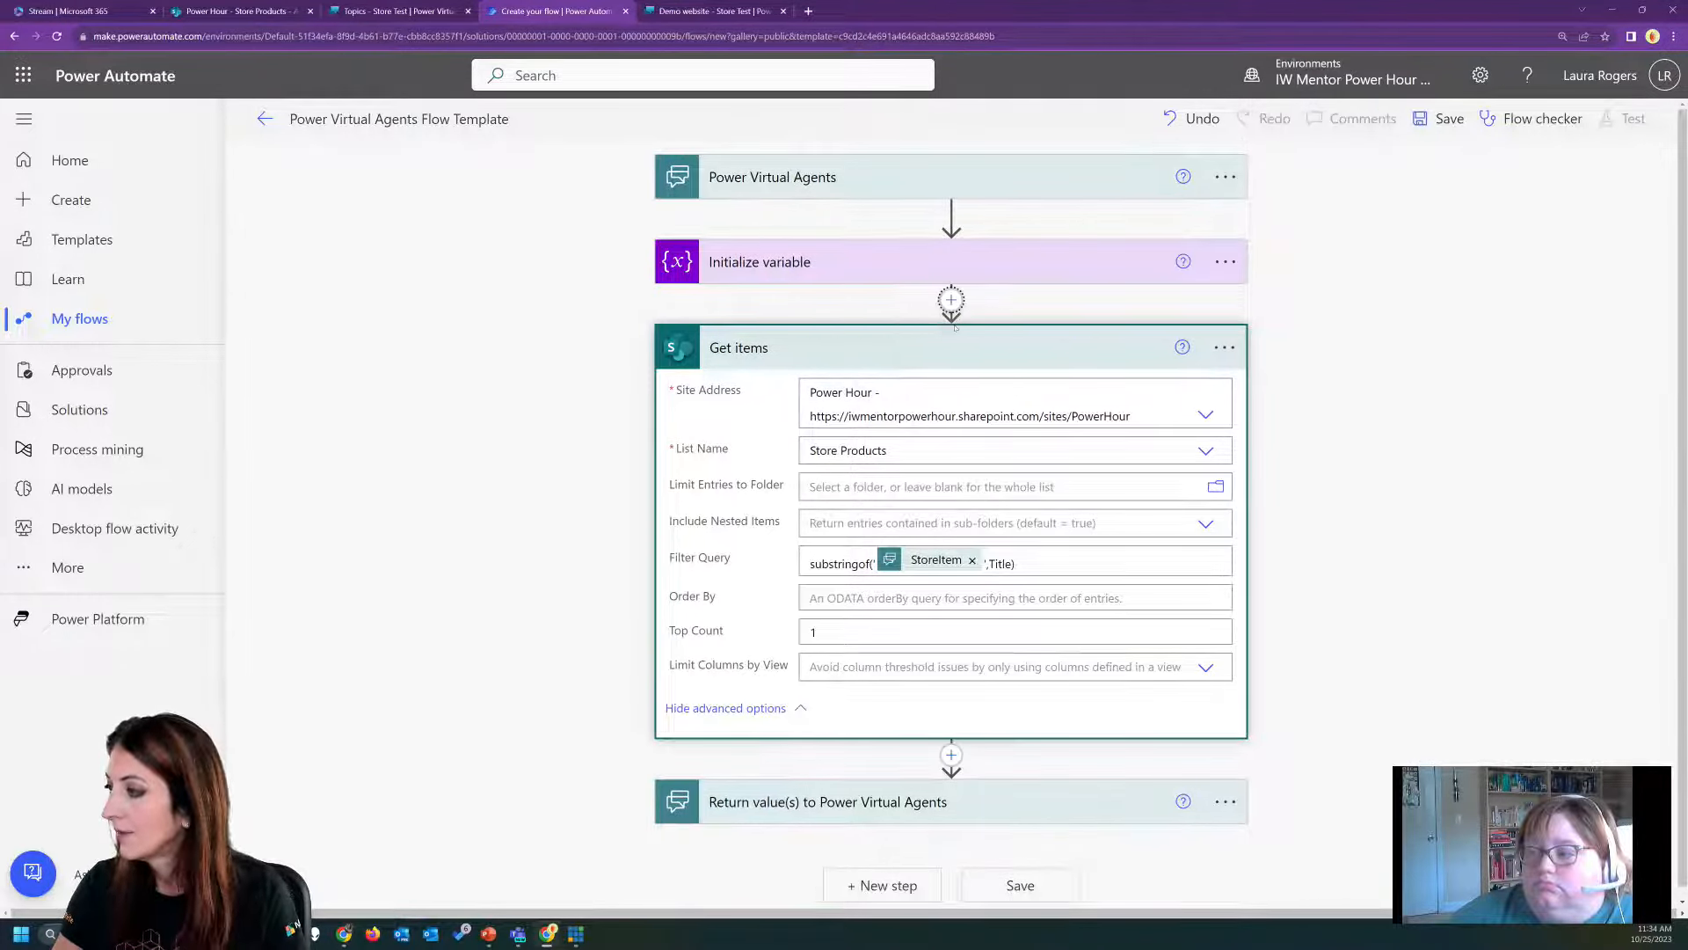
pyautogui.click(955, 325)
pyautogui.write('var')
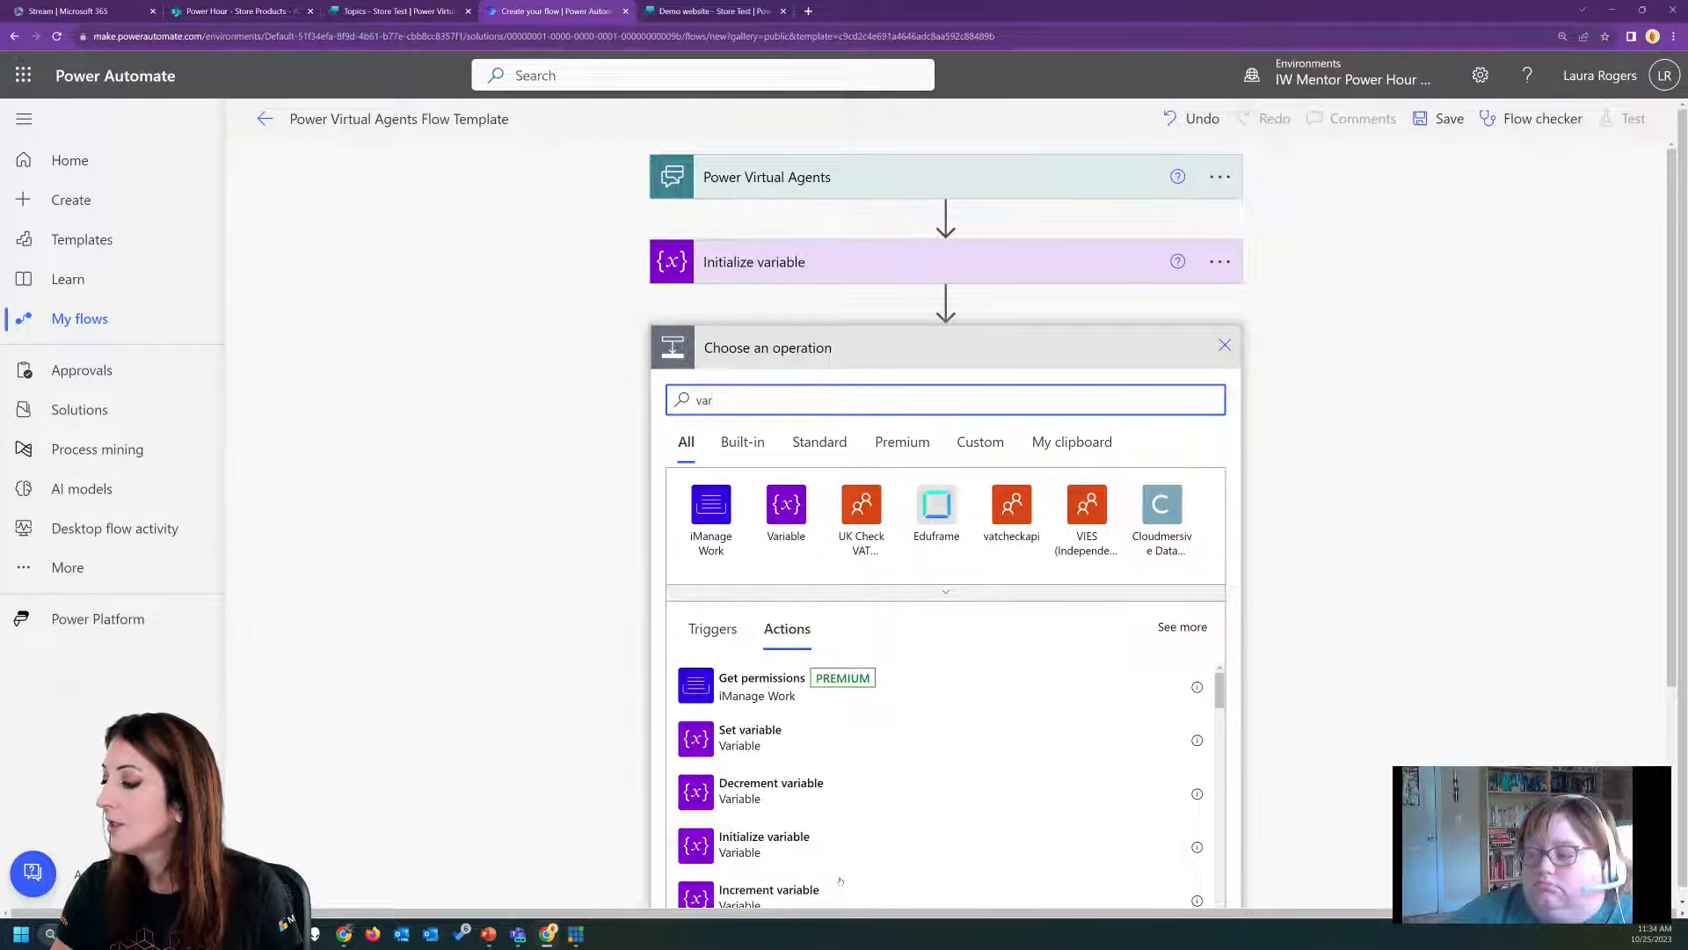
pyautogui.click(821, 846)
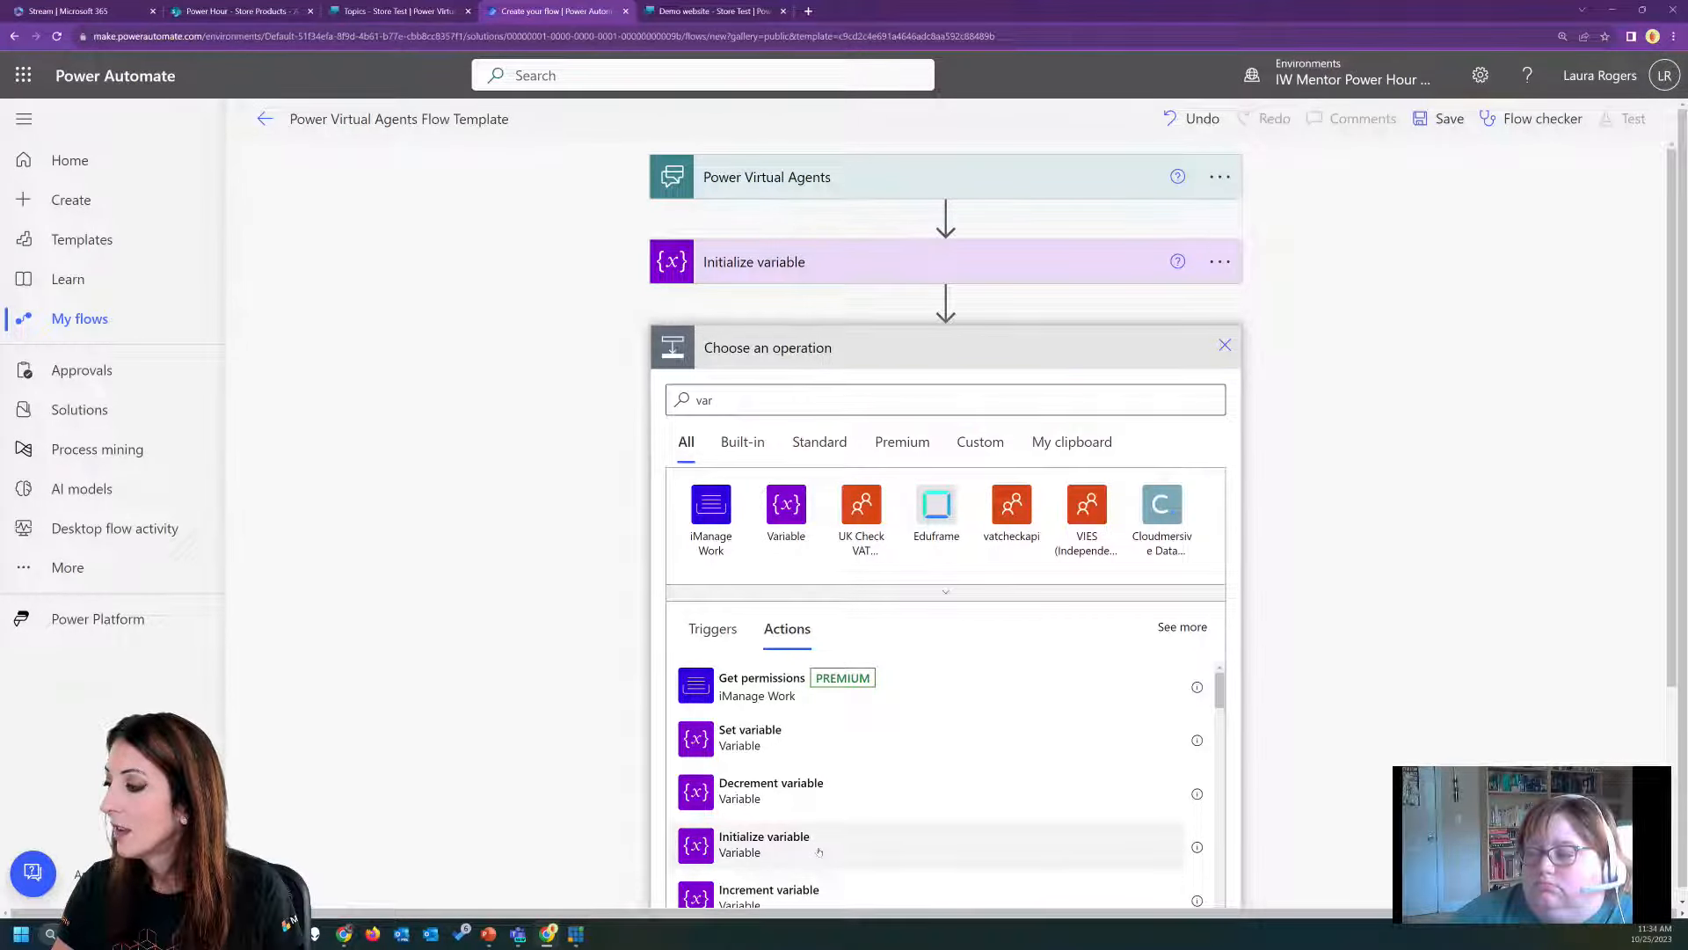
# Name the new variable varCount, with type Integer and initial value 0.
pyautogui.click(918, 392)
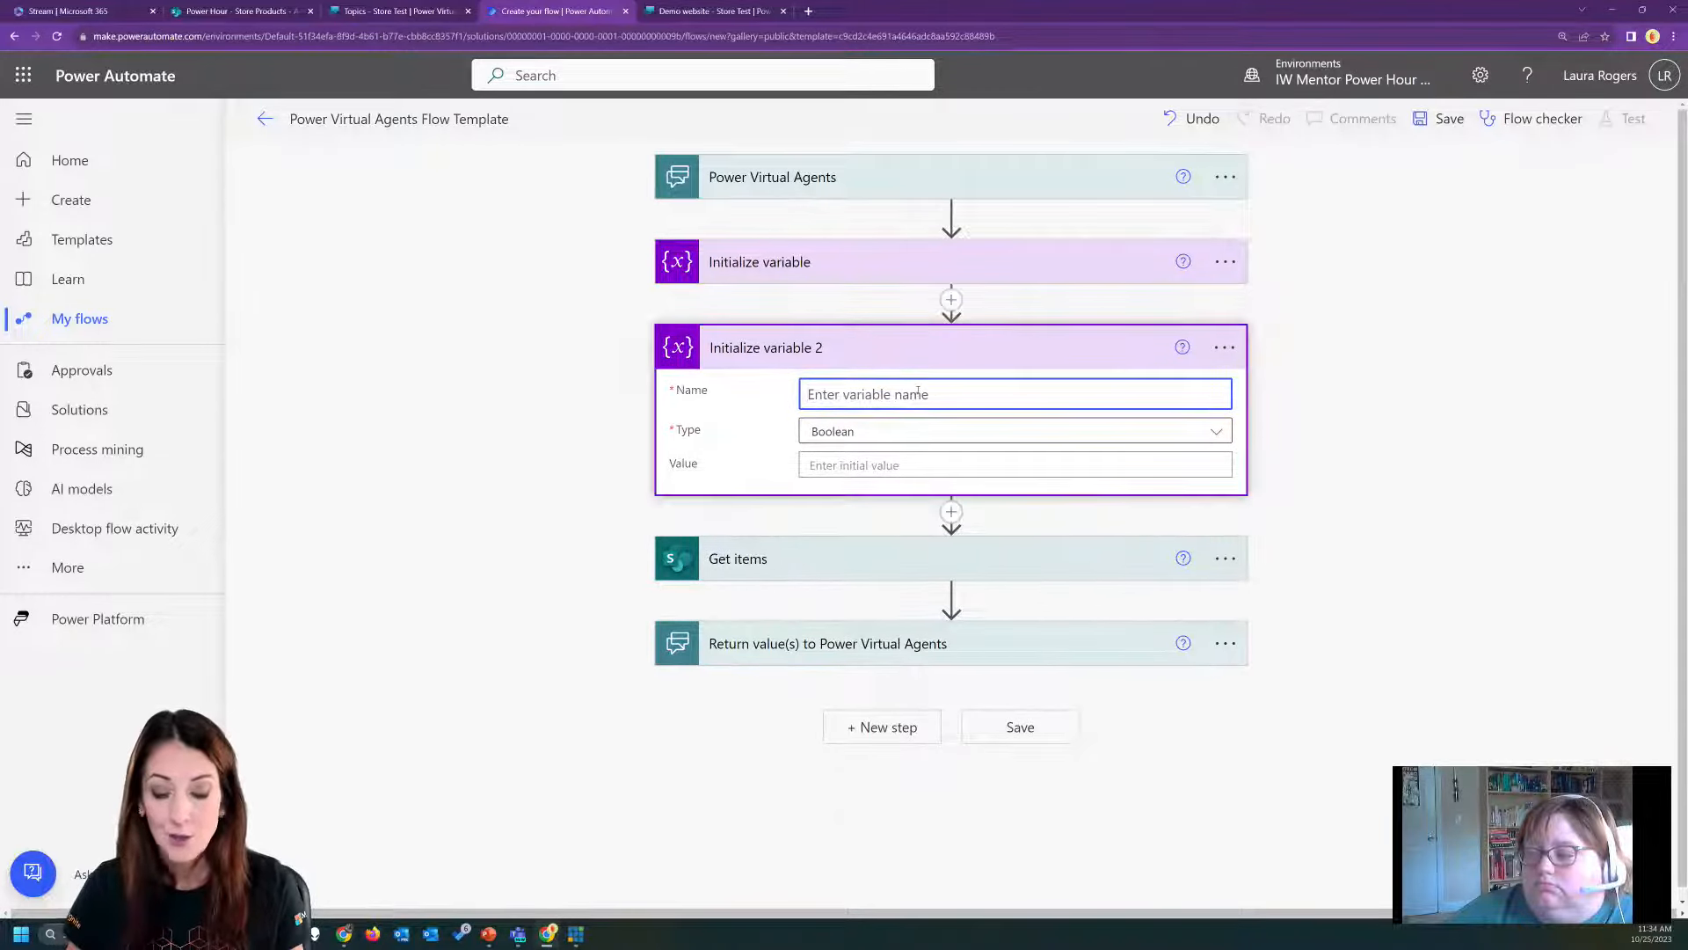
pyautogui.write('varCount')
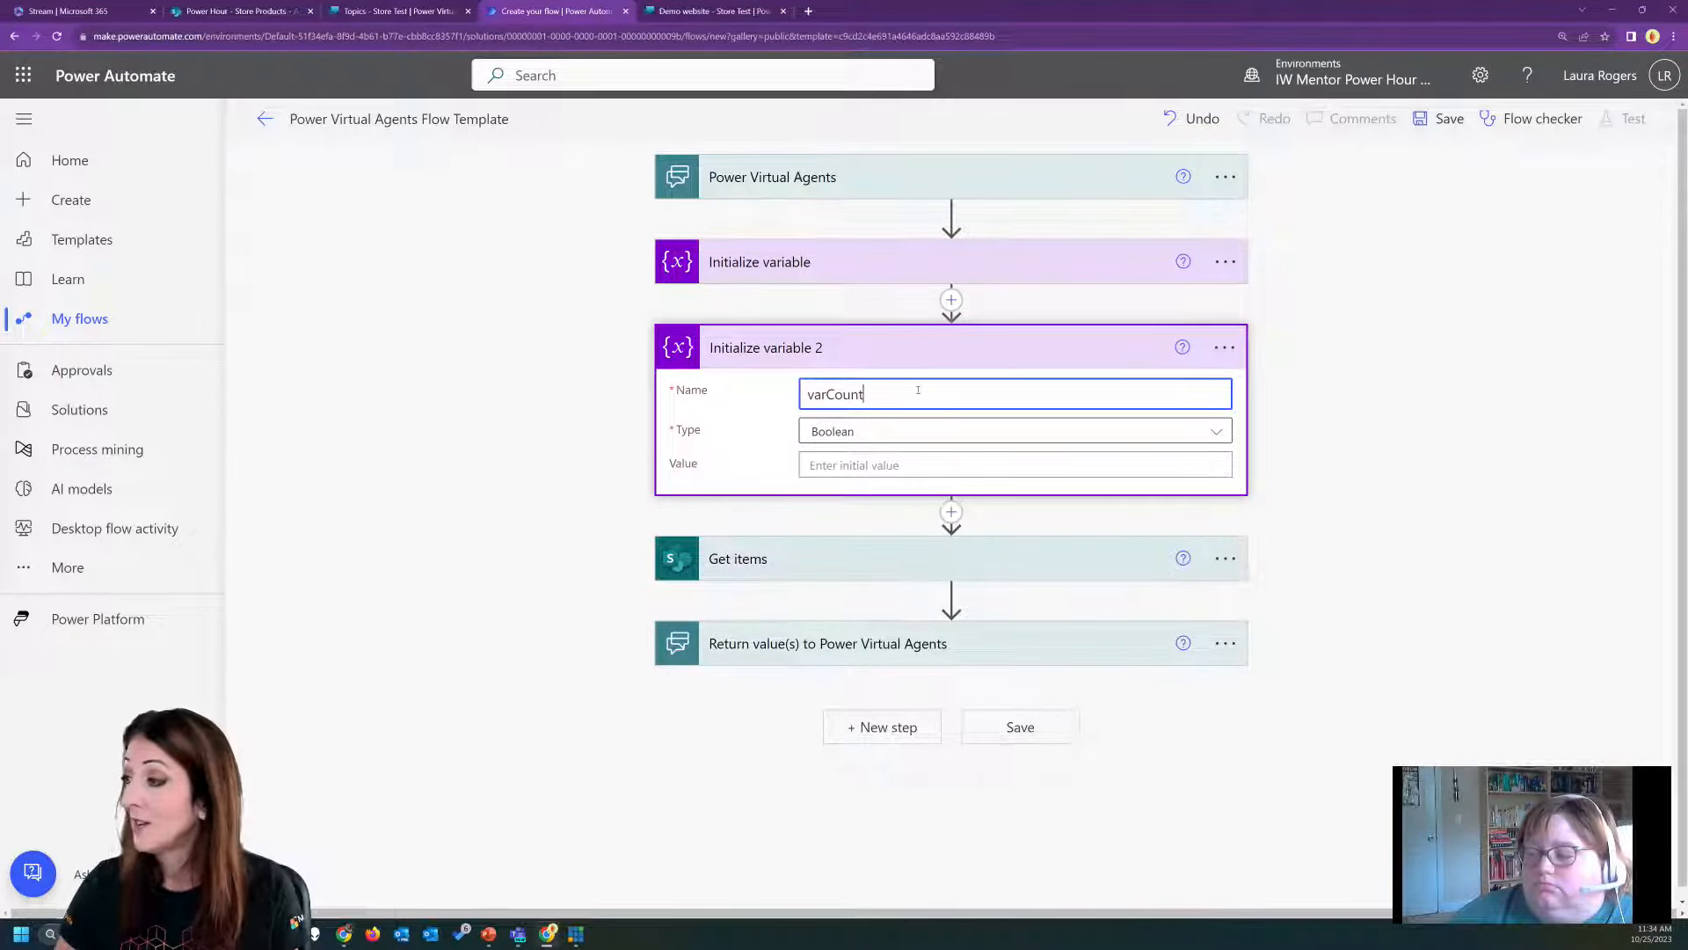
pyautogui.click(880, 431)
pyautogui.click(845, 493)
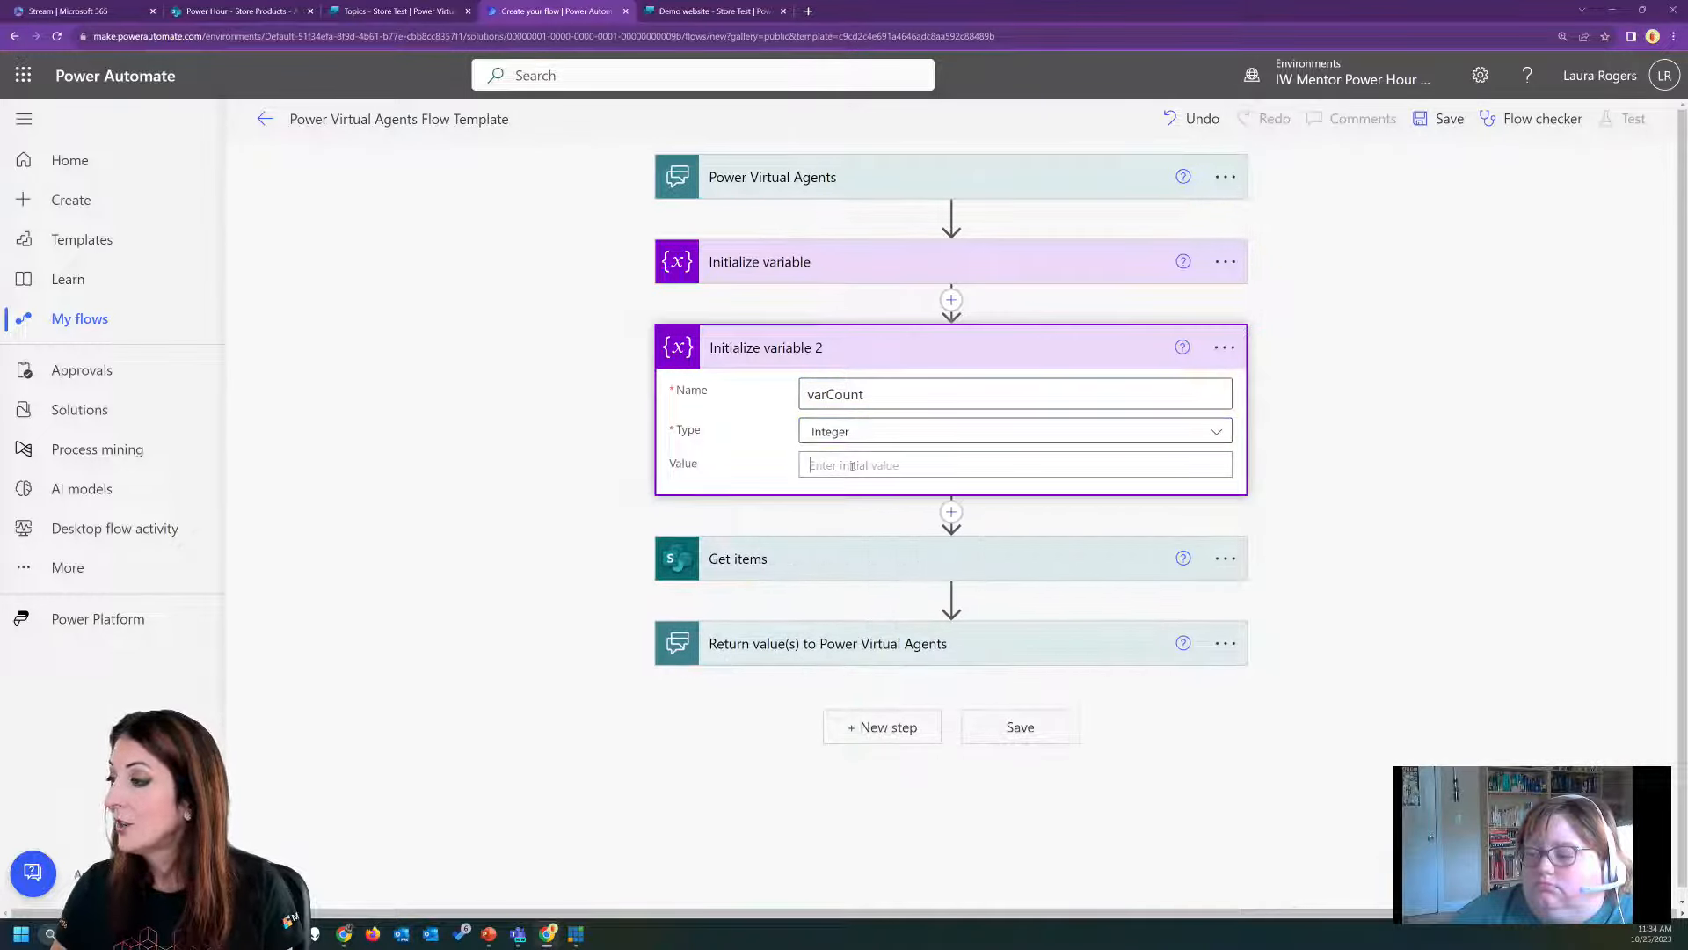
pyautogui.click(852, 466)
pyautogui.write('0')
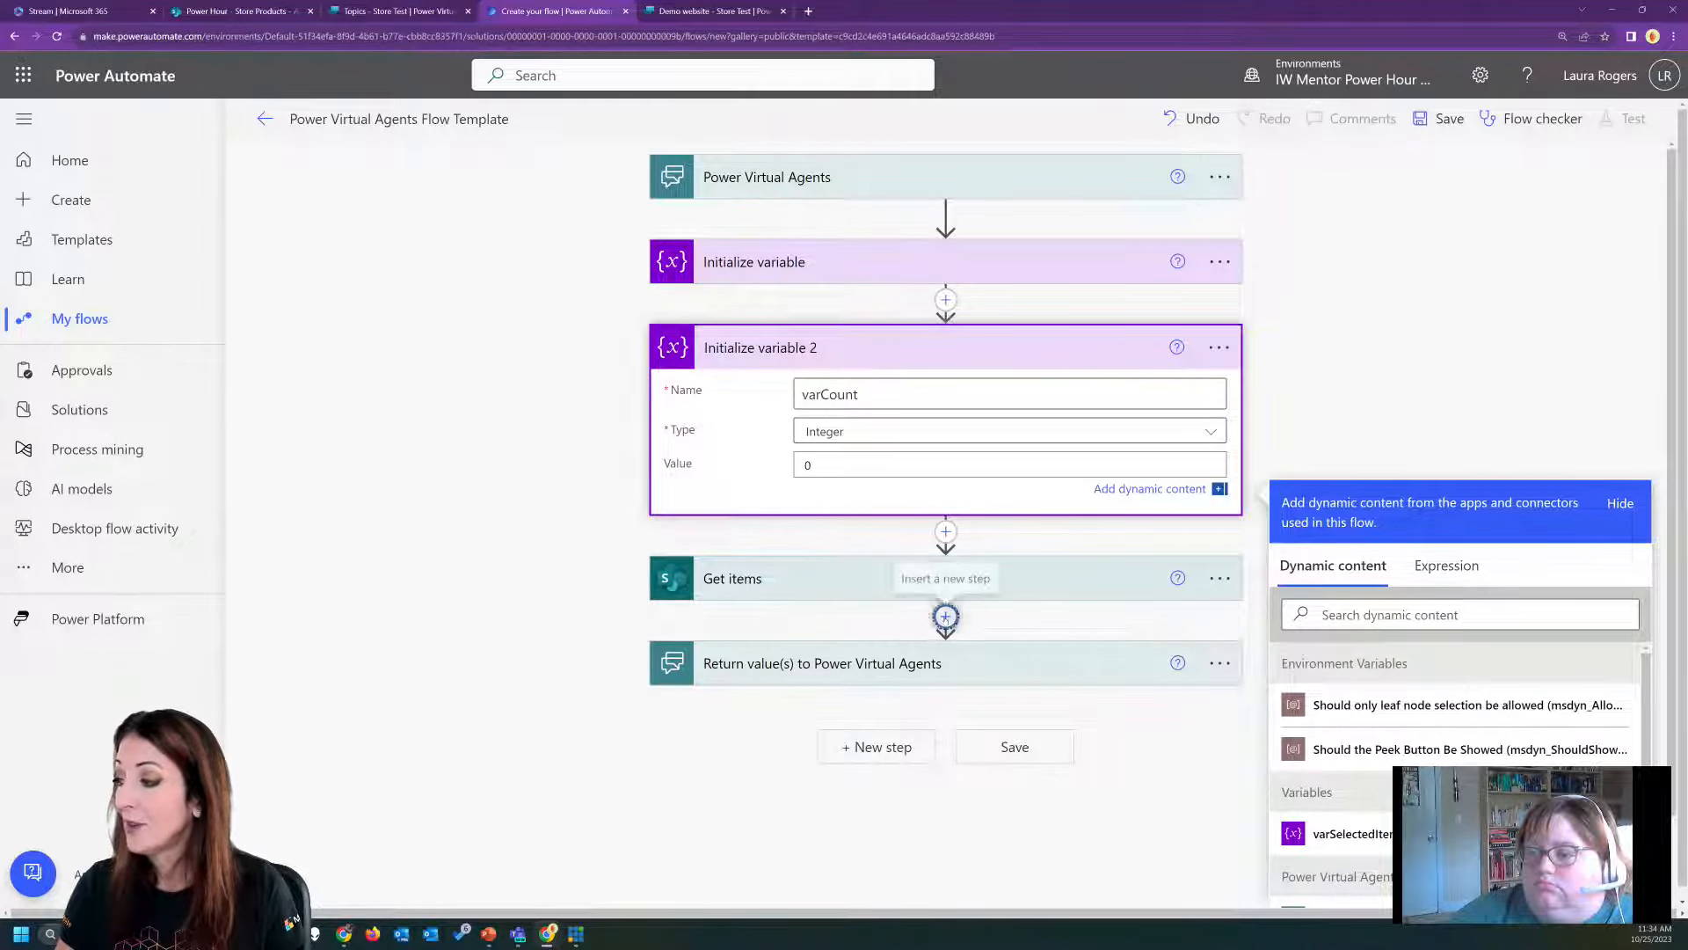
# Insert a Set variable action after Get items and make it target varCount.
pyautogui.click(945, 617)
pyautogui.click(947, 644)
pyautogui.write('var')
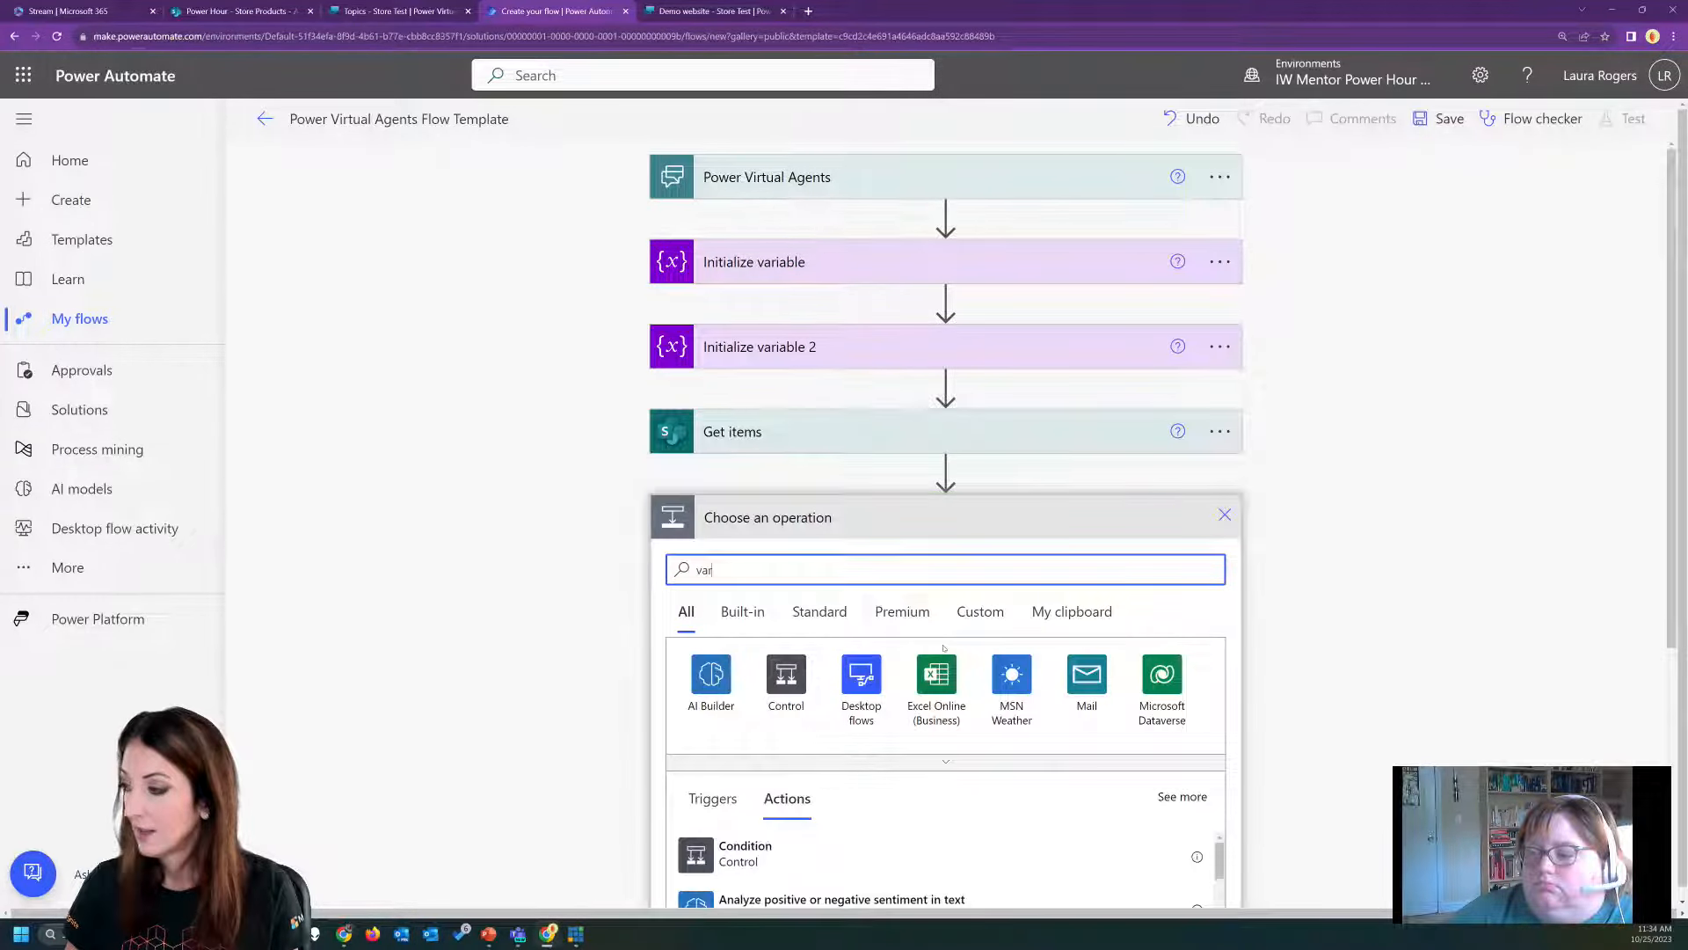
pyautogui.click(772, 901)
pyautogui.click(874, 560)
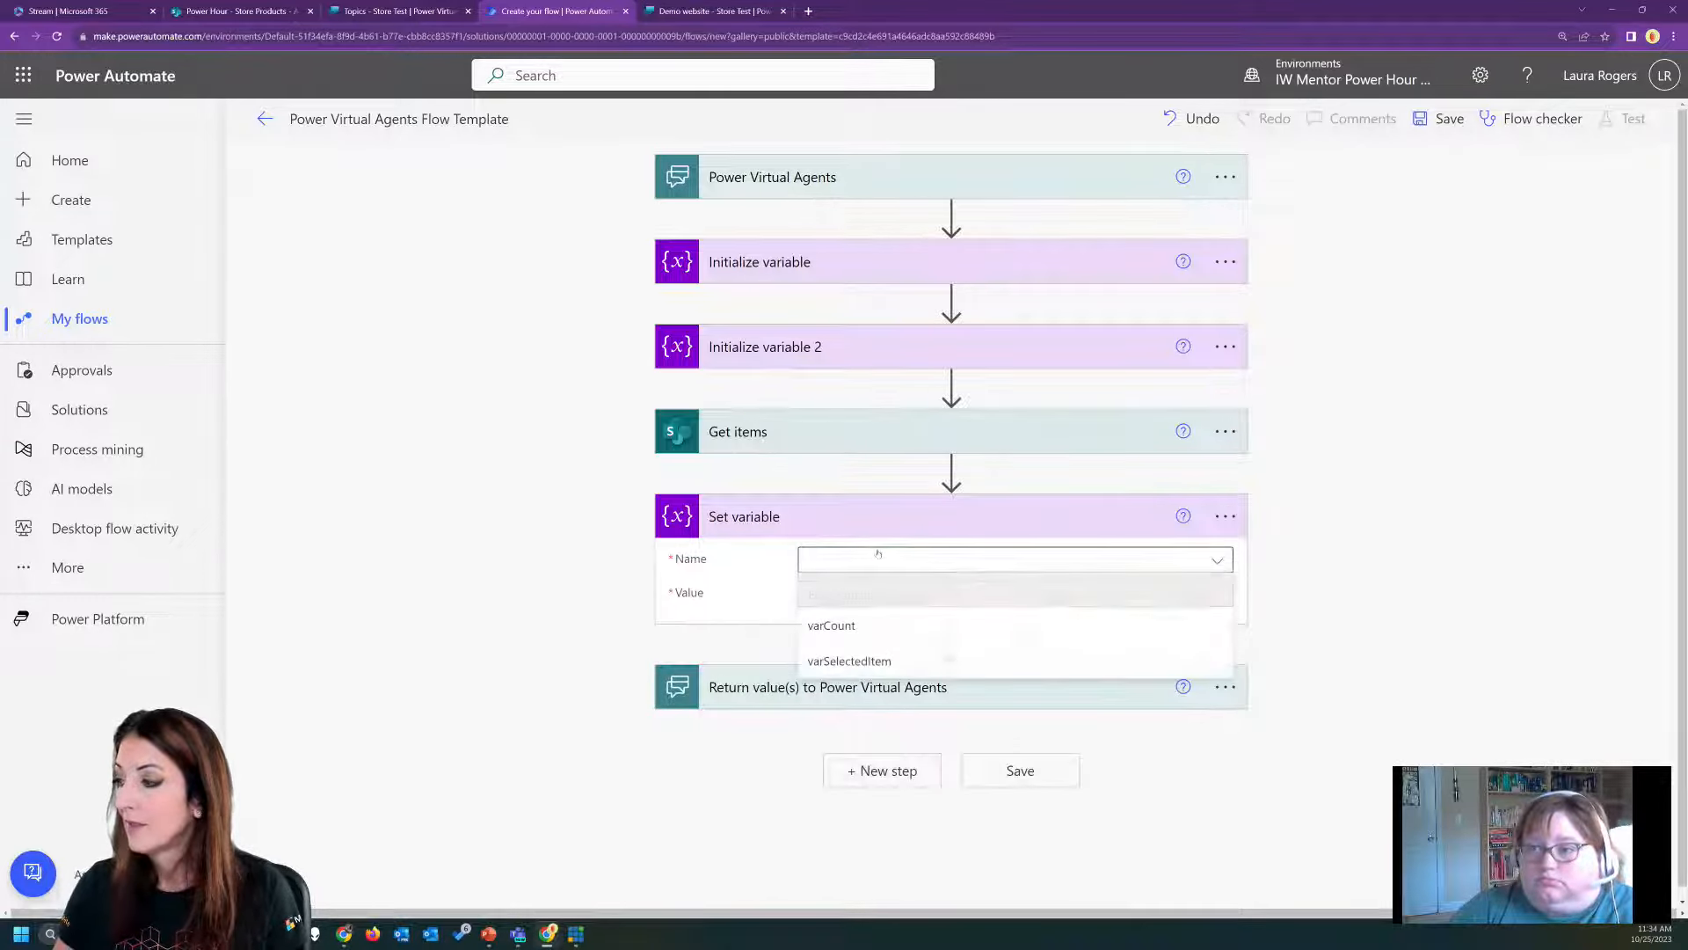
pyautogui.click(872, 628)
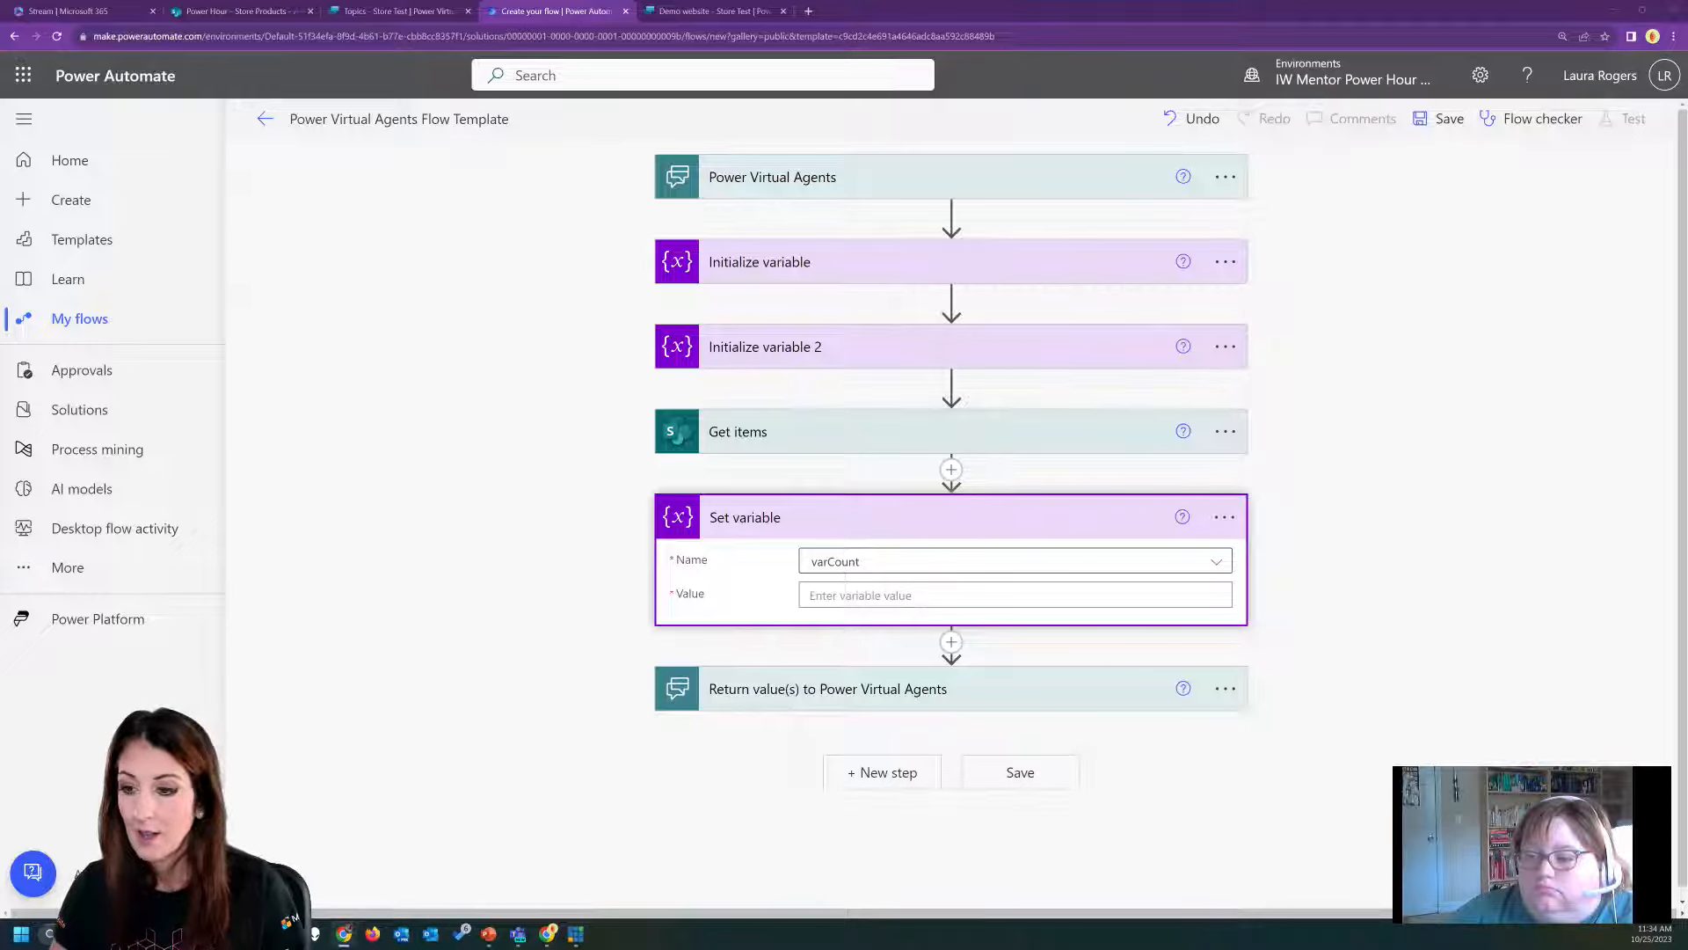
# Rename the Get items action to "Get from products".
pyautogui.click(1222, 431)
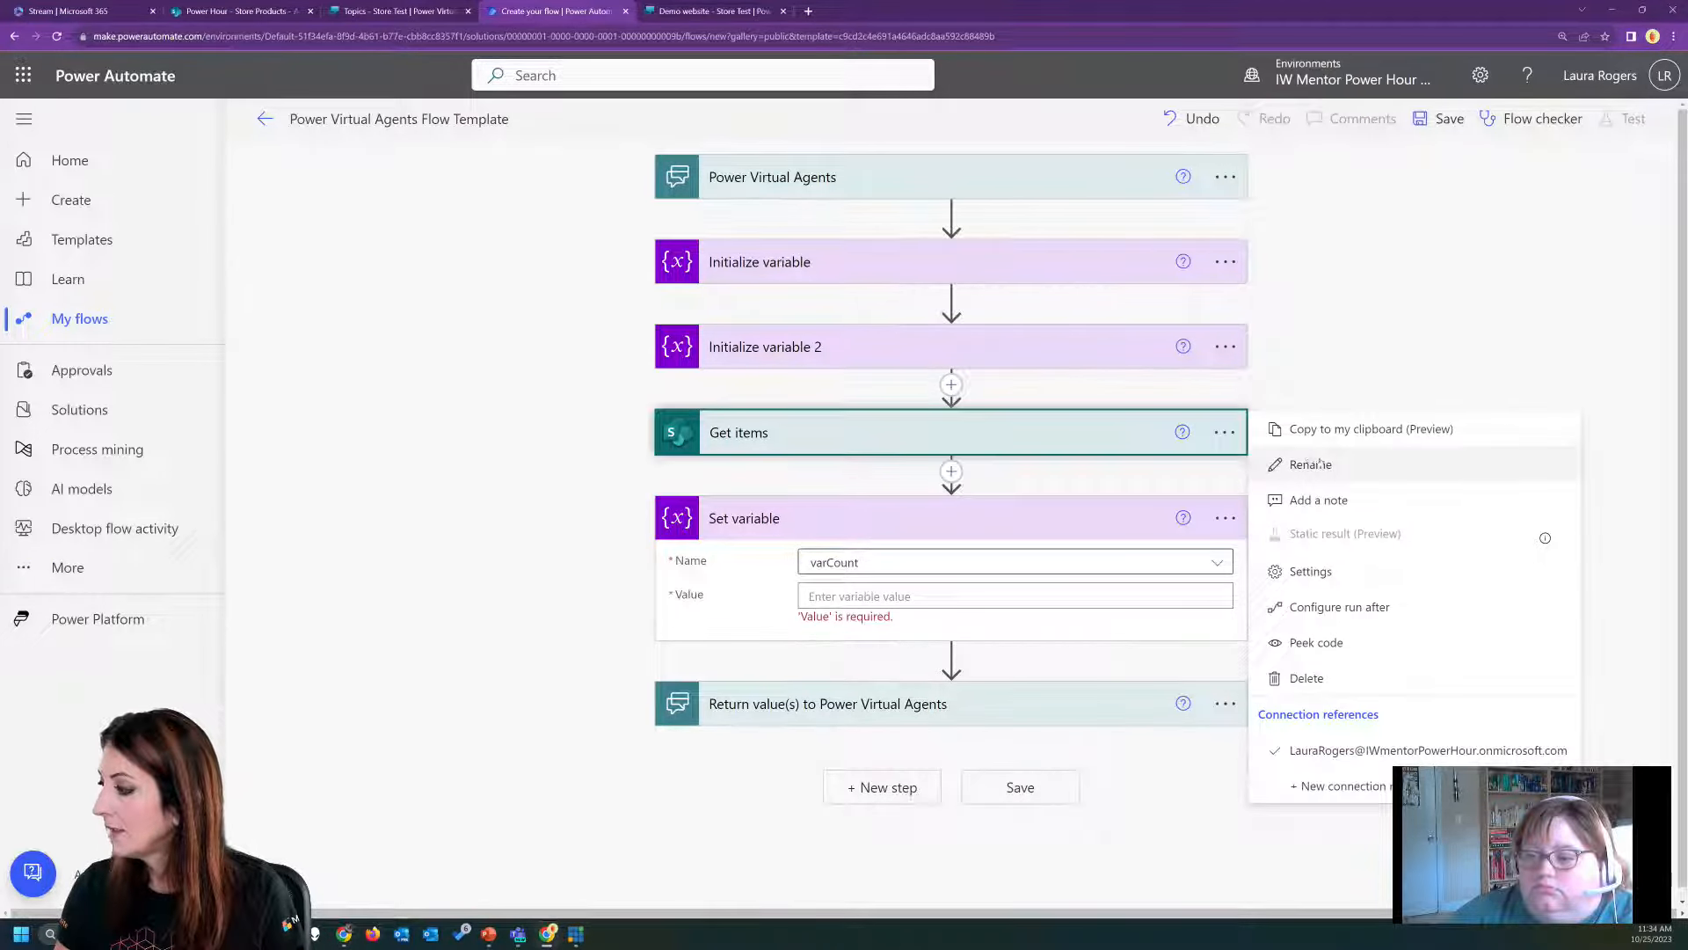
pyautogui.click(1293, 464)
pyautogui.write('Get')
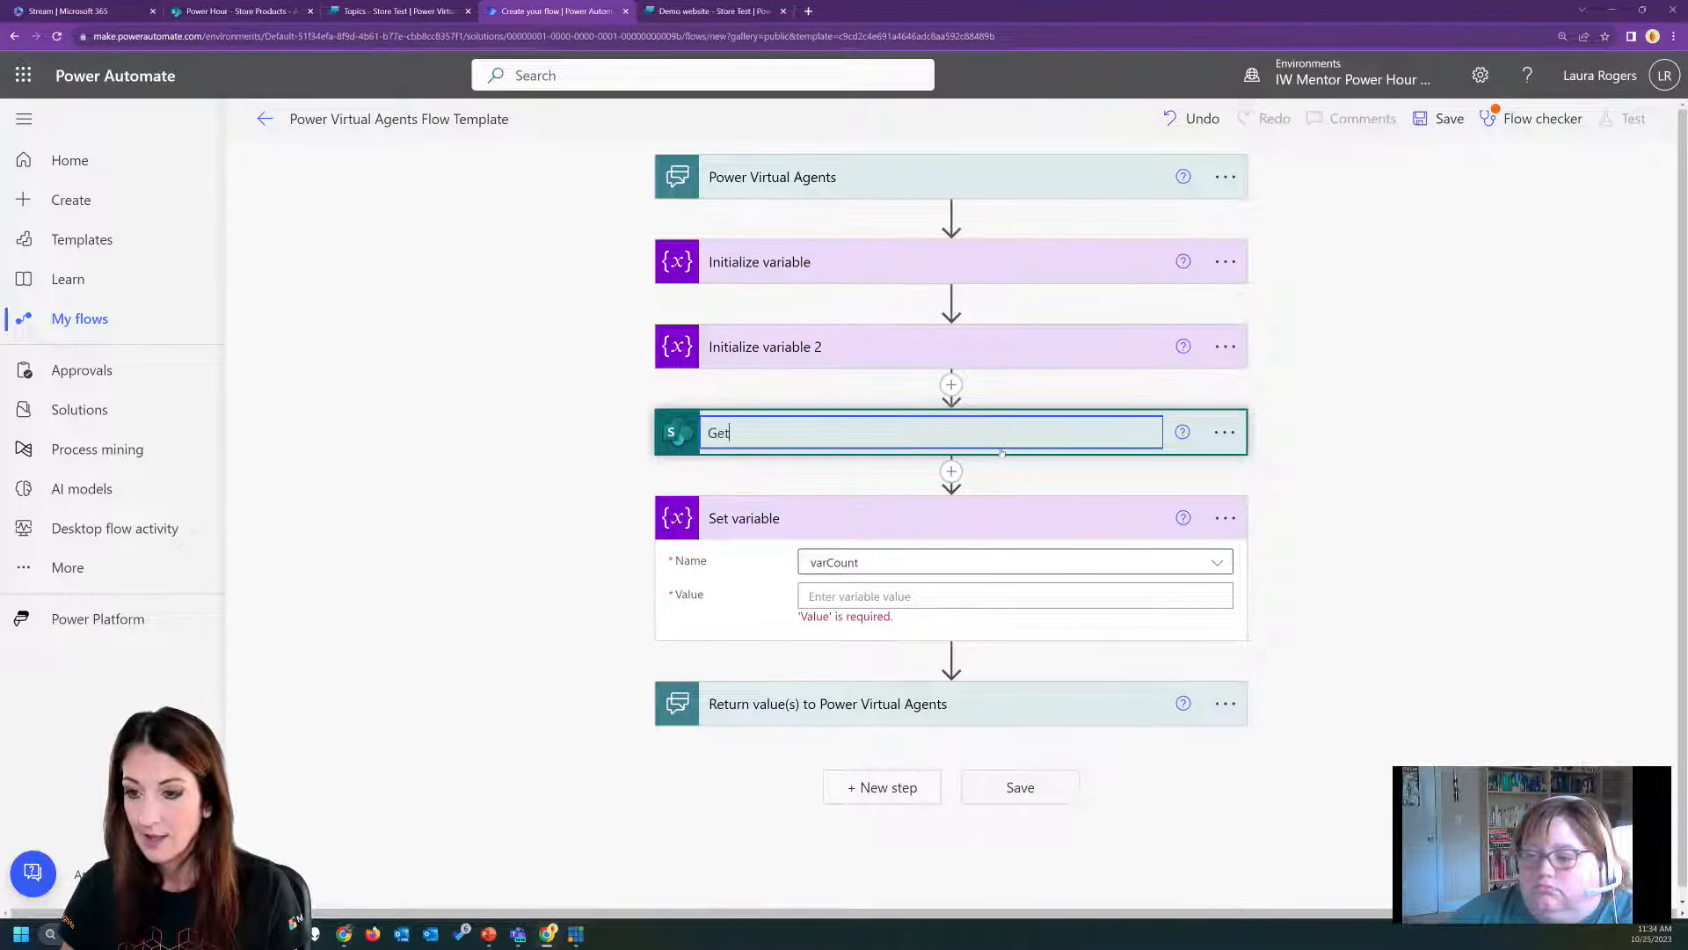
pyautogui.write(' from pro')
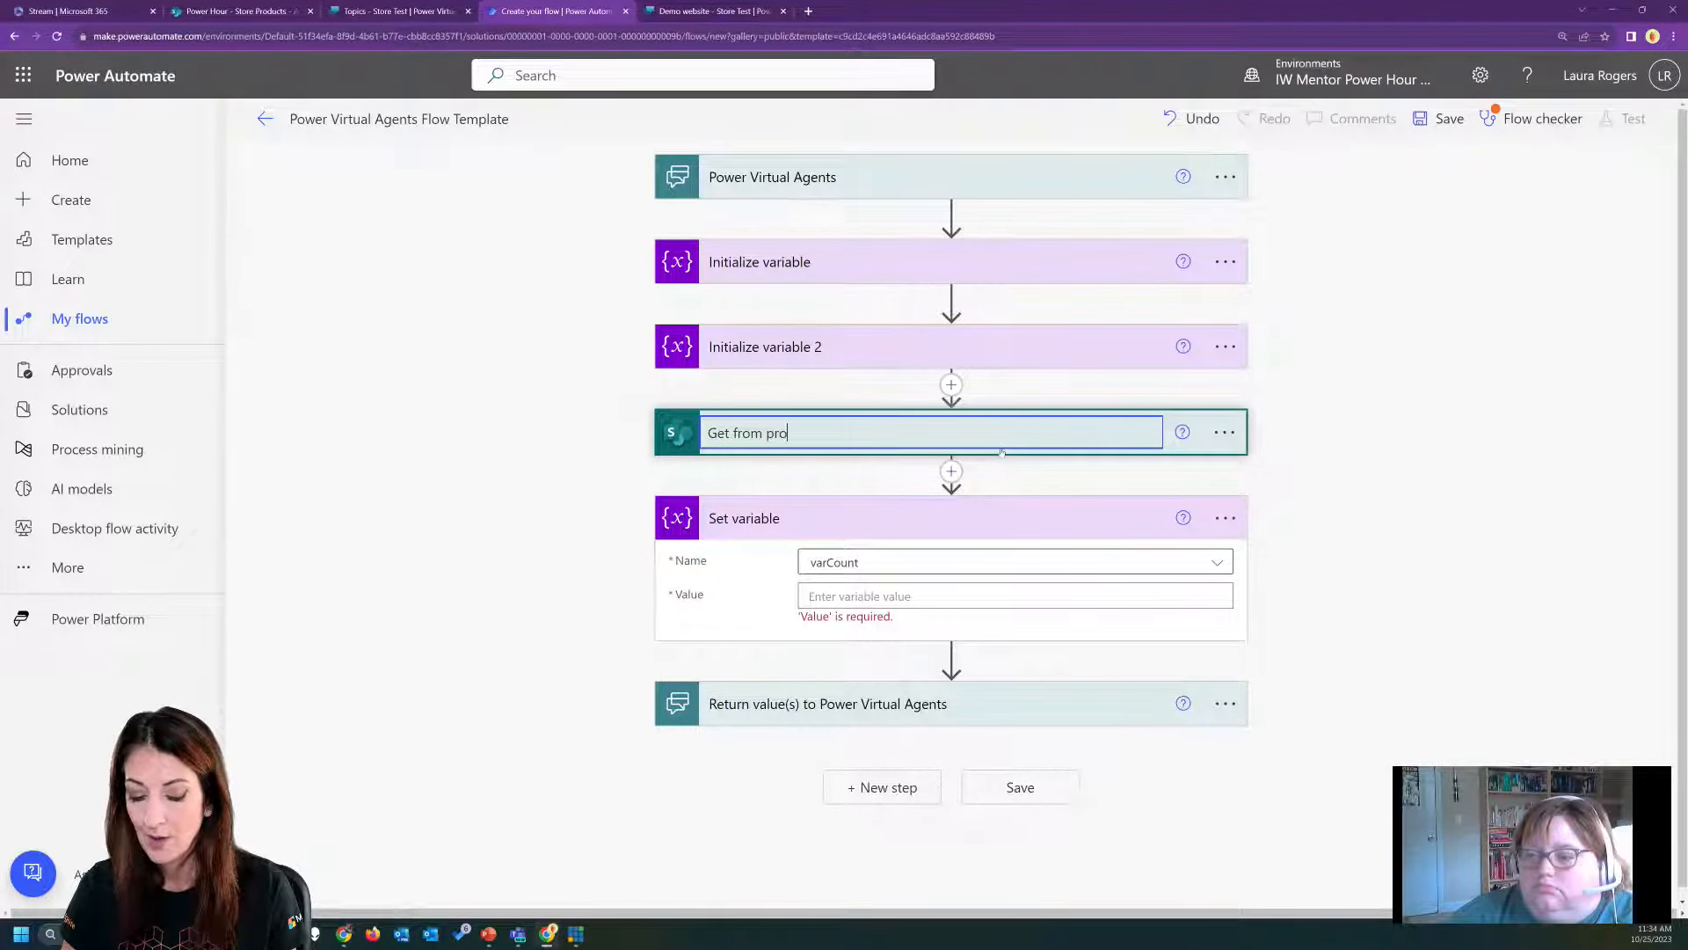
pyautogui.write('ducts')
pyautogui.press('Return')
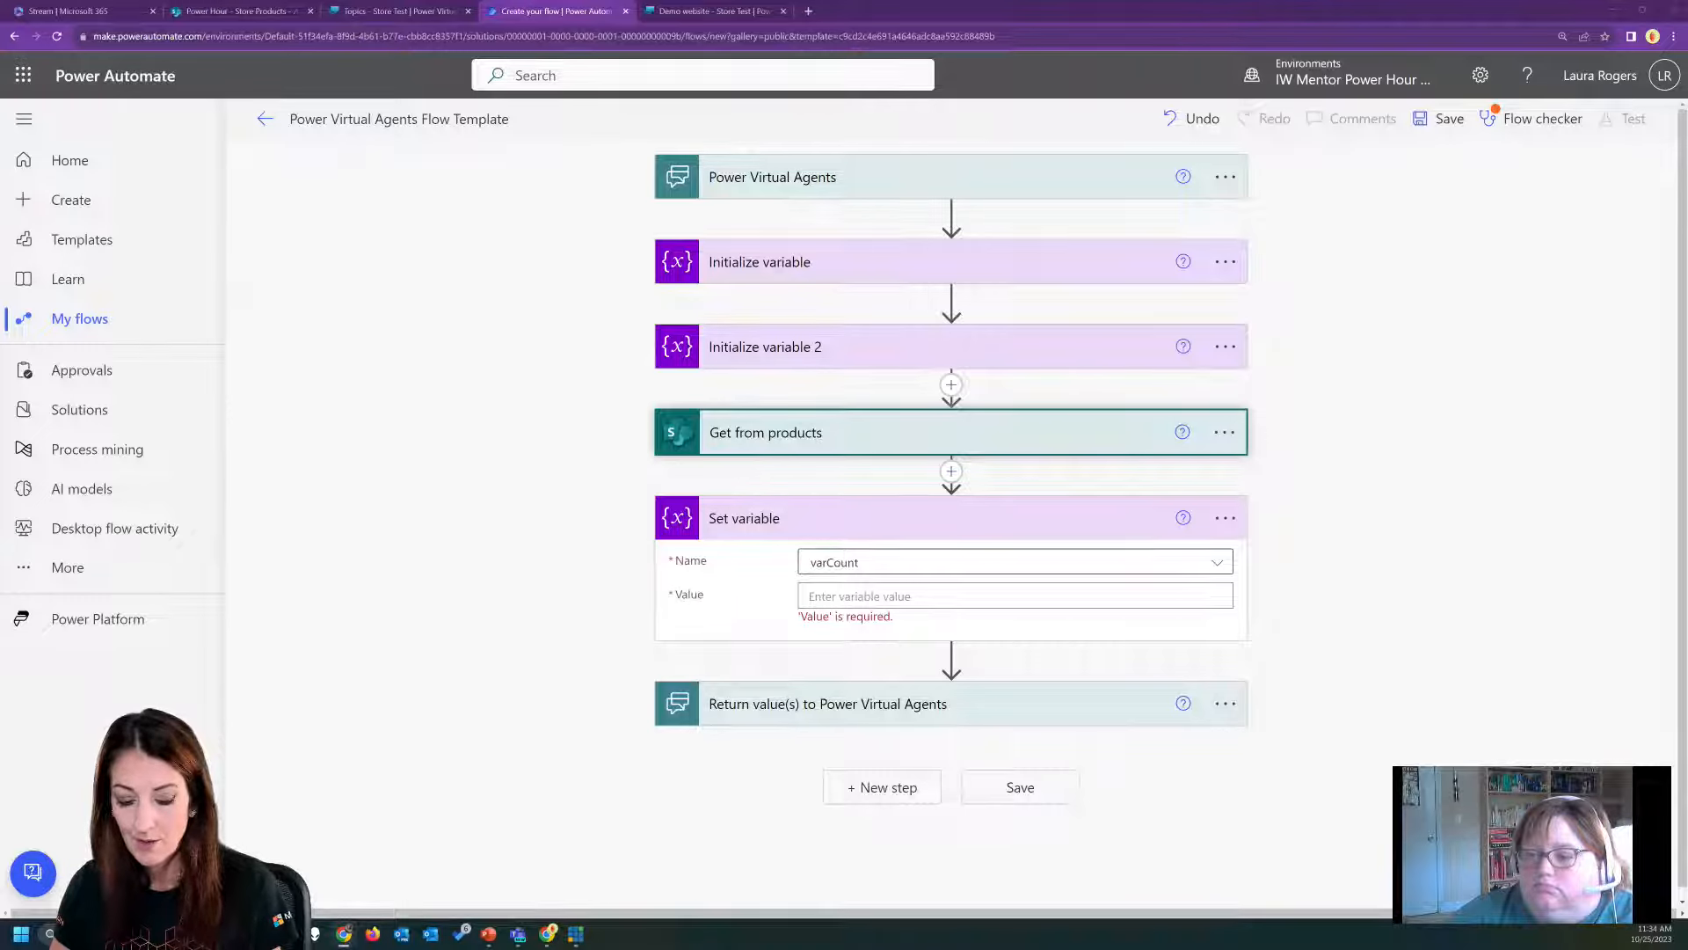
# Set varCount's value to the expression length(outputs('Get_from_products')?['body/value']).
pyautogui.click(873, 595)
pyautogui.write("length(outputs('Get_from_products')?['body/value'])")
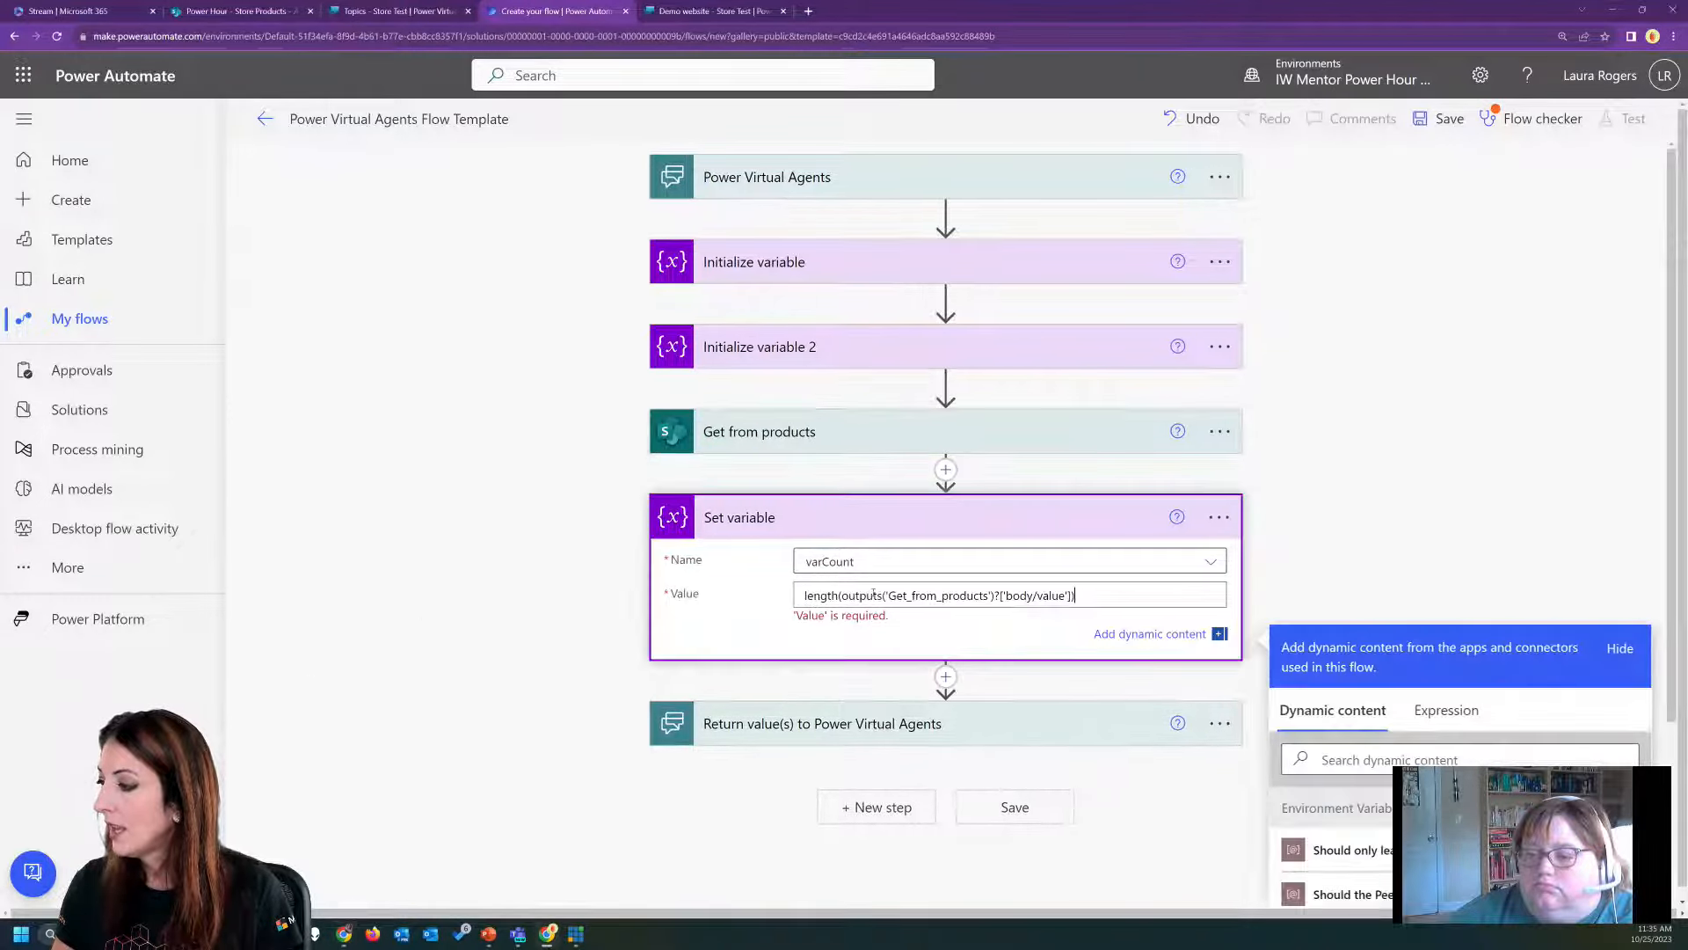
pyautogui.hotkey('ctrl', 'a')
pyautogui.hotkey('ctrl', 'x')
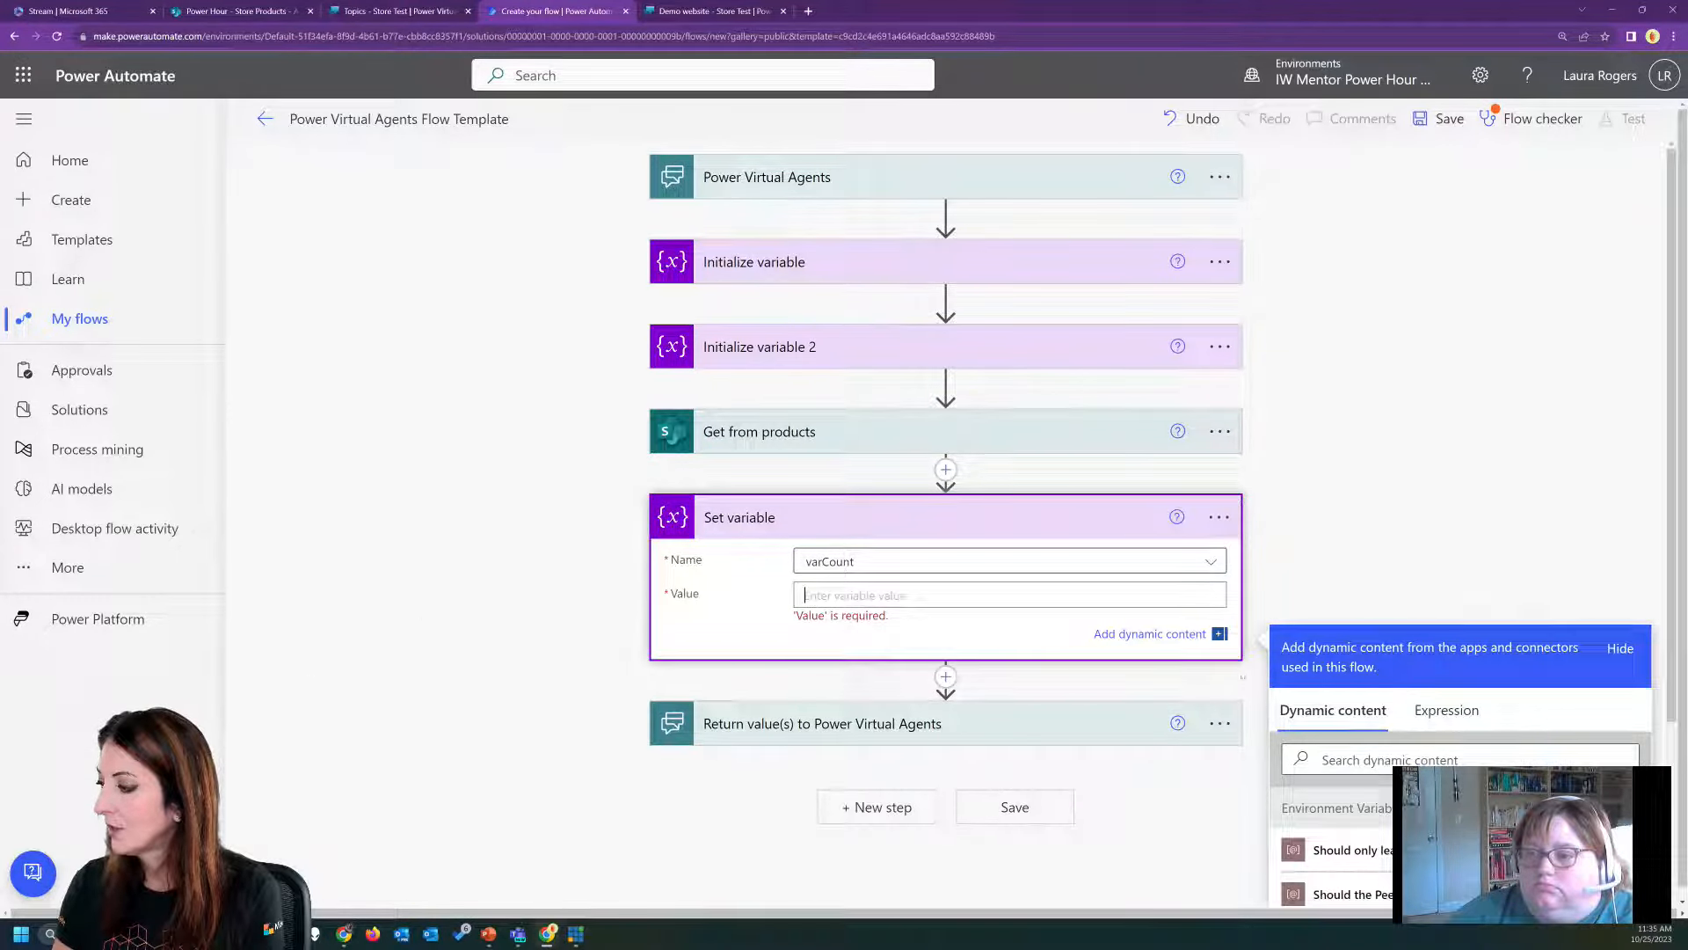
pyautogui.click(1425, 709)
pyautogui.hotkey('ctrl', 'v')
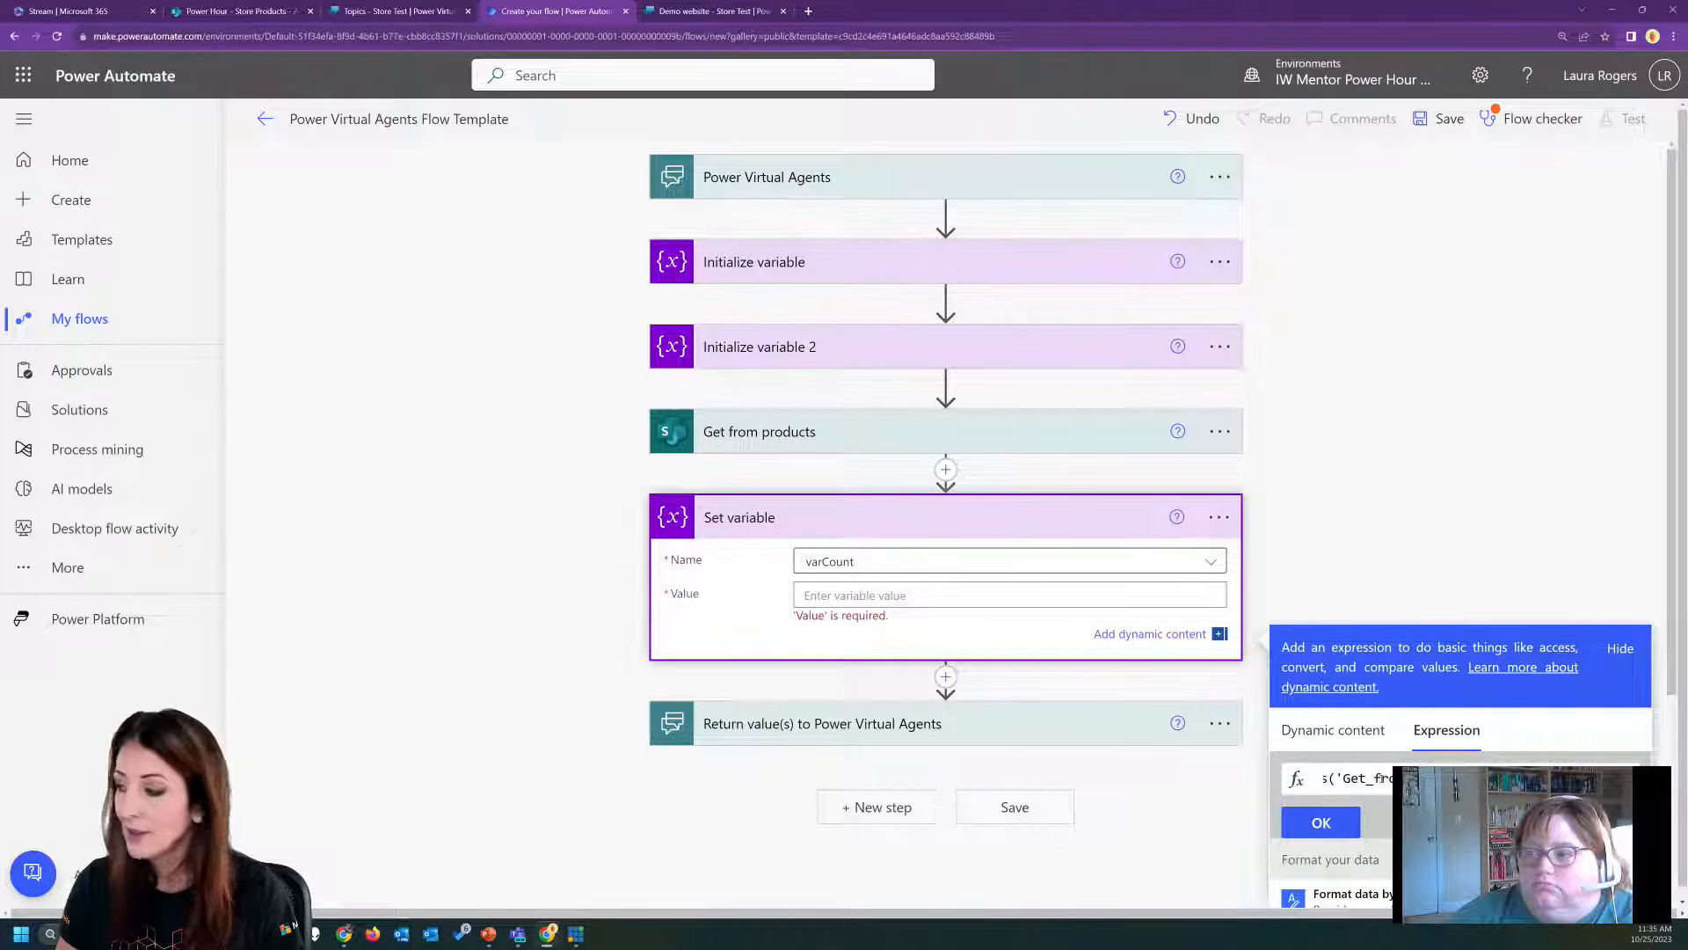
pyautogui.click(1321, 822)
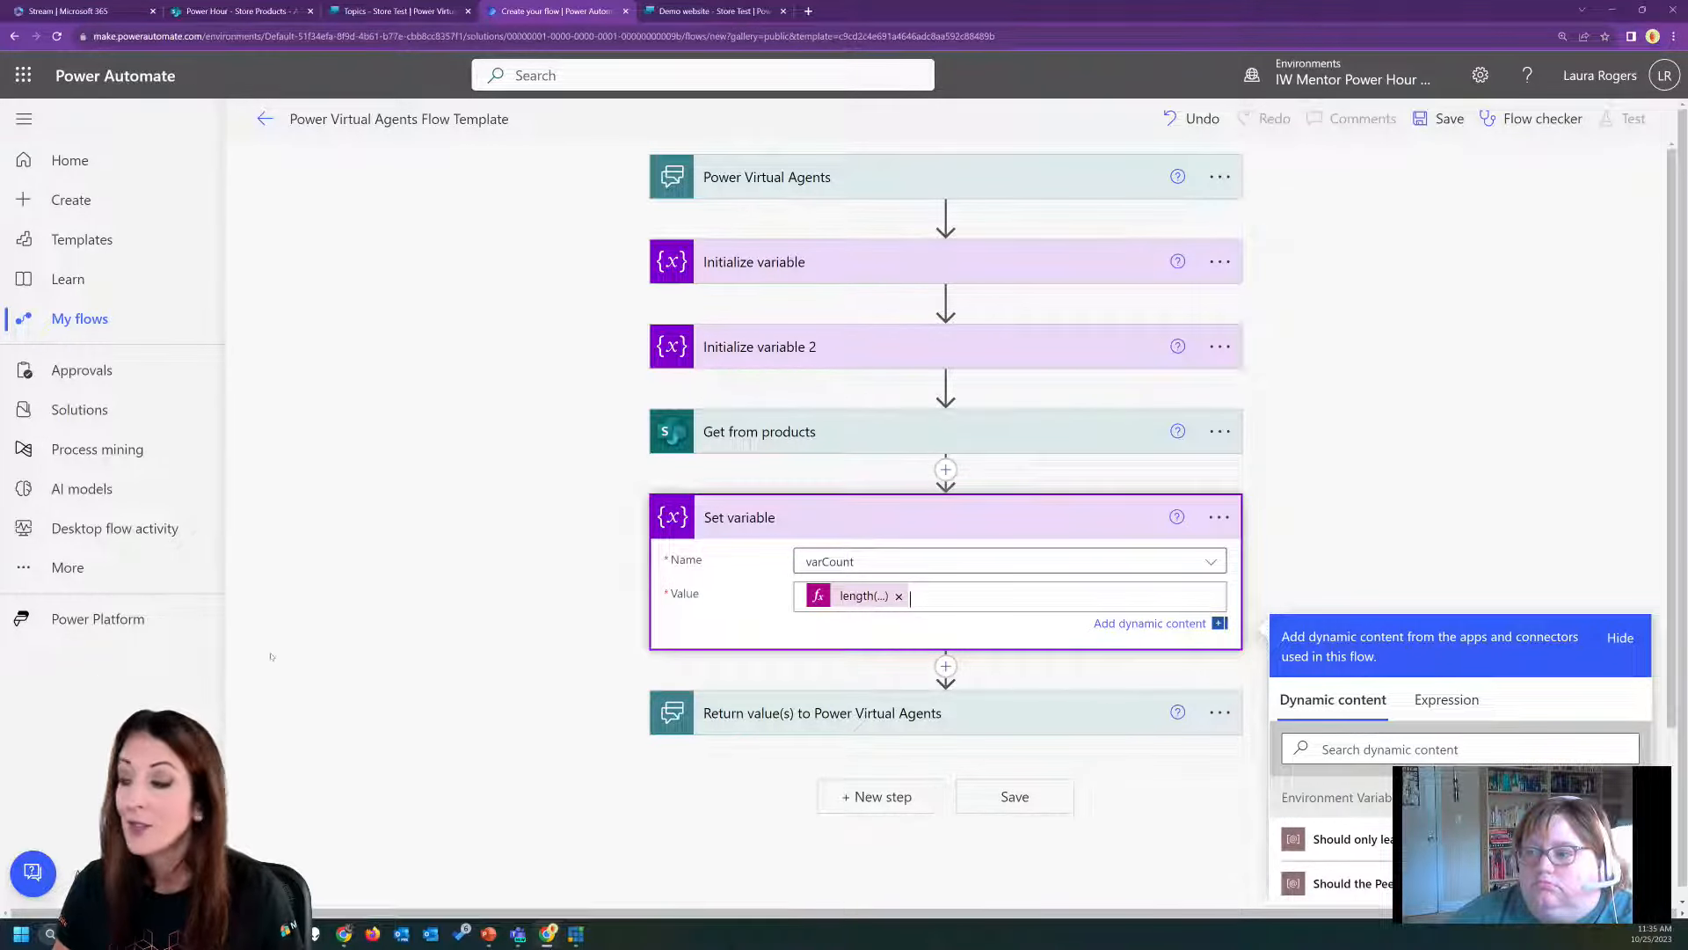
pyautogui.click(575, 631)
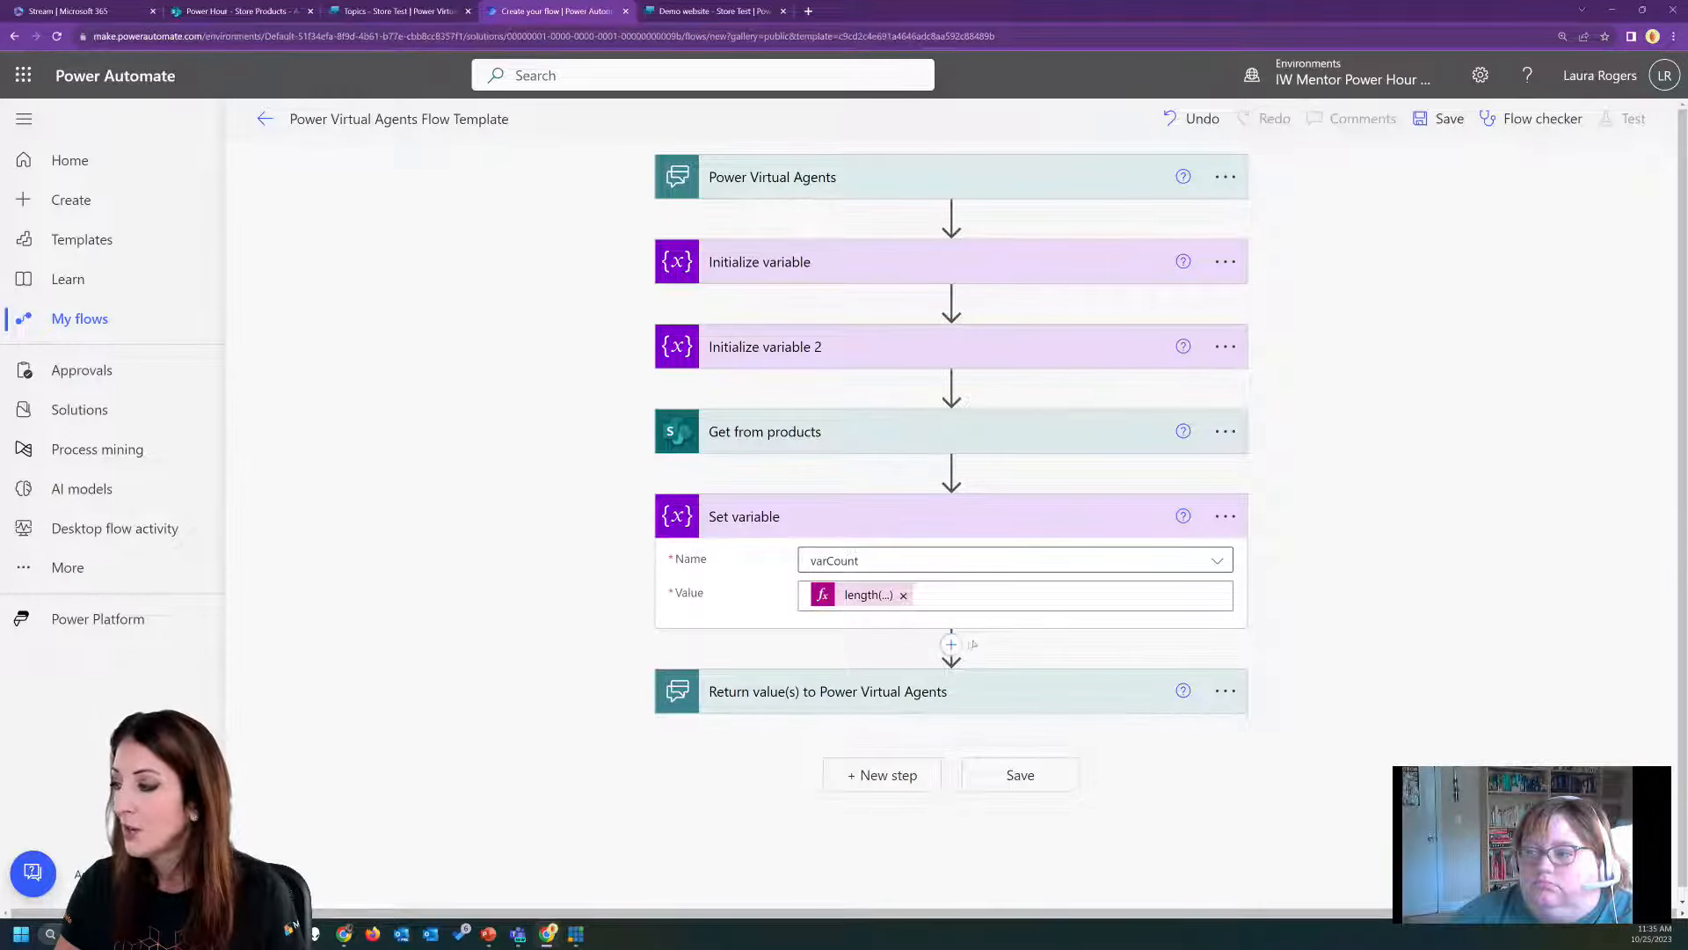
# Insert an Office 365 Users Get user profile (V2) action between Set variable and the return values action.
pyautogui.click(952, 645)
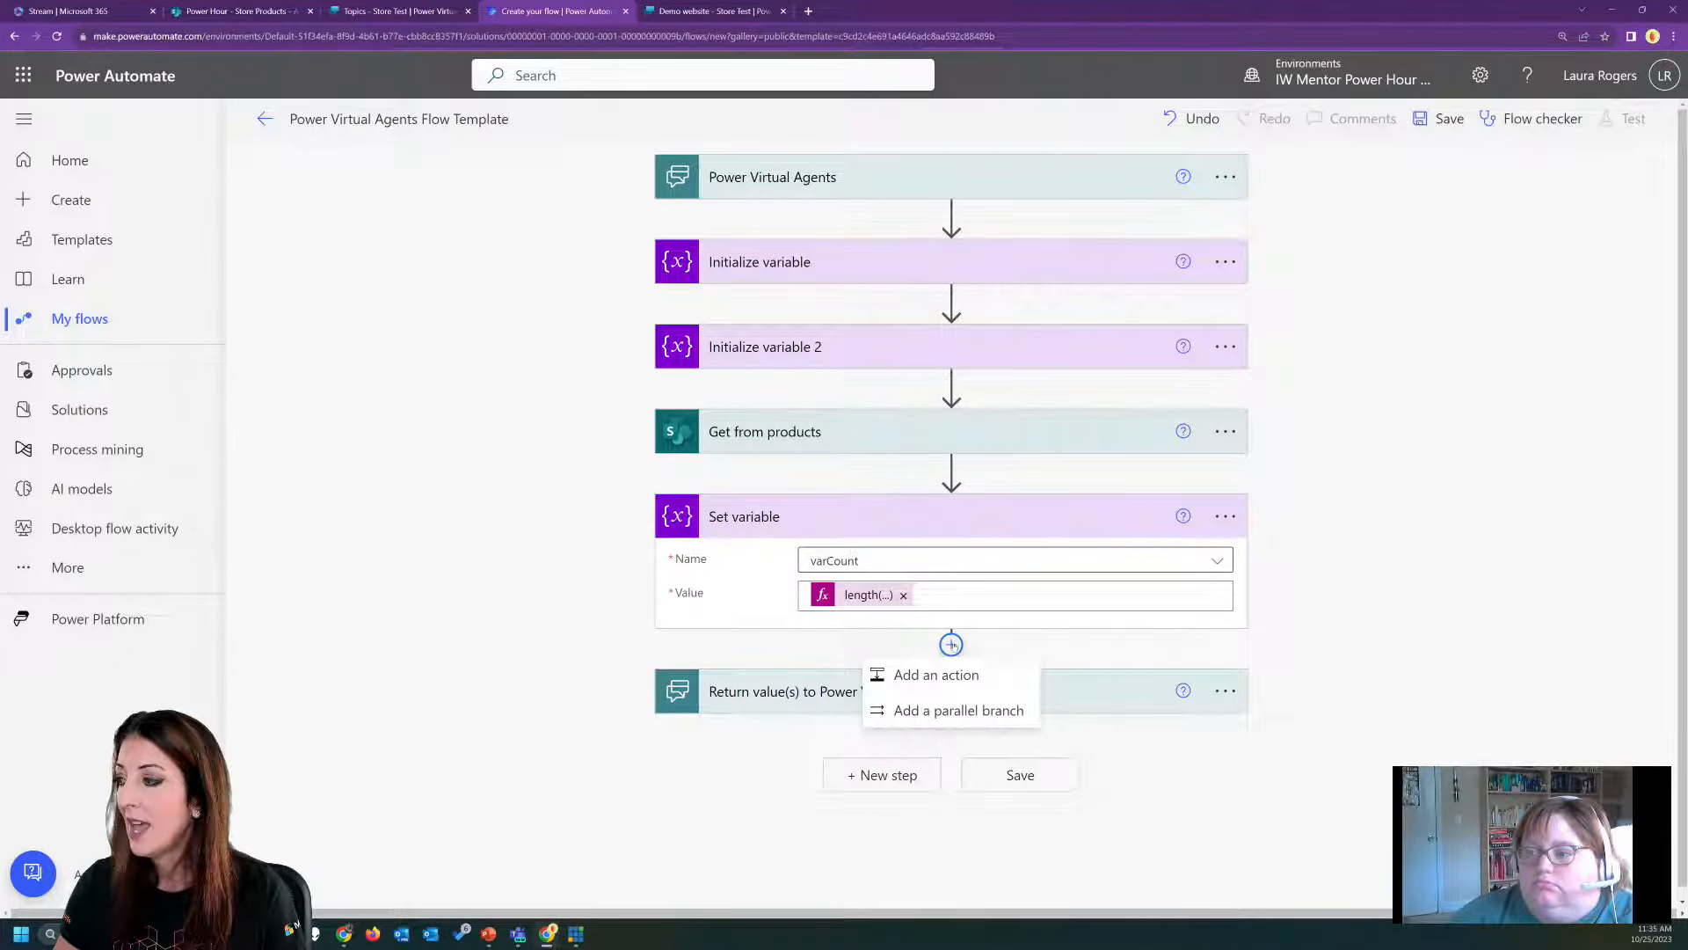
pyautogui.click(932, 674)
pyautogui.write('offi')
pyautogui.click(786, 758)
pyautogui.scroll(-1, 1096, 670)
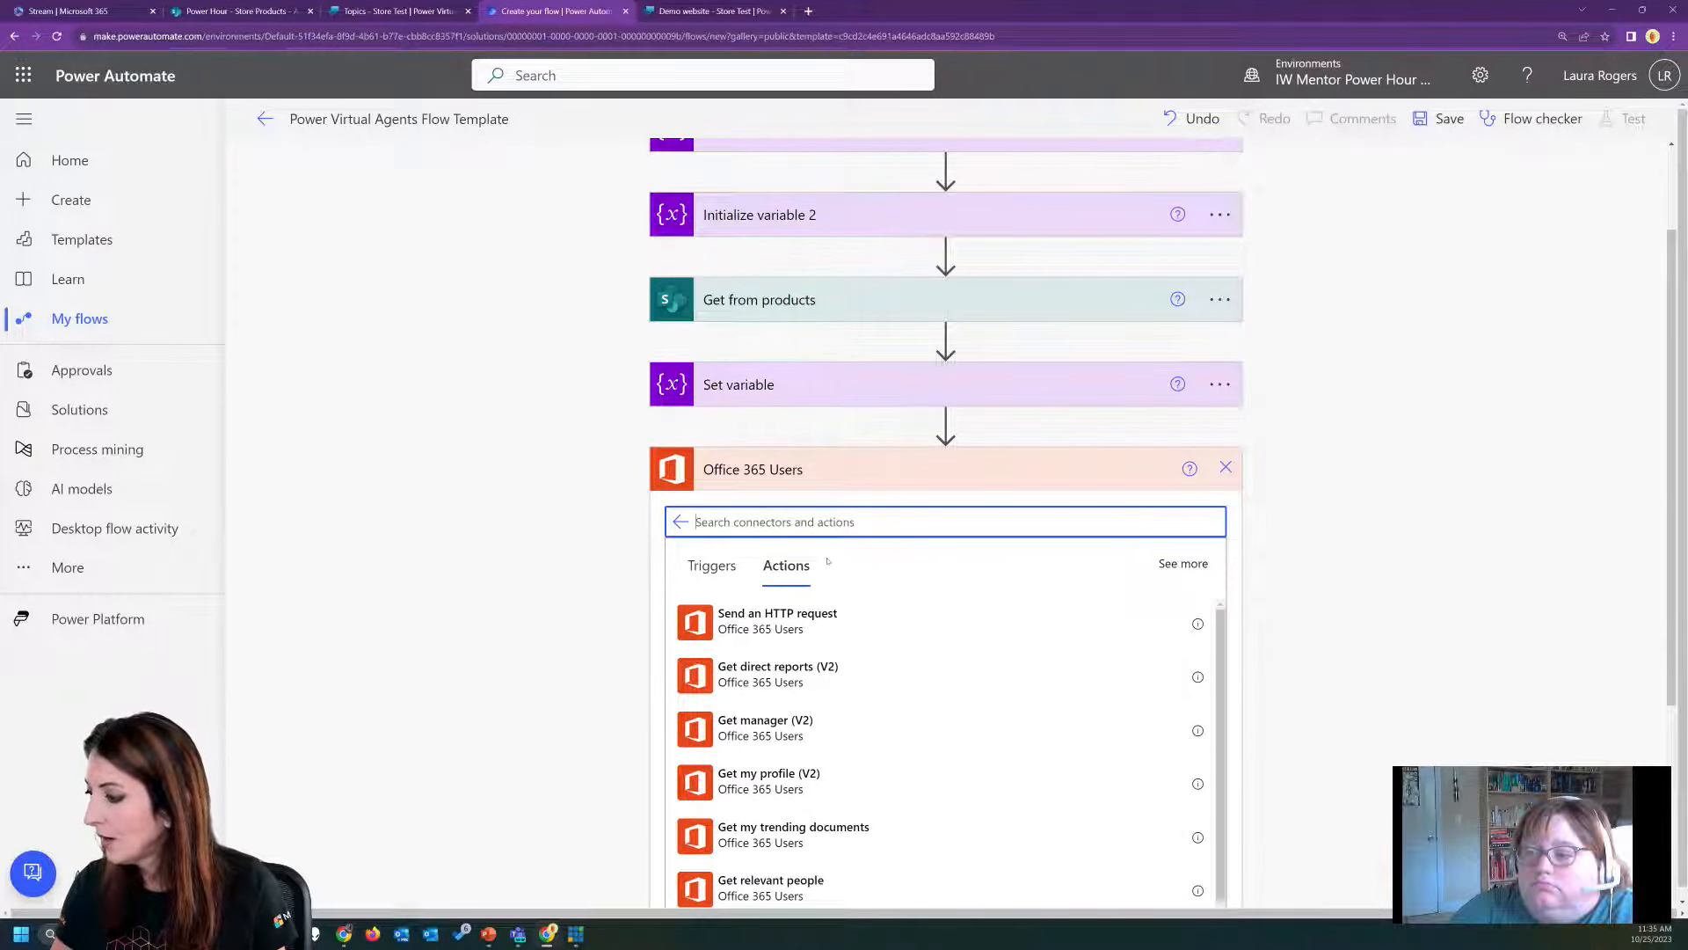
pyautogui.write('user')
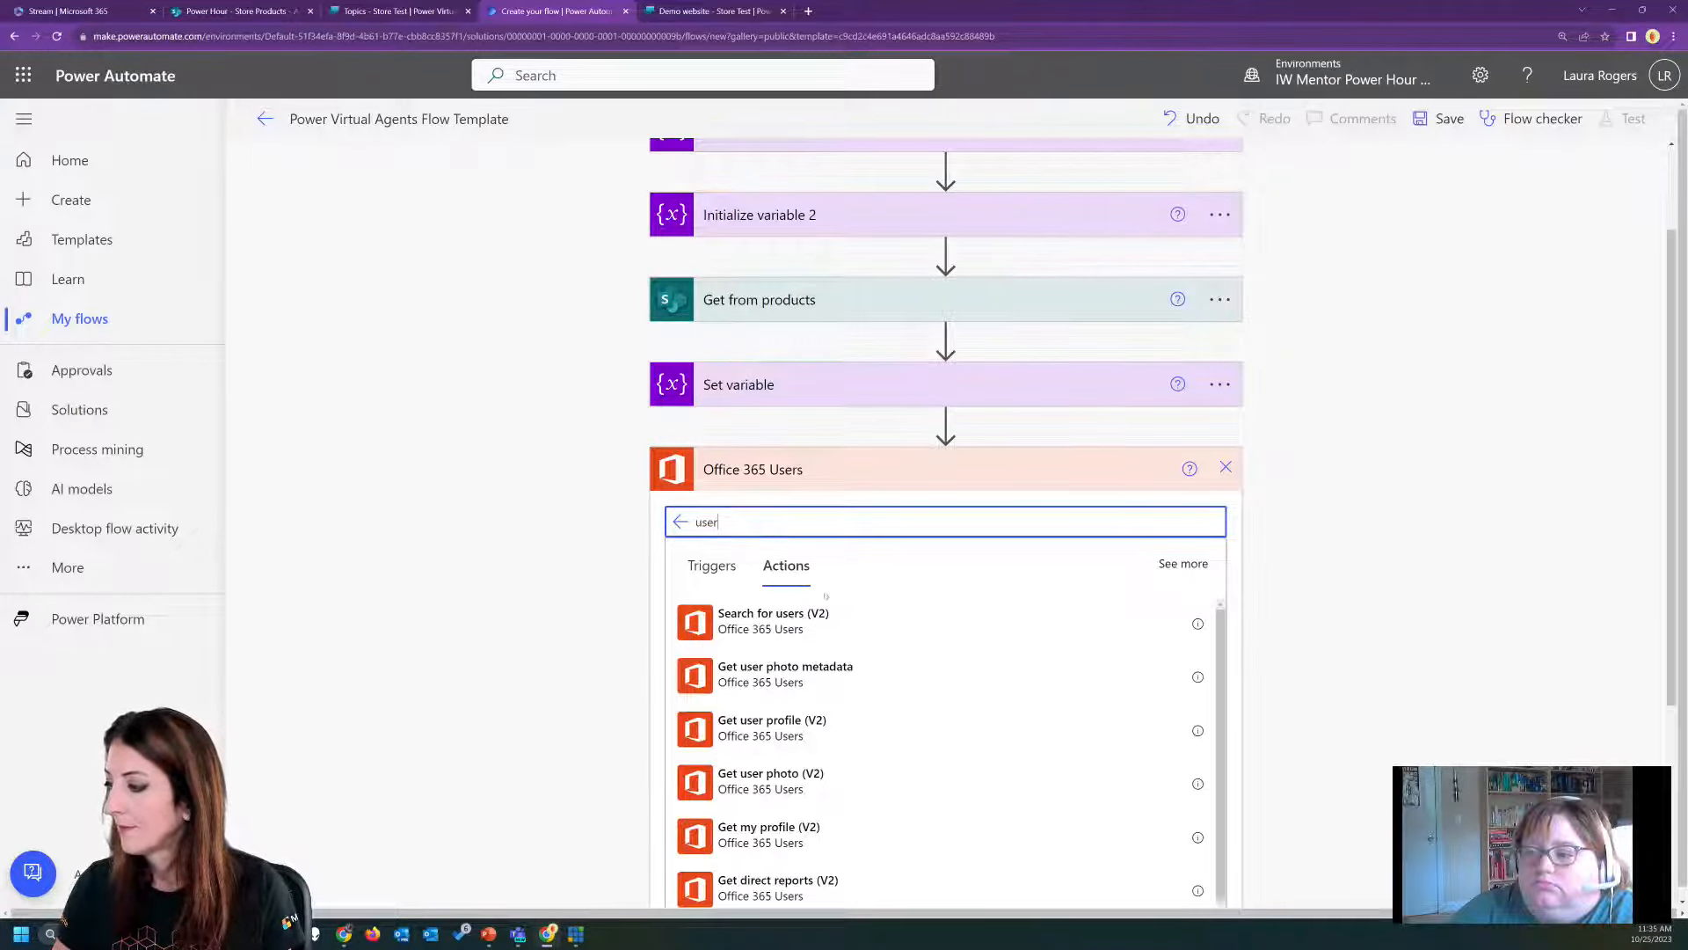
pyautogui.click(818, 726)
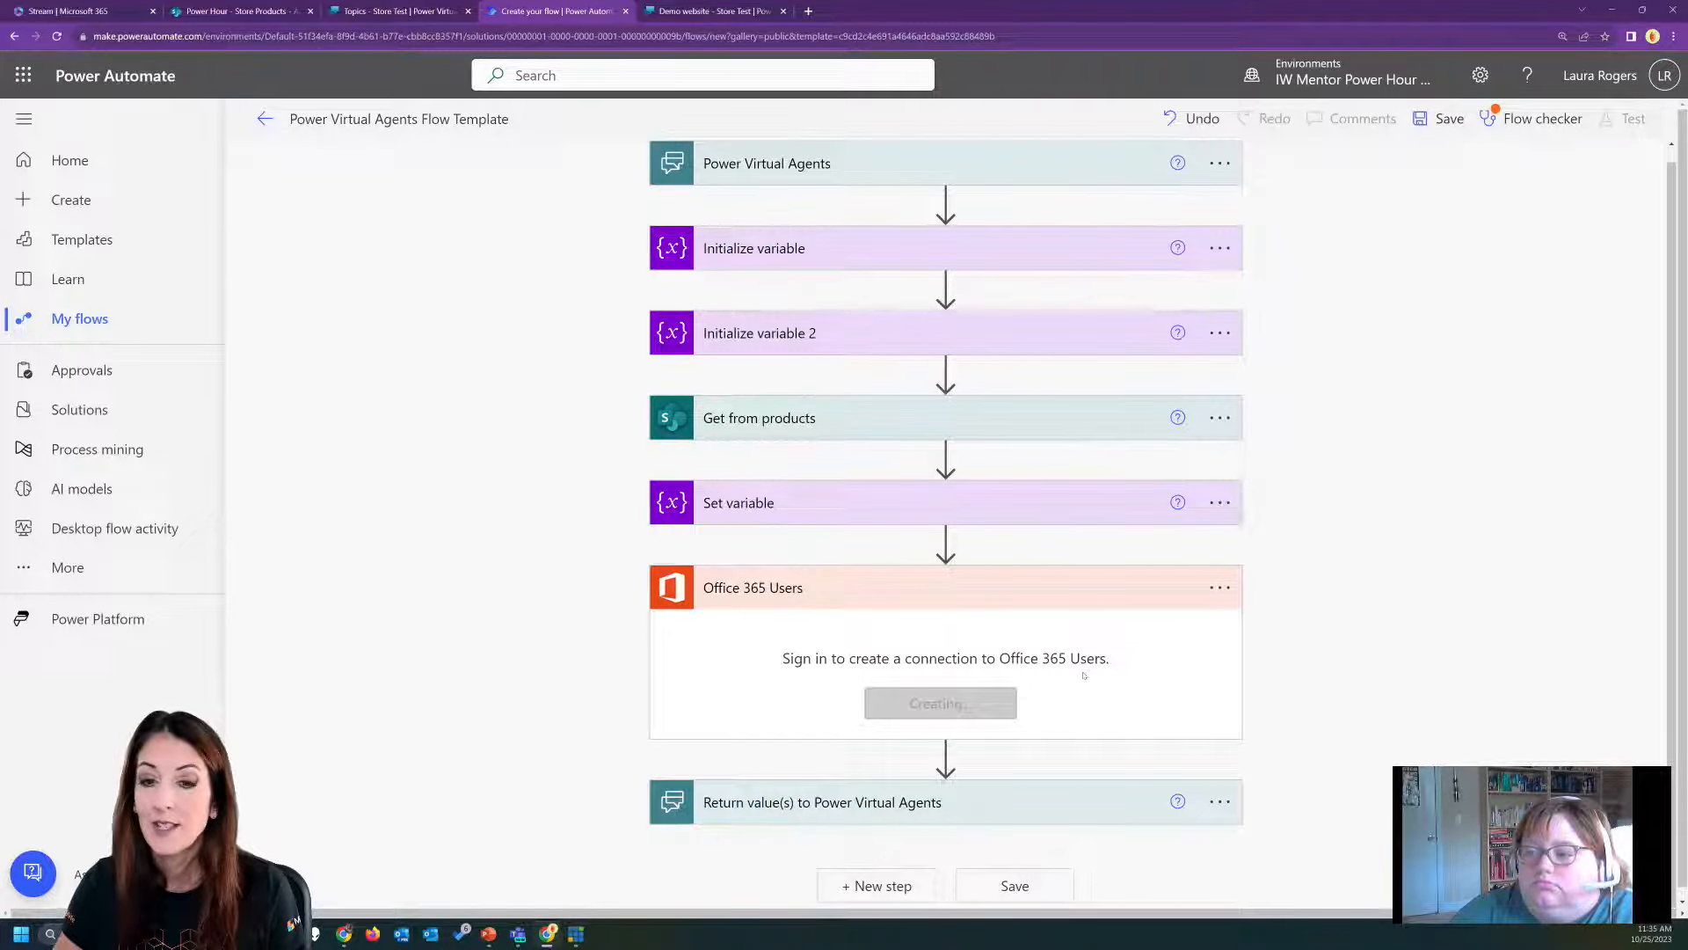
# Set the User (UPN) of the Get user profile (V2) action to the SubmitterUserID dynamic value.
pyautogui.click(897, 646)
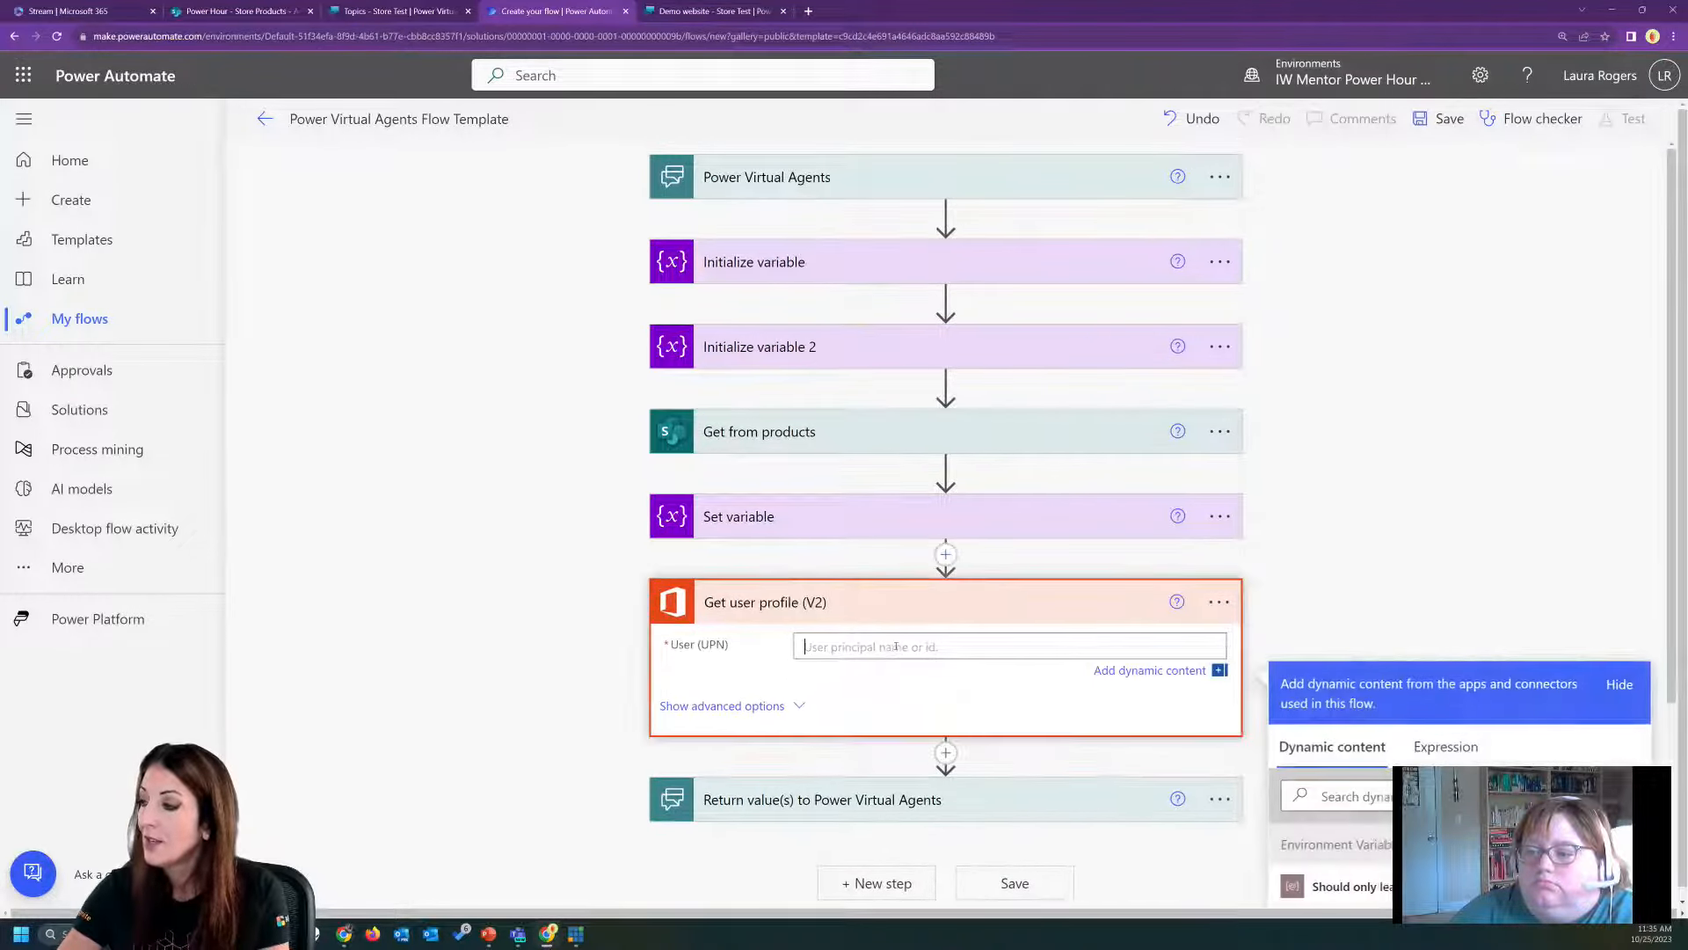
pyautogui.scroll(-3, 896, 647)
pyautogui.scroll(-3, 1460, 791)
pyautogui.scroll(-10, 1456, 765)
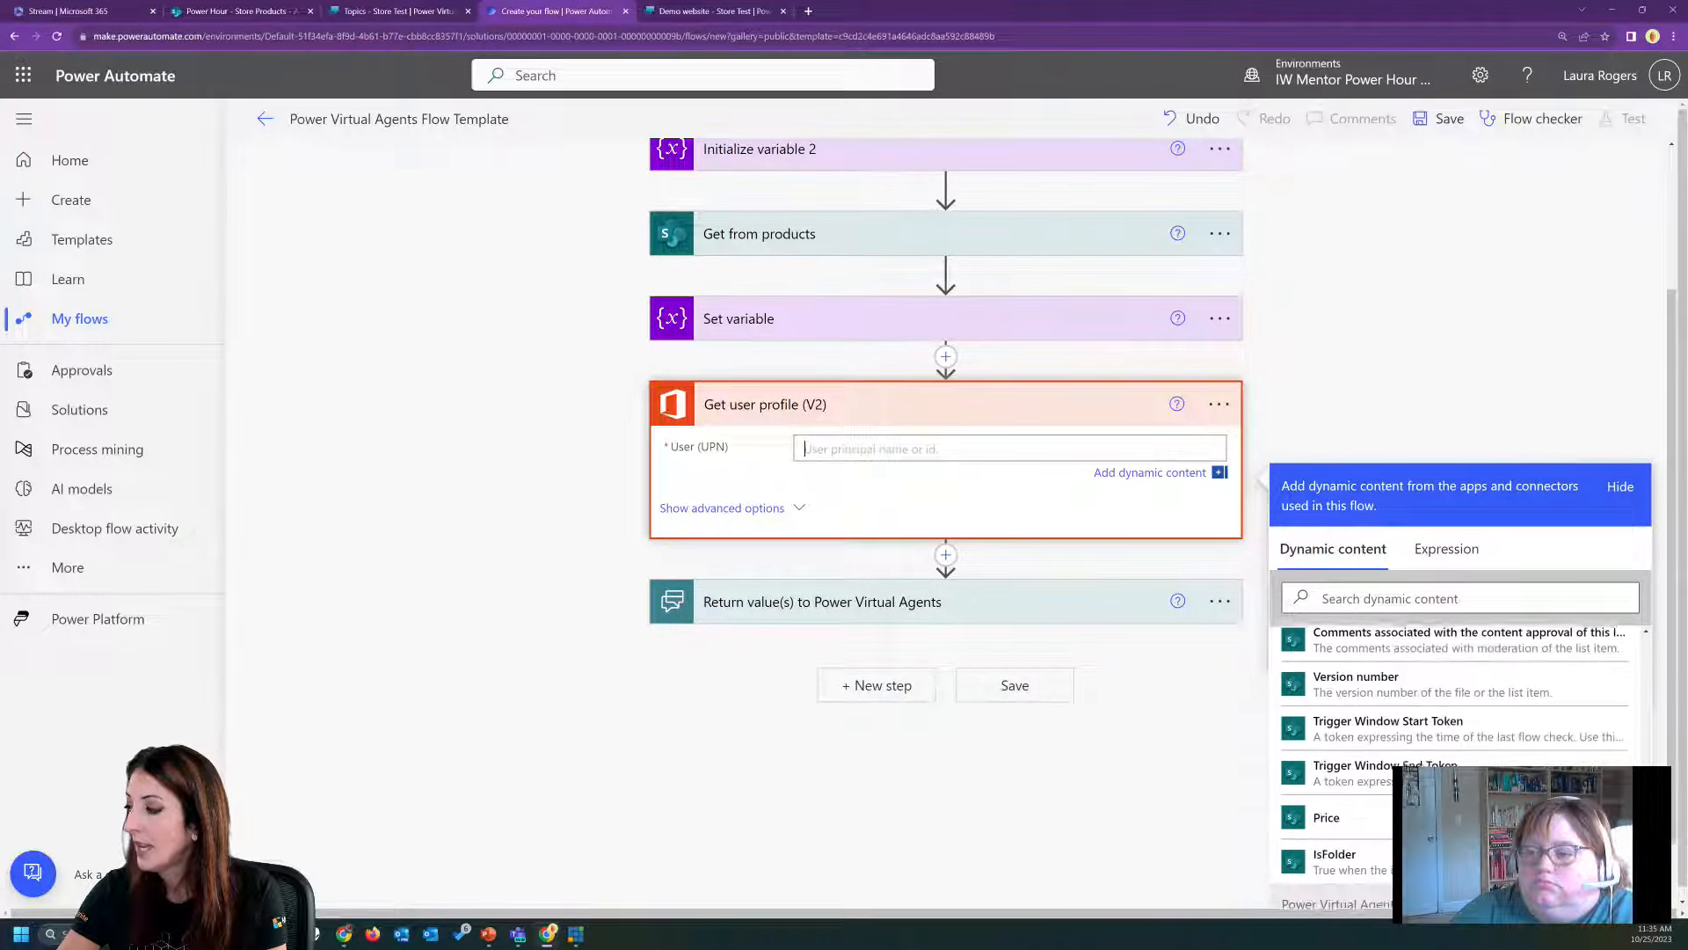
pyautogui.scroll(-2, 1459, 703)
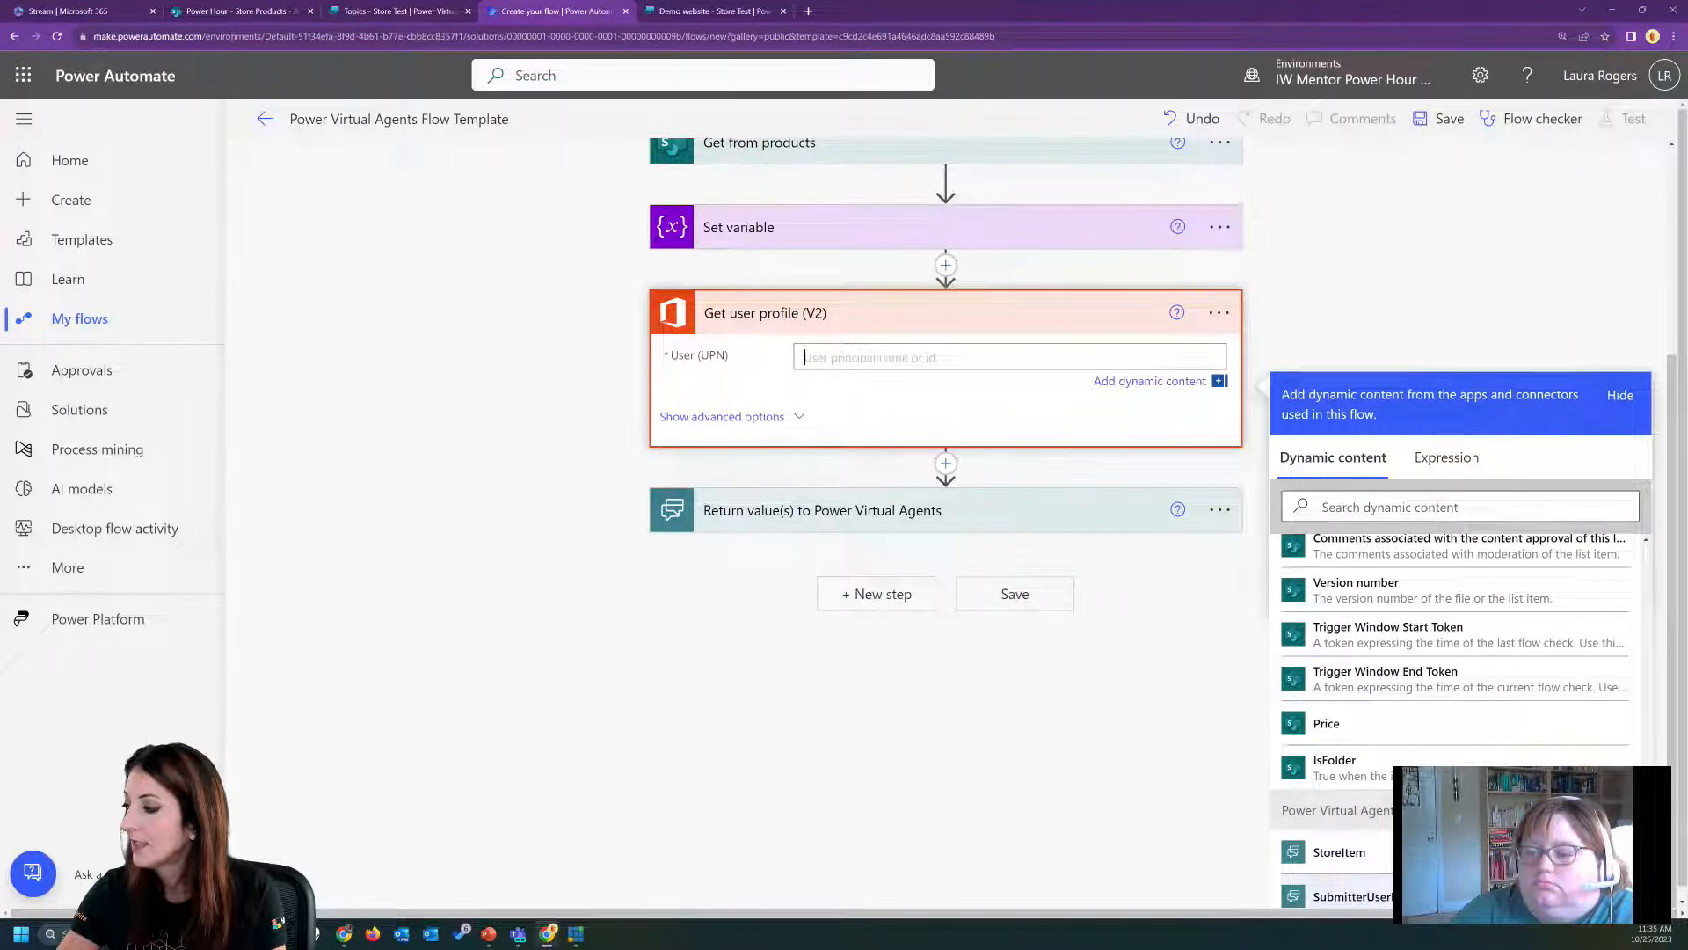
pyautogui.click(1345, 896)
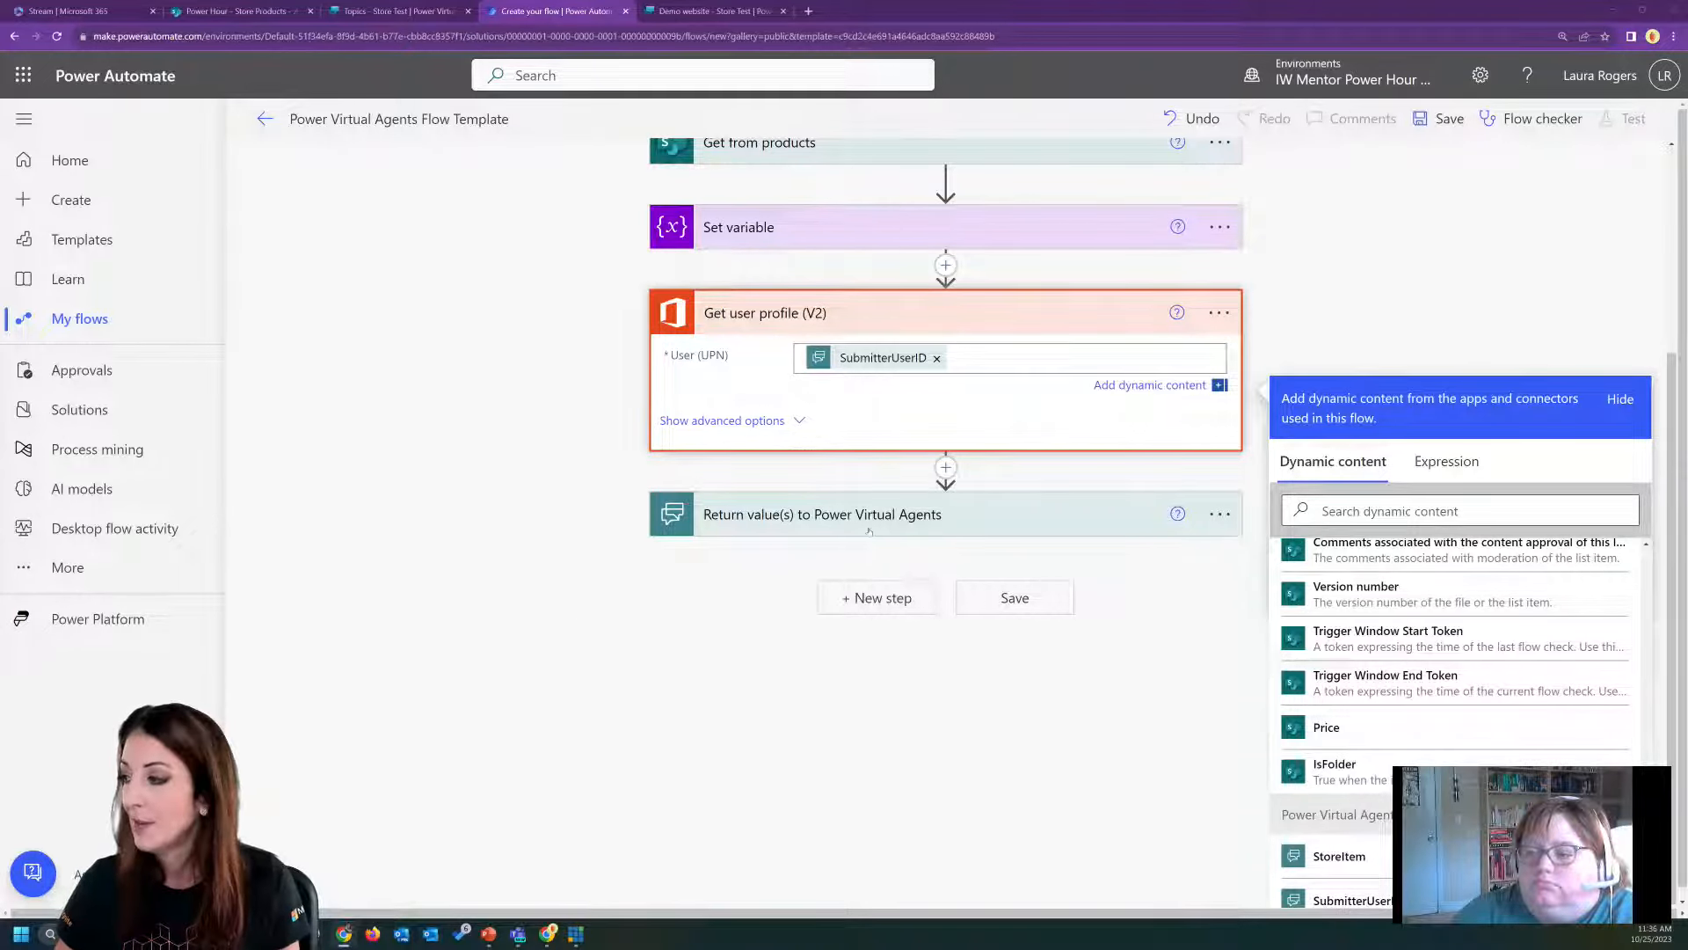
# Insert a Condition control between Get user profile (V2) and the return values action.
pyautogui.click(945, 467)
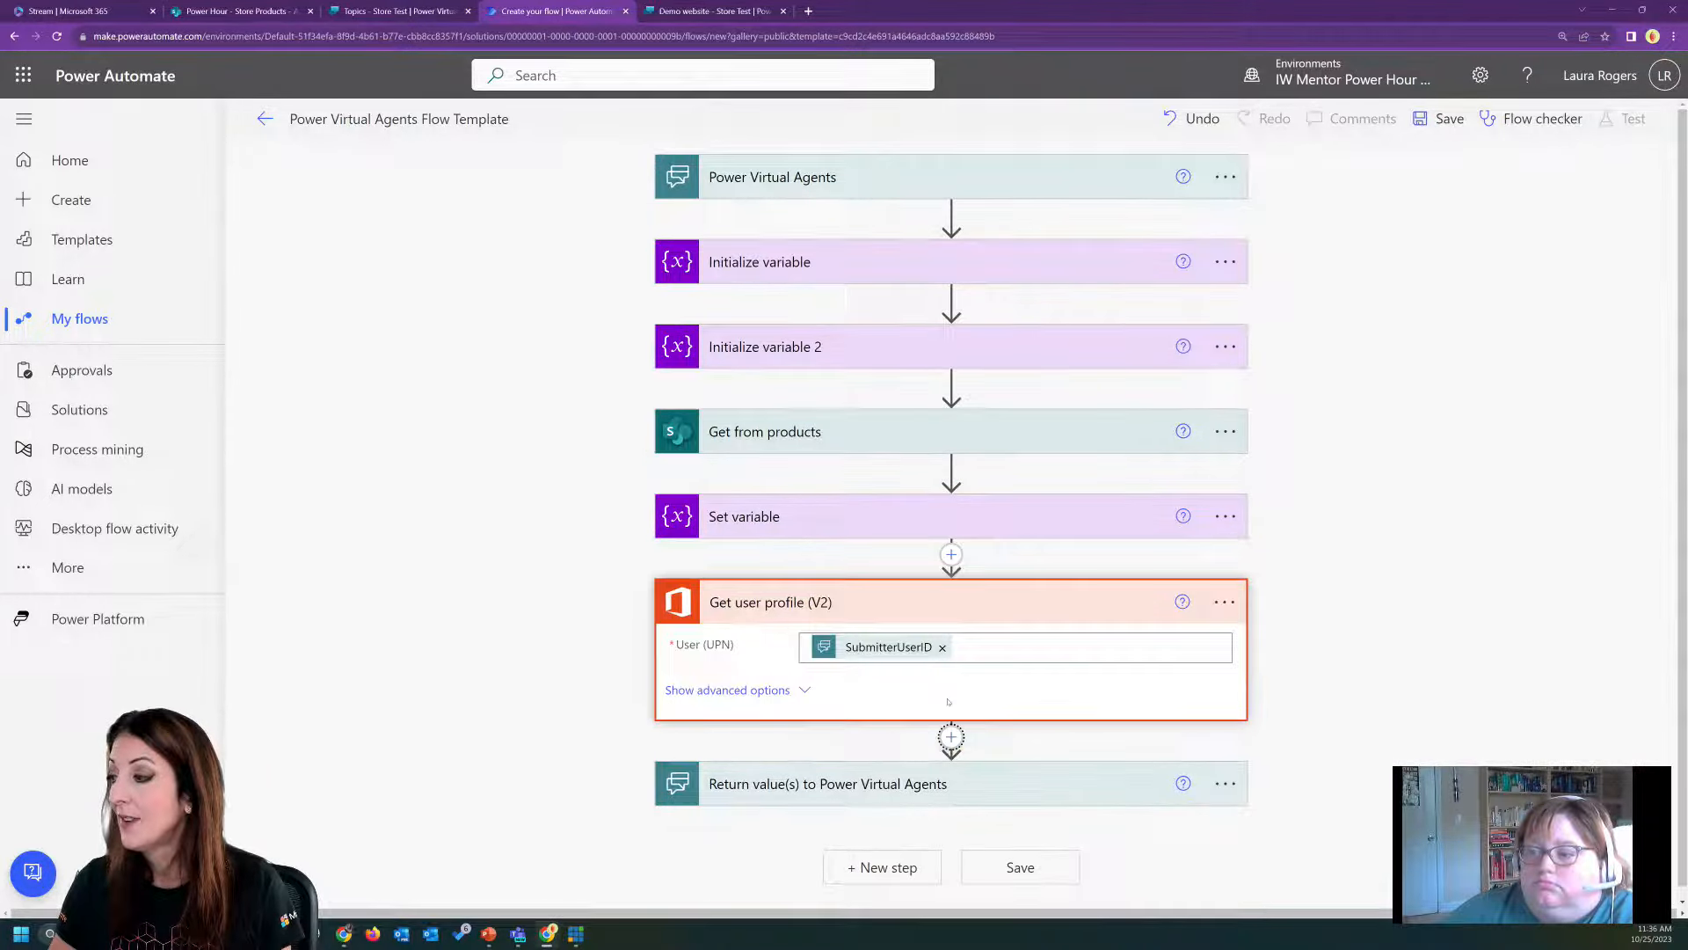
pyautogui.click(951, 736)
pyautogui.click(965, 766)
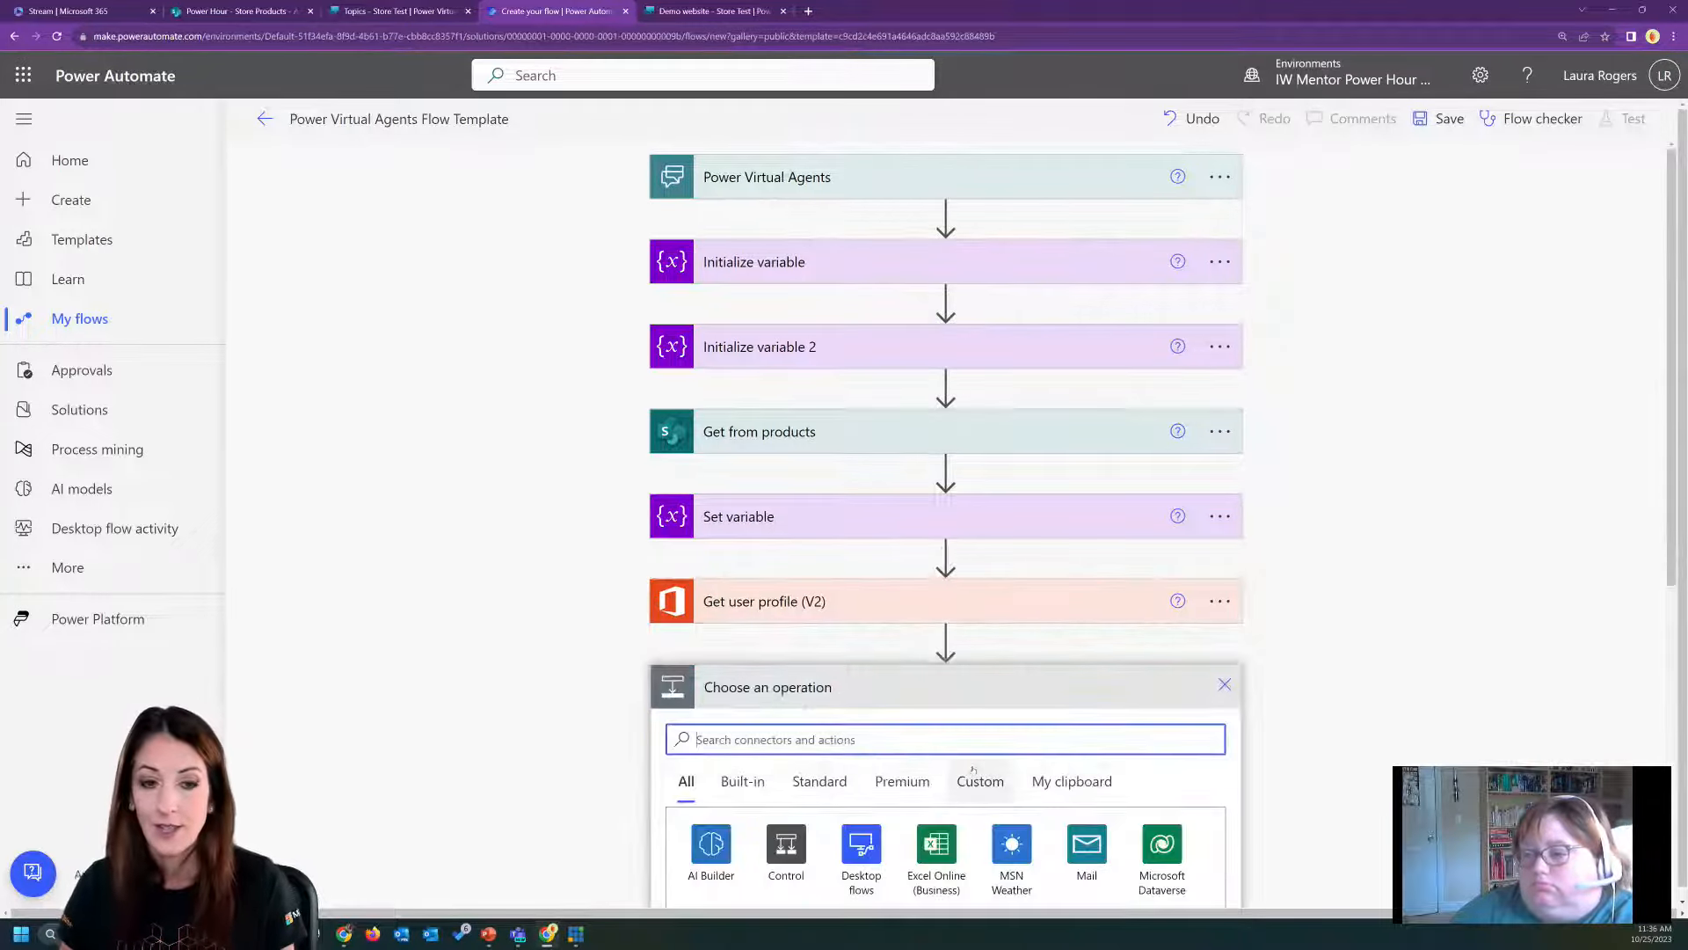
pyautogui.click(800, 818)
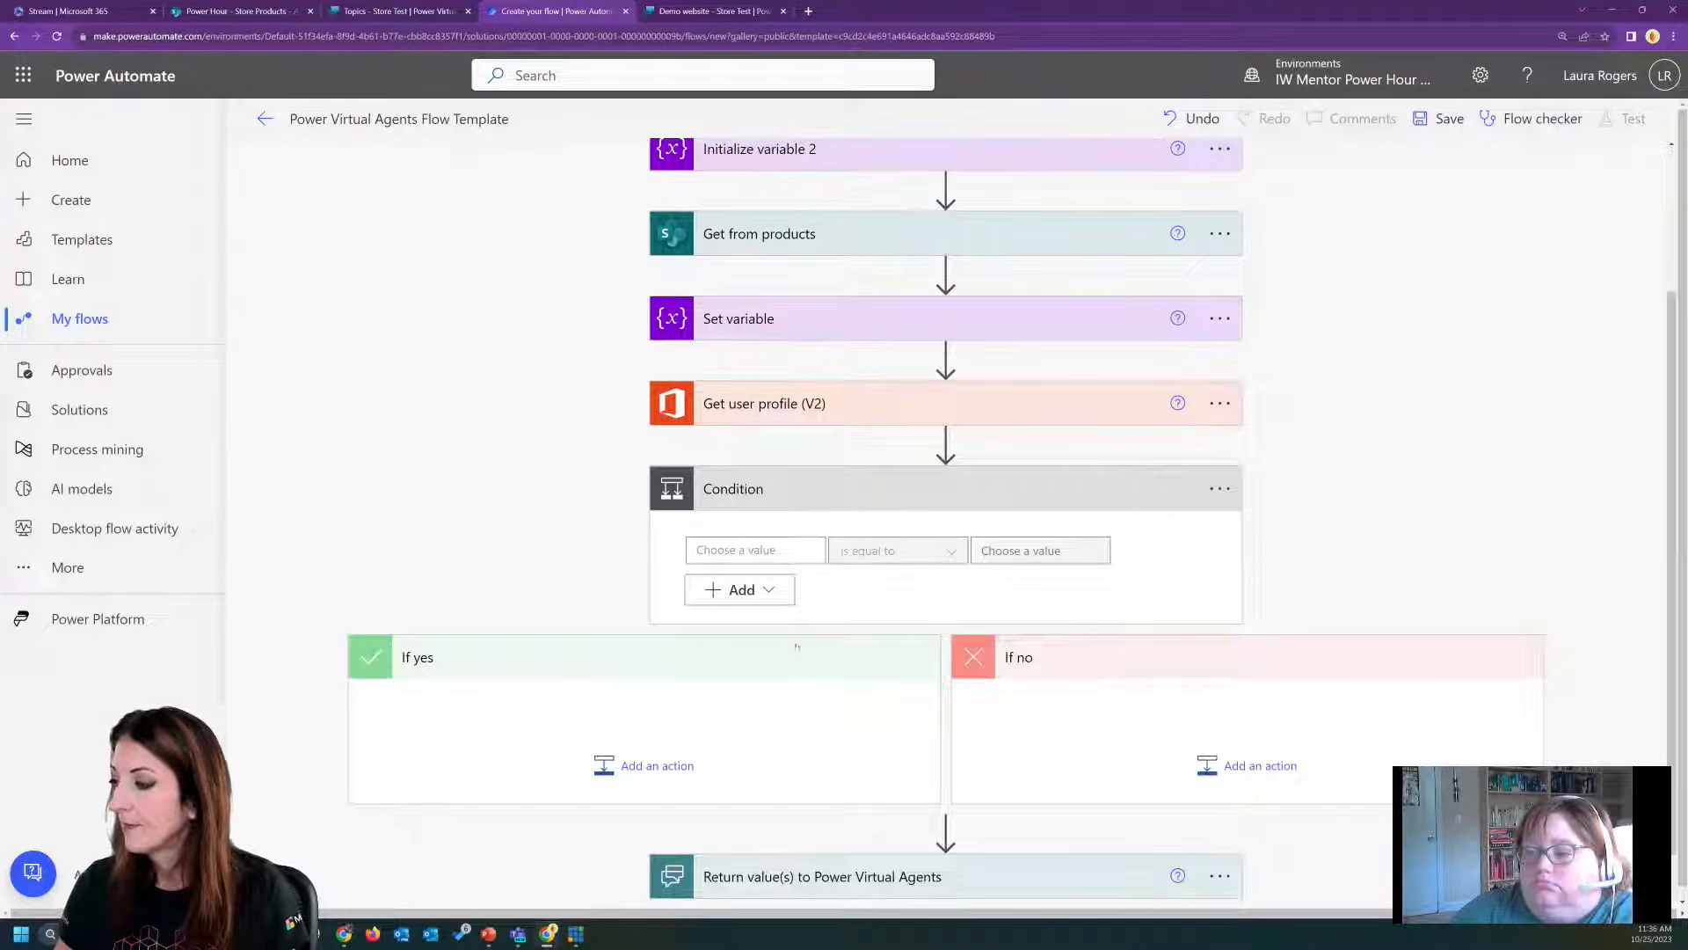
# Set the condition to check whether varCount is equal to 0.
pyautogui.click(777, 551)
pyautogui.scroll(-3, 953, 796)
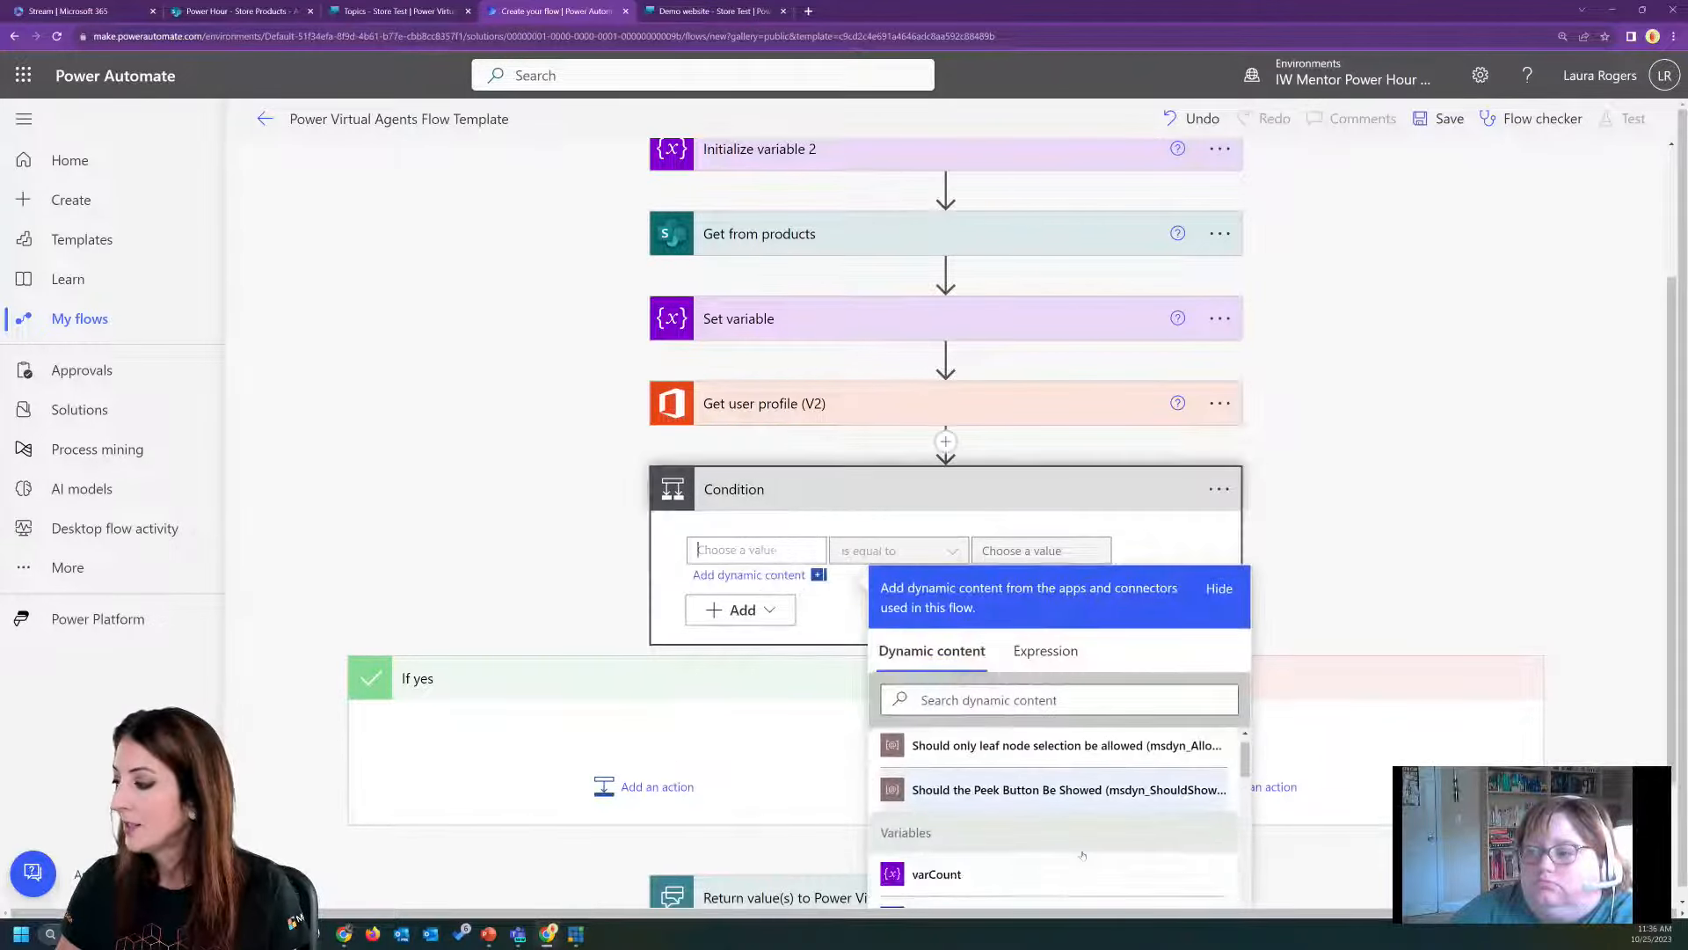
pyautogui.click(937, 787)
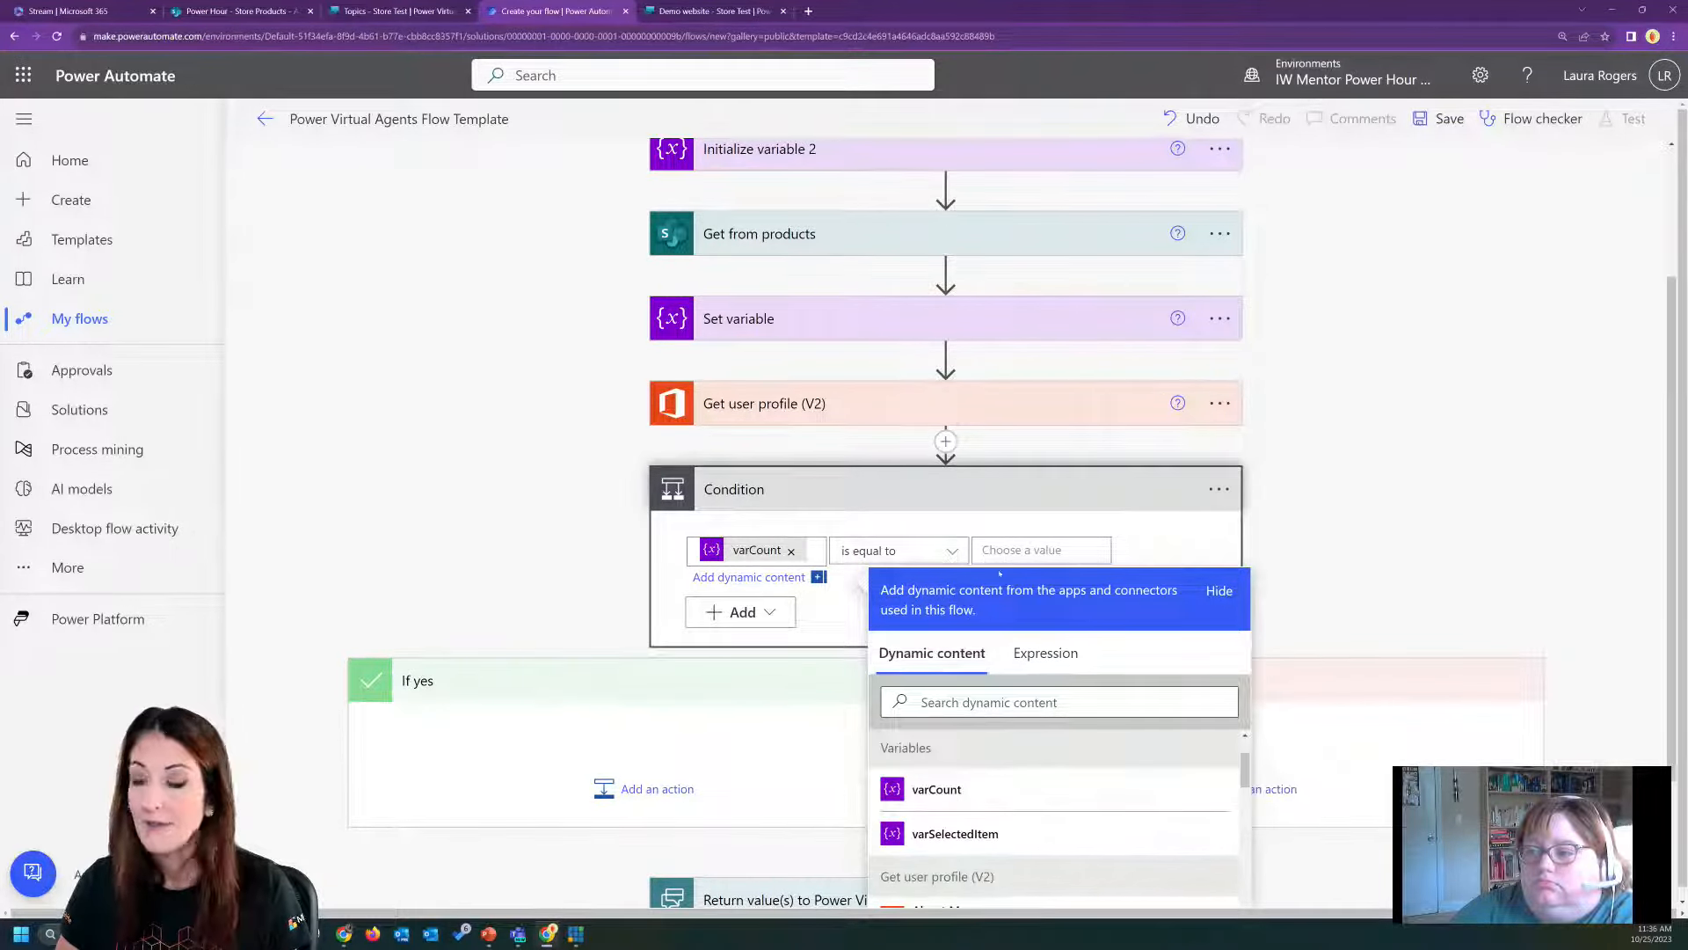
pyautogui.click(1044, 549)
pyautogui.write('0')
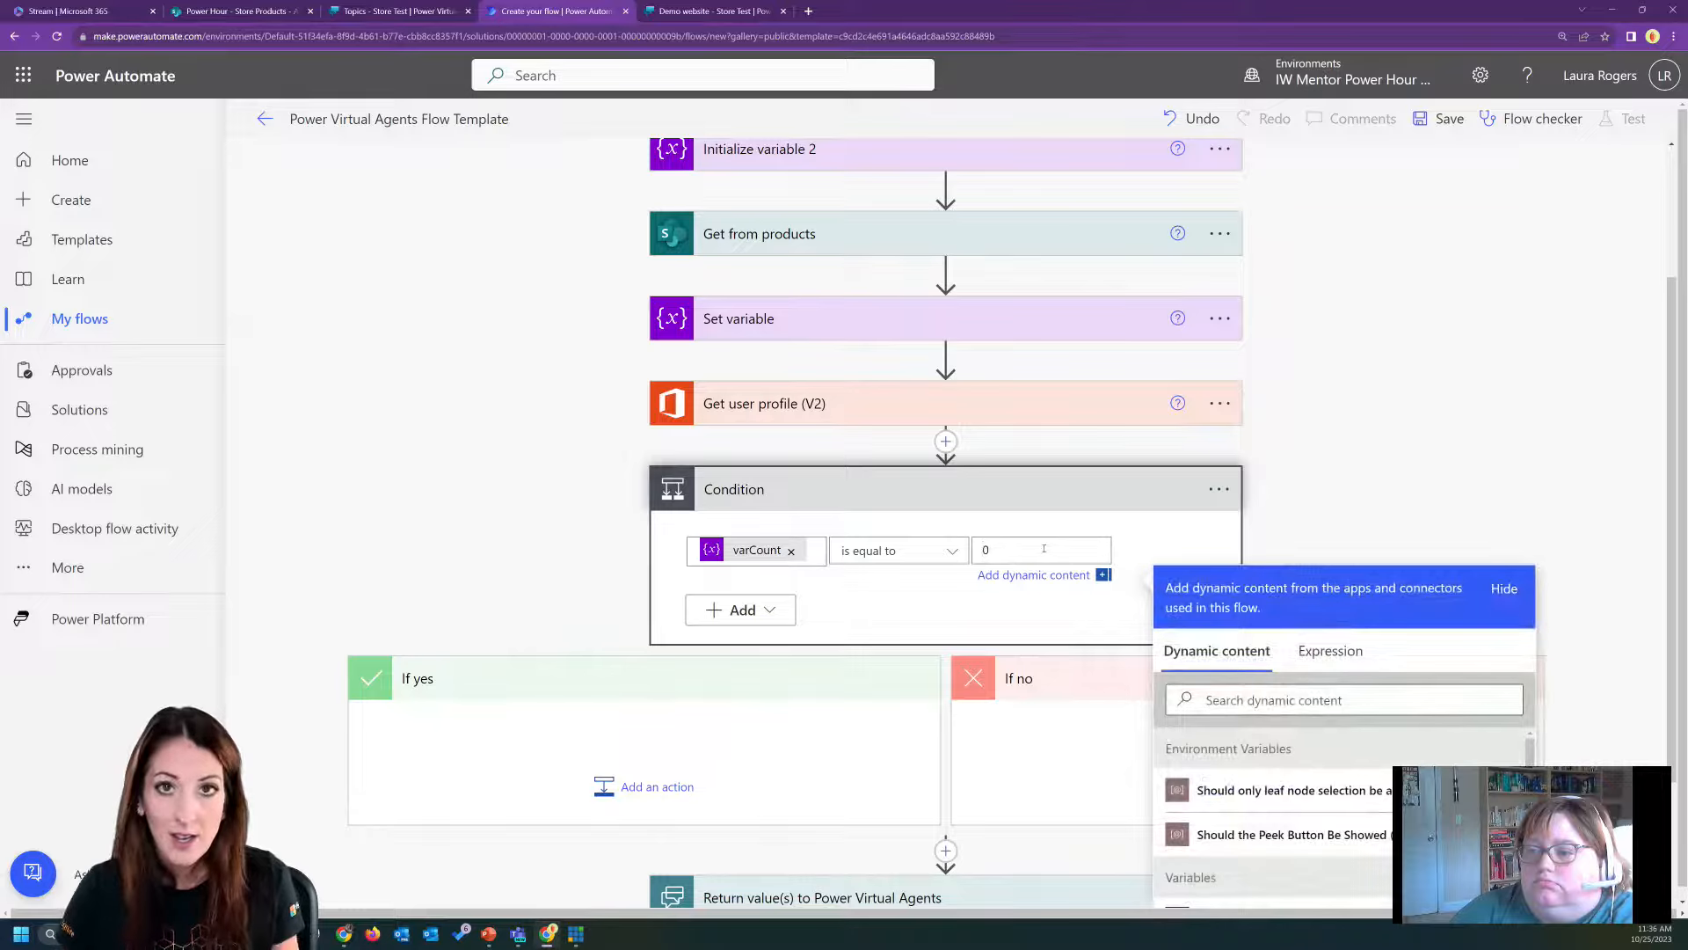
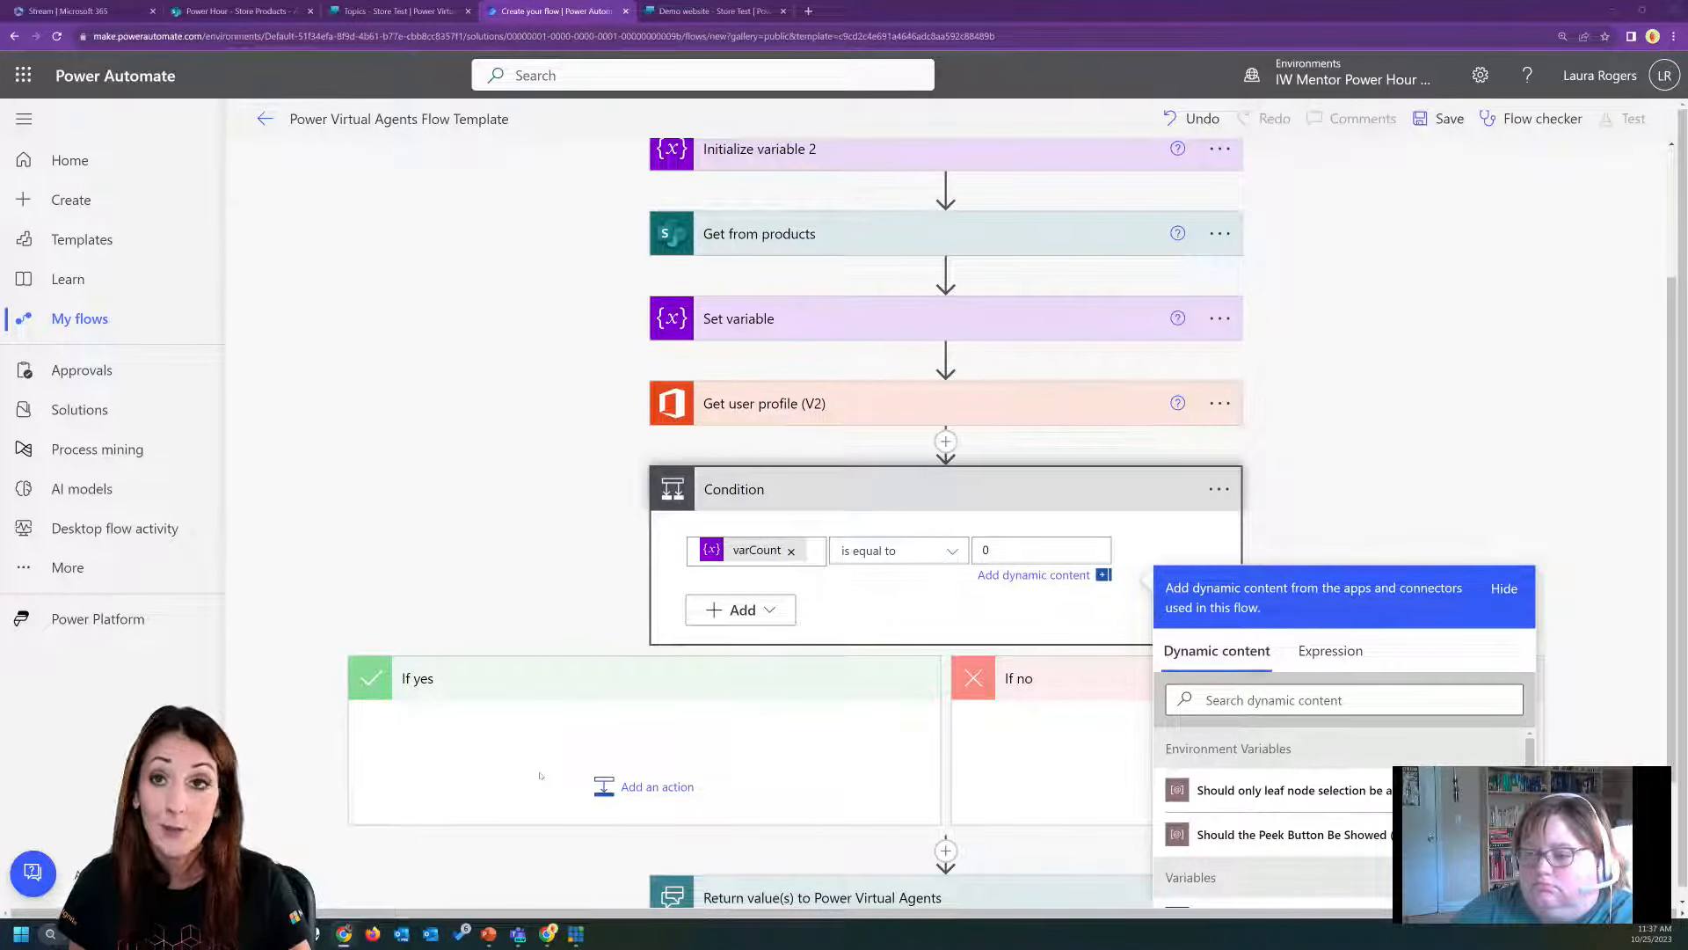
# Add a Set variable action to the If yes branch of the condition.
pyautogui.click(667, 802)
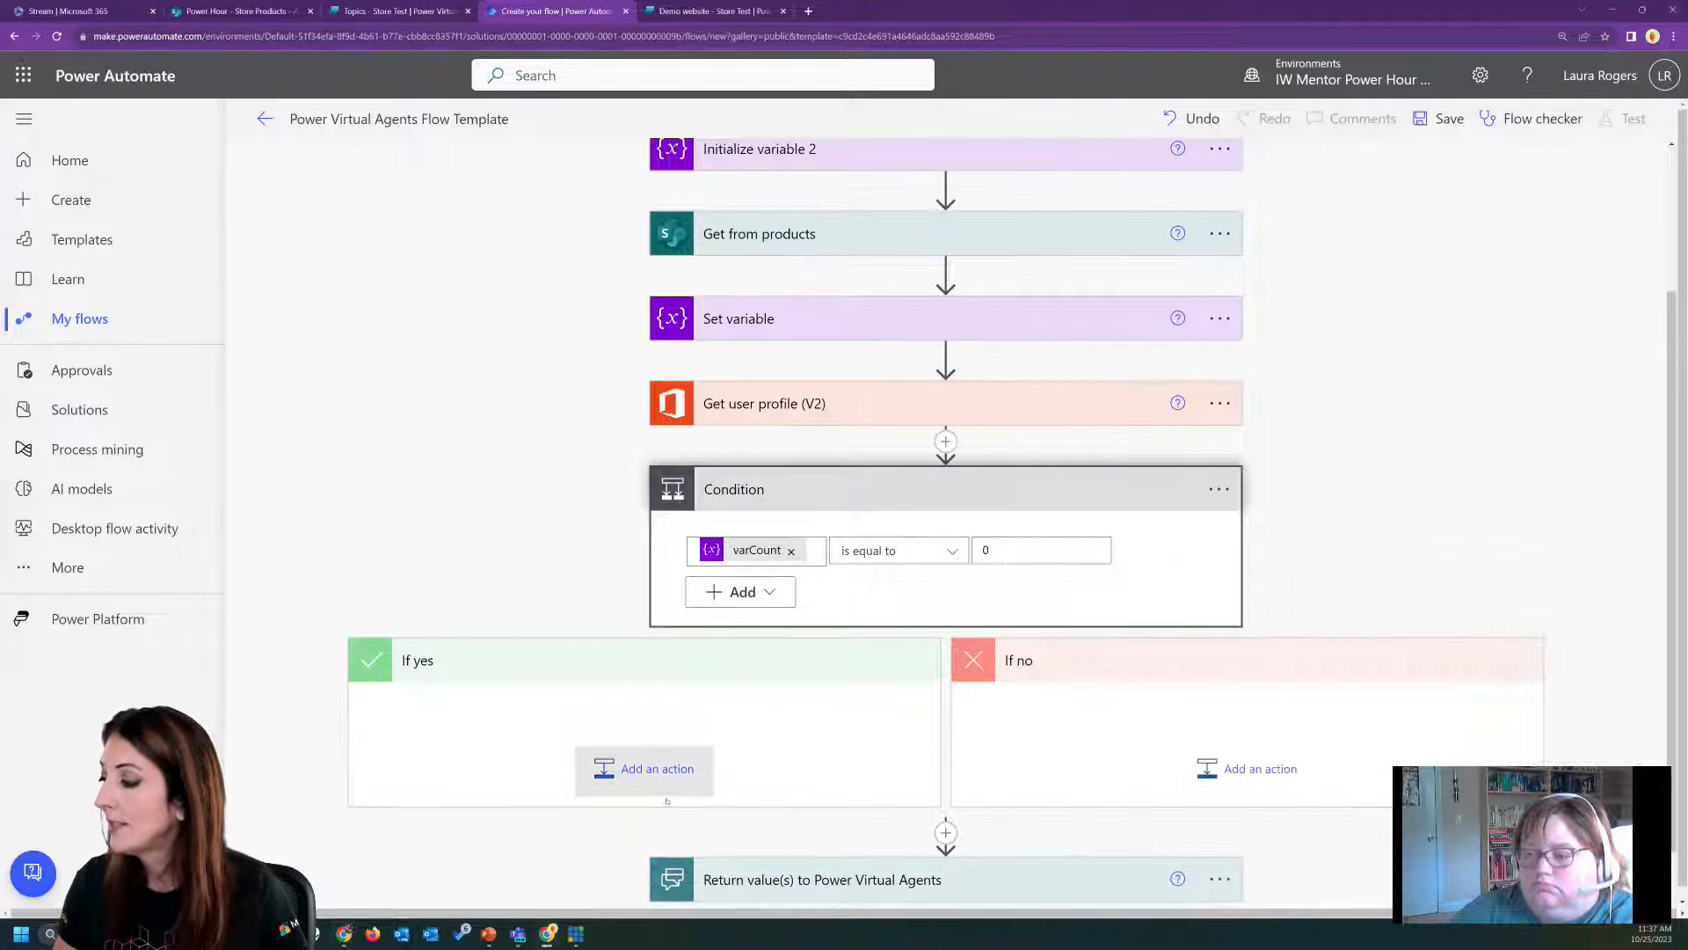
pyautogui.click(654, 772)
pyautogui.write('var')
pyautogui.scroll(-6, 682, 788)
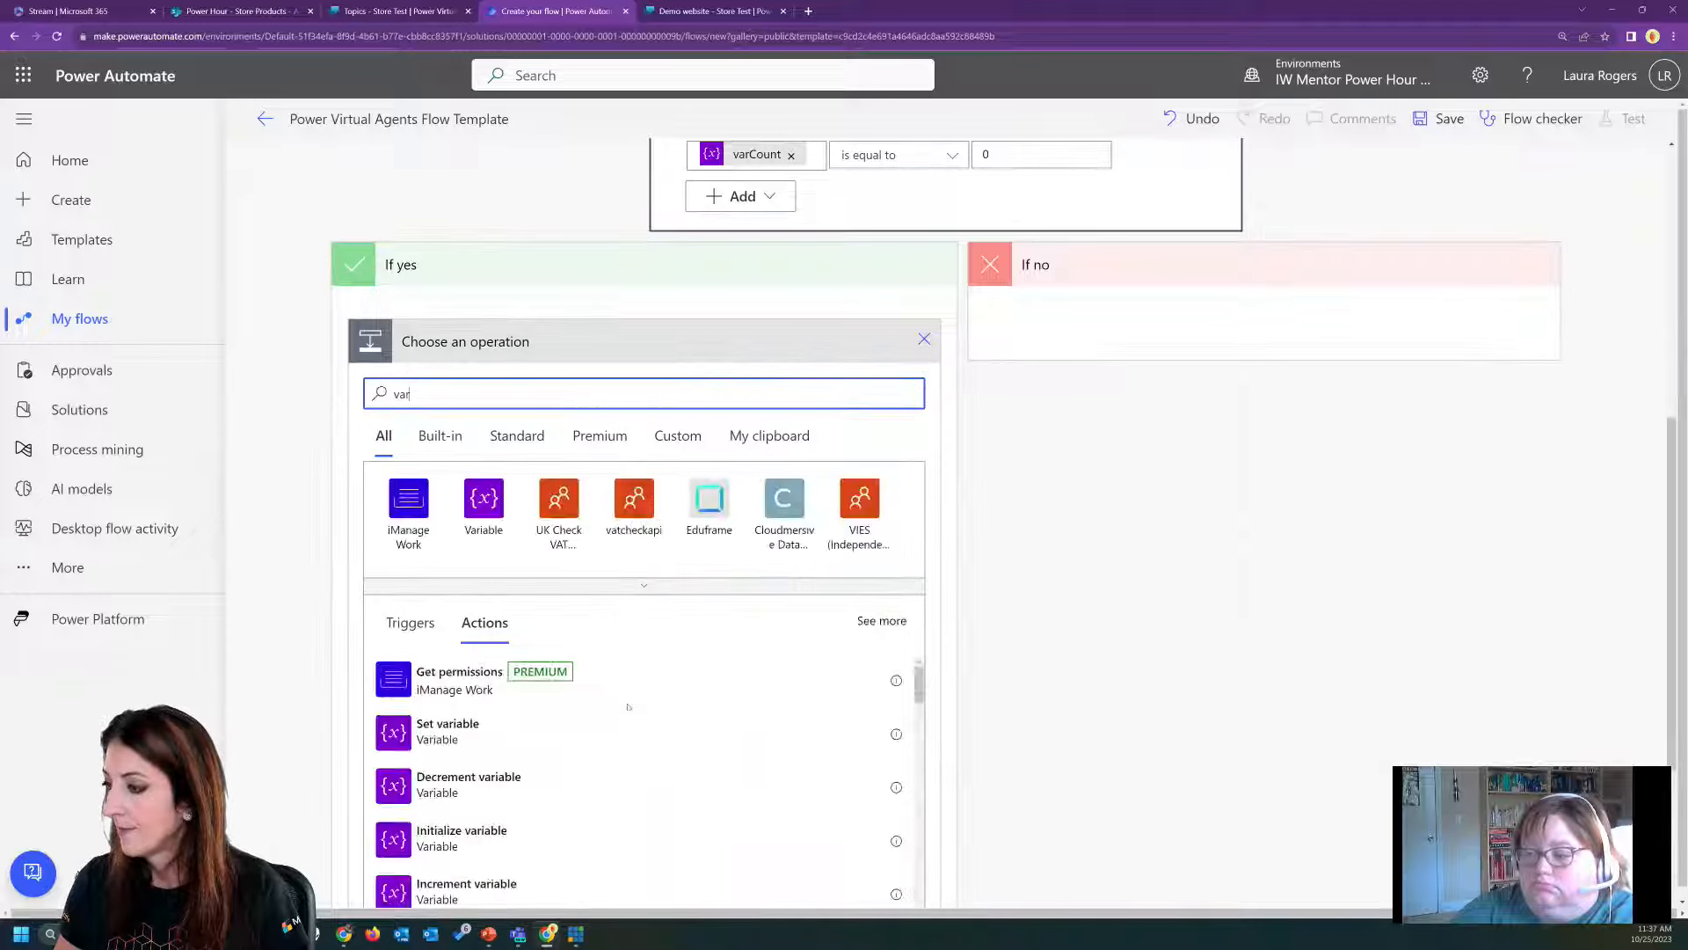
pyautogui.click(497, 733)
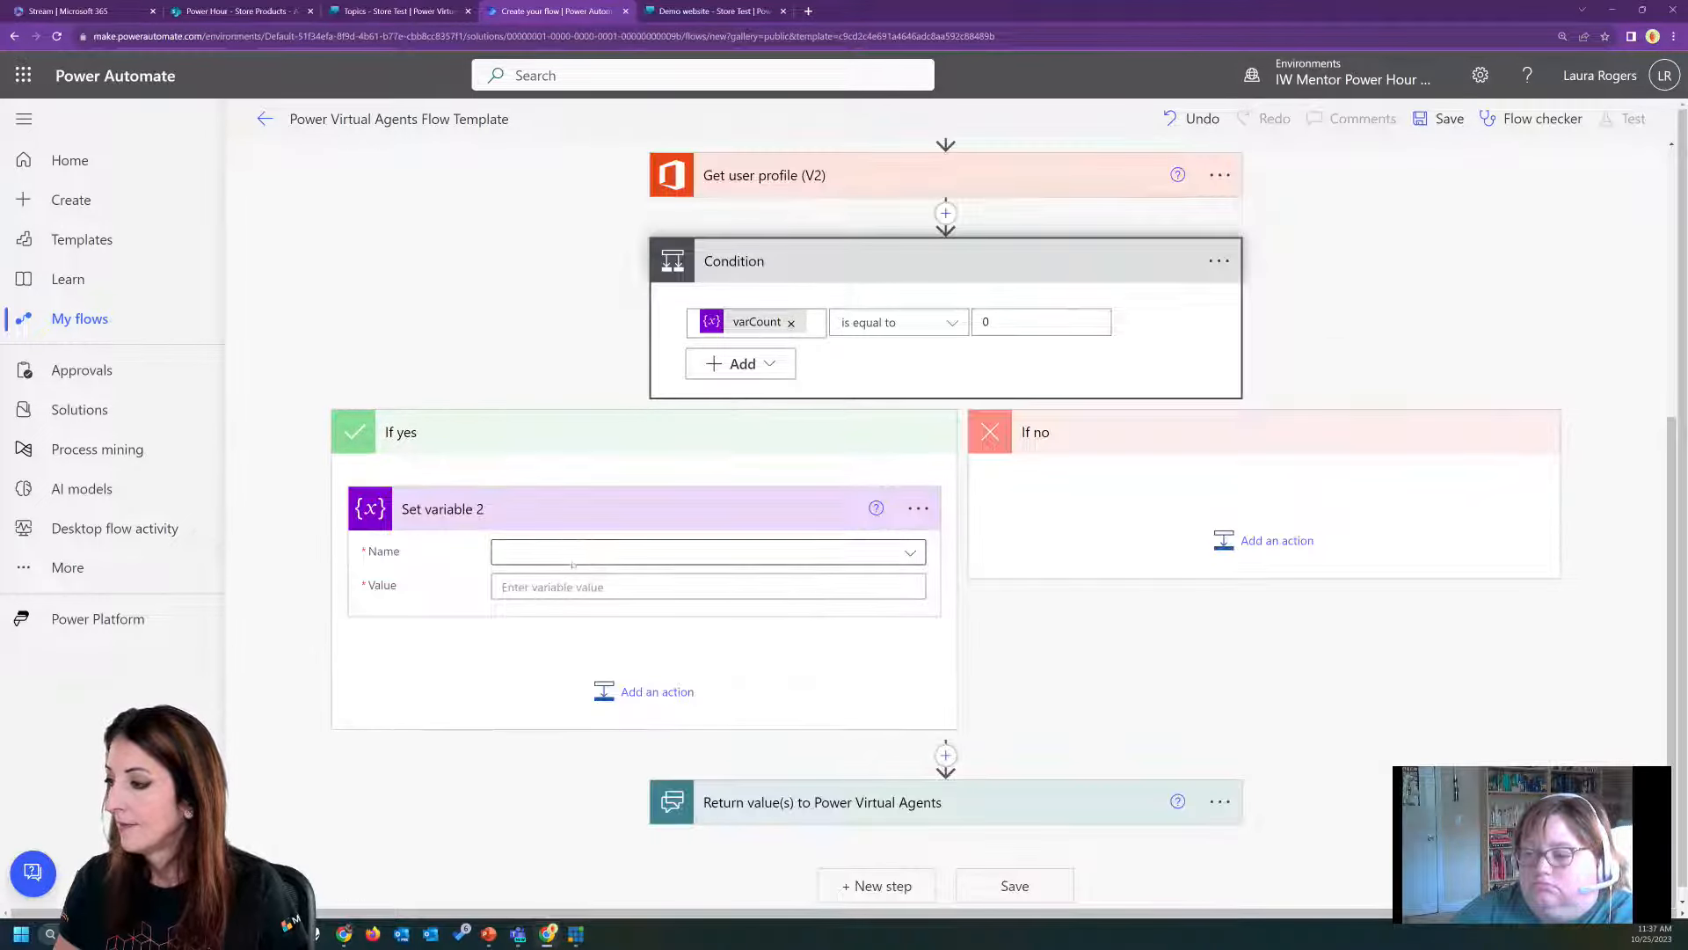
# Have the If yes action set varSelectedItem to "Item does not exist in the store".
pyautogui.click(562, 552)
pyautogui.click(542, 655)
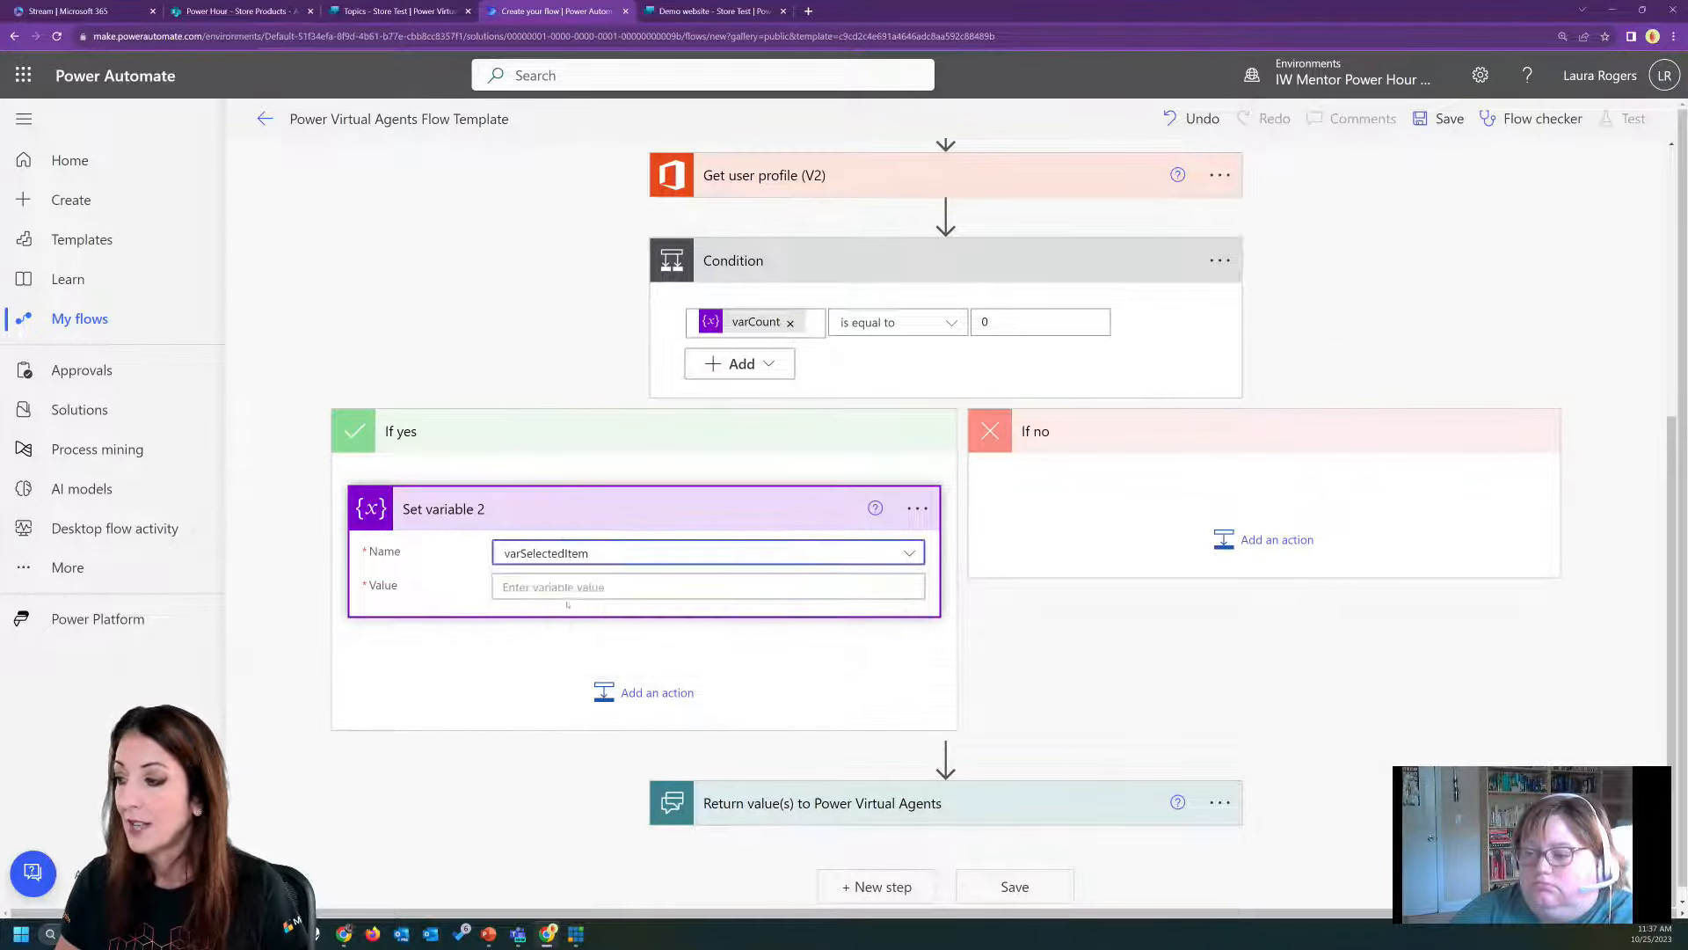
pyautogui.click(565, 588)
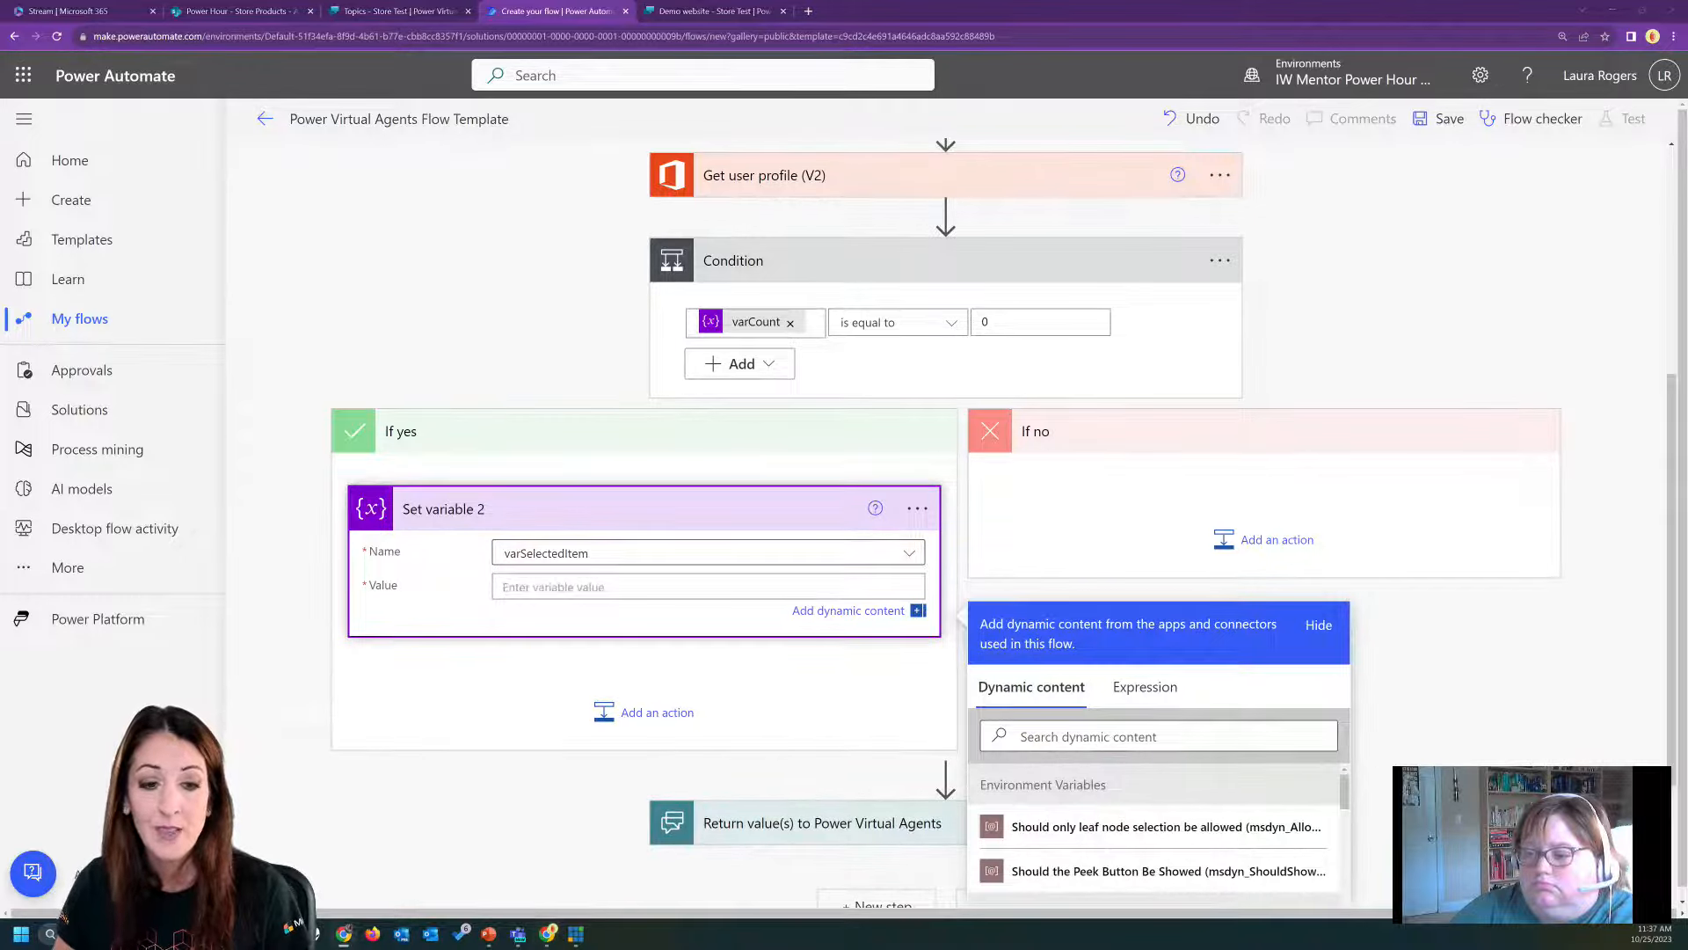
pyautogui.write('Item does not exist in the store')
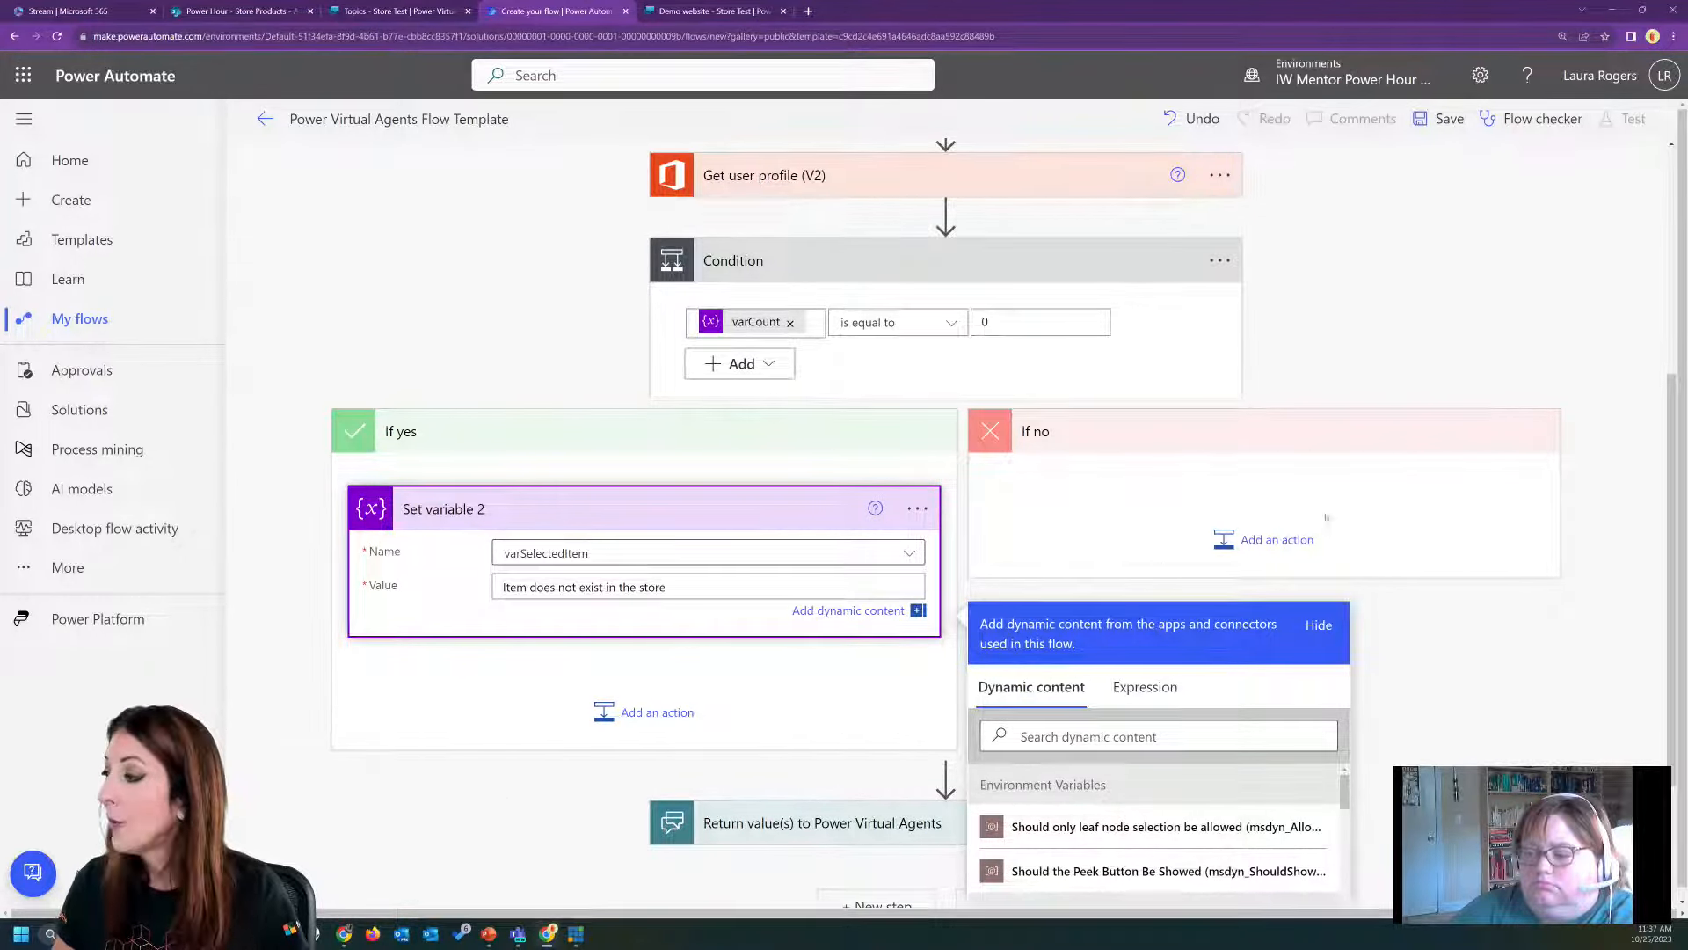
# Add a Set variable action to the If no branch of the condition.
pyautogui.click(1279, 537)
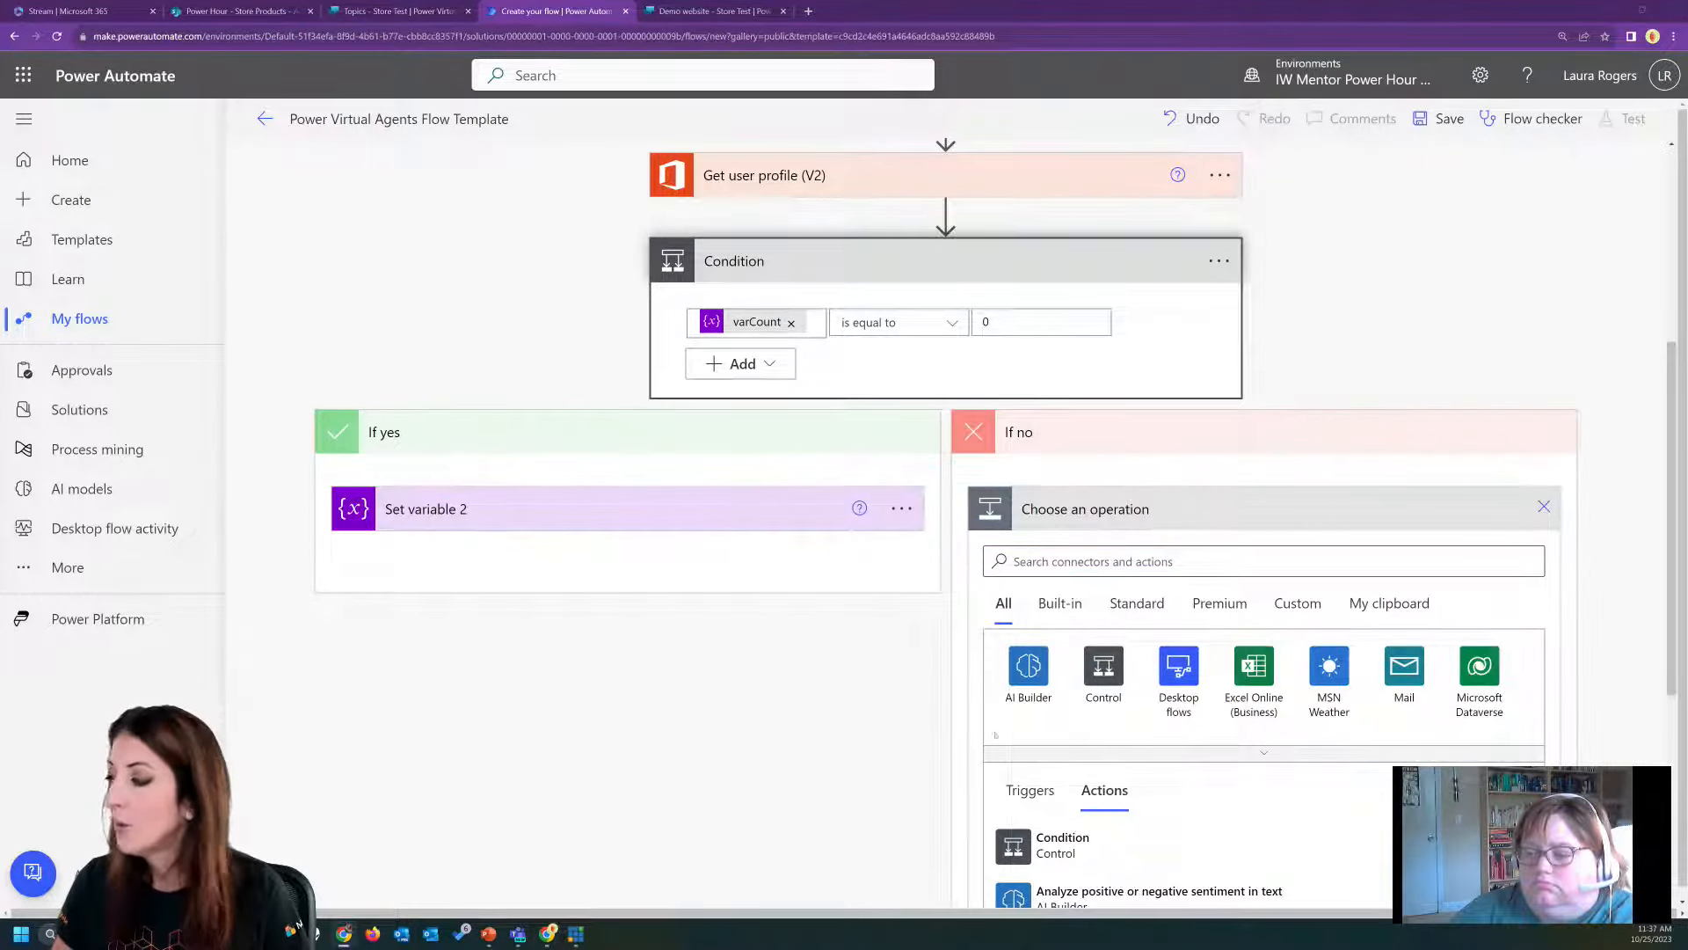
pyautogui.click(1093, 560)
pyautogui.write('set')
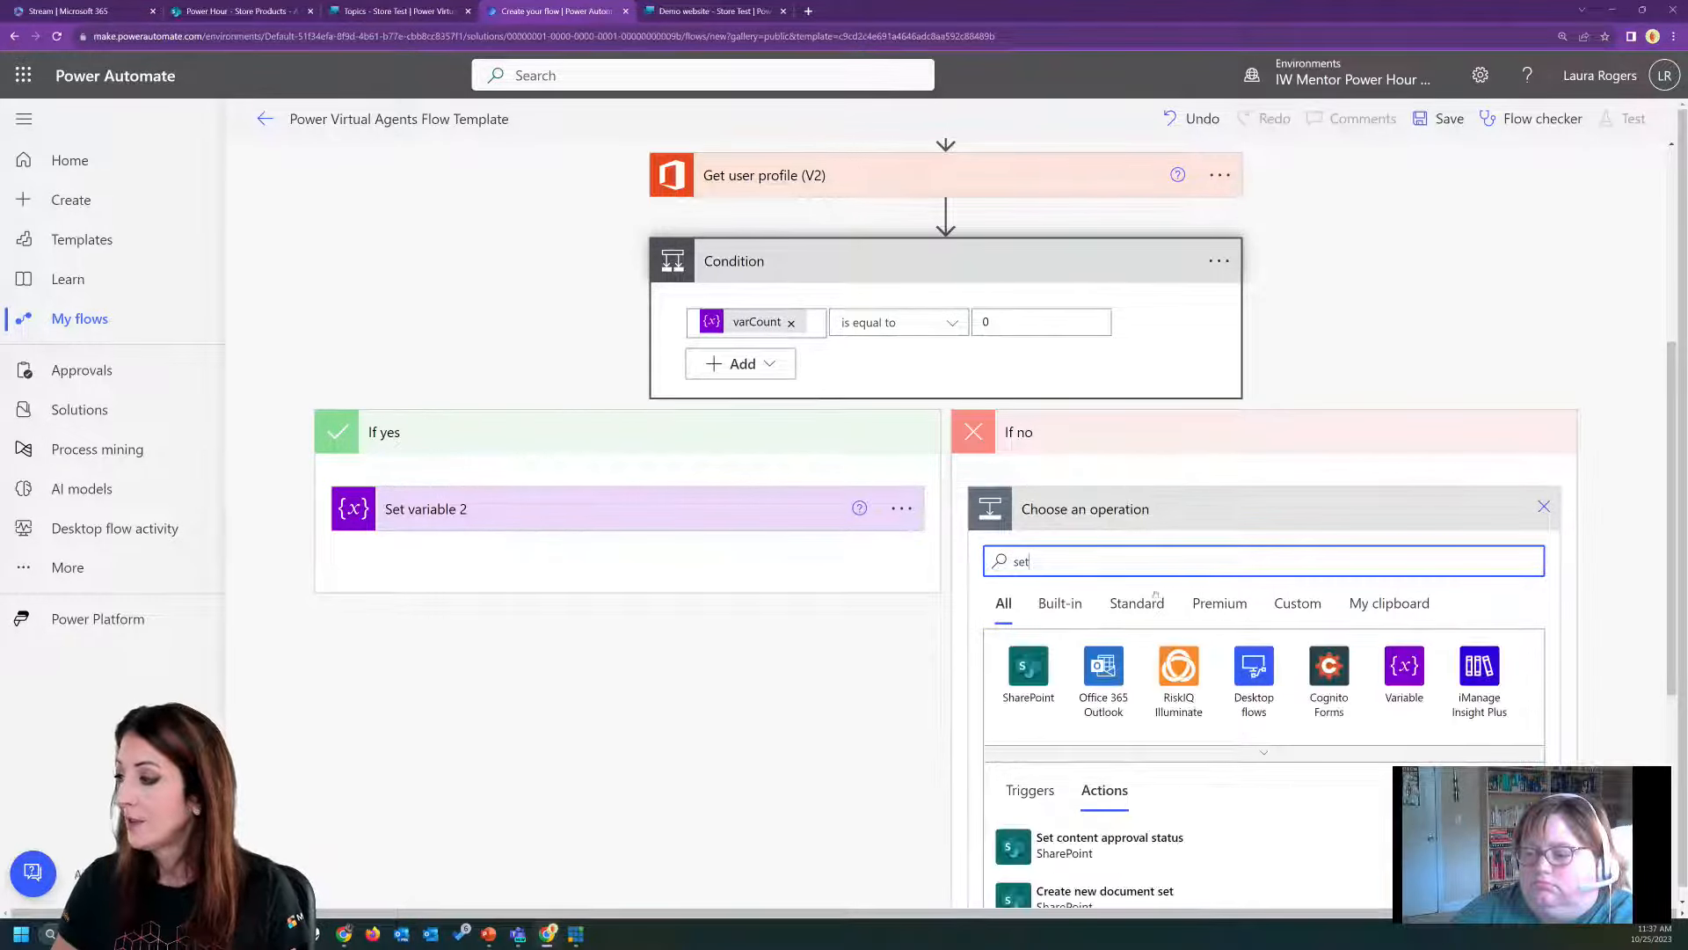
pyautogui.press('BackSpace')
pyautogui.press('BackSpace')
pyautogui.press('BackSpace')
pyautogui.write('var')
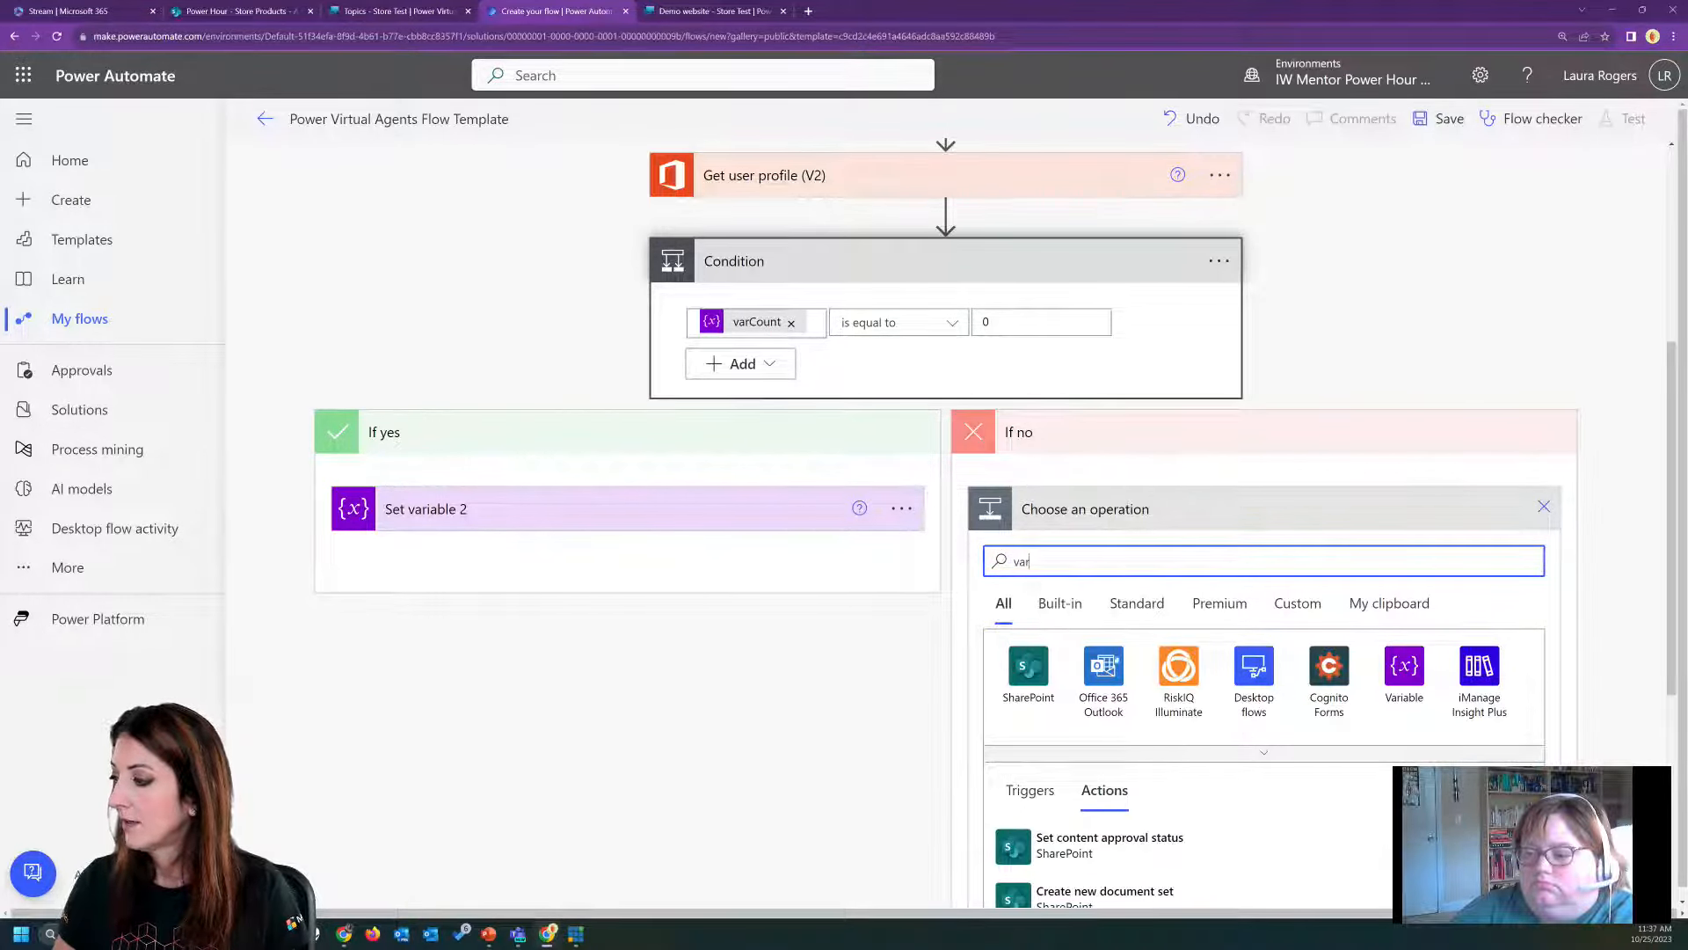
pyautogui.click(1091, 826)
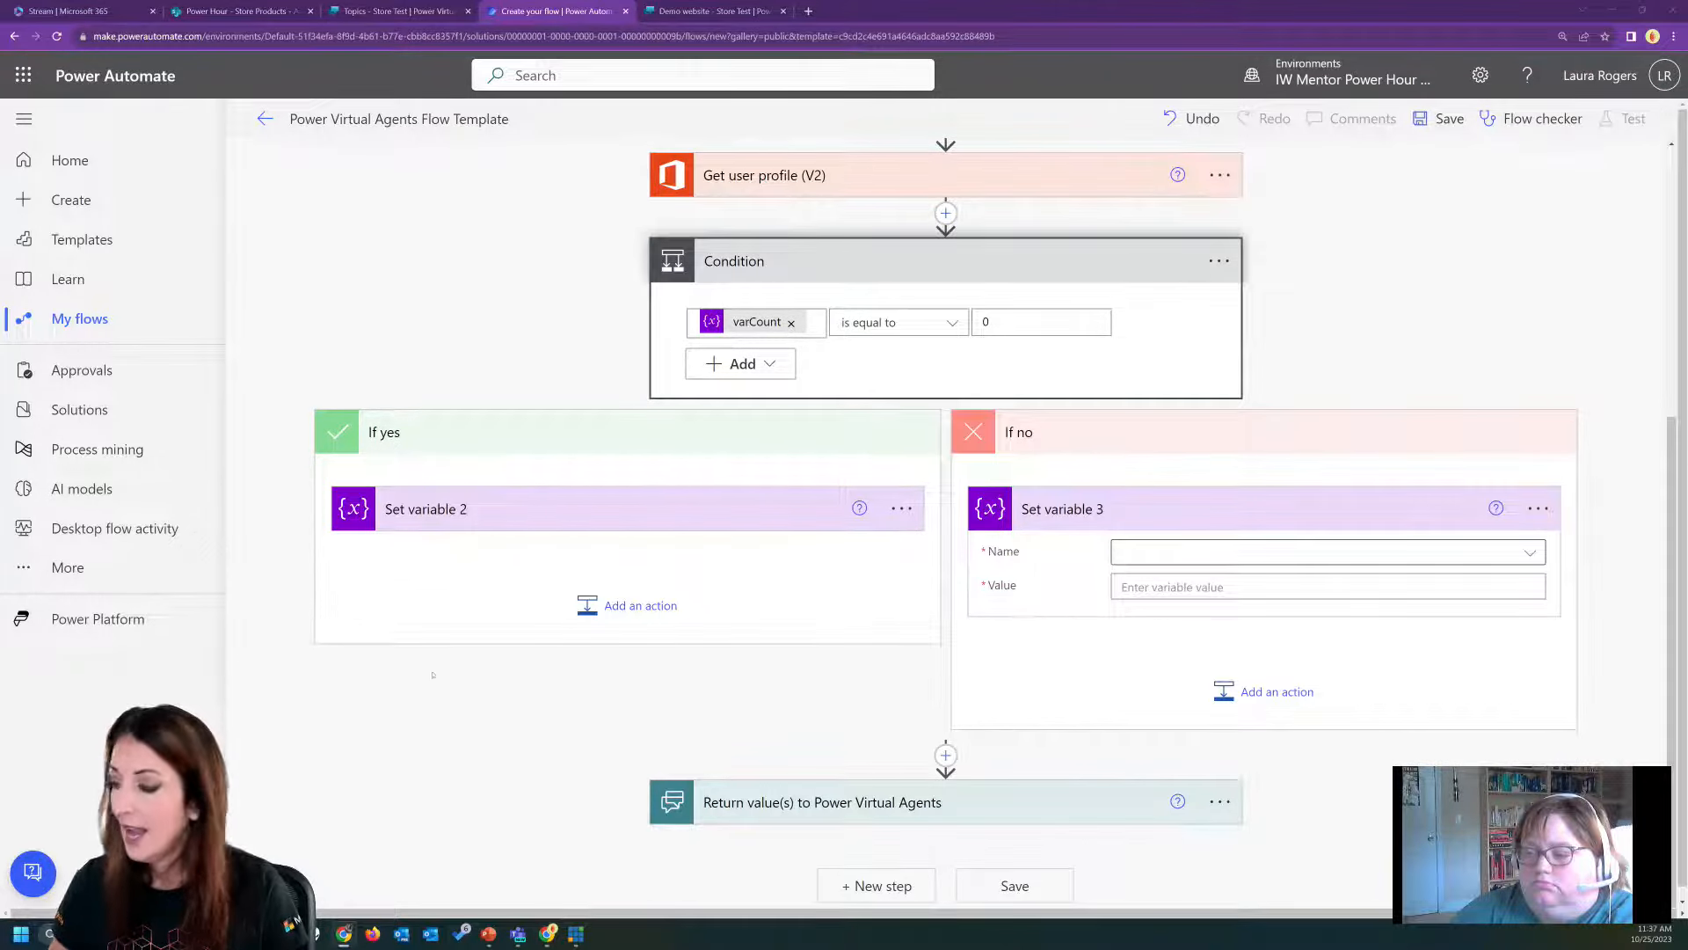
# Have the If no action set varSelectedItem to the Title dynamic value from Get from products.
pyautogui.click(1271, 551)
pyautogui.click(1172, 656)
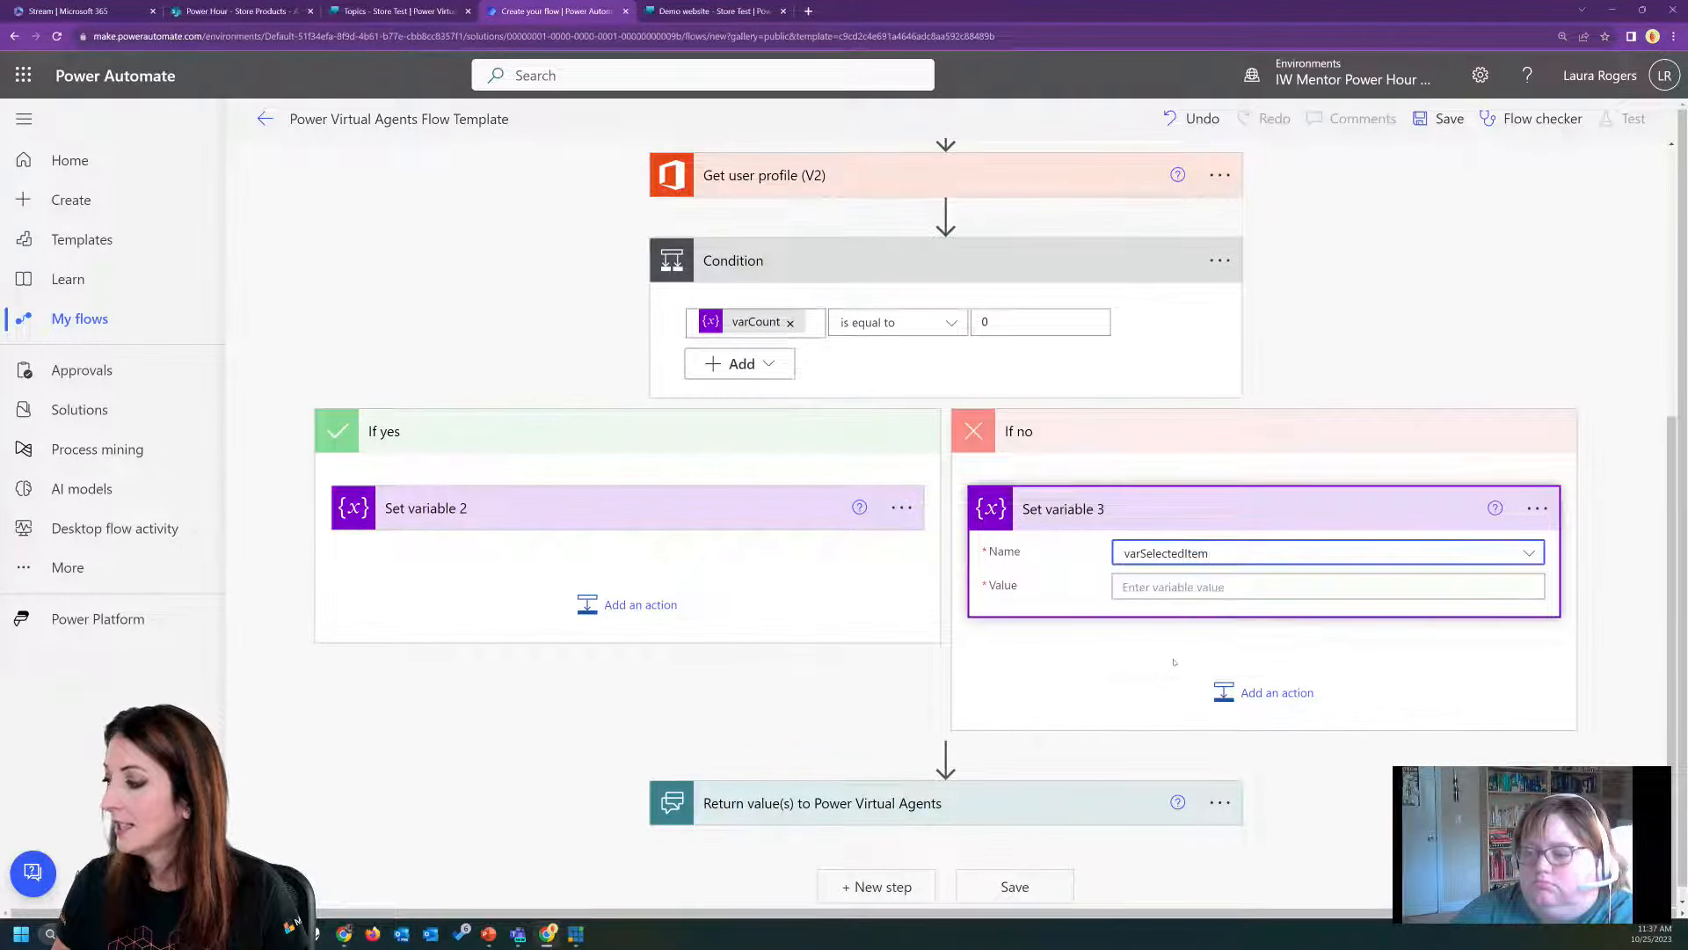
pyautogui.click(1187, 592)
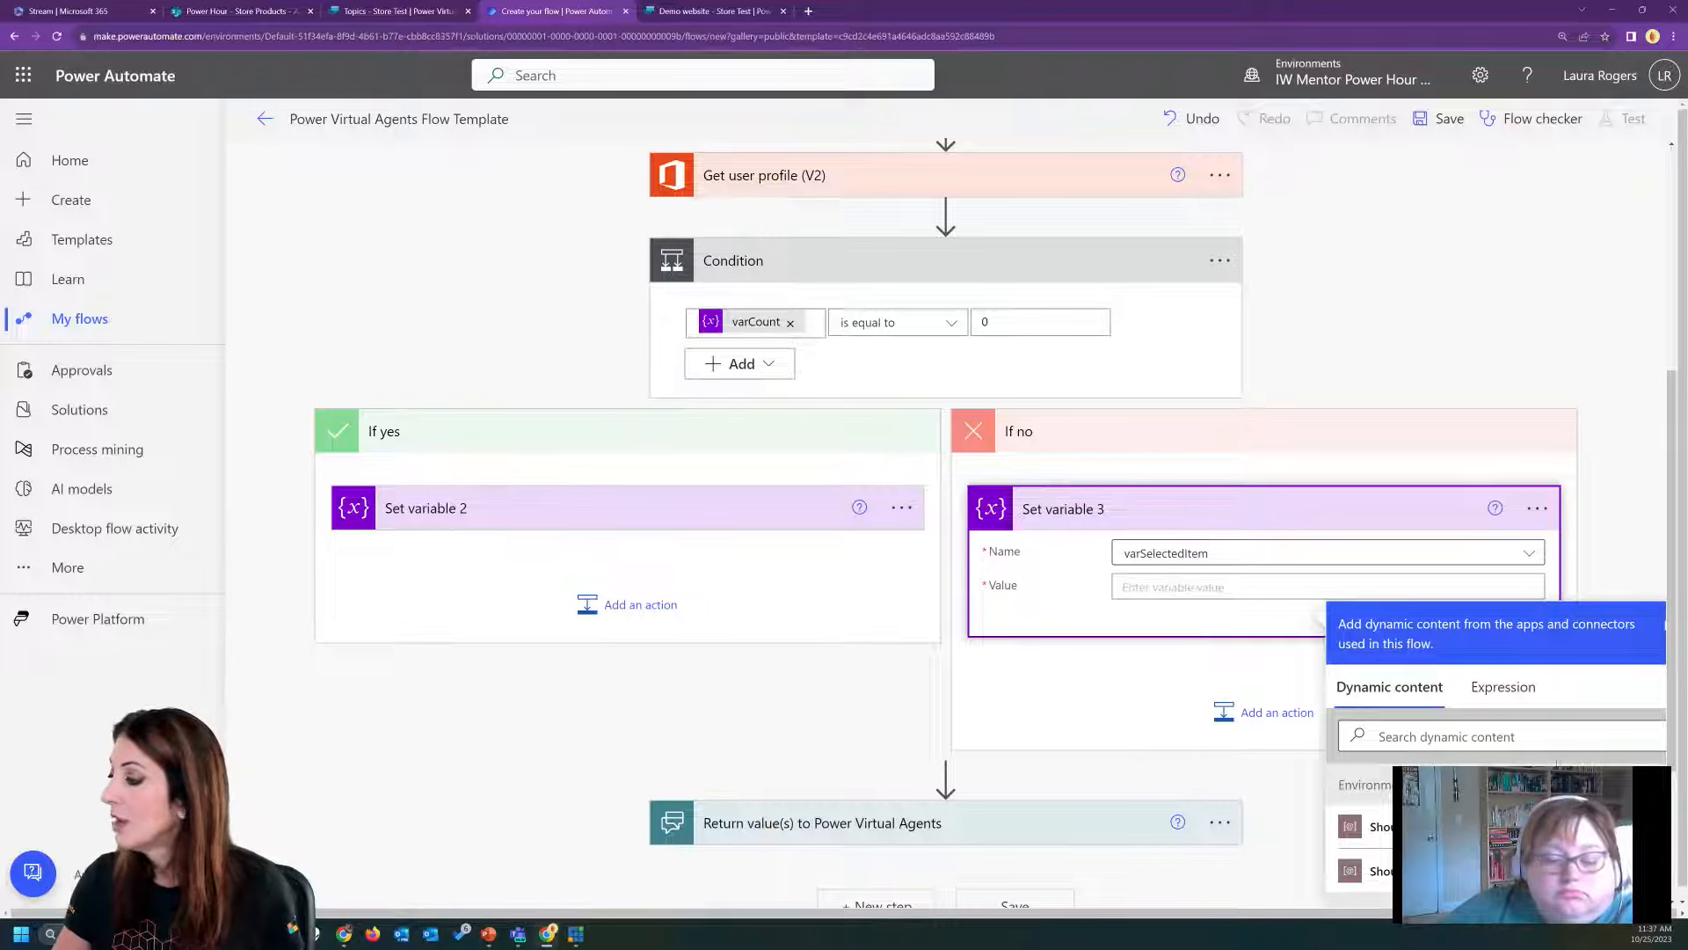
pyautogui.scroll(-5, 1495, 832)
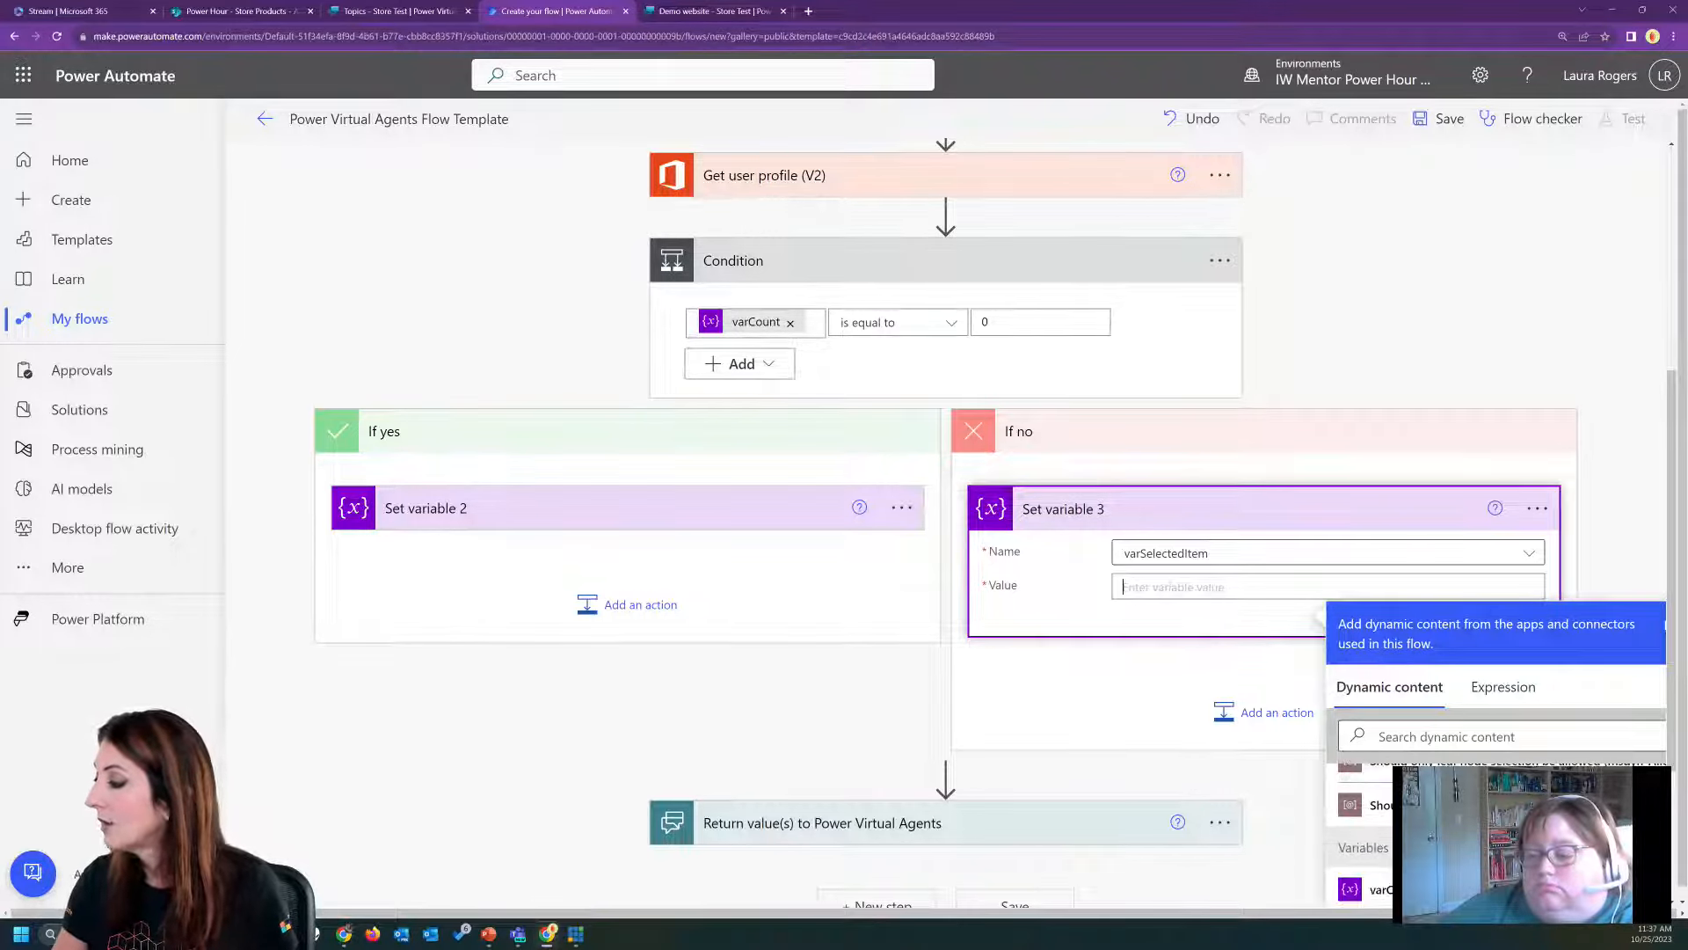
pyautogui.scroll(-3, 1495, 836)
pyautogui.click(1506, 736)
pyautogui.write('title')
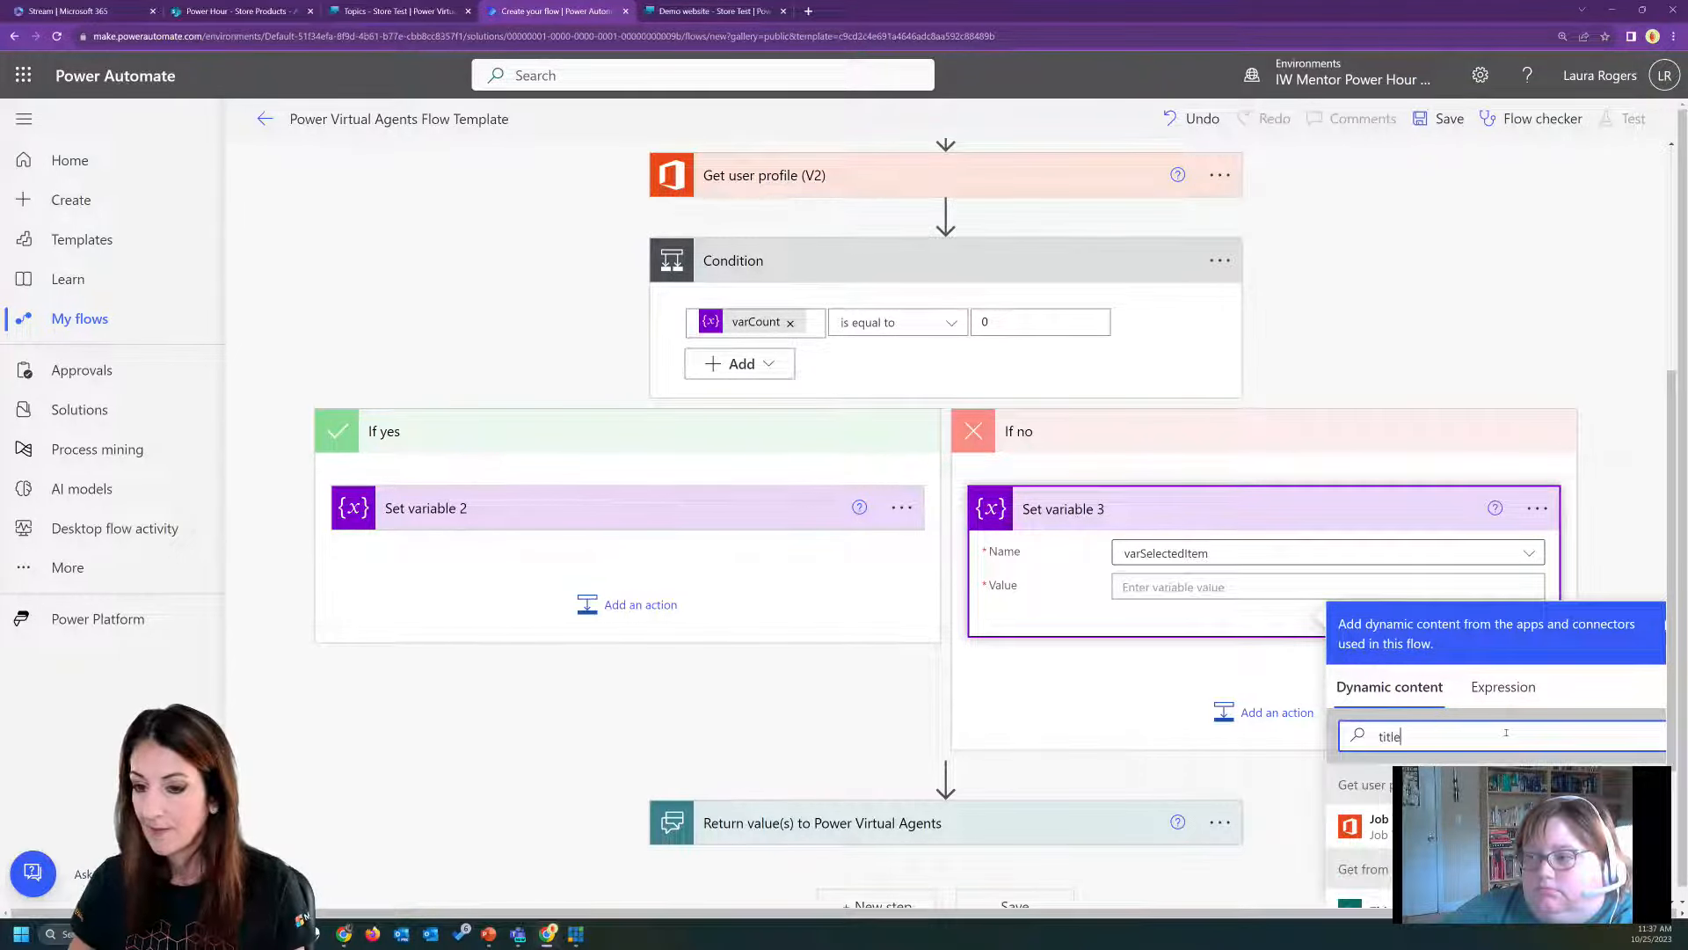
pyautogui.scroll(-2, 1511, 740)
pyautogui.click(1380, 783)
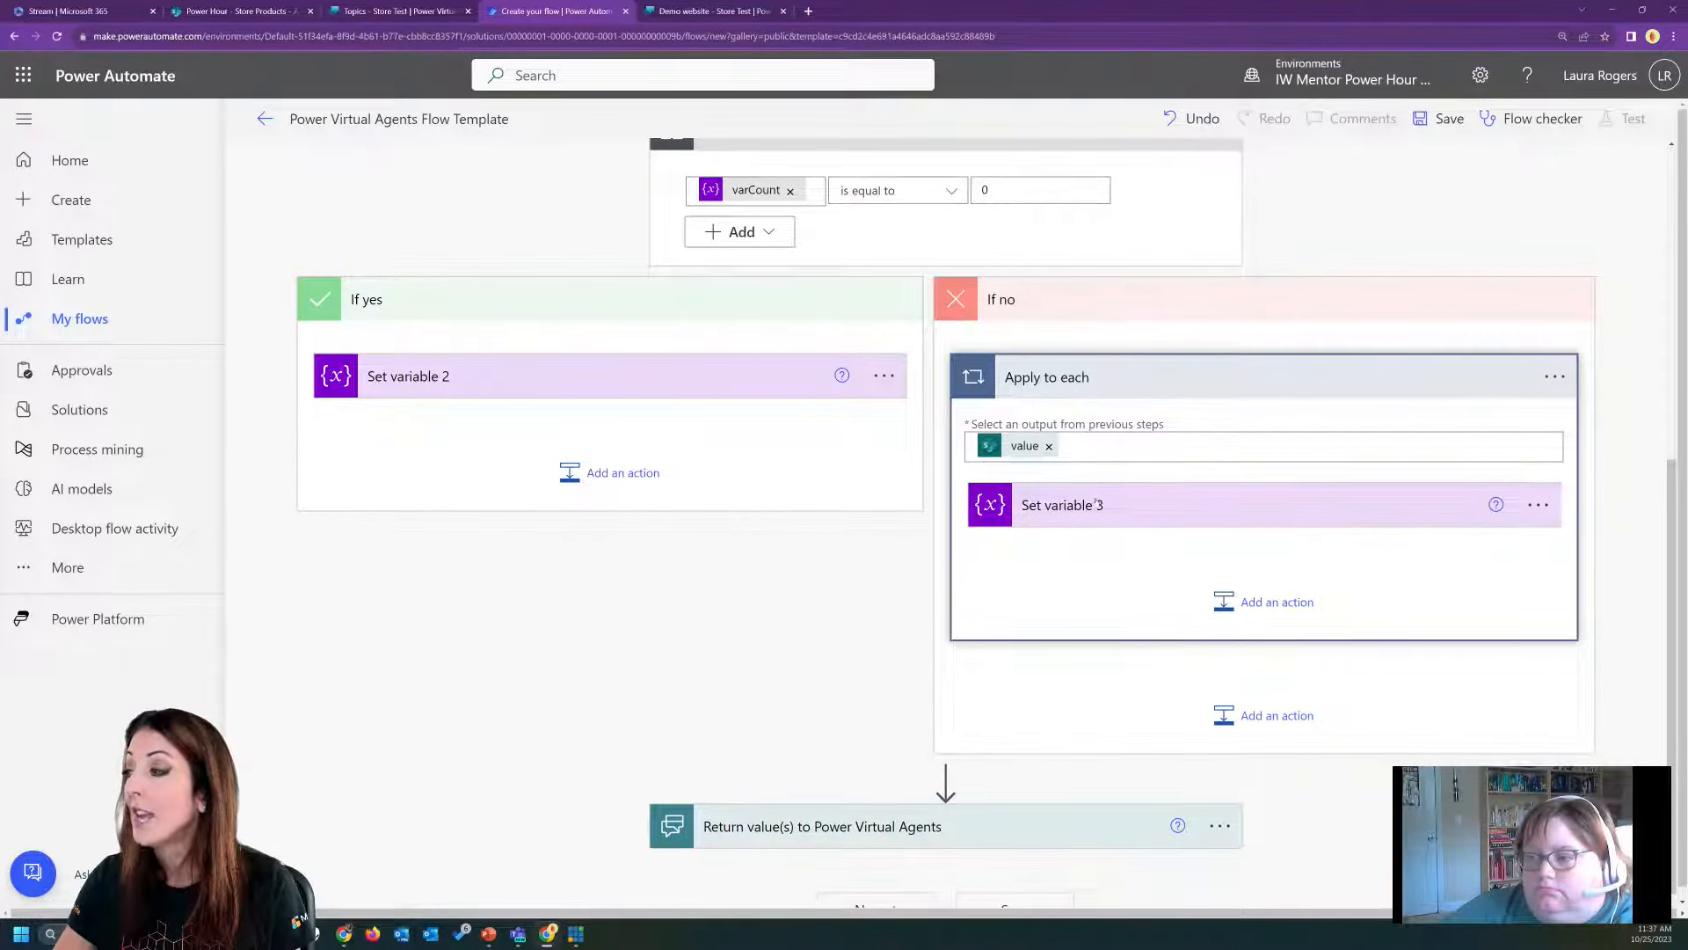
# Expand Set variable 3 inside the Apply to each loop and append the word "costs" after Title in its value.
pyautogui.click(1097, 503)
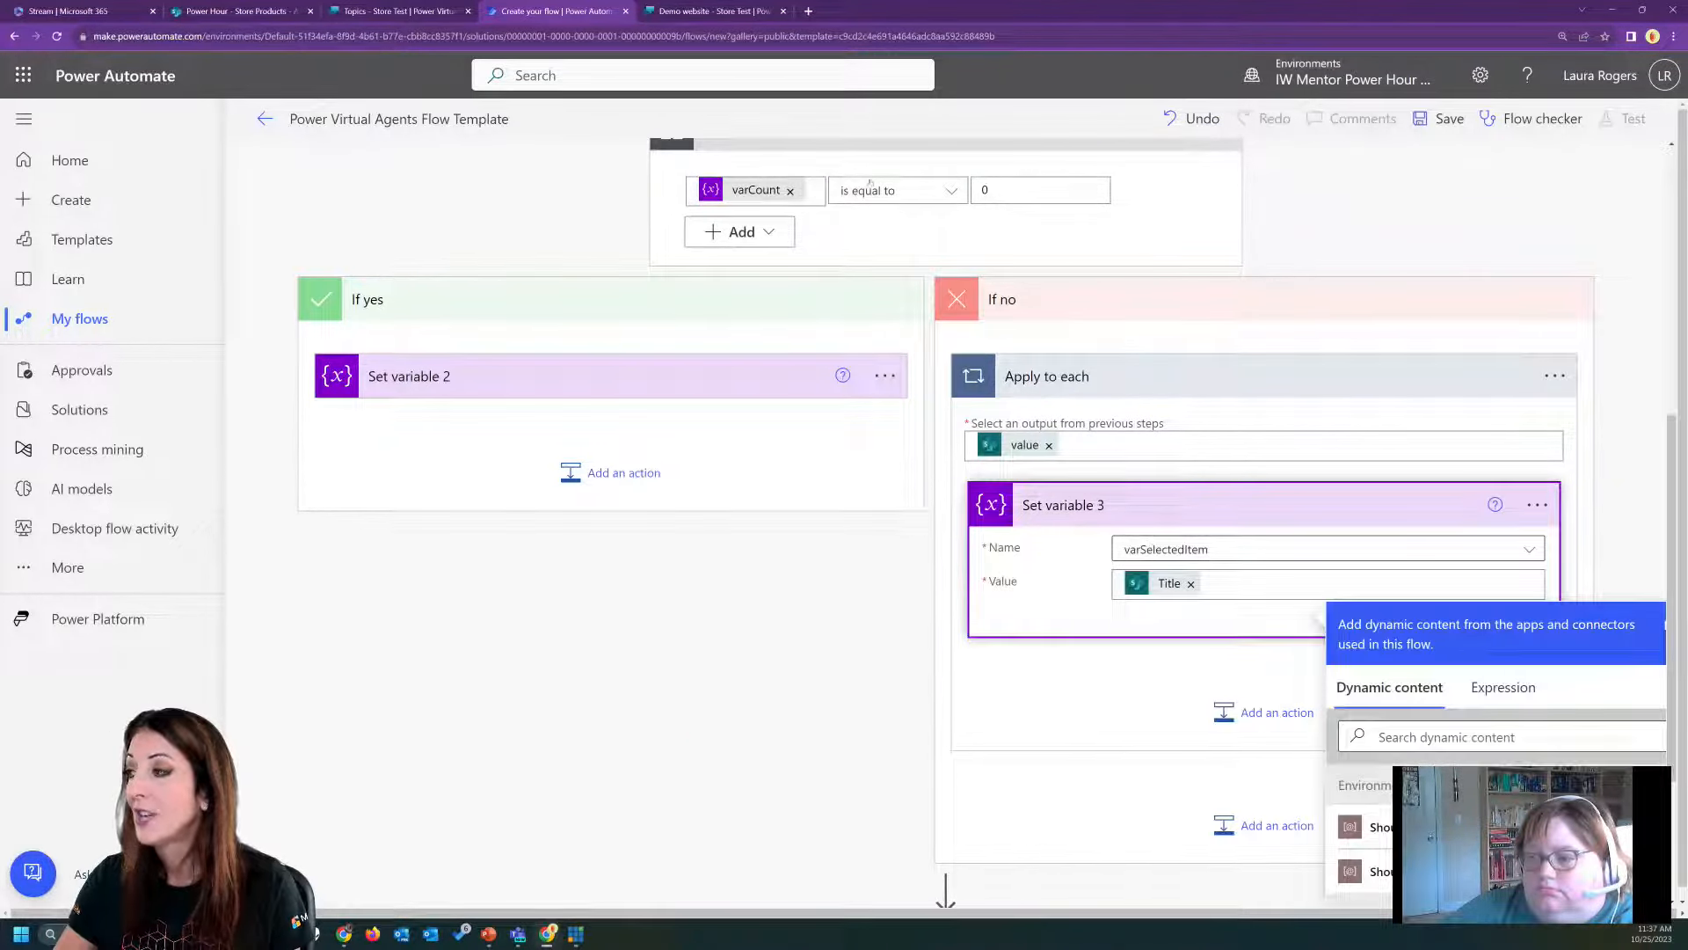
pyautogui.scroll(2, 949, 278)
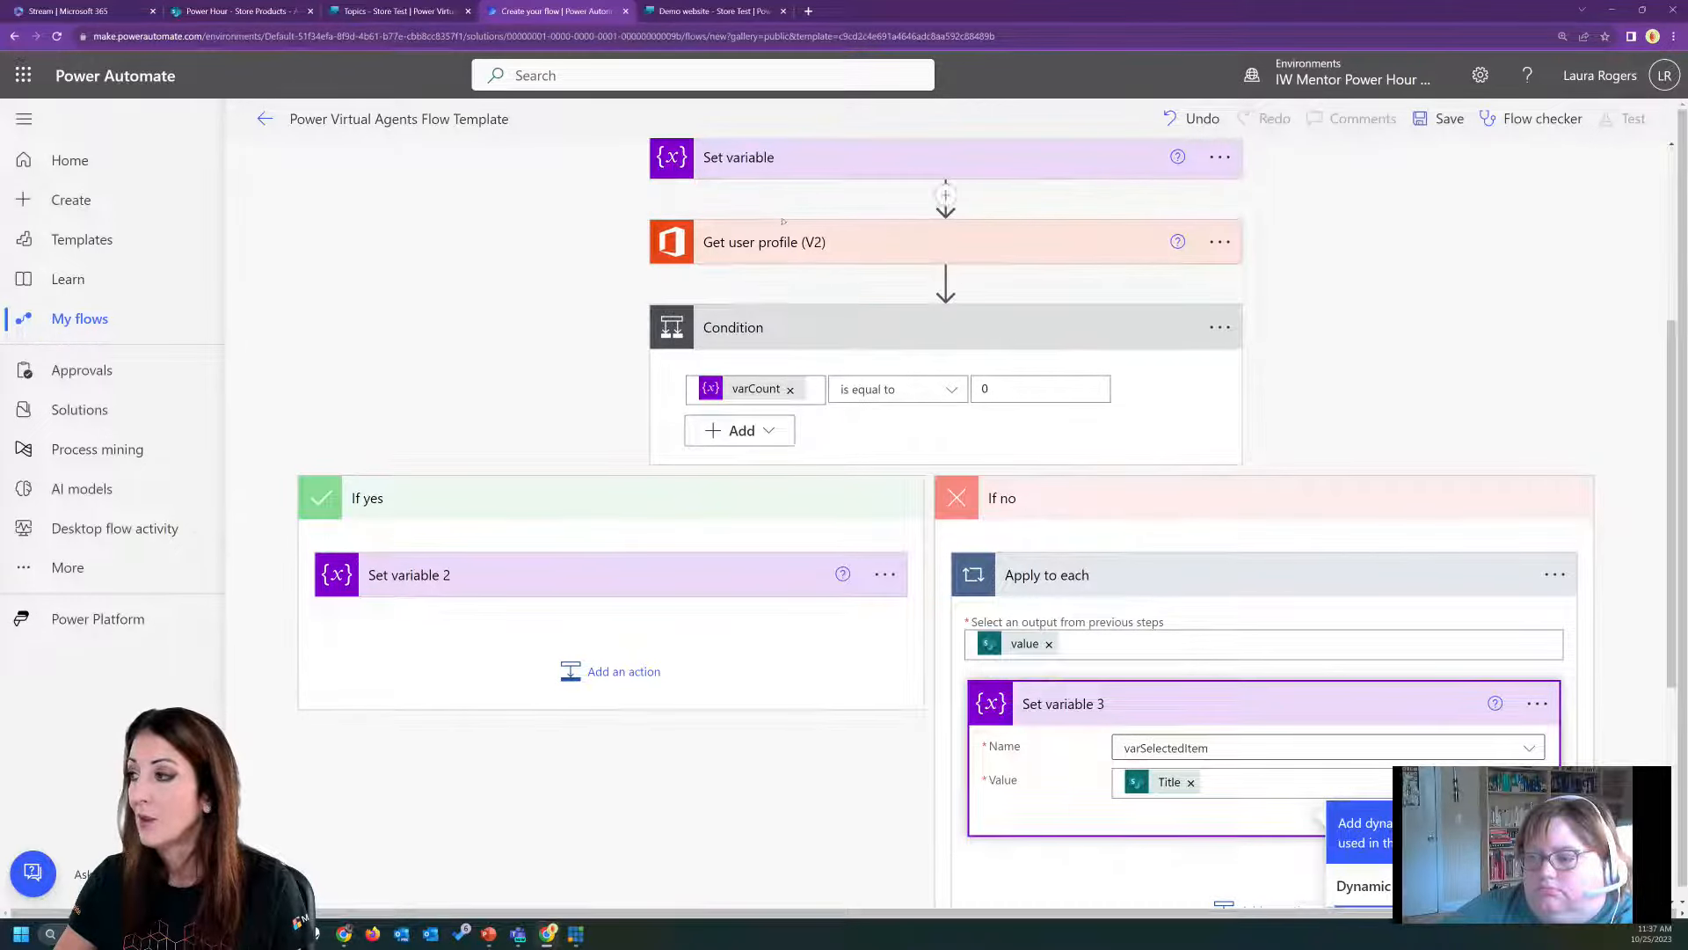
pyautogui.scroll(4, 822, 410)
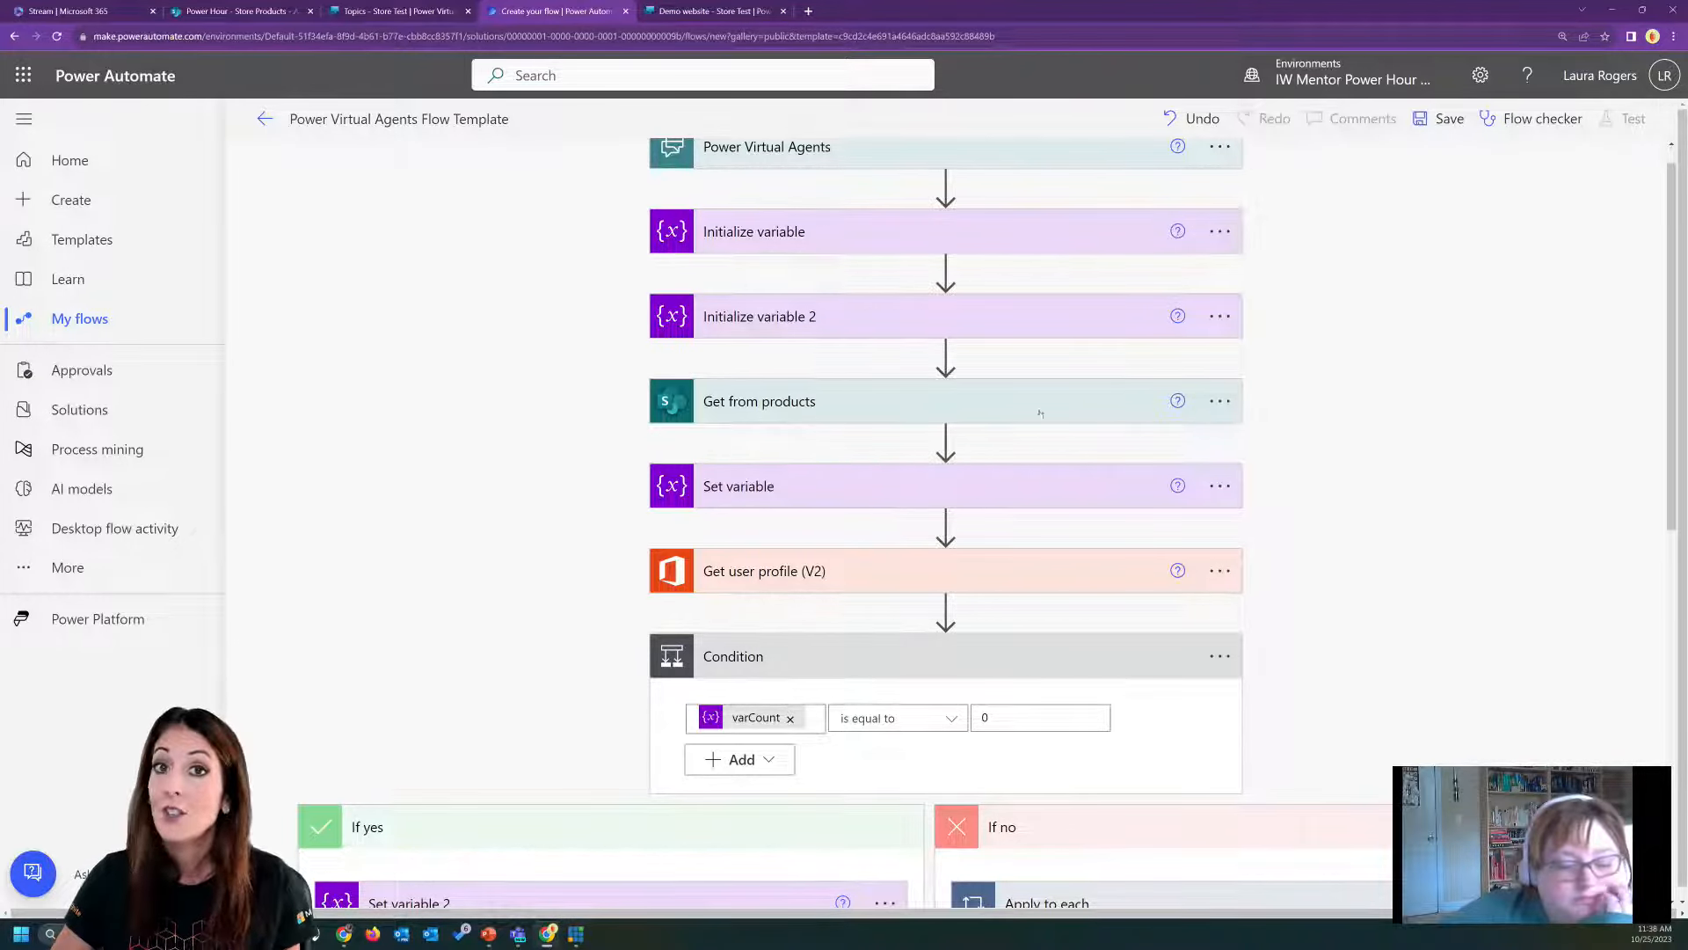
pyautogui.scroll(-5, 1440, 503)
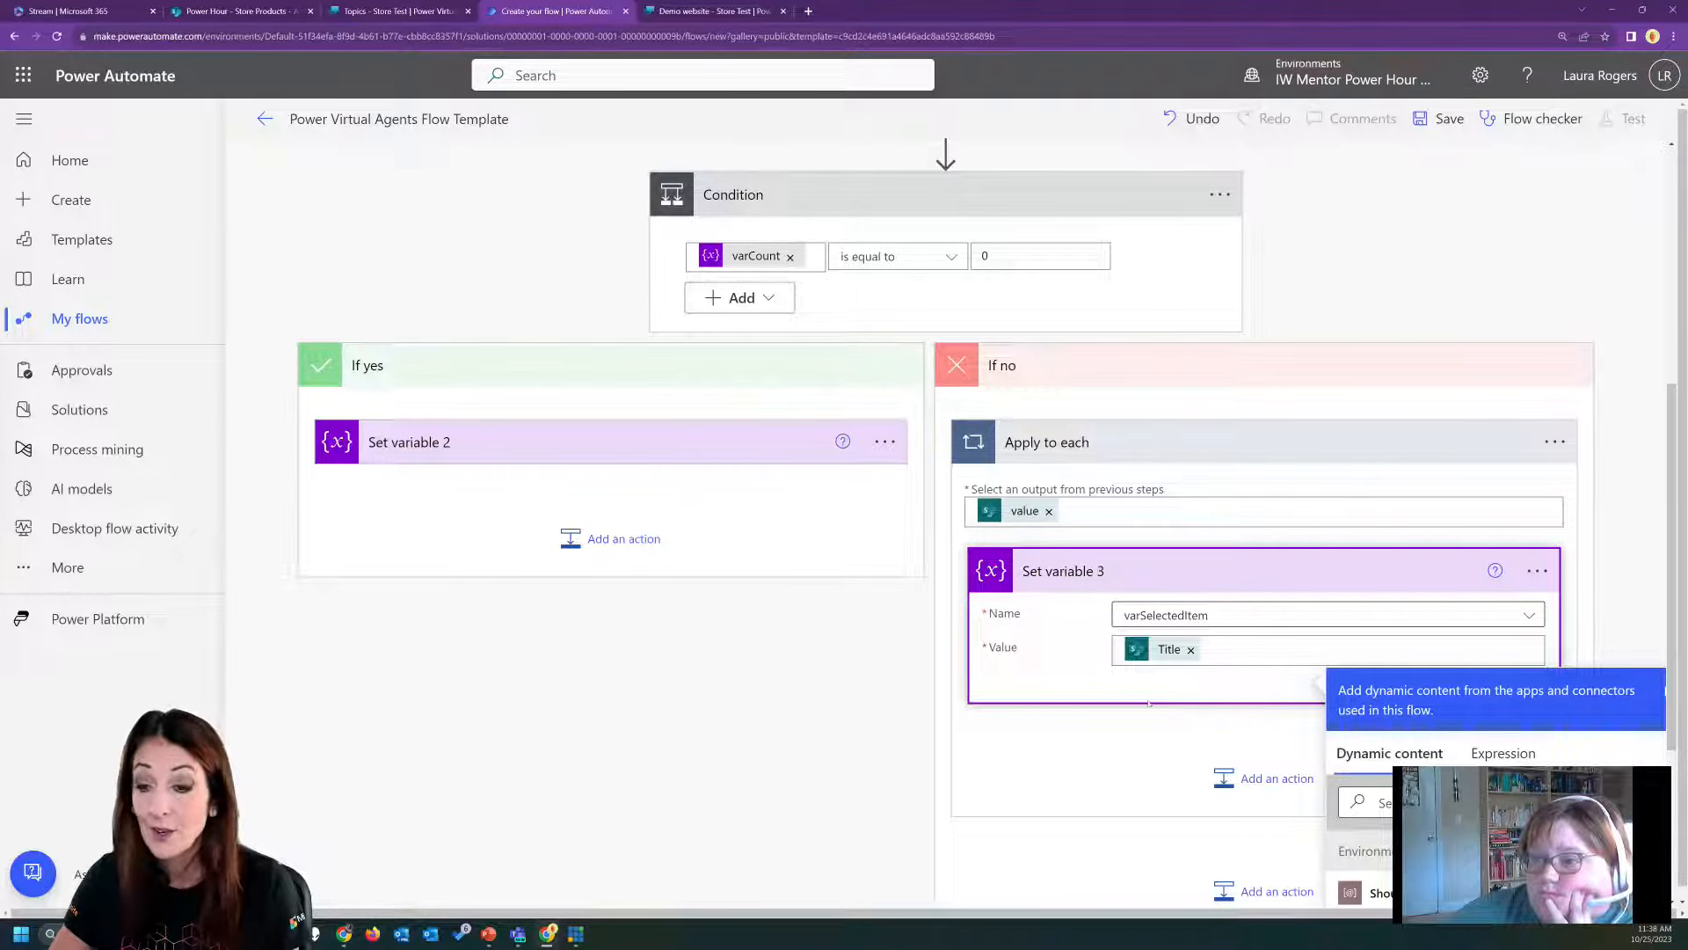
pyautogui.click(1258, 647)
pyautogui.write('costs')
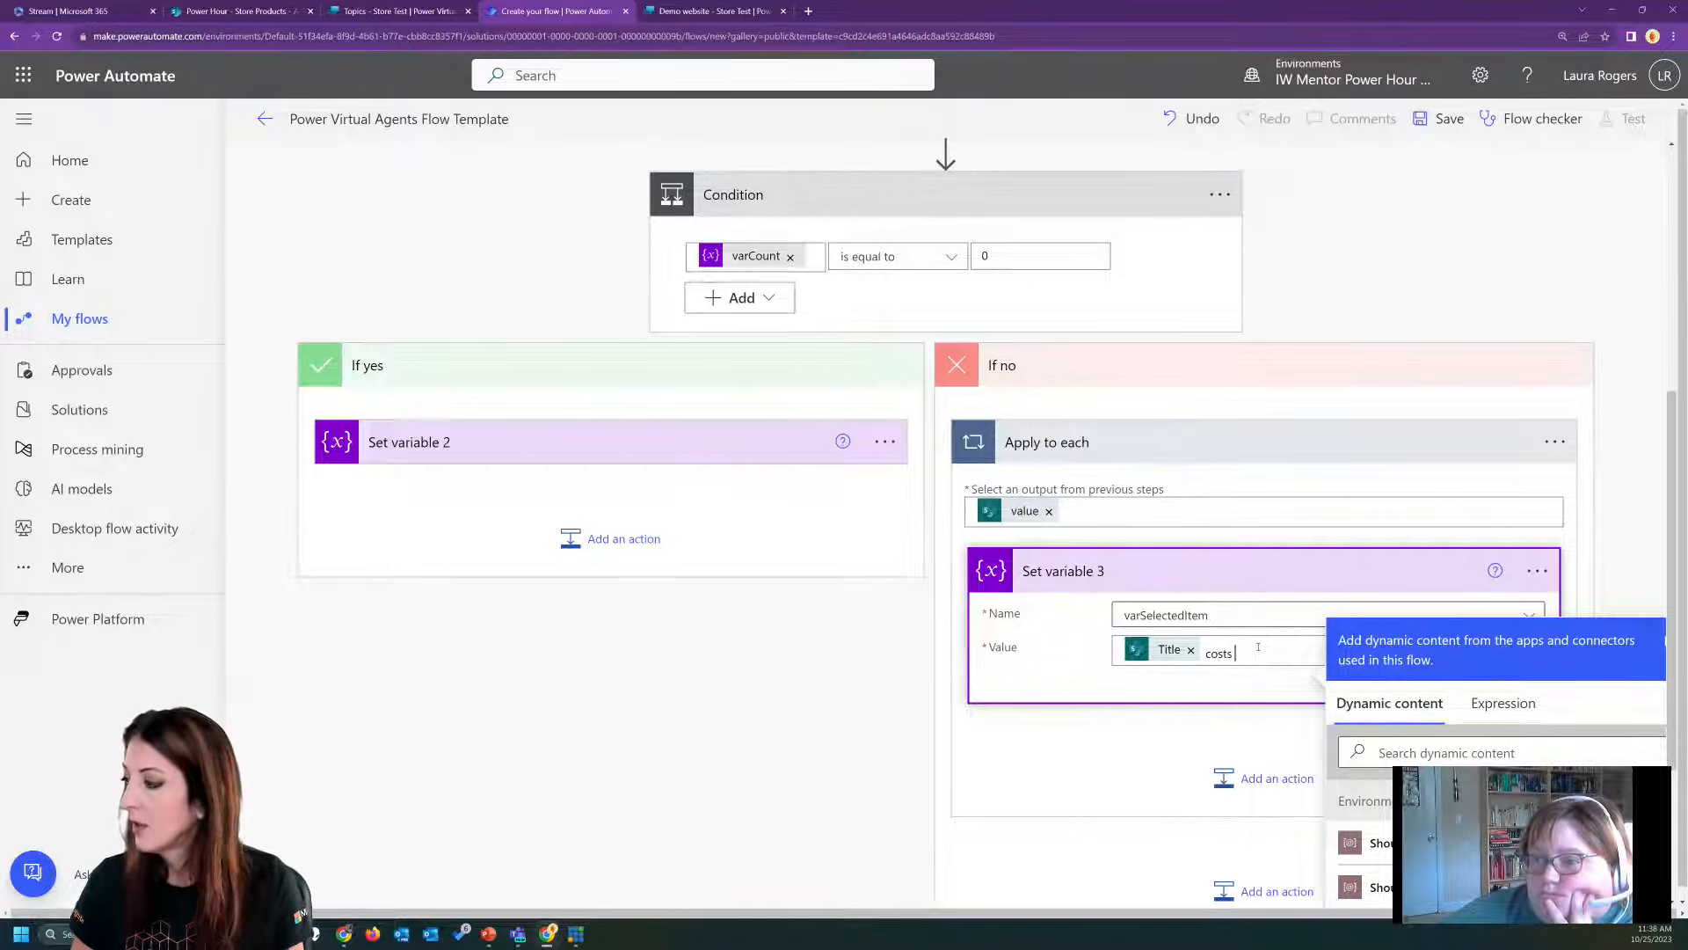
# Insert the Price dynamic value from Get from products after "costs", with a $ sign directly before it.
pyautogui.scroll(-5, 1672, 667)
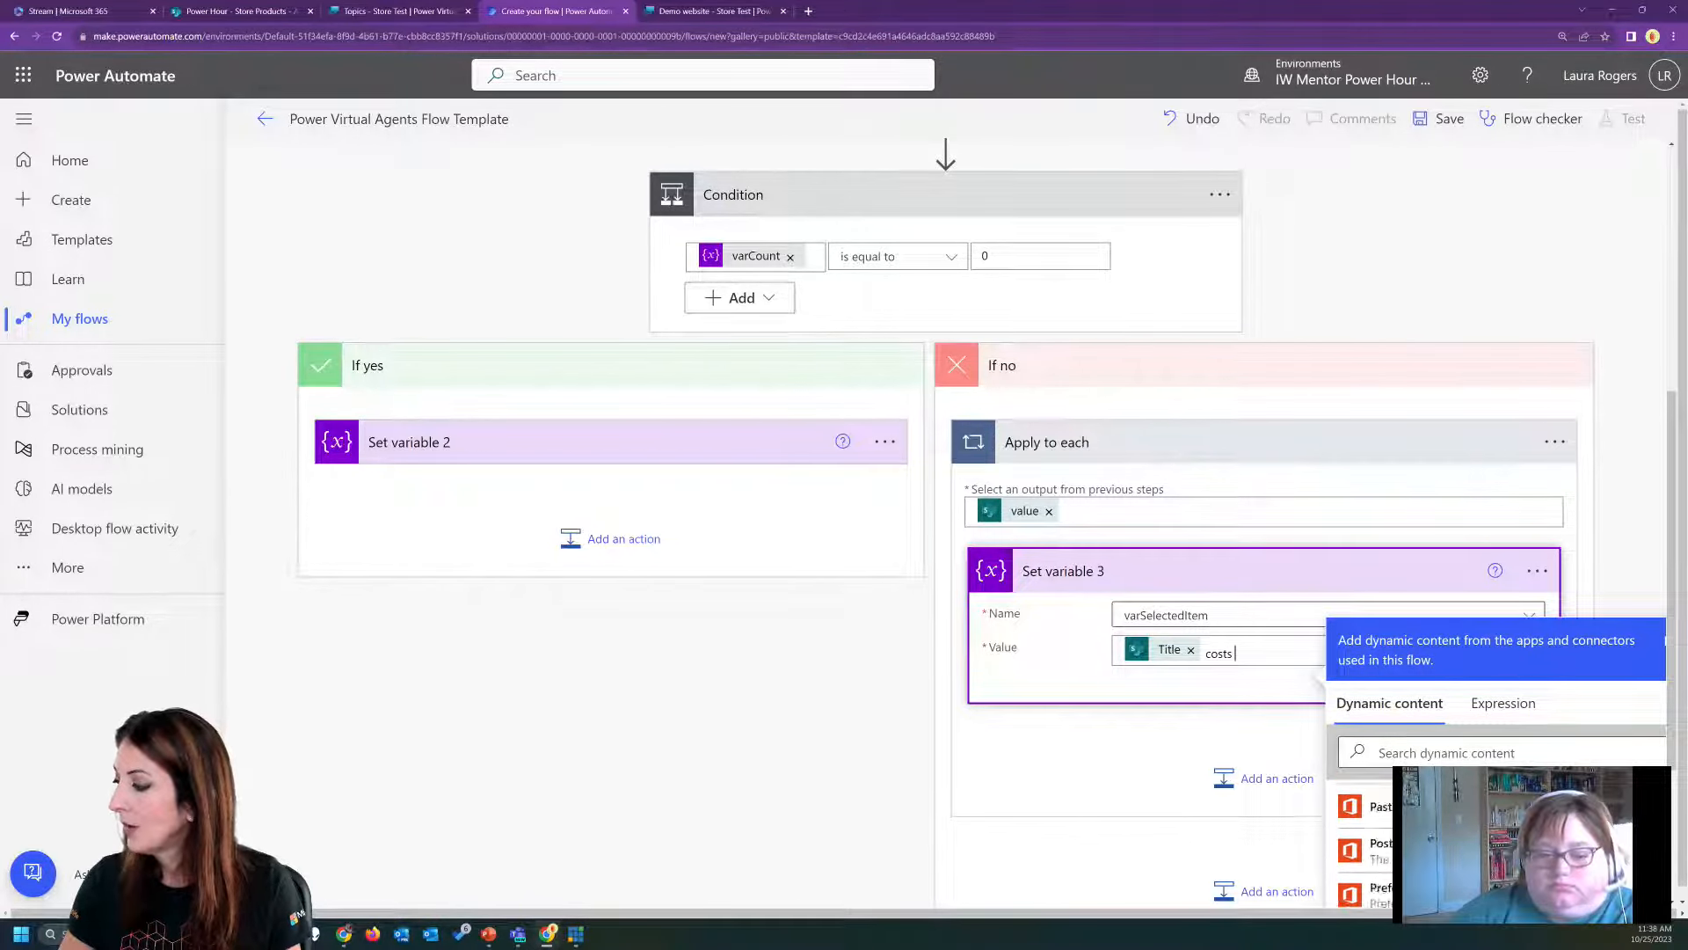
pyautogui.scroll(-3, 1672, 666)
pyautogui.scroll(-2, 1545, 746)
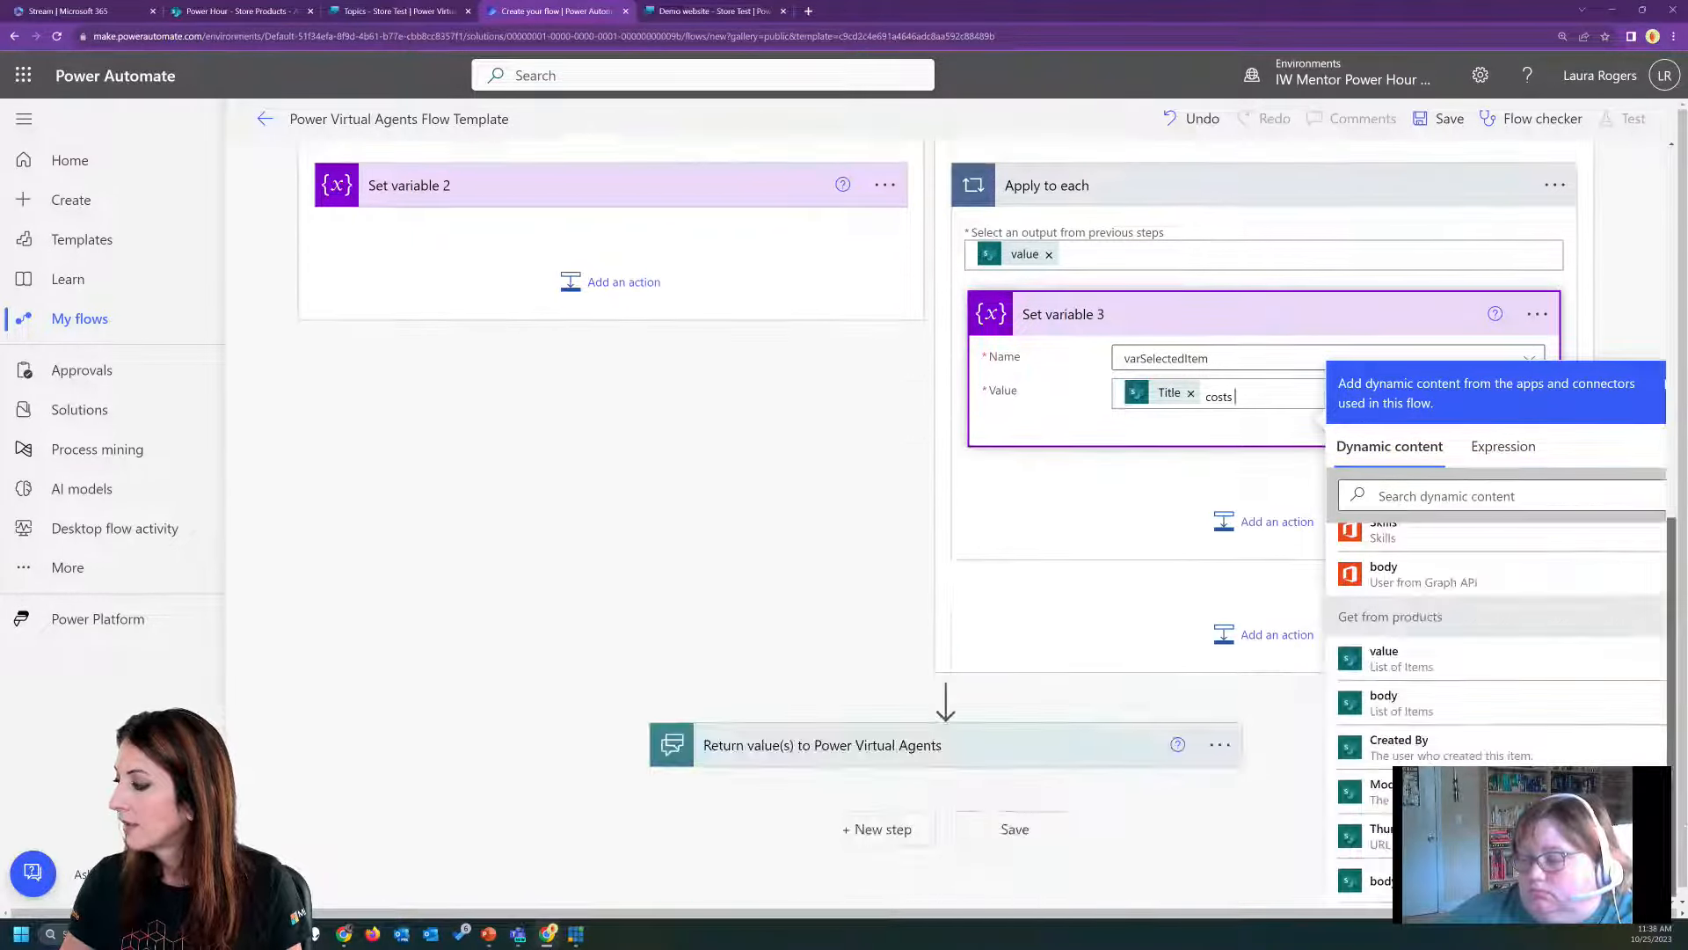
pyautogui.scroll(-4, 1545, 747)
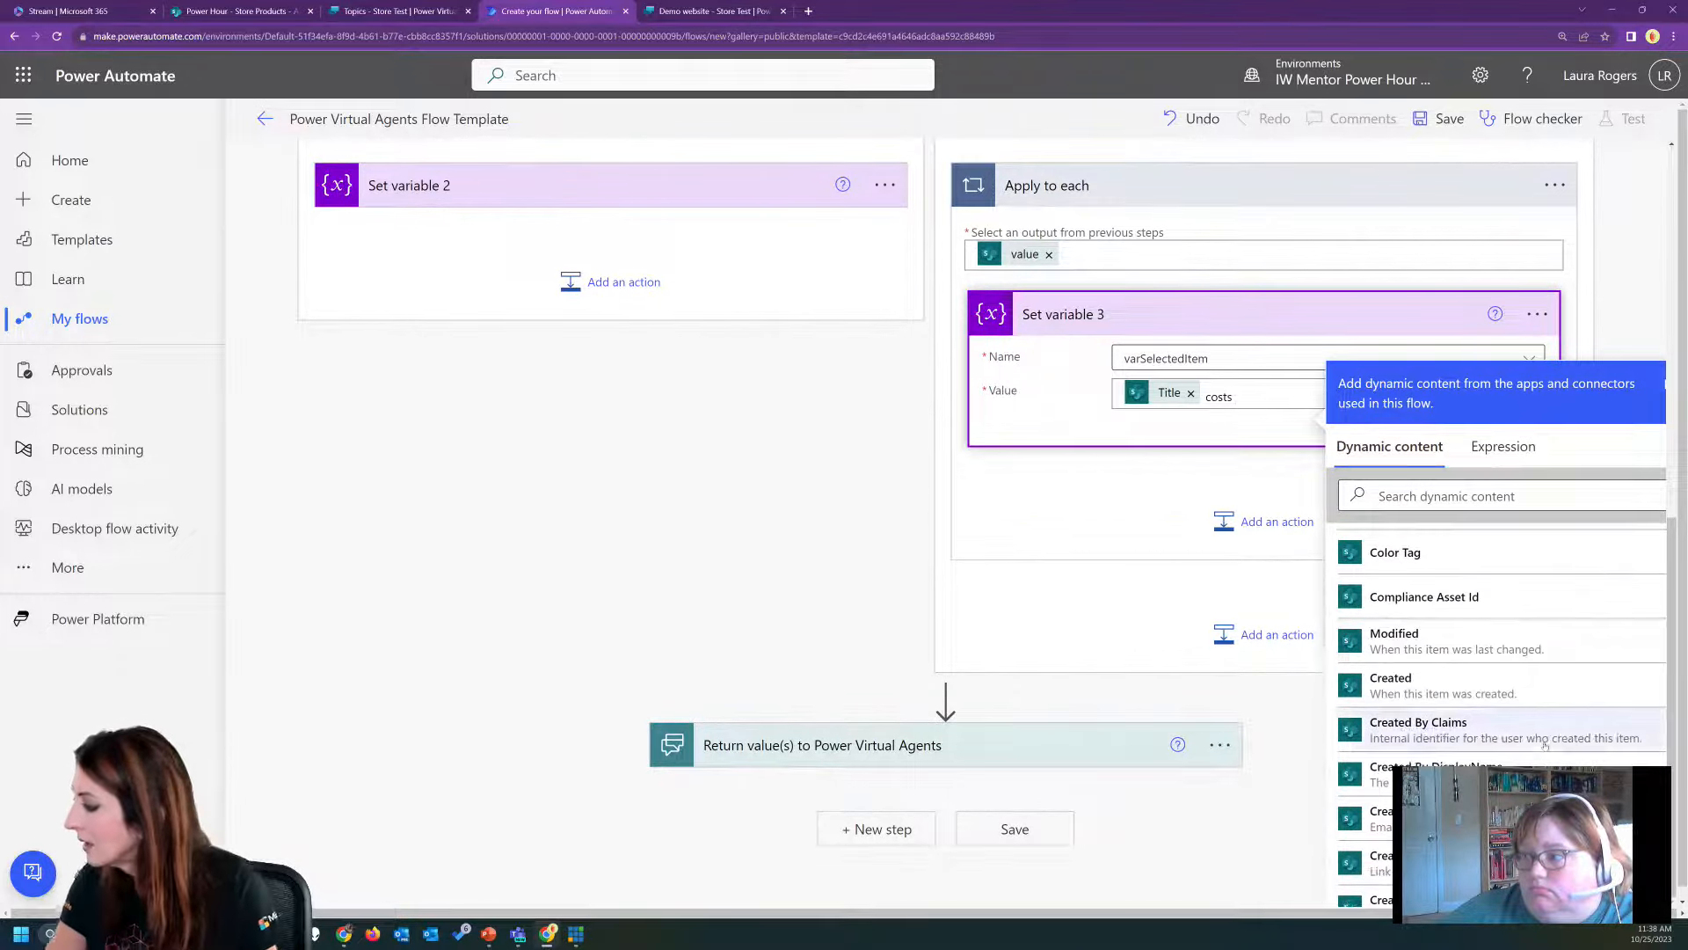
pyautogui.click(1511, 495)
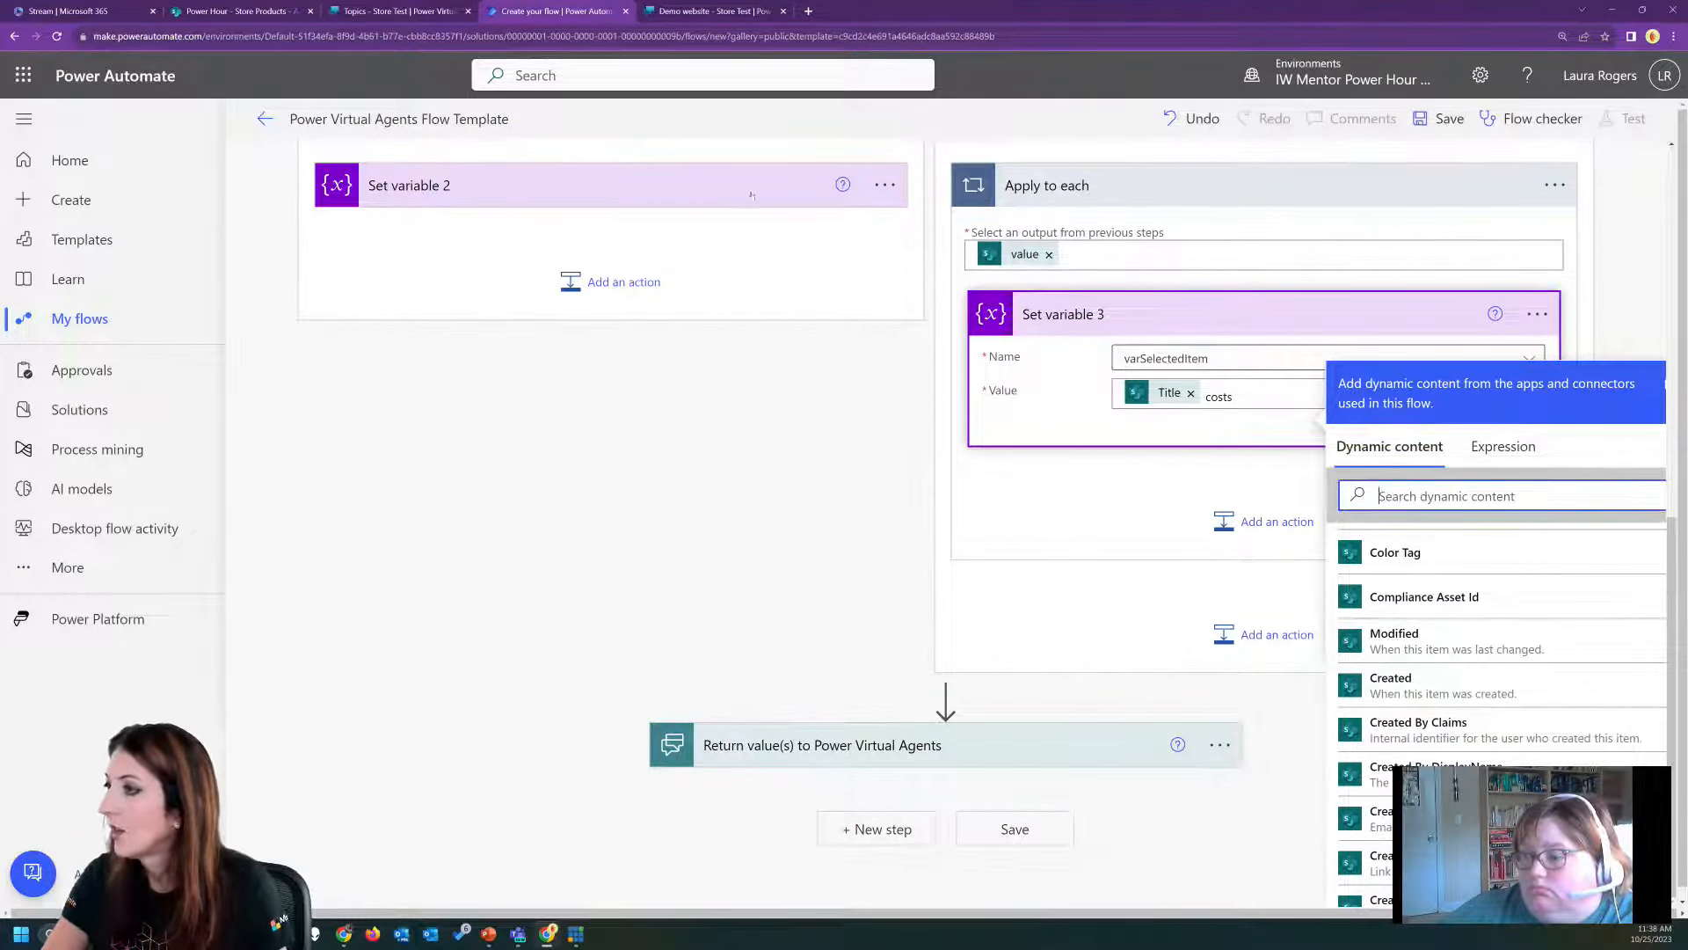
pyautogui.click(265, 11)
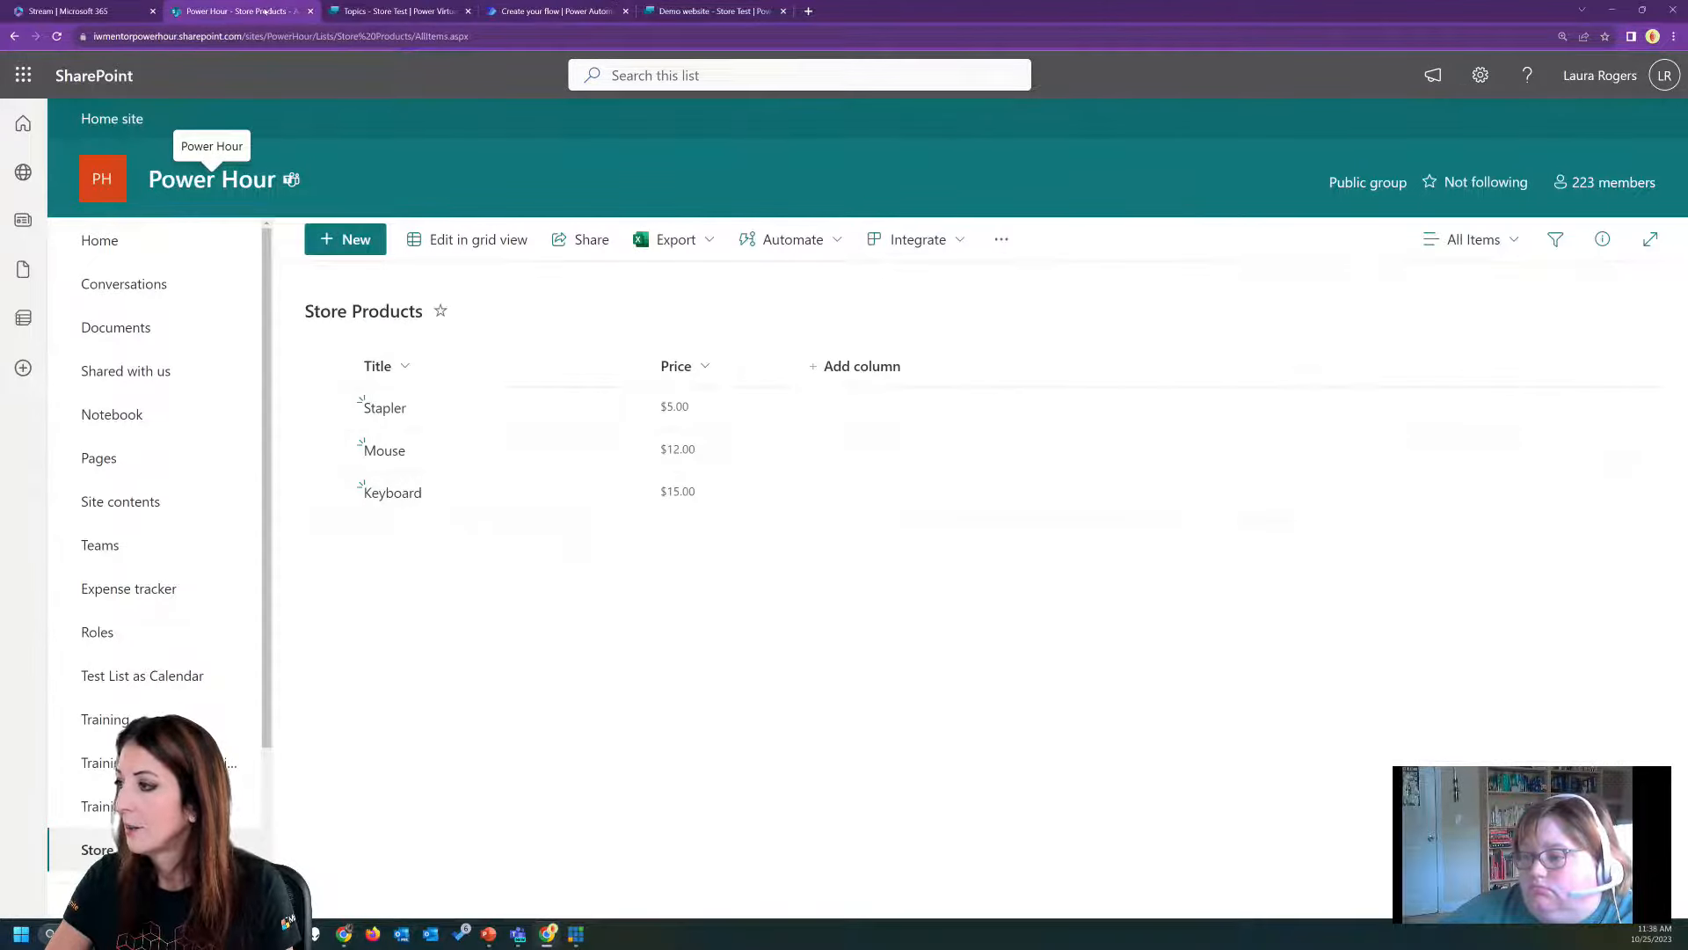
pyautogui.click(554, 11)
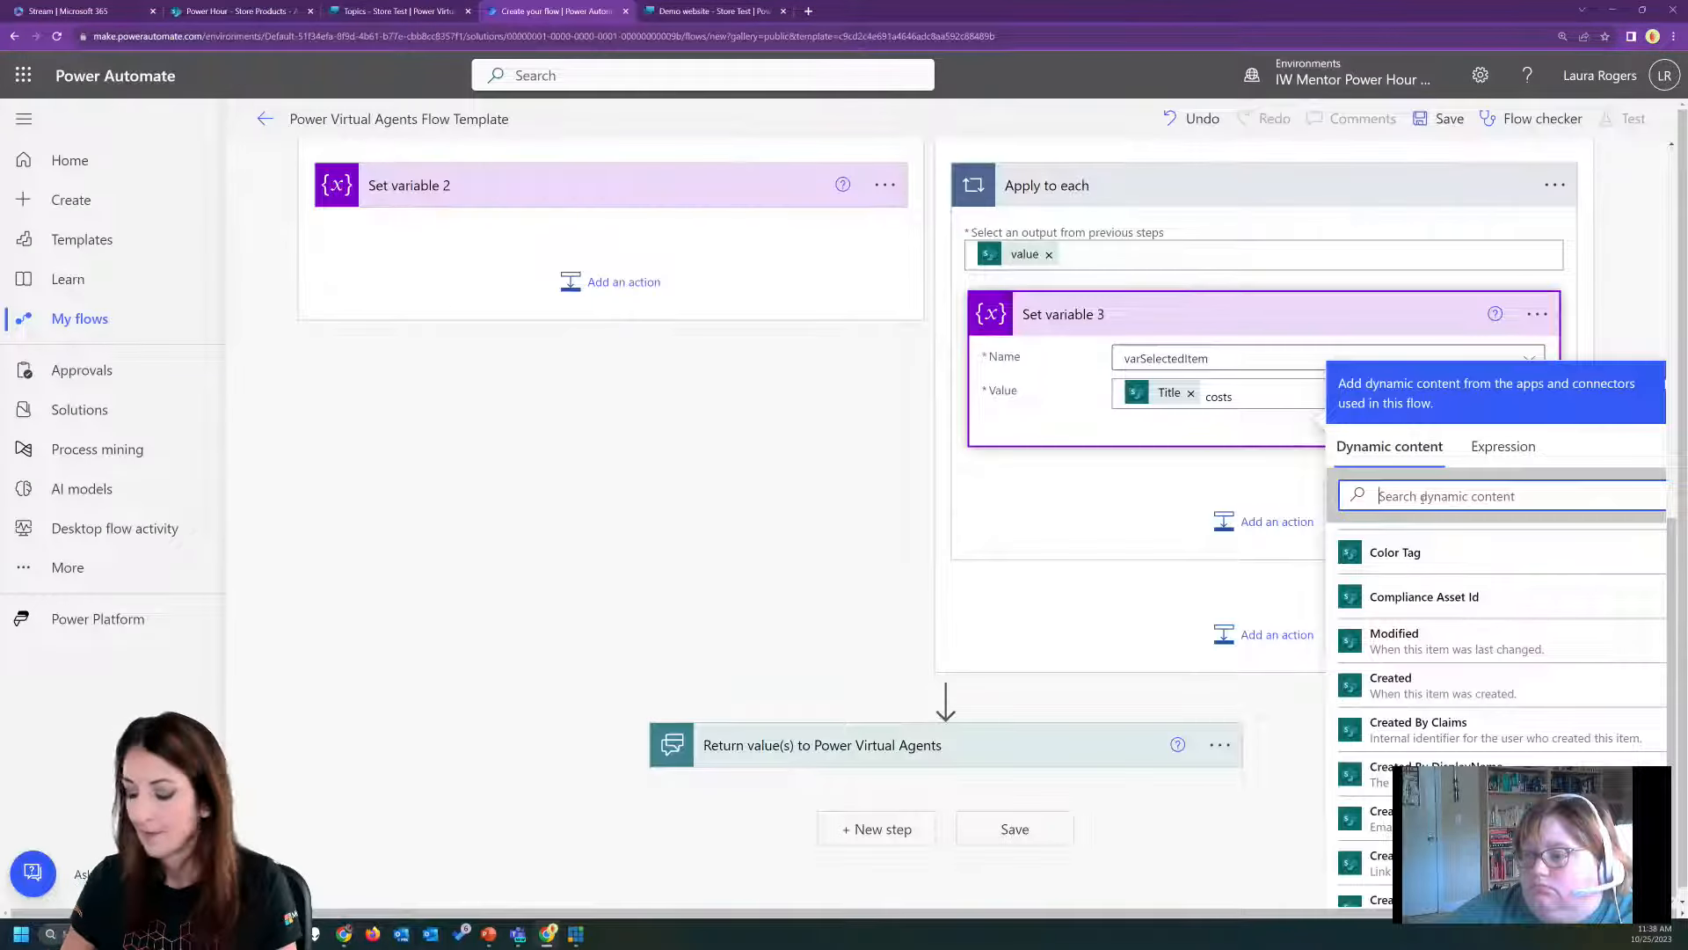
pyautogui.write('pri')
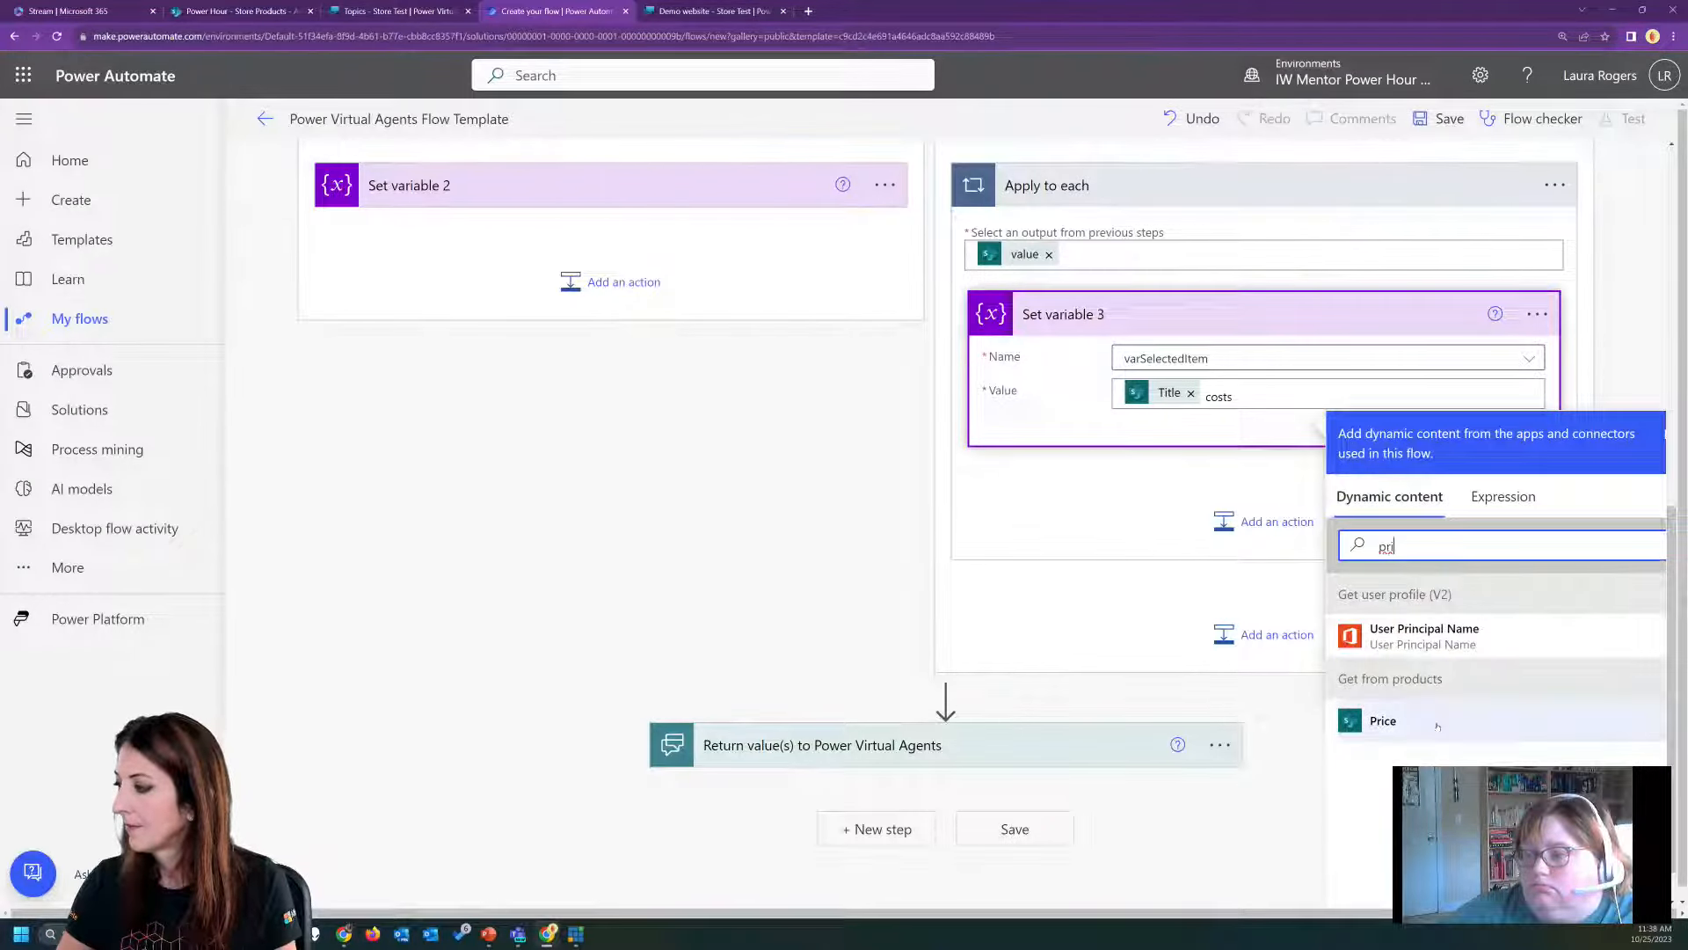
pyautogui.click(1438, 726)
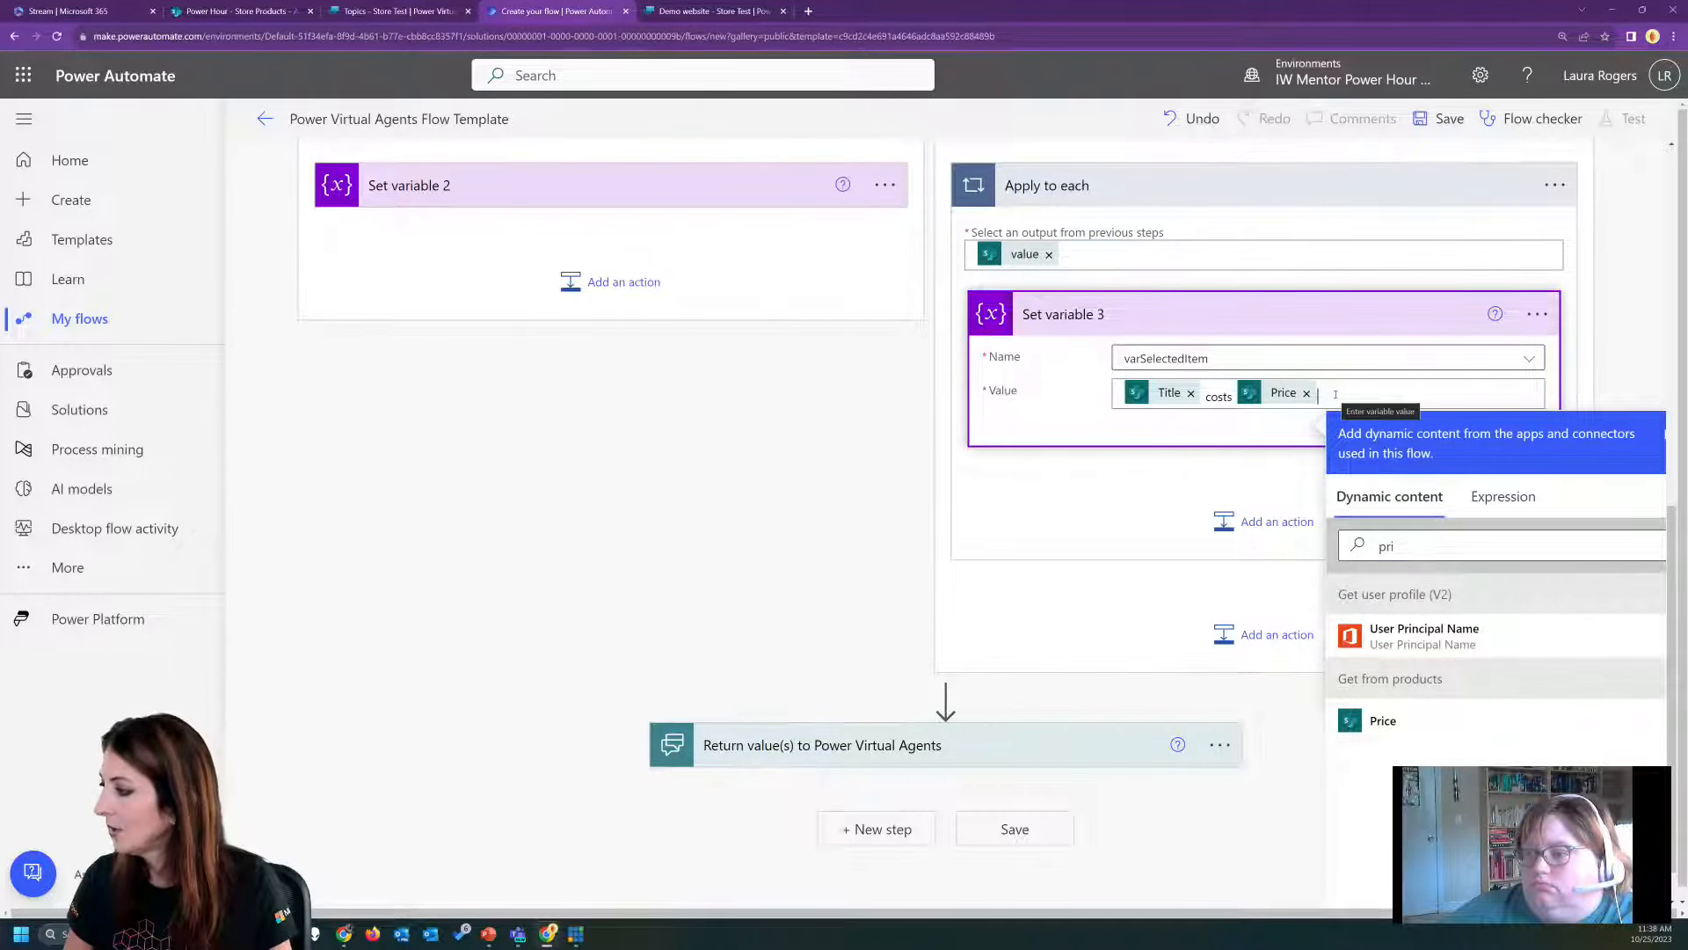
pyautogui.write('$ Price ')
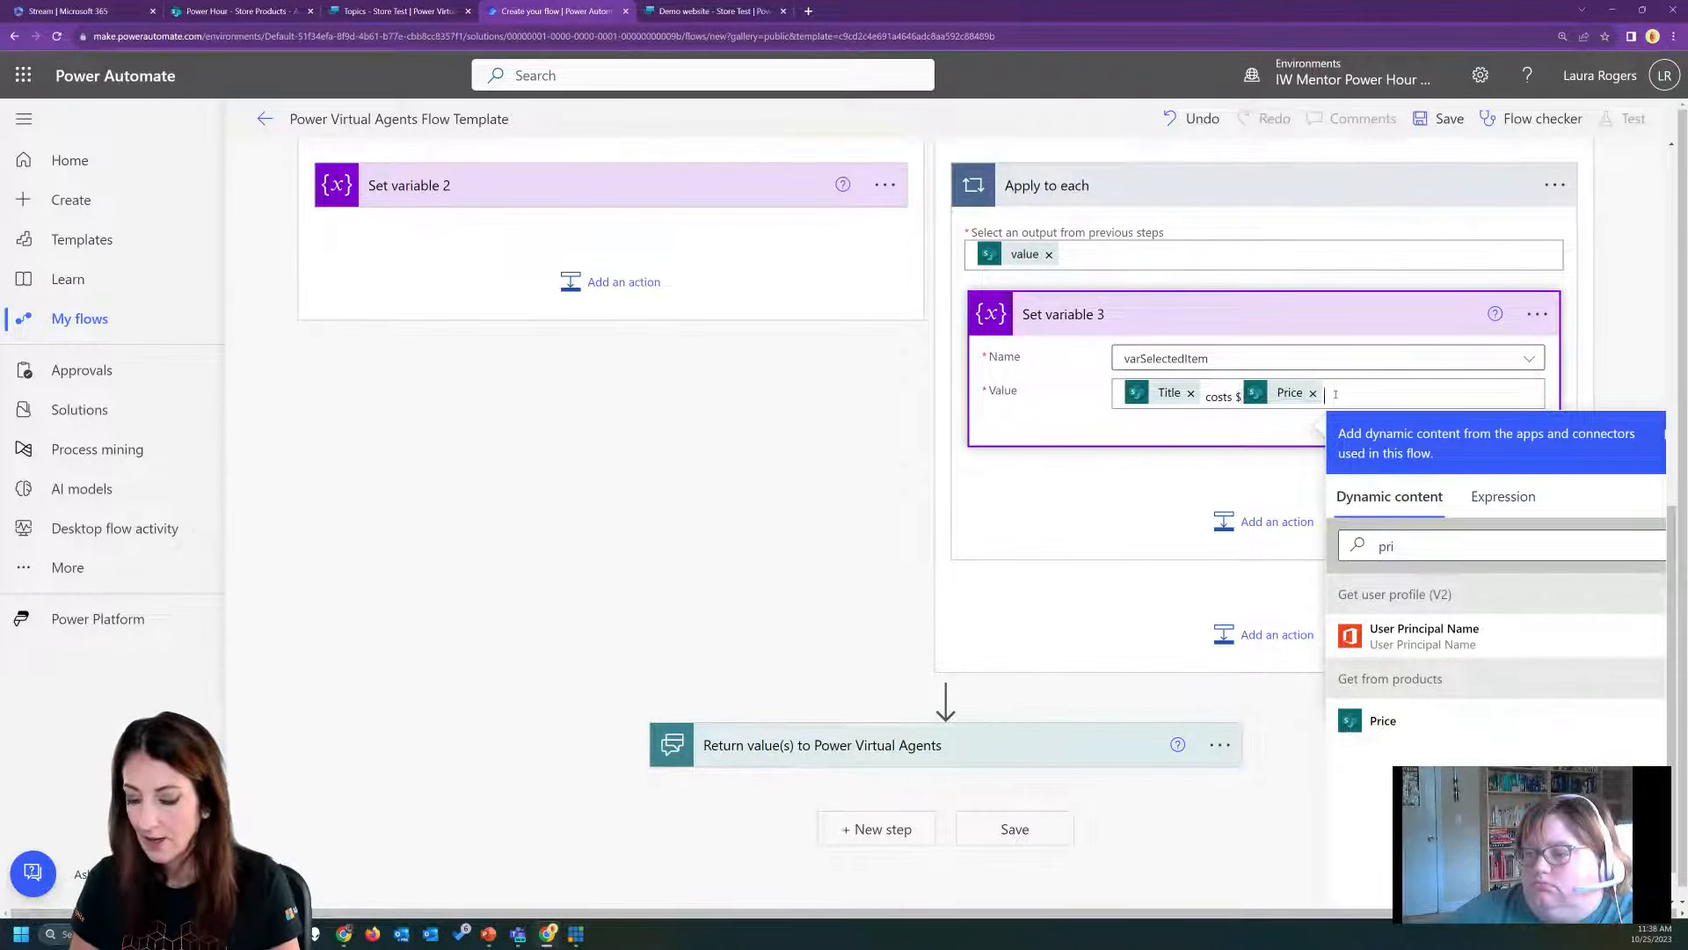
pyautogui.write('a')
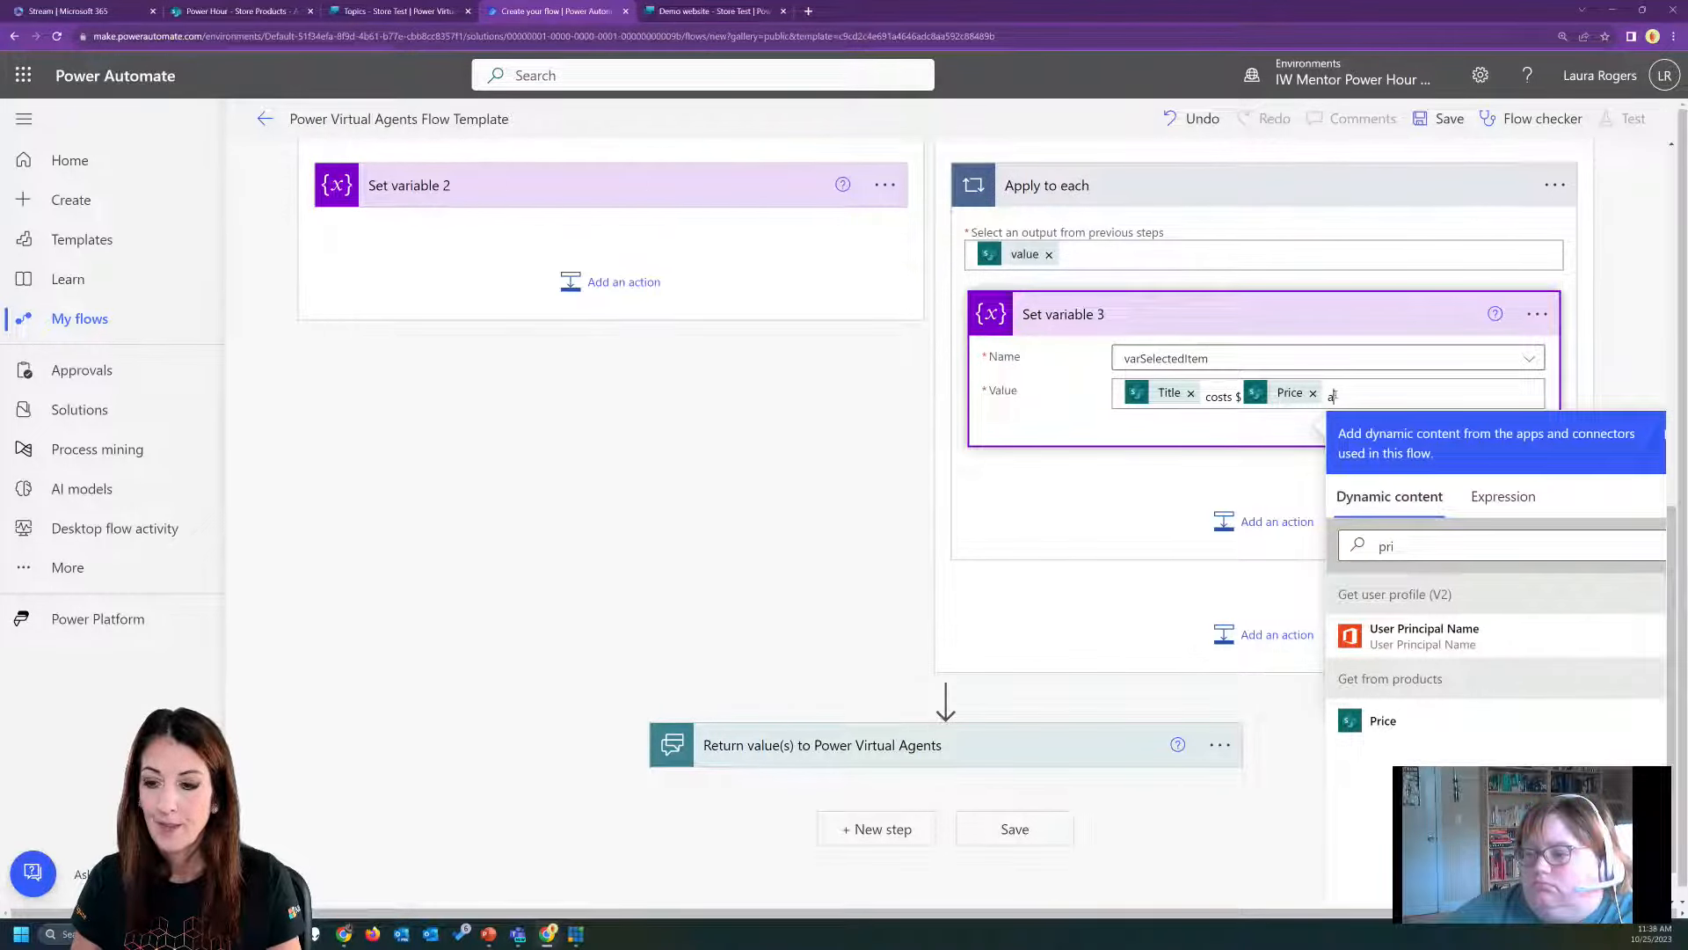
pyautogui.write('nd will now ')
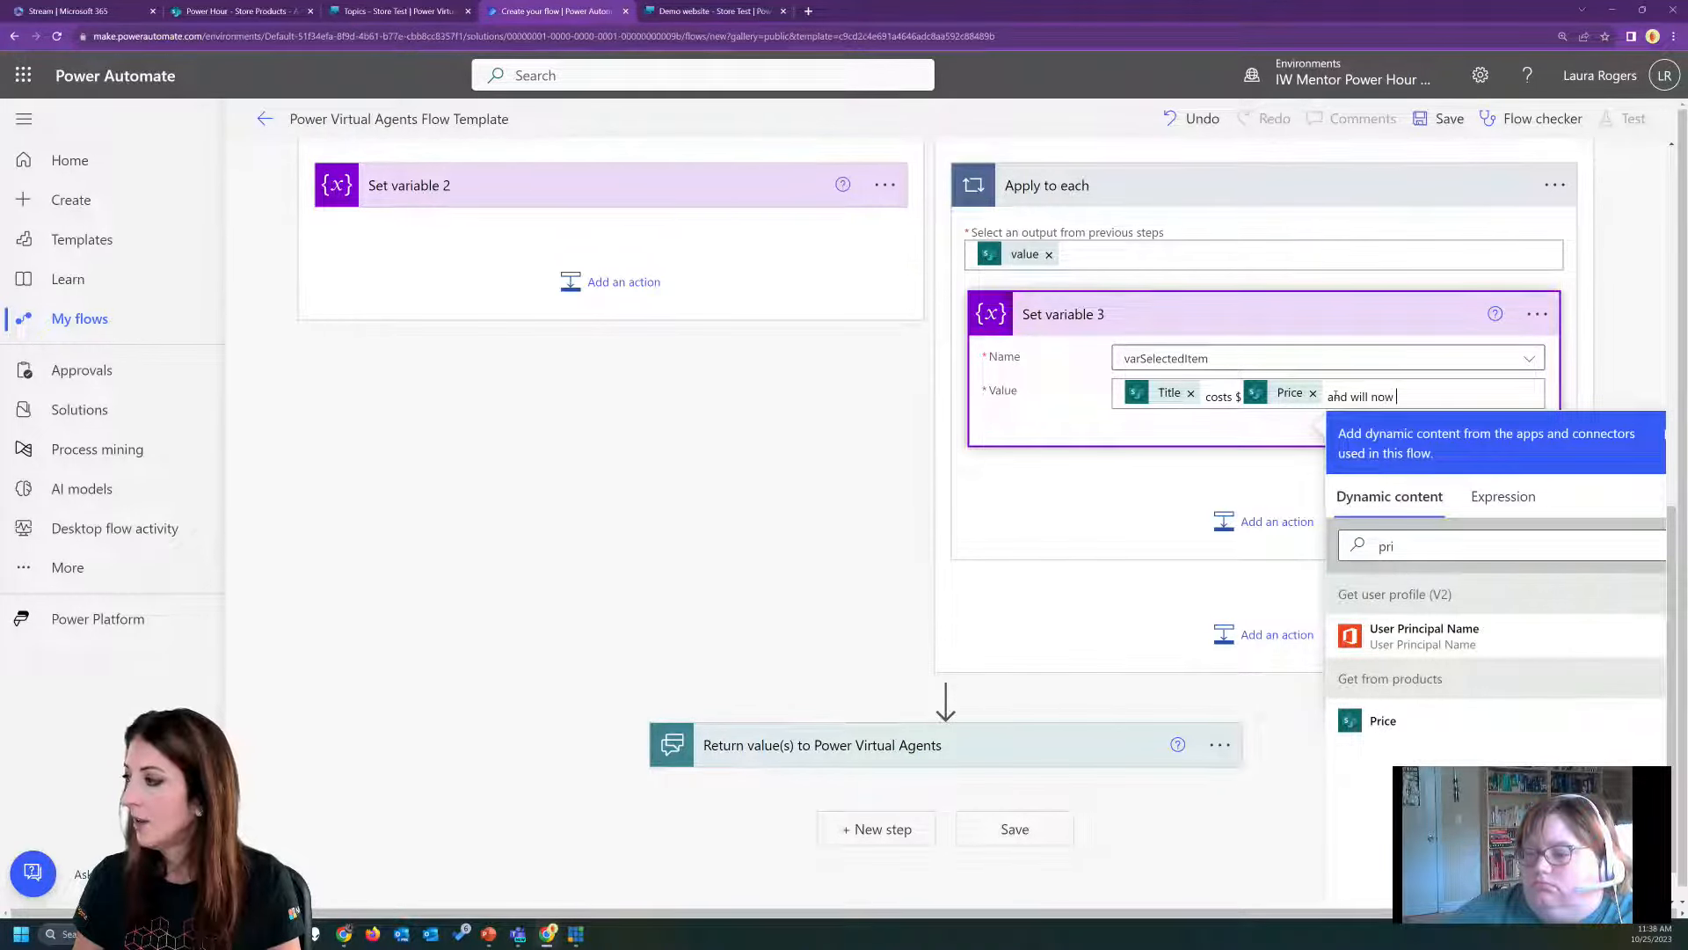
pyautogui.write('be ordered for you,')
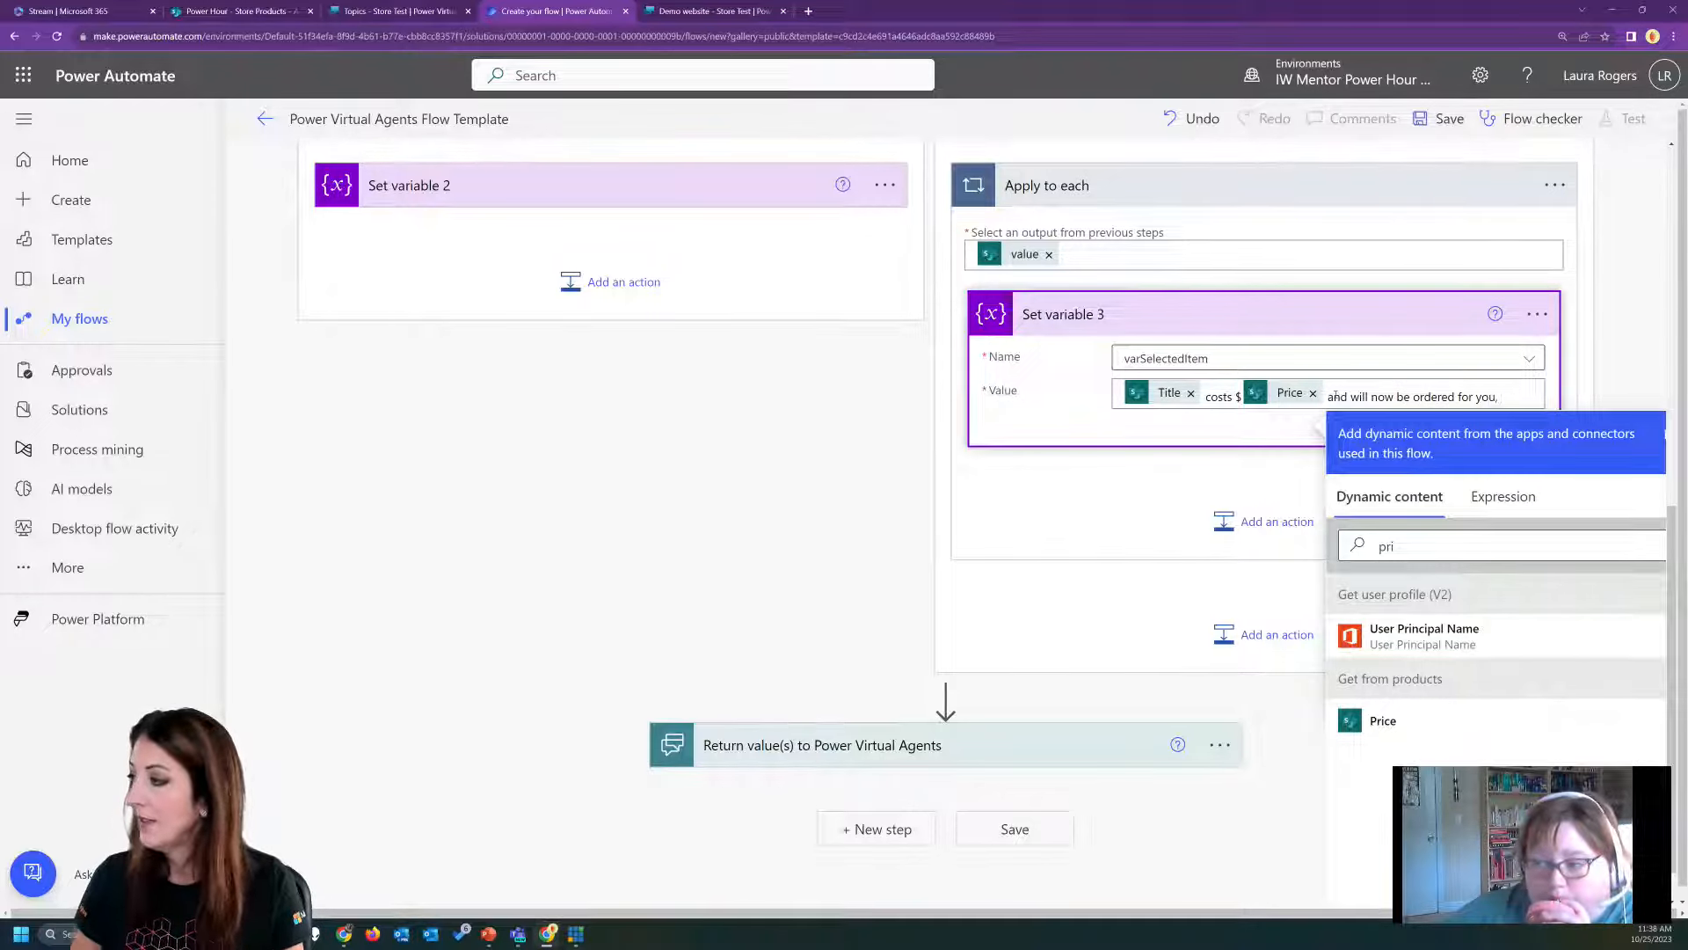
# Append "and will now be ordered for you," after Price, followed by the Display Name dynamic value from Get user profile (V2).
pyautogui.doubleClick(1437, 537)
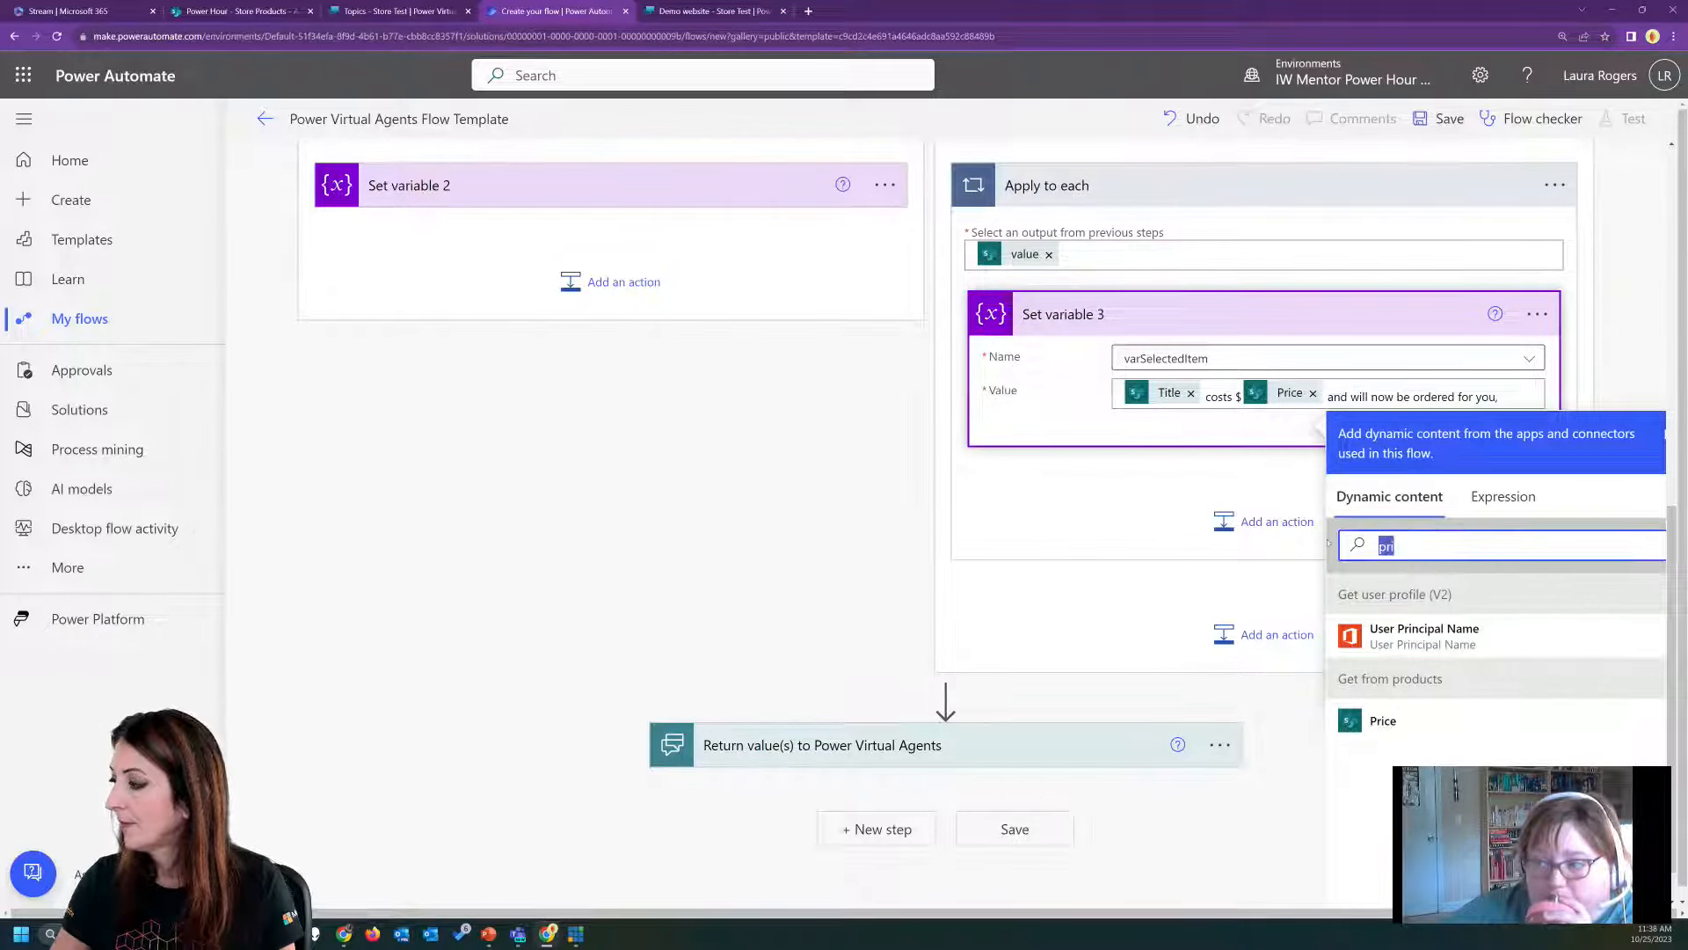
pyautogui.write('dis')
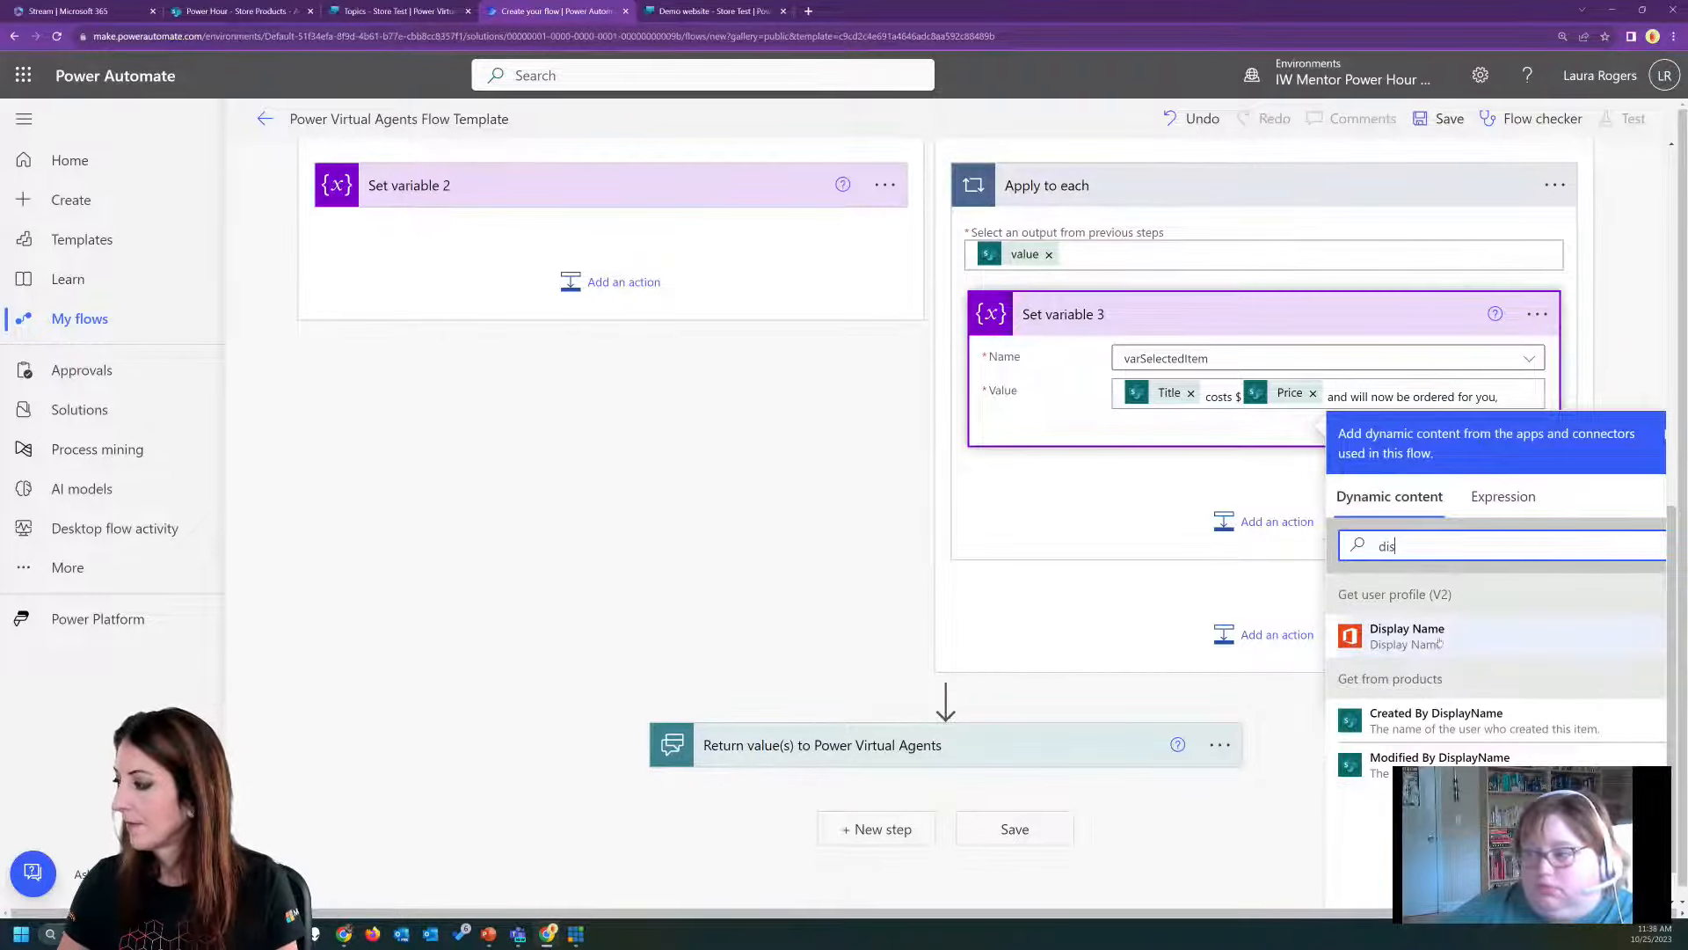
pyautogui.click(1407, 634)
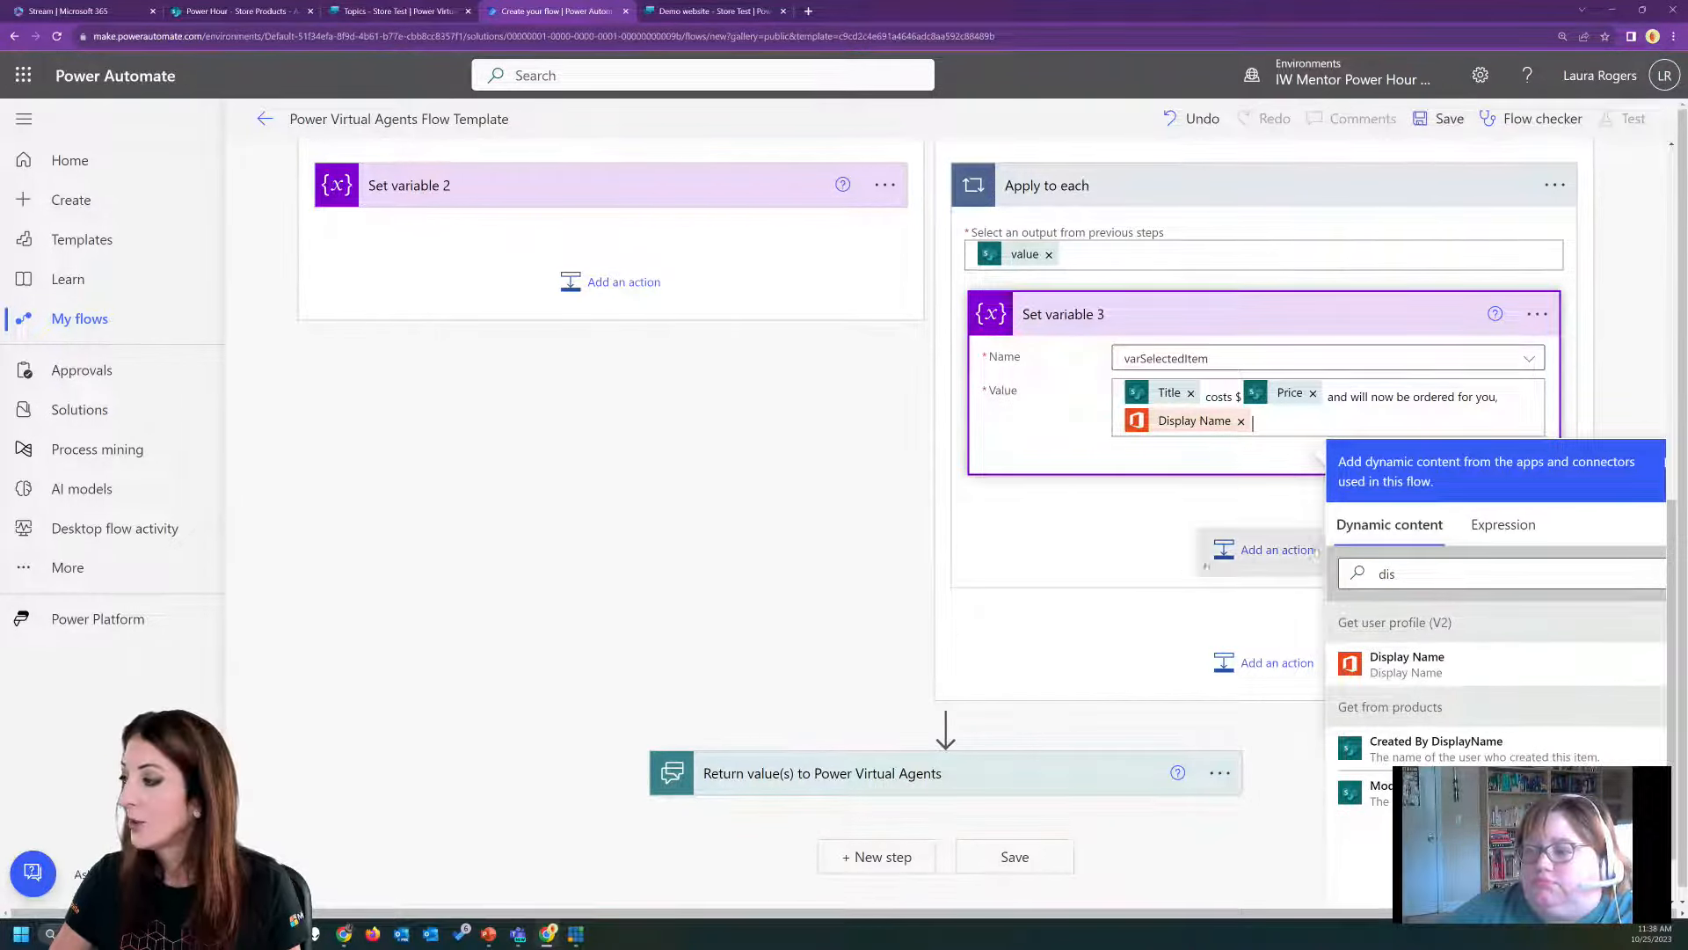
# Add a SharePoint Create item action after Set variable 3 inside the Apply to each loop.
pyautogui.click(1253, 552)
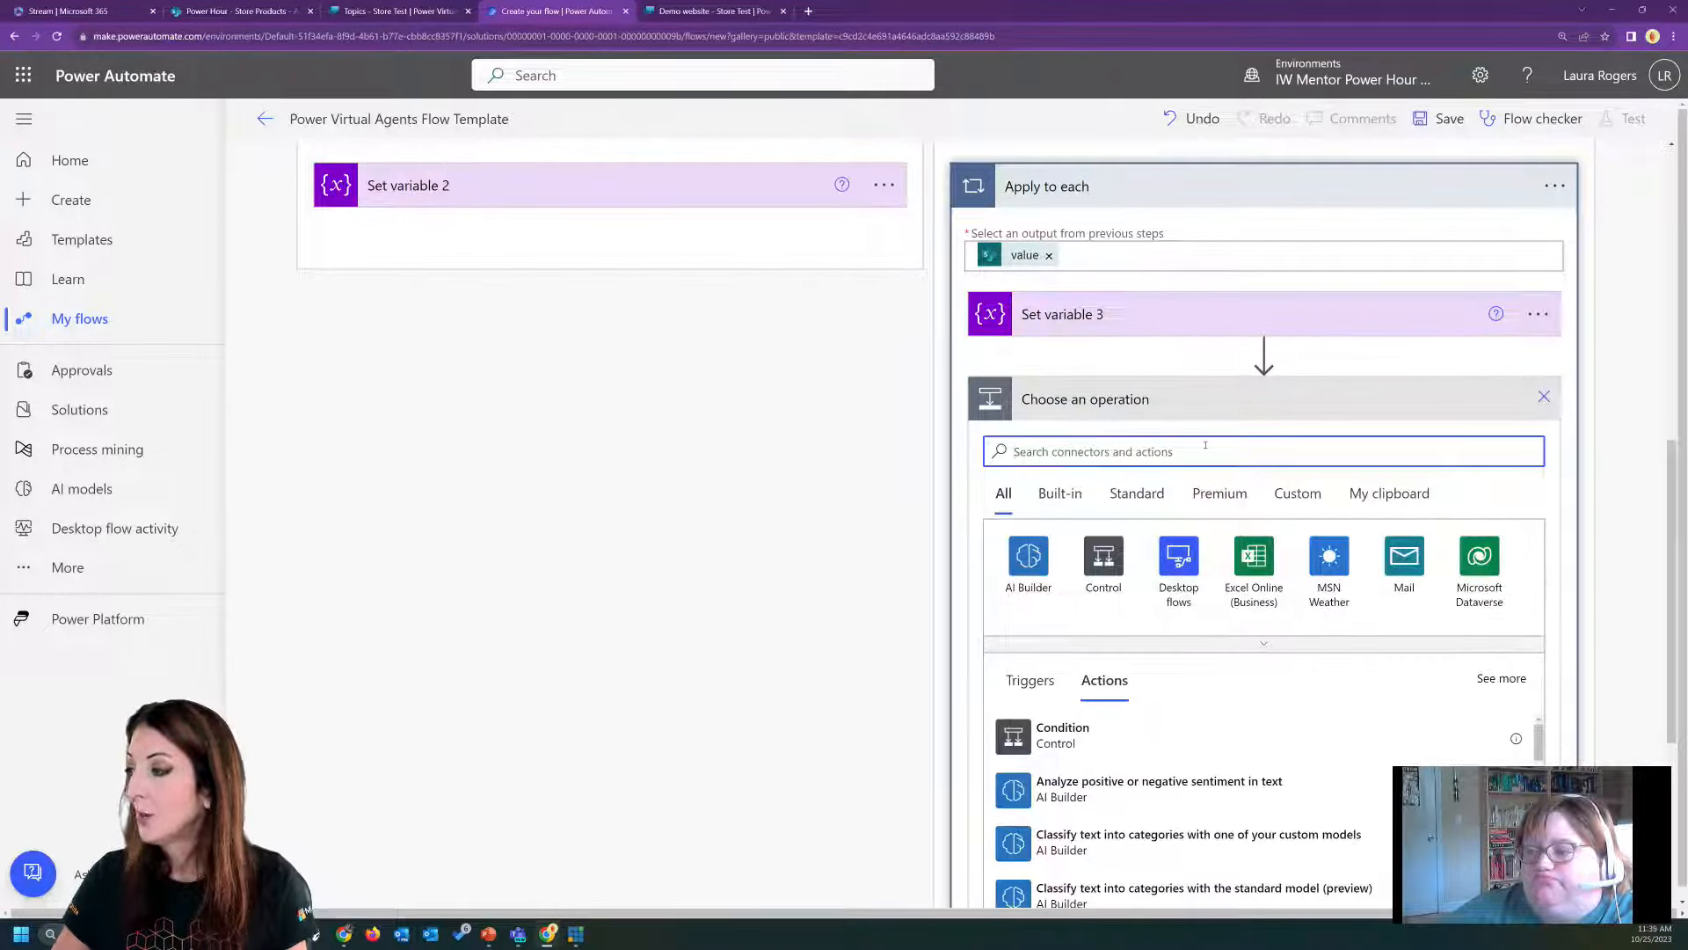
pyautogui.write('sharepoin')
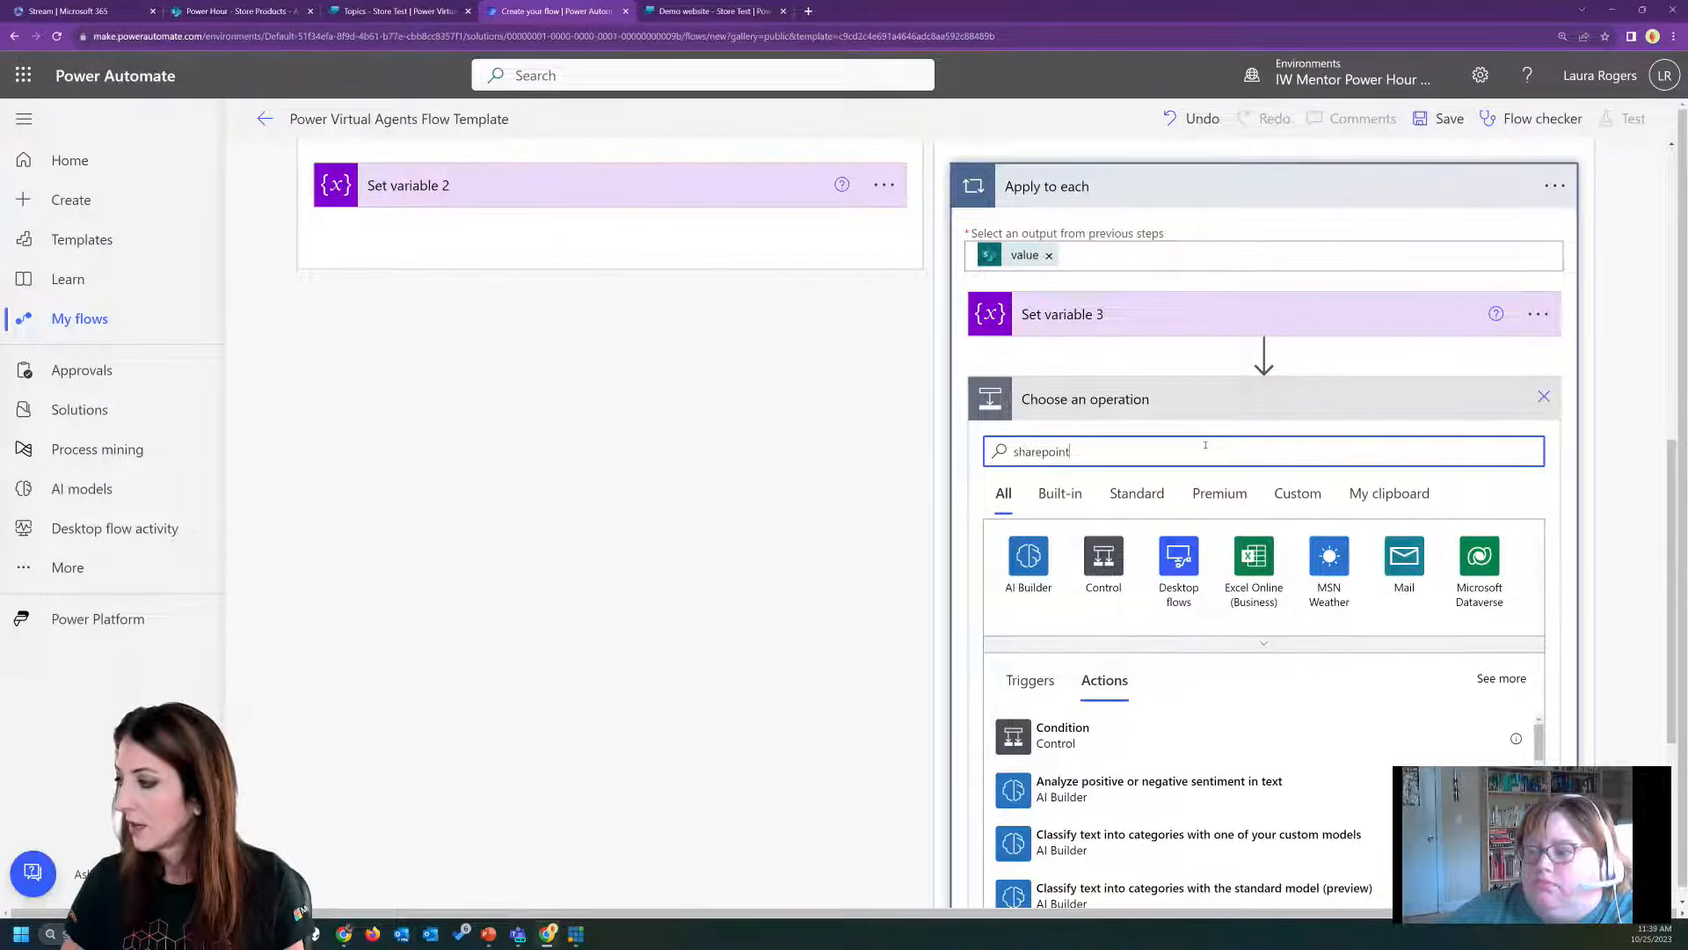
pyautogui.write('t')
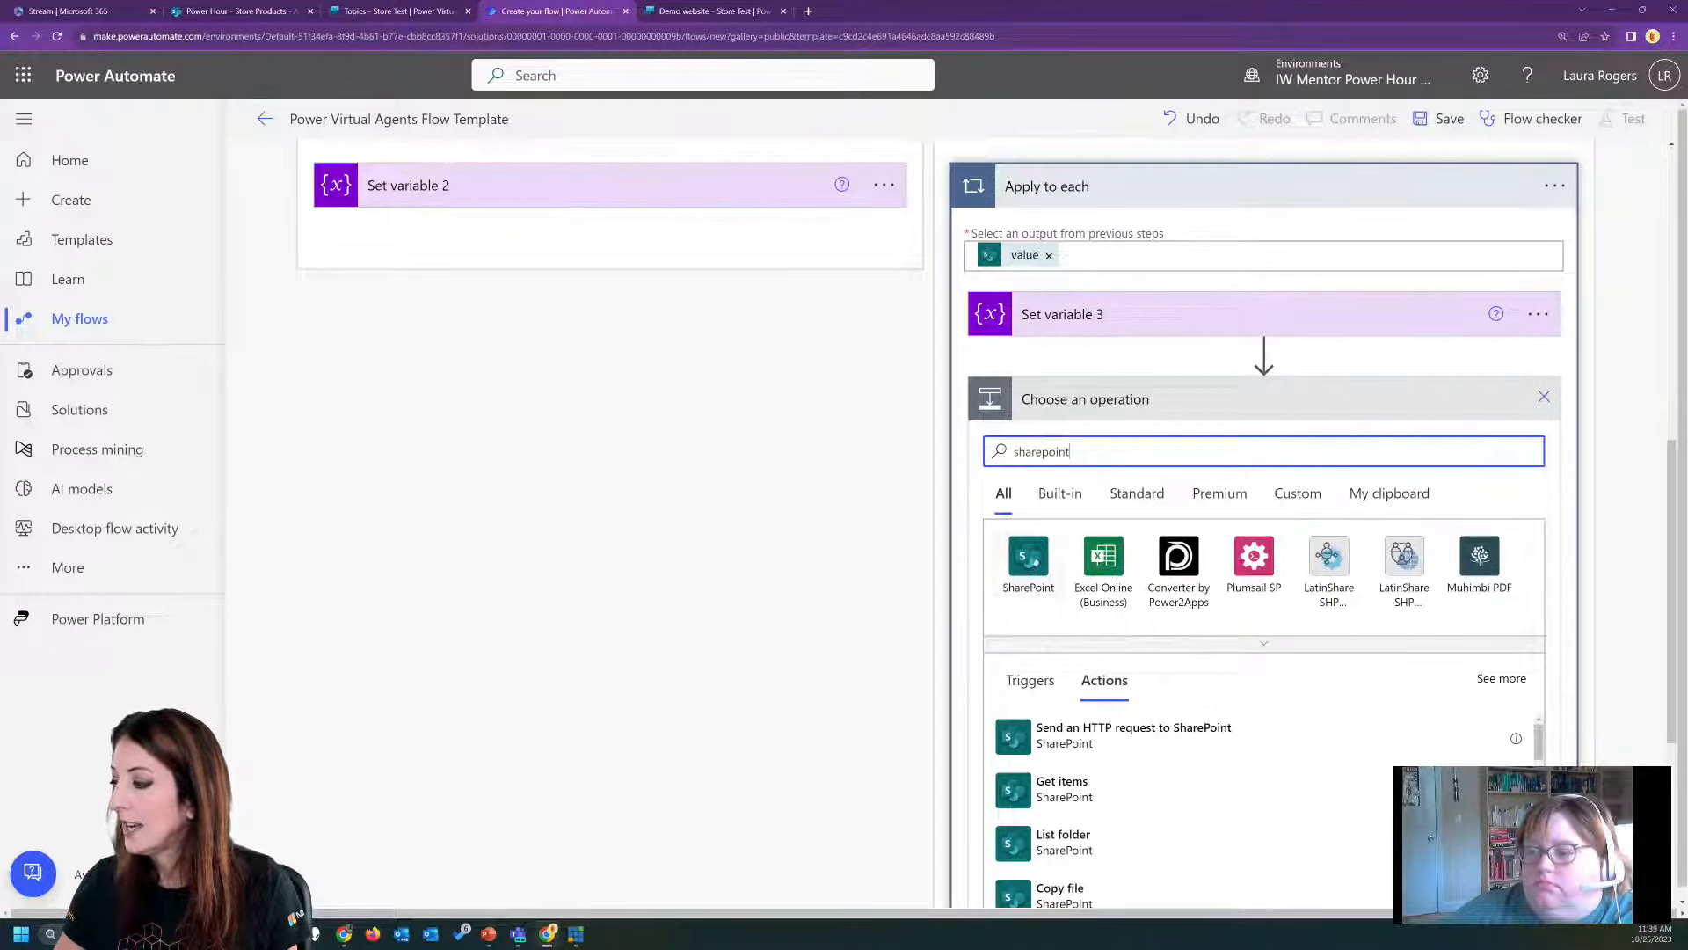
pyautogui.click(1030, 563)
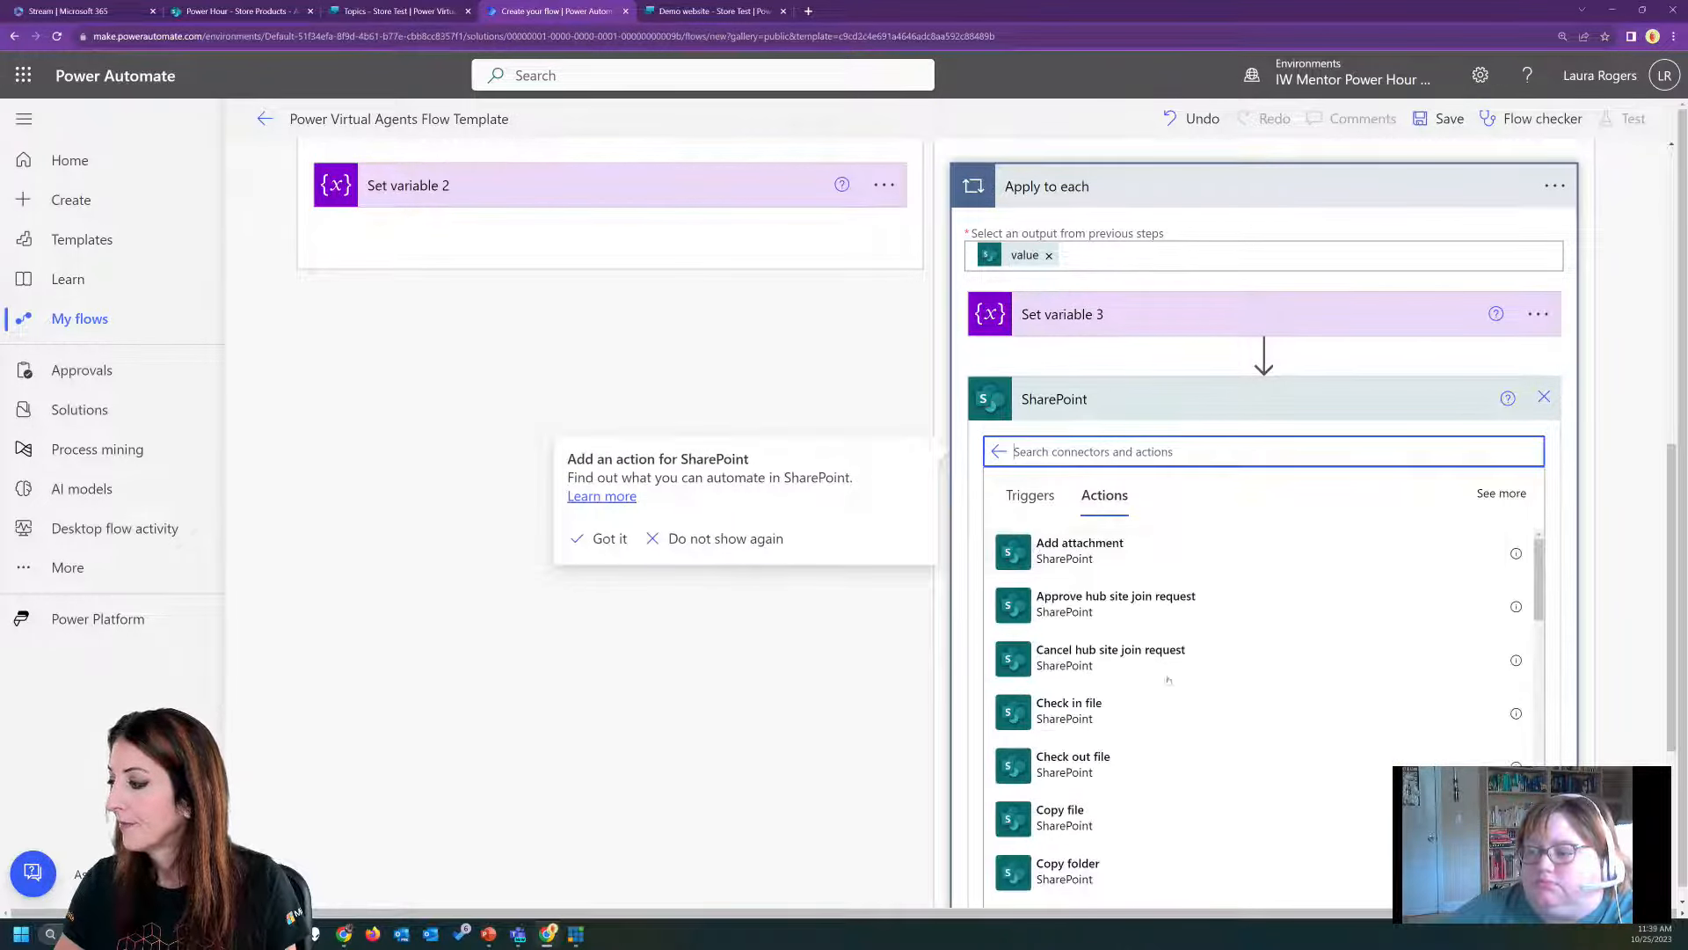
pyautogui.scroll(-3, 1158, 771)
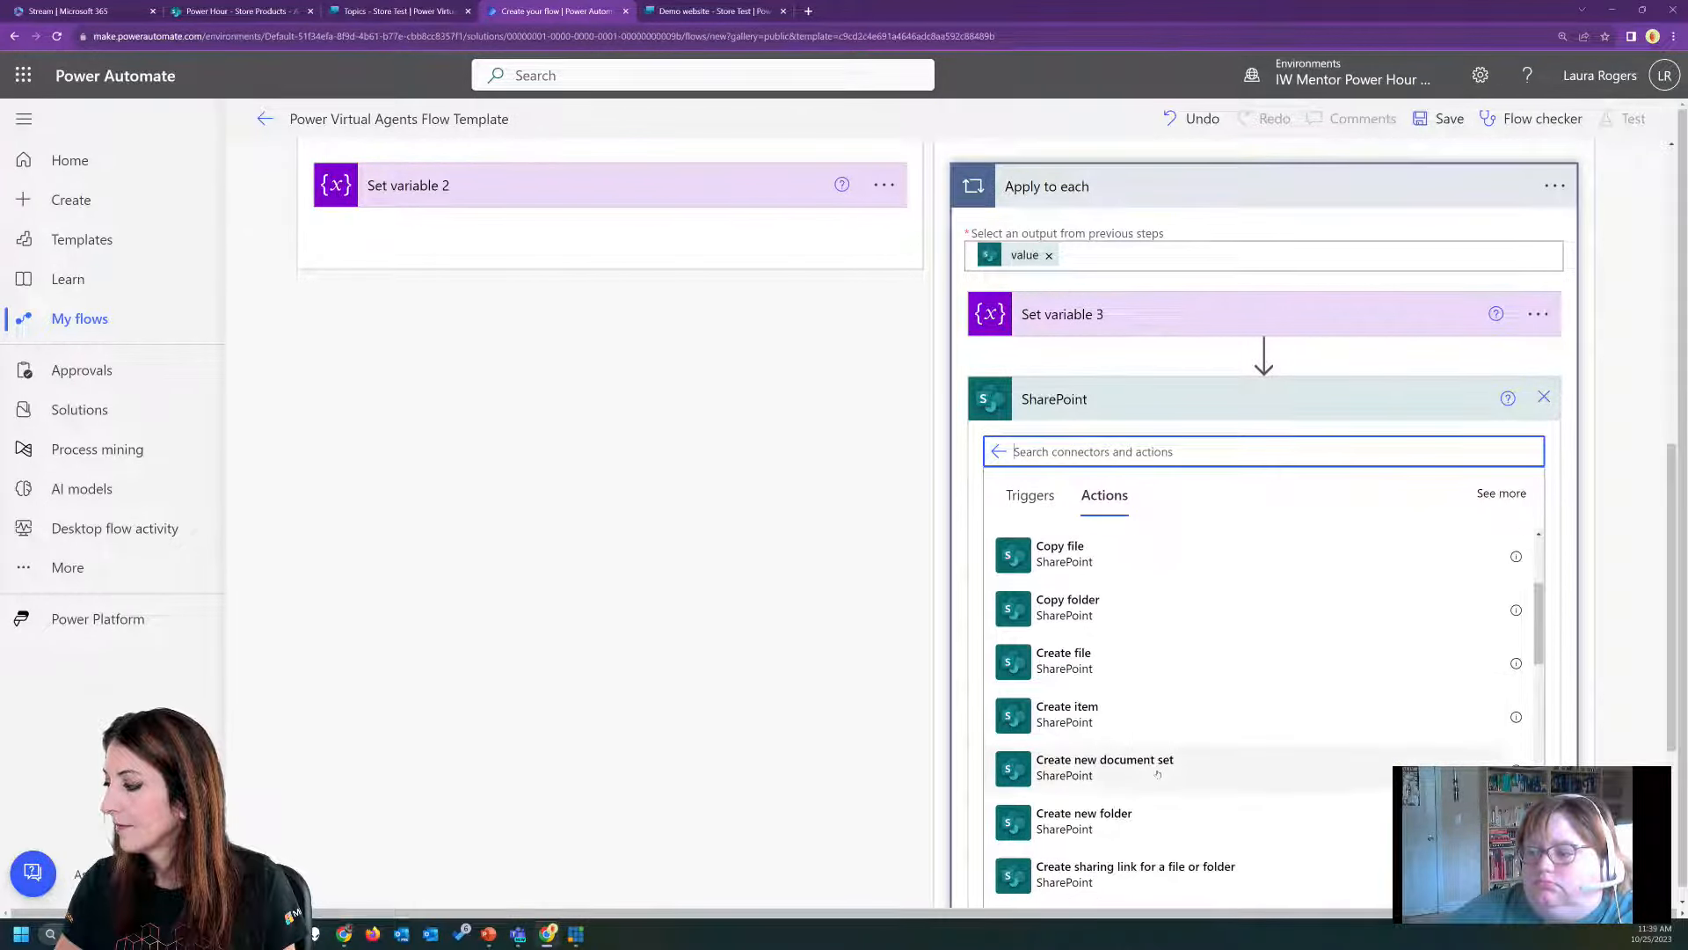
pyautogui.click(1145, 720)
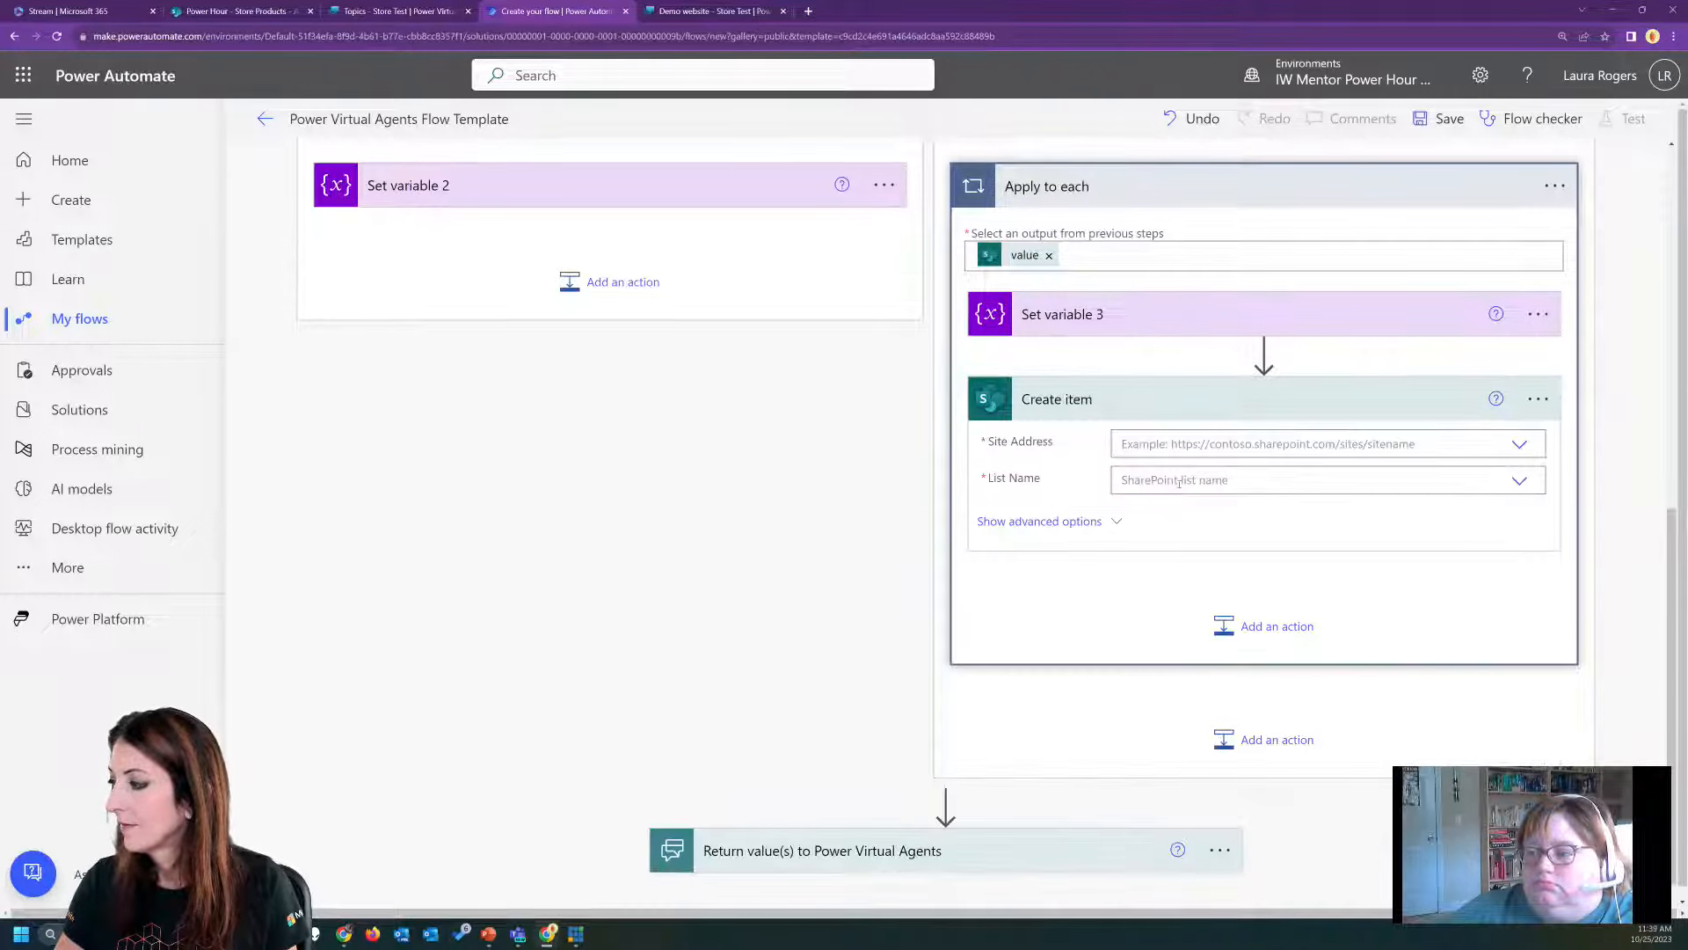
# Point the Create item action at the Power Hour site and its Orders list.
pyautogui.click(1519, 445)
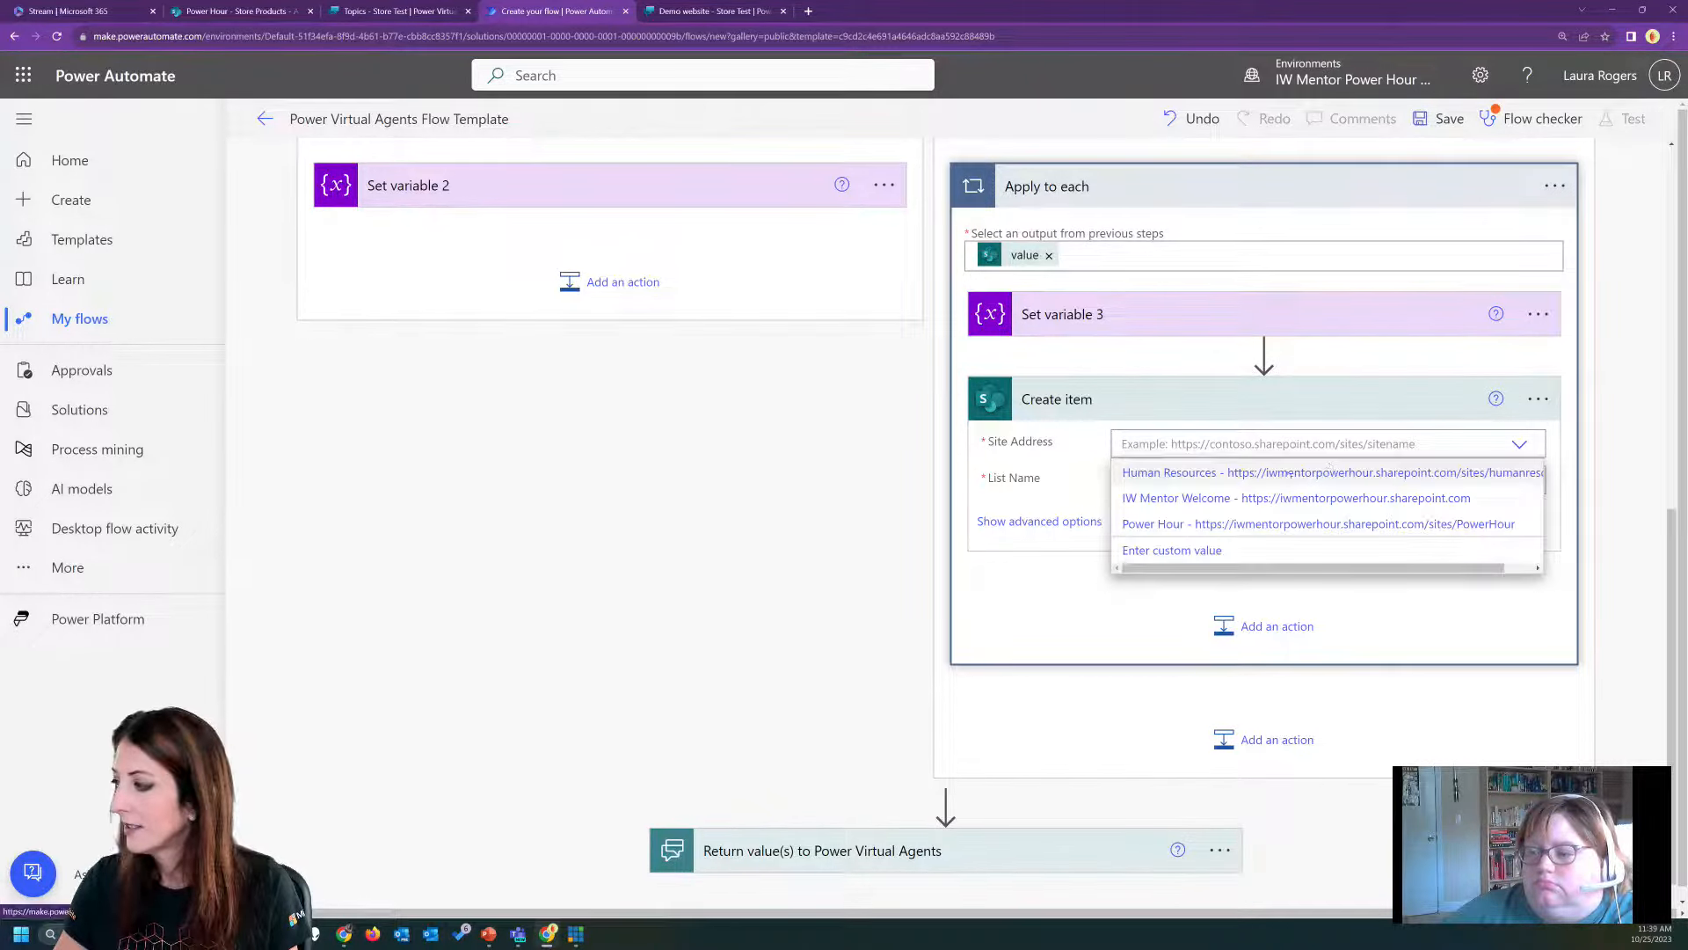
pyautogui.click(1249, 523)
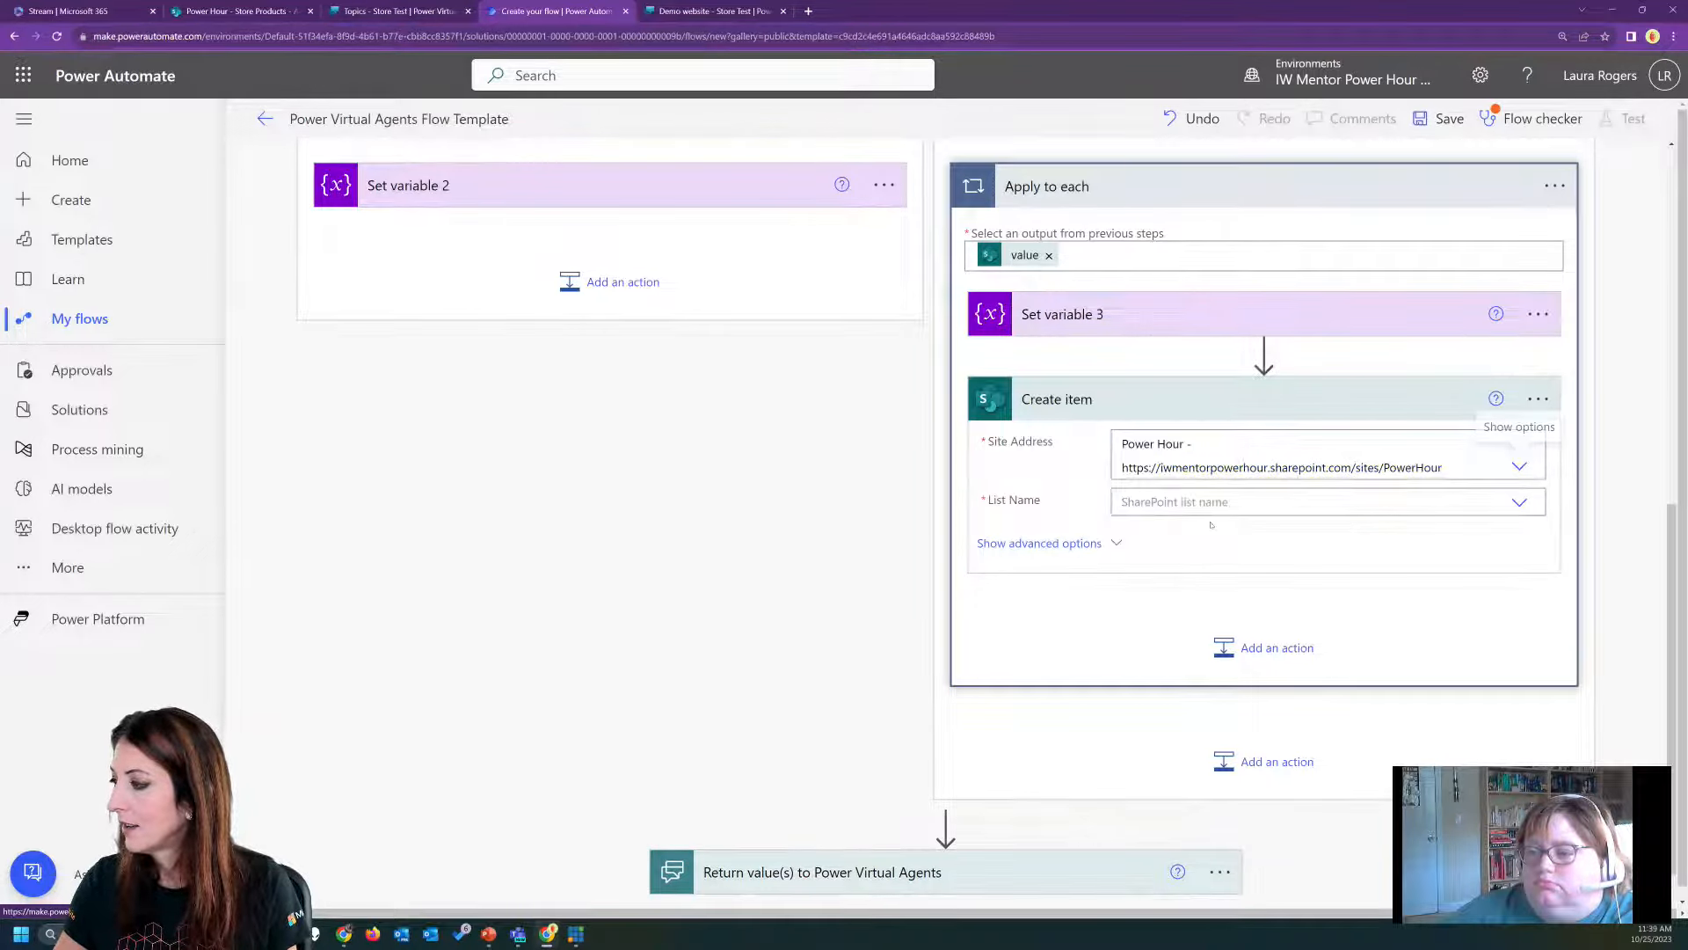
pyautogui.click(1519, 503)
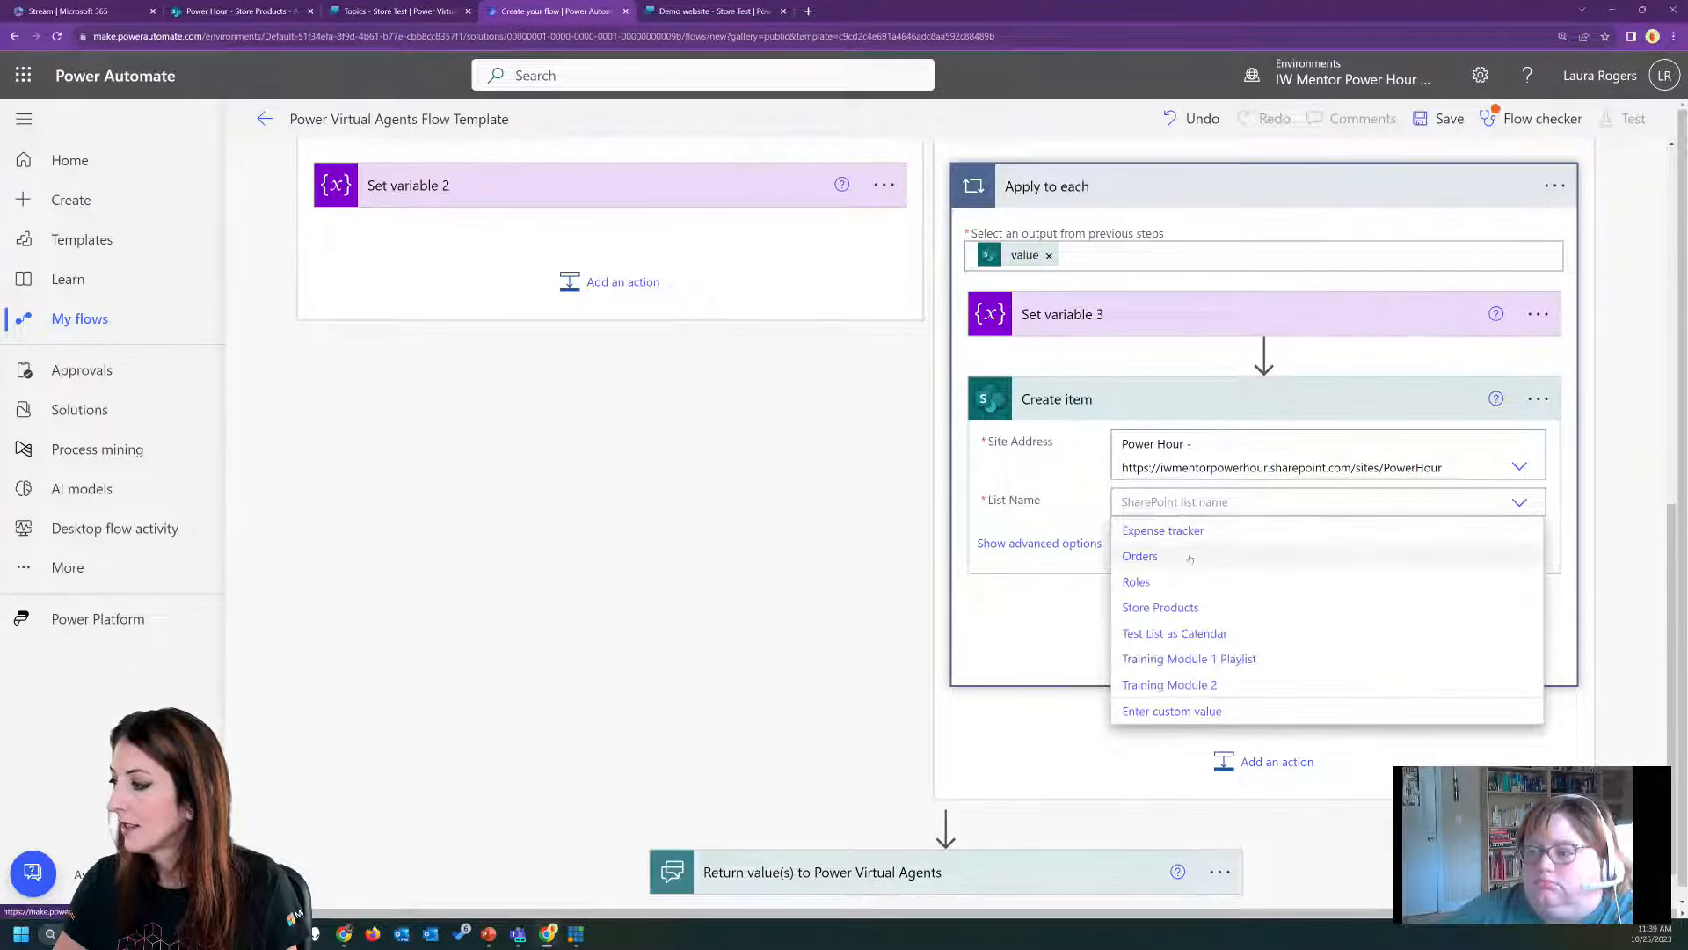
pyautogui.click(1190, 558)
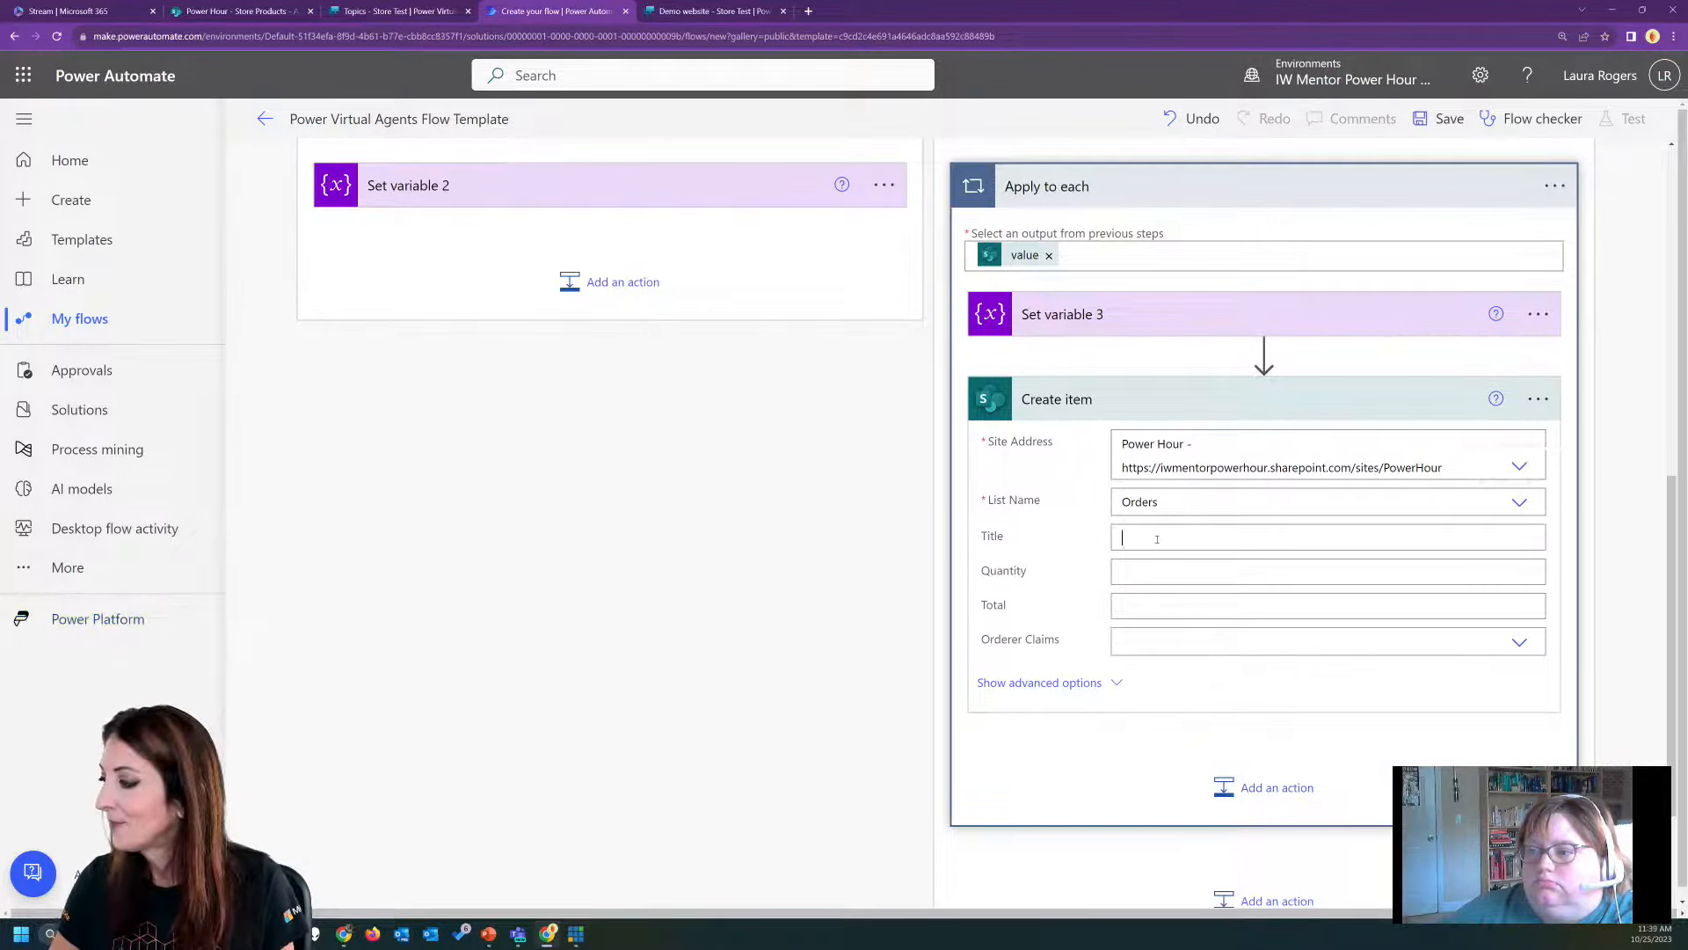
# Fill the new order item's Title with the Title dynamic value from Get from products.
pyautogui.click(1158, 540)
pyautogui.scroll(-2, 1452, 756)
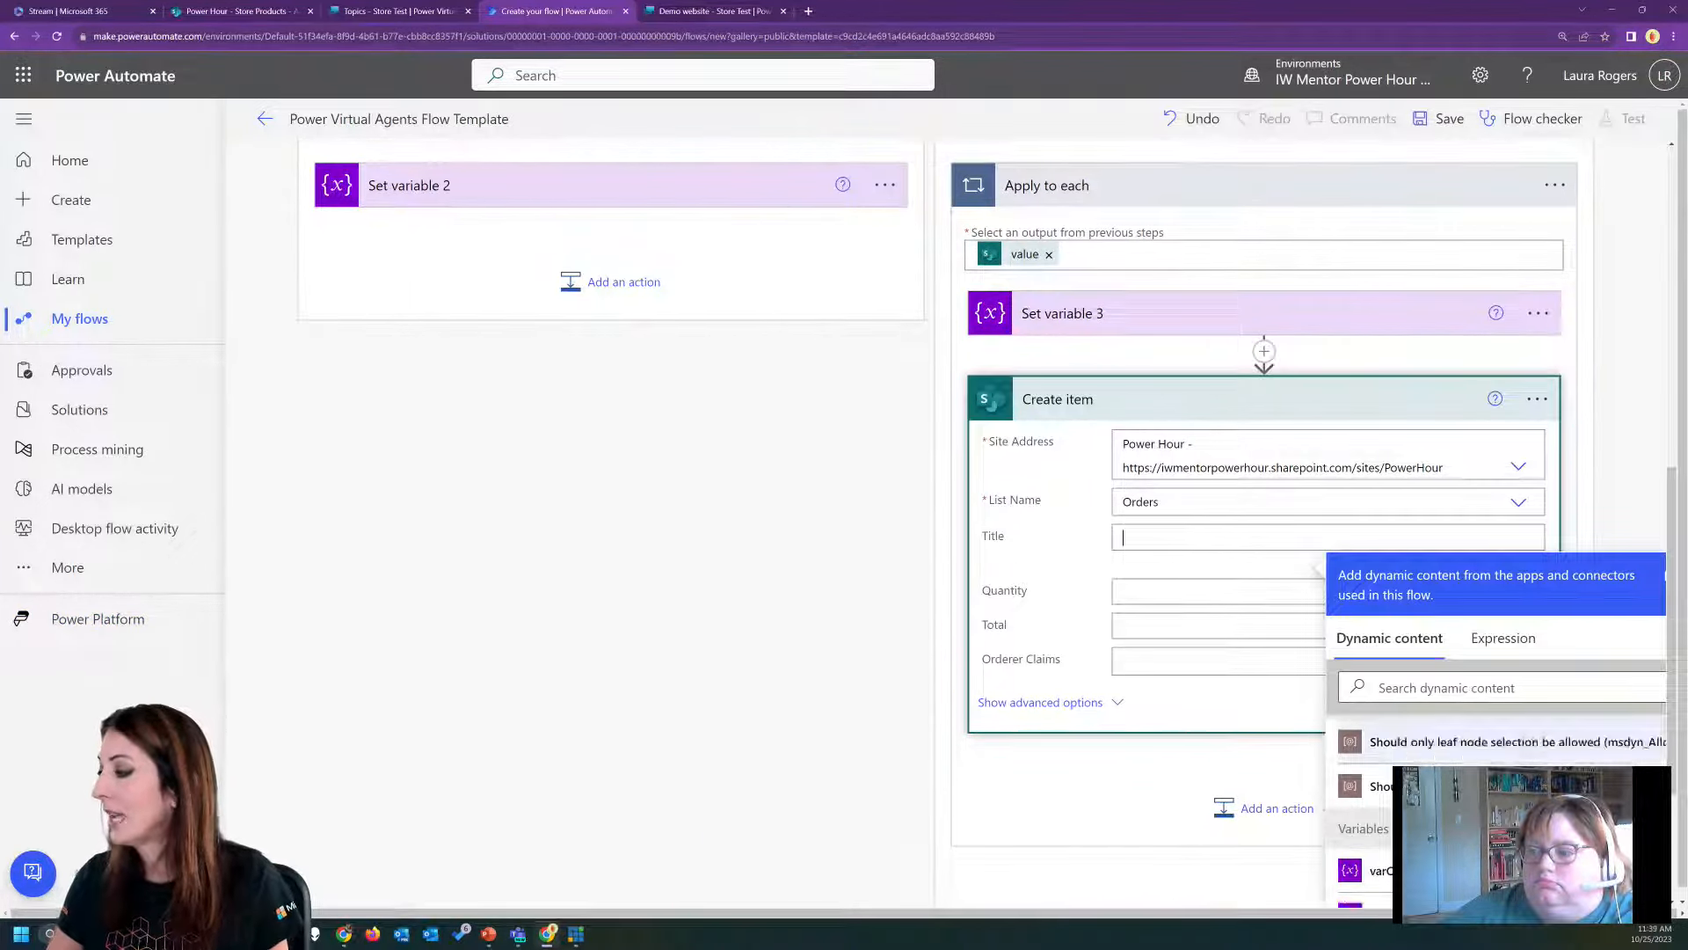
pyautogui.click(1445, 690)
pyautogui.write('title')
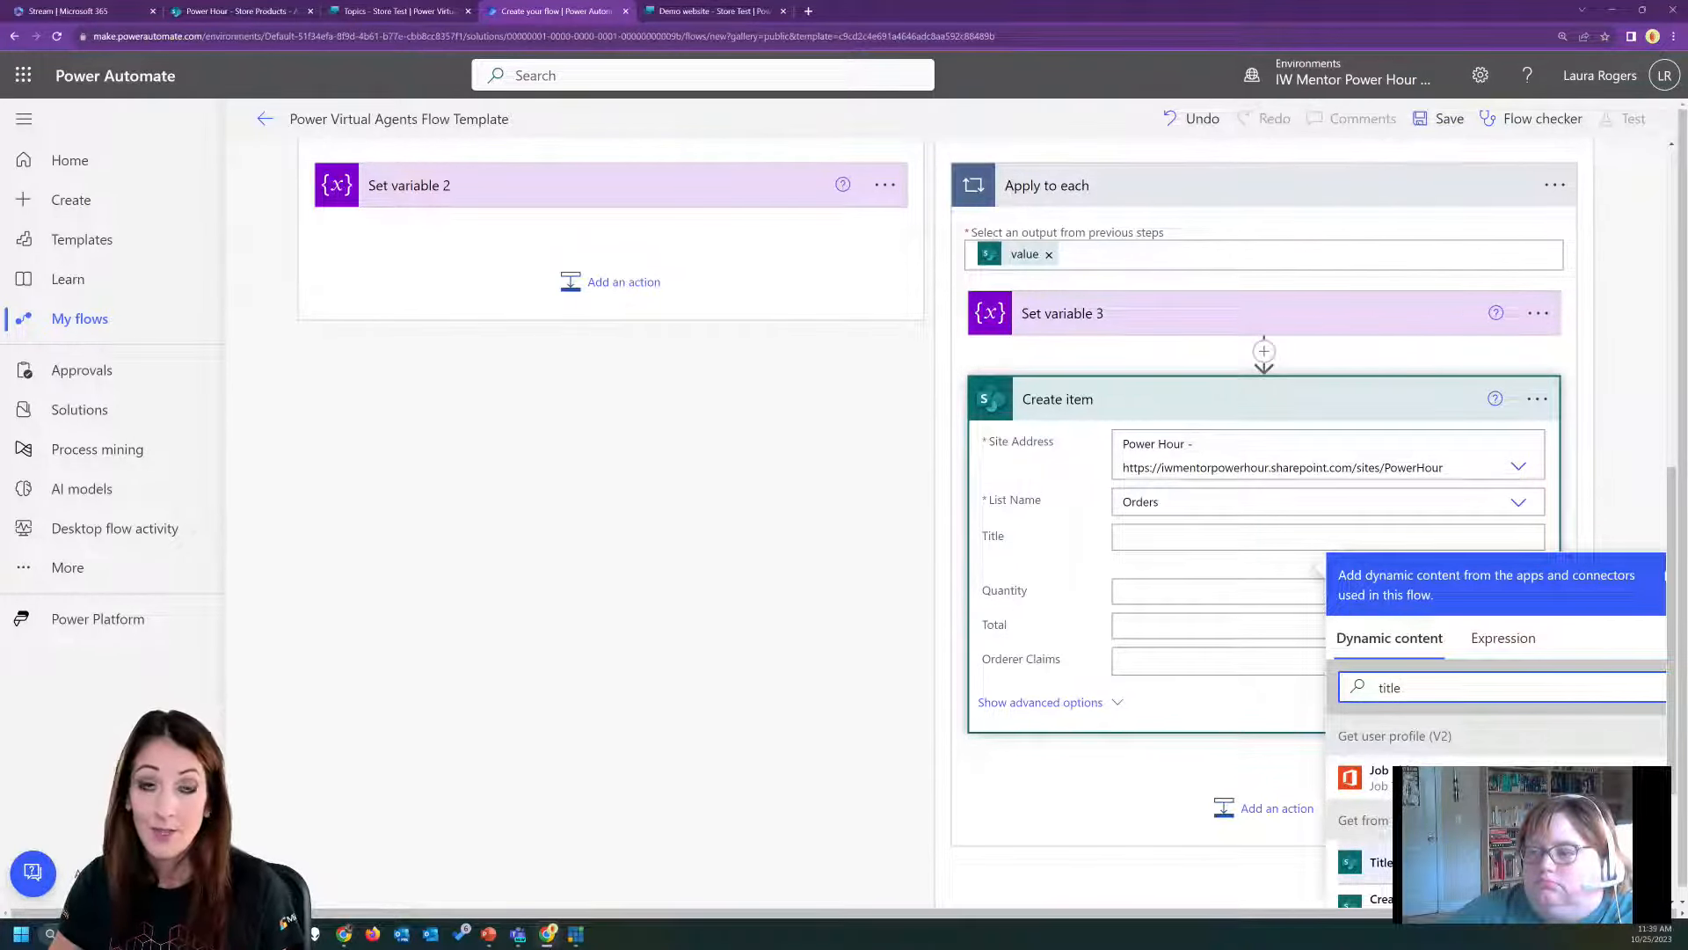
pyautogui.click(1379, 863)
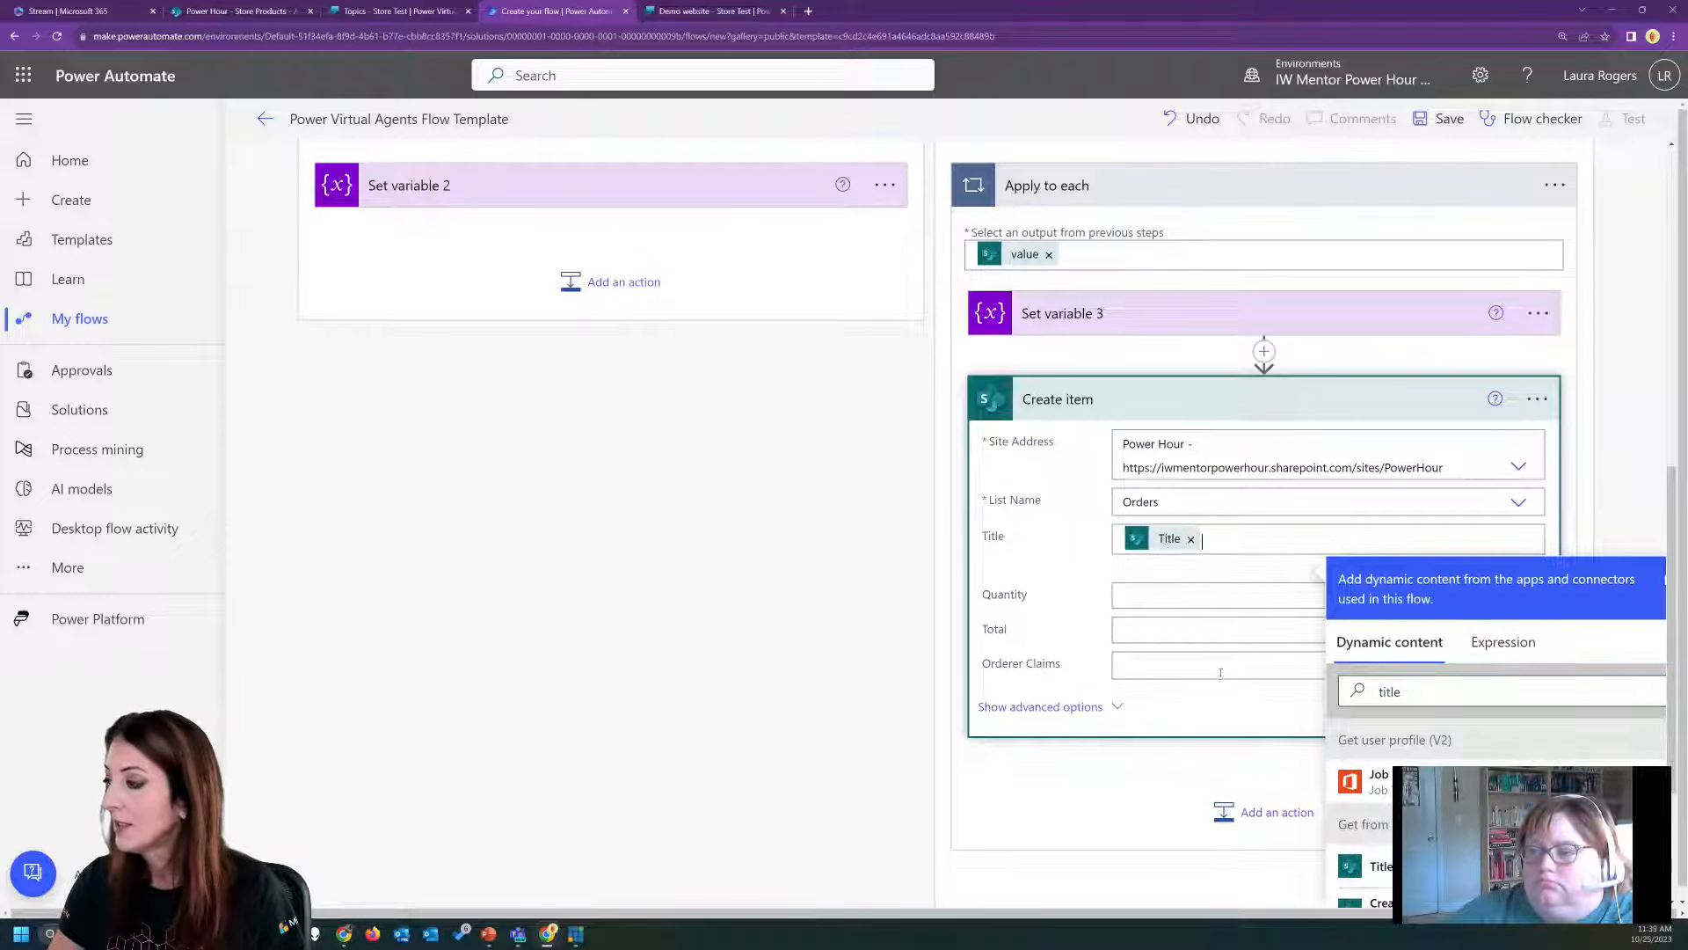
# Set the order item's Quantity to 1 and its Total to the Price dynamic value from Get from products.
pyautogui.click(1186, 596)
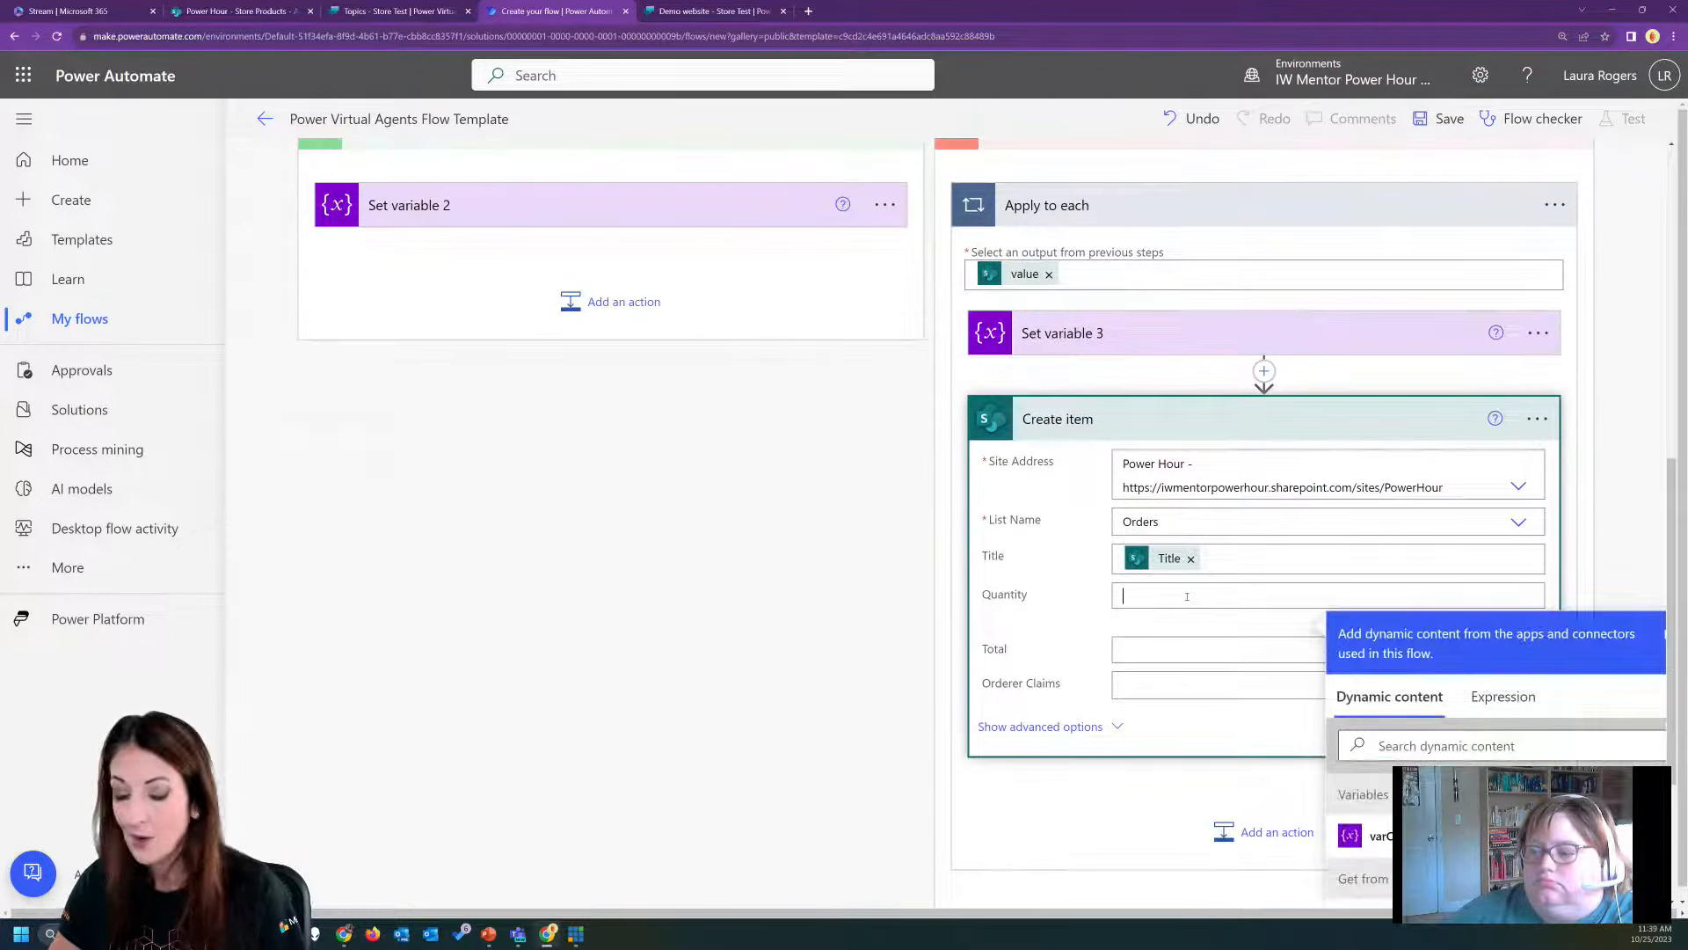
pyautogui.write('1')
pyautogui.click(1170, 649)
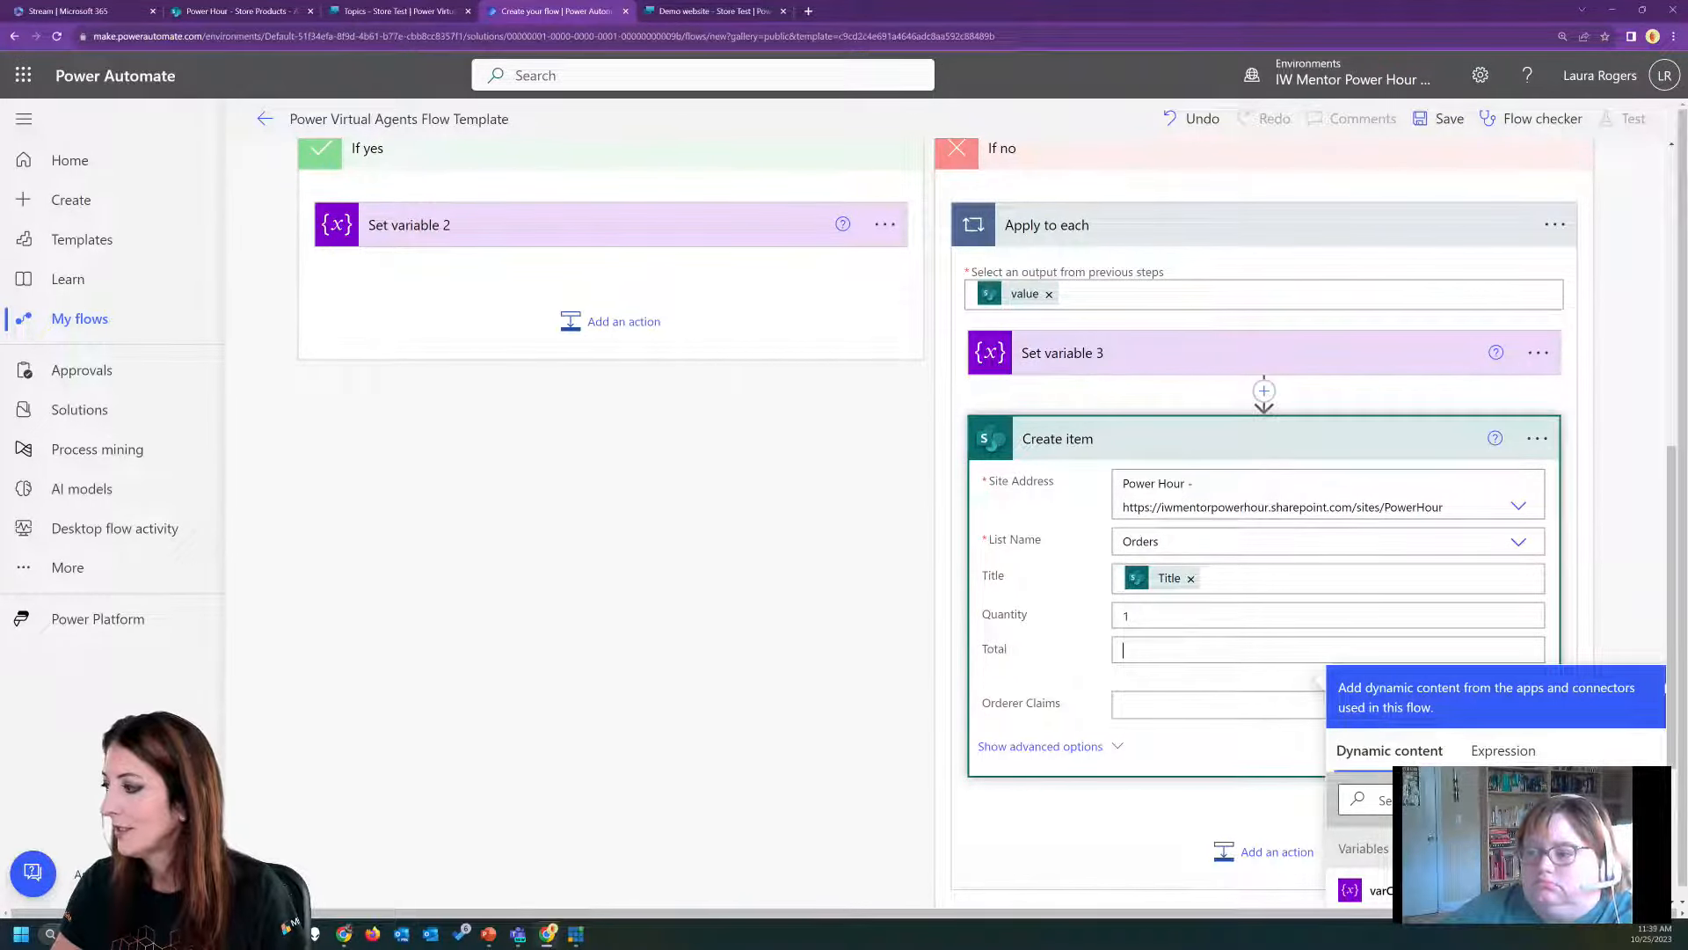
pyautogui.write('p')
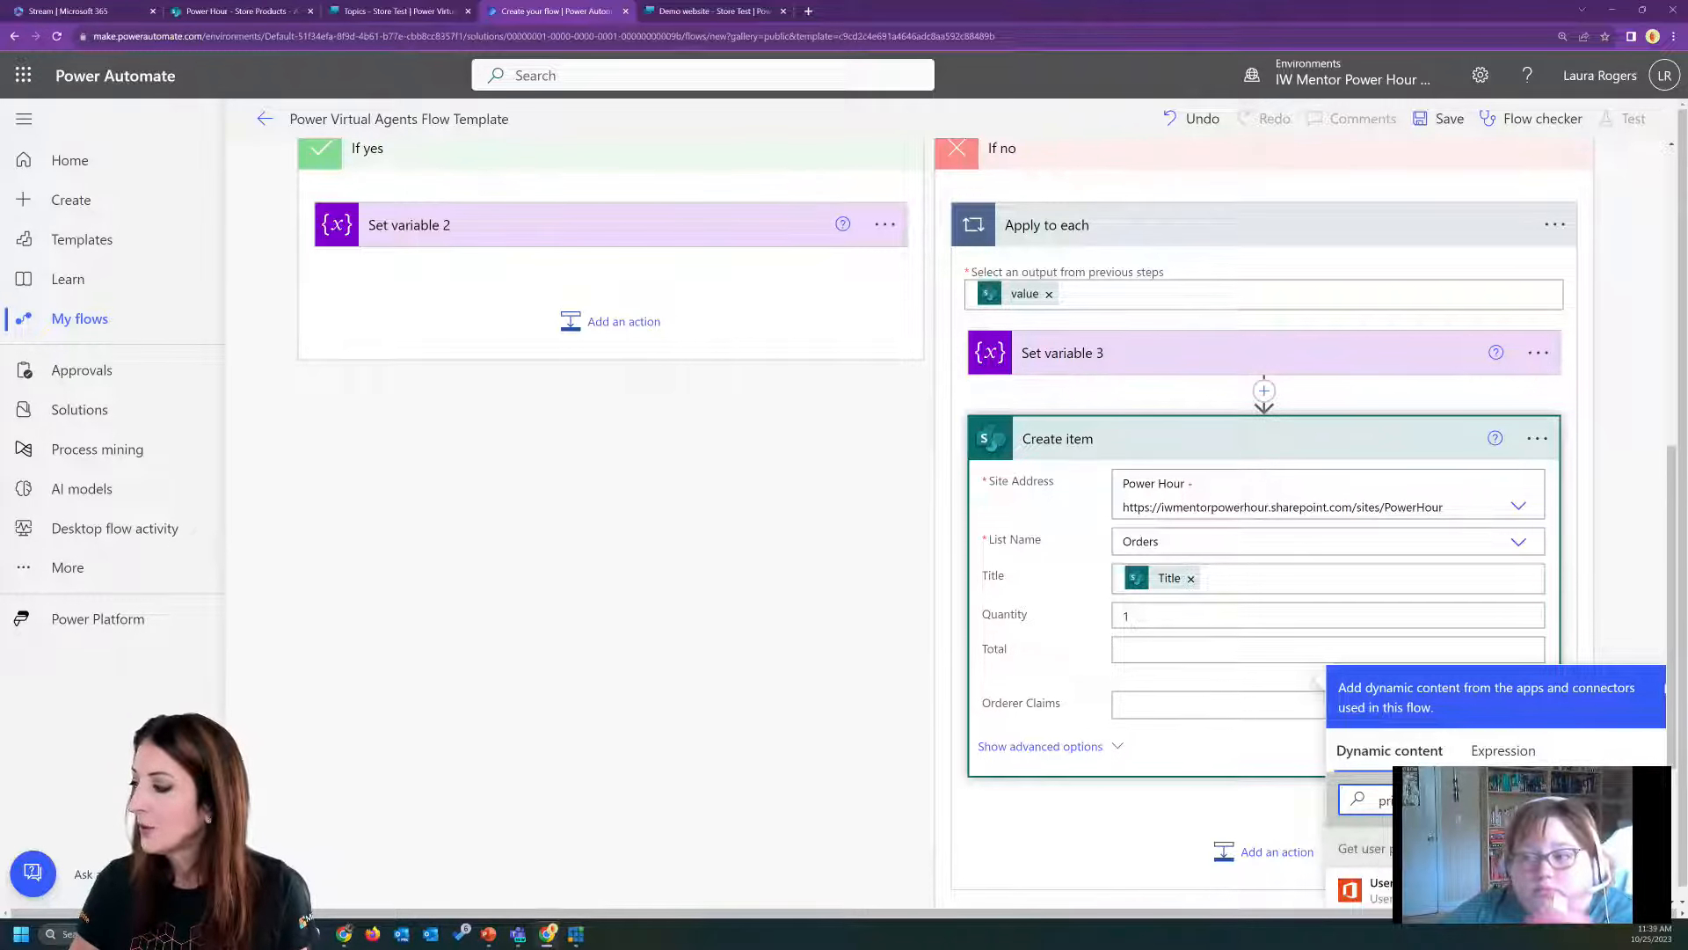
pyautogui.write('r')
pyautogui.click(1372, 890)
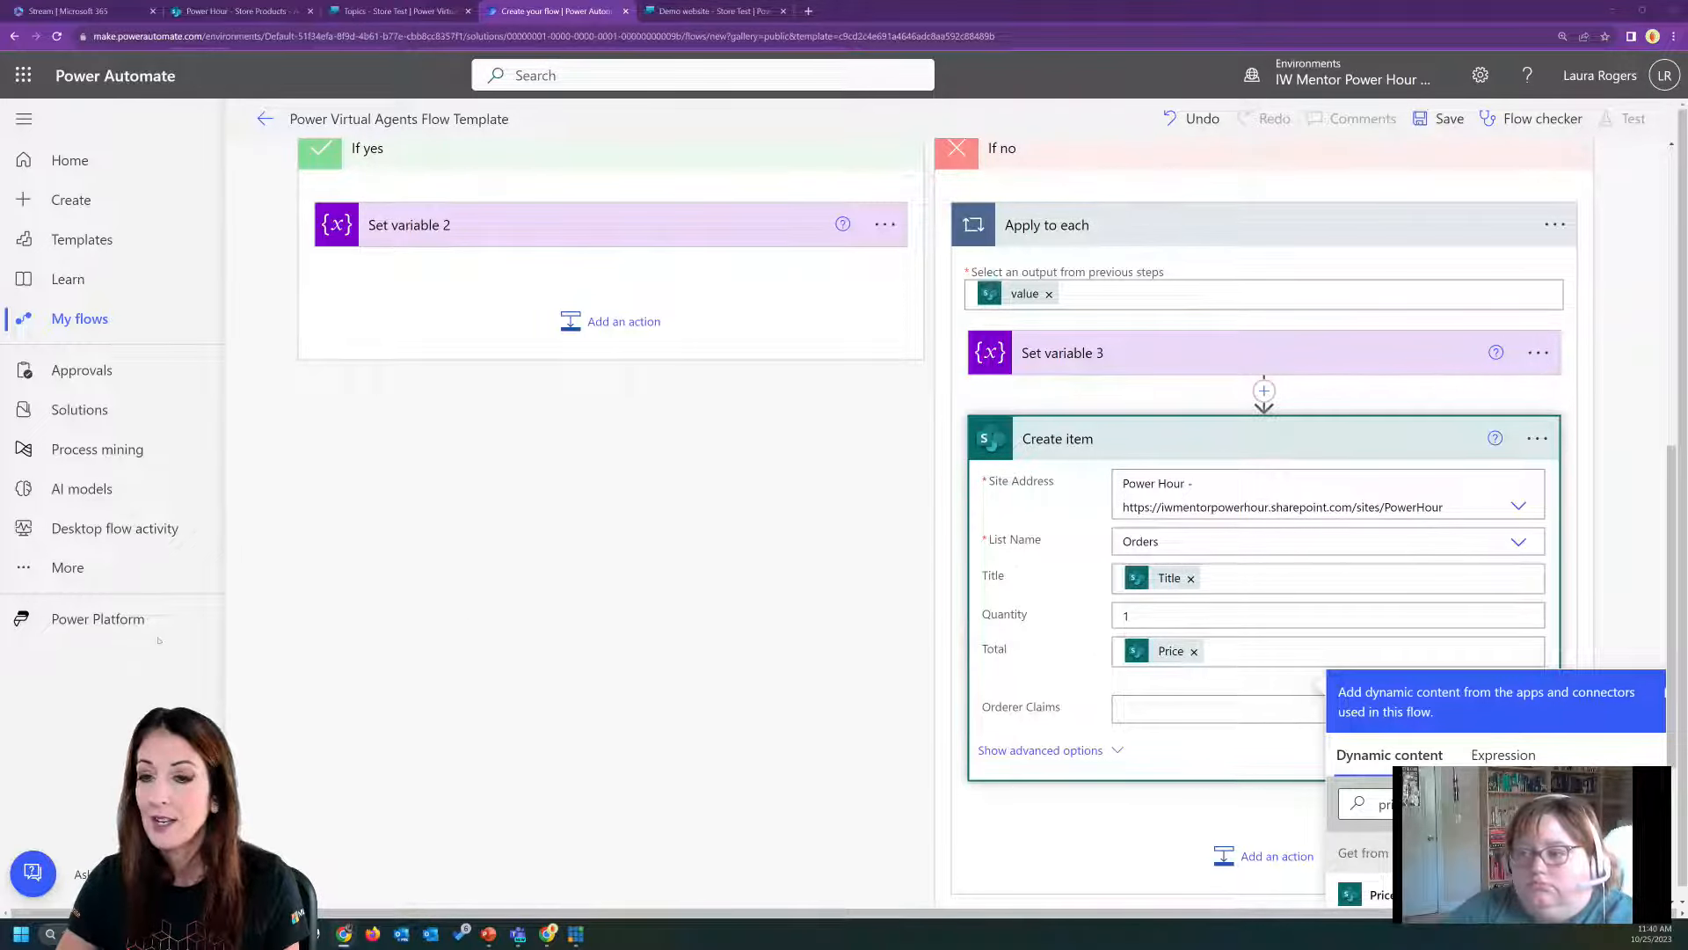
# Add an Office 365 Outlook Send an email (V2) action after Create item in the loop.
pyautogui.click(1218, 851)
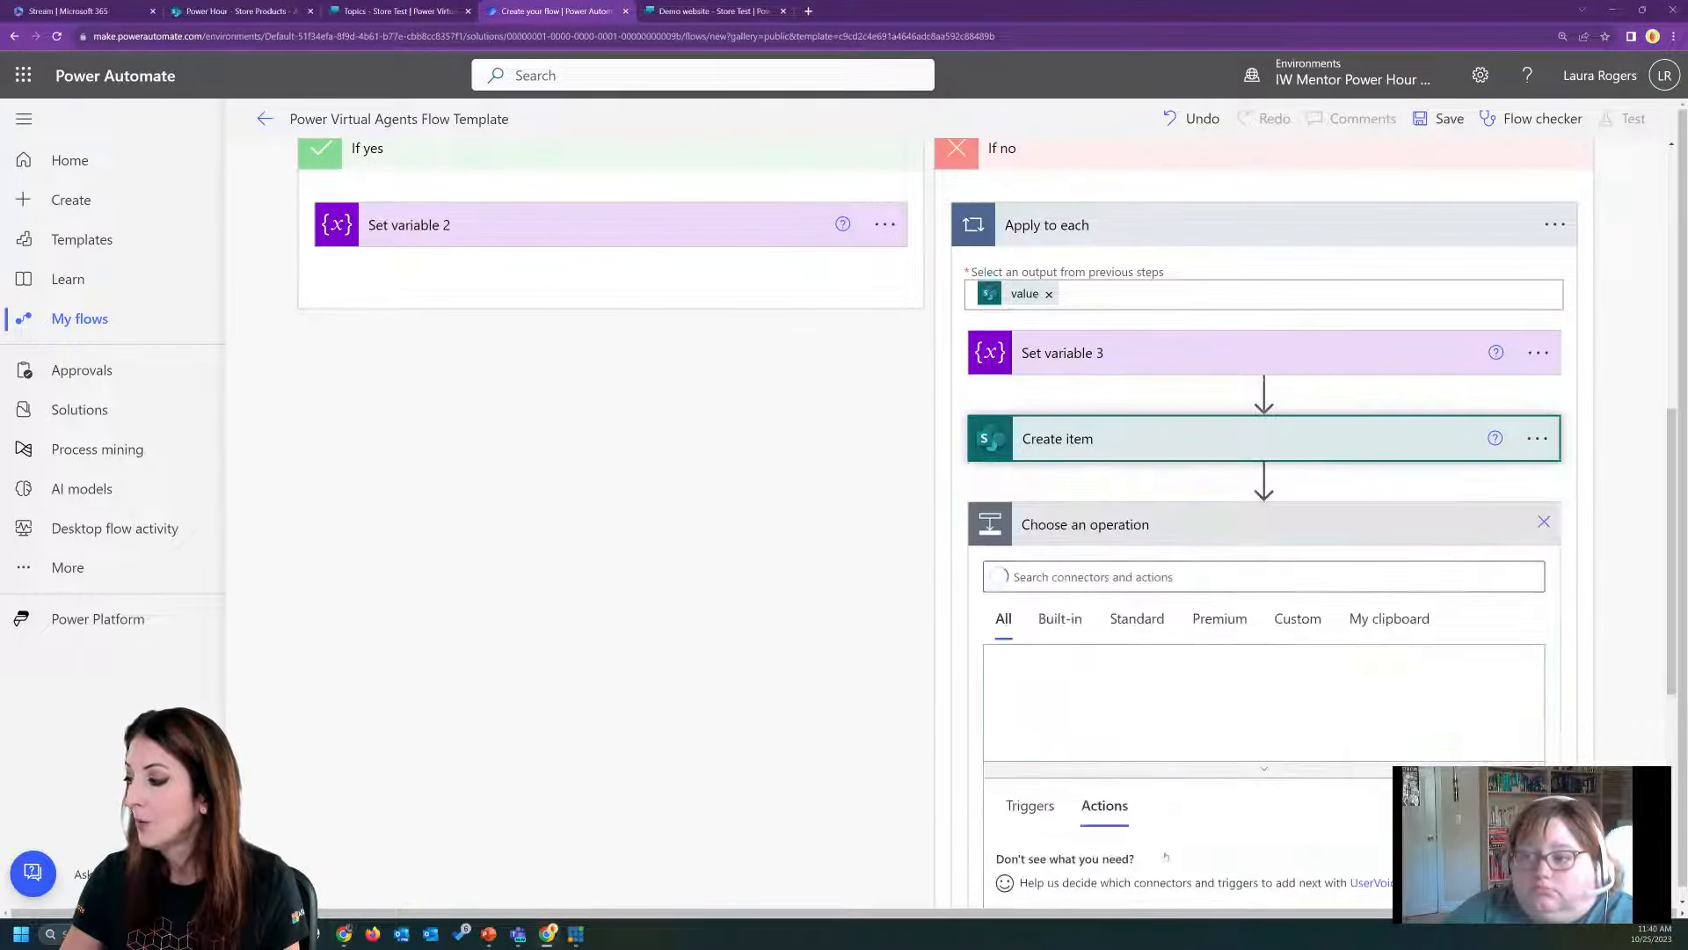
pyautogui.write('email')
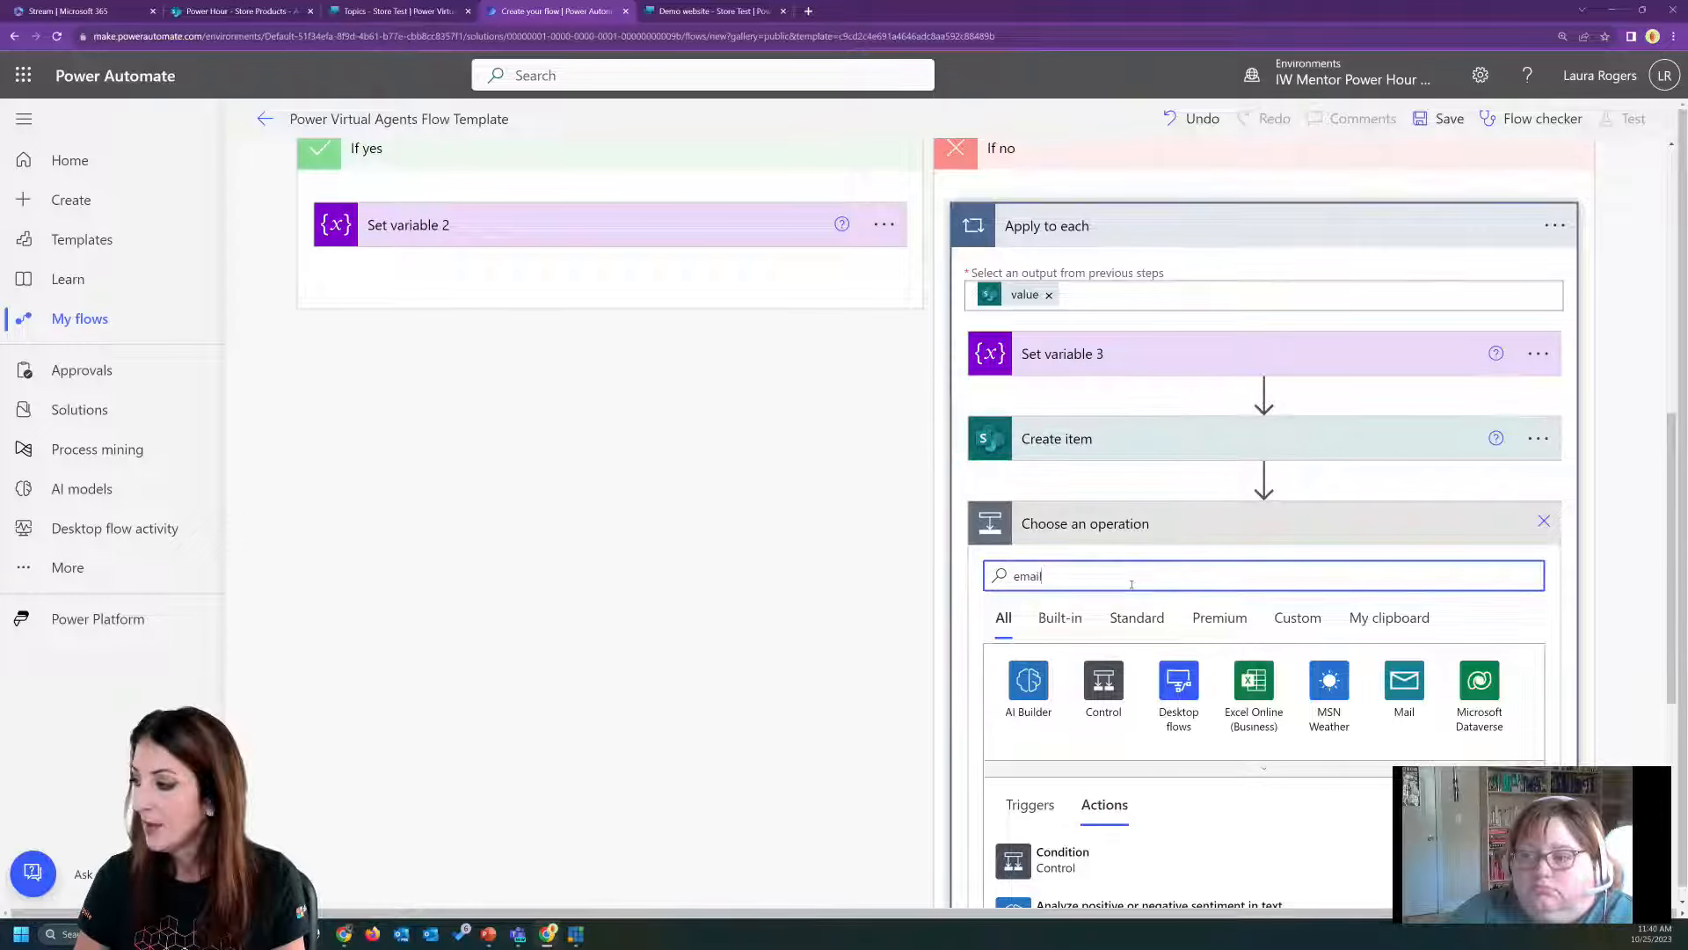
pyautogui.click(1103, 683)
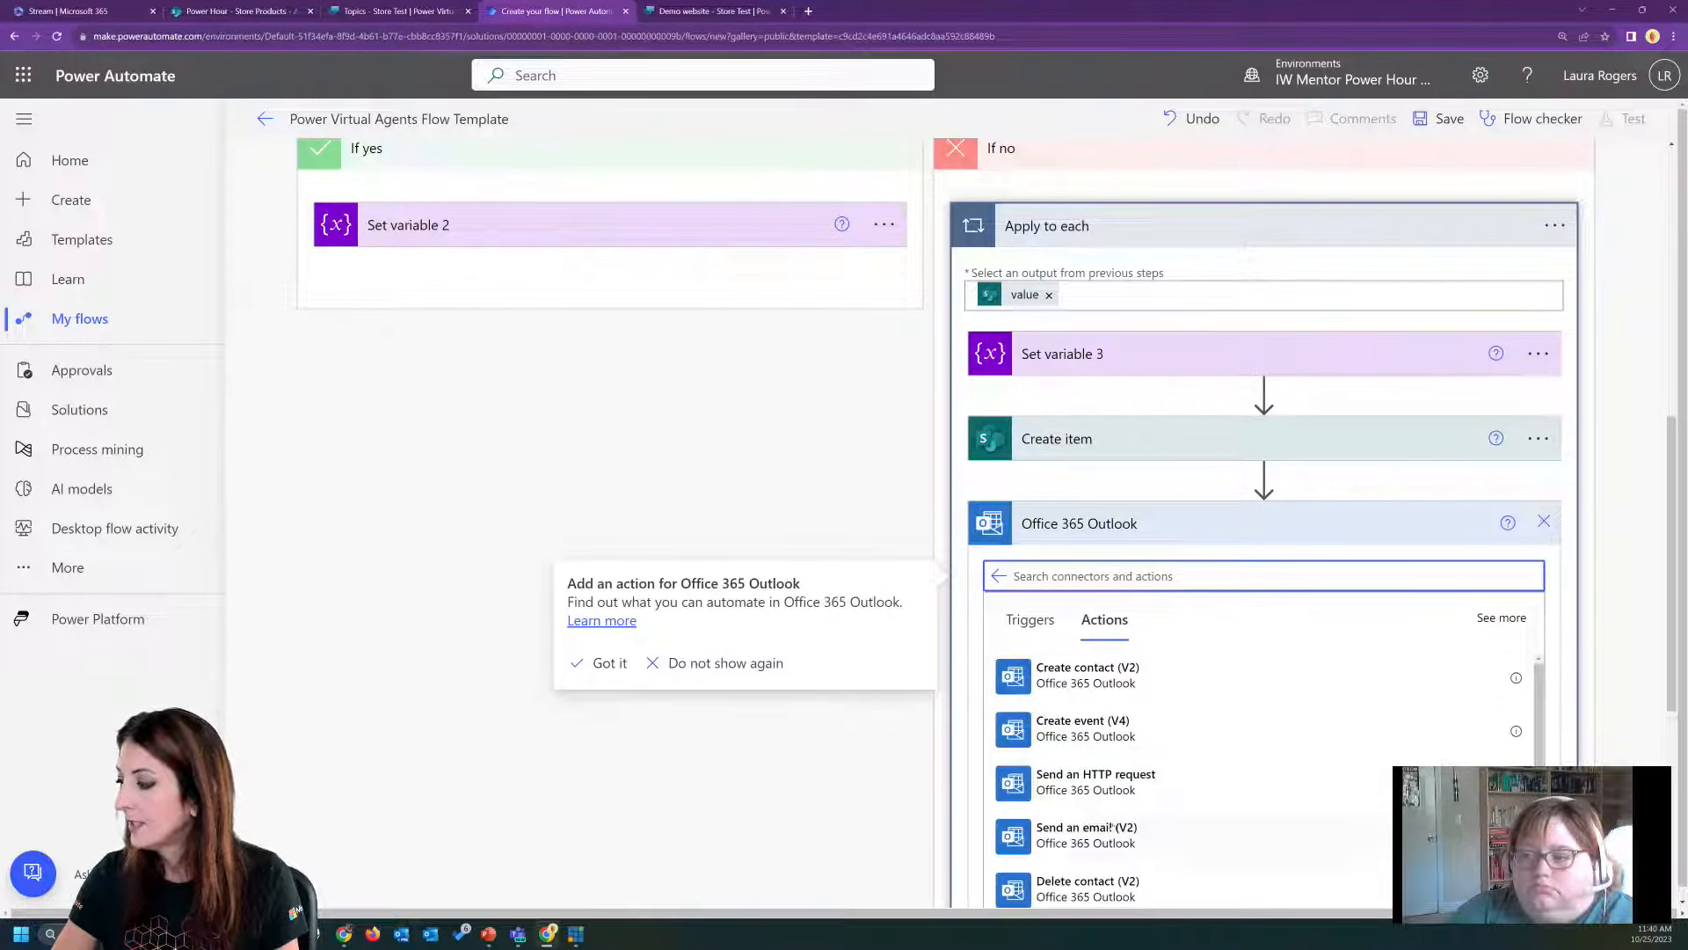
pyautogui.click(1112, 826)
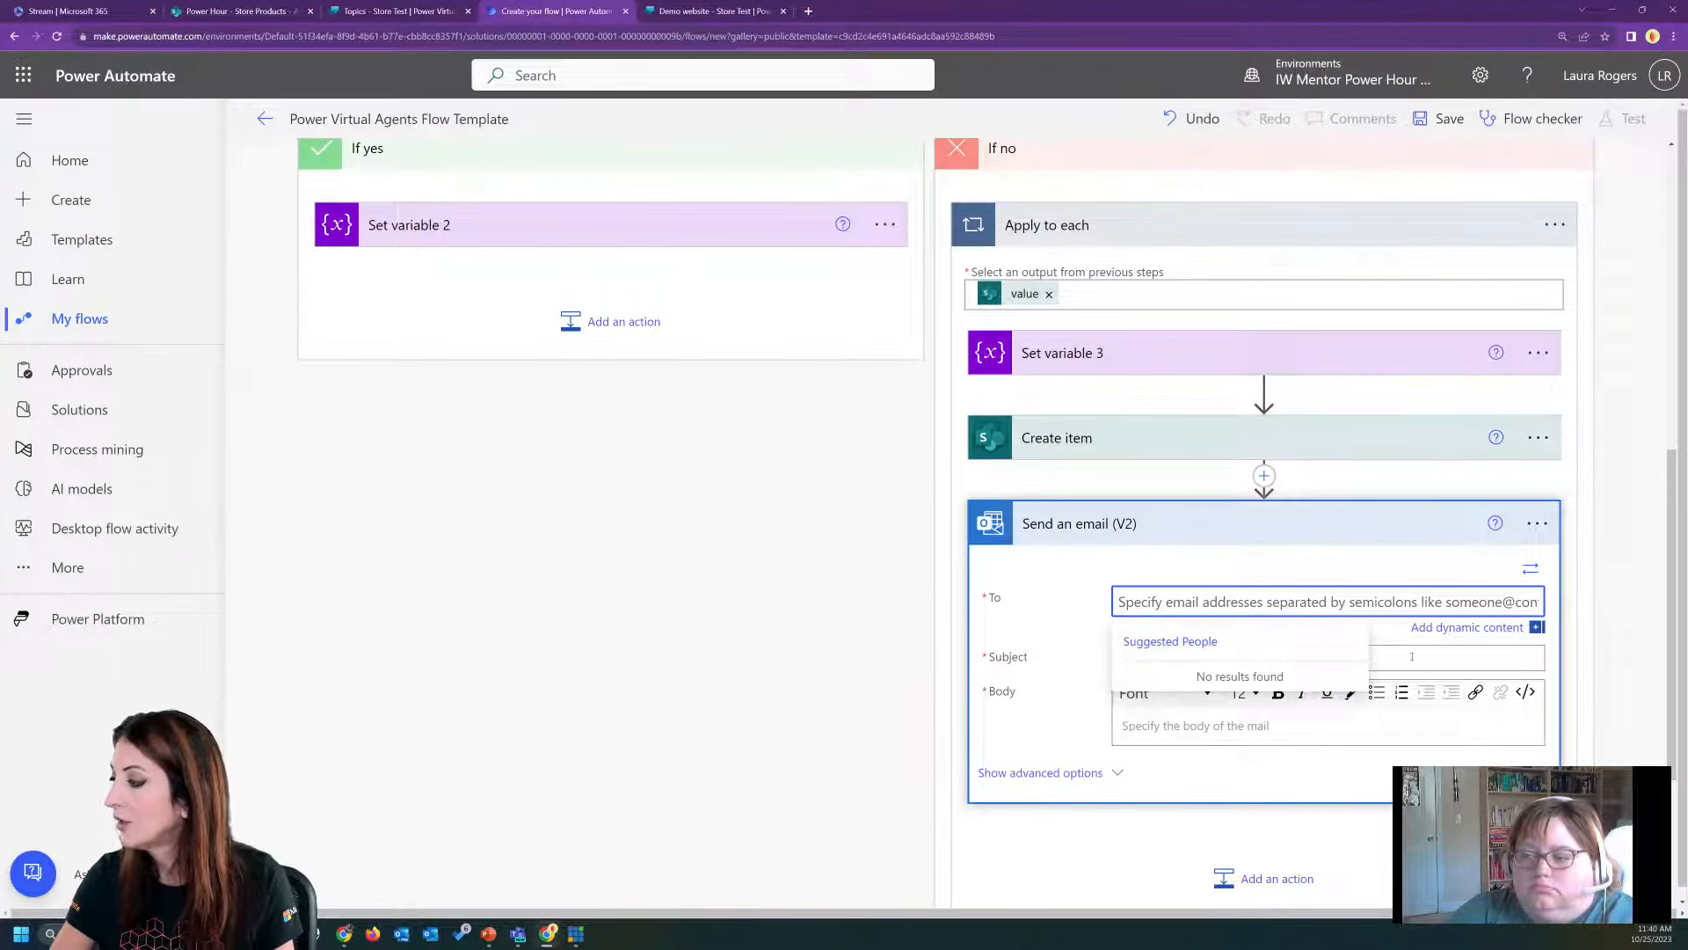
# Address the email to the Mail dynamic value from Get user profile (V2).
pyautogui.click(1531, 569)
pyautogui.scroll(-1, 1531, 704)
pyautogui.click(1488, 681)
pyautogui.write('mail')
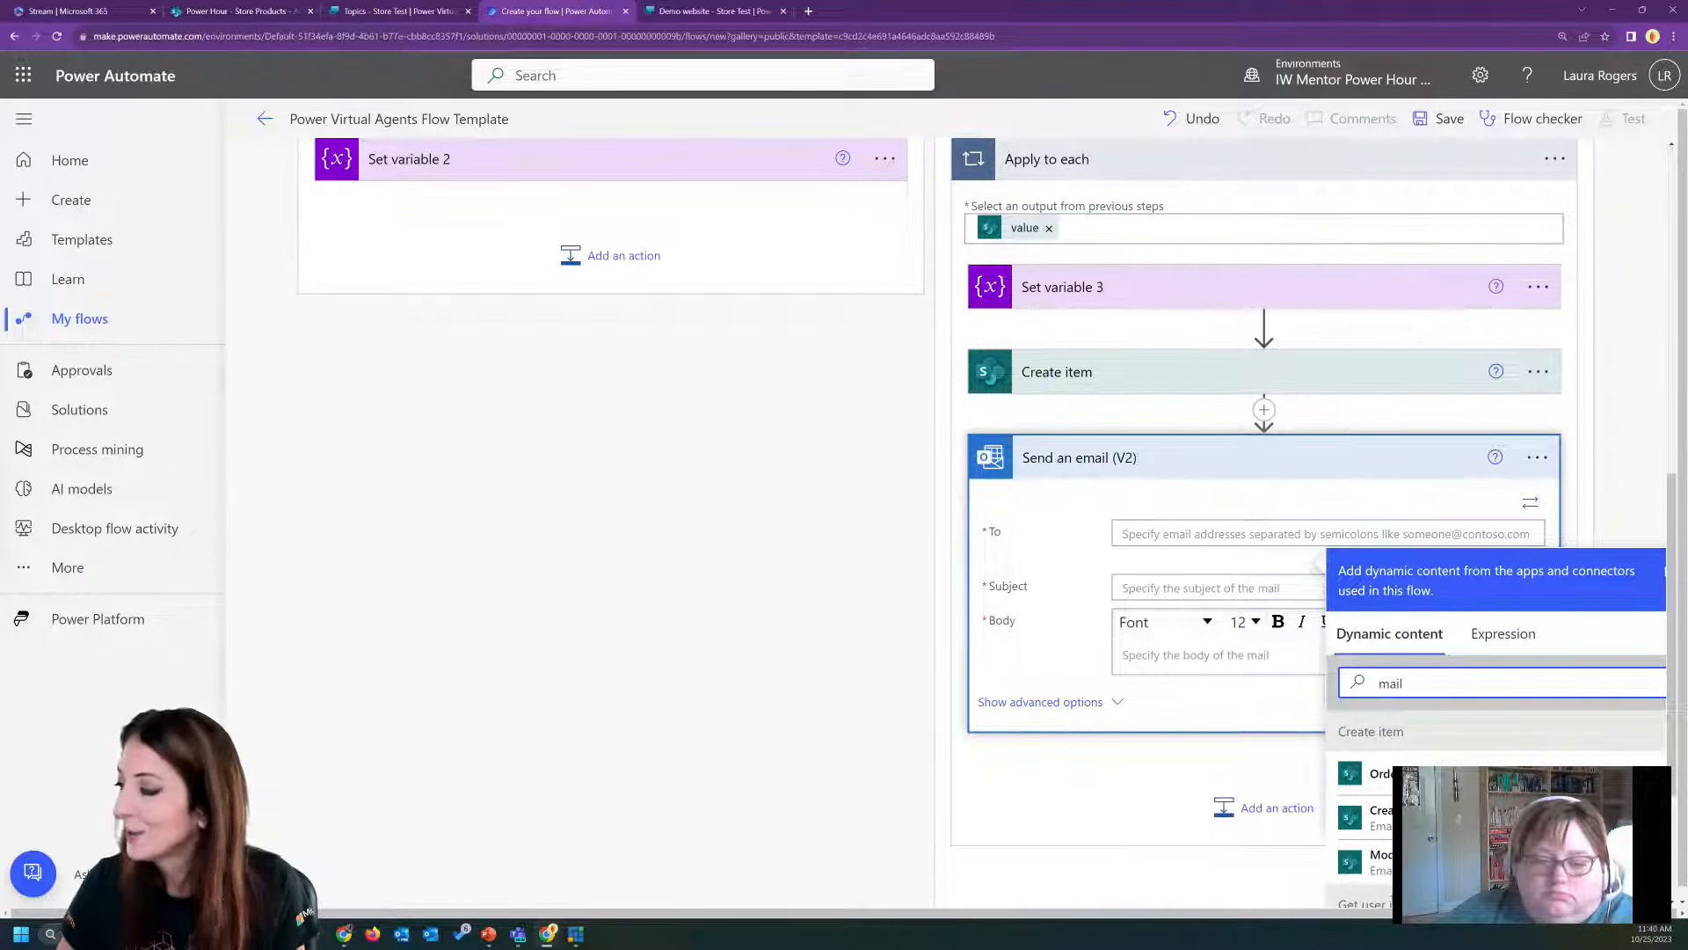
pyautogui.scroll(-1, 1499, 771)
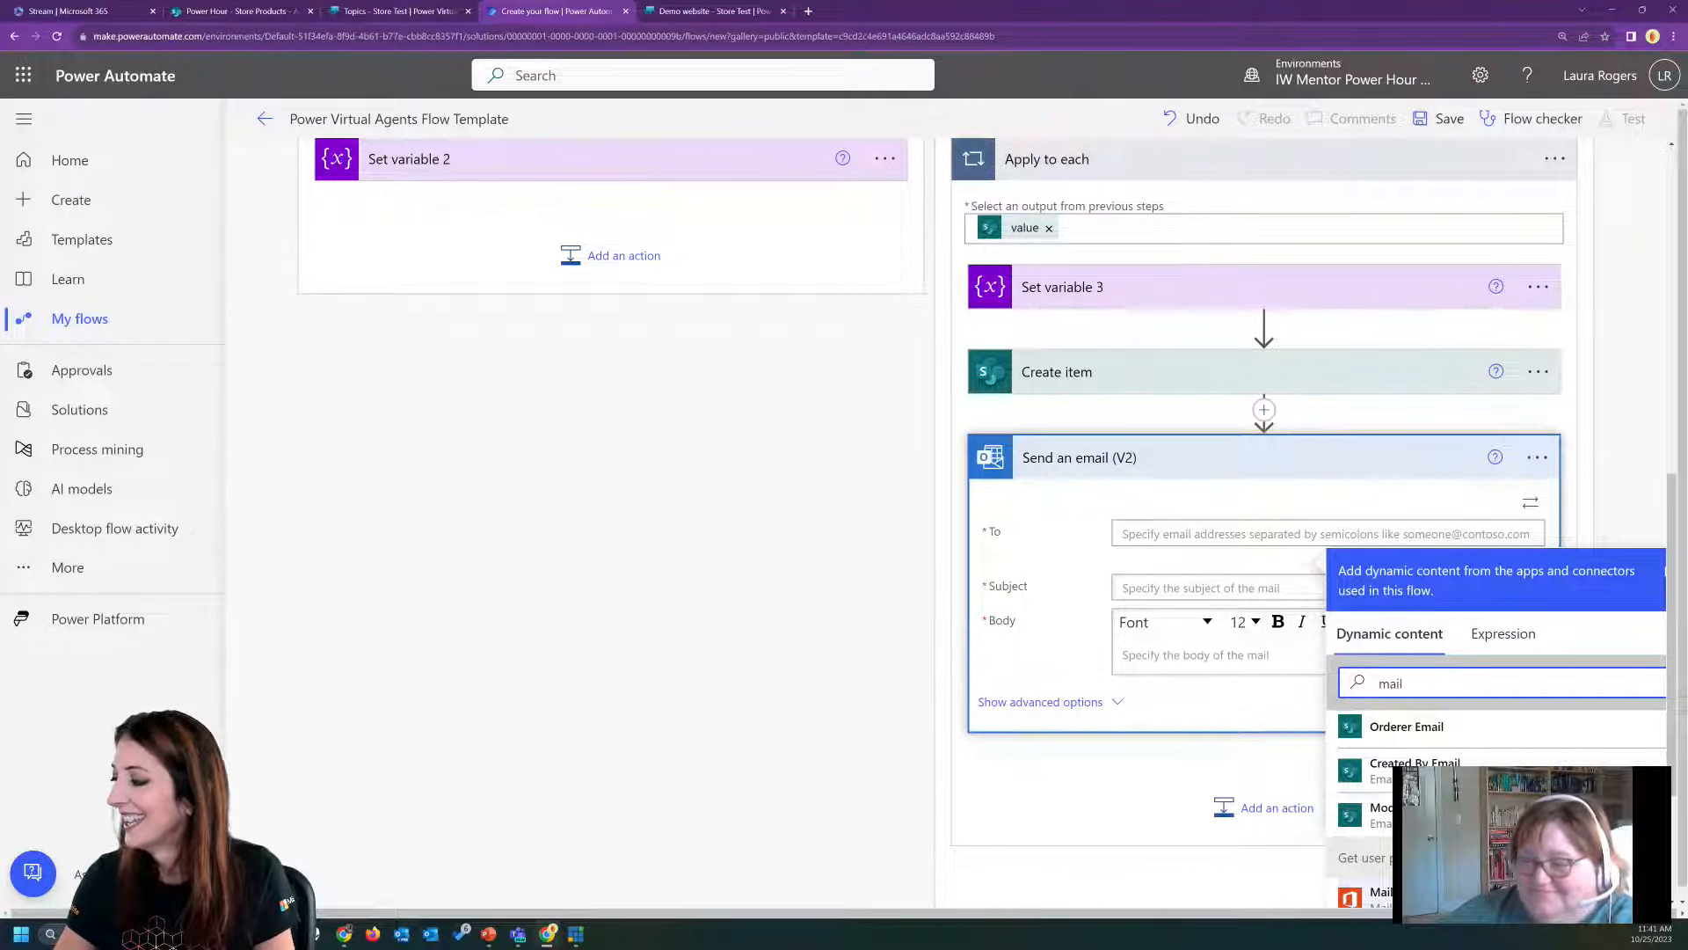
pyautogui.click(1371, 893)
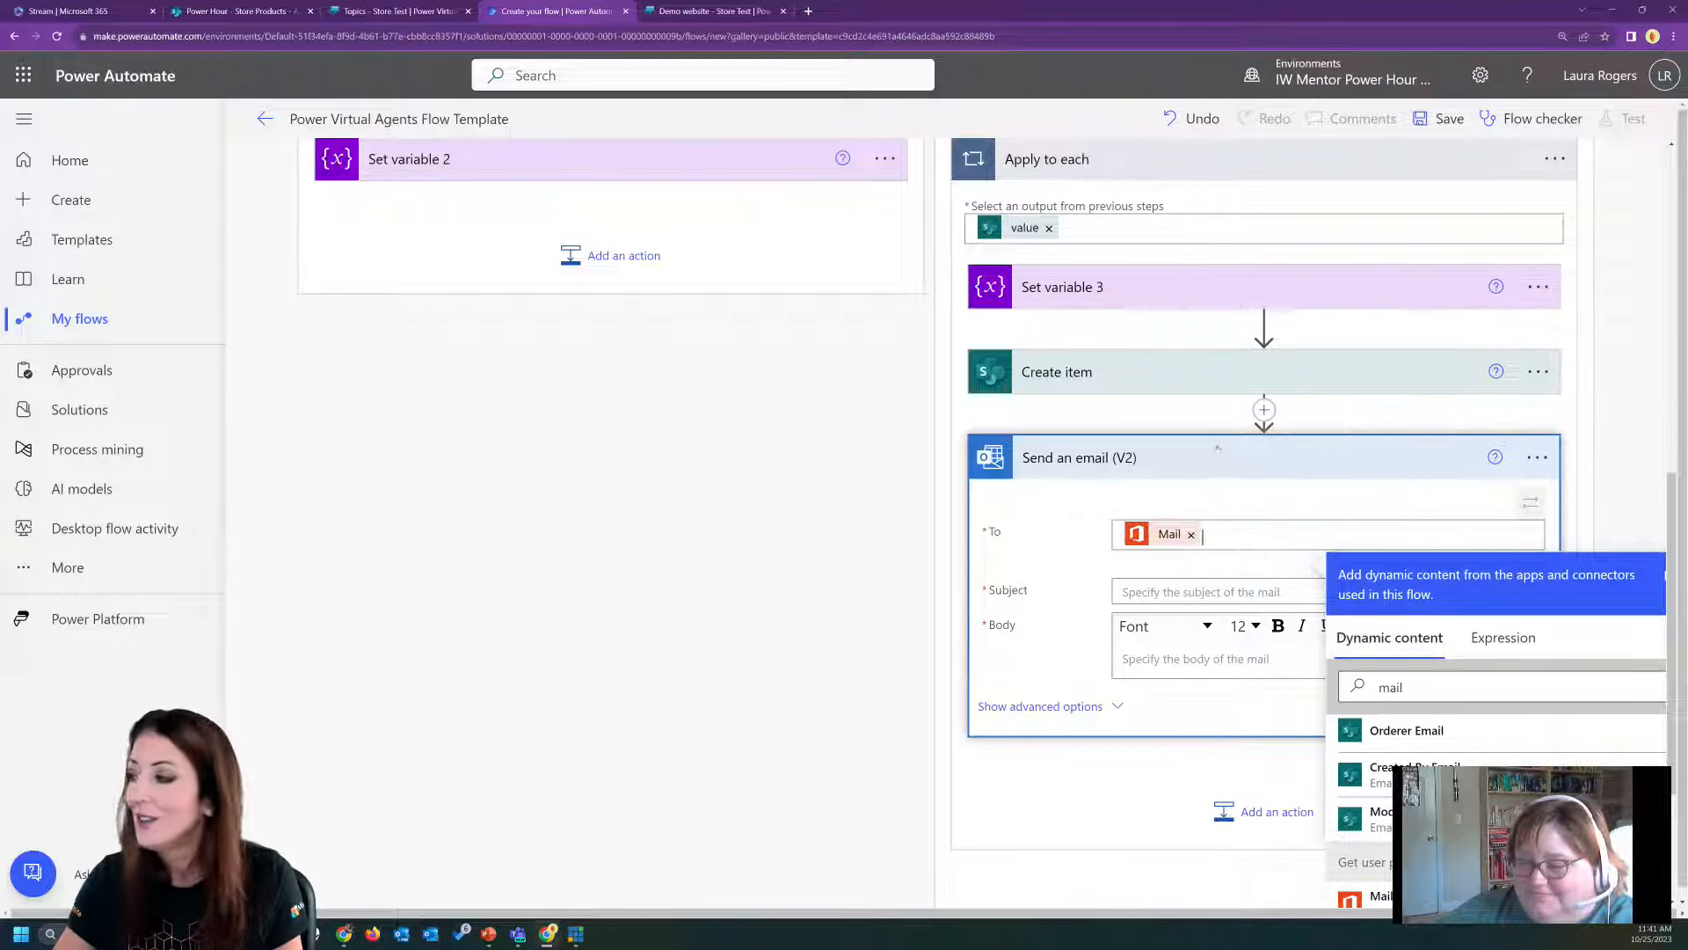
# Give the email the subject "Your store order" and start its body with "Your order has been placed".
pyautogui.click(1168, 592)
pyautogui.write('Your store order')
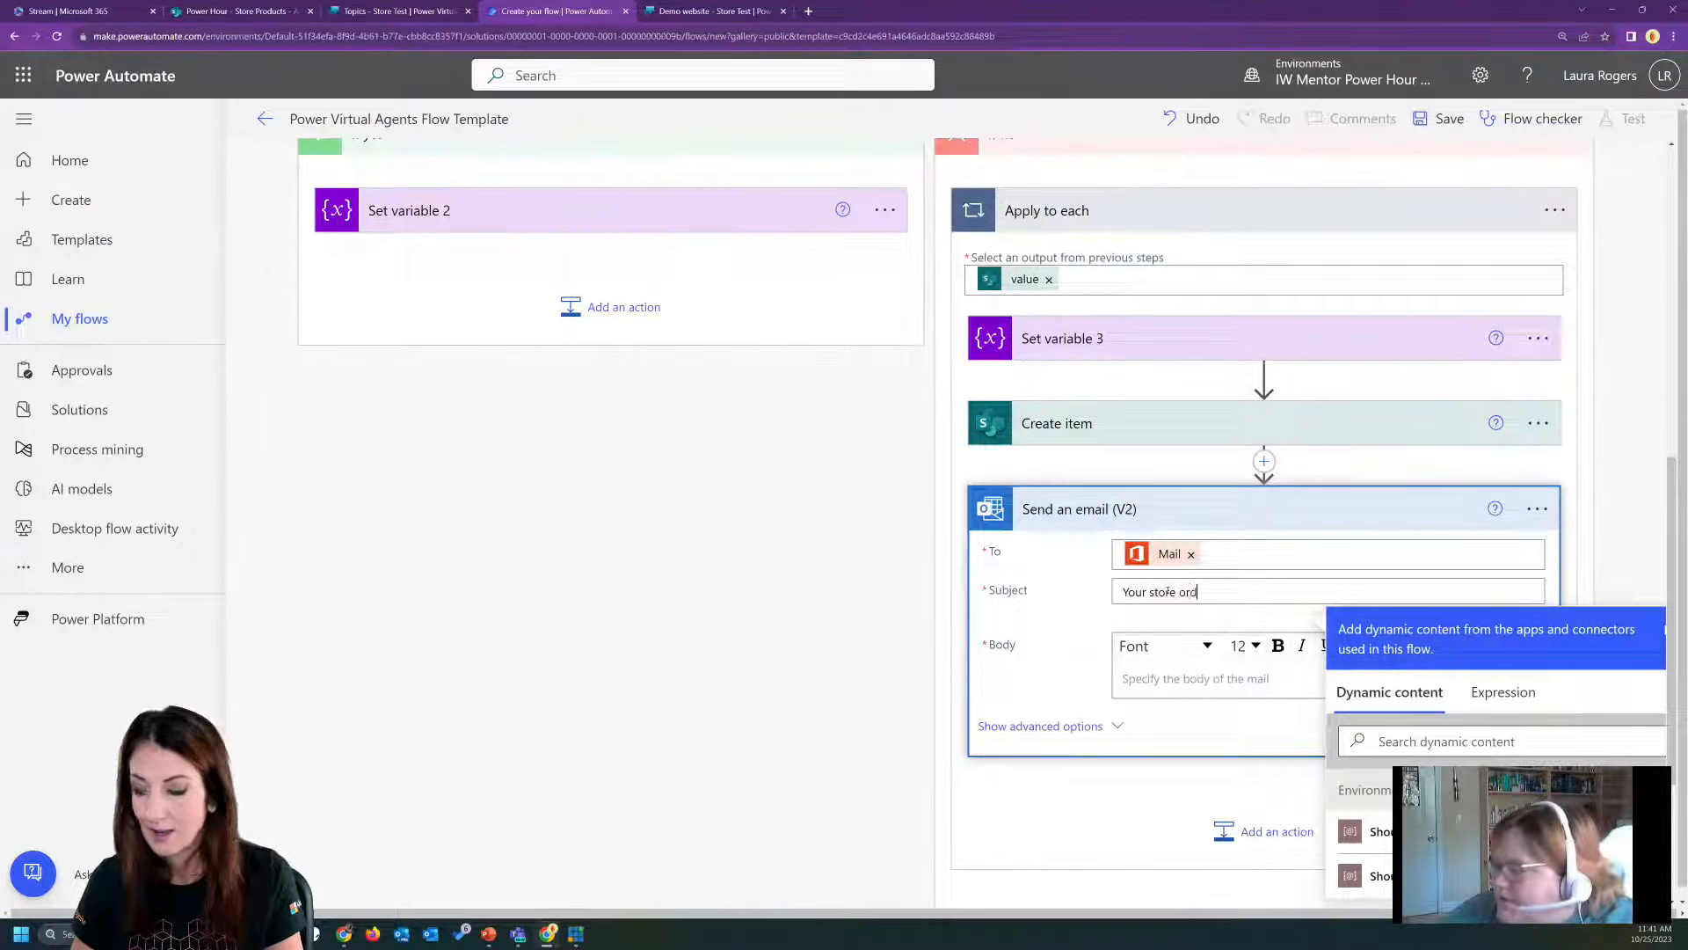
pyautogui.click(1184, 675)
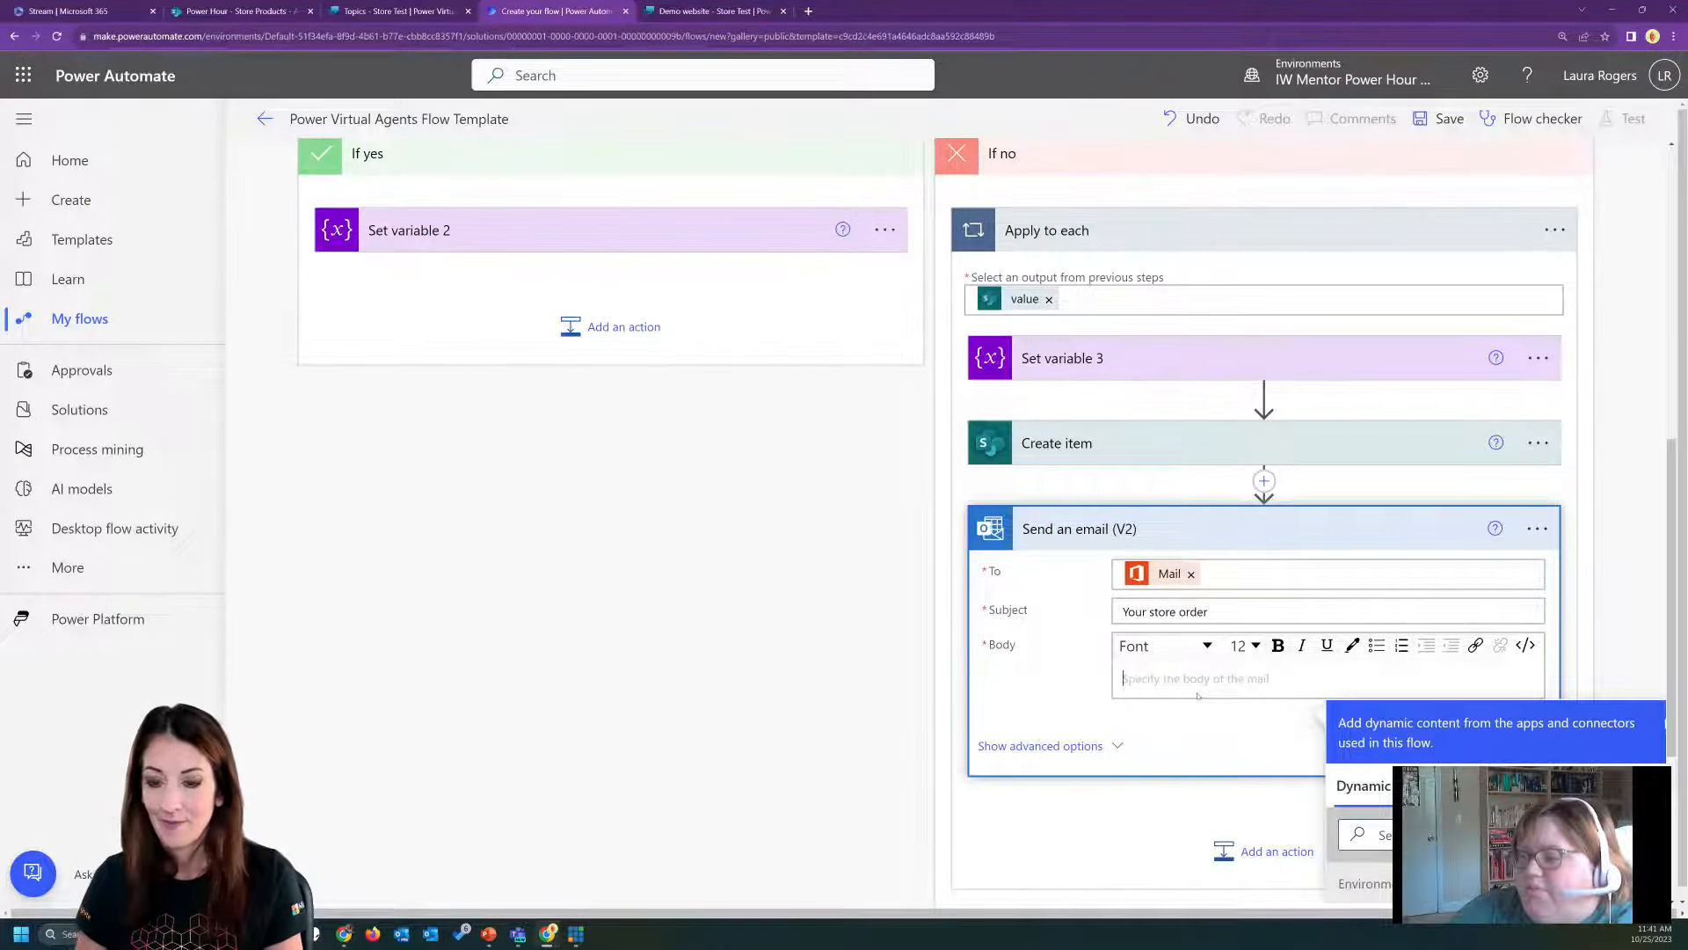
pyautogui.write('Your')
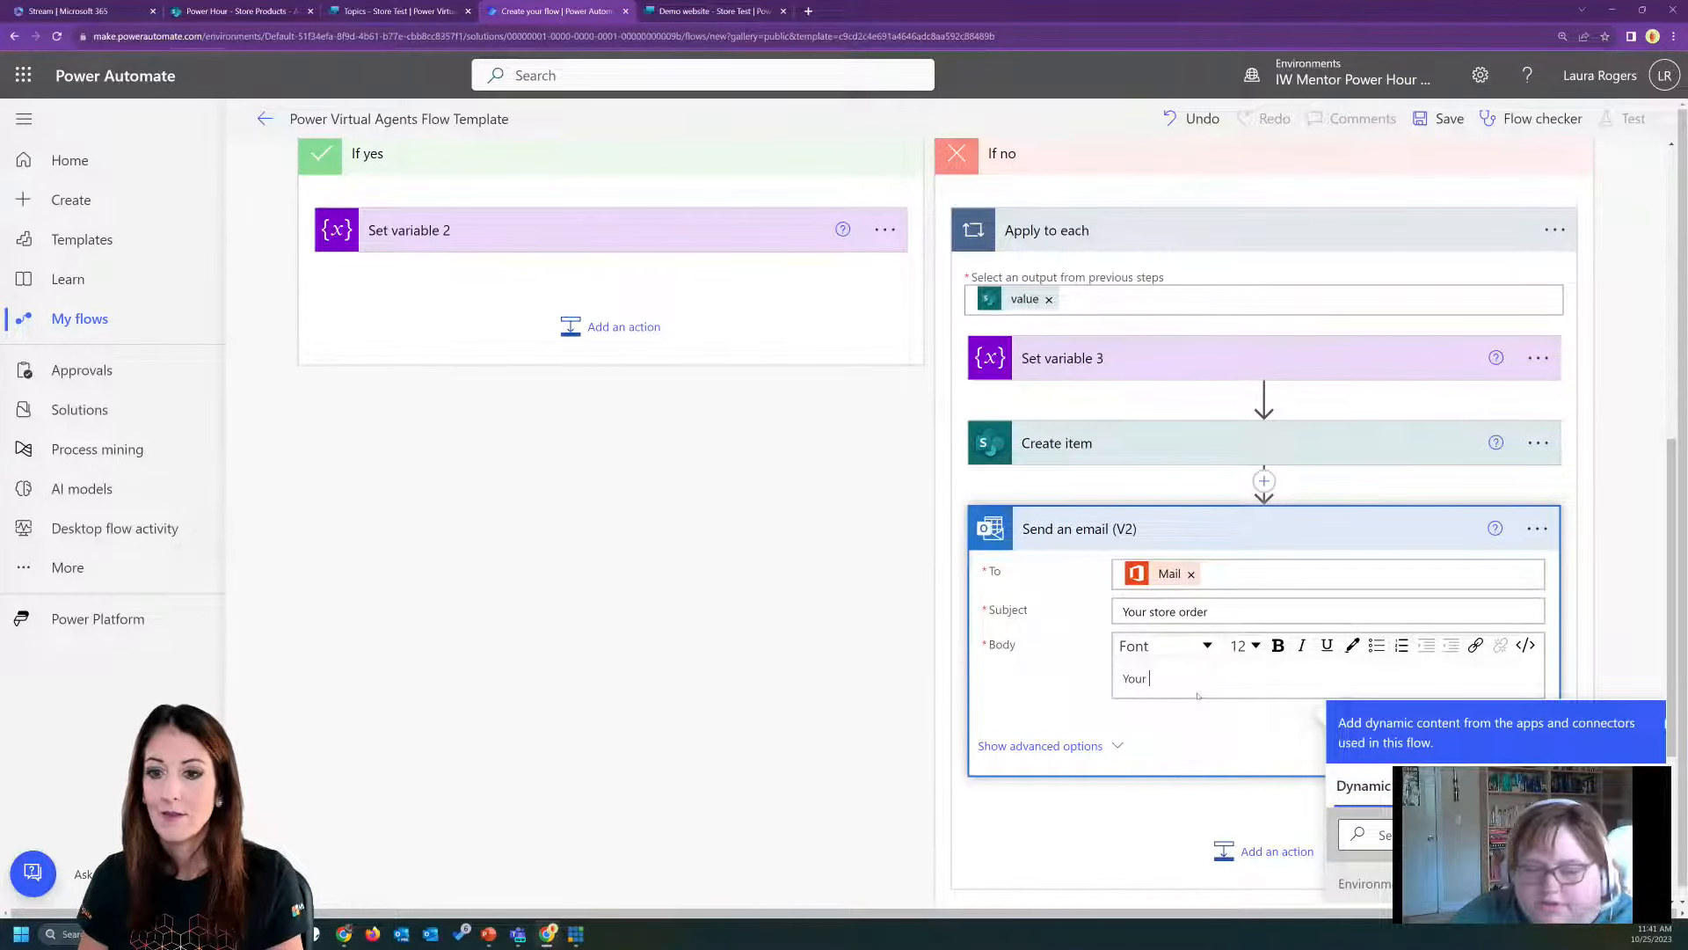
pyautogui.write(' order')
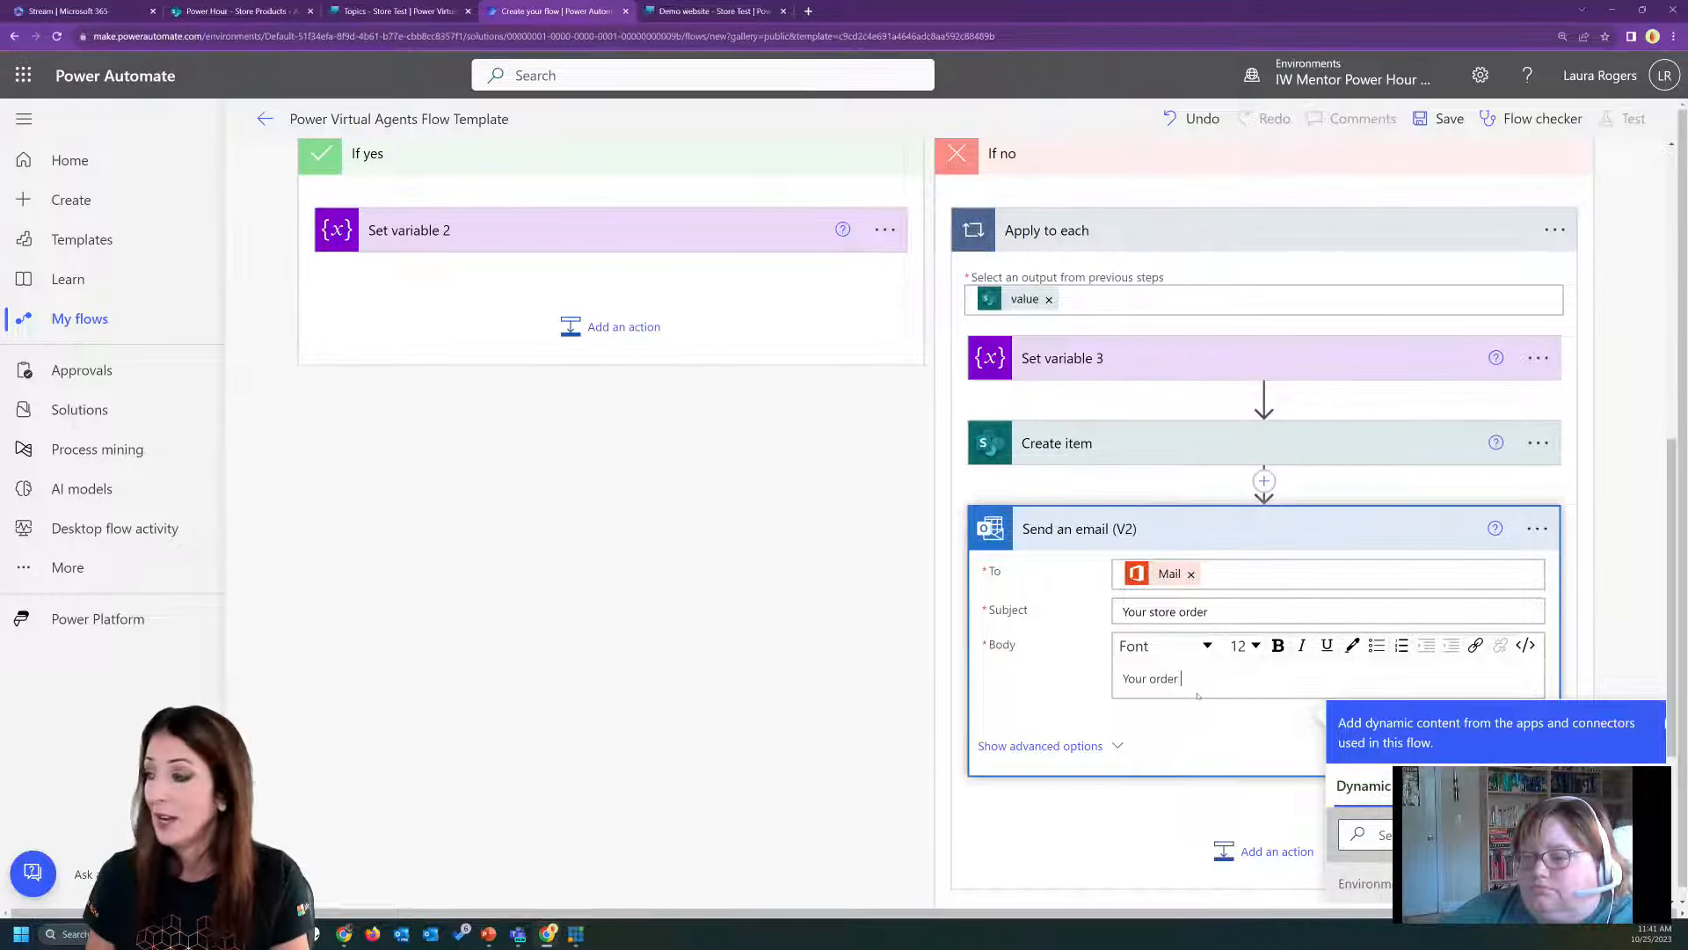
pyautogui.write('has')
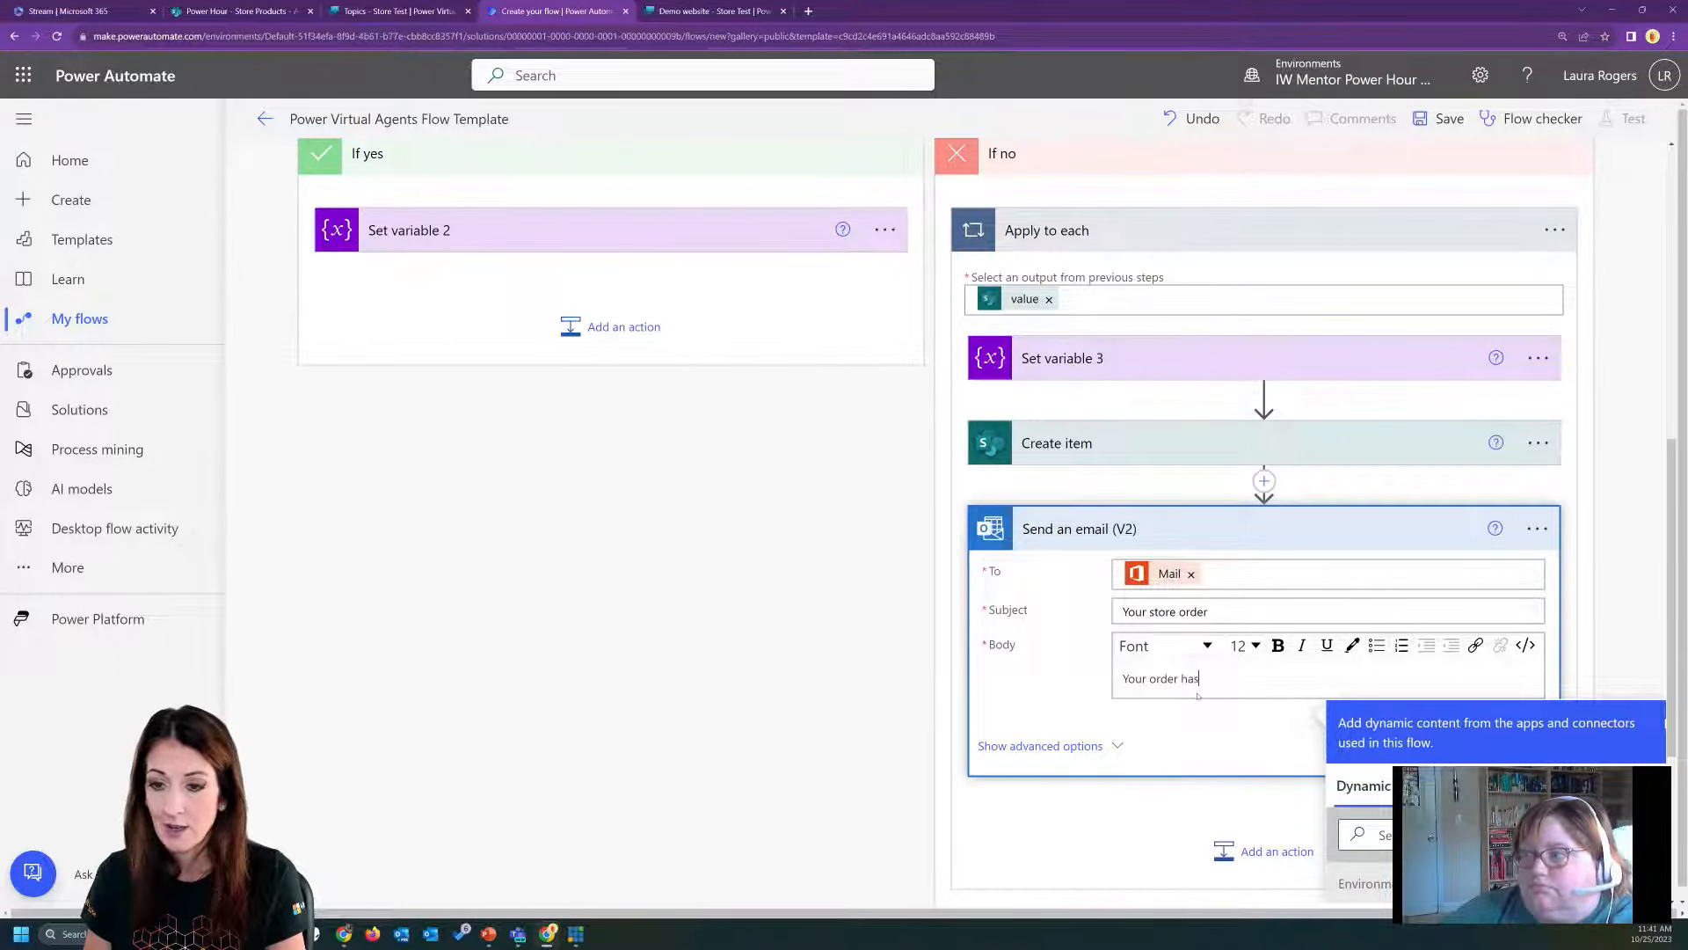
pyautogui.write(' been placed')
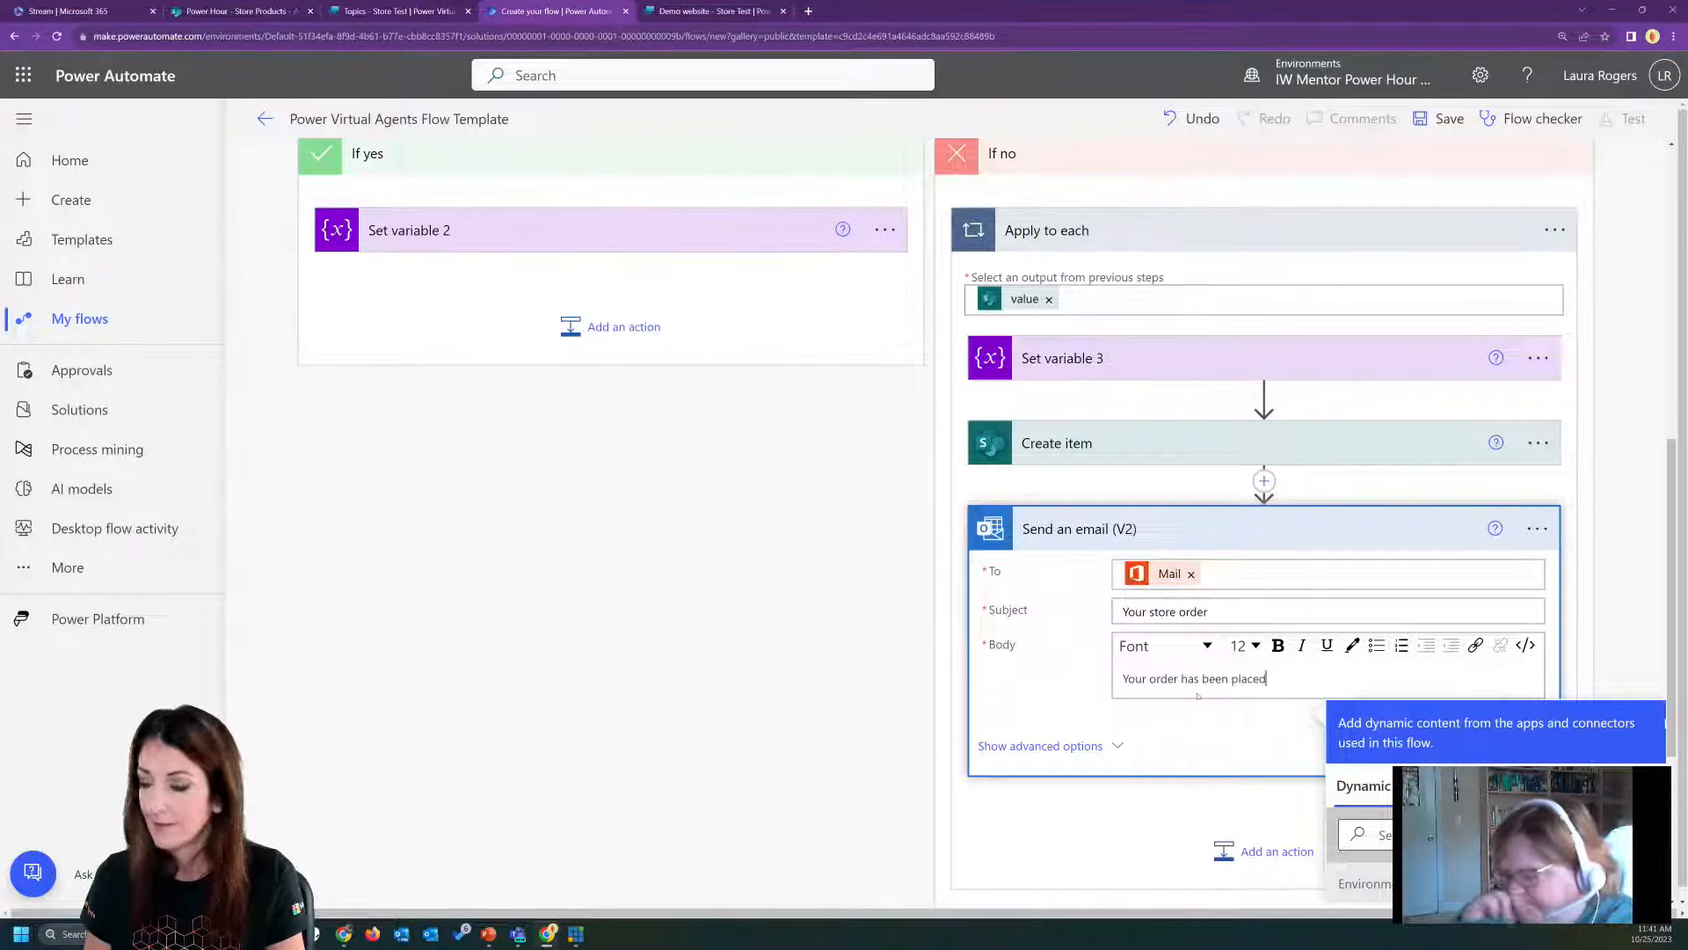
# Add an "Item:" line to the email body followed by the Title dynamic value from Create item.
pyautogui.press('Return')
pyautogui.write('Item:')
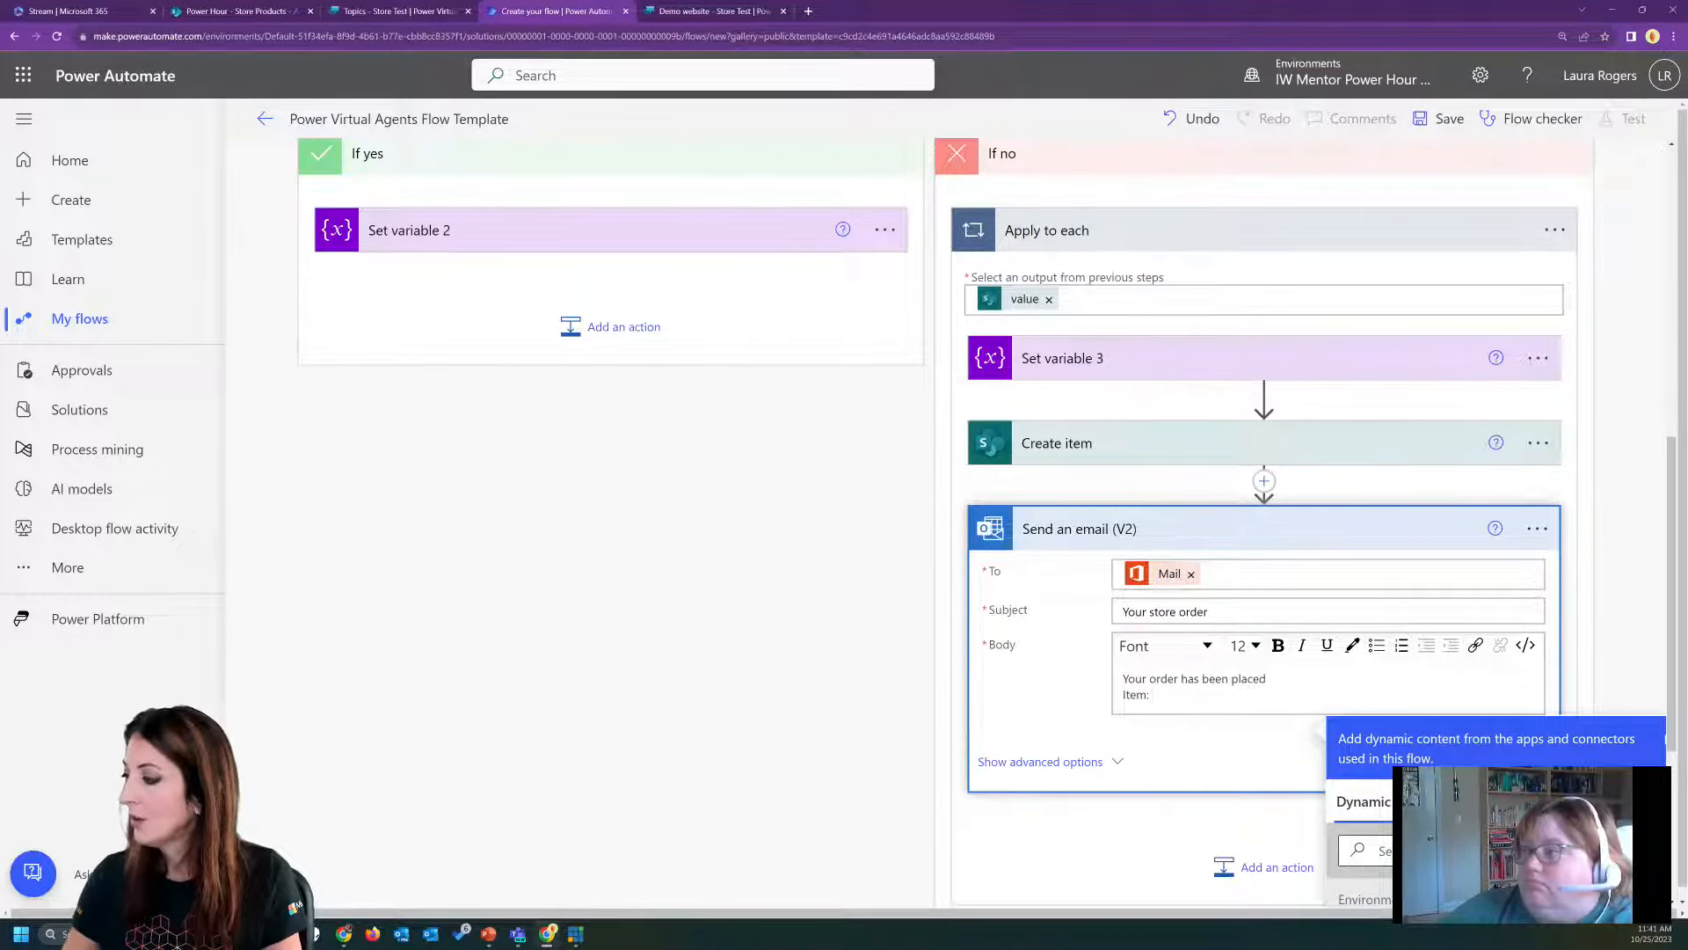
pyautogui.click(1424, 850)
pyautogui.write('tit')
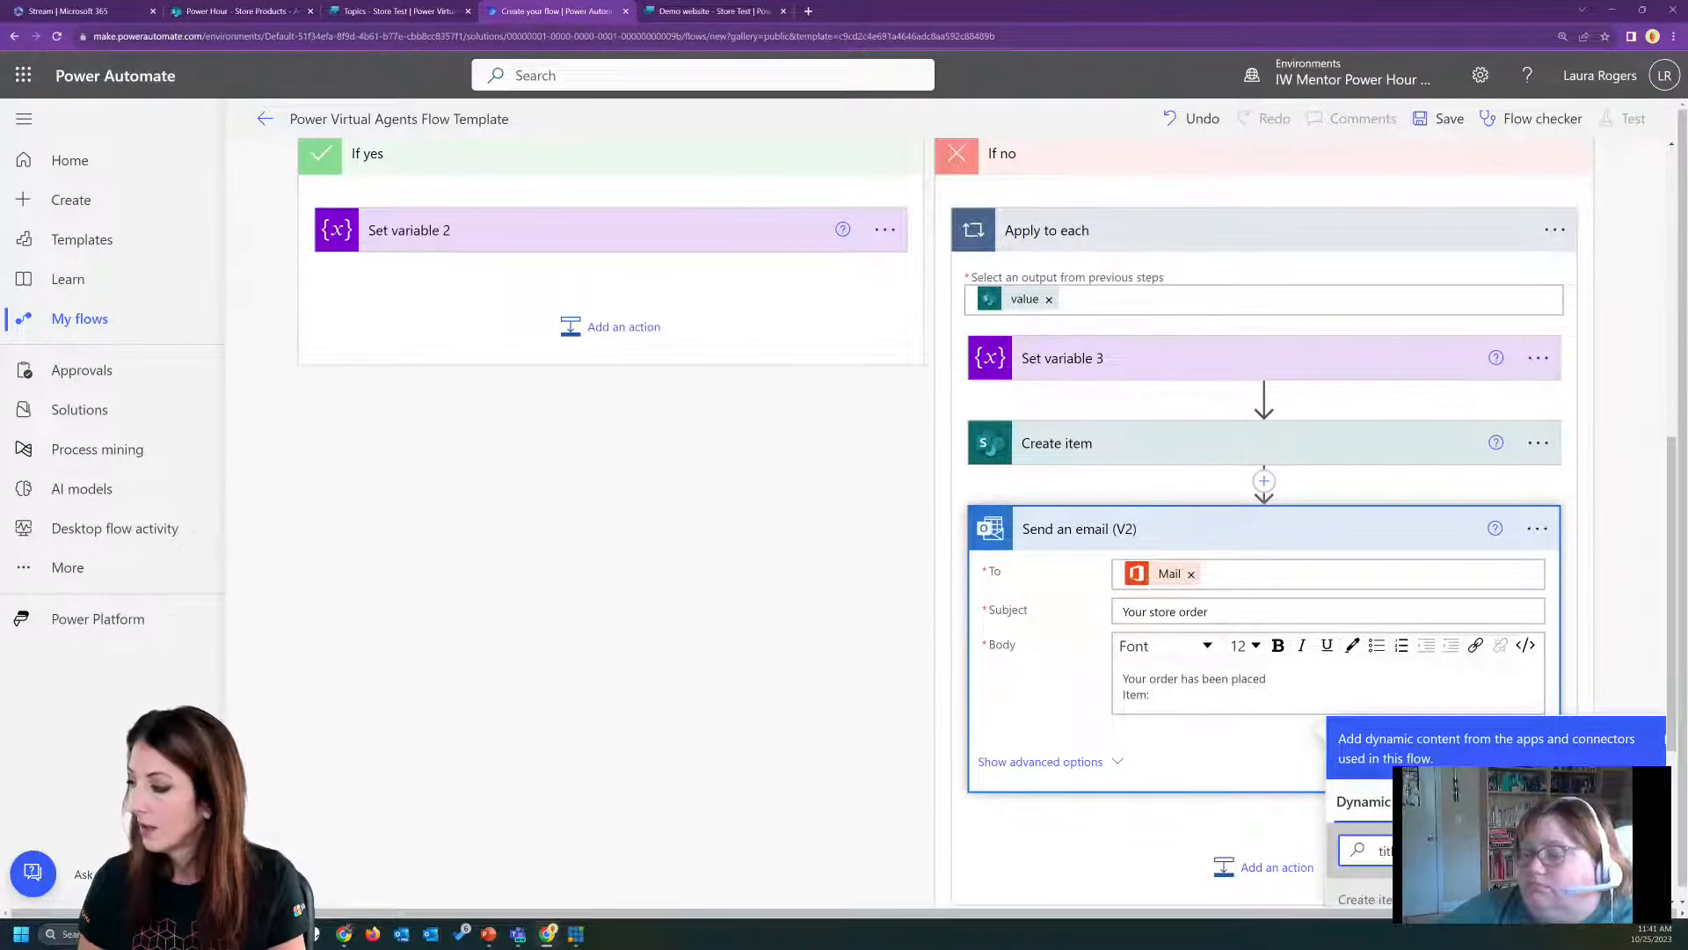
pyautogui.write('le')
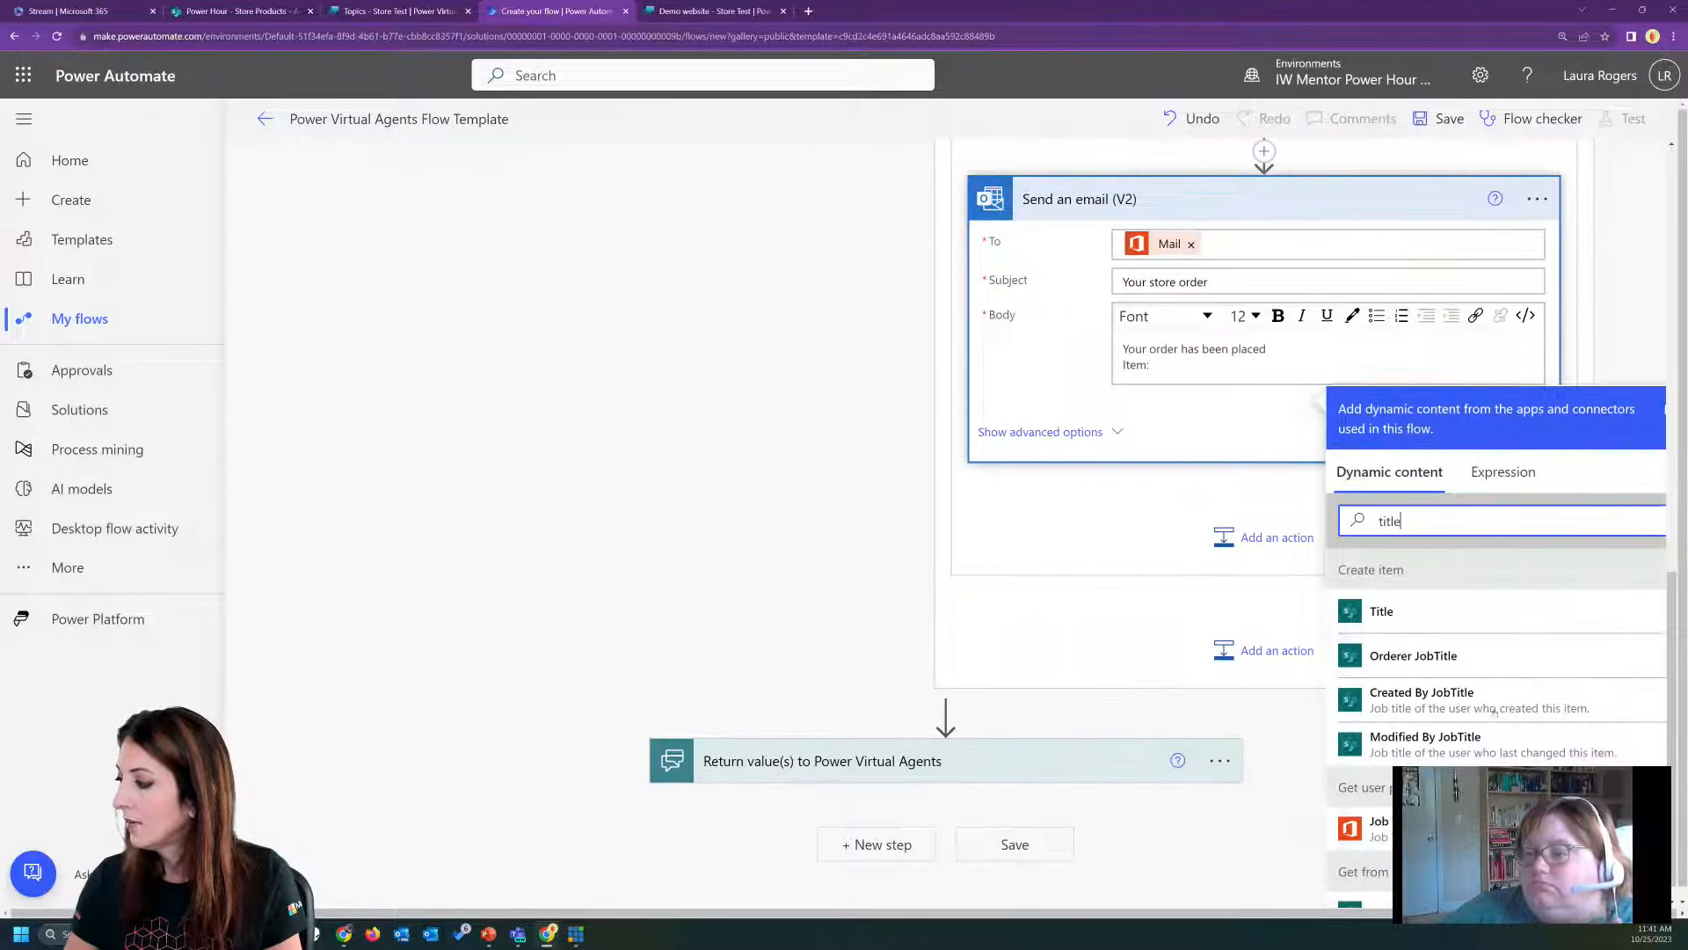
pyautogui.click(1434, 616)
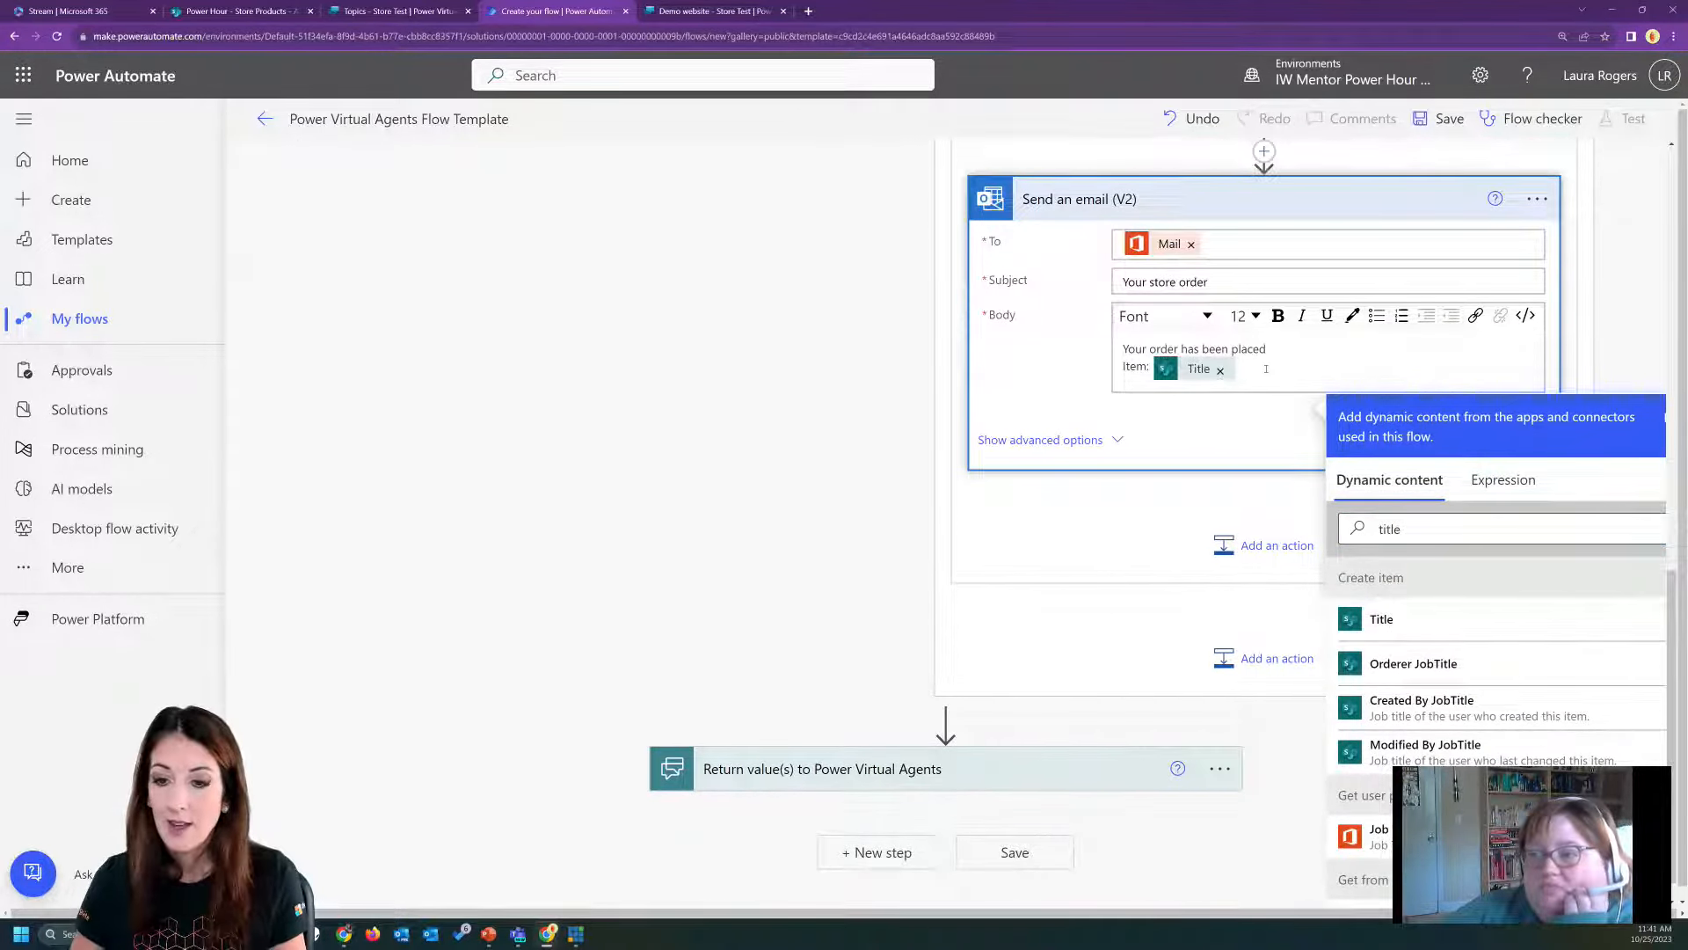
# Add a "Cost:" line to the email body followed by the Price dynamic value from Get from products.
pyautogui.press('Return')
pyautogui.write('Cost:')
pyautogui.doubleClick(1390, 544)
pyautogui.write('price')
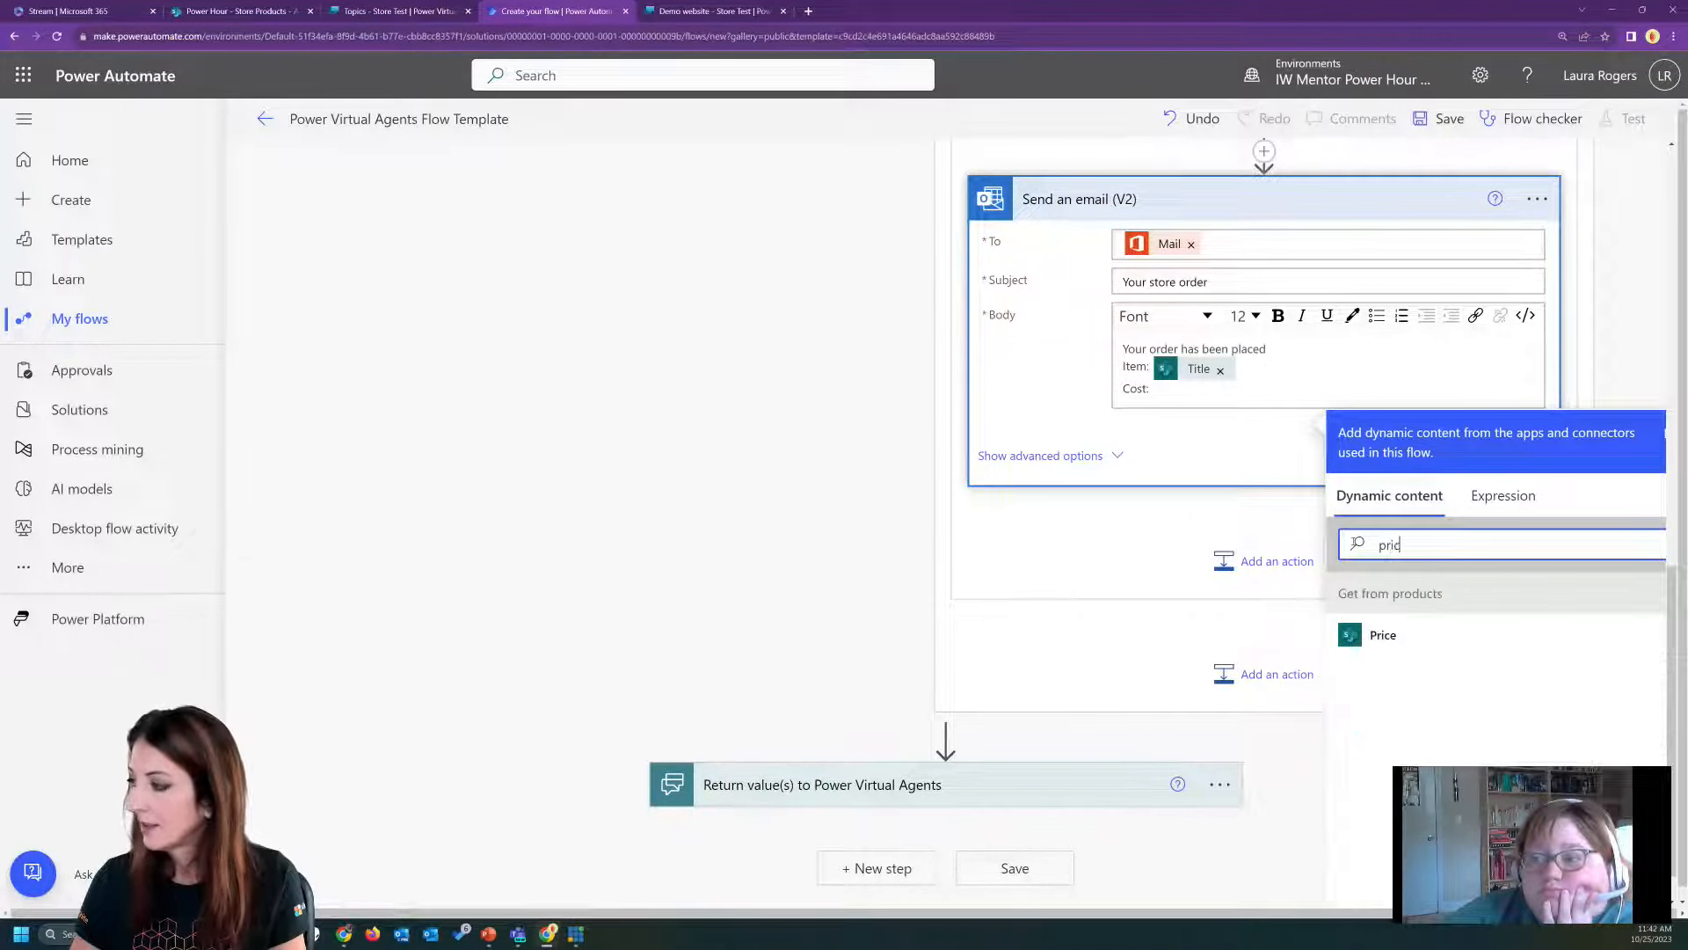
pyautogui.click(1435, 642)
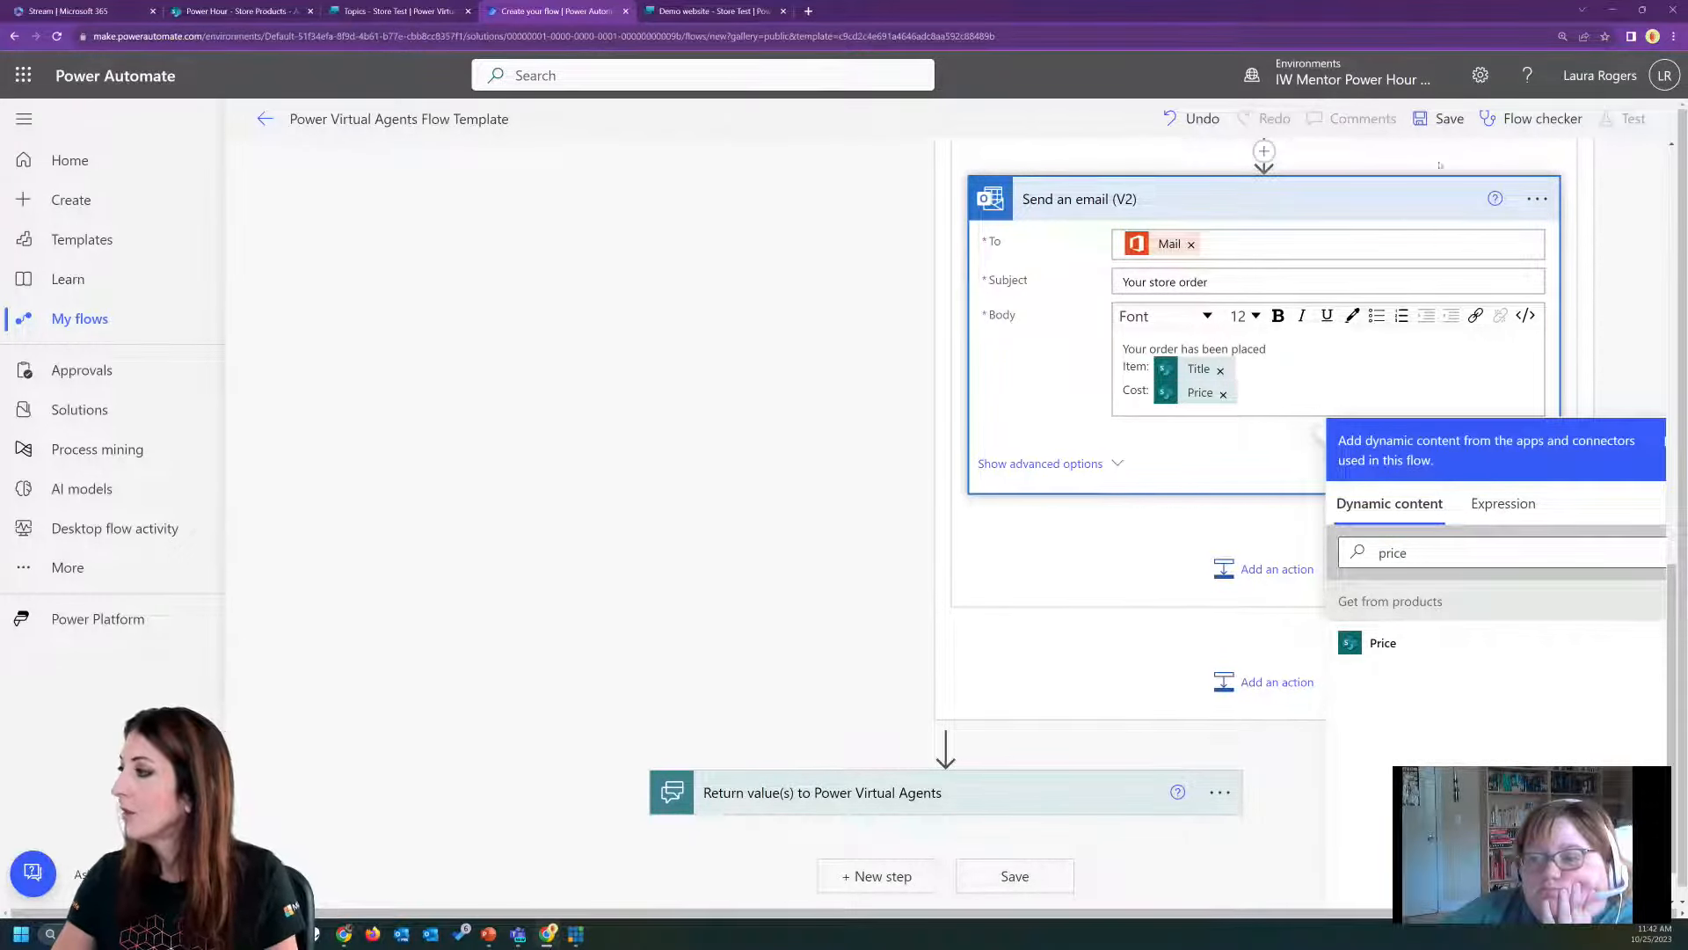
# Rename the flow as "Store Order PVA" and save it.
pyautogui.click(400, 119)
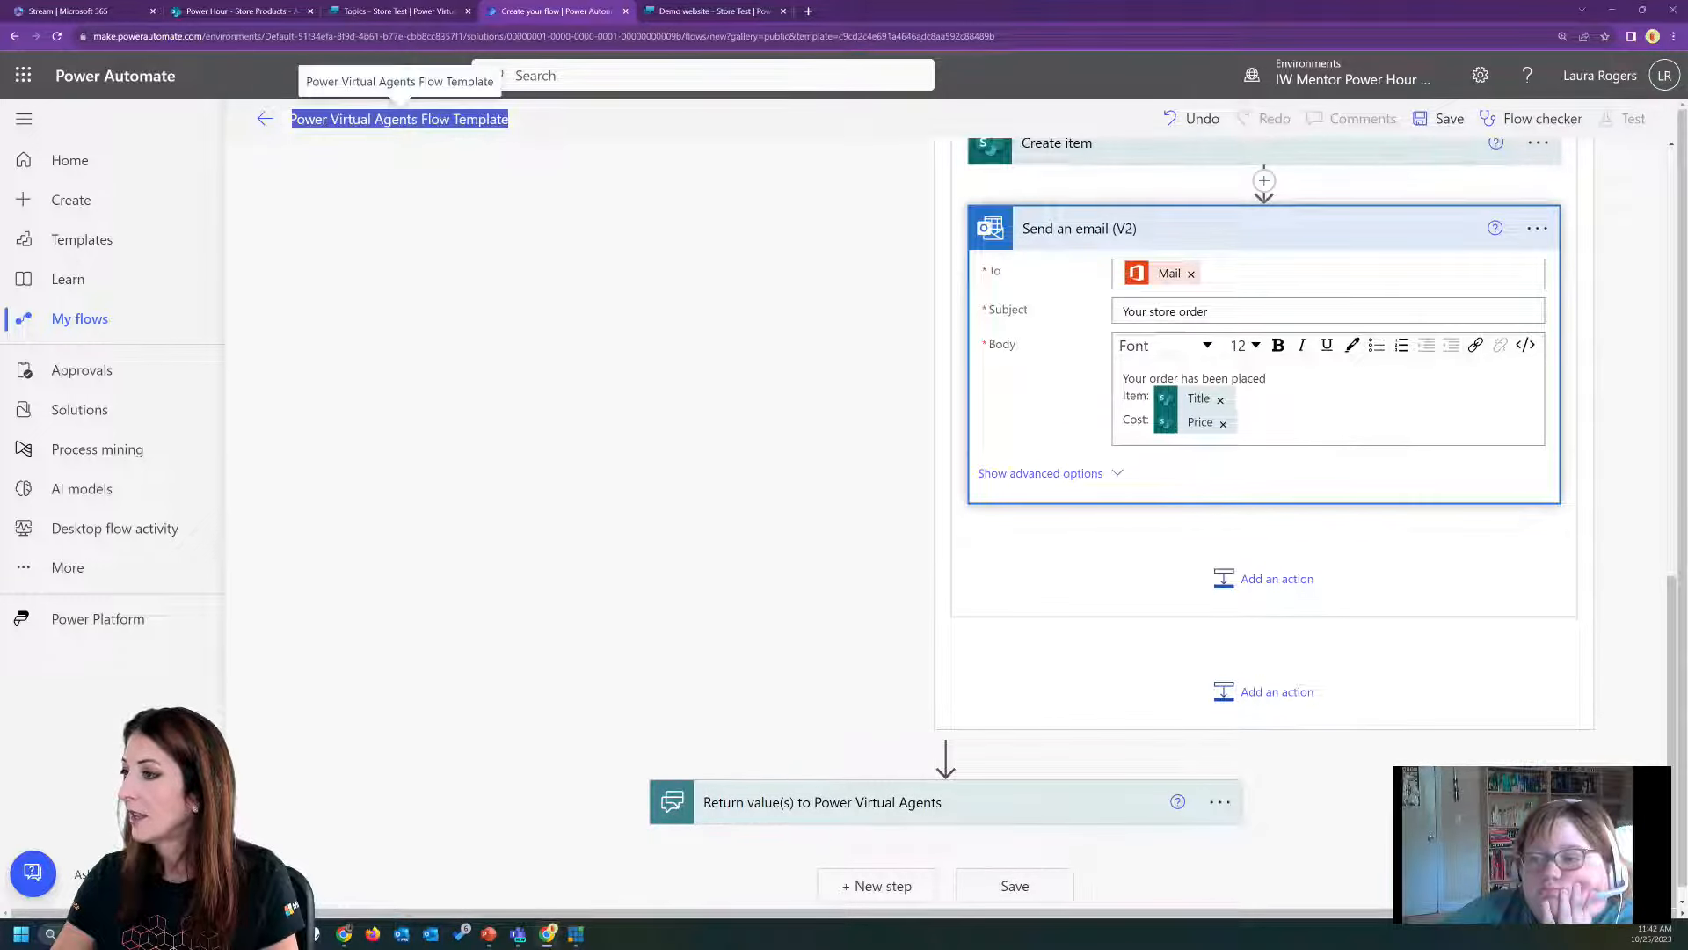
pyautogui.write('STore')
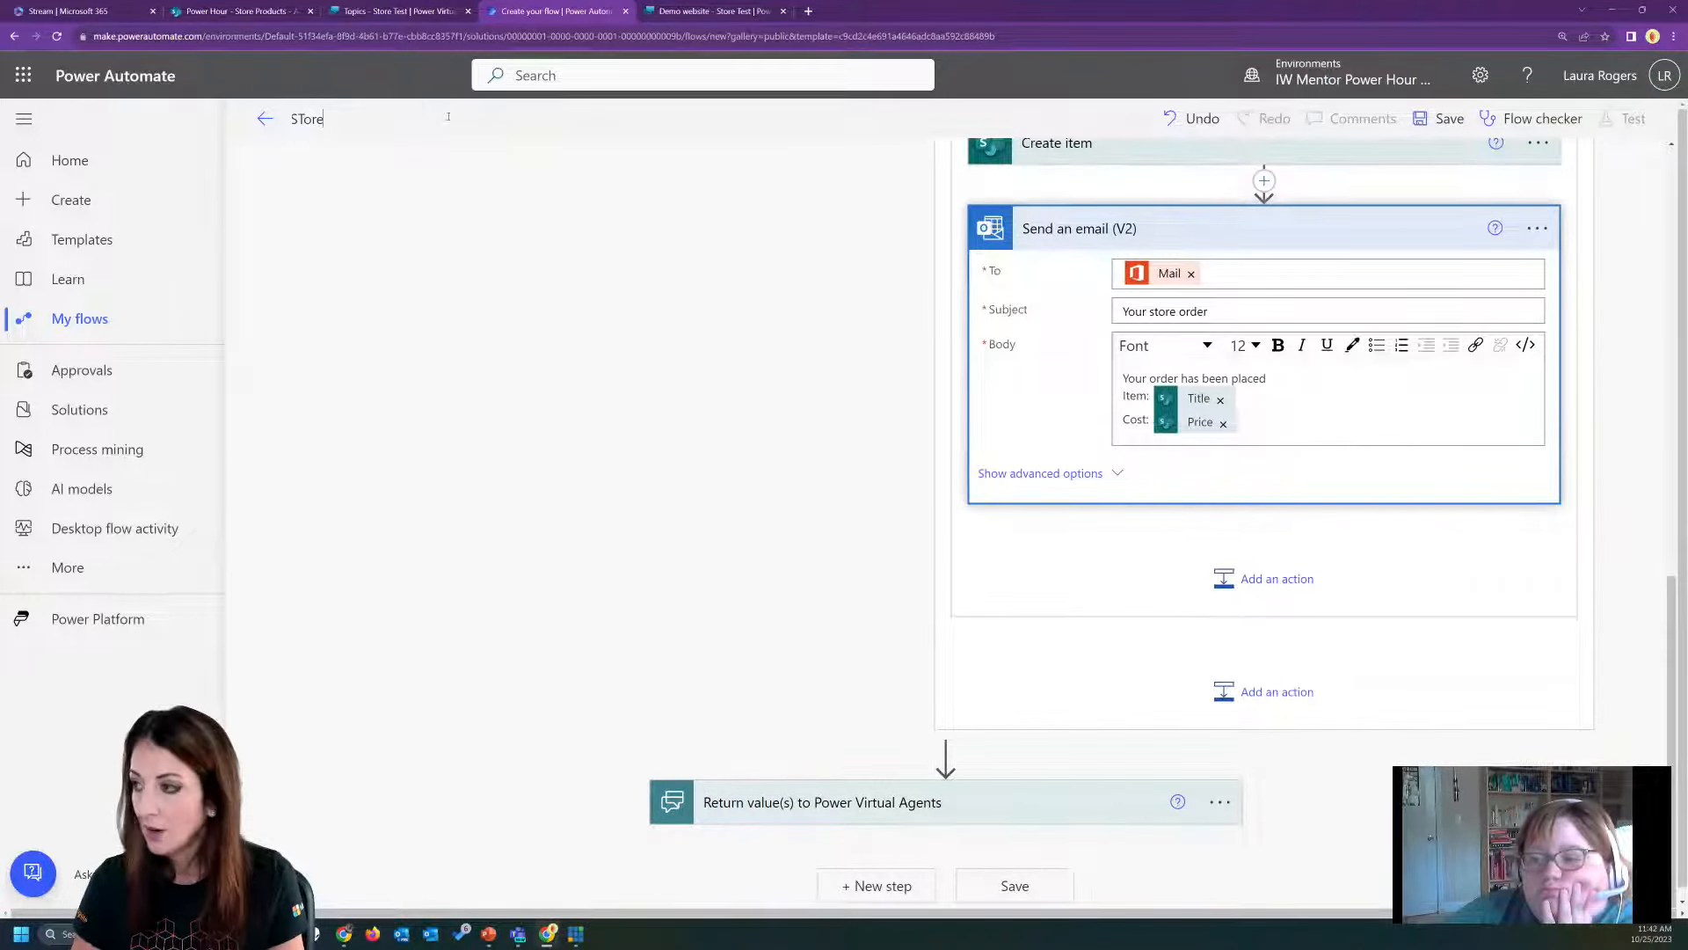
pyautogui.press('BackSpace')
pyautogui.press('BackSpace')
pyautogui.press('BackSpace')
pyautogui.press('BackSpace')
pyautogui.write('Sto')
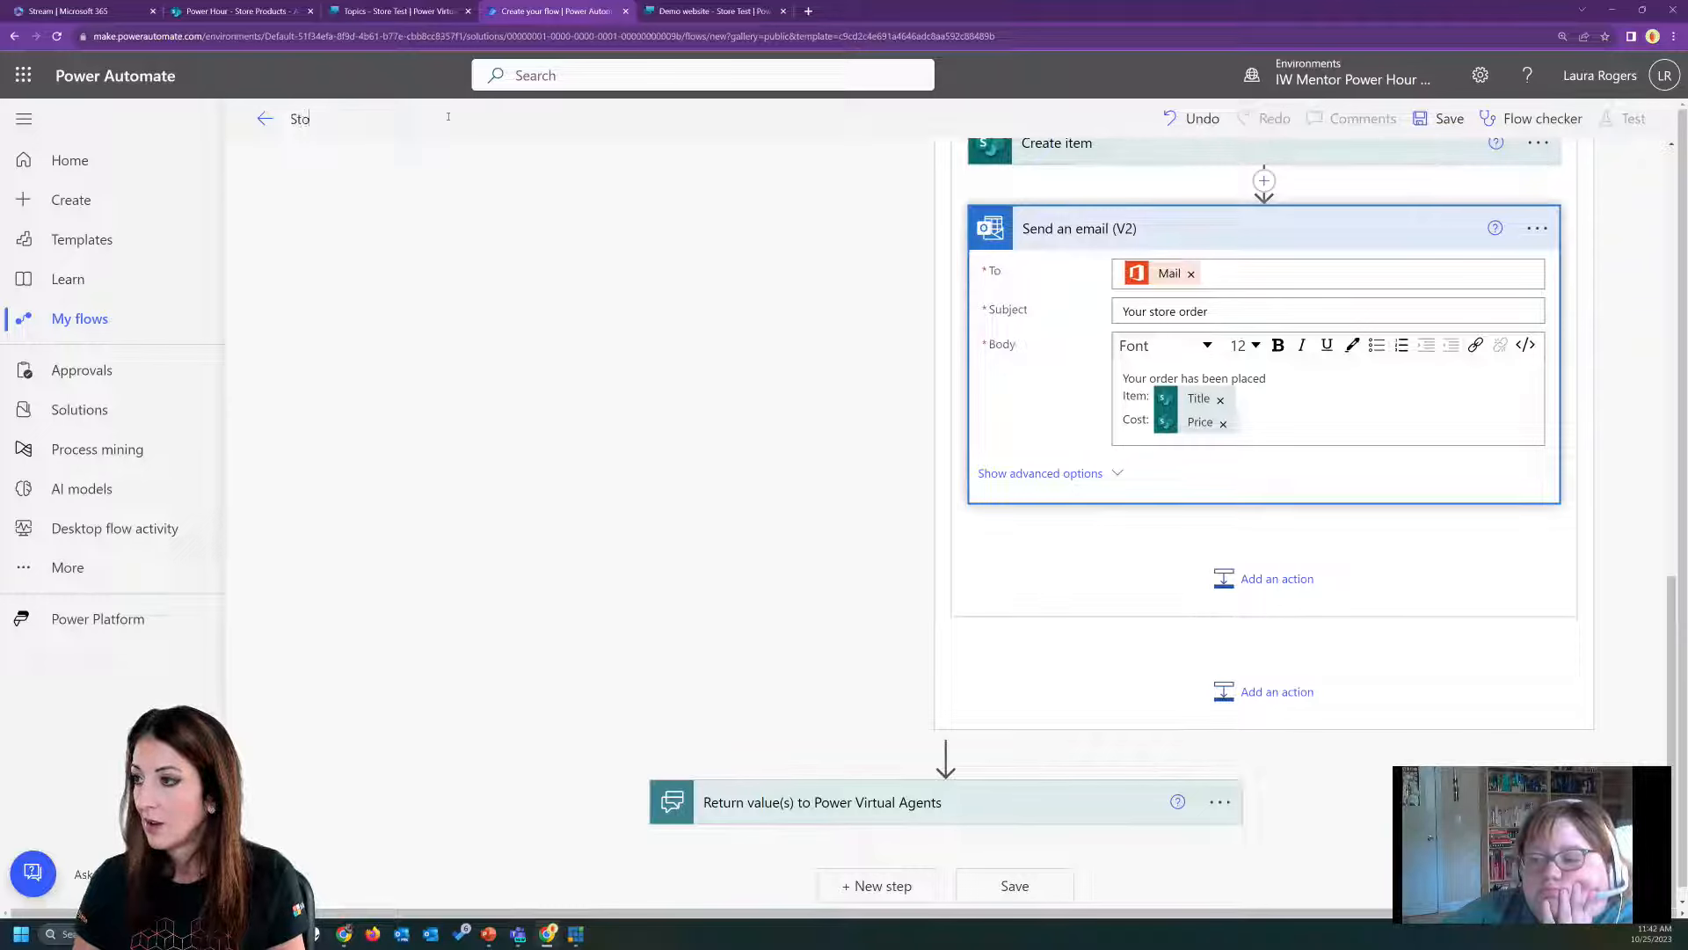
pyautogui.write('re Order')
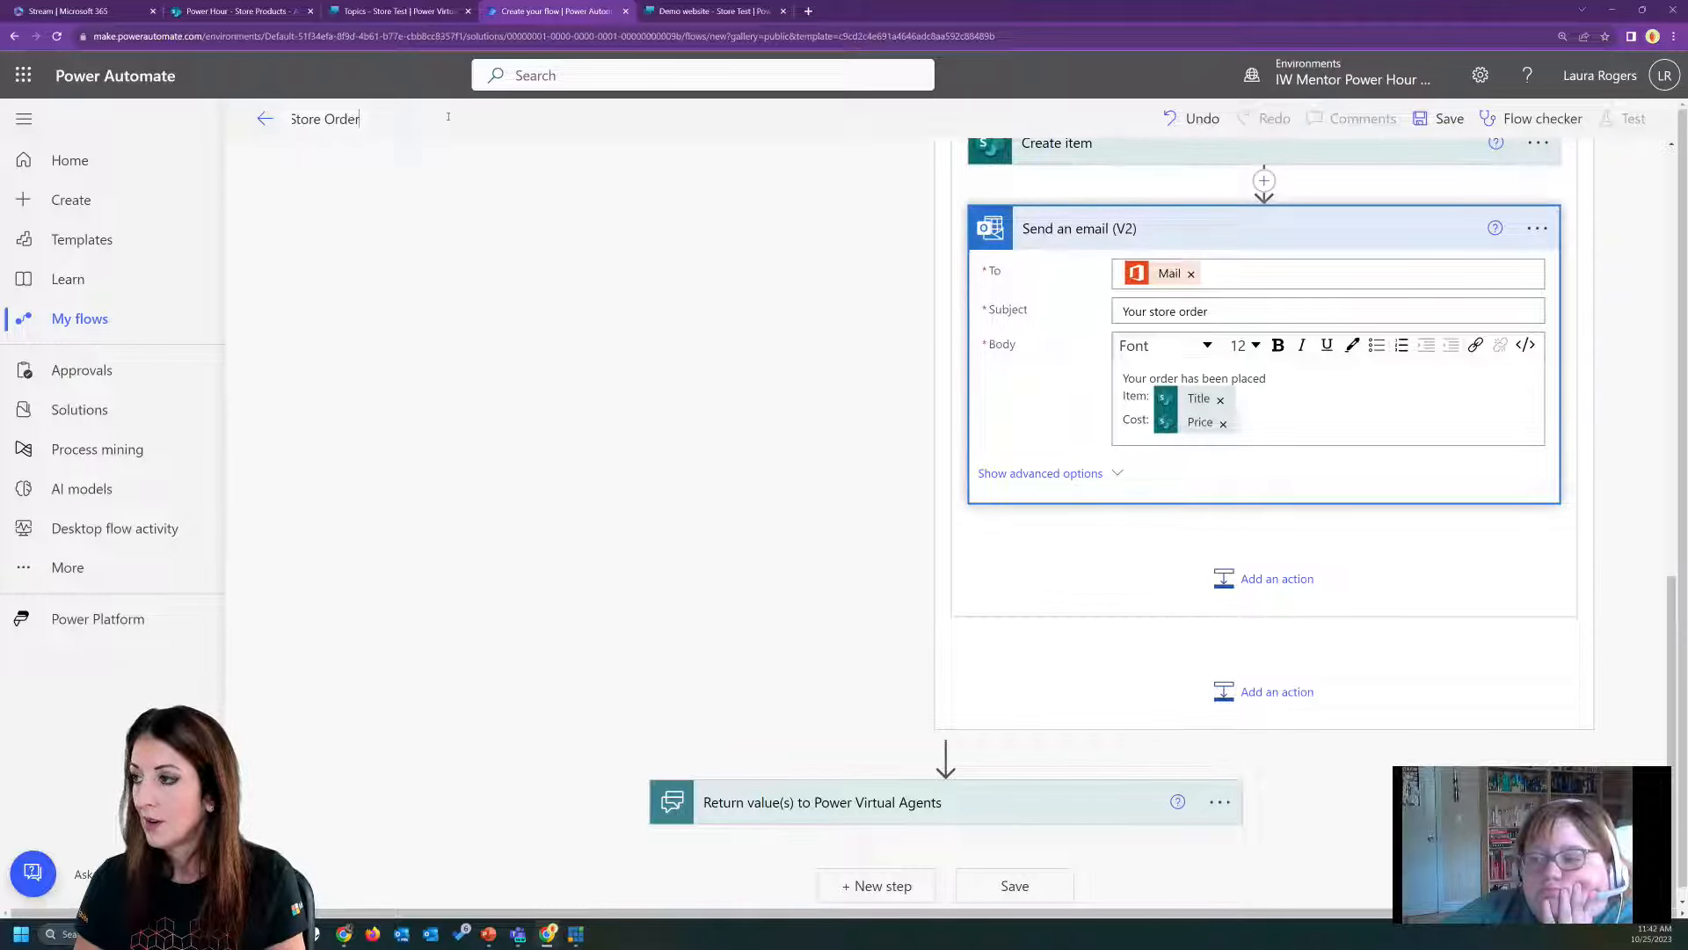
pyautogui.write(' PVA')
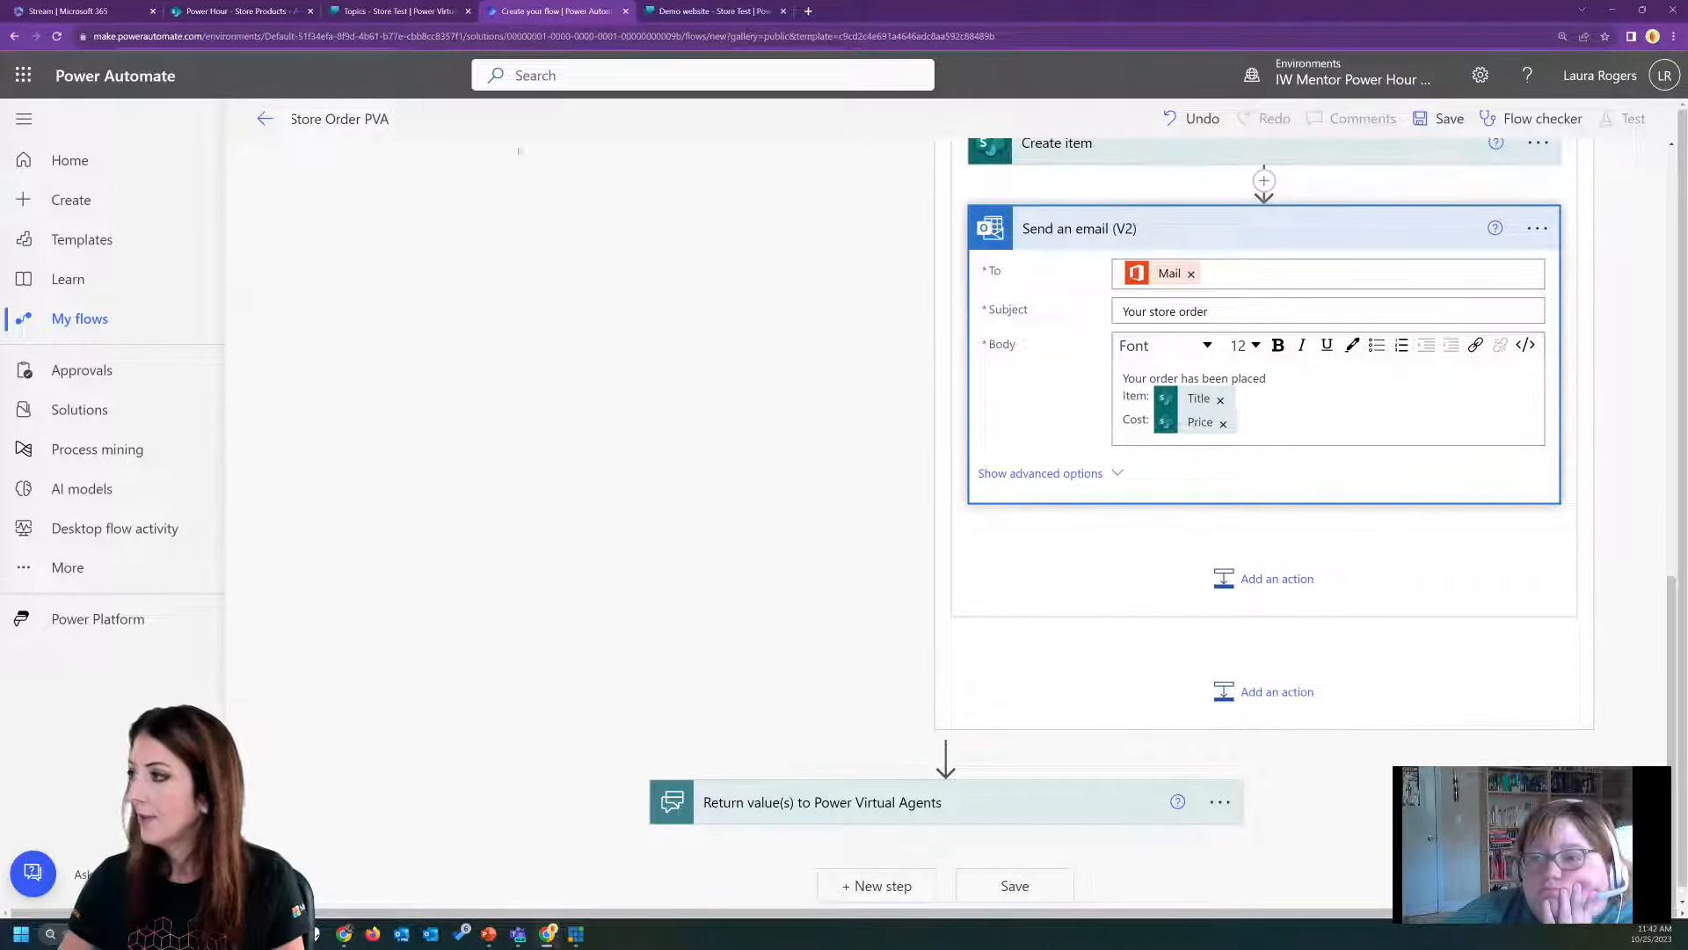
pyautogui.click(1447, 118)
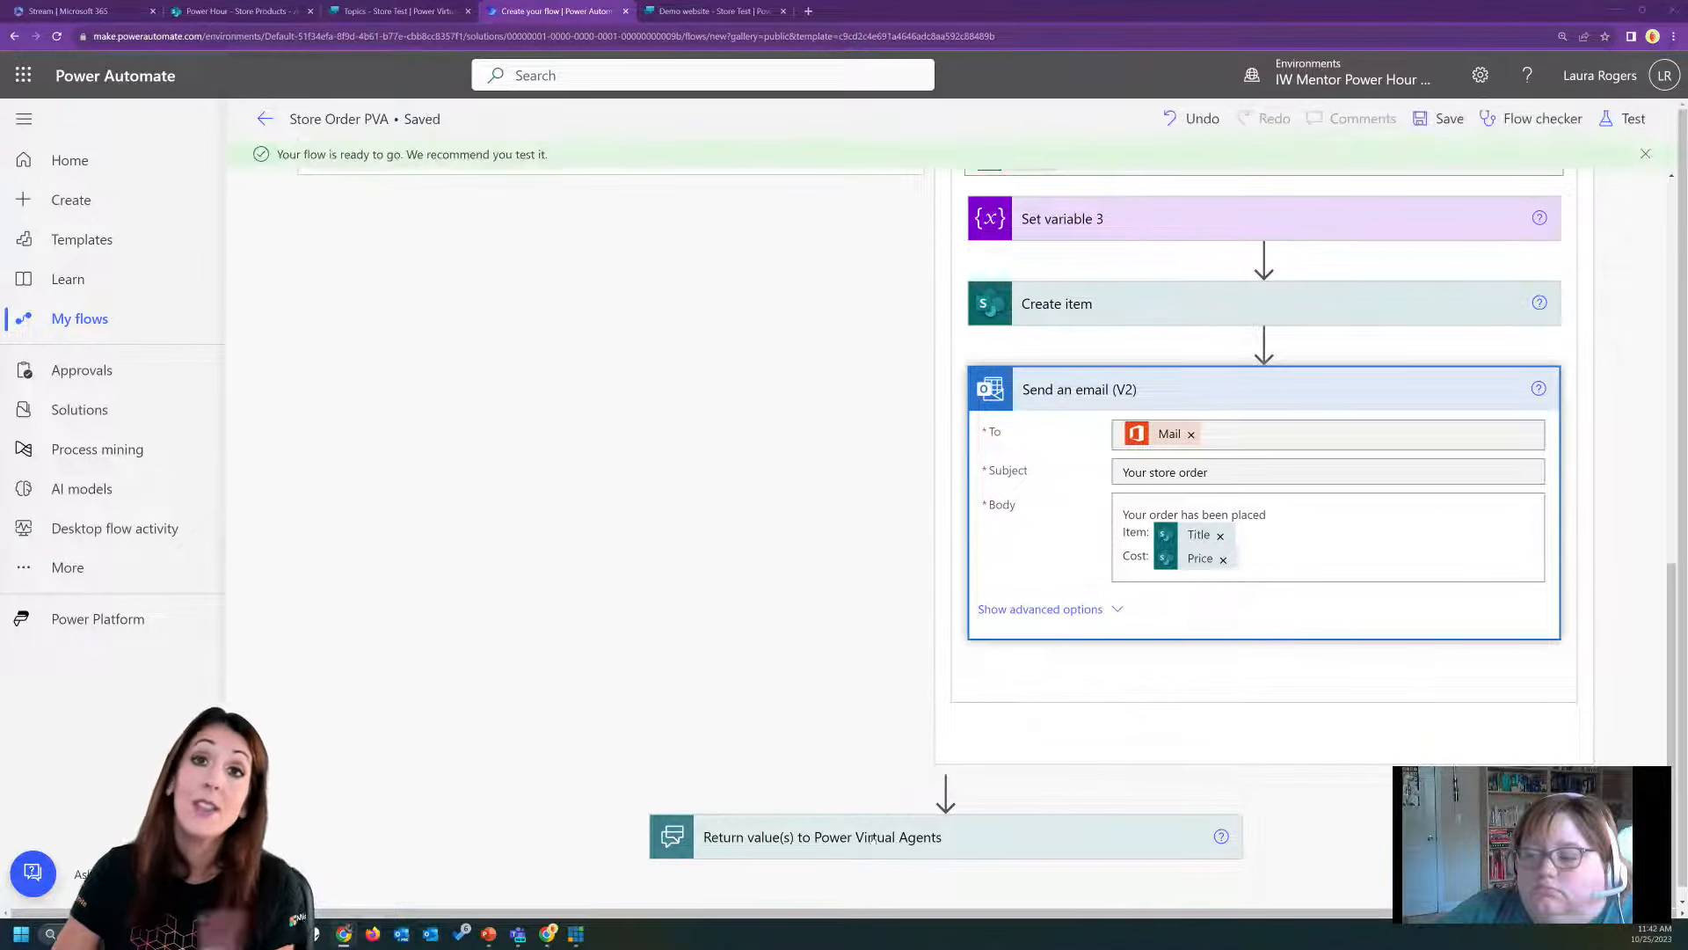
# Name the text output of Return value(s) to Power Virtual Agents "OrderInfo" and fill it with the varSelectedItem variable.
pyautogui.click(809, 804)
pyautogui.click(774, 775)
pyautogui.write('OrderInfo')
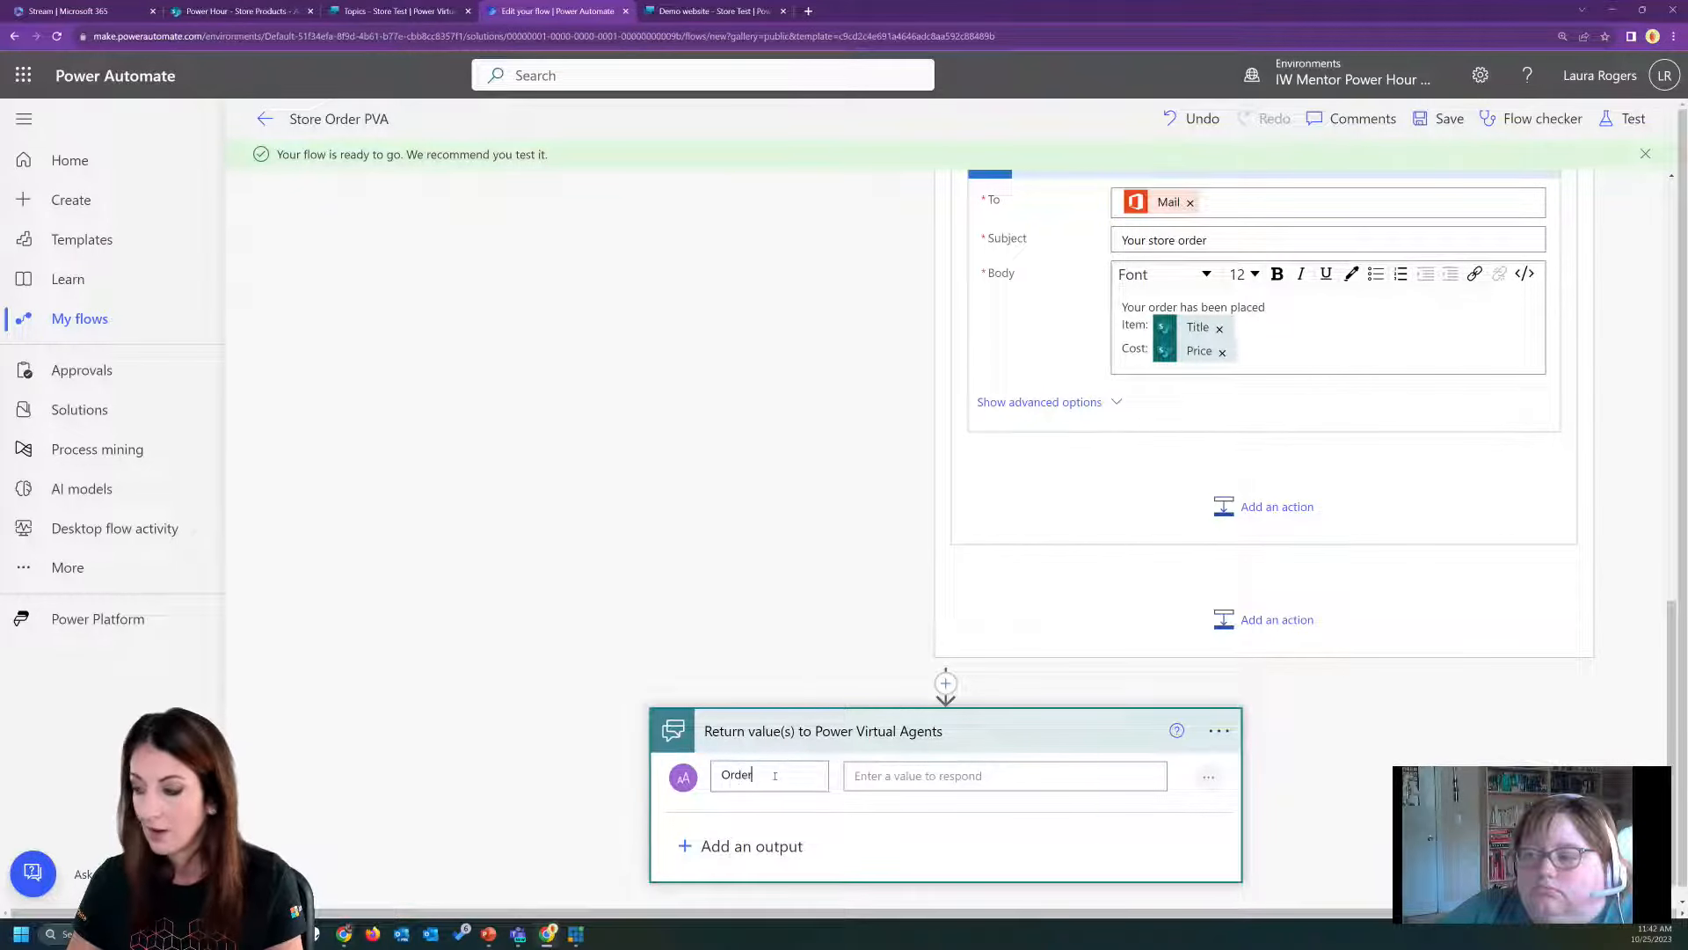
pyautogui.click(933, 778)
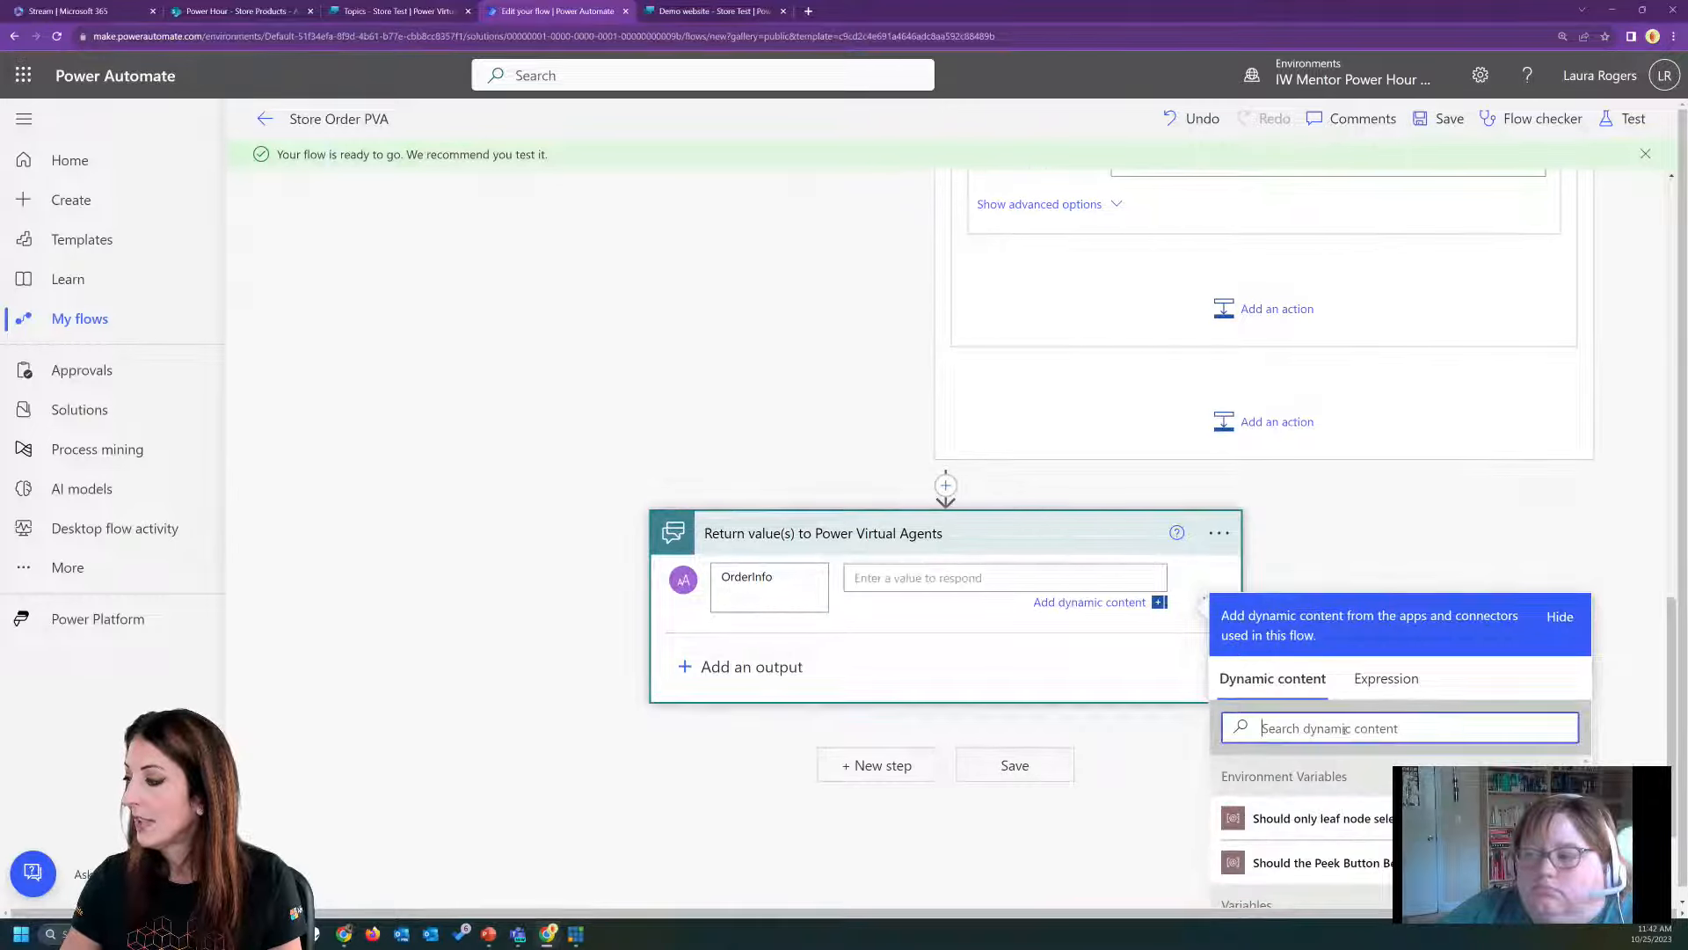
pyautogui.write('var')
pyautogui.click(1295, 865)
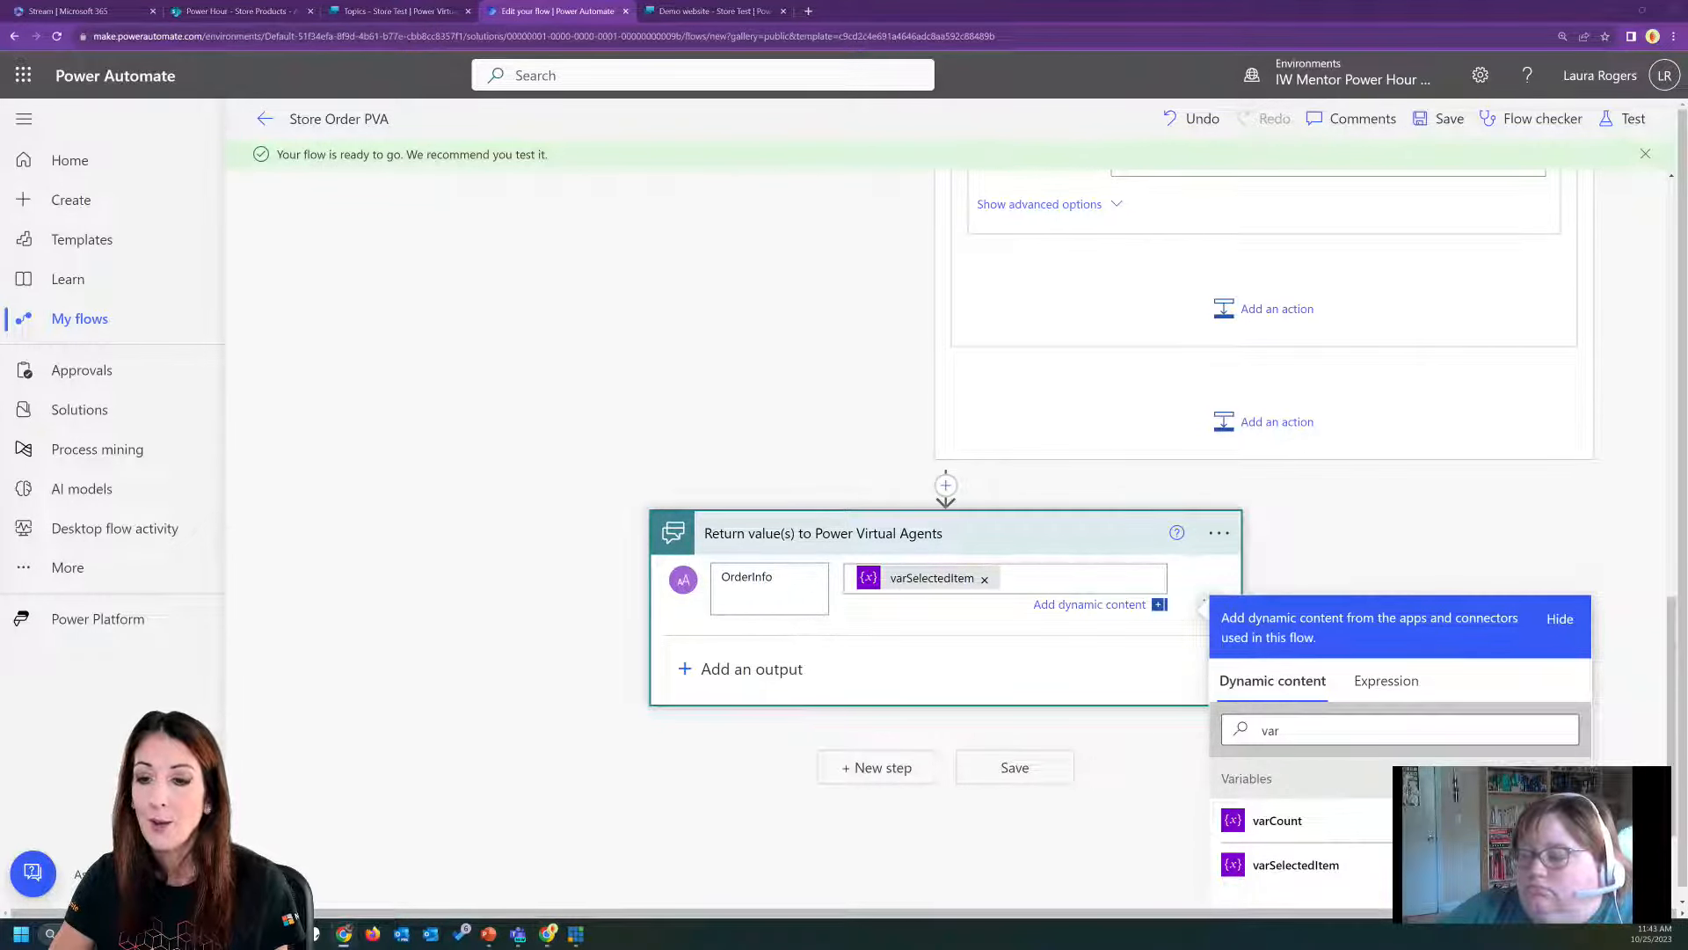
# Configure Return value(s) to Power Virtual Agents to run also when the Condition has failed or is skipped.
pyautogui.click(1225, 537)
pyautogui.click(1218, 671)
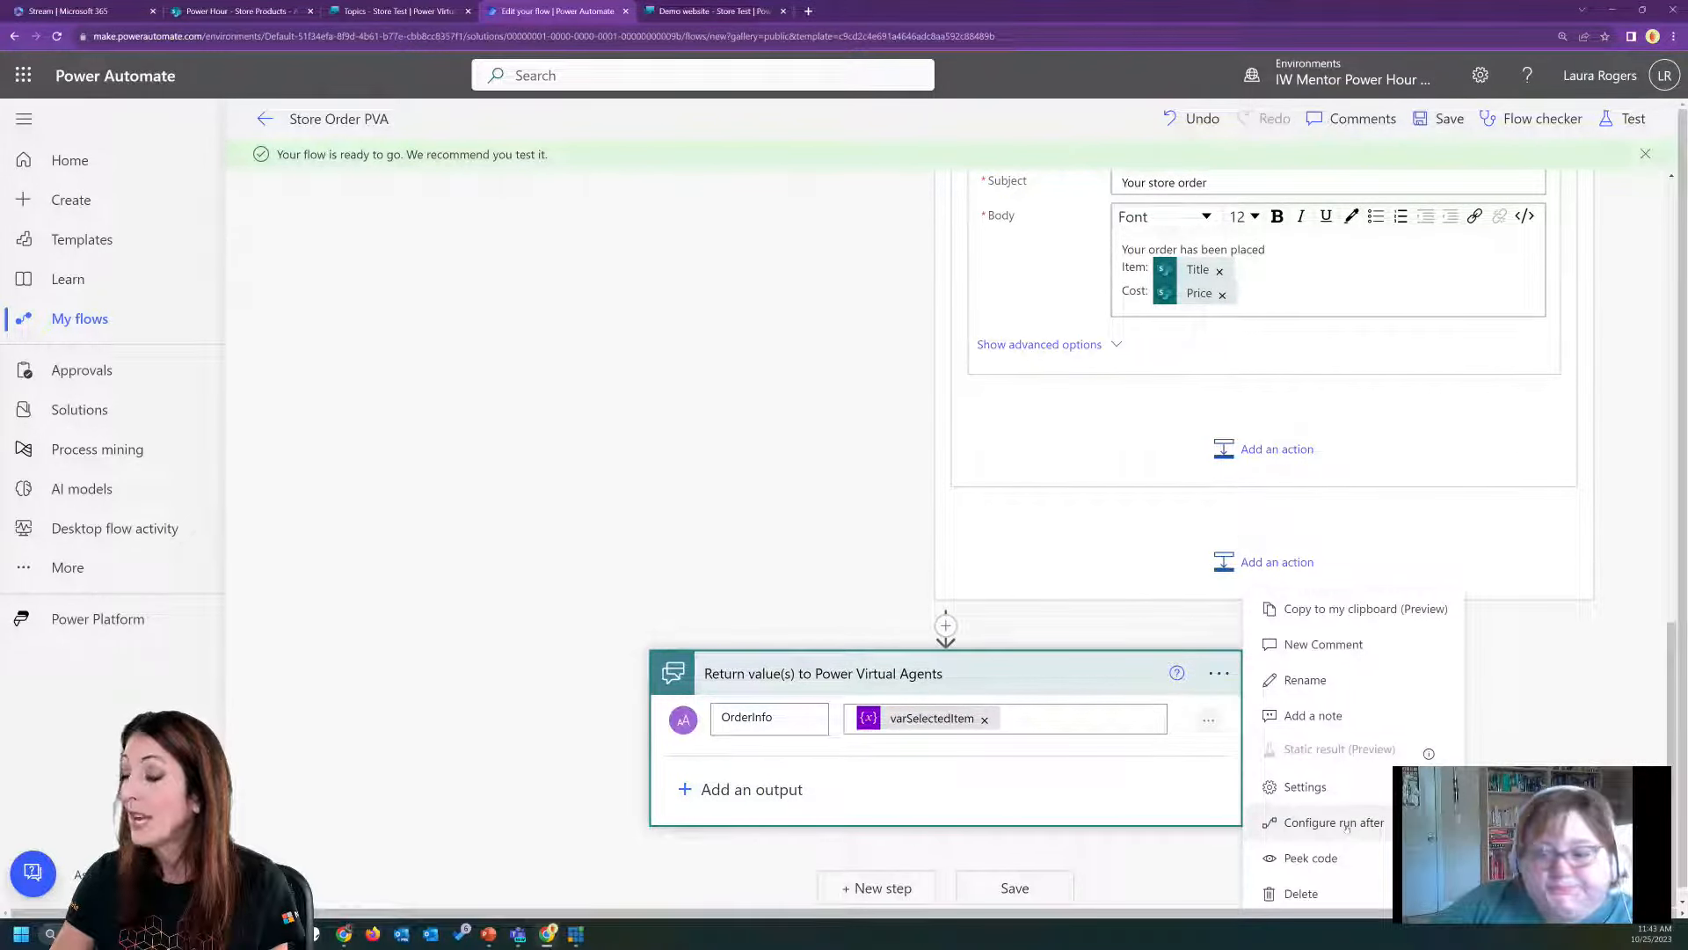
pyautogui.click(1334, 823)
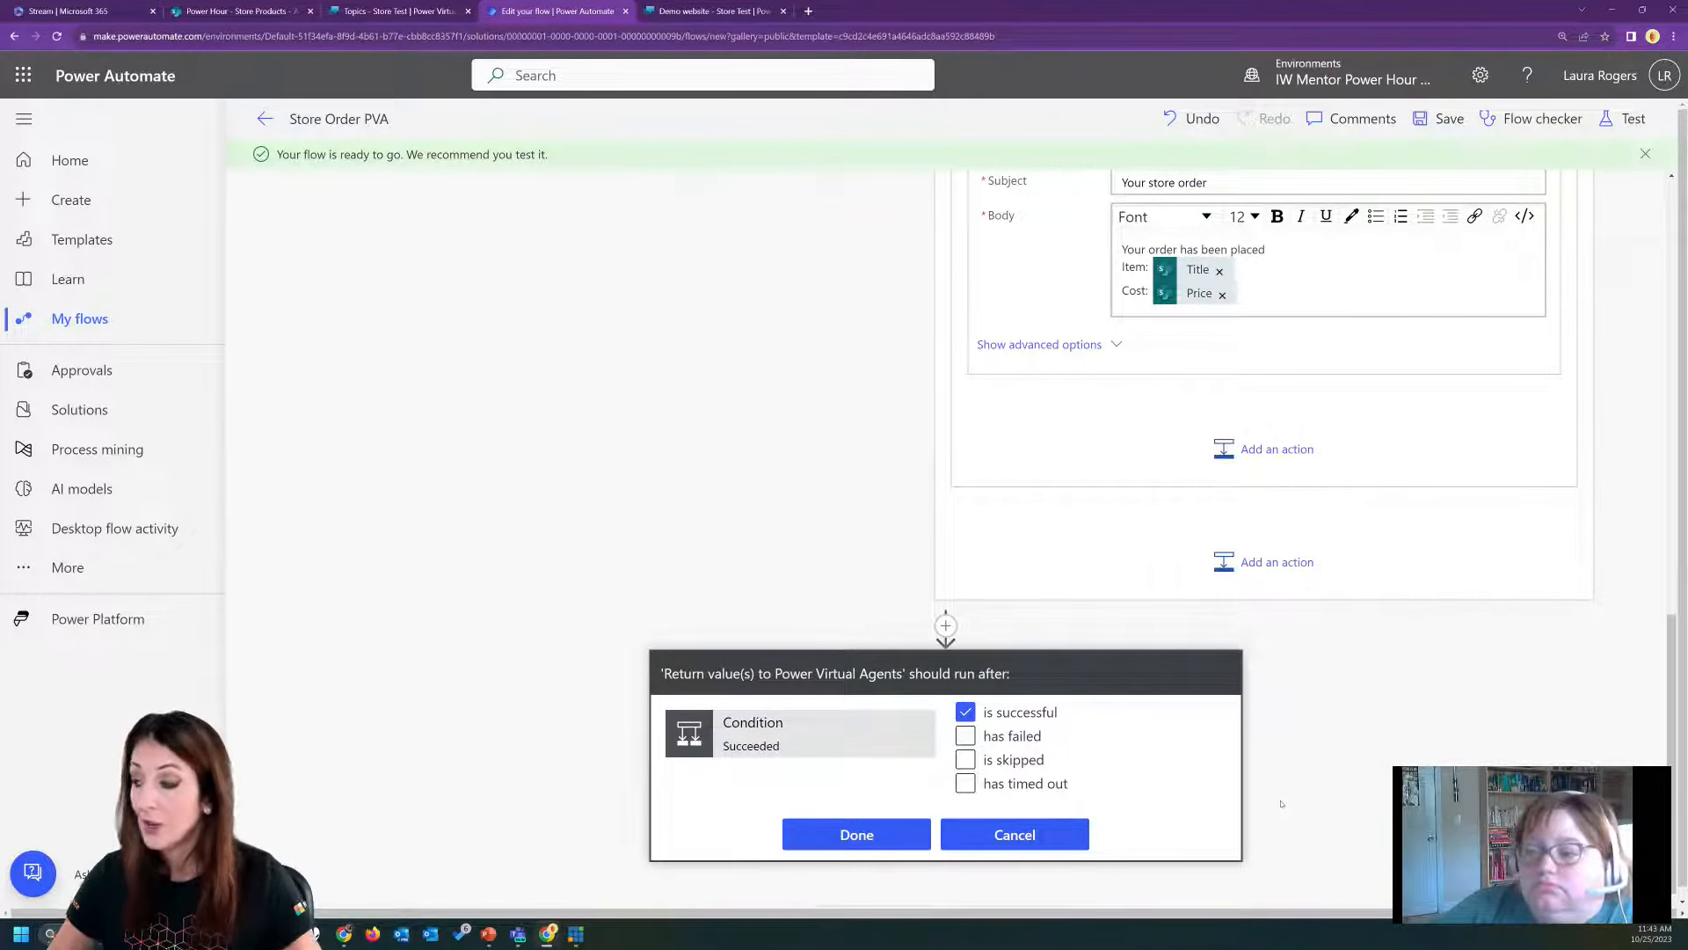
pyautogui.click(966, 736)
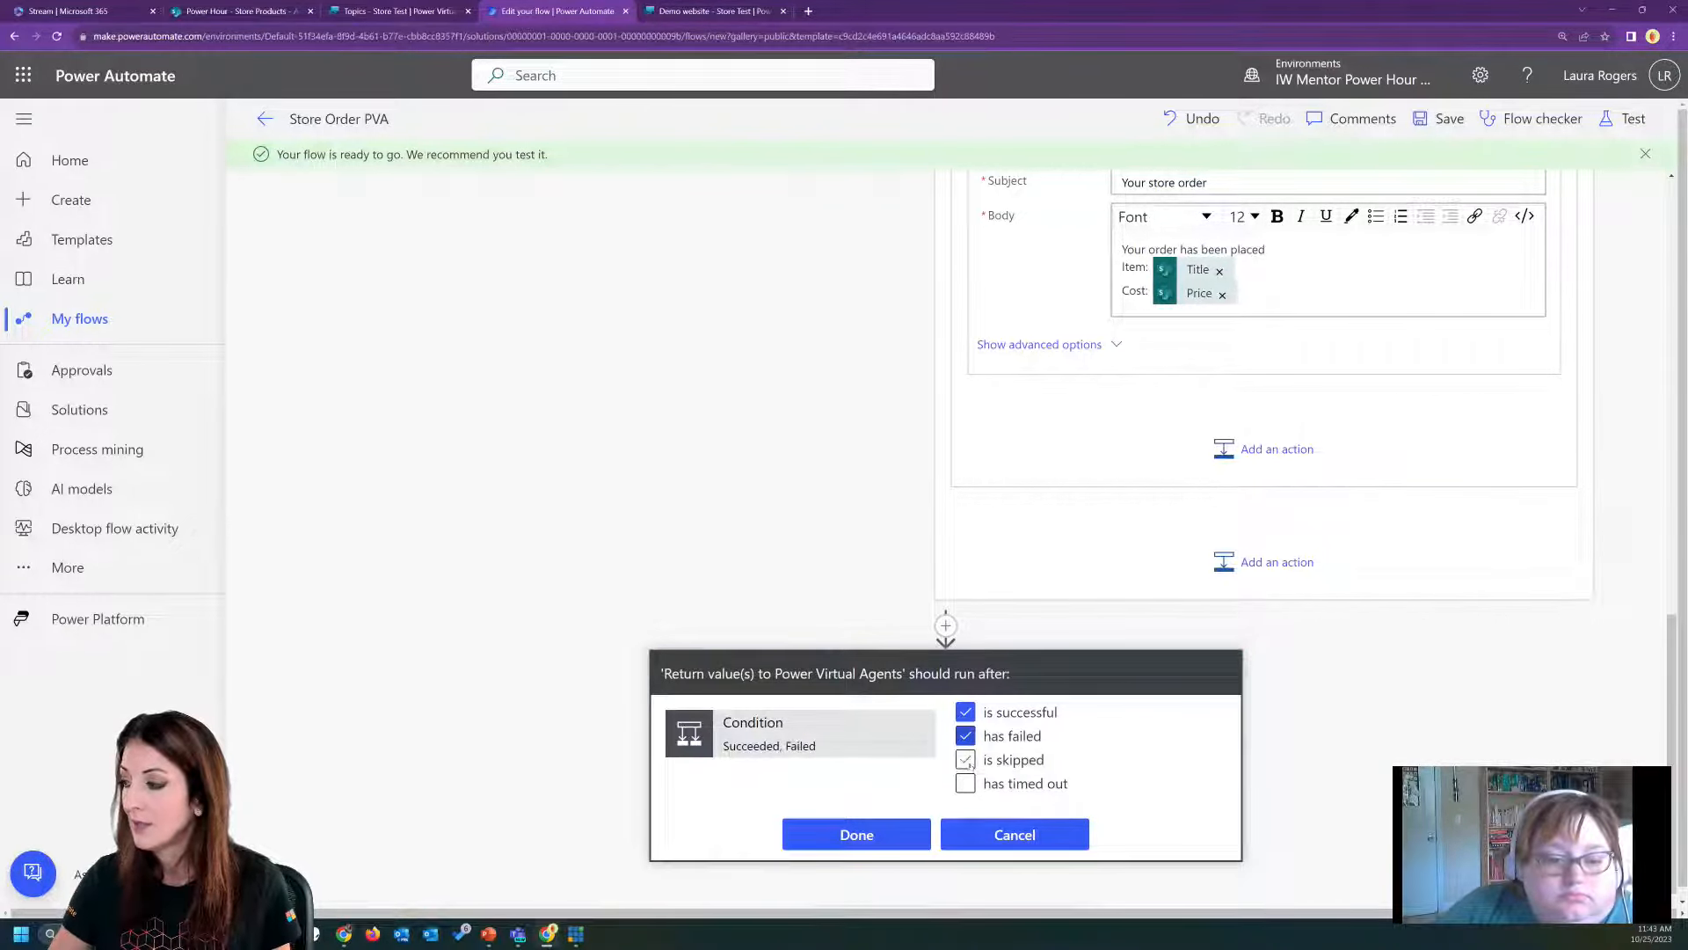
pyautogui.click(967, 759)
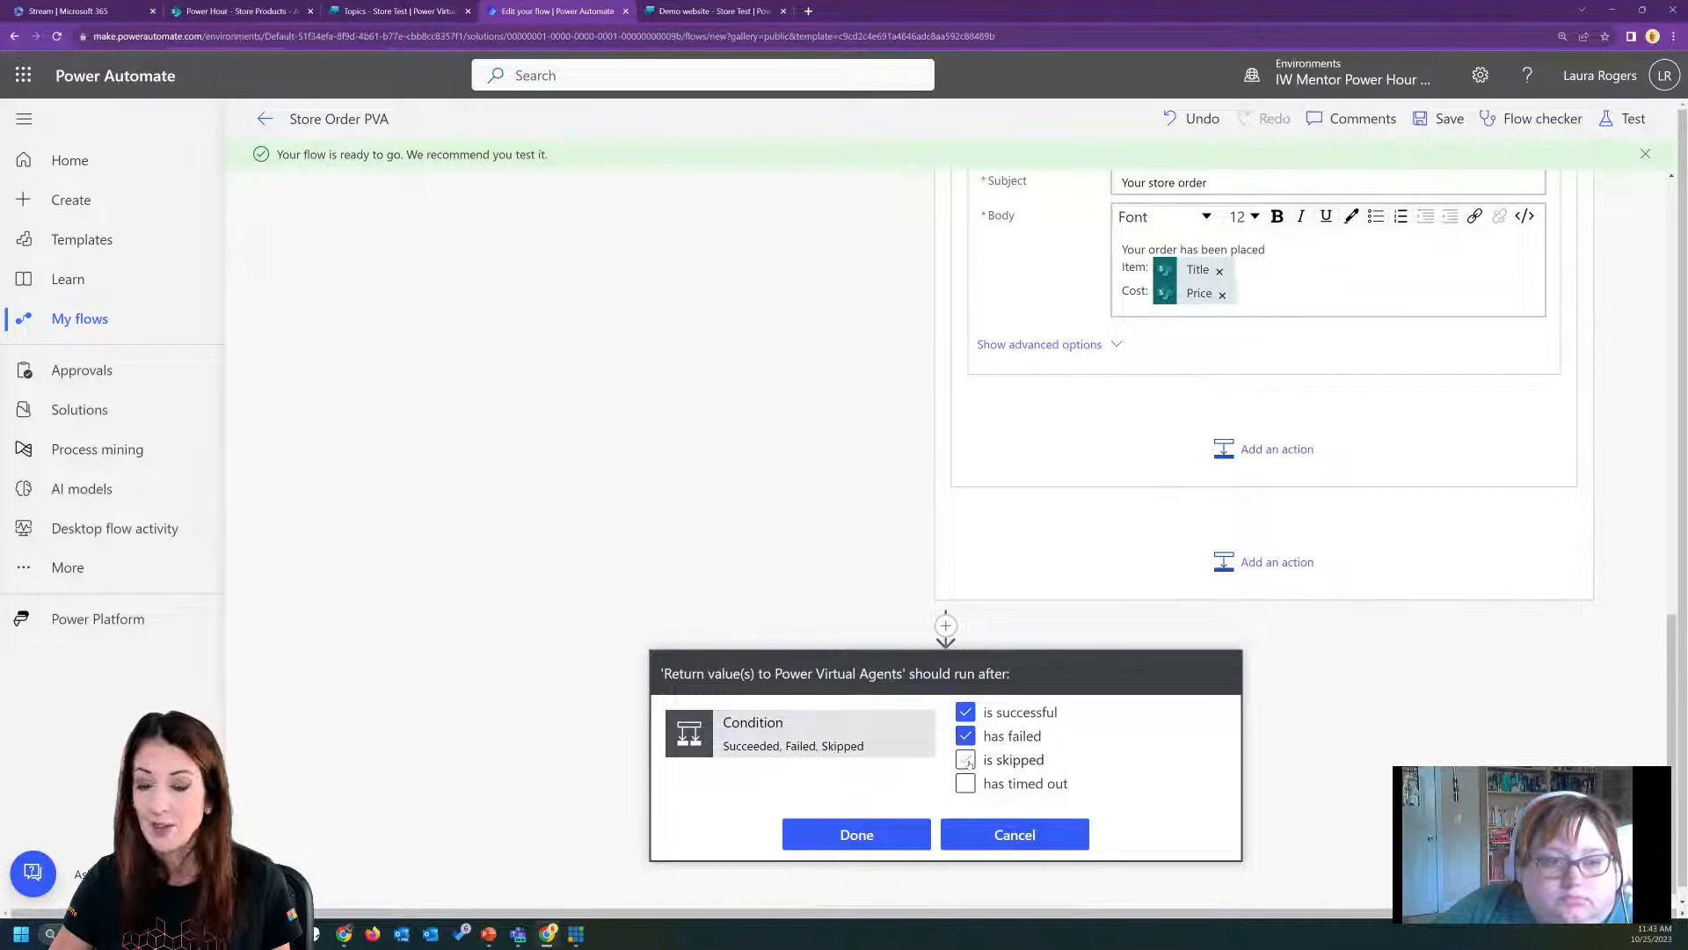
pyautogui.click(871, 836)
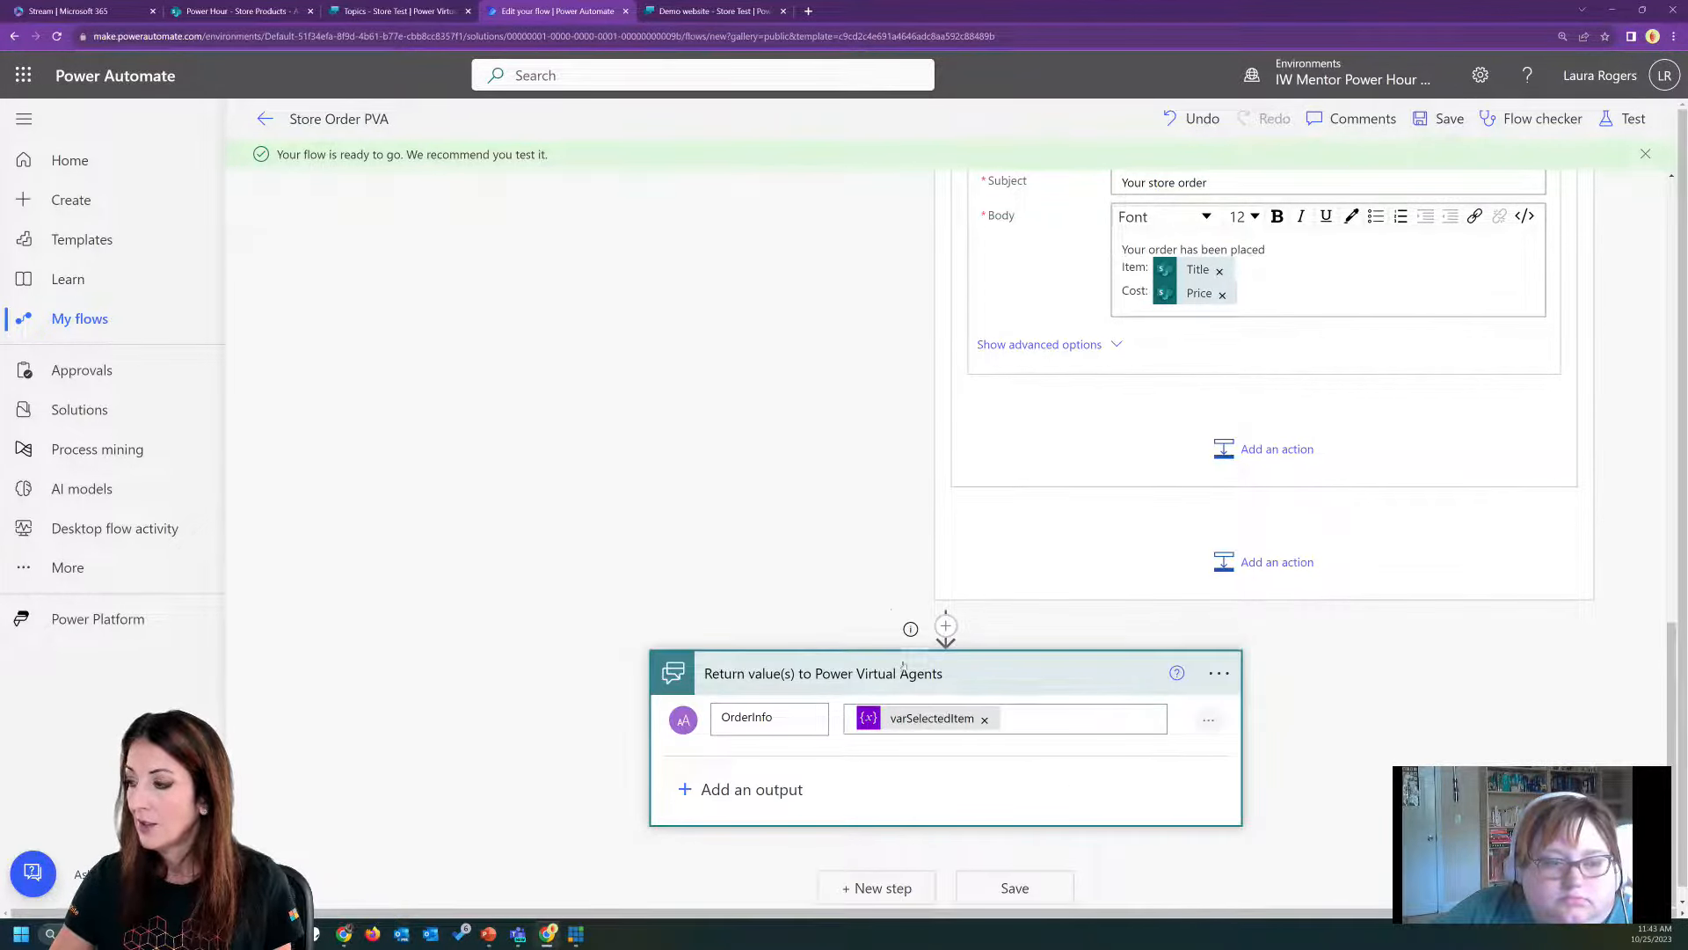
# Save the flow again, choosing to overwrite other people's changes.
pyautogui.click(992, 890)
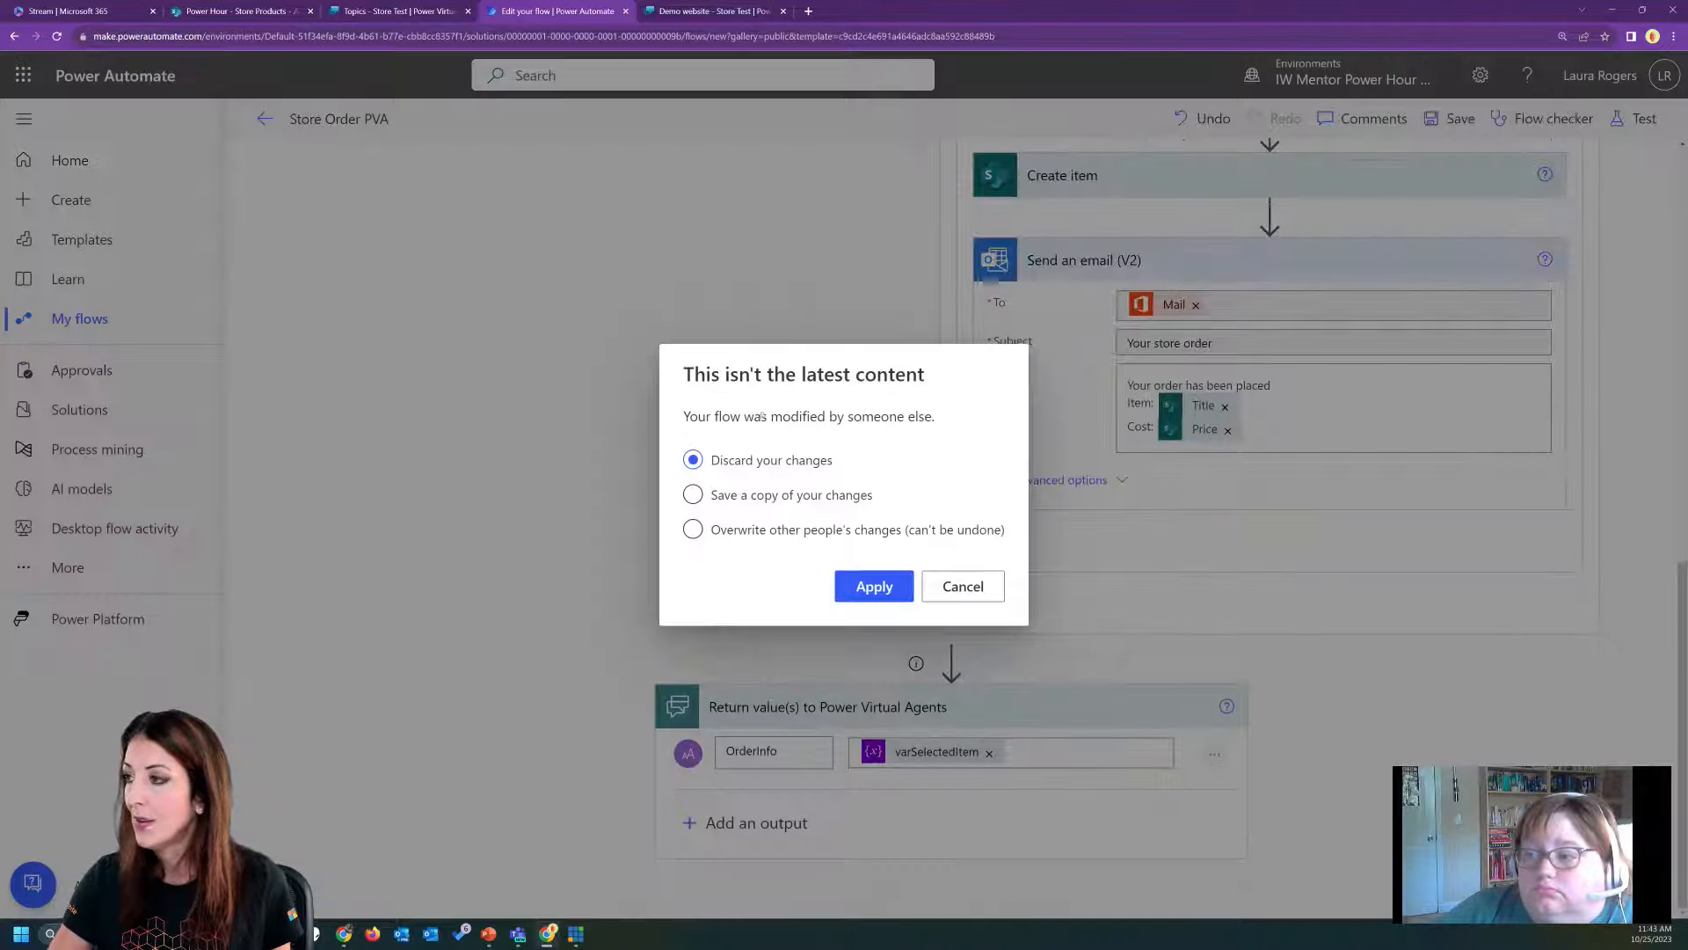
pyautogui.click(693, 528)
pyautogui.click(875, 588)
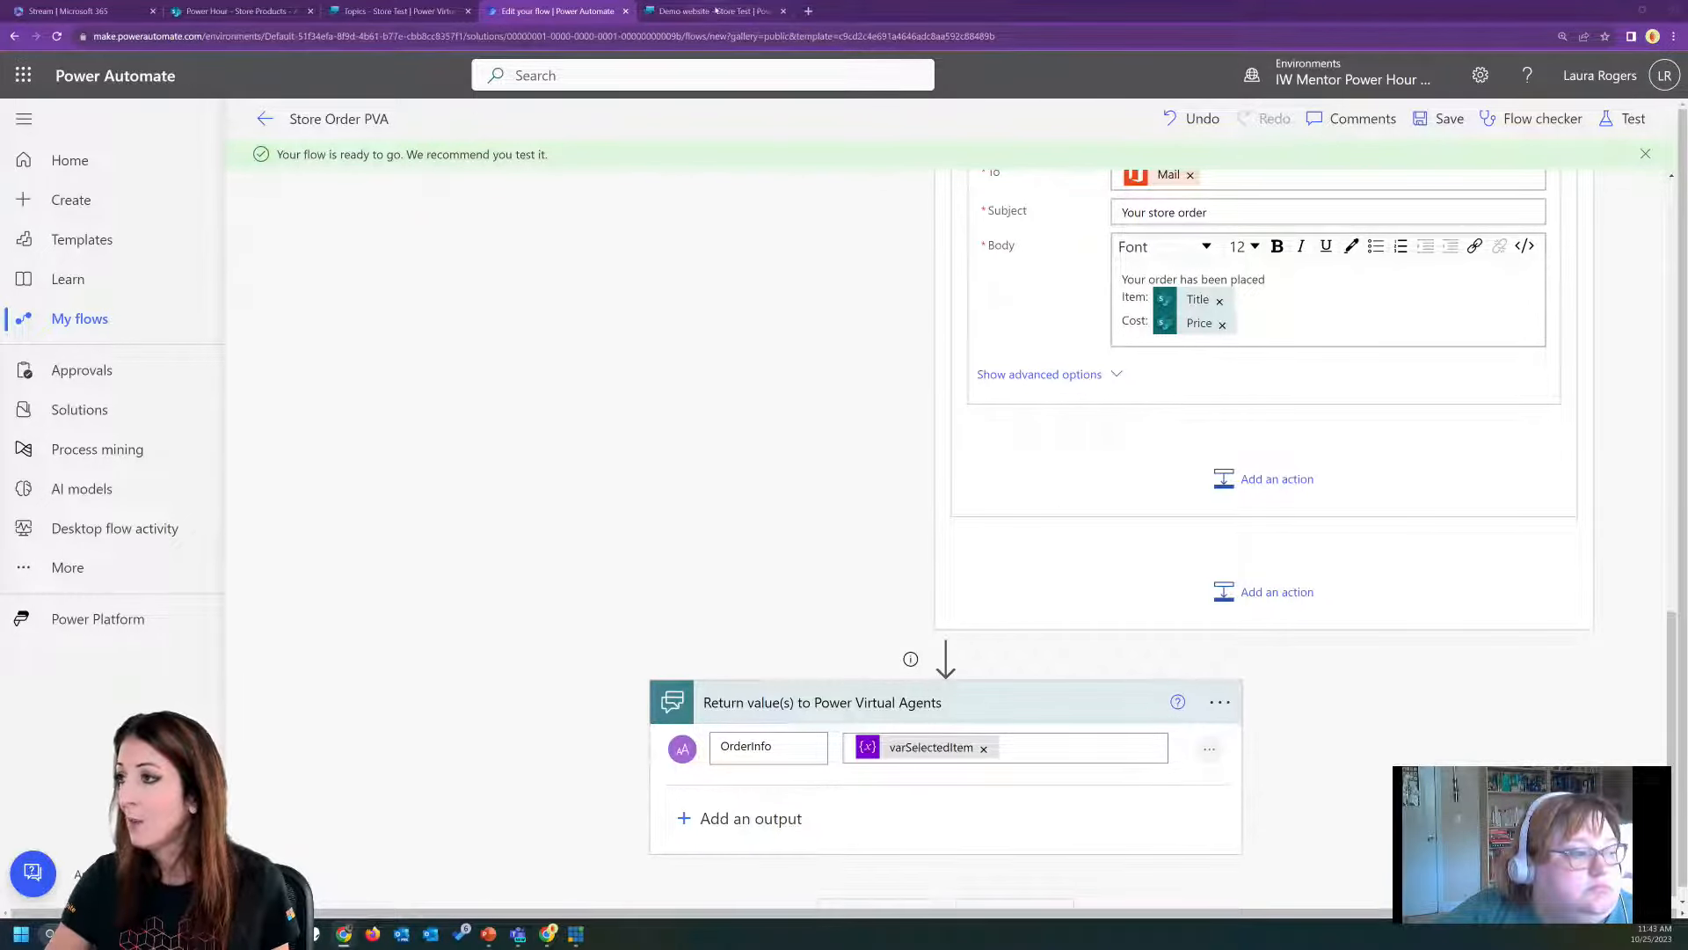
# Switch to the Power Virtual Agents topic, refresh its flow list and call the Store Order PVA flow after the item question.
pyautogui.click(380, 7)
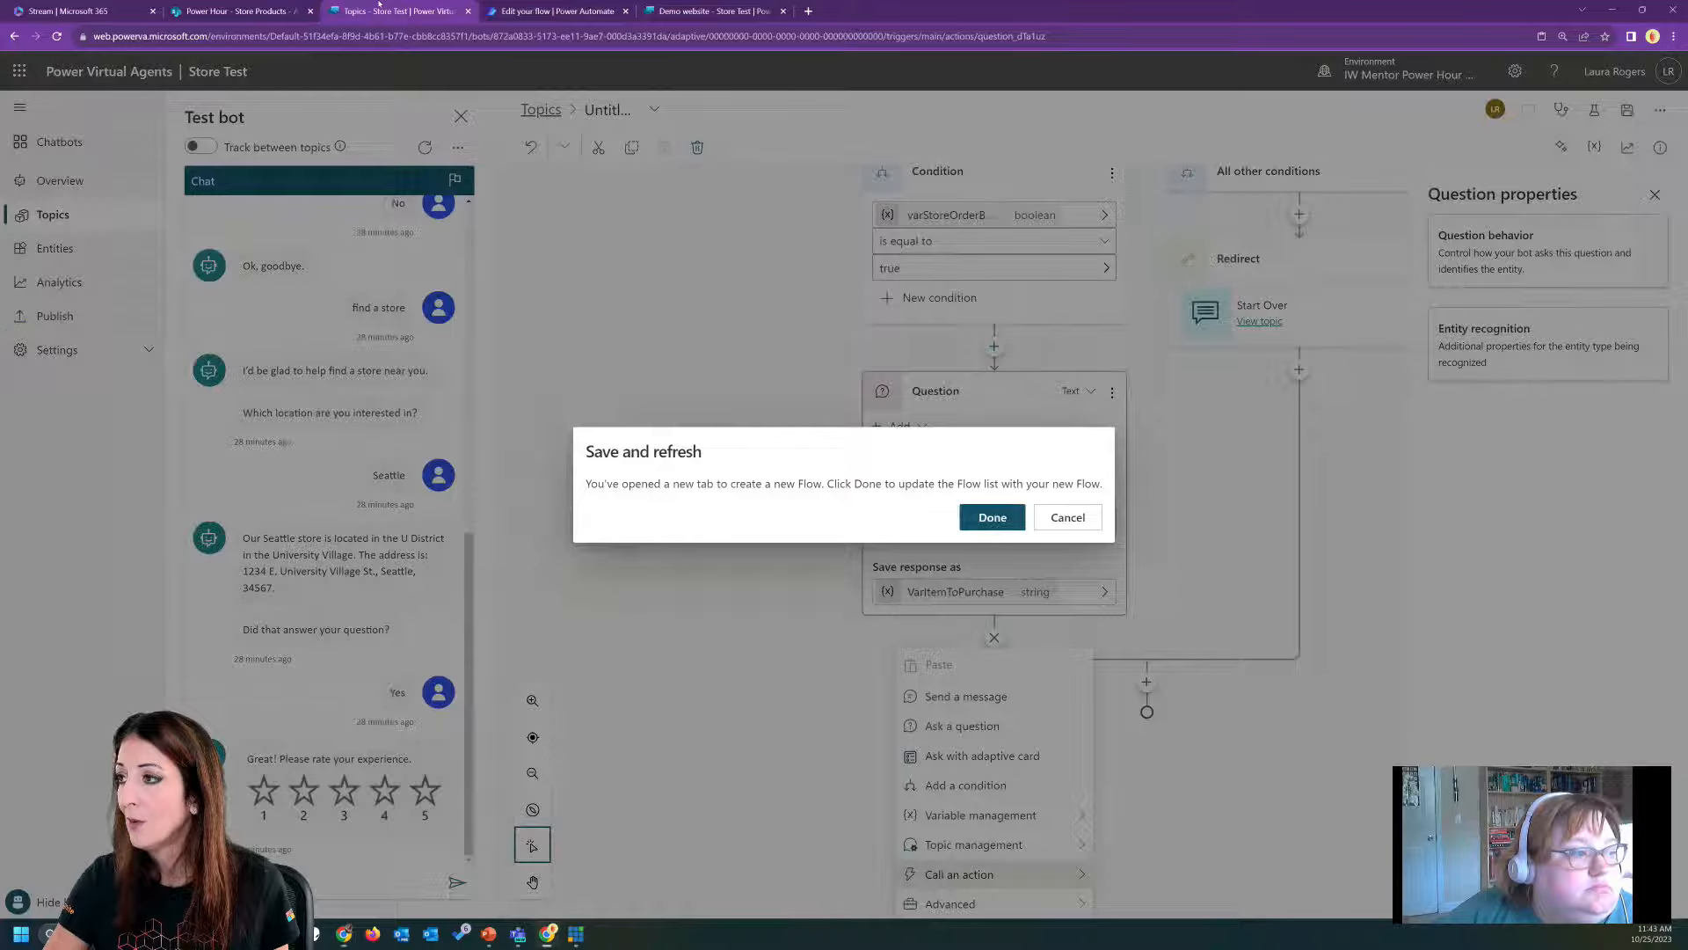
pyautogui.click(994, 519)
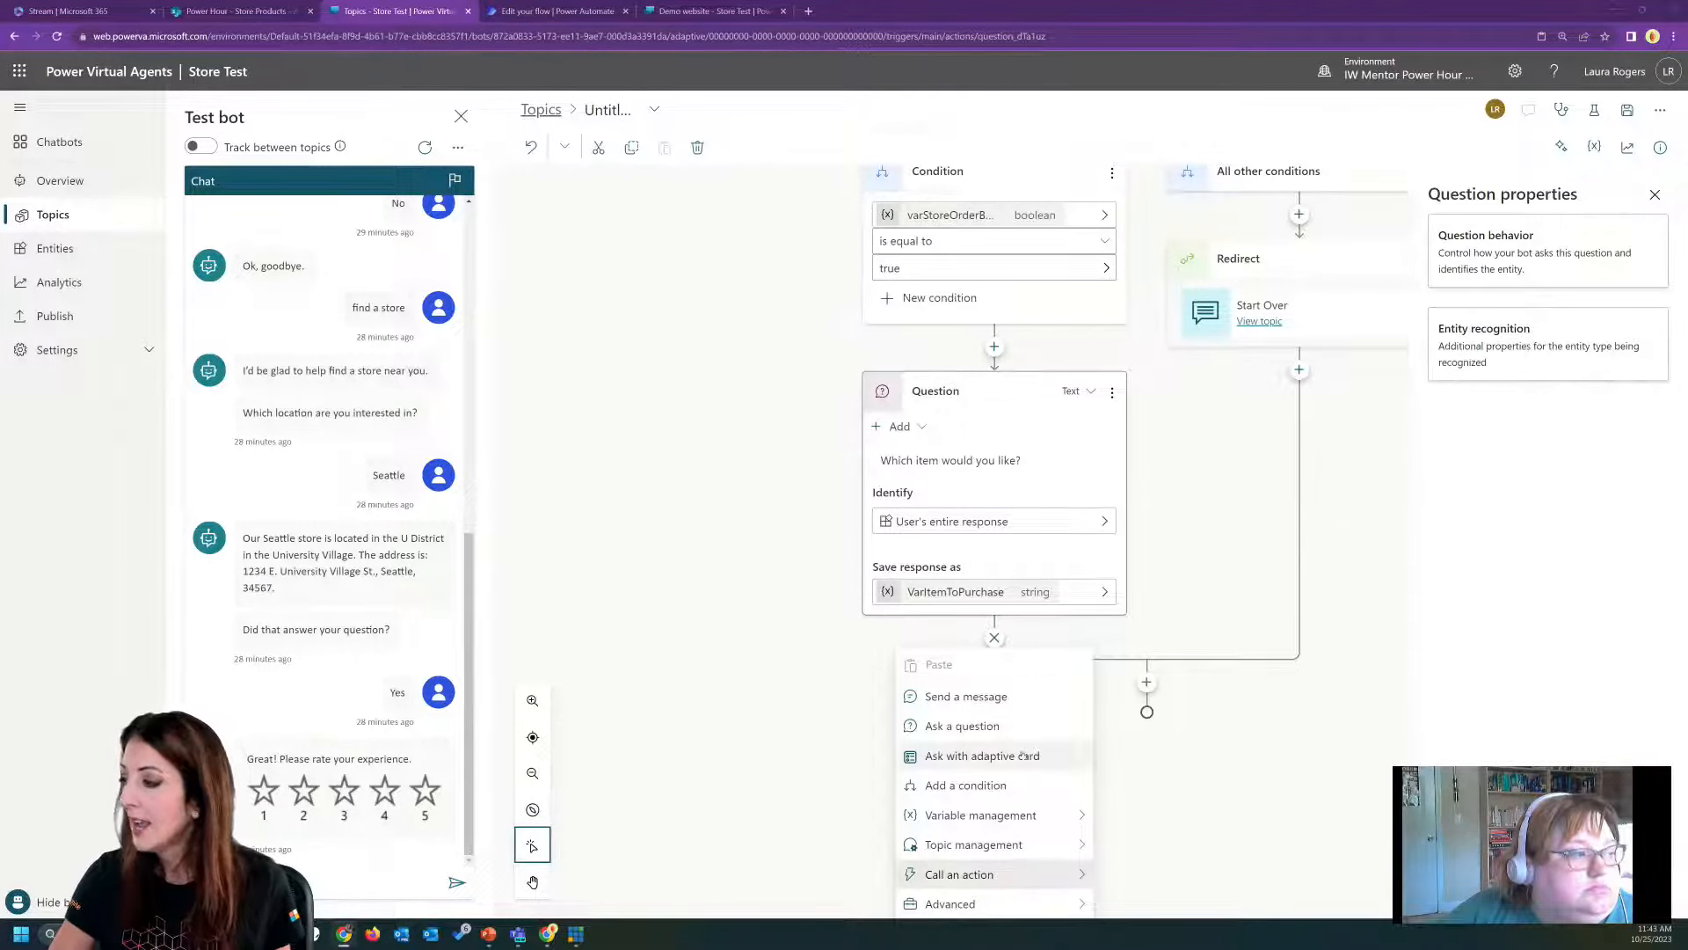
pyautogui.click(1068, 875)
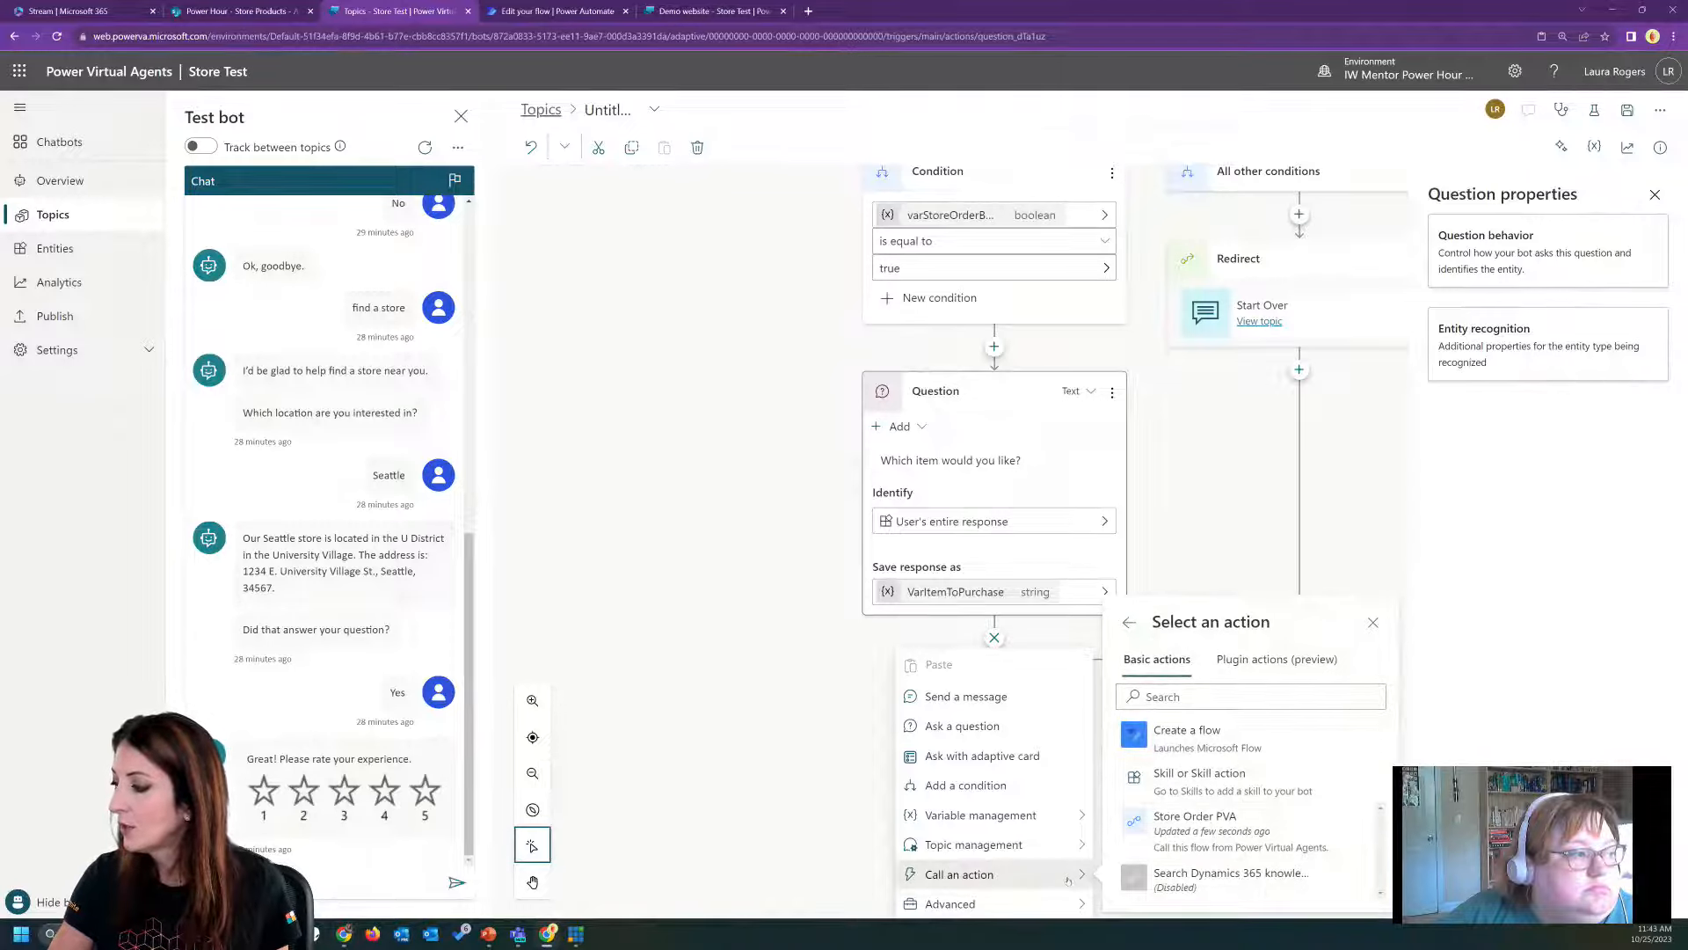
pyautogui.click(1239, 830)
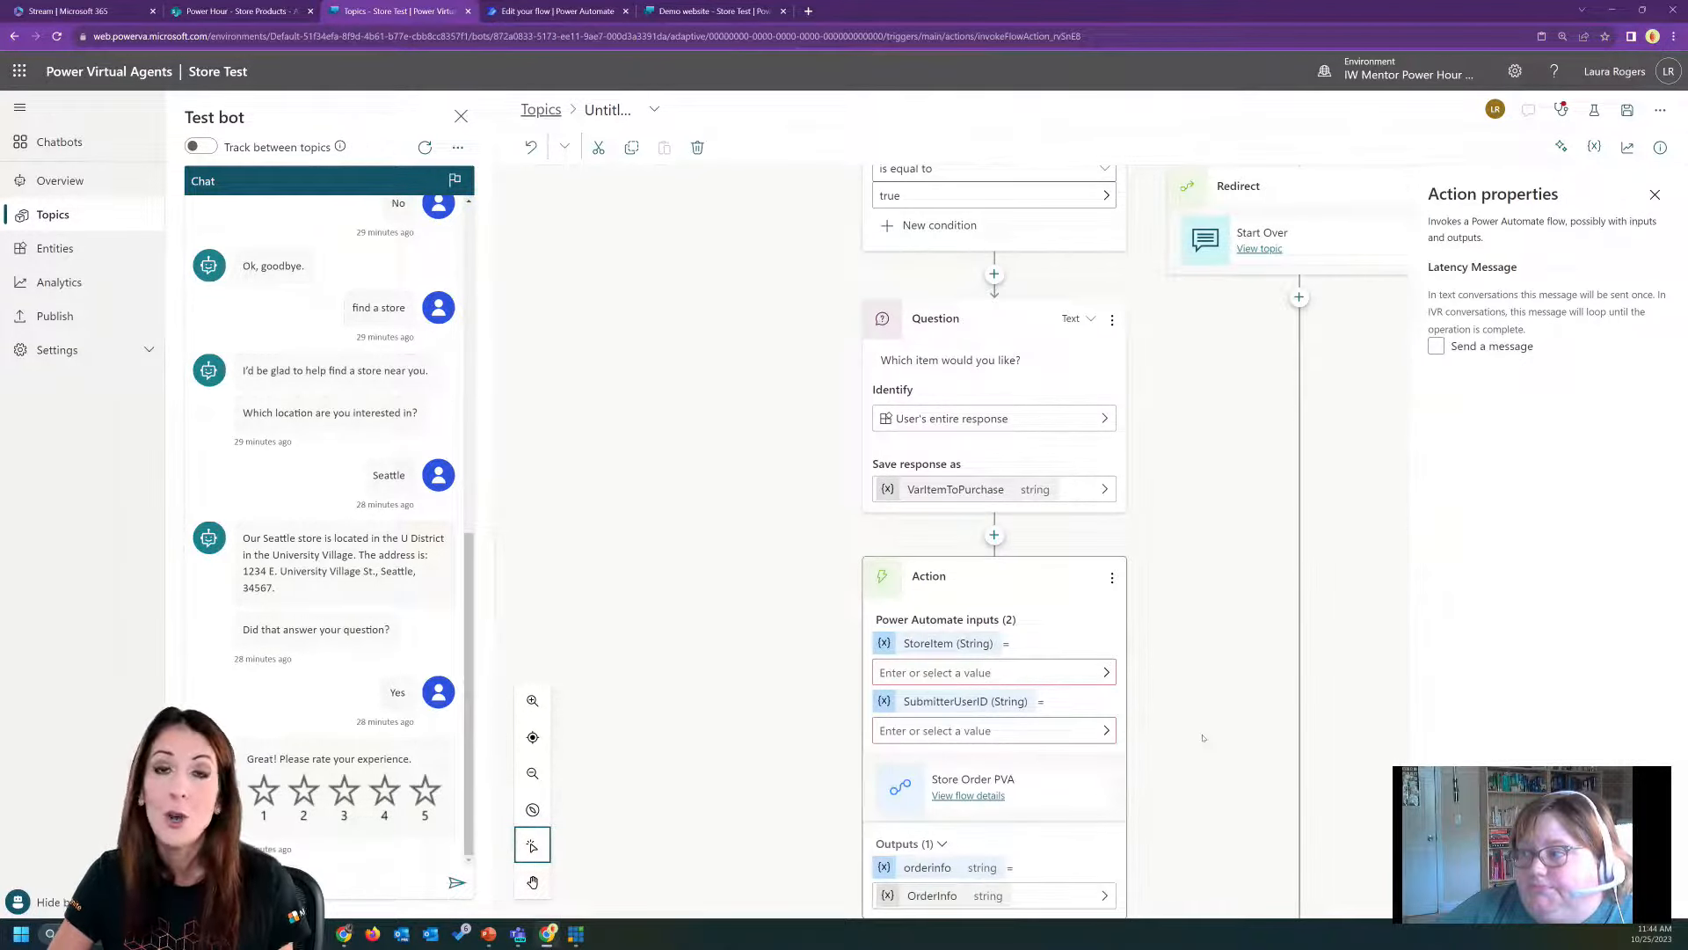
# Set the action's StoreItem input to the VarItemToPurchase variable.
pyautogui.scroll(-2, 1170, 668)
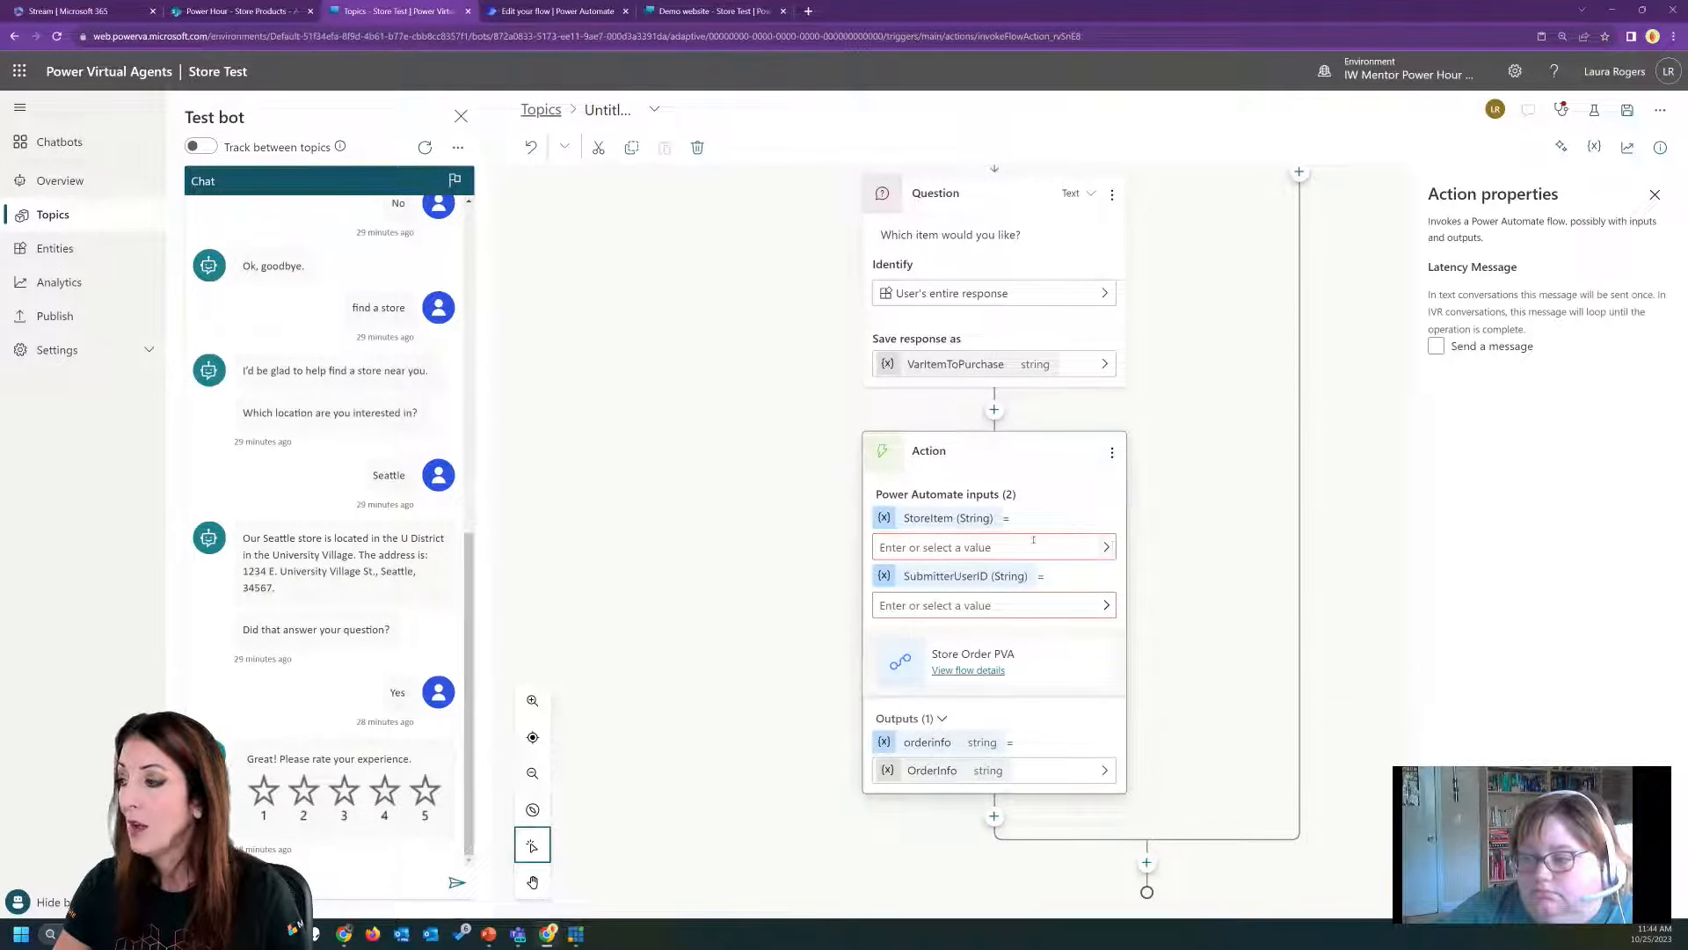
pyautogui.click(1107, 547)
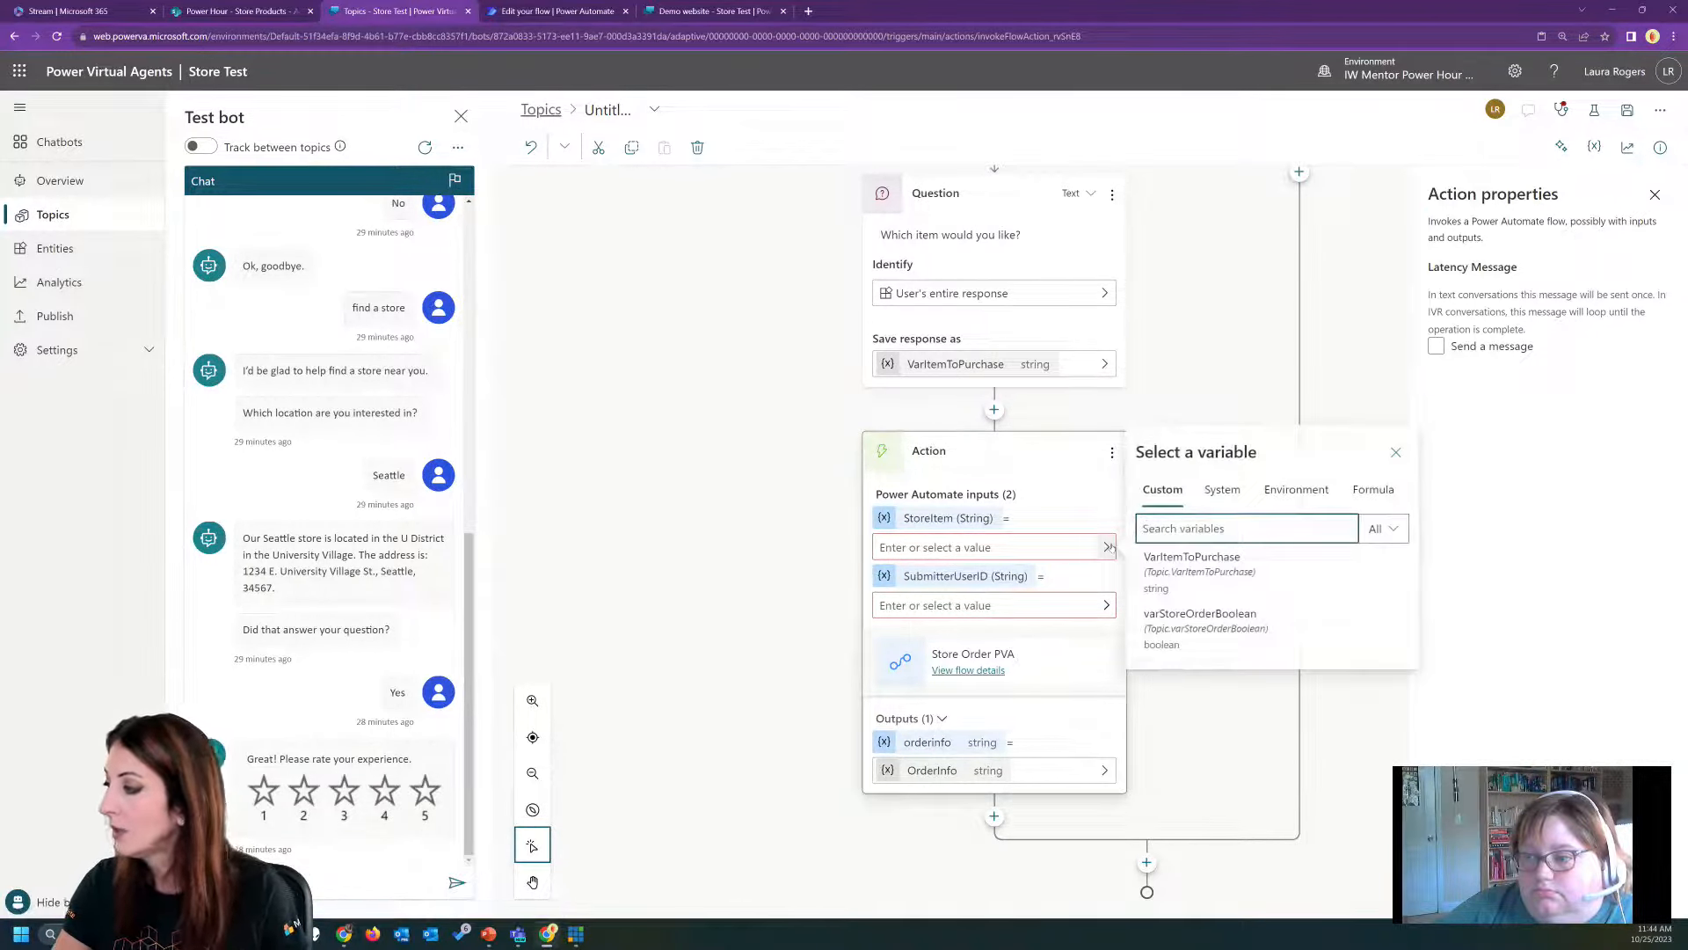
pyautogui.click(1220, 573)
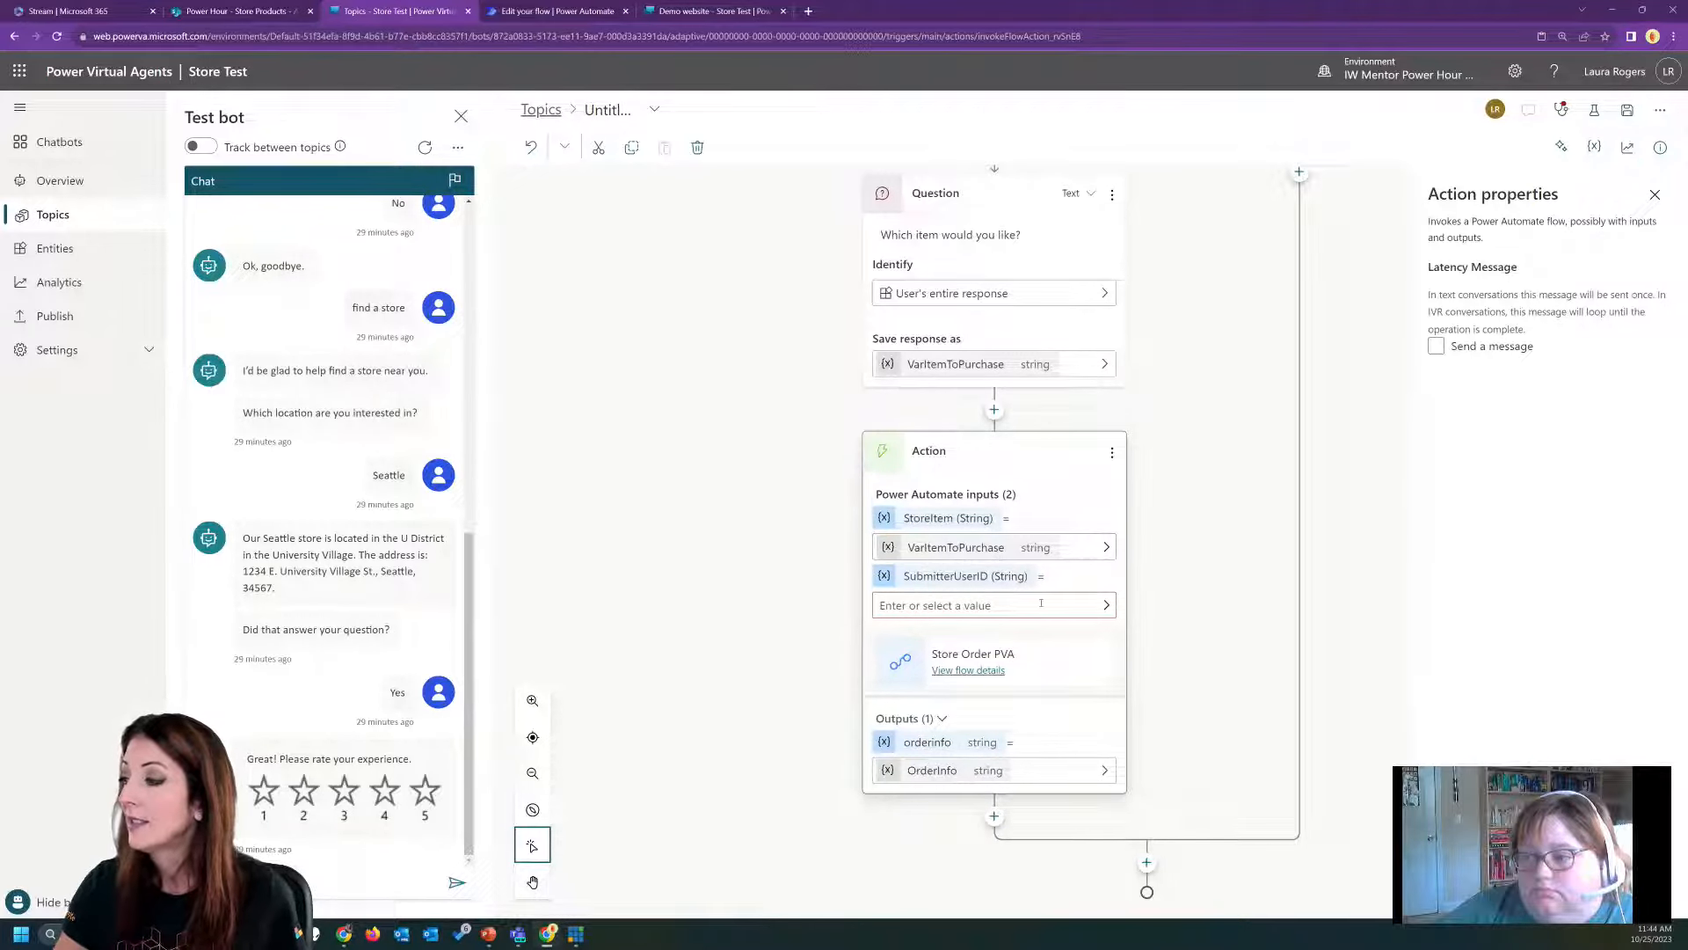
# Look through the system, environment and custom variables for one that can supply the SubmitterUserID input.
pyautogui.click(1105, 605)
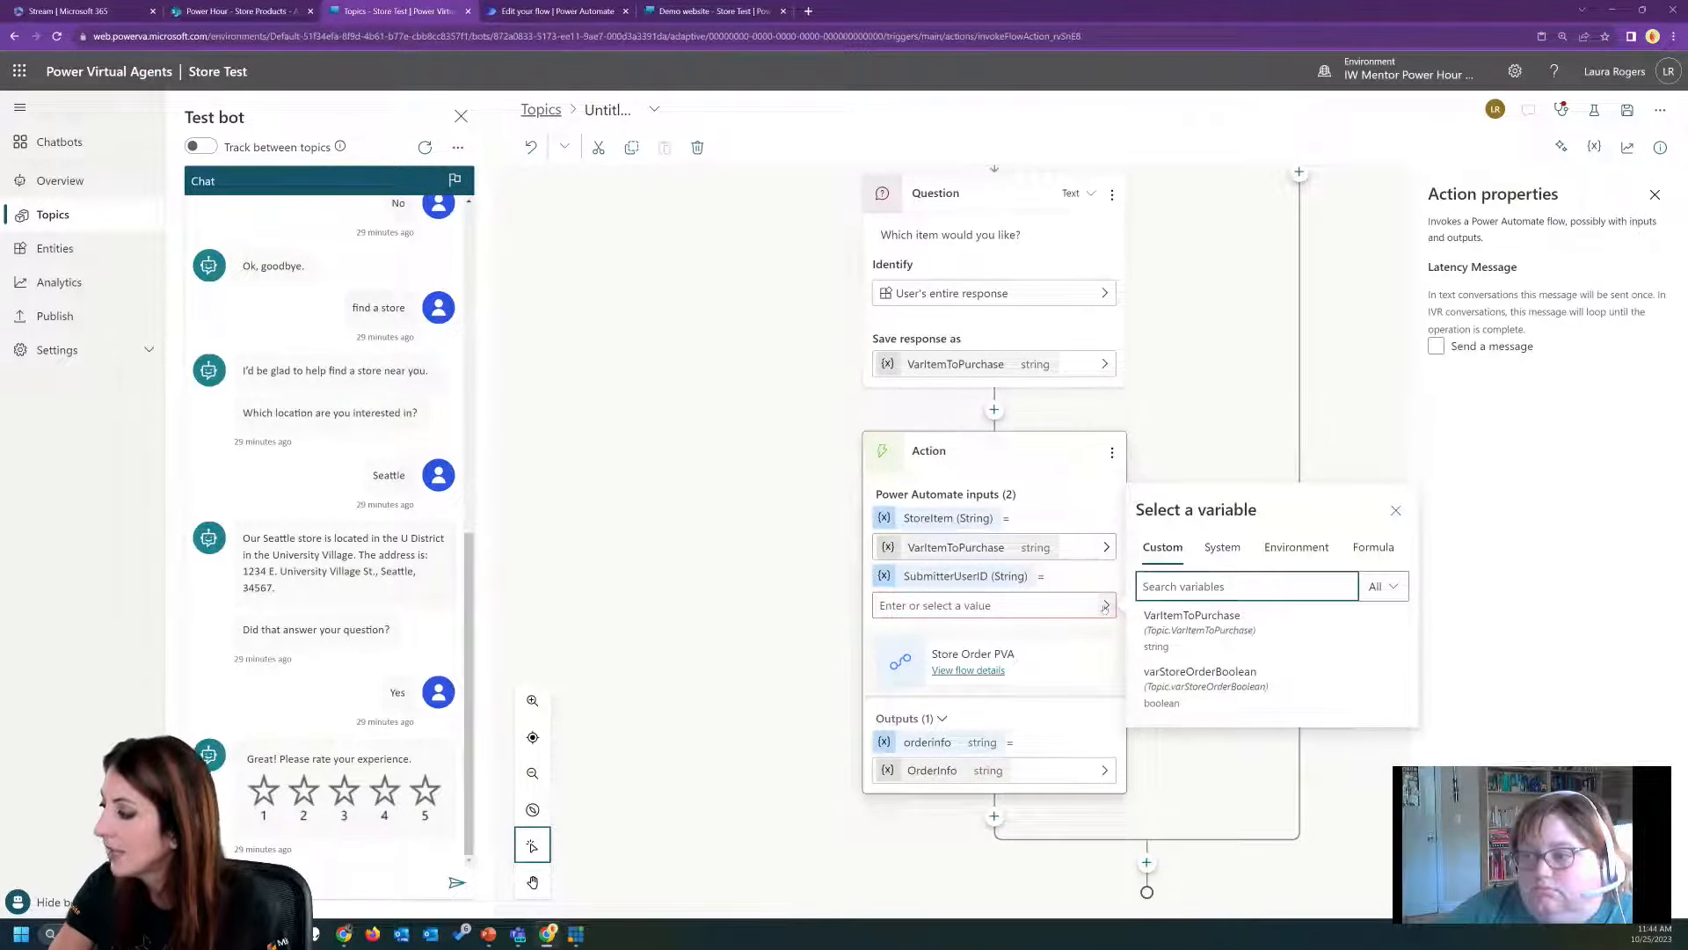
pyautogui.click(1218, 546)
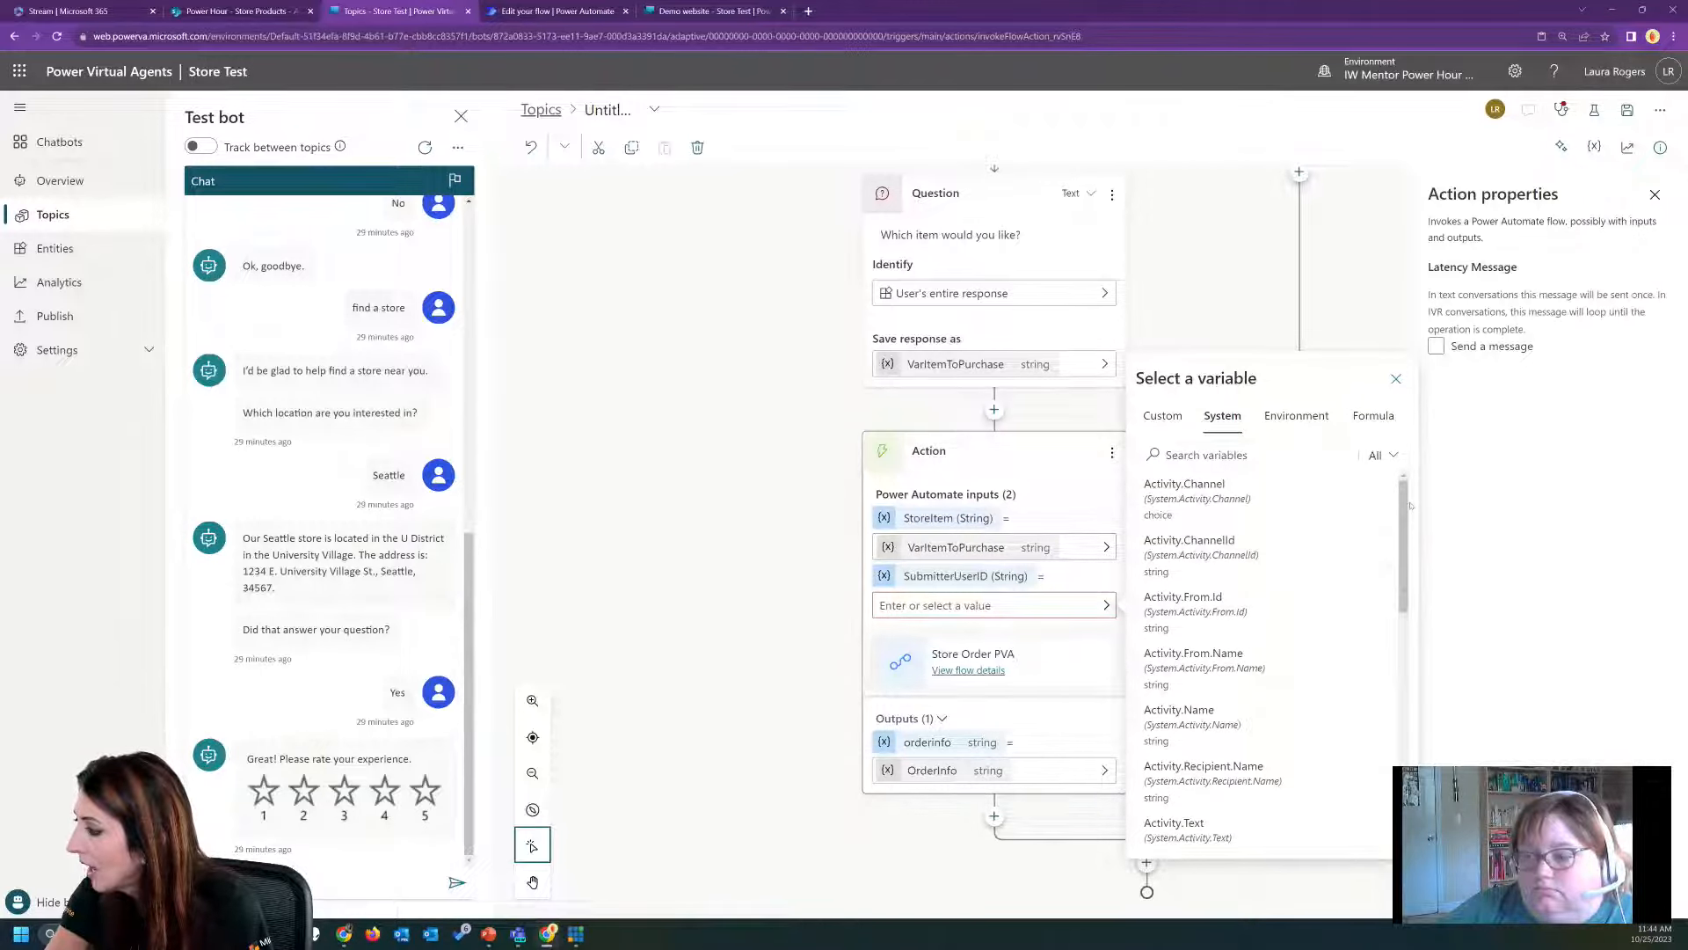
pyautogui.moveTo(1404, 501); pyautogui.dragTo(1415, 749)
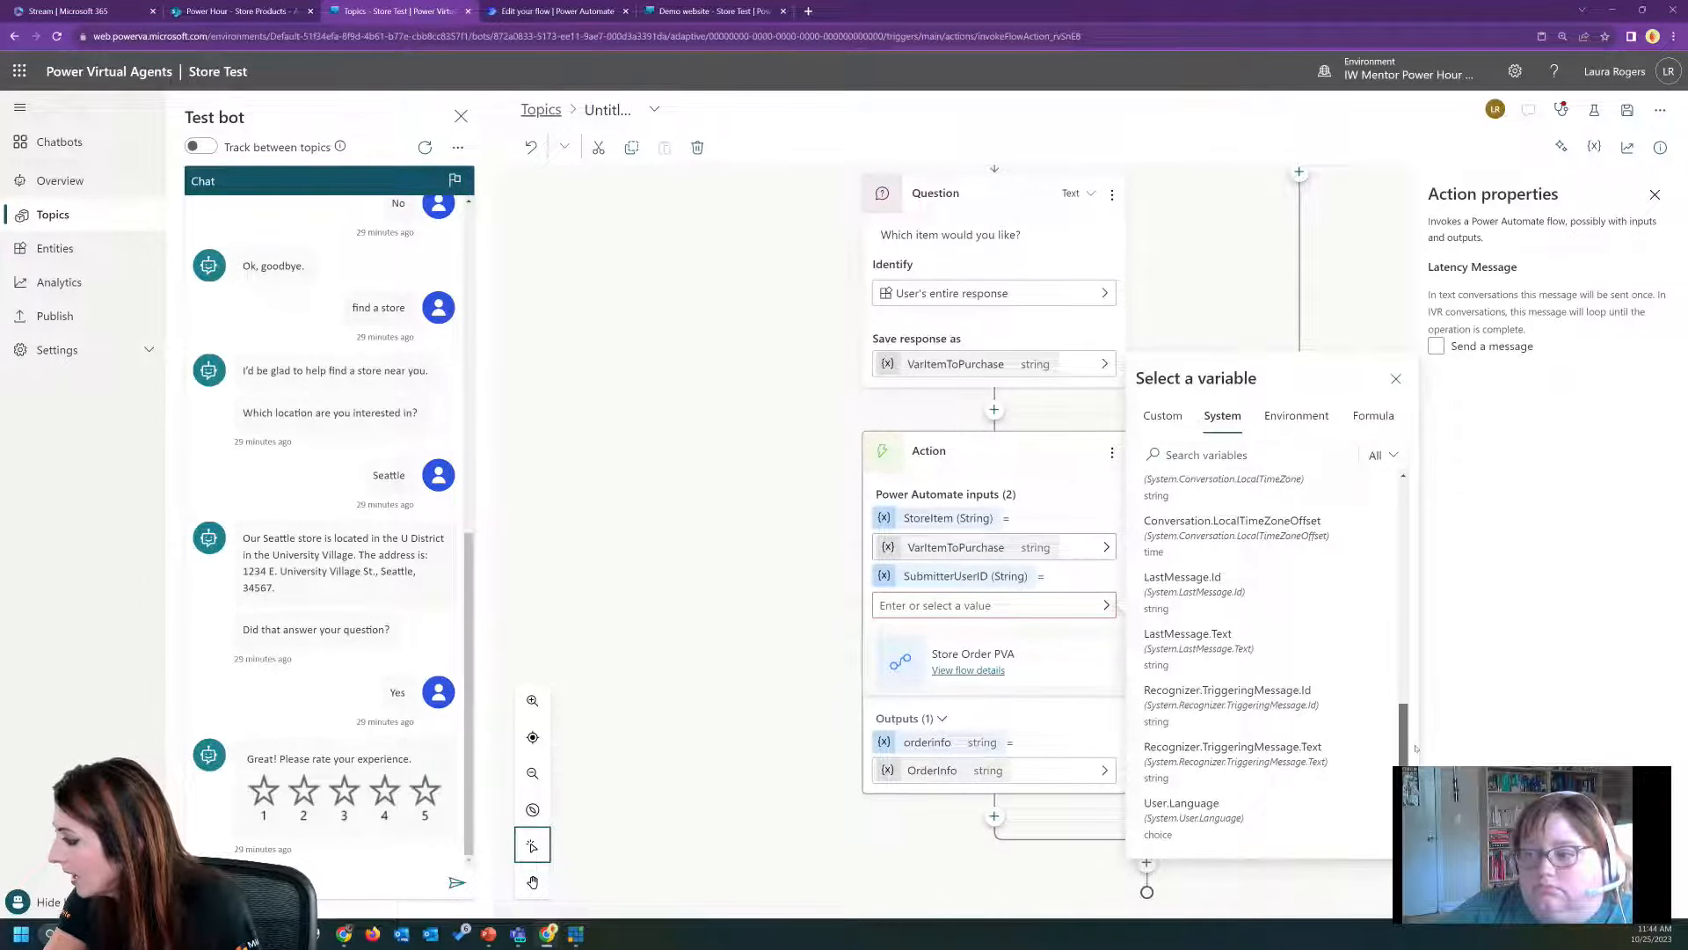
pyautogui.moveTo(1405, 728); pyautogui.dragTo(1372, 474)
pyautogui.click(1300, 450)
pyautogui.write('user')
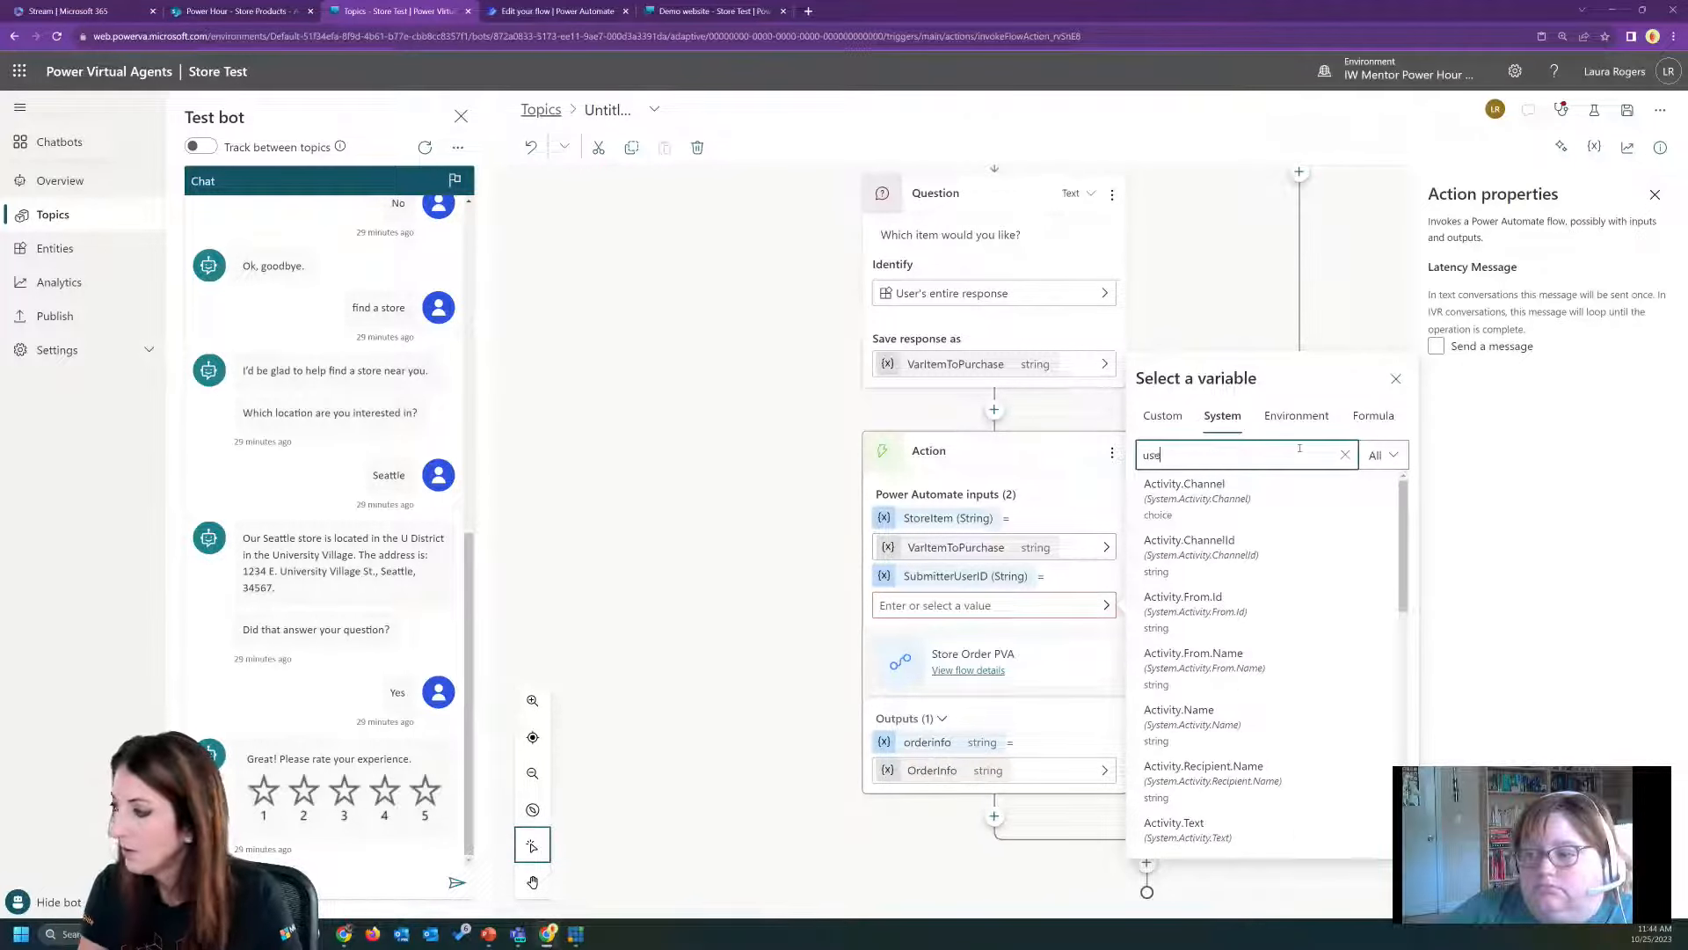
pyautogui.press('BackSpace')
pyautogui.press('BackSpace')
pyautogui.press('BackSpace')
pyautogui.press('BackSpace')
pyautogui.click(1286, 419)
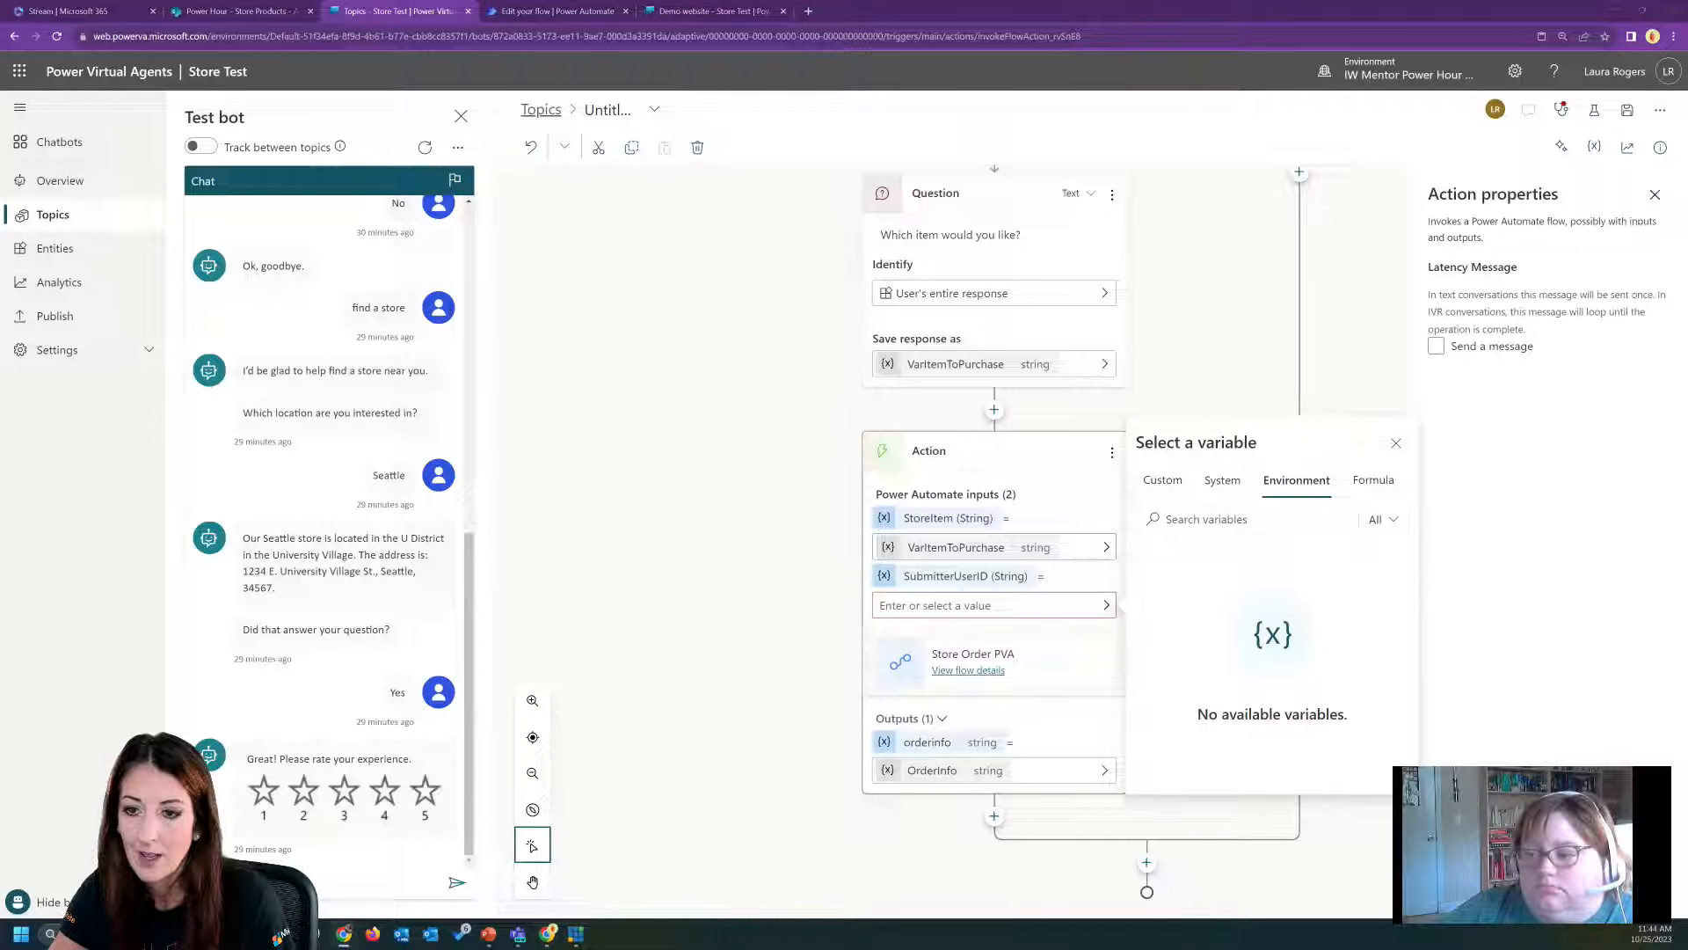
pyautogui.click(1162, 479)
pyautogui.click(1229, 586)
pyautogui.write('act')
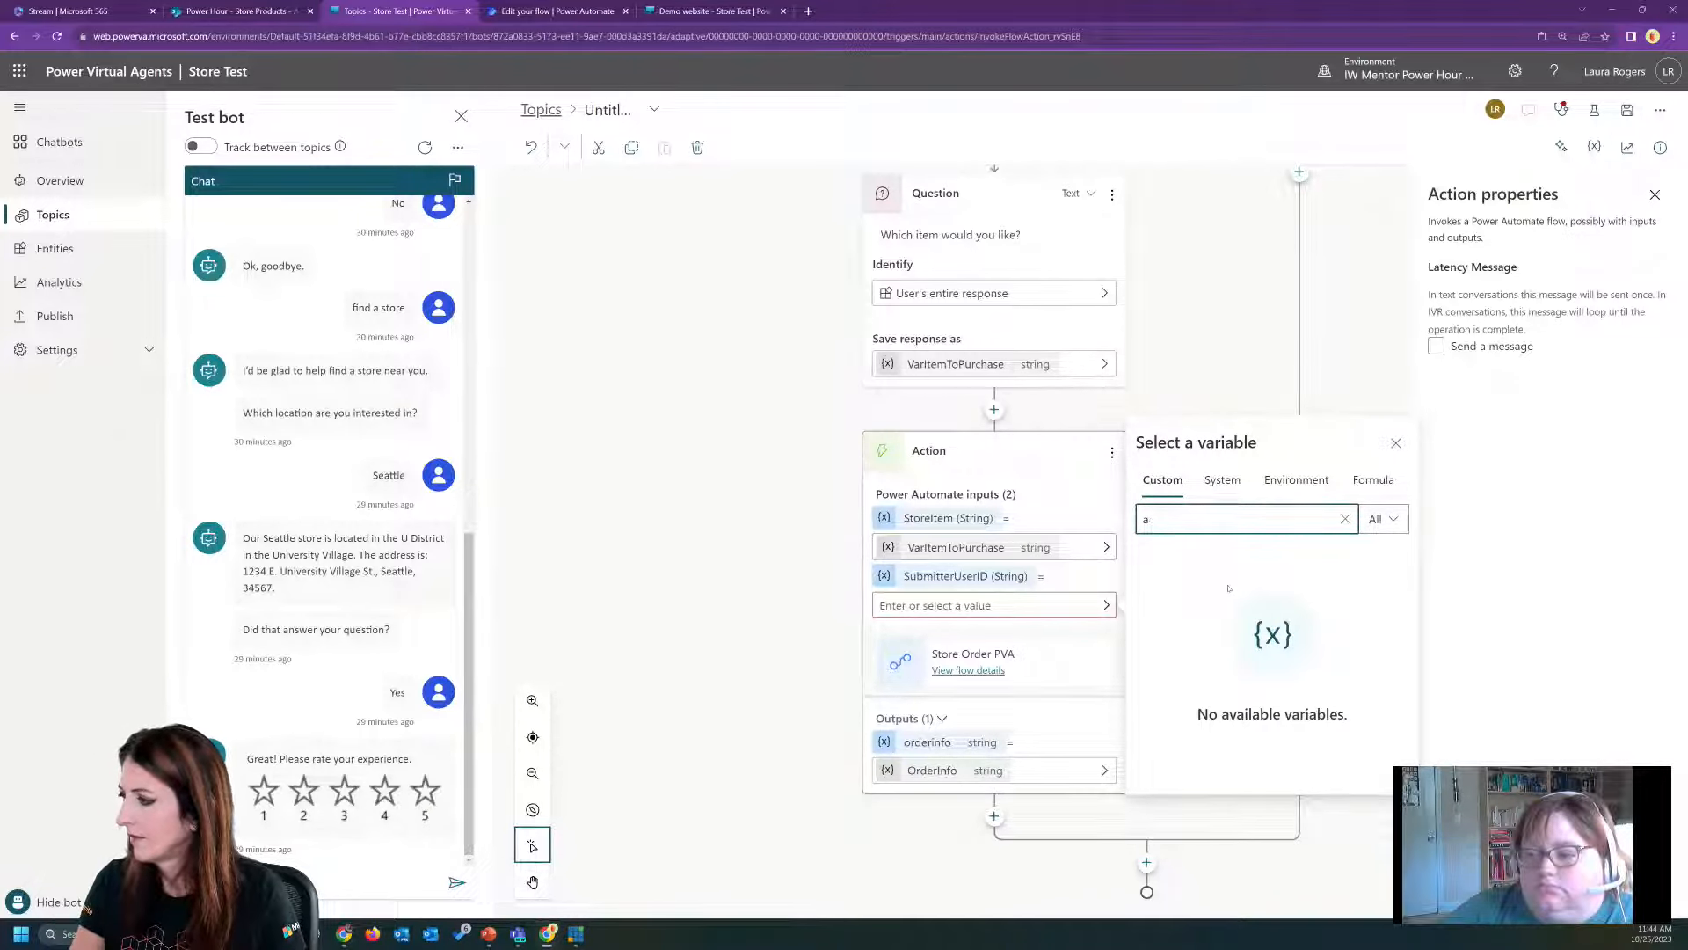
pyautogui.press('BackSpace')
# Search the system variables for "activity.from" and set the SubmitterUserID input to Activity.From.Id.
pyautogui.click(1223, 546)
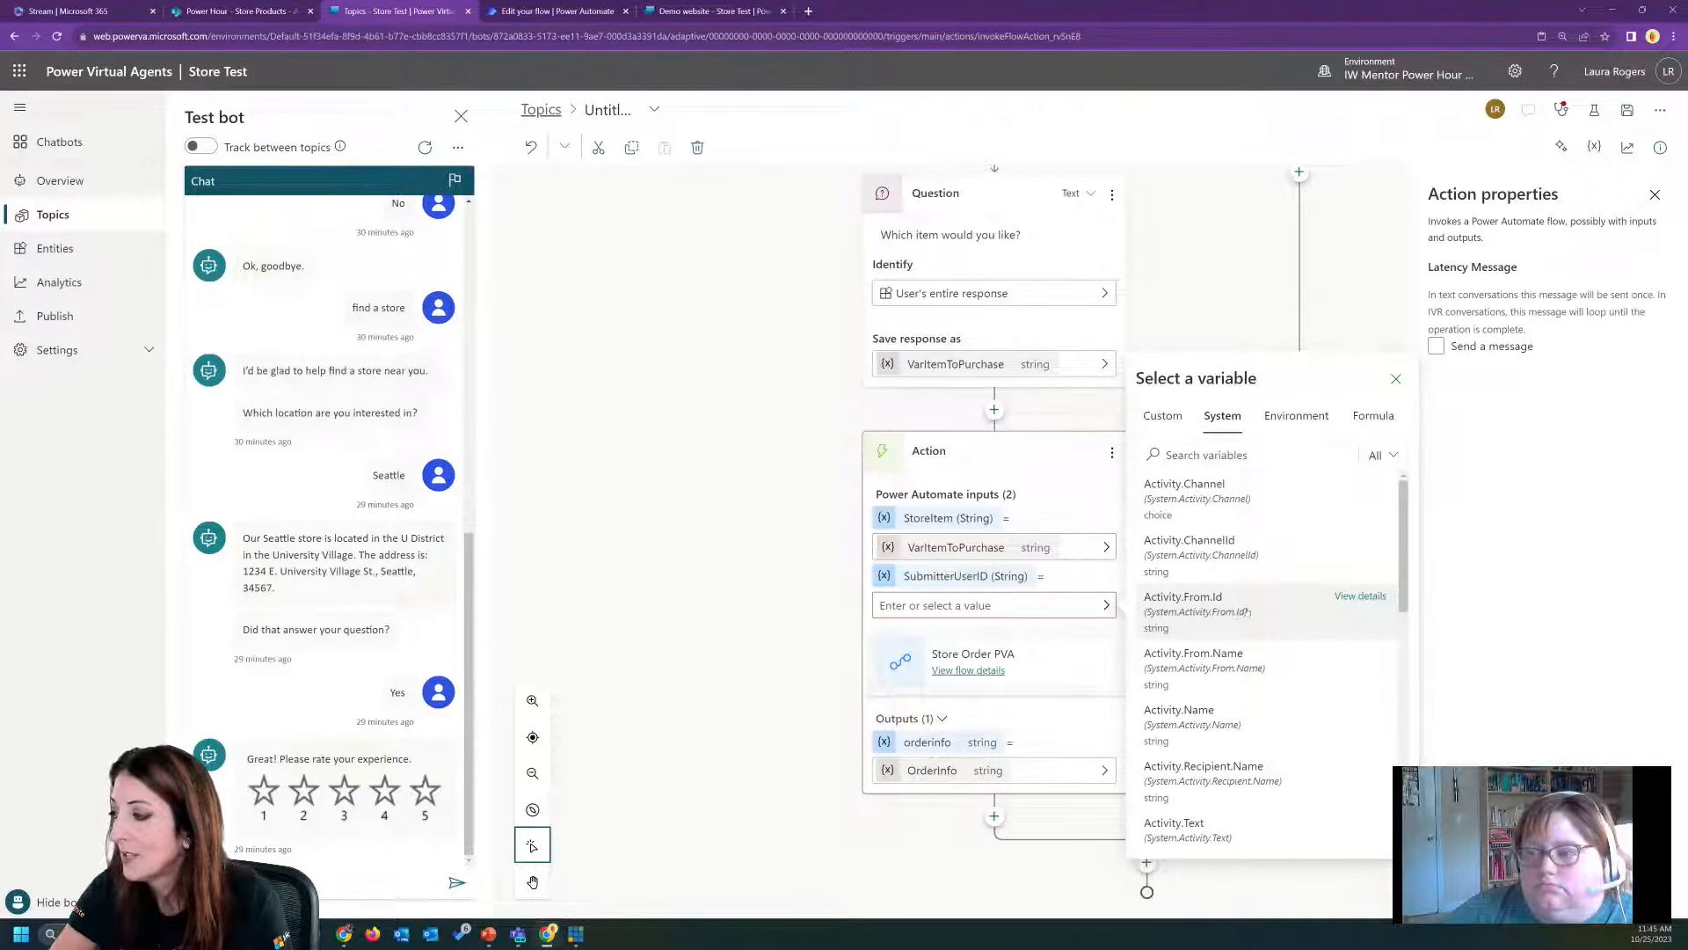
pyautogui.click(1236, 458)
pyautogui.write('a')
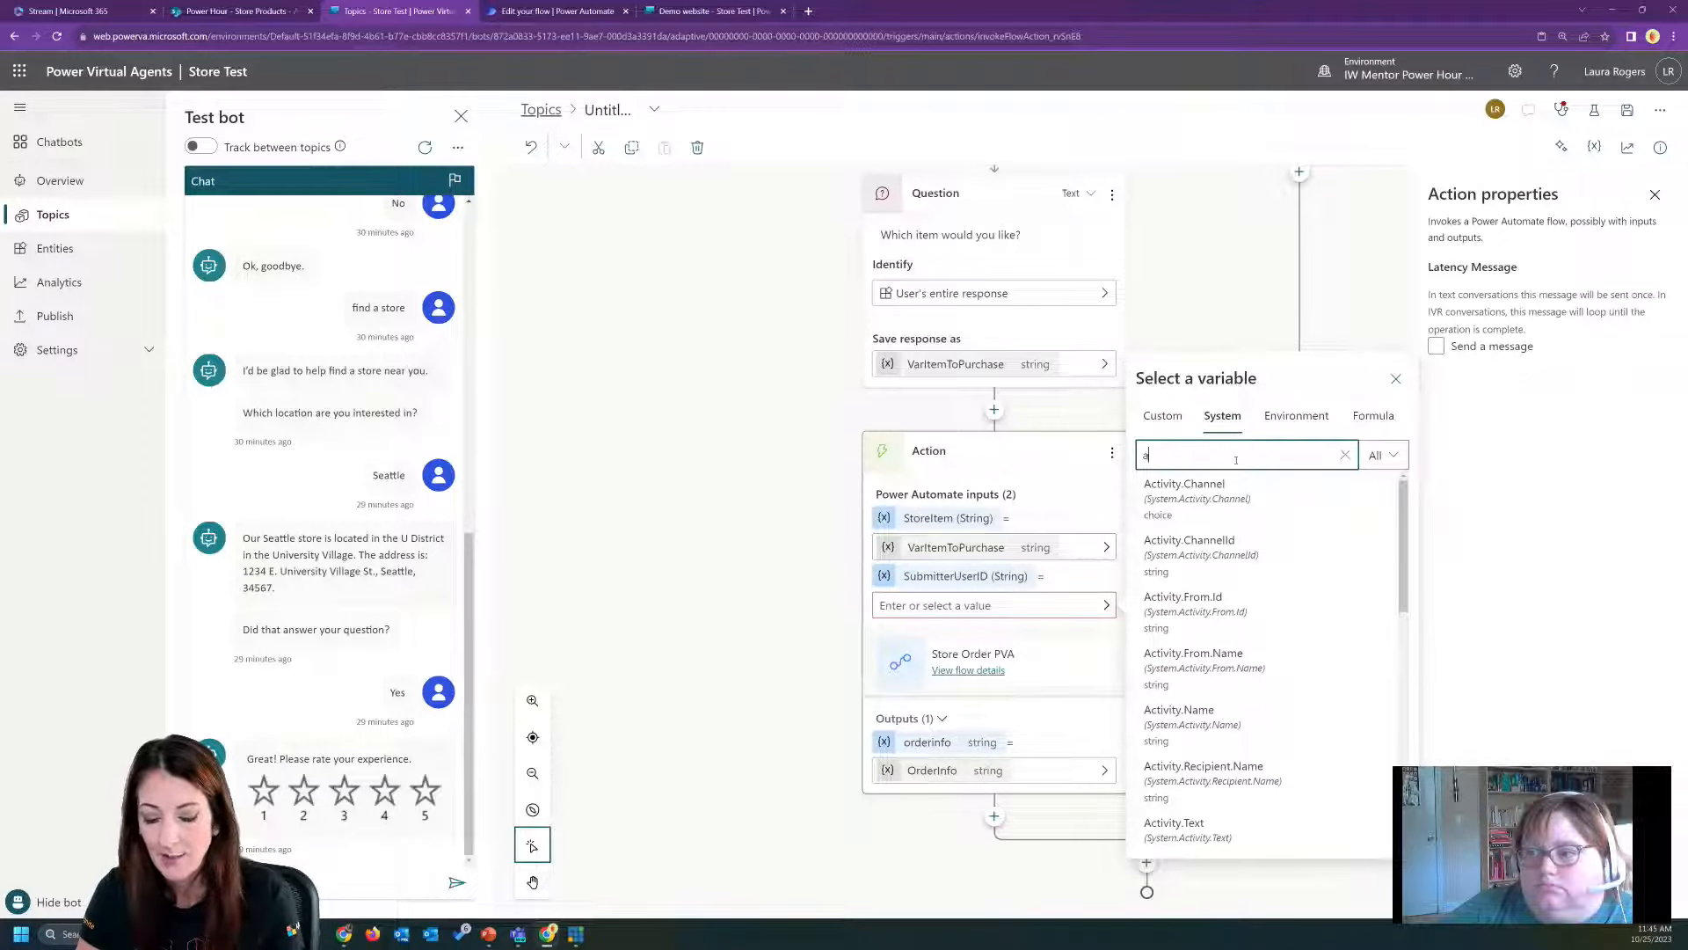
pyautogui.write('ctivity.from')
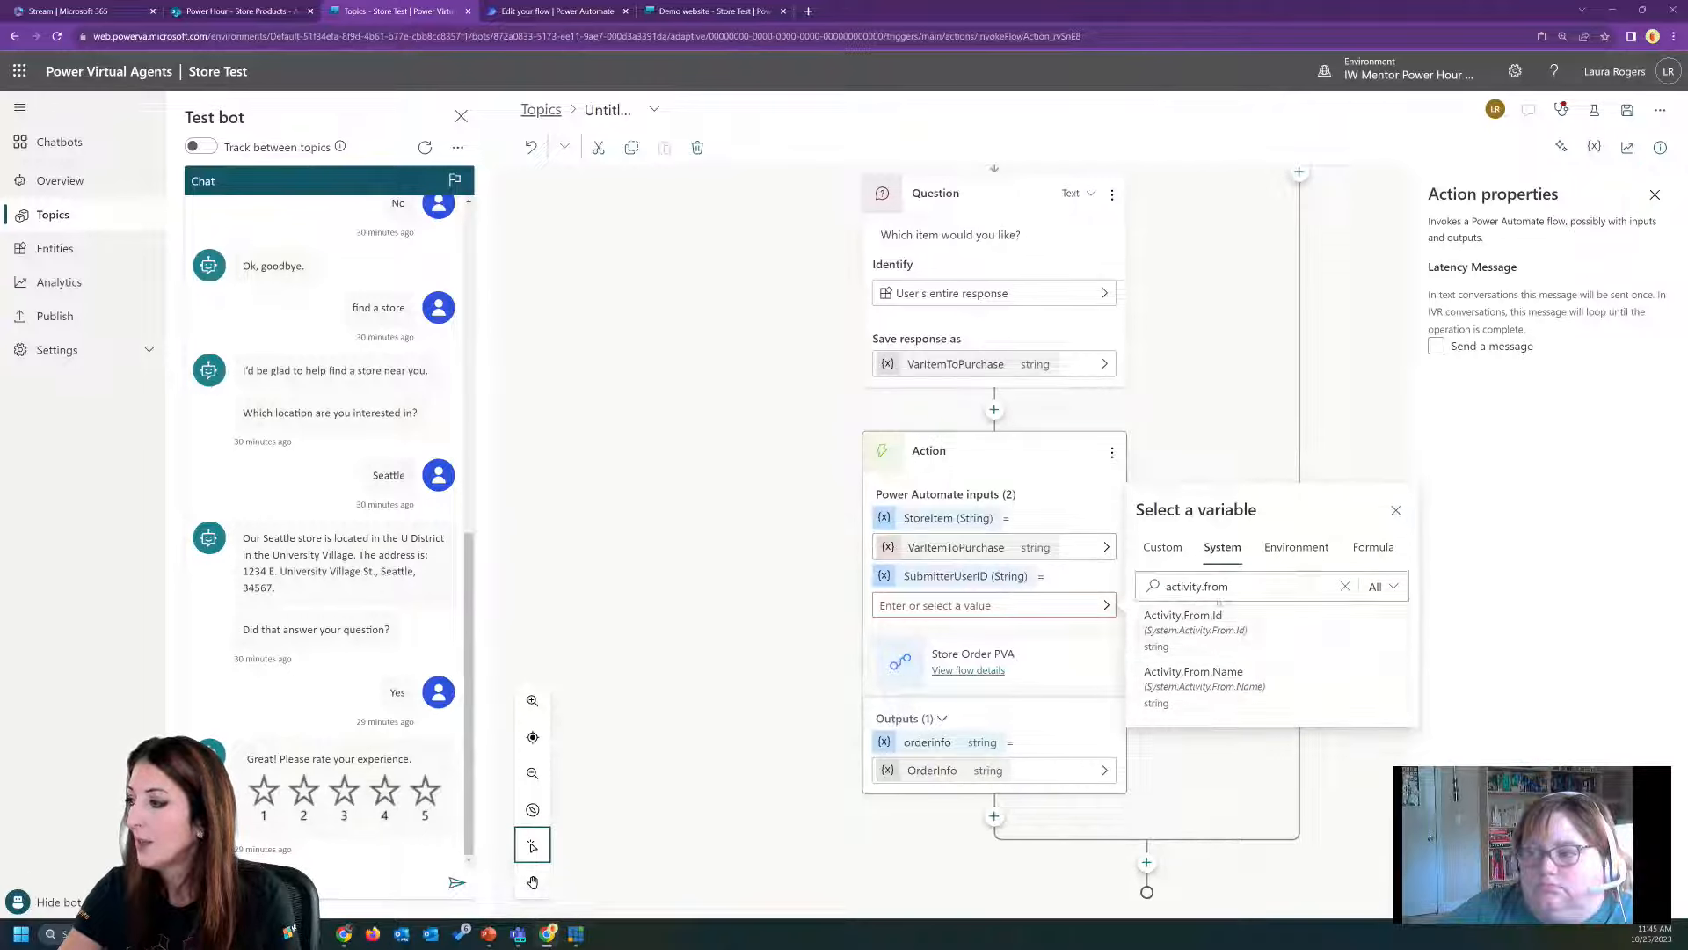
pyautogui.click(1229, 643)
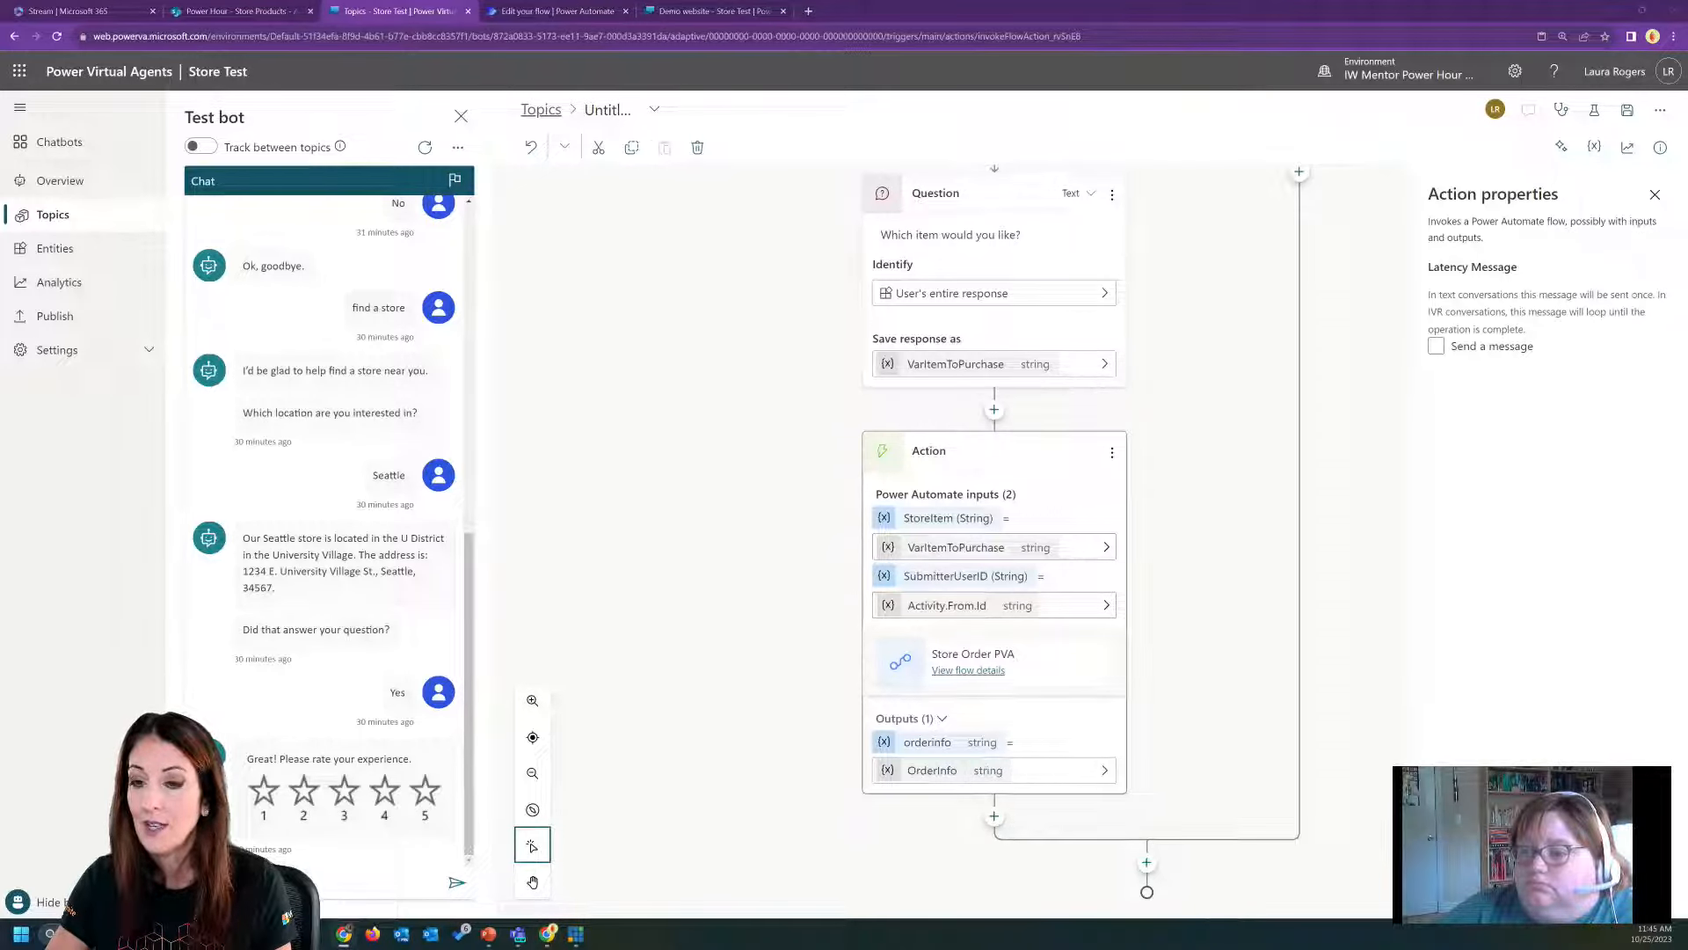
# Add a message node after the condition branches rejoin and have it send the OrderInfo variable.
pyautogui.click(1146, 863)
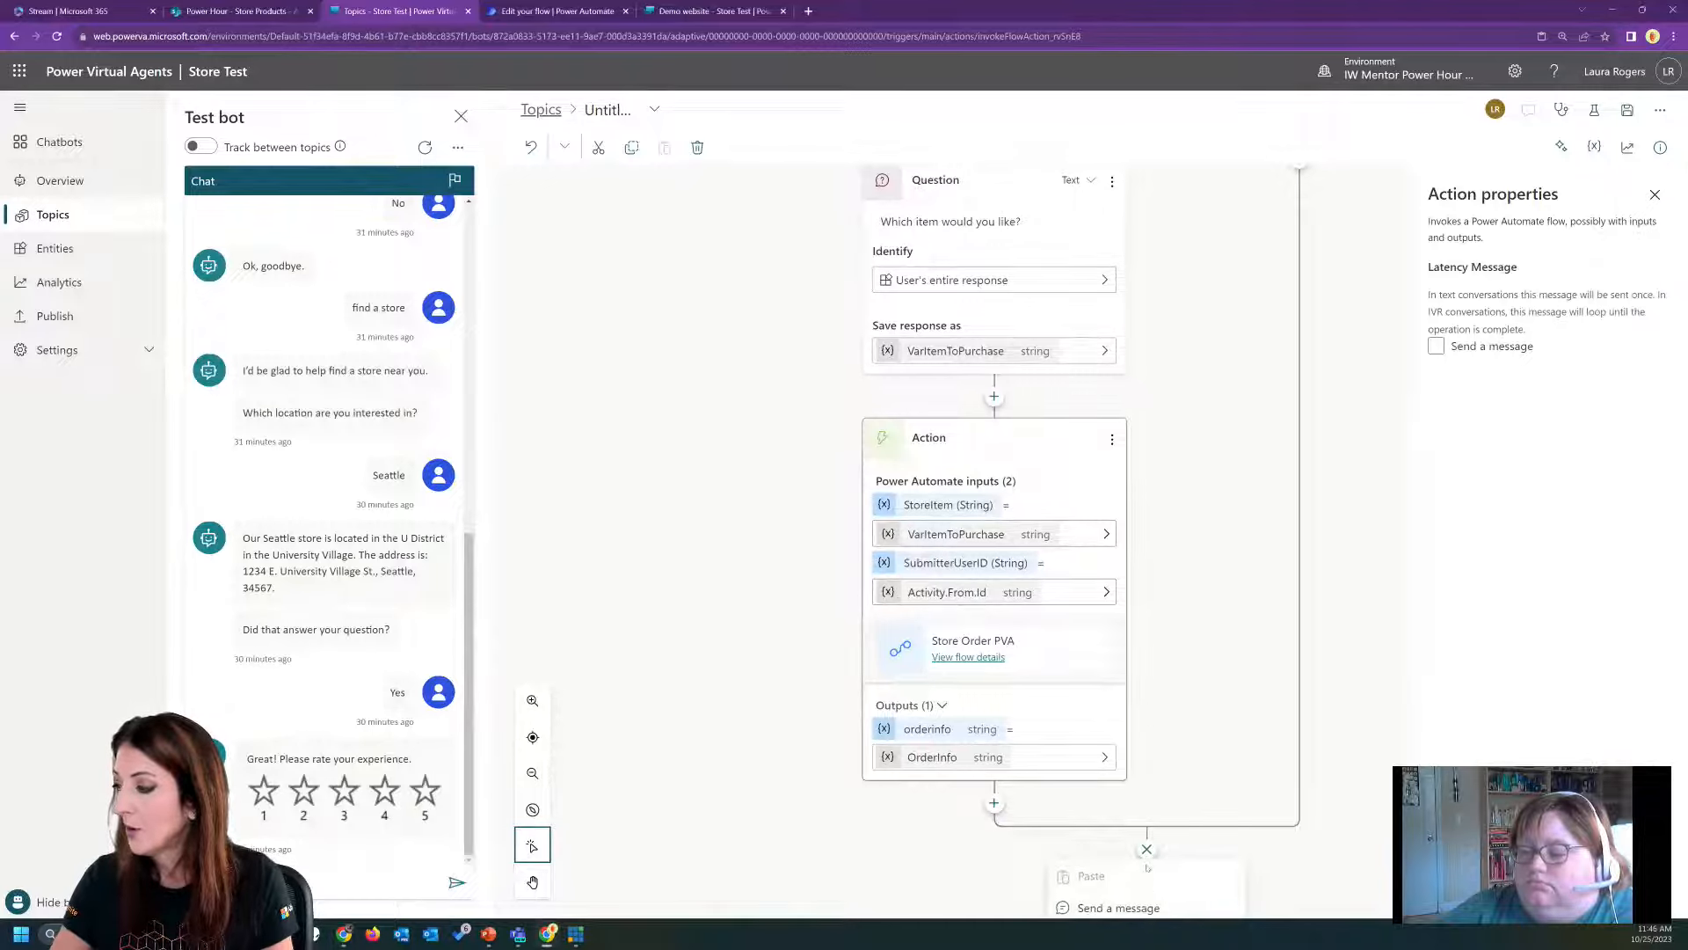
pyautogui.moveTo(1148, 815)
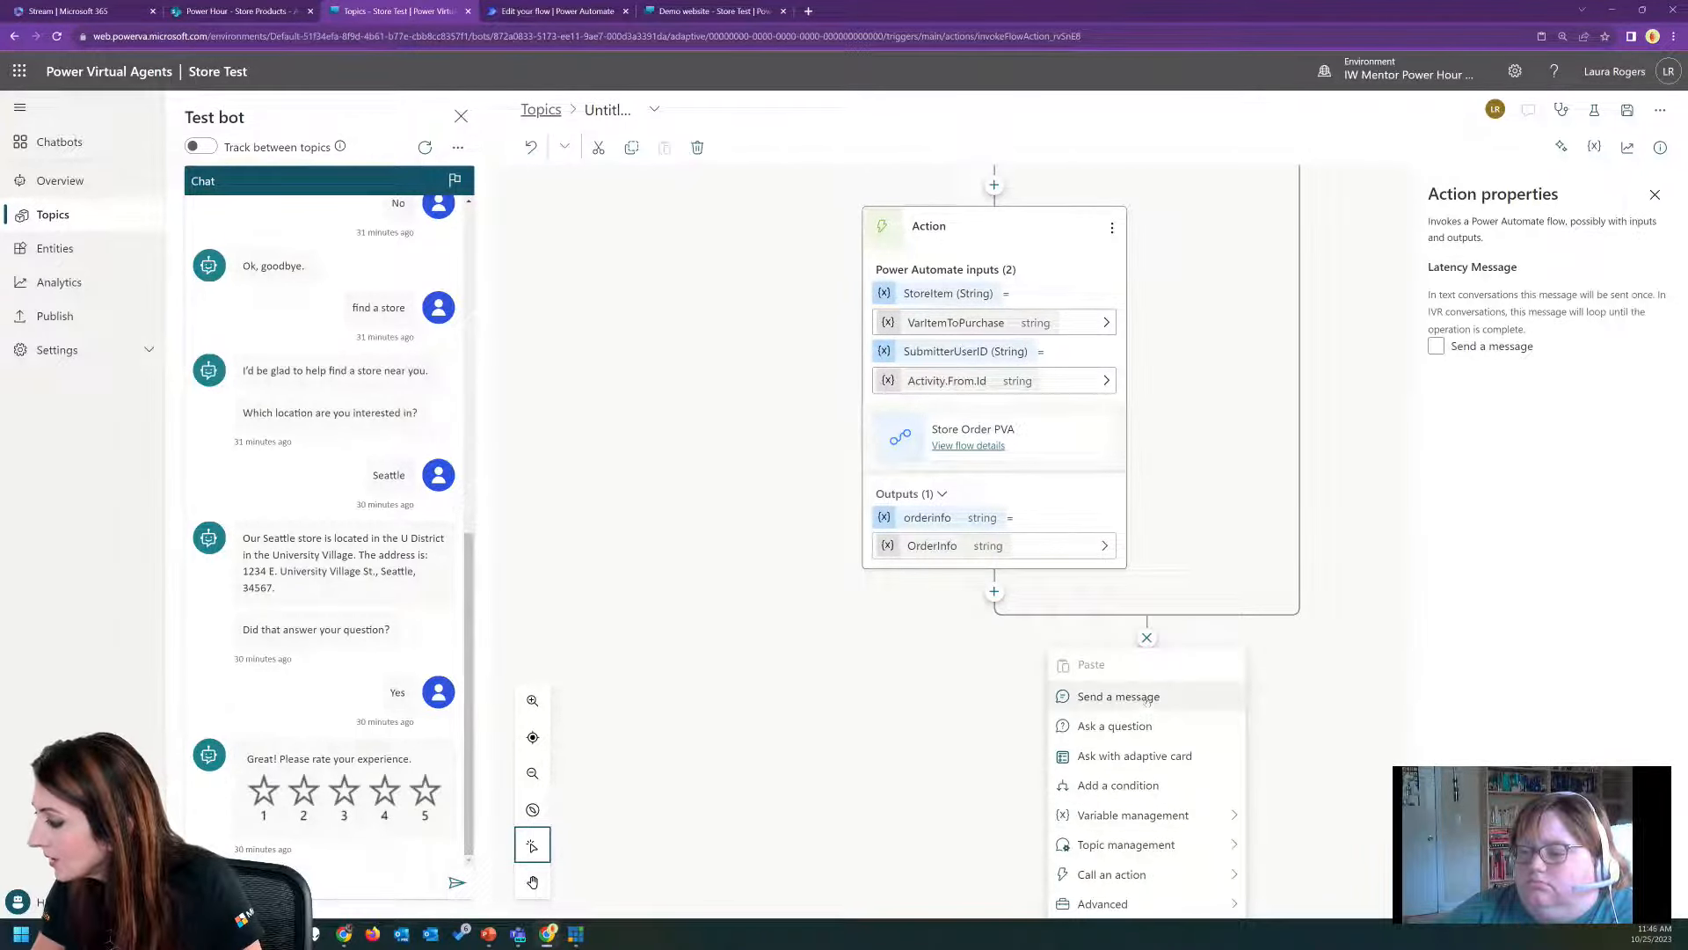
pyautogui.click(1119, 696)
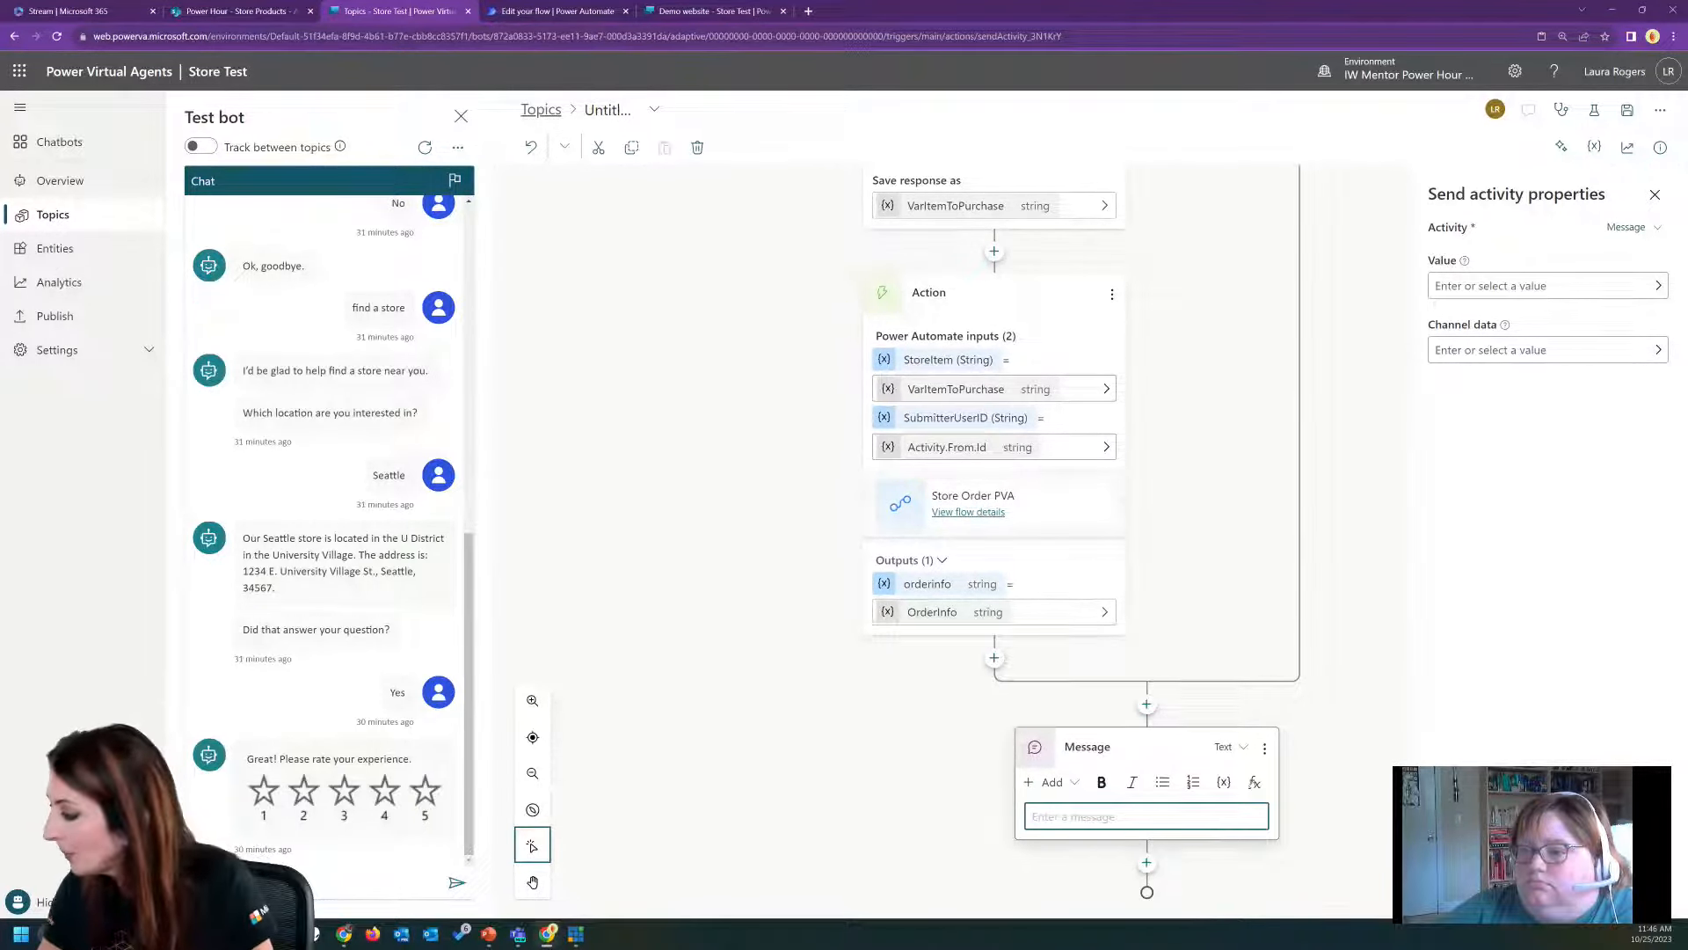
pyautogui.click(1255, 782)
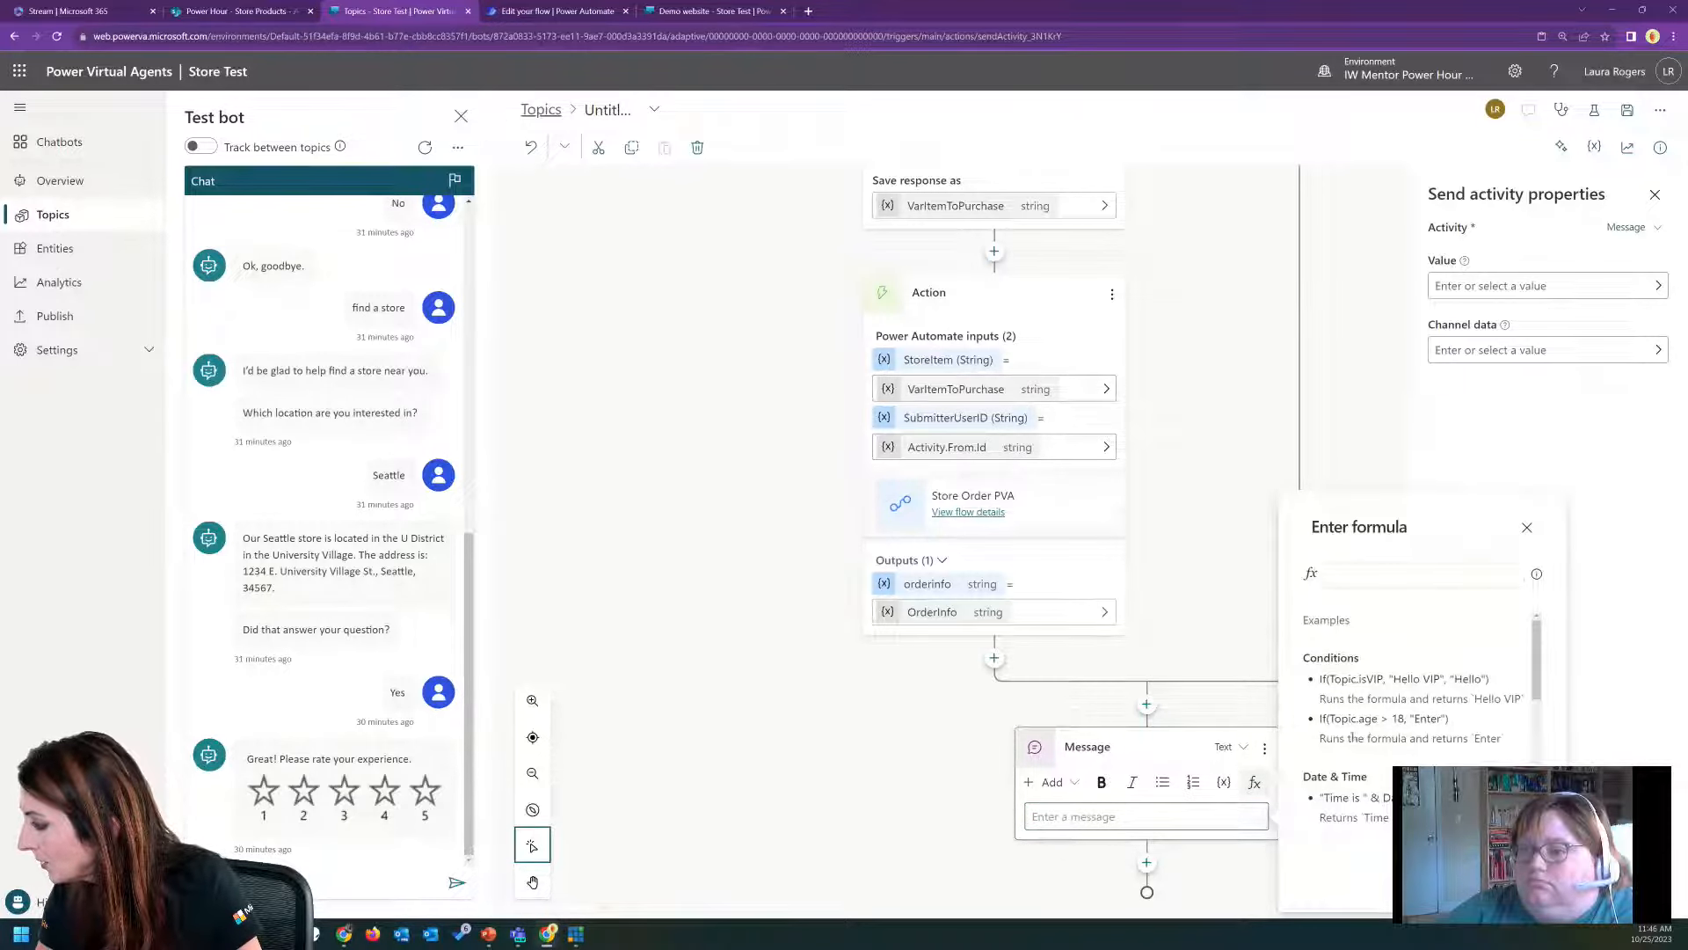
pyautogui.click(1223, 782)
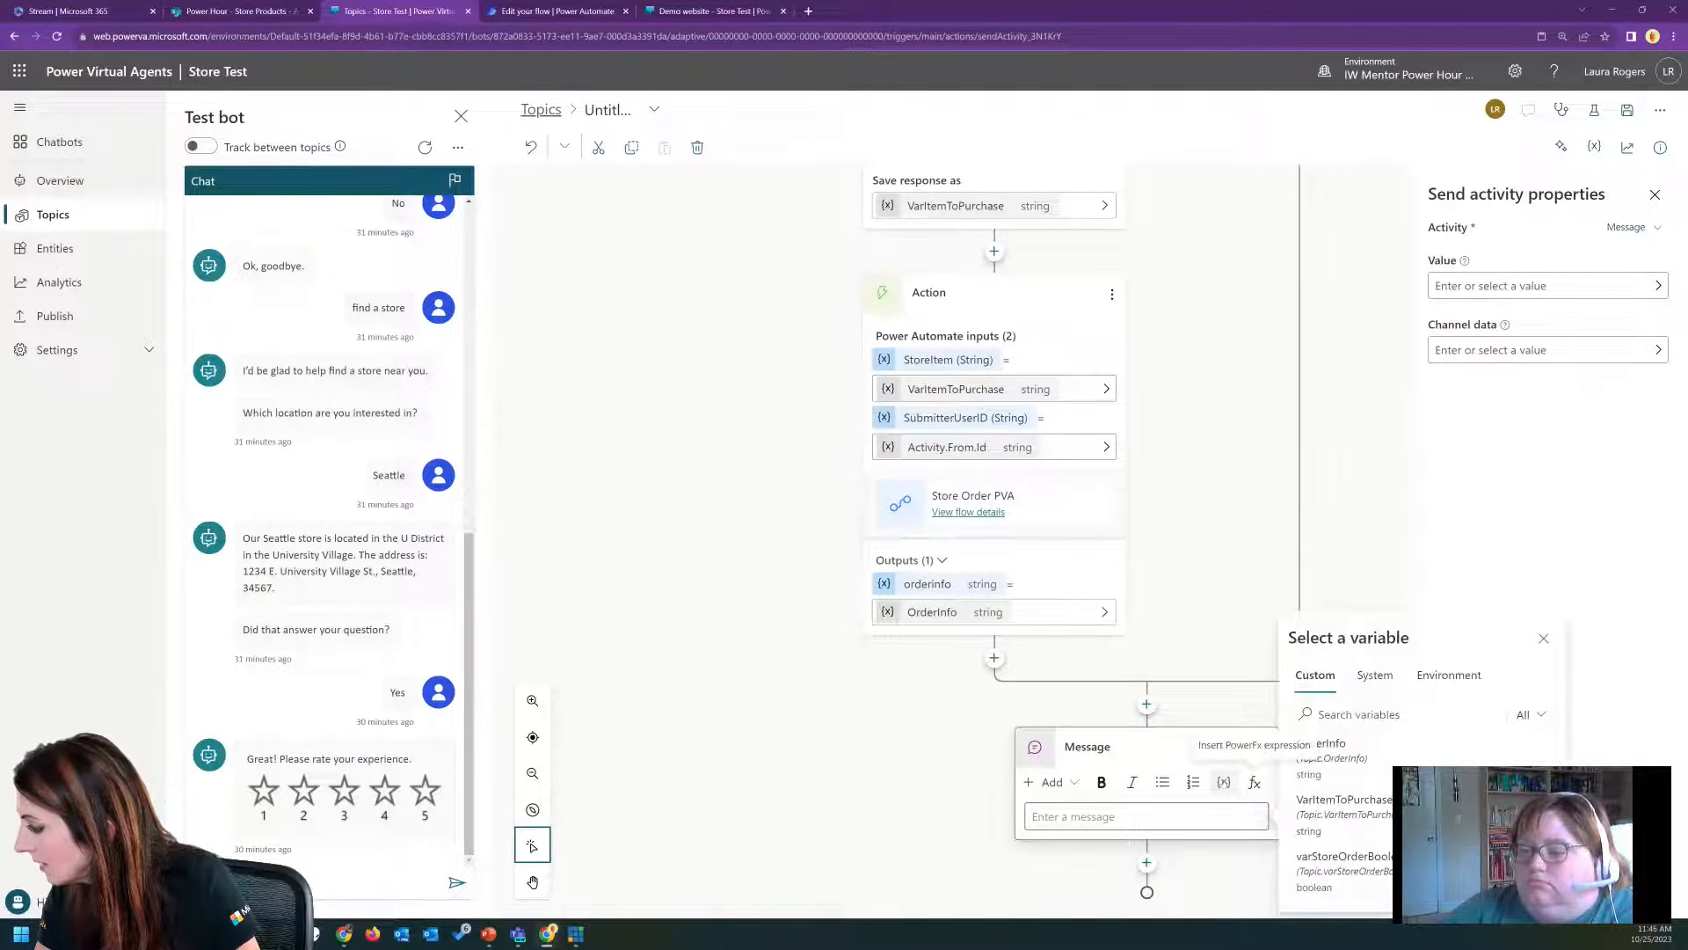
pyautogui.click(1330, 745)
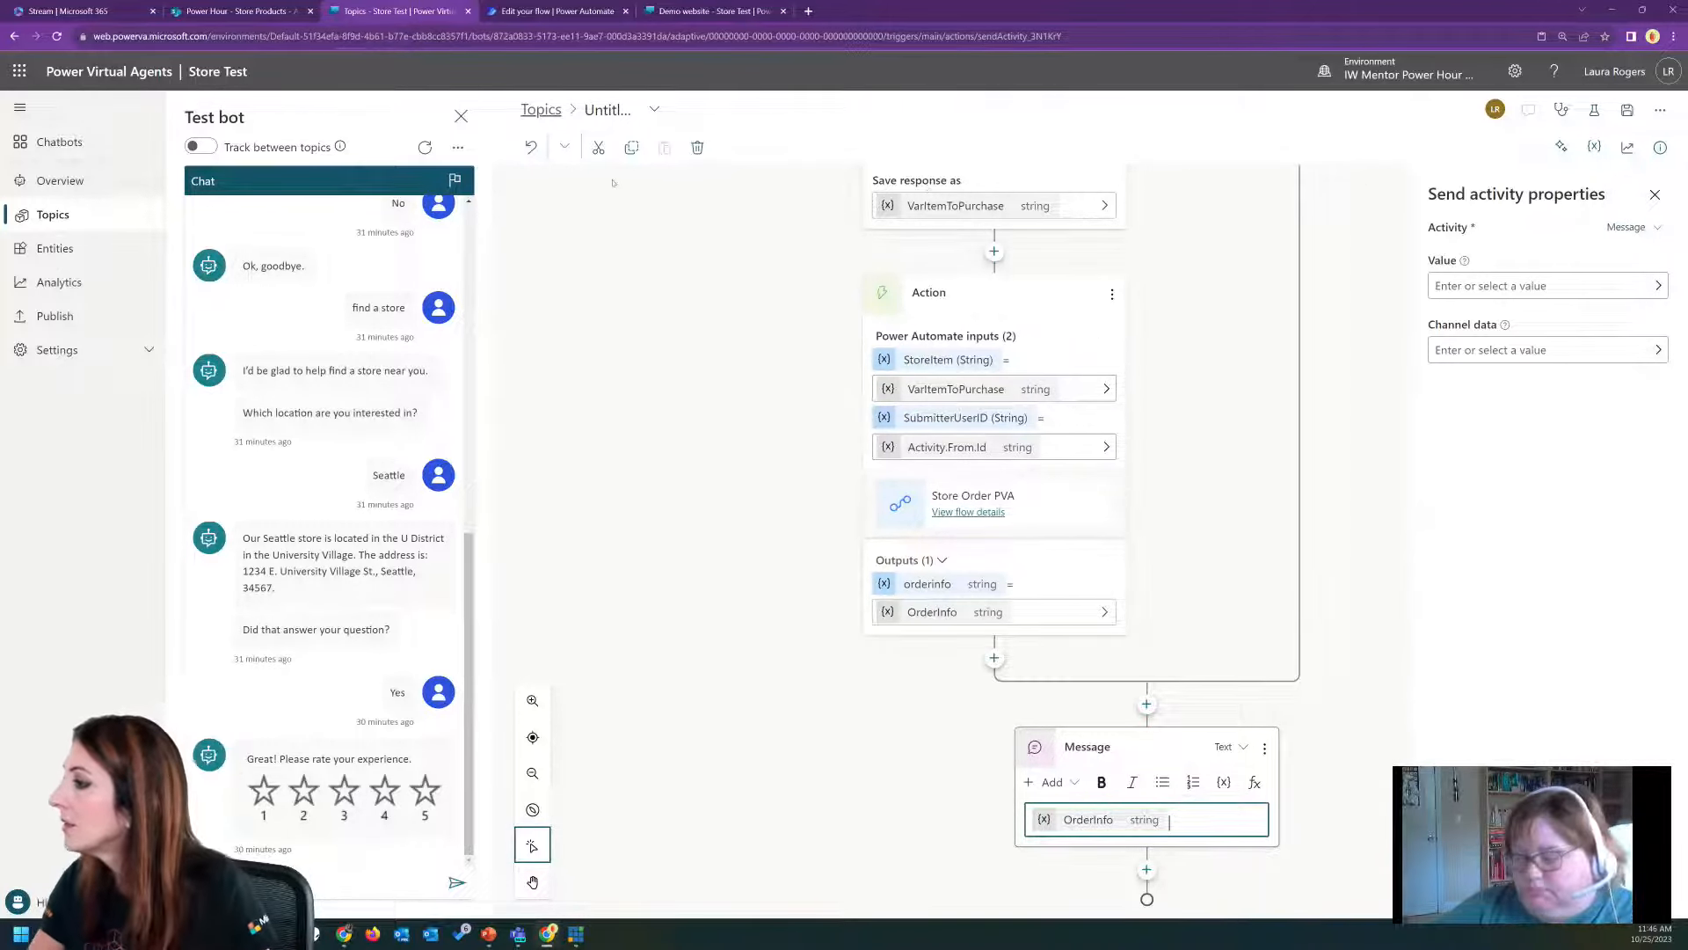
# Rename the untitled topic as "Store Order" and save it.
pyautogui.click(610, 109)
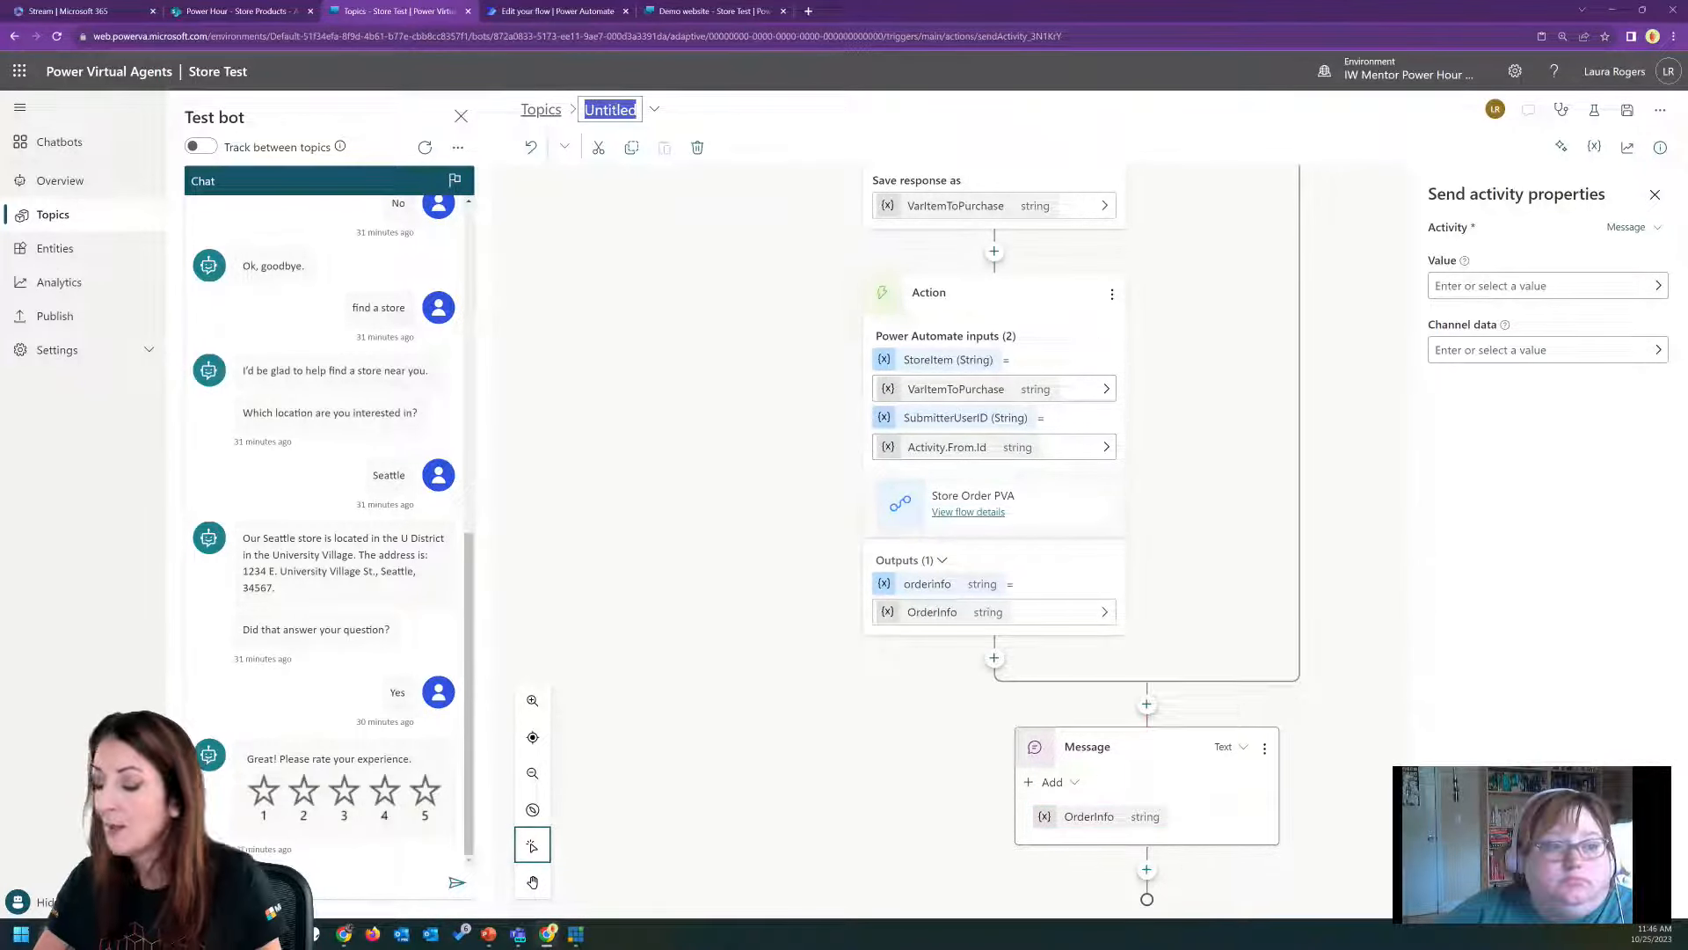
pyautogui.write('Store Order')
pyautogui.press('Return')
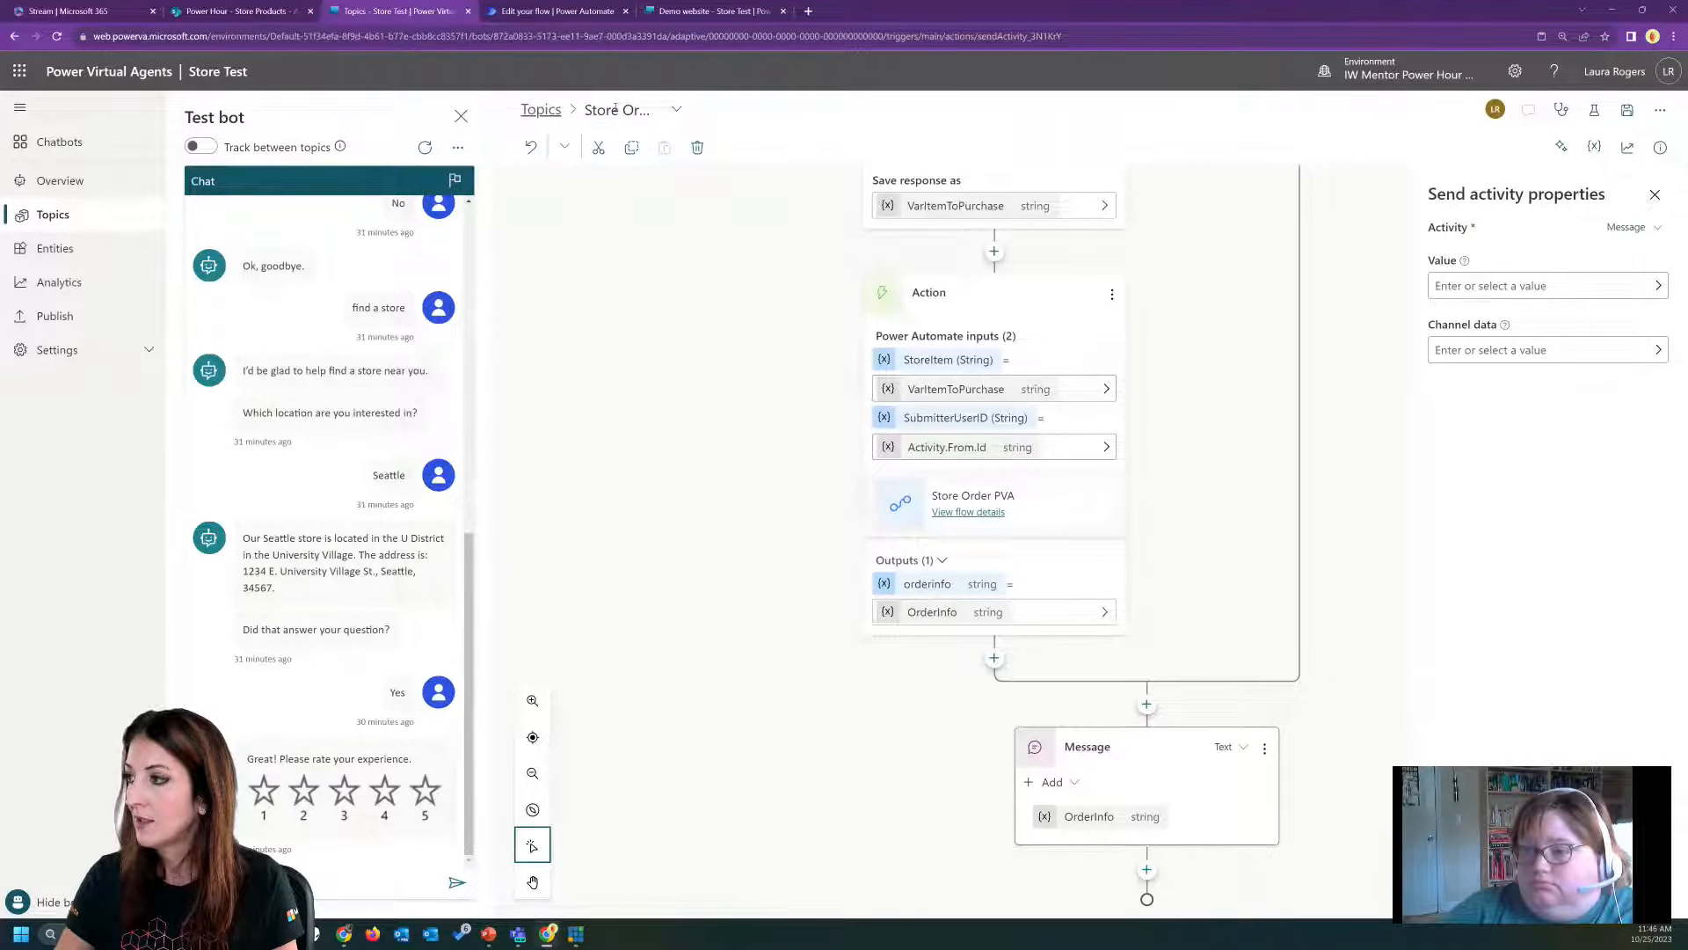
pyautogui.click(1626, 111)
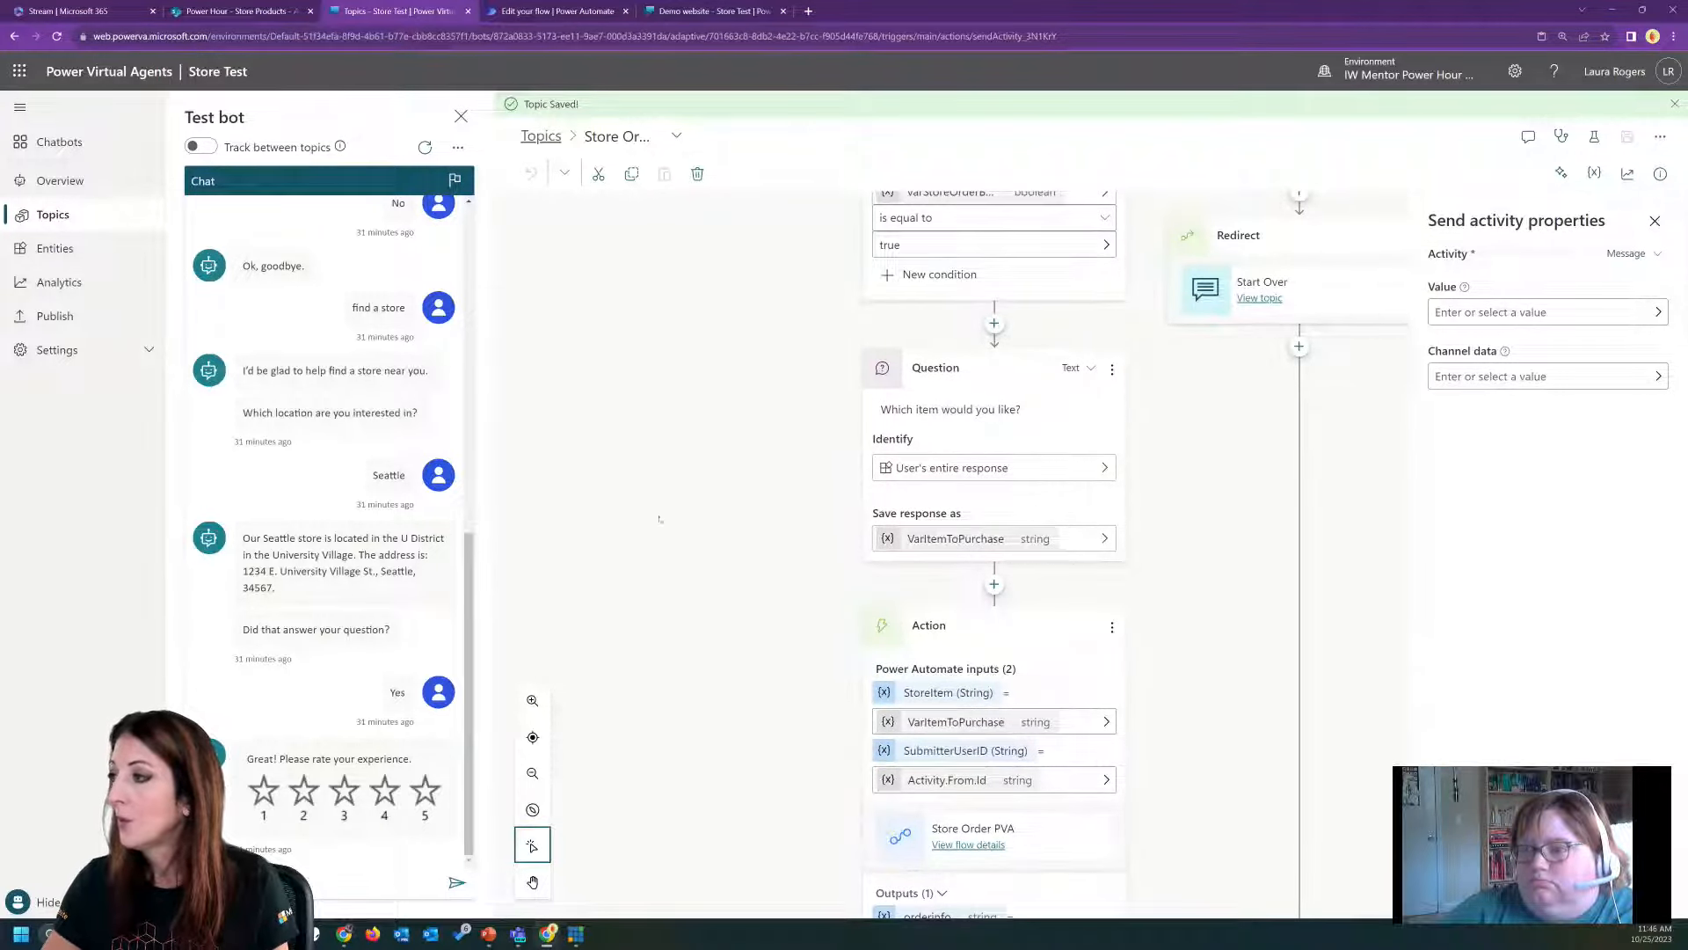
# Restart the test bot conversation, send "store order" and answer Yes to ordering from the company store.
pyautogui.scroll(7, 668, 507)
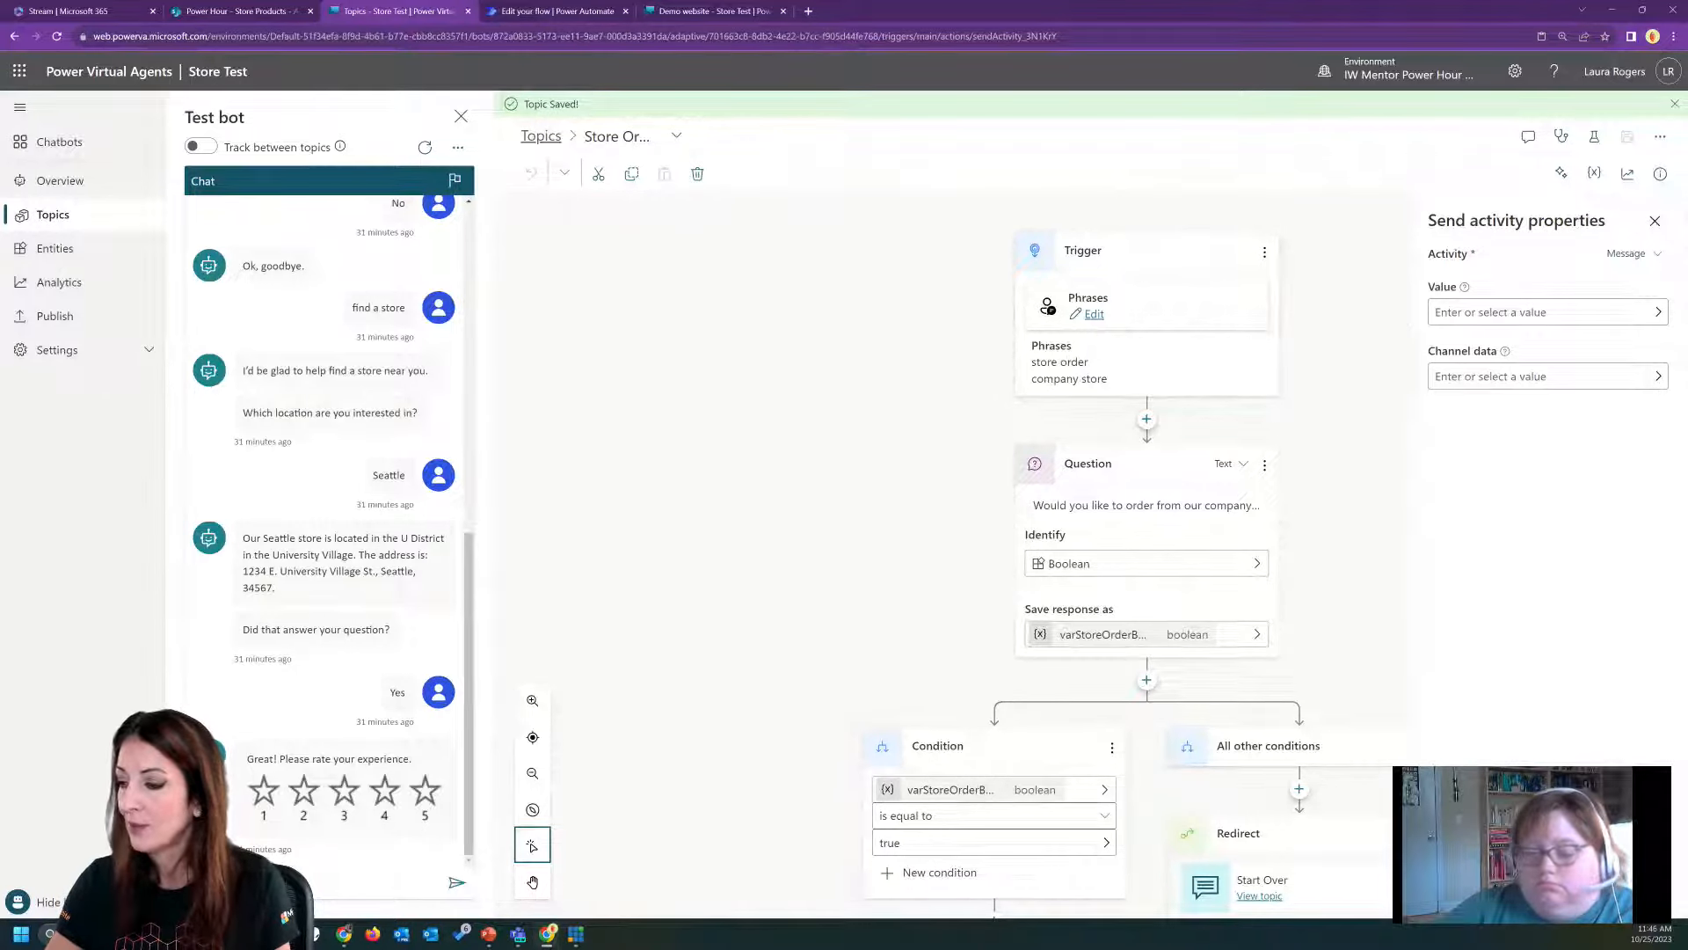
pyautogui.click(318, 882)
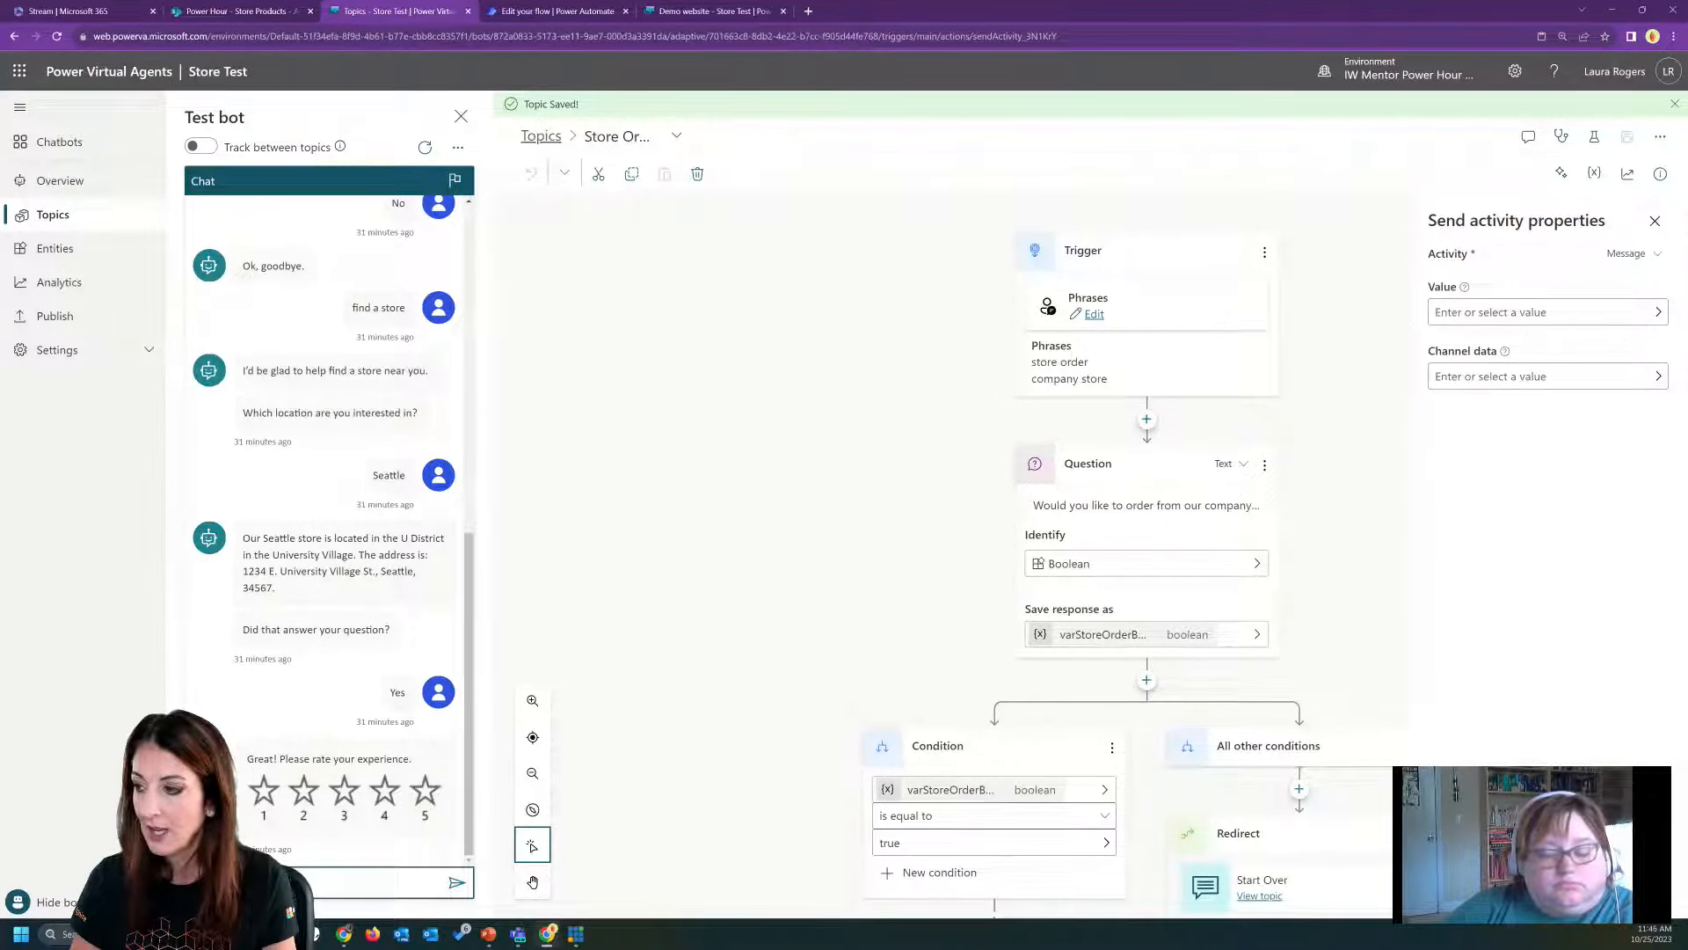
pyautogui.click(424, 146)
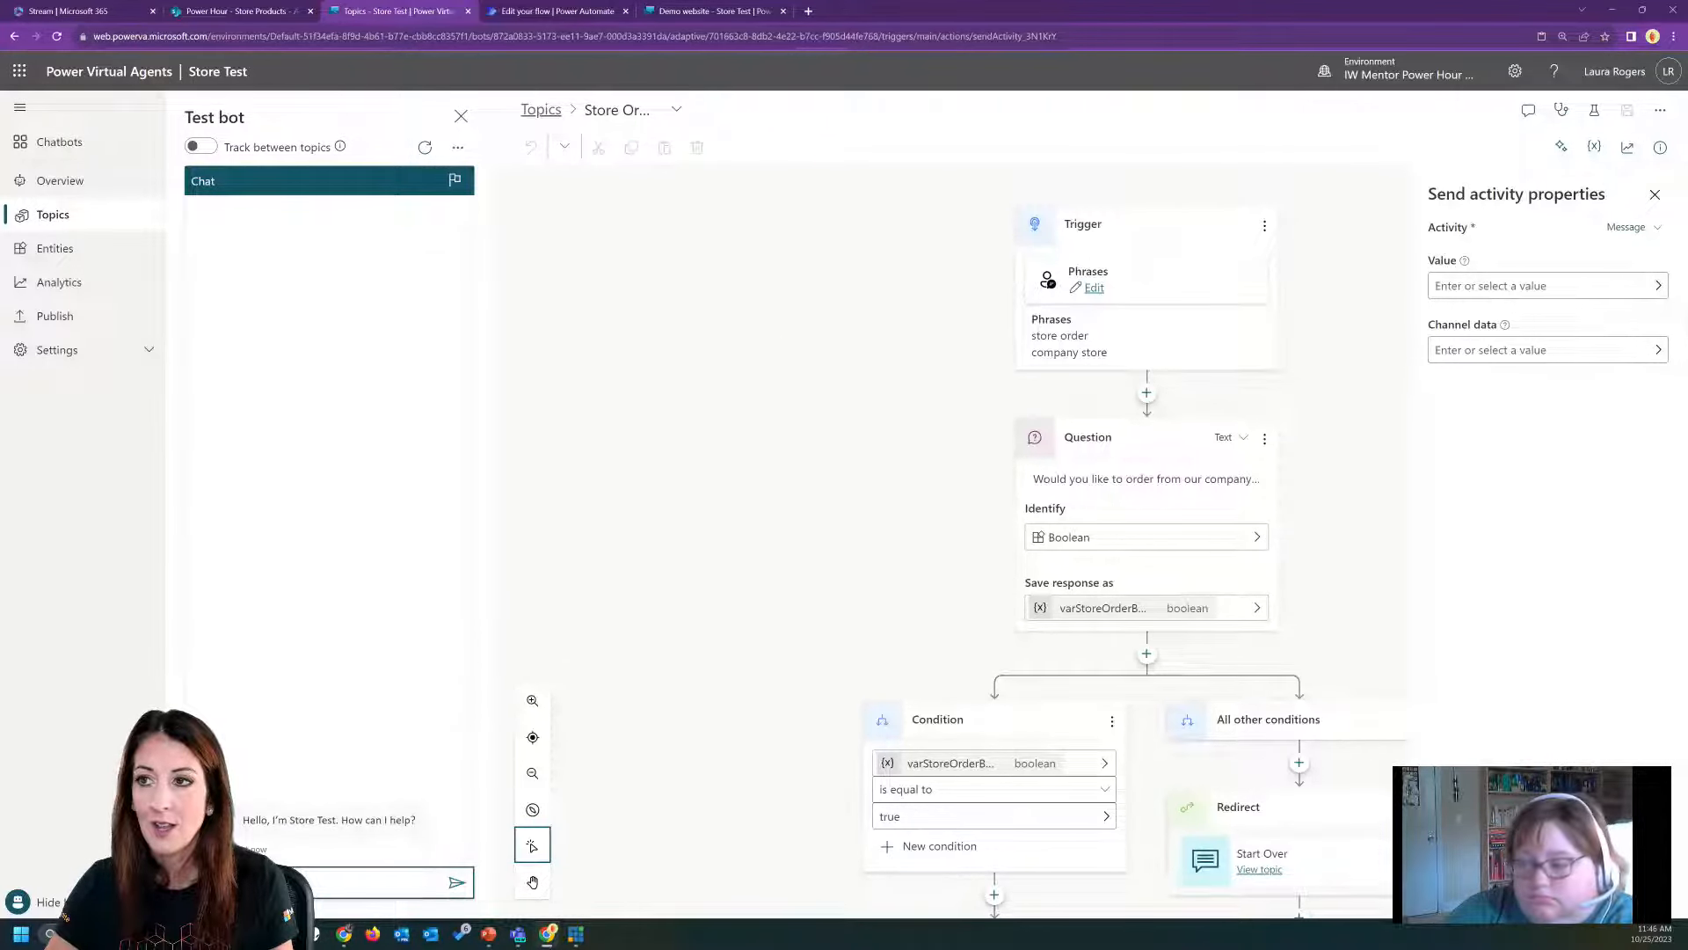
pyautogui.doubleClick(926, 12)
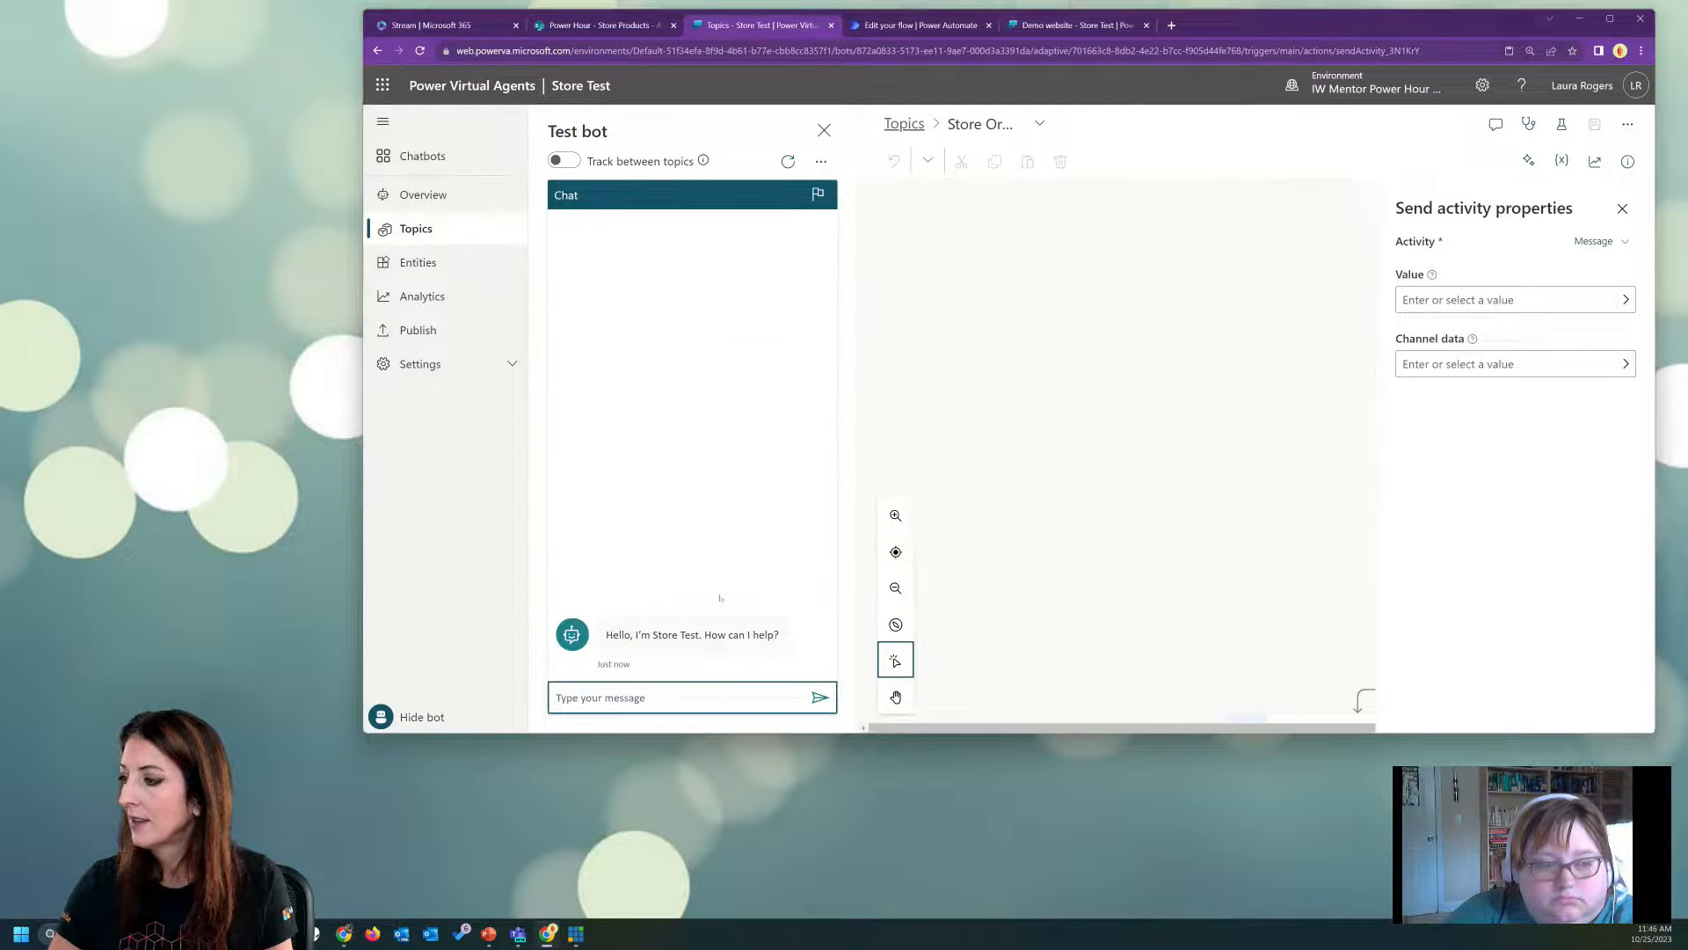
pyautogui.write('store order')
pyautogui.press('Return')
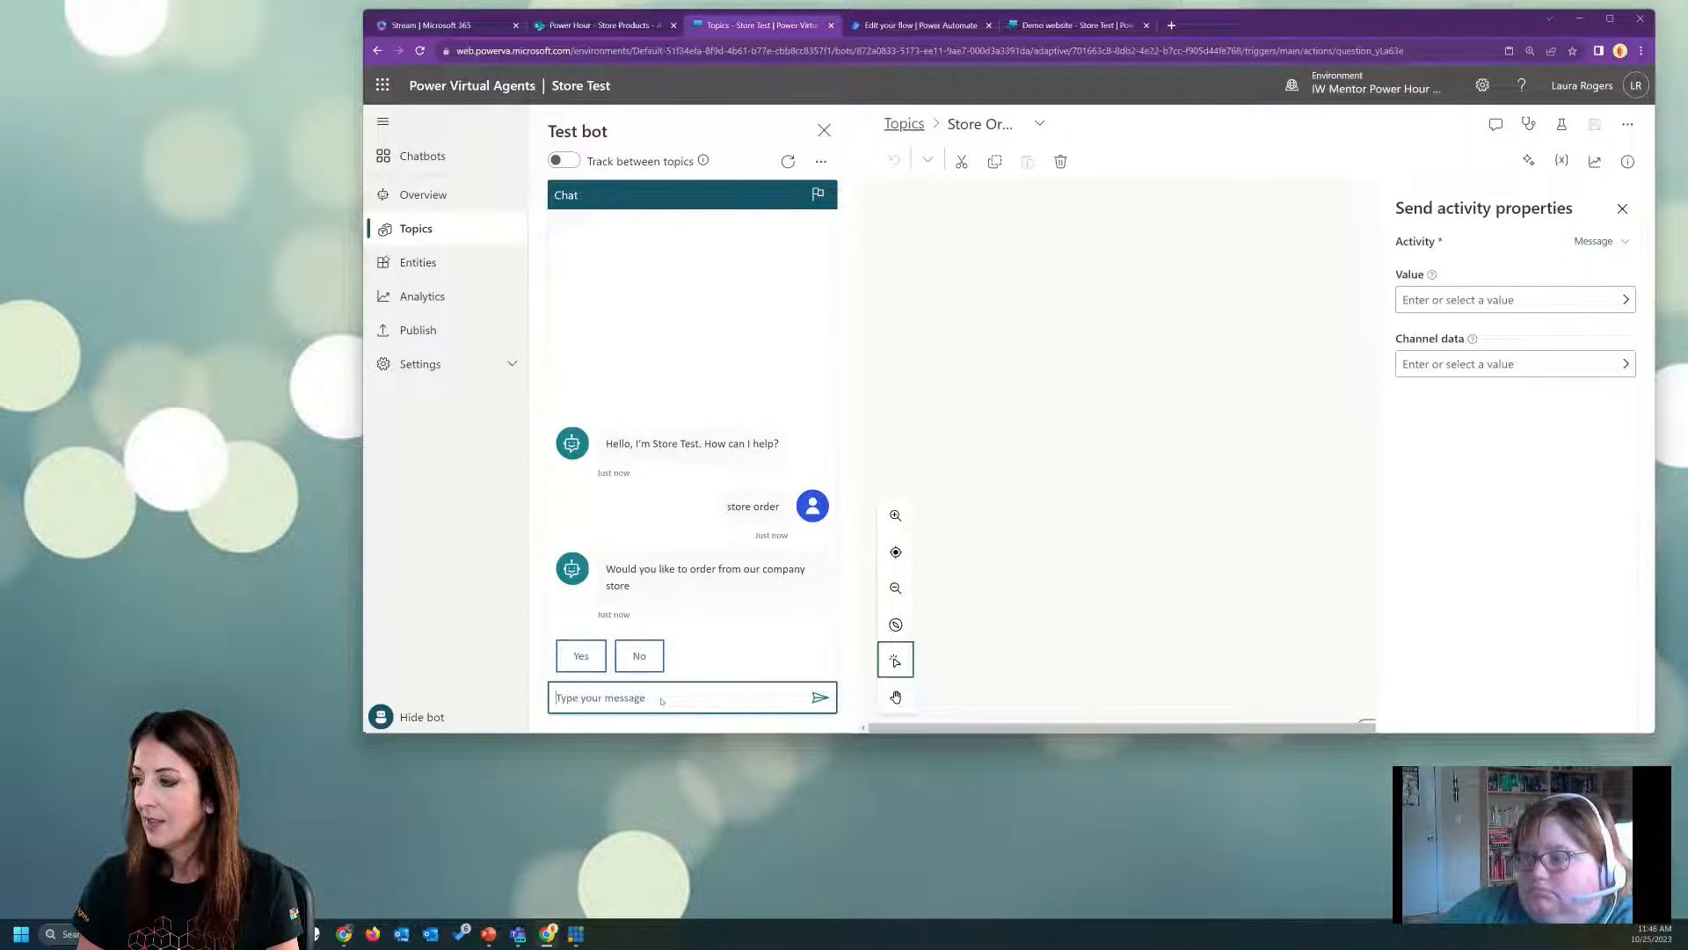
pyautogui.click(581, 657)
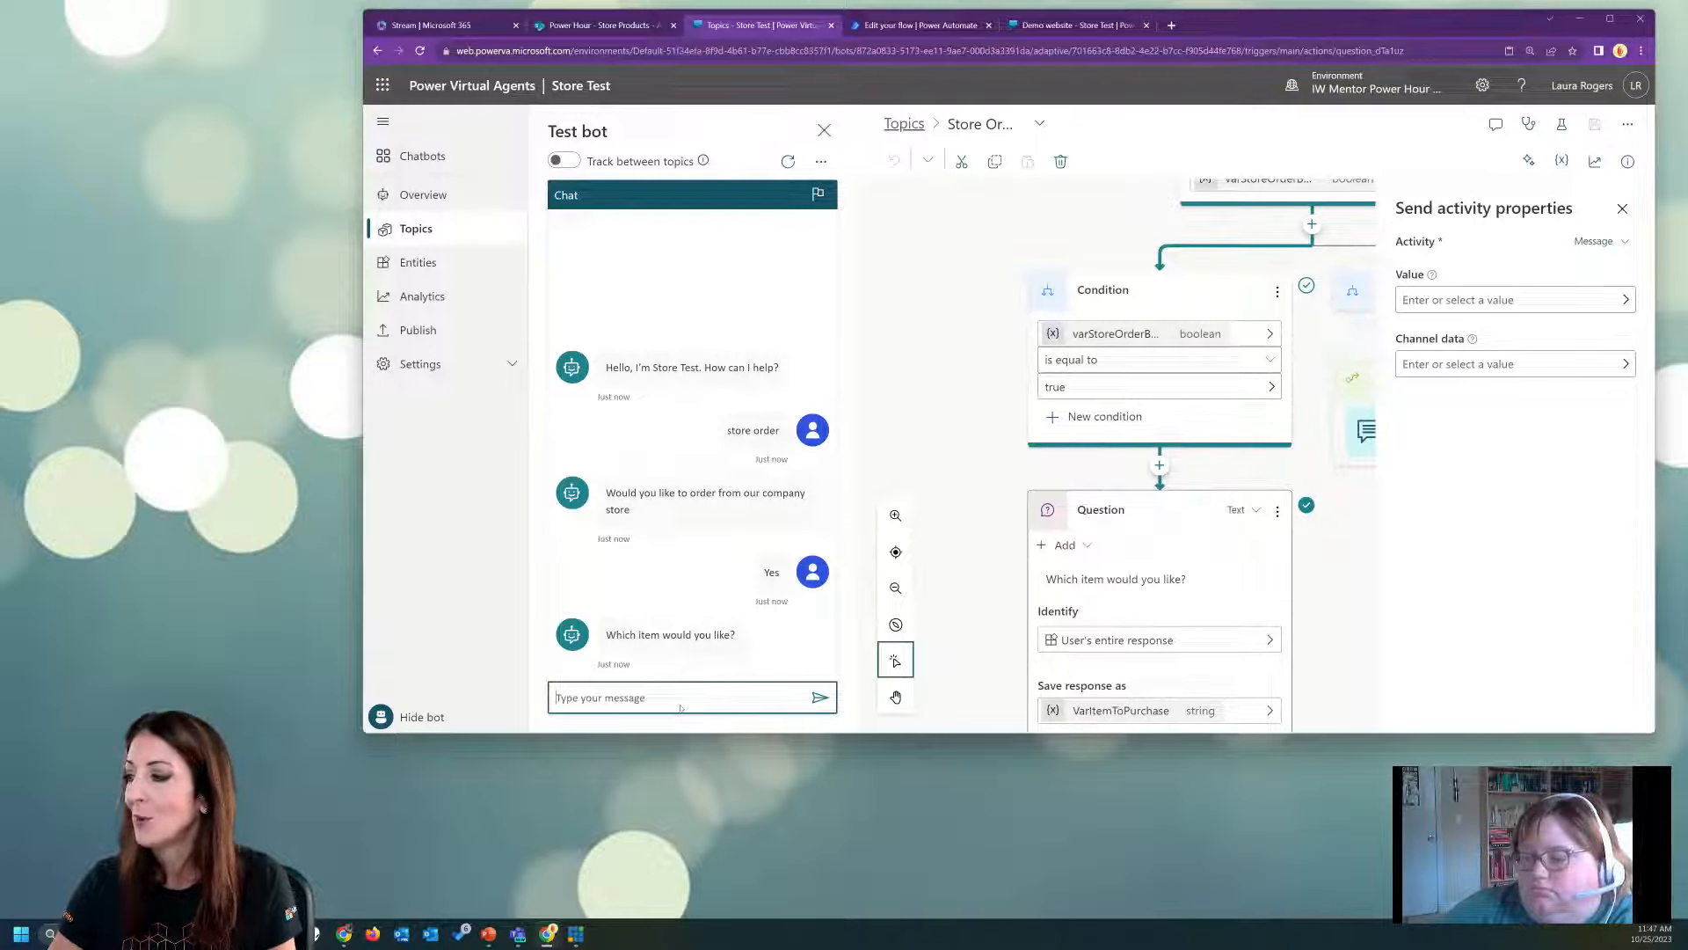
# Check the SharePoint Store Products list for item names, then return to the test bot and answer the item question with "mouse".
pyautogui.click(587, 27)
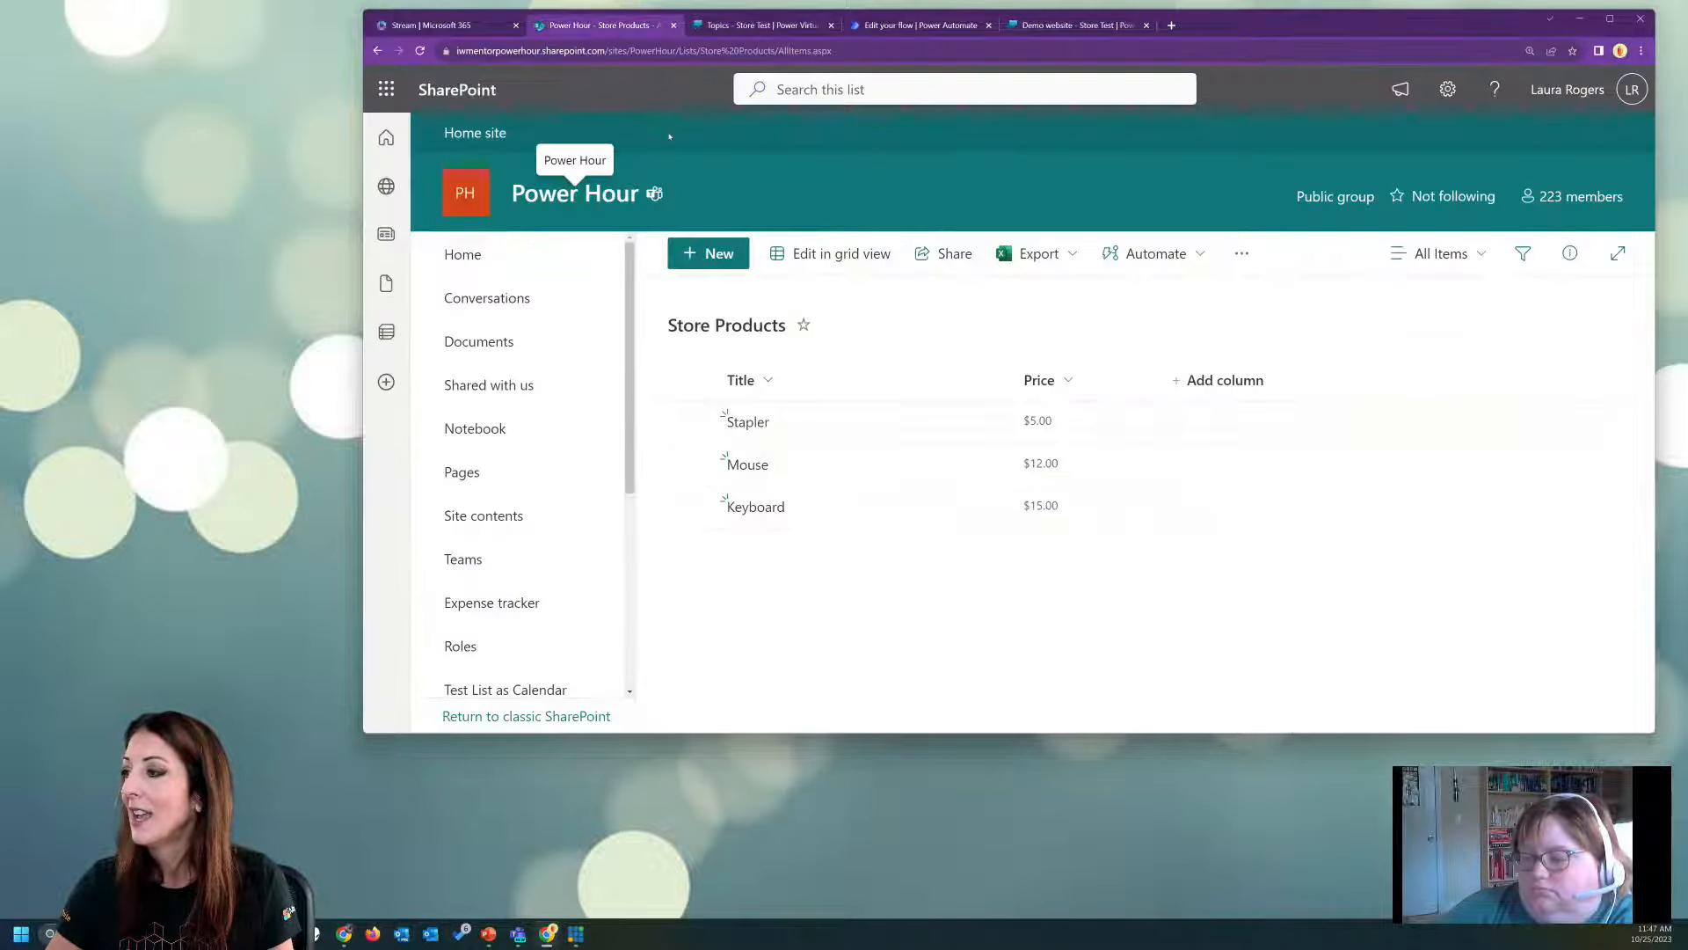
pyautogui.click(770, 27)
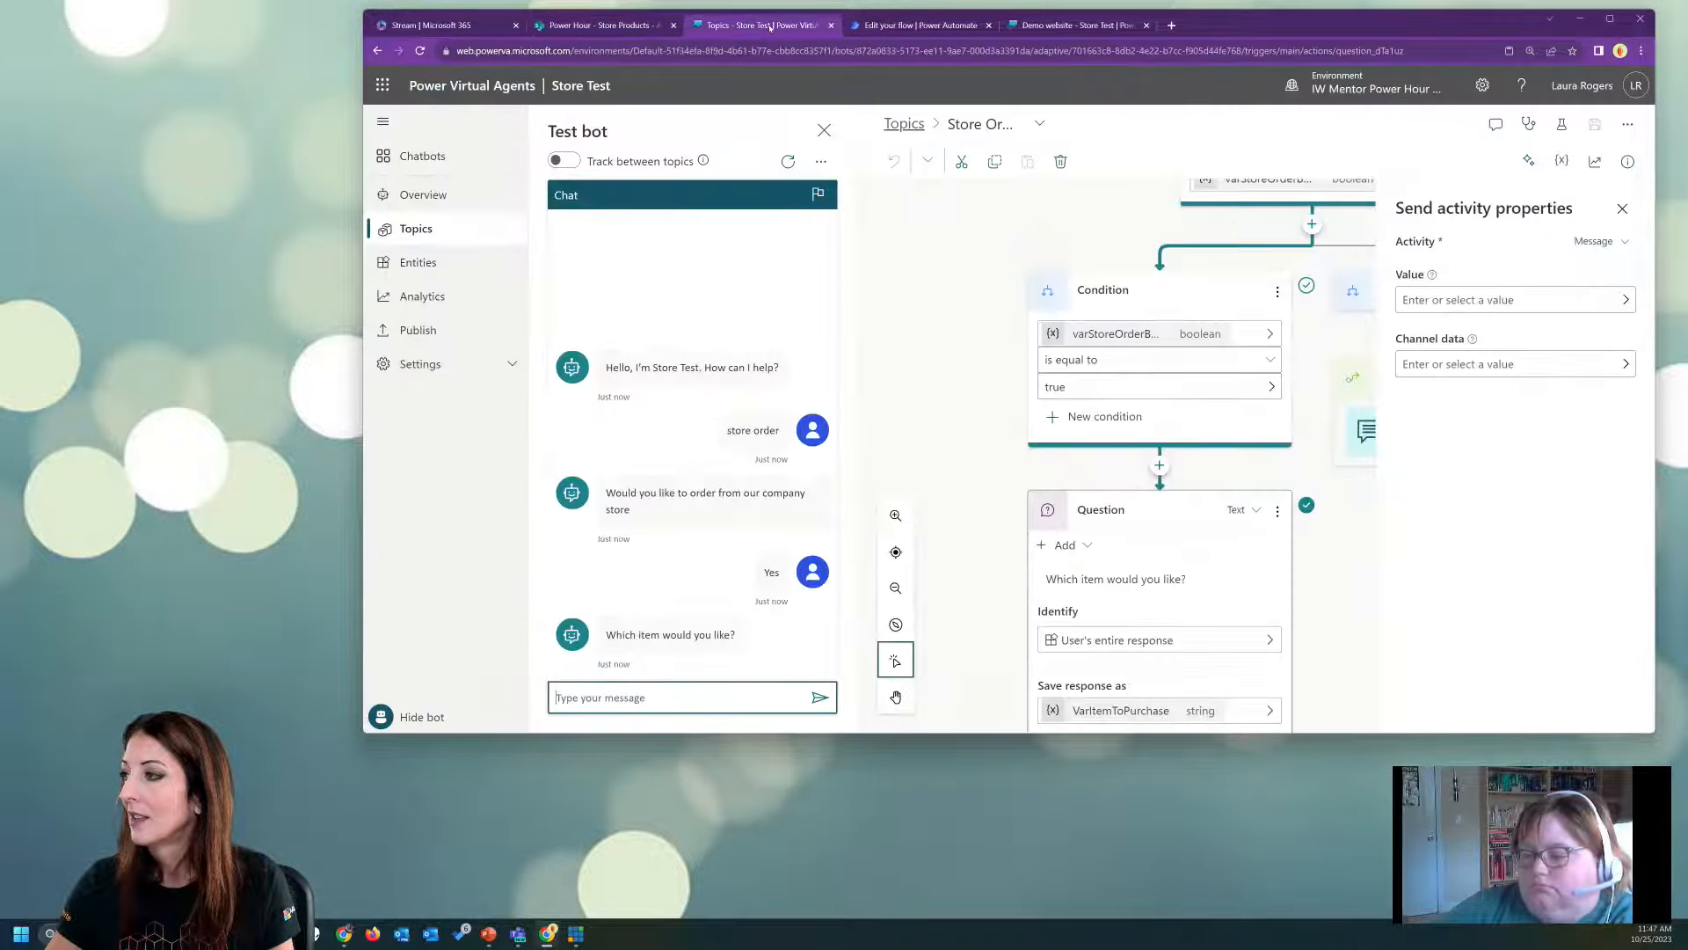
pyautogui.click(671, 695)
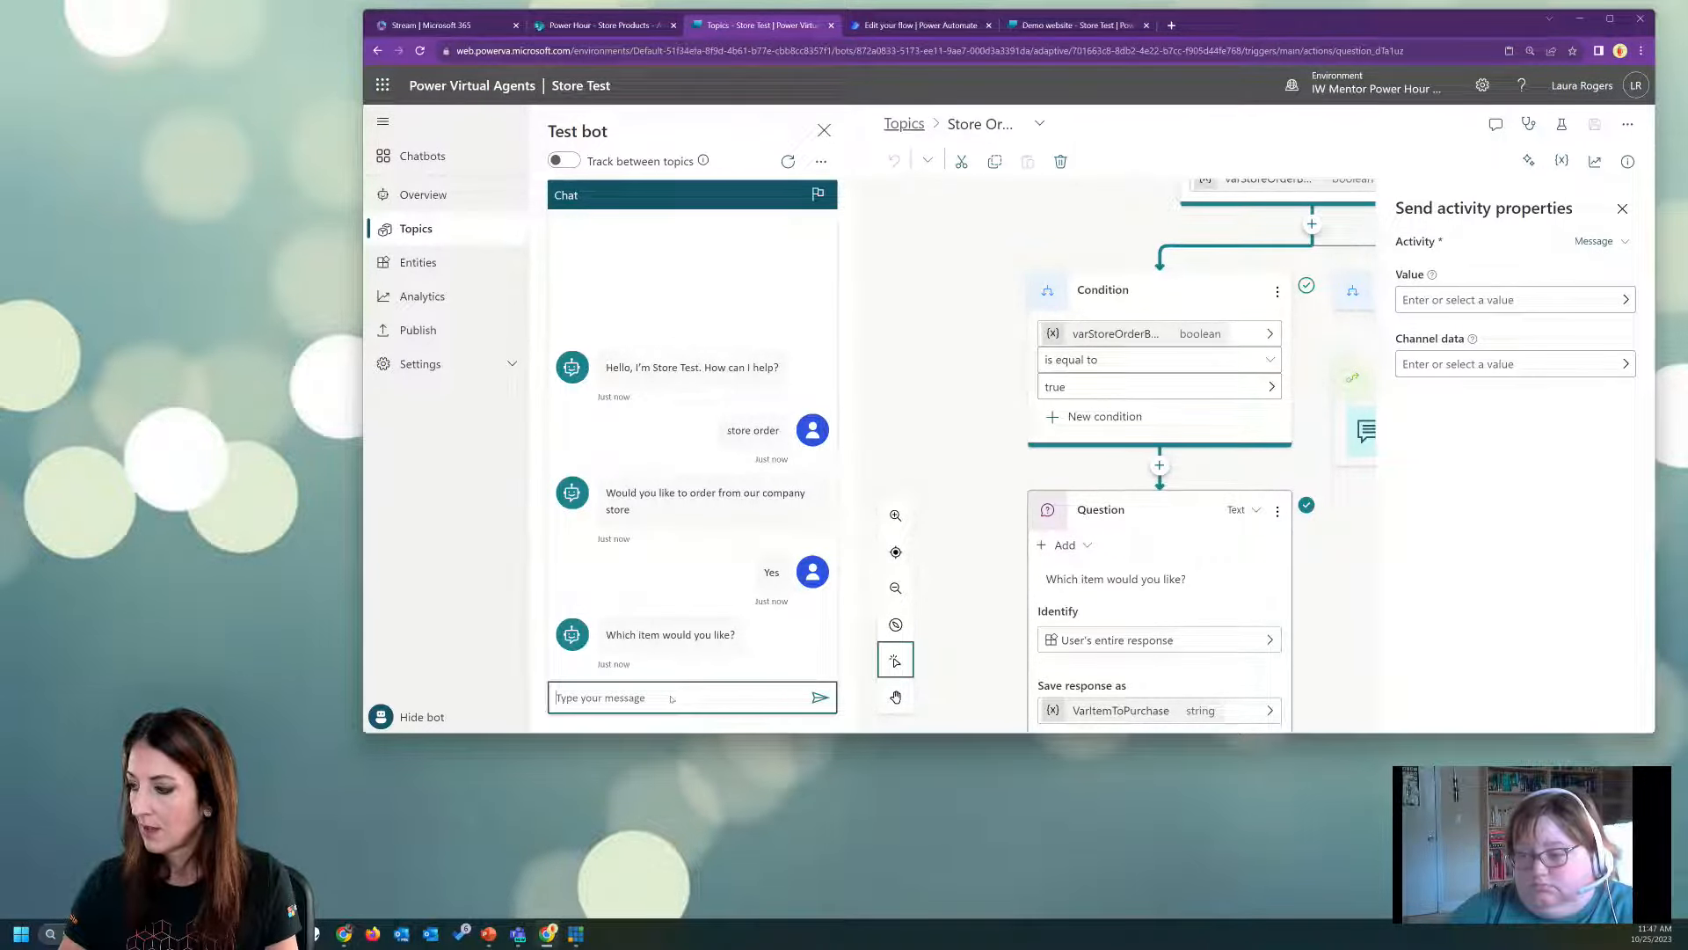
pyautogui.write('mouse')
pyautogui.press('Return')
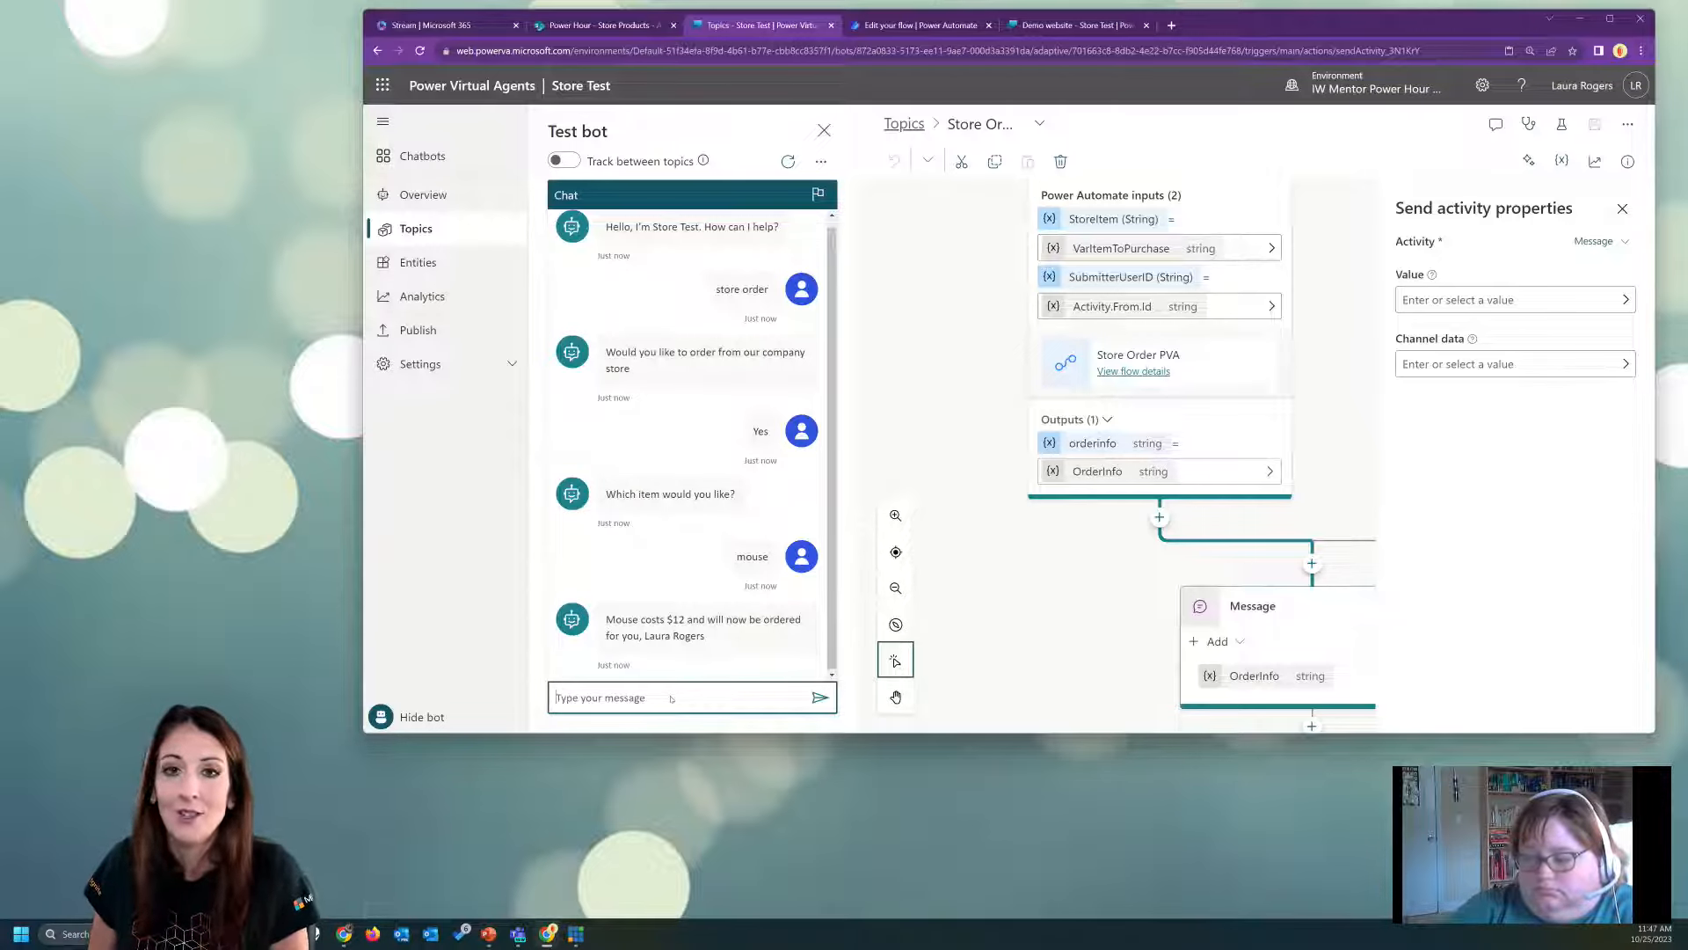
# Switch to Power Automate, open the latest Store Order PVA run and examine the values the Power Virtual Agents trigger received.
pyautogui.click(888, 25)
pyautogui.click(623, 132)
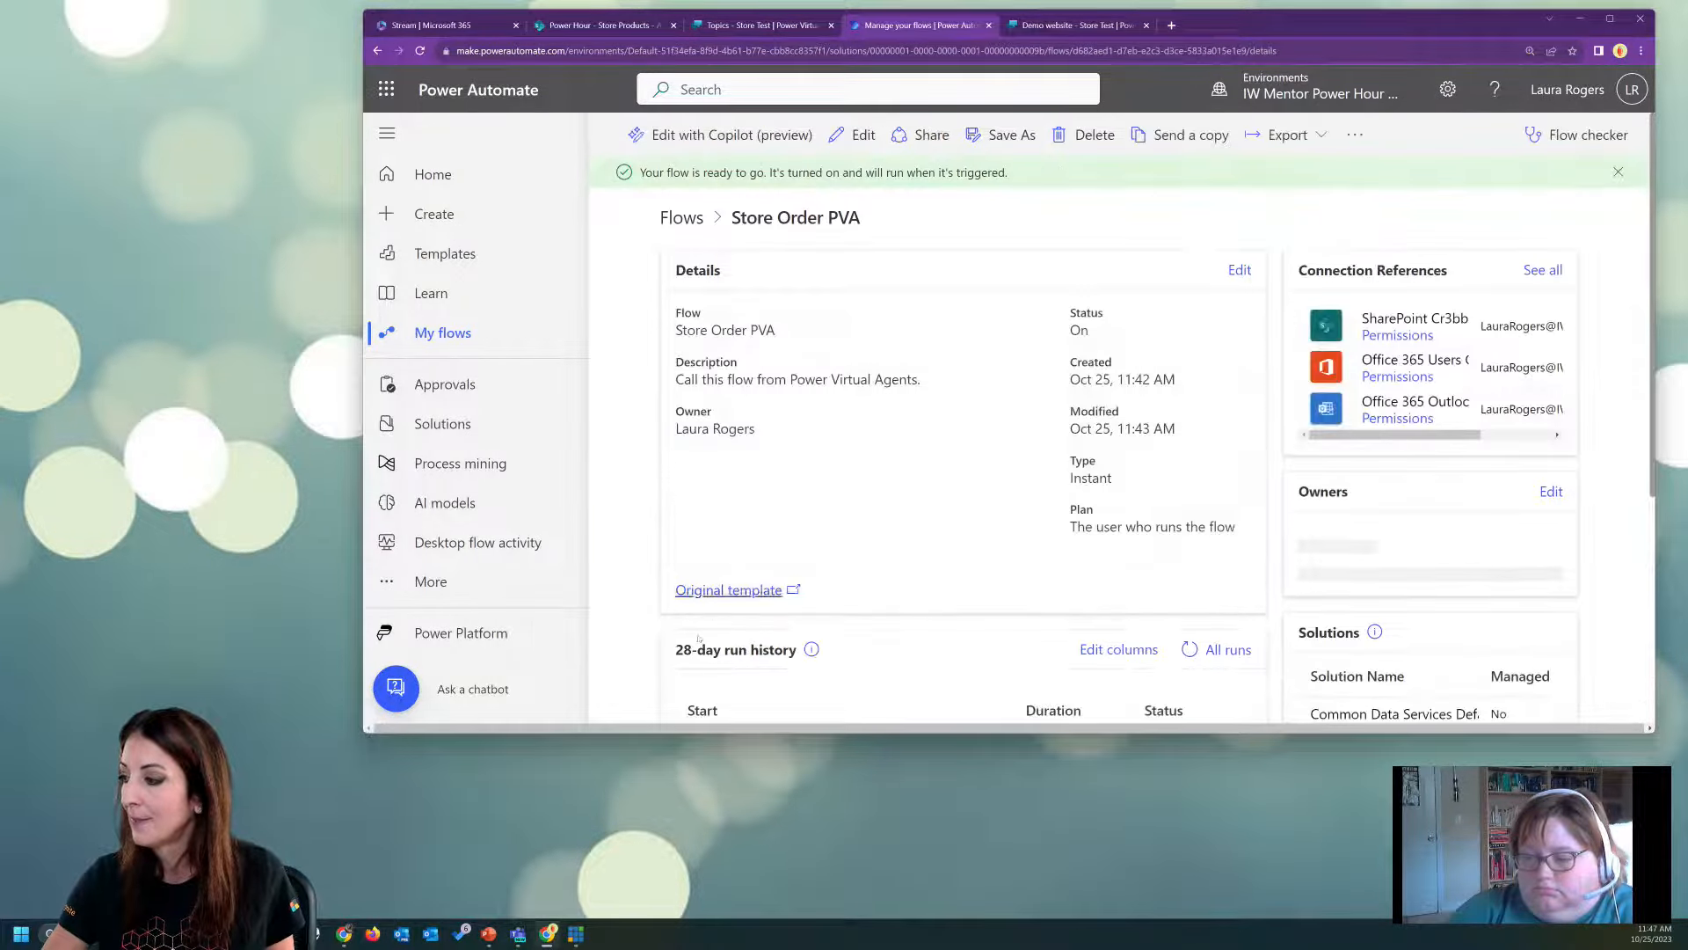
pyautogui.scroll(-3, 699, 639)
pyautogui.click(756, 568)
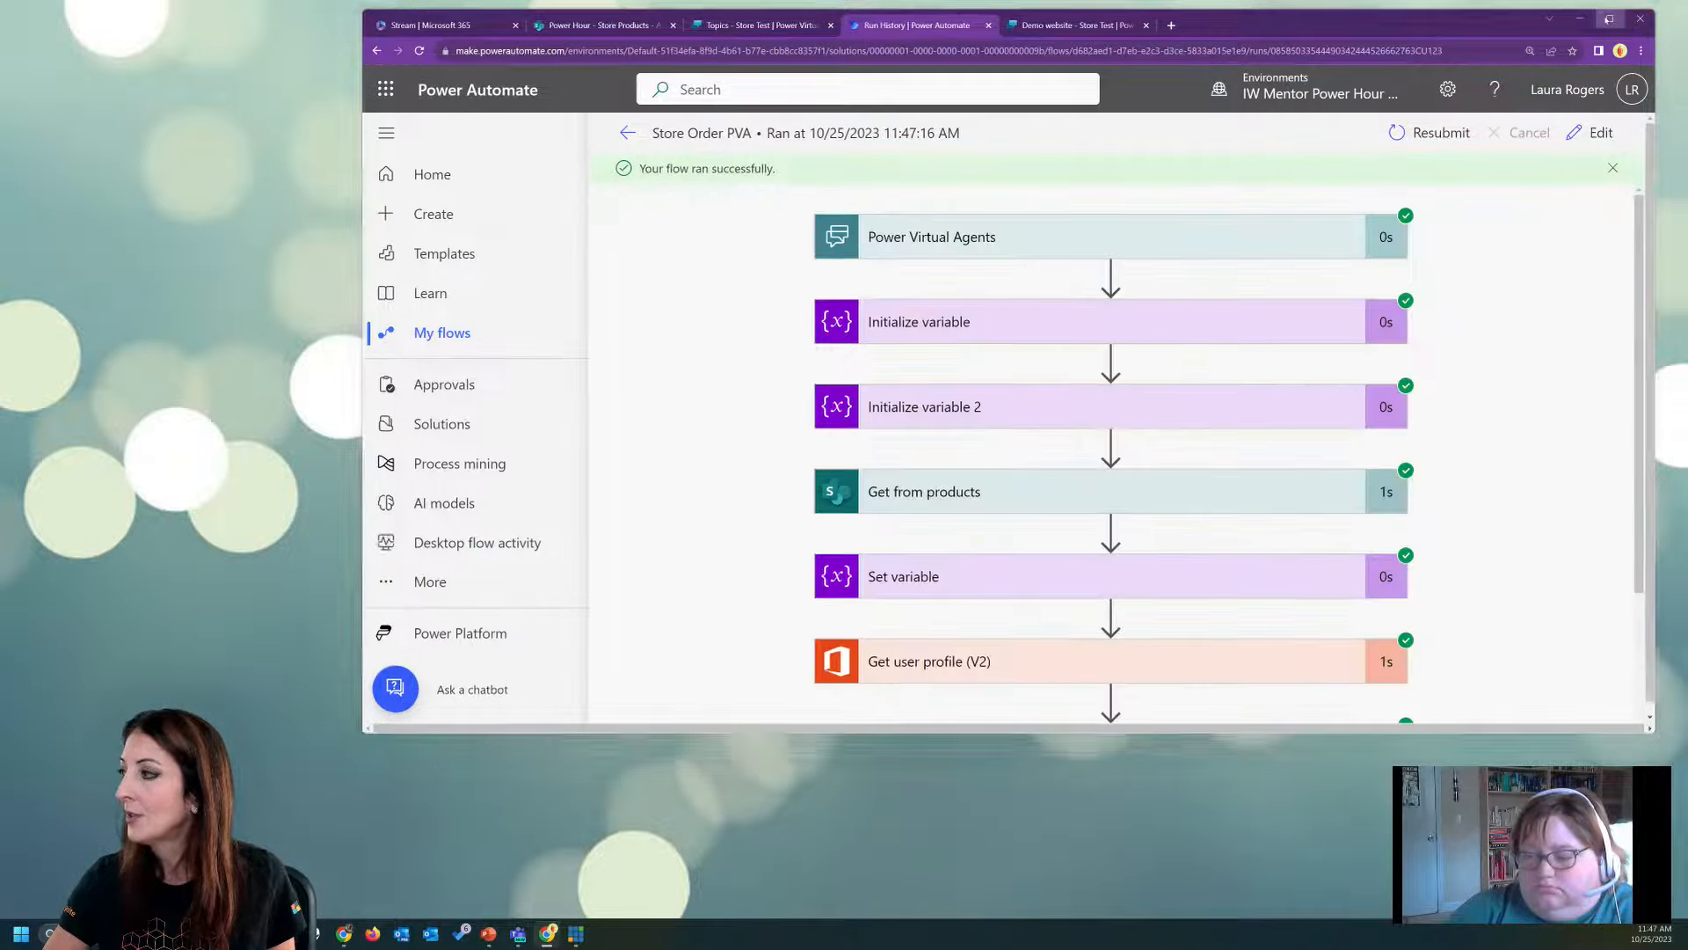
pyautogui.click(1609, 18)
pyautogui.click(861, 223)
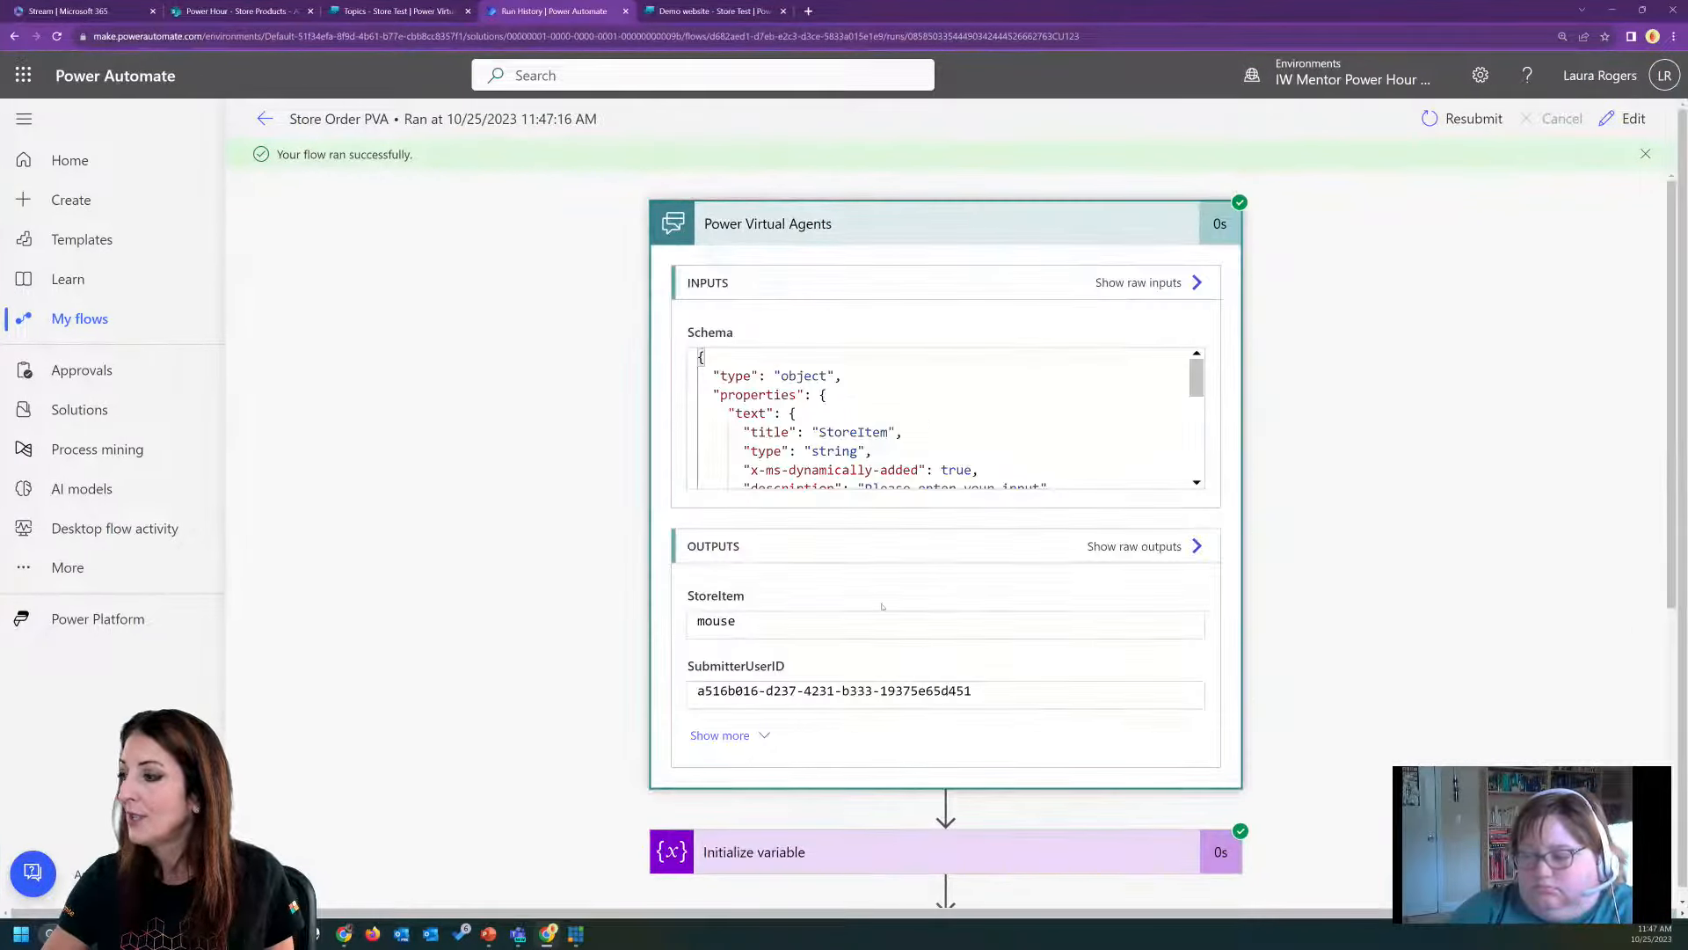
pyautogui.scroll(-5, 1298, 605)
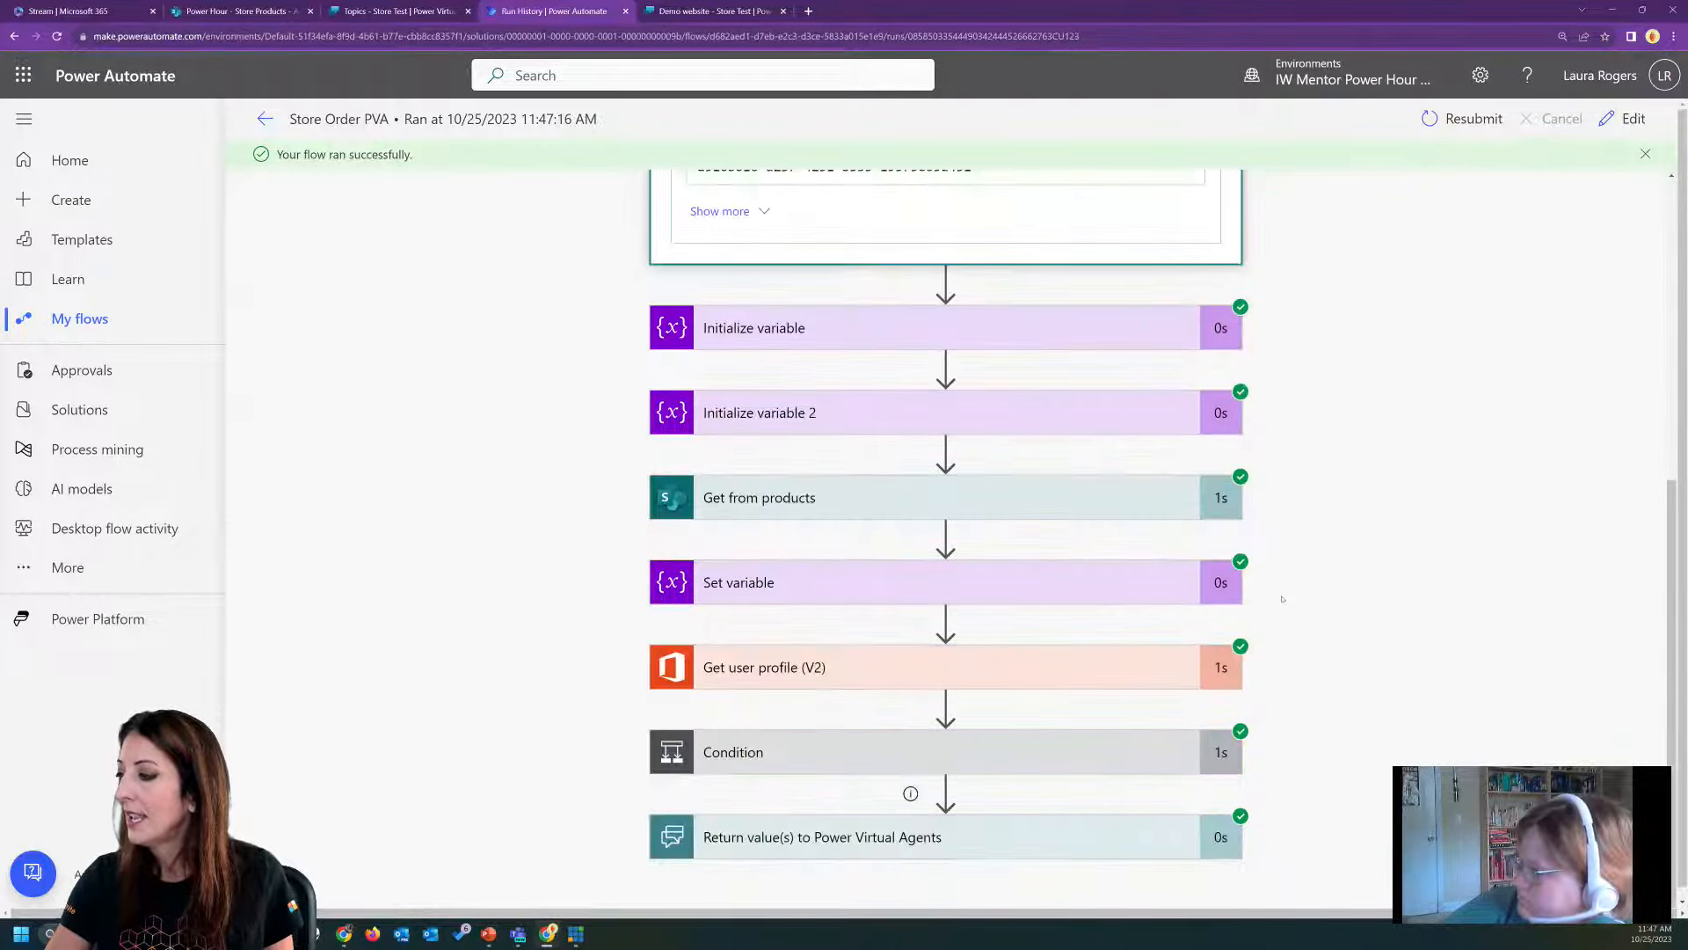
# Examine the full inputs of the run's "Get from products" action and the expression result of its Condition.
pyautogui.click(1003, 495)
pyautogui.click(719, 746)
pyautogui.scroll(-4, 730, 401)
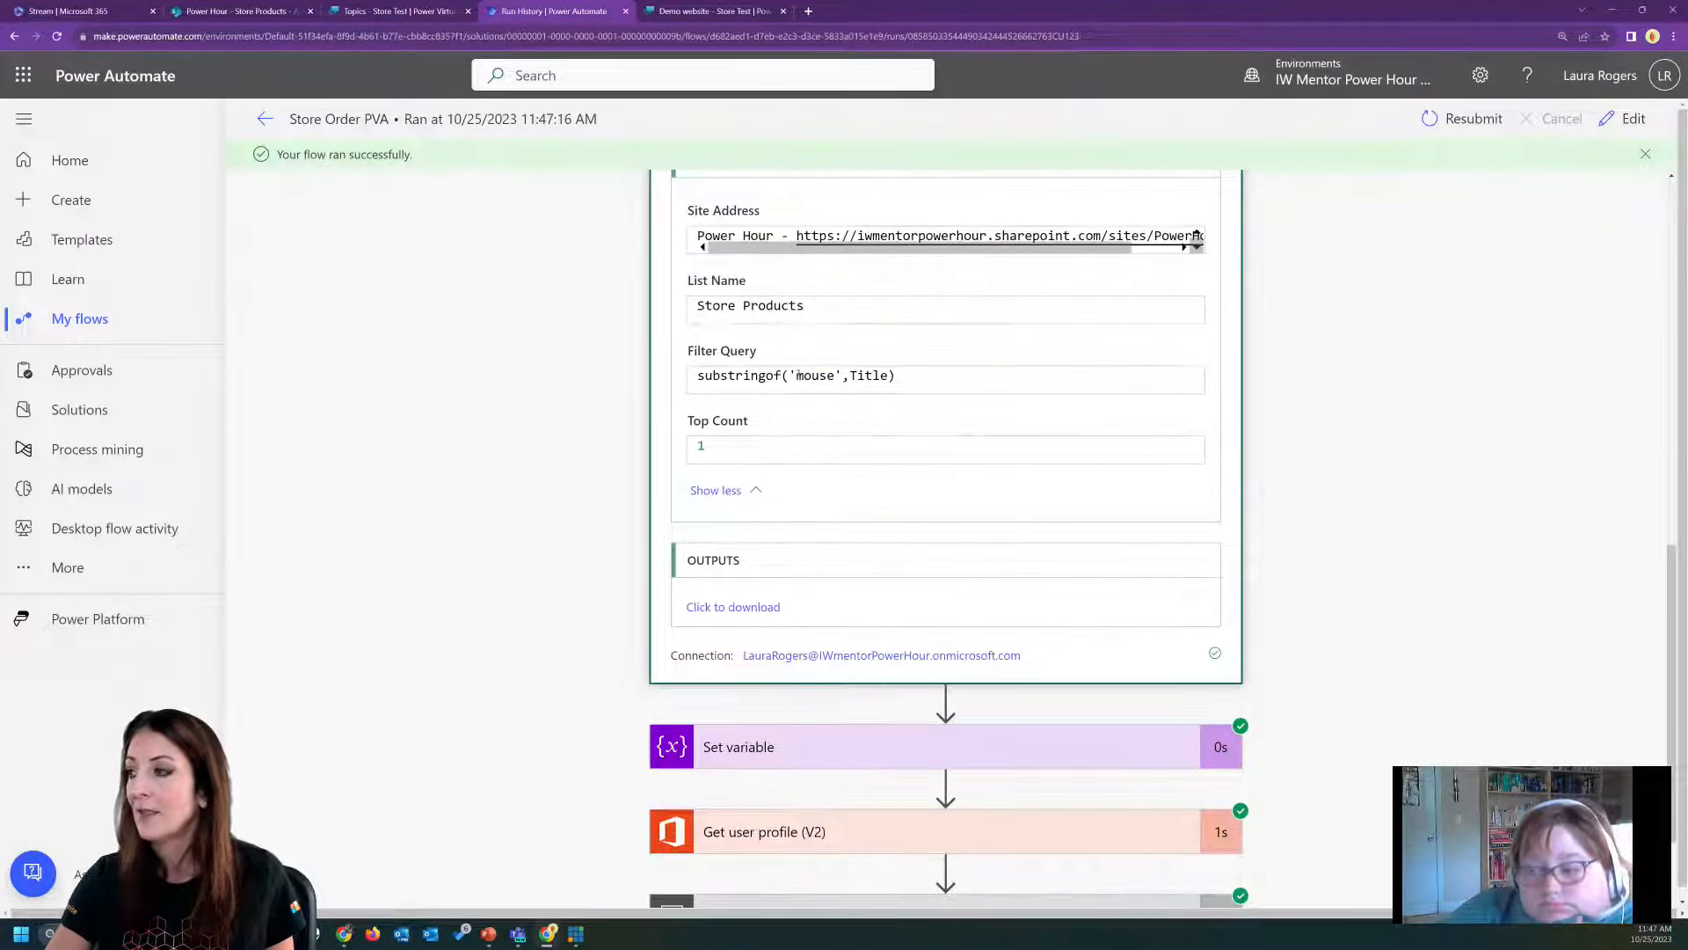
pyautogui.scroll(-2, 930, 516)
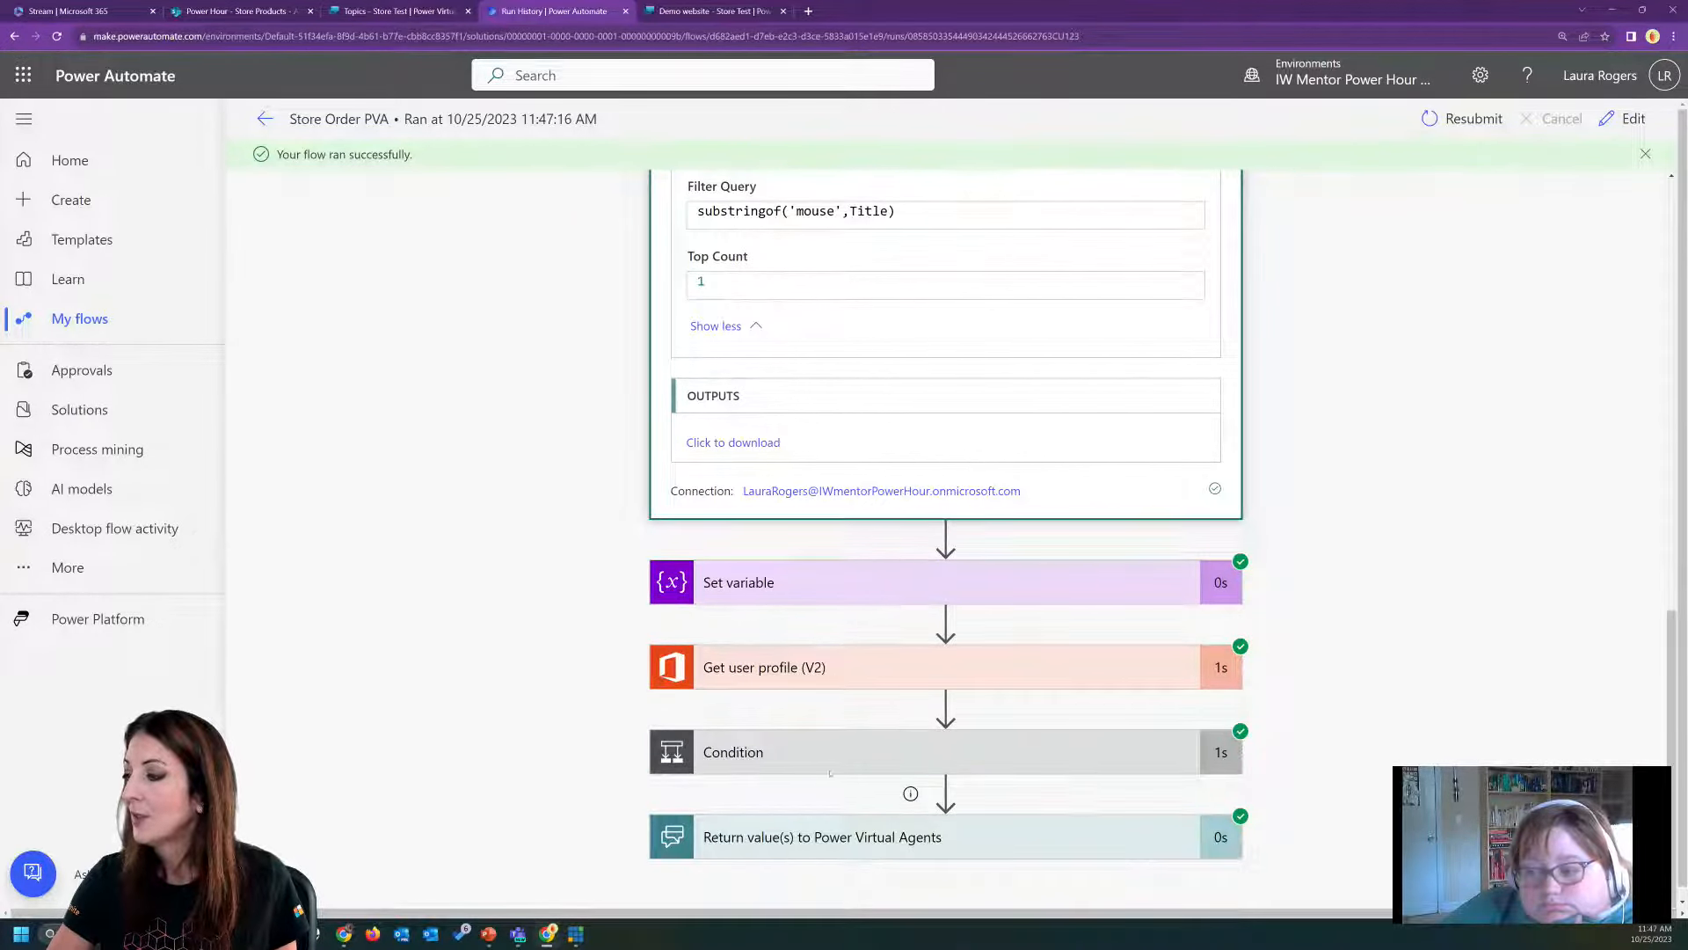
pyautogui.click(1045, 747)
pyautogui.scroll(-4, 897, 651)
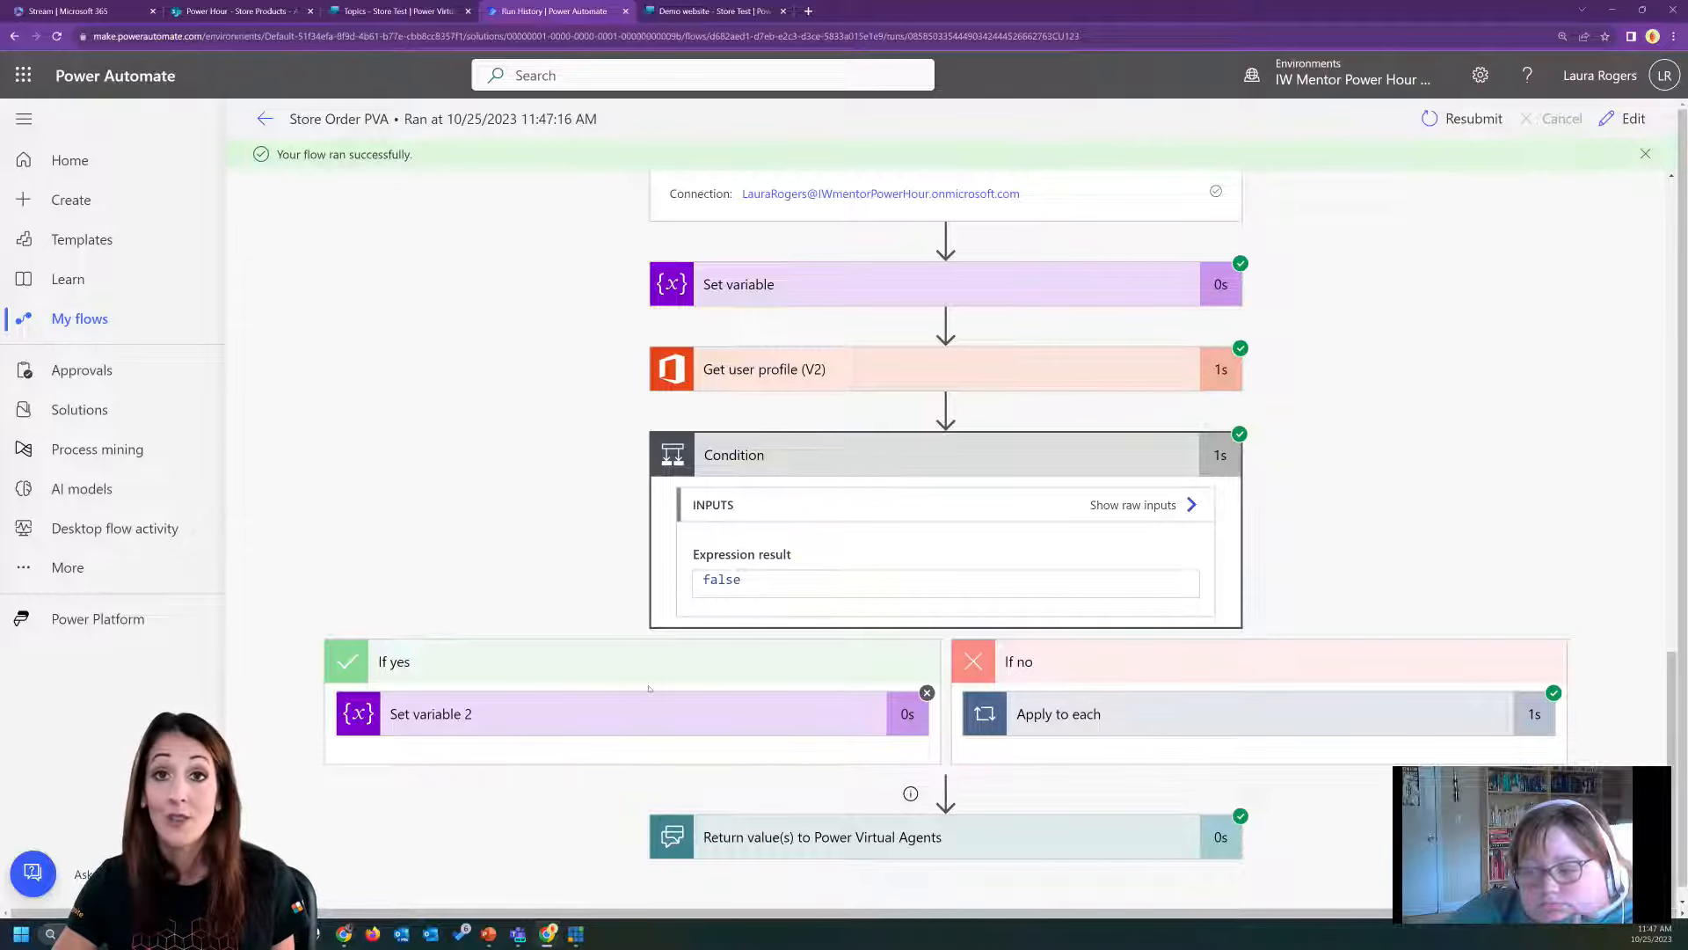
# Return to the Power Virtual Agents test bot, send "start over" and confirm restarting the conversation with Yes.
pyautogui.click(412, 11)
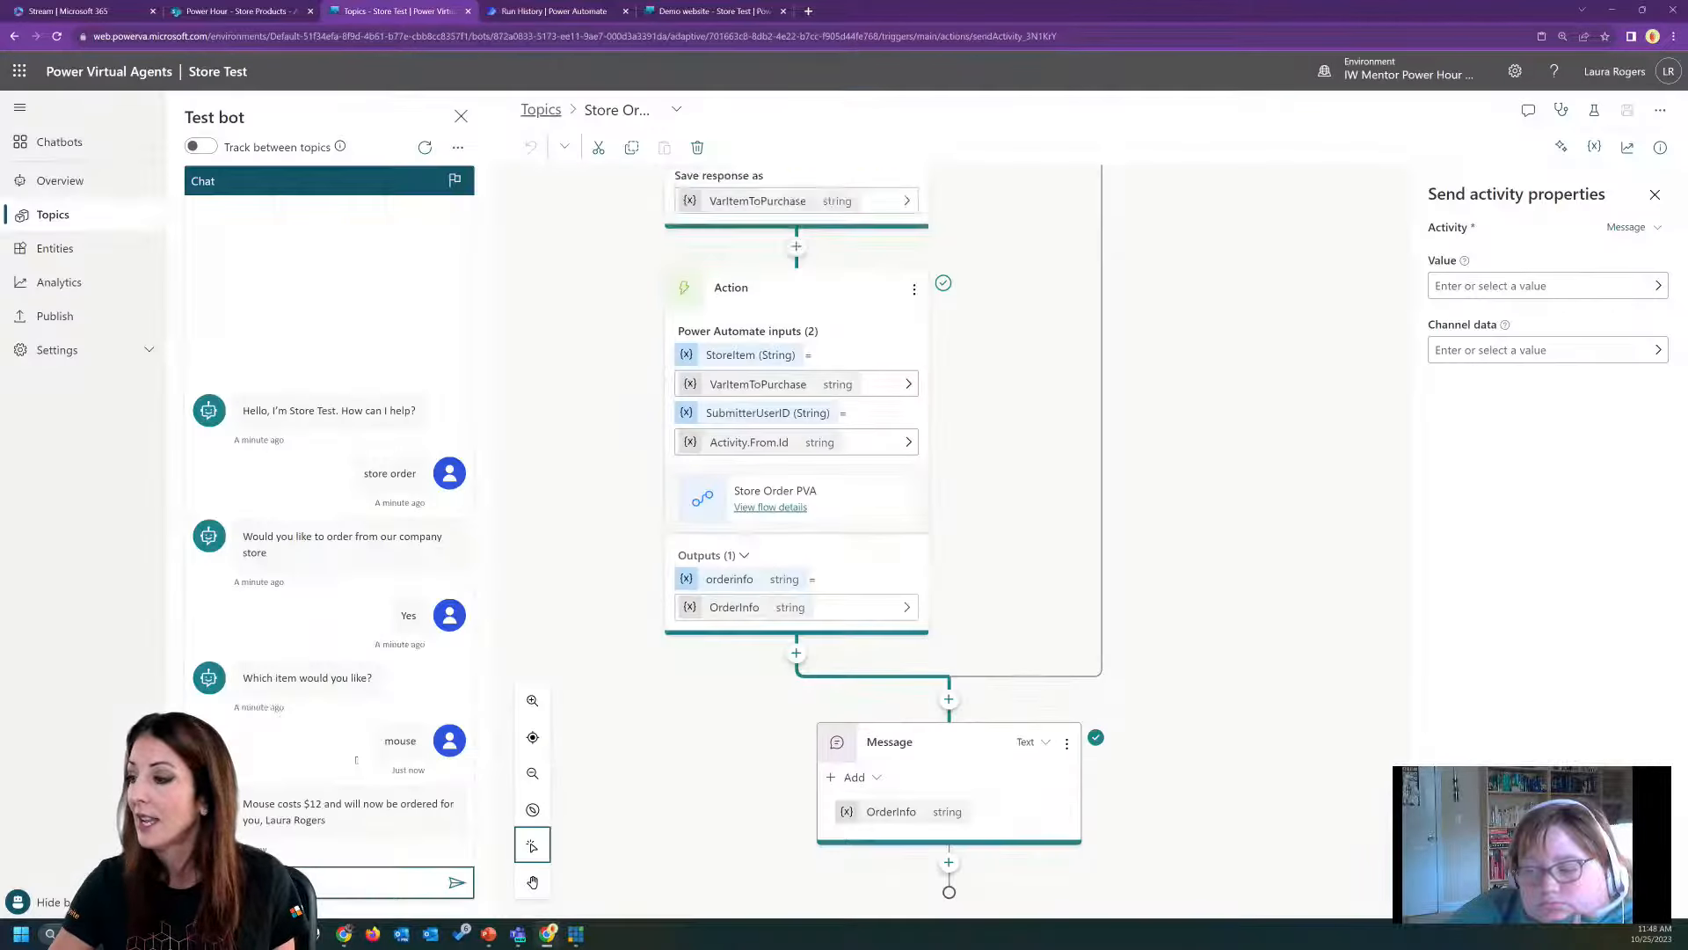
pyautogui.click(318, 881)
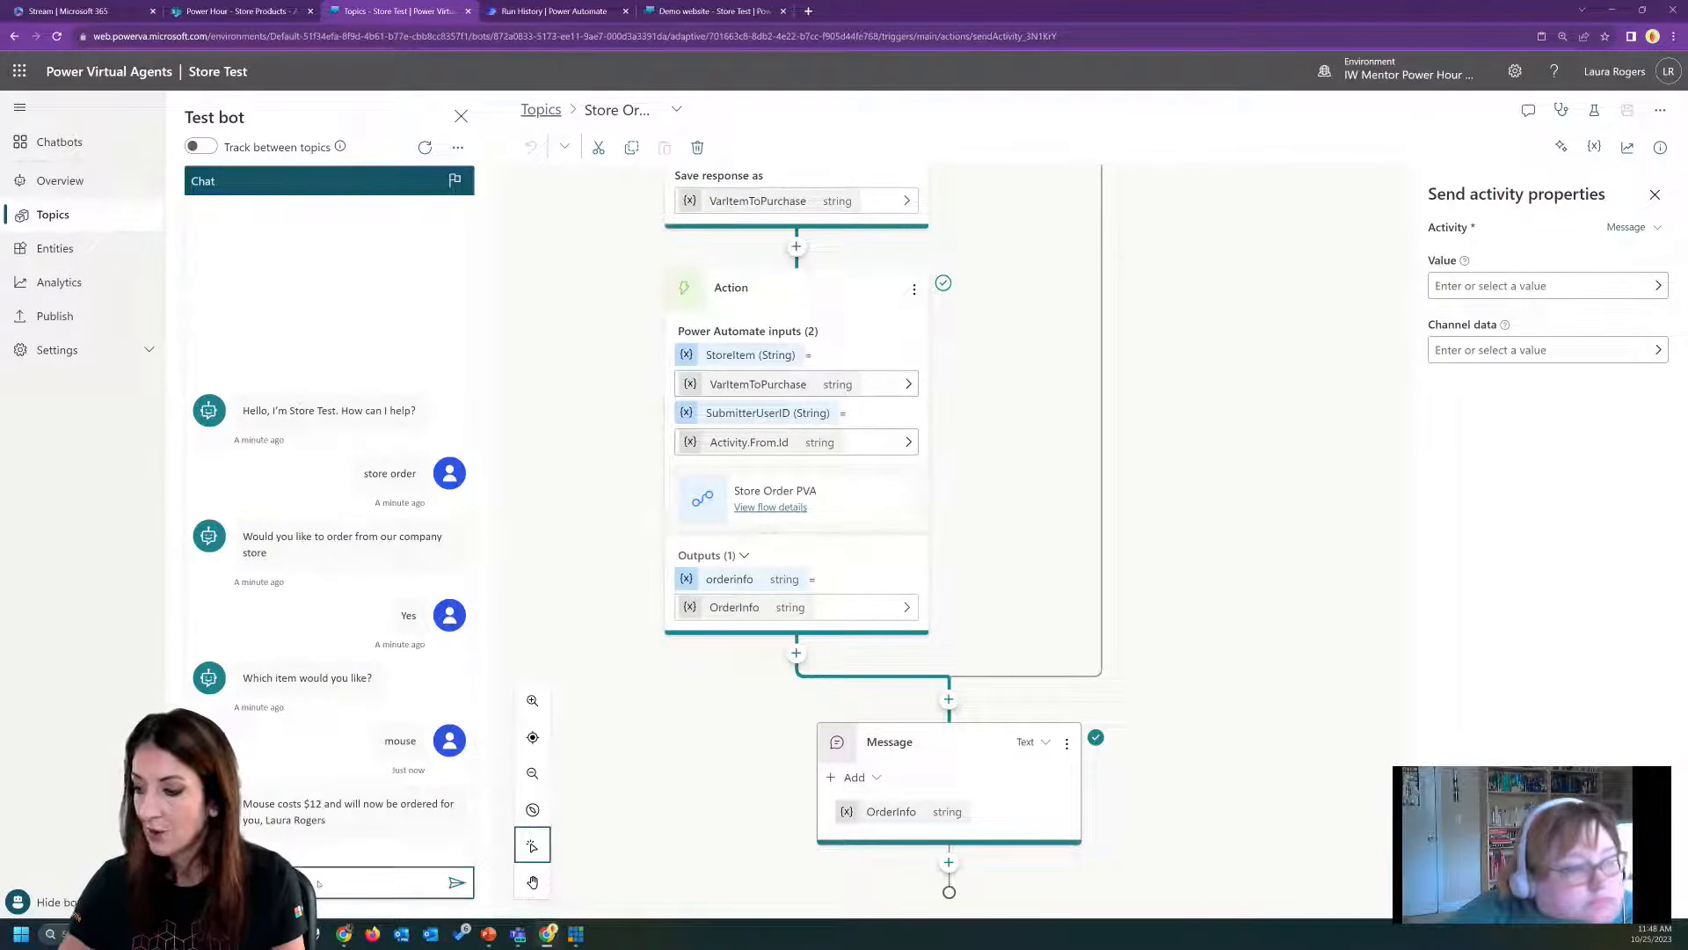
pyautogui.write('start over')
pyautogui.press('Return')
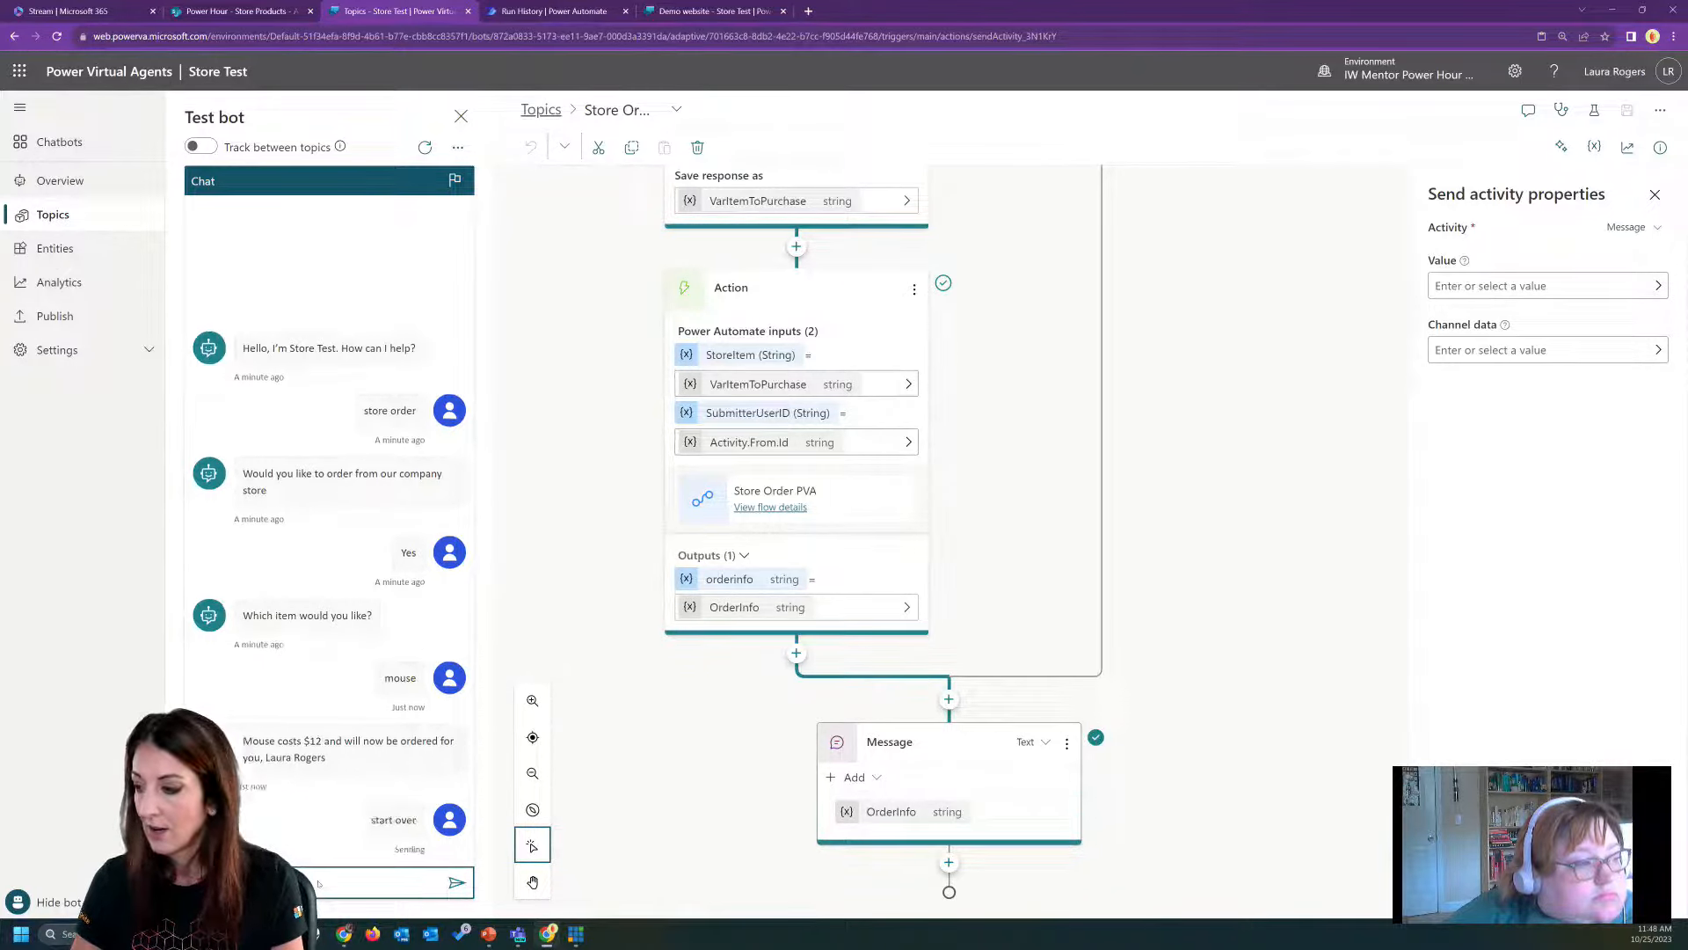
pyautogui.click(220, 840)
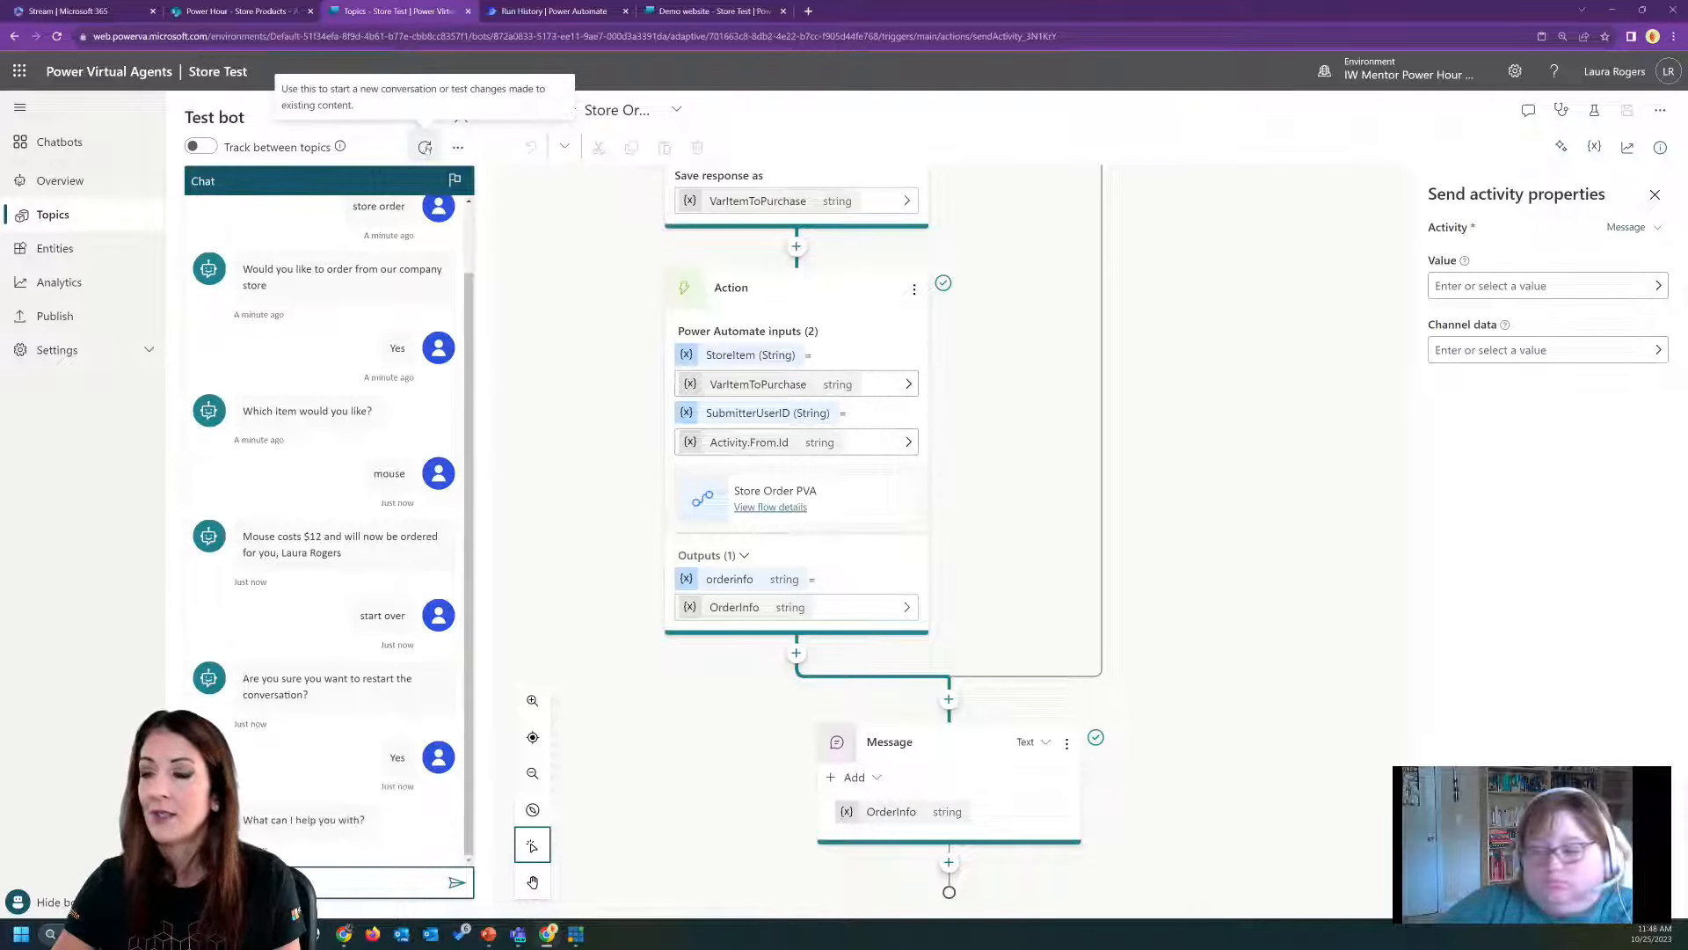
# Start a fresh test conversation with "store order", answer Yes and request the item "monkey".
pyautogui.click(425, 147)
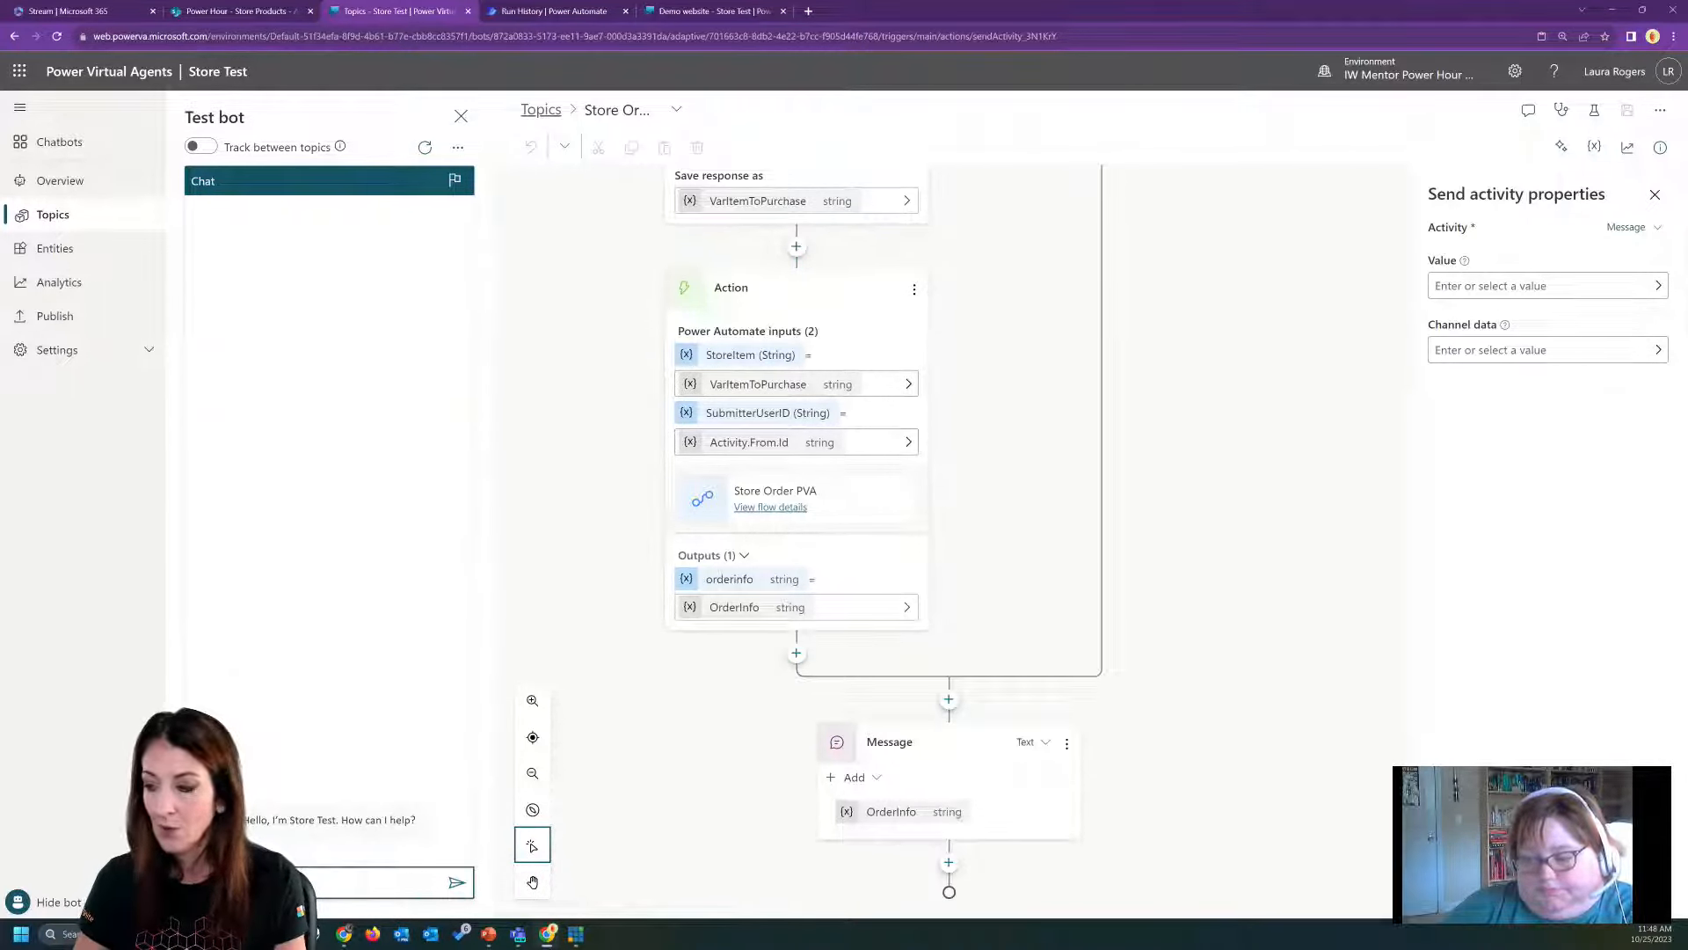
pyautogui.press('Return')
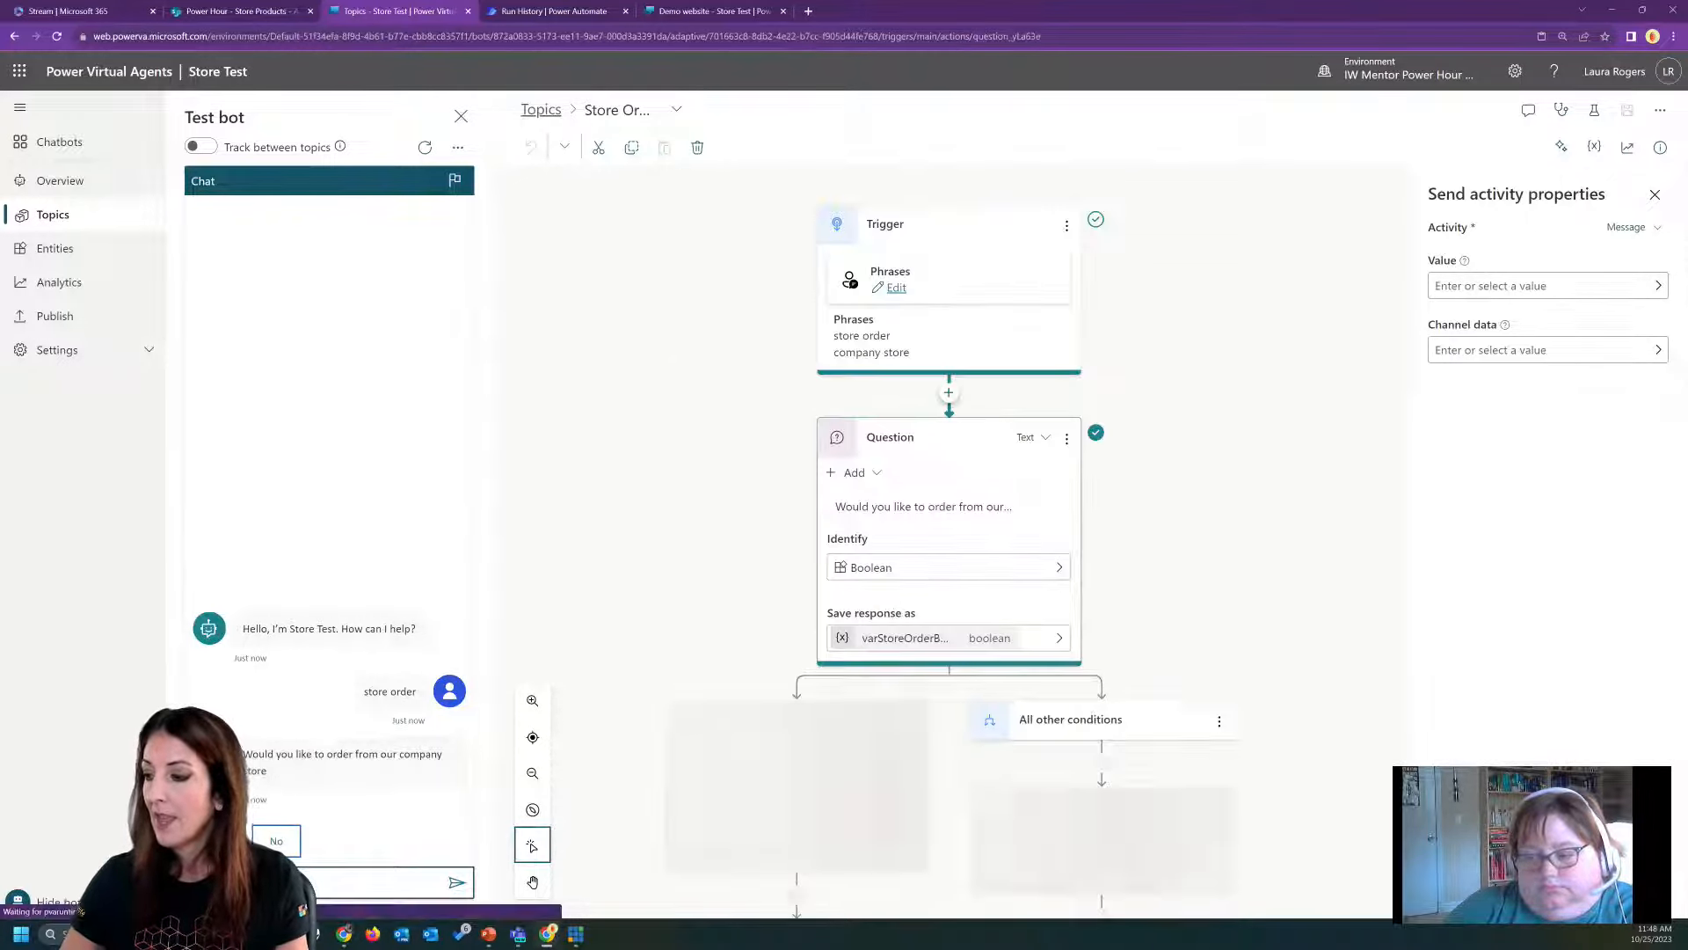
pyautogui.click(217, 839)
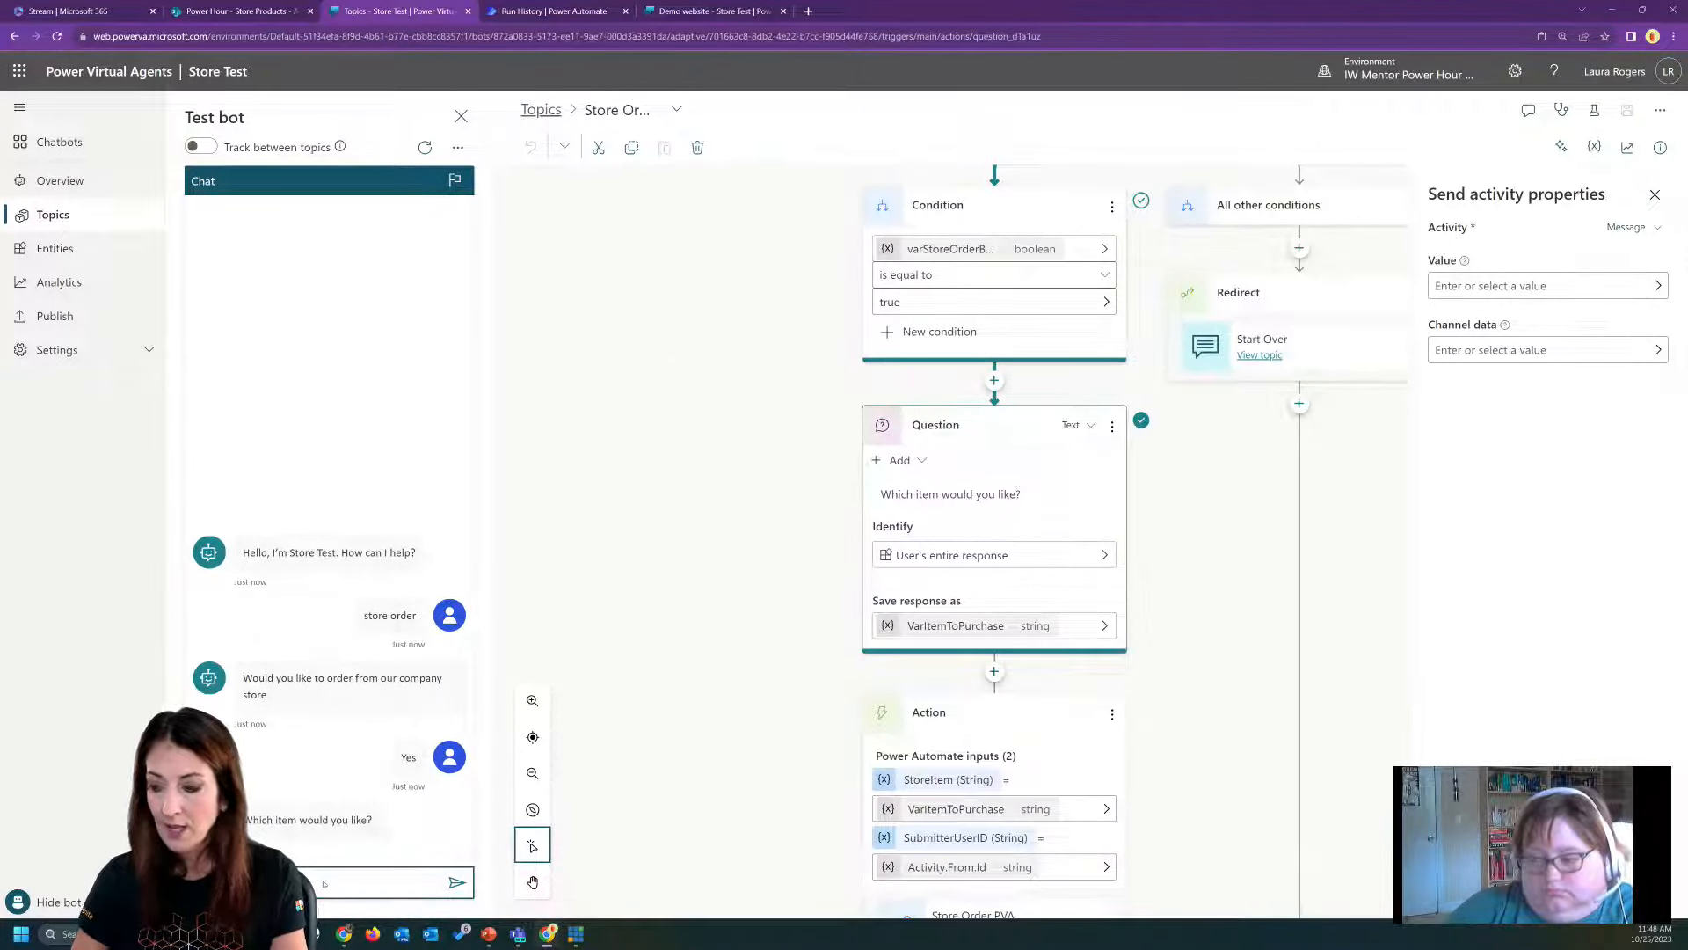
pyautogui.write('monkey')
pyautogui.press('Return')
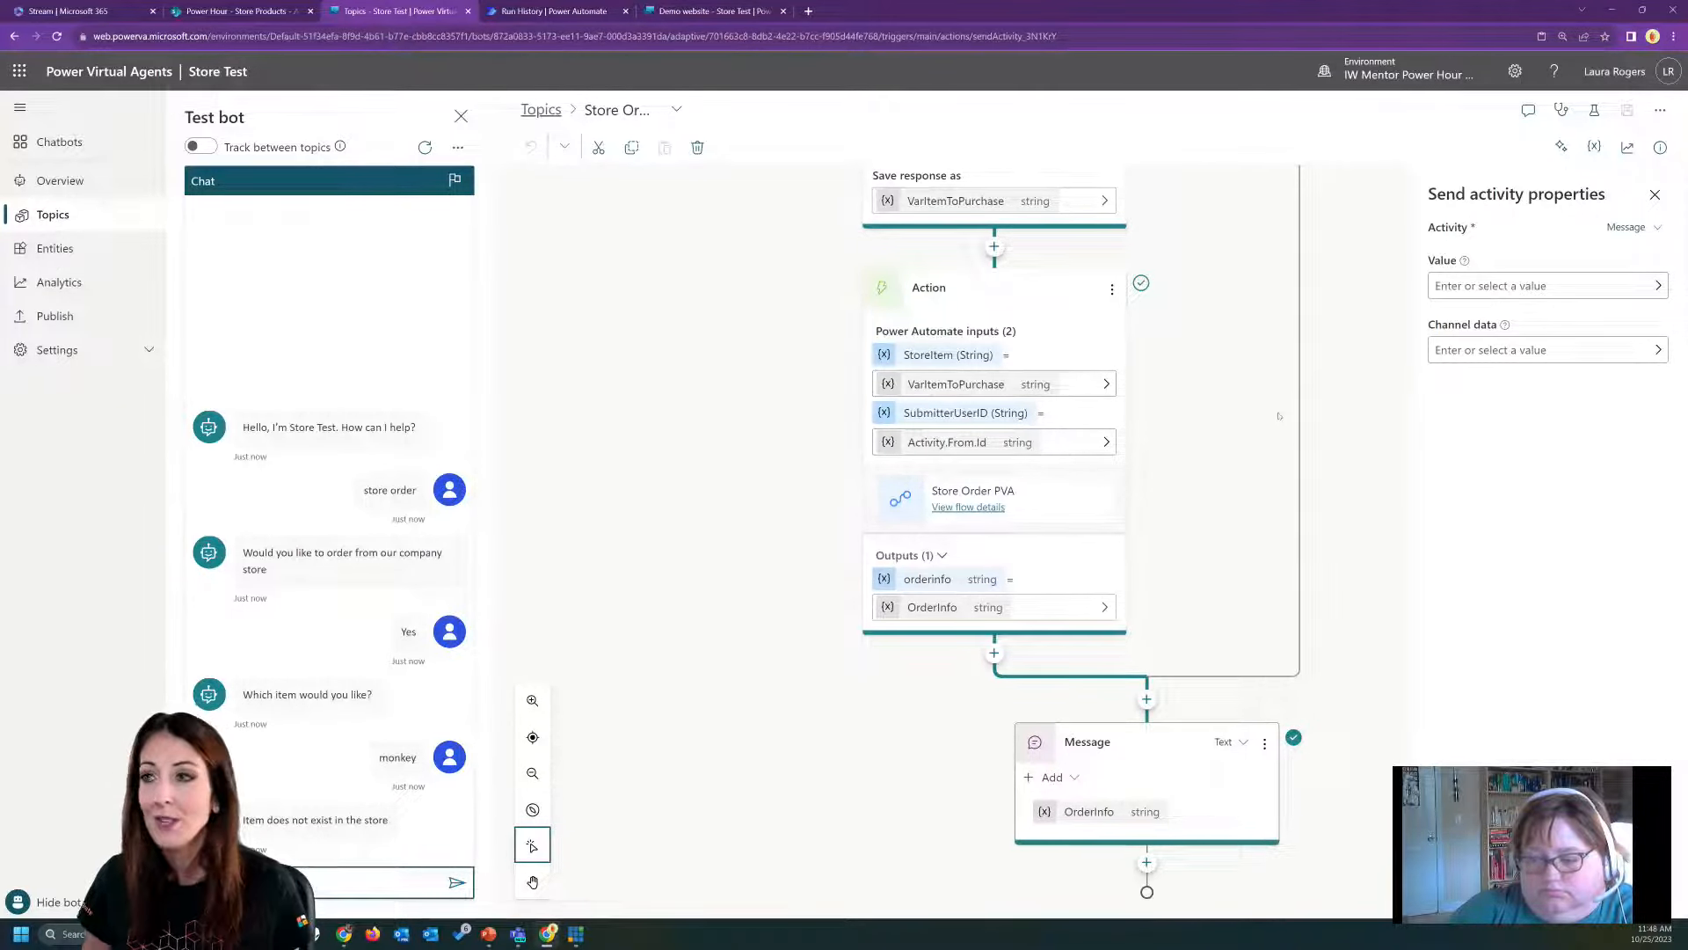
# Switch to the Store Order PVA run in Power Automate and examine what its "Return value(s) to Power Virtual Agents" action sent back.
pyautogui.click(544, 12)
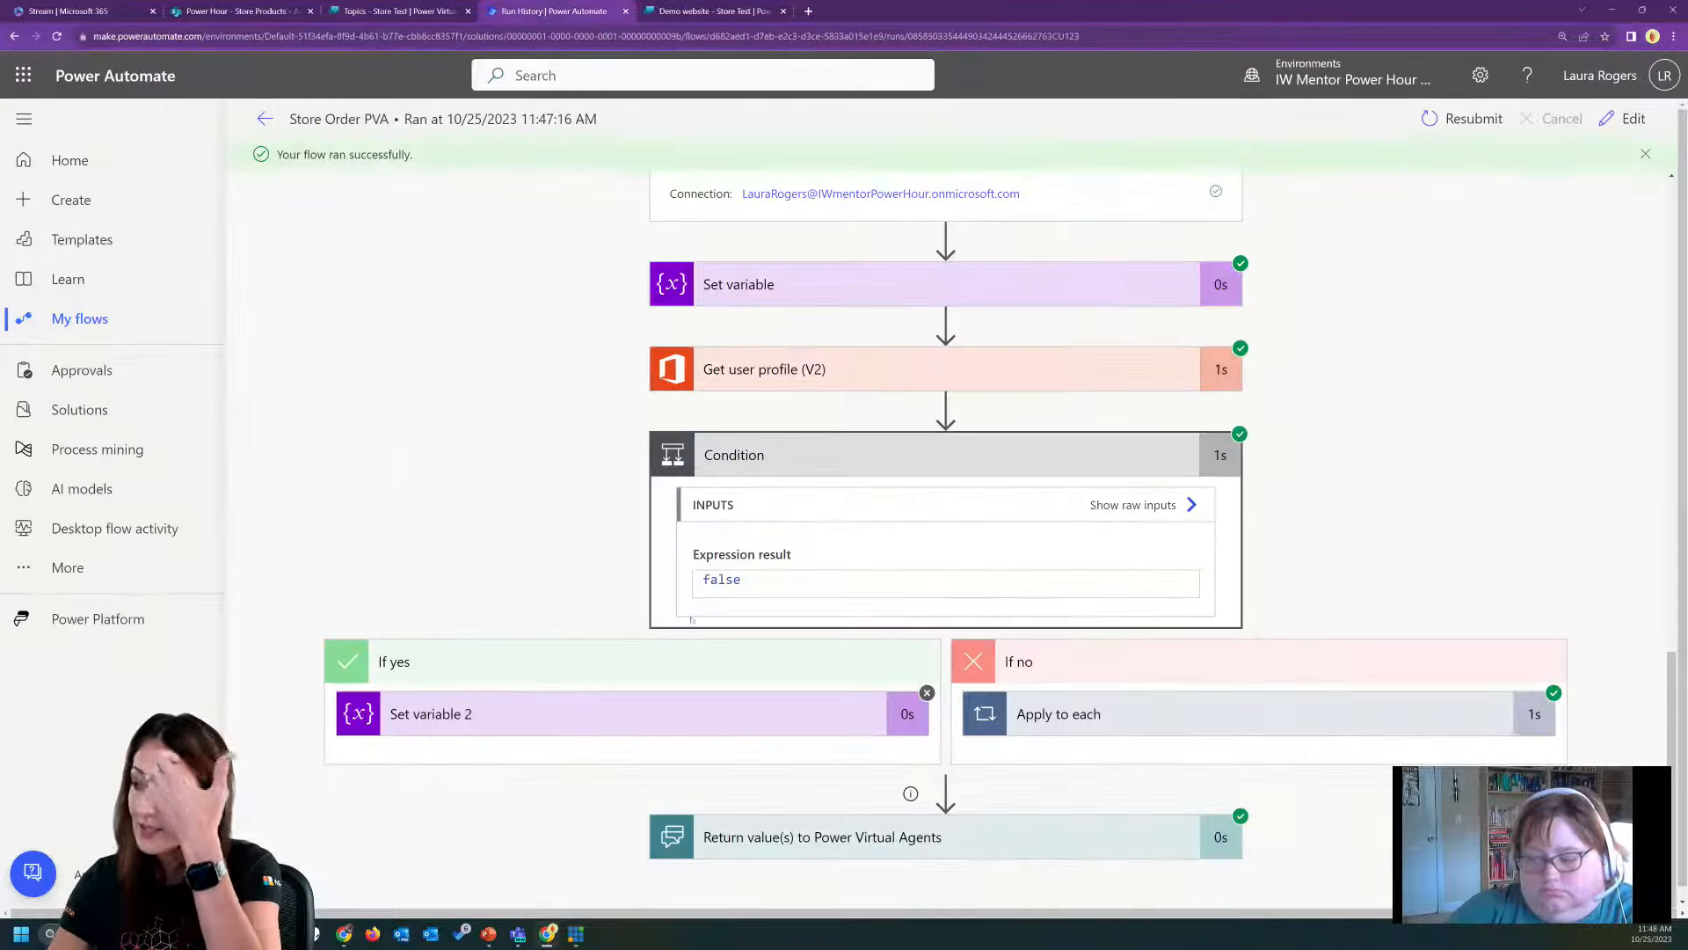
pyautogui.click(865, 837)
pyautogui.scroll(-3, 726, 695)
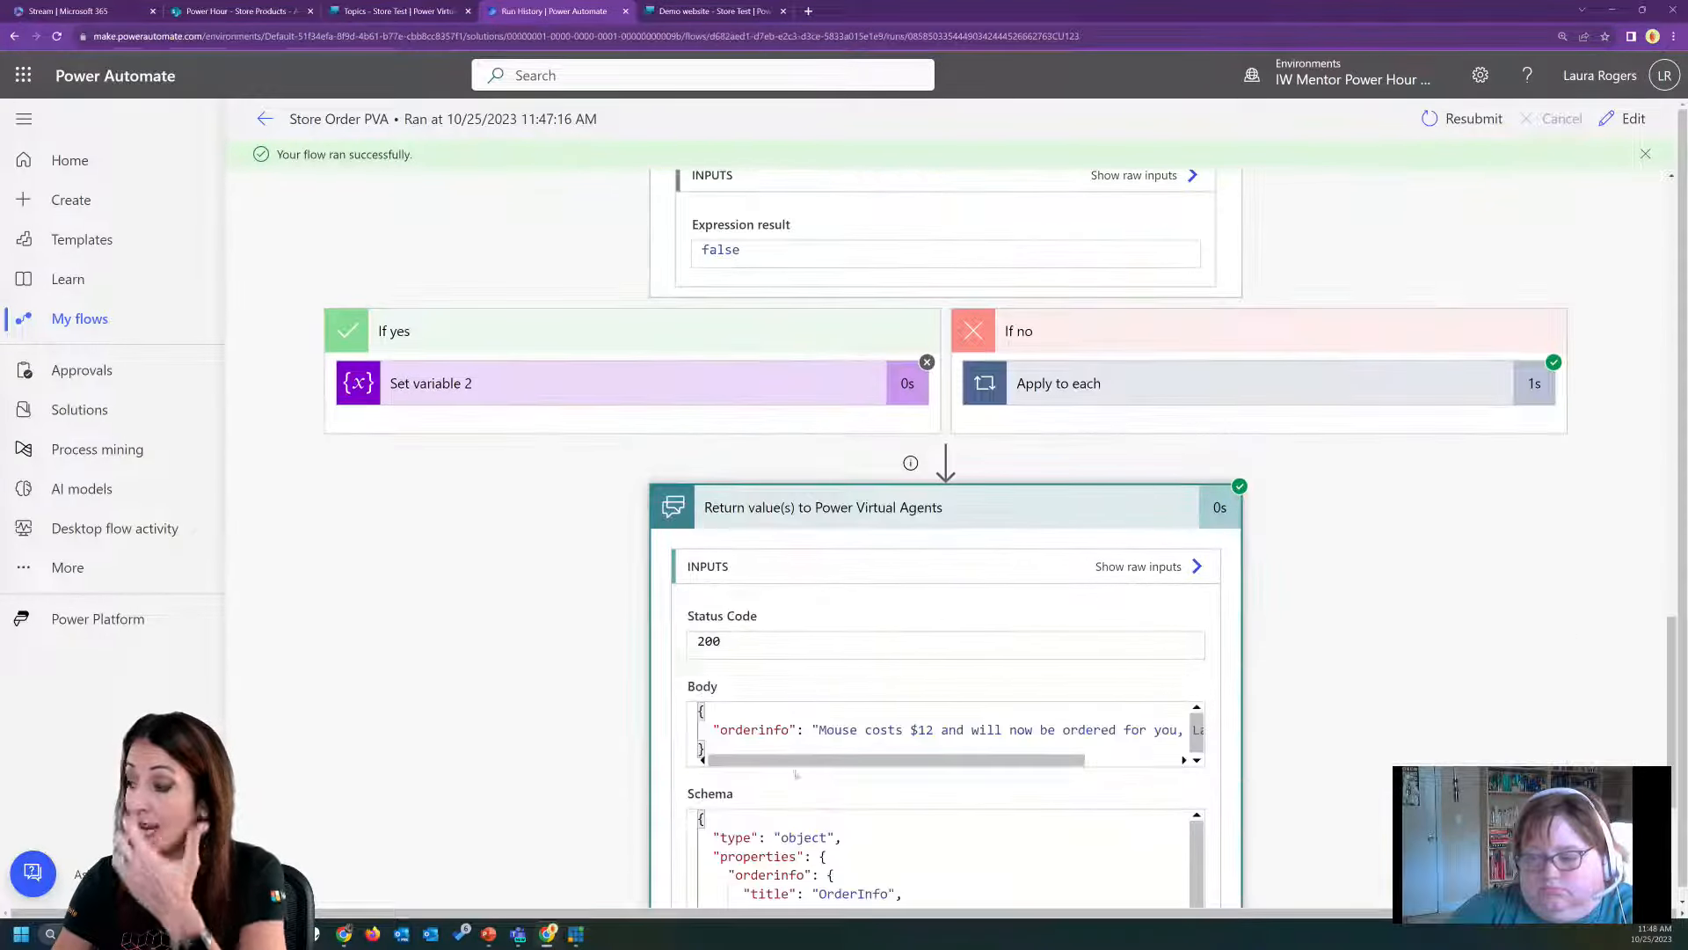
# Open the Store Order PVA flow for editing and show the output types available in "Return value(s) to Power Virtual Agents".
pyautogui.click(1625, 119)
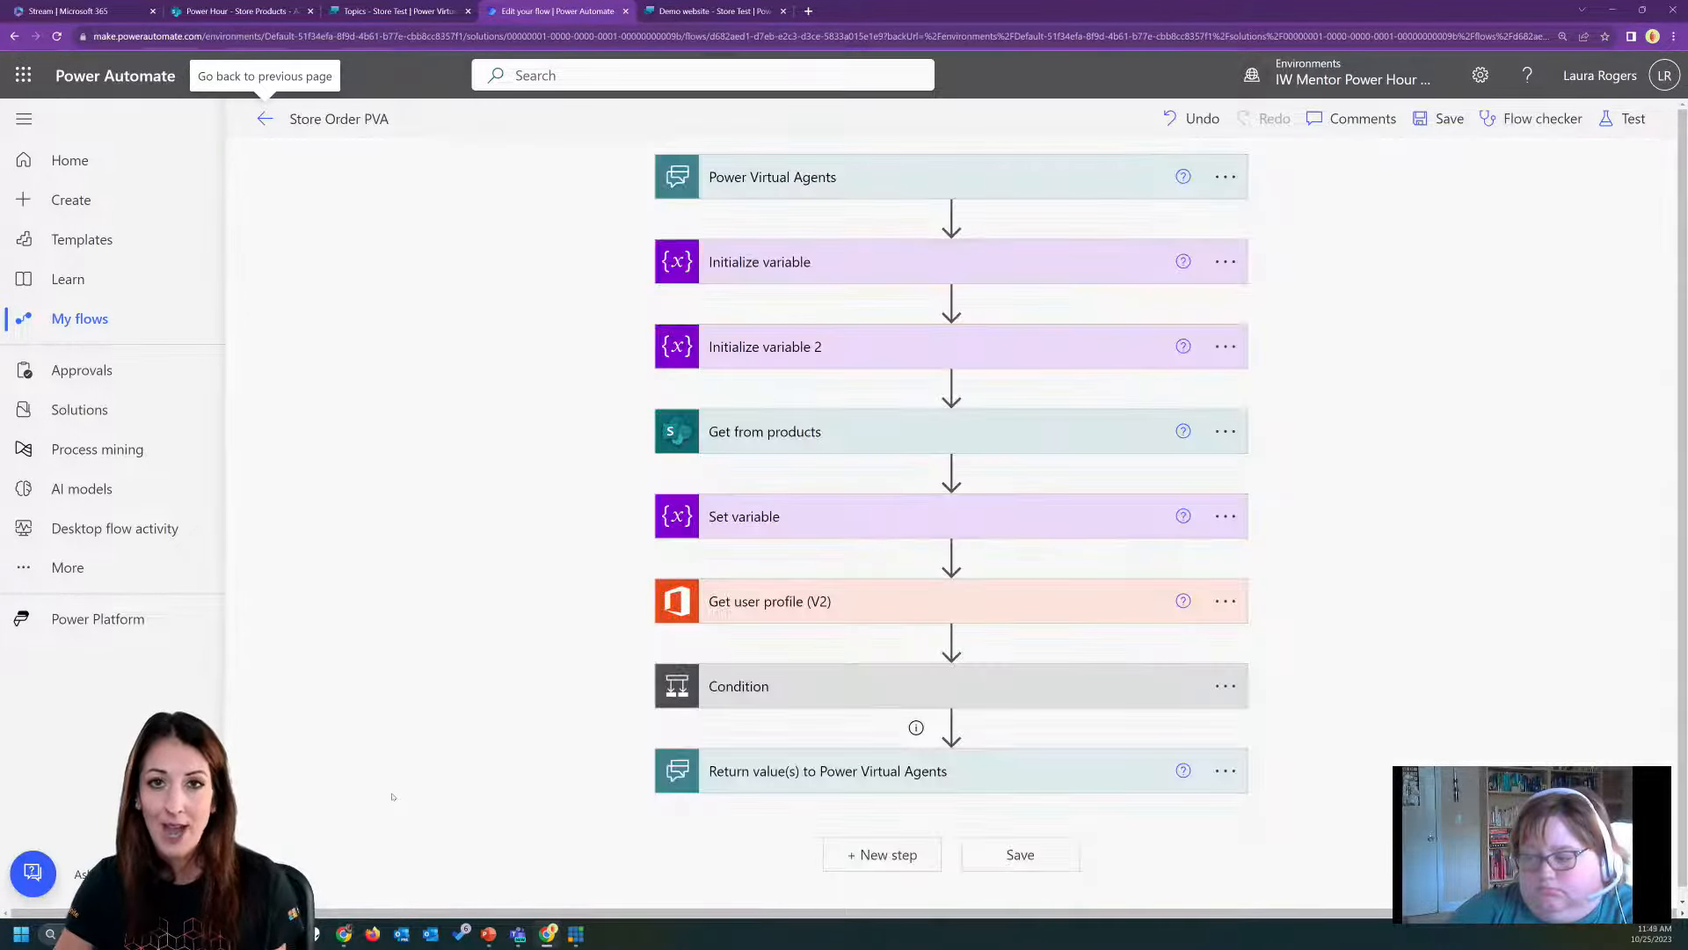
pyautogui.click(897, 763)
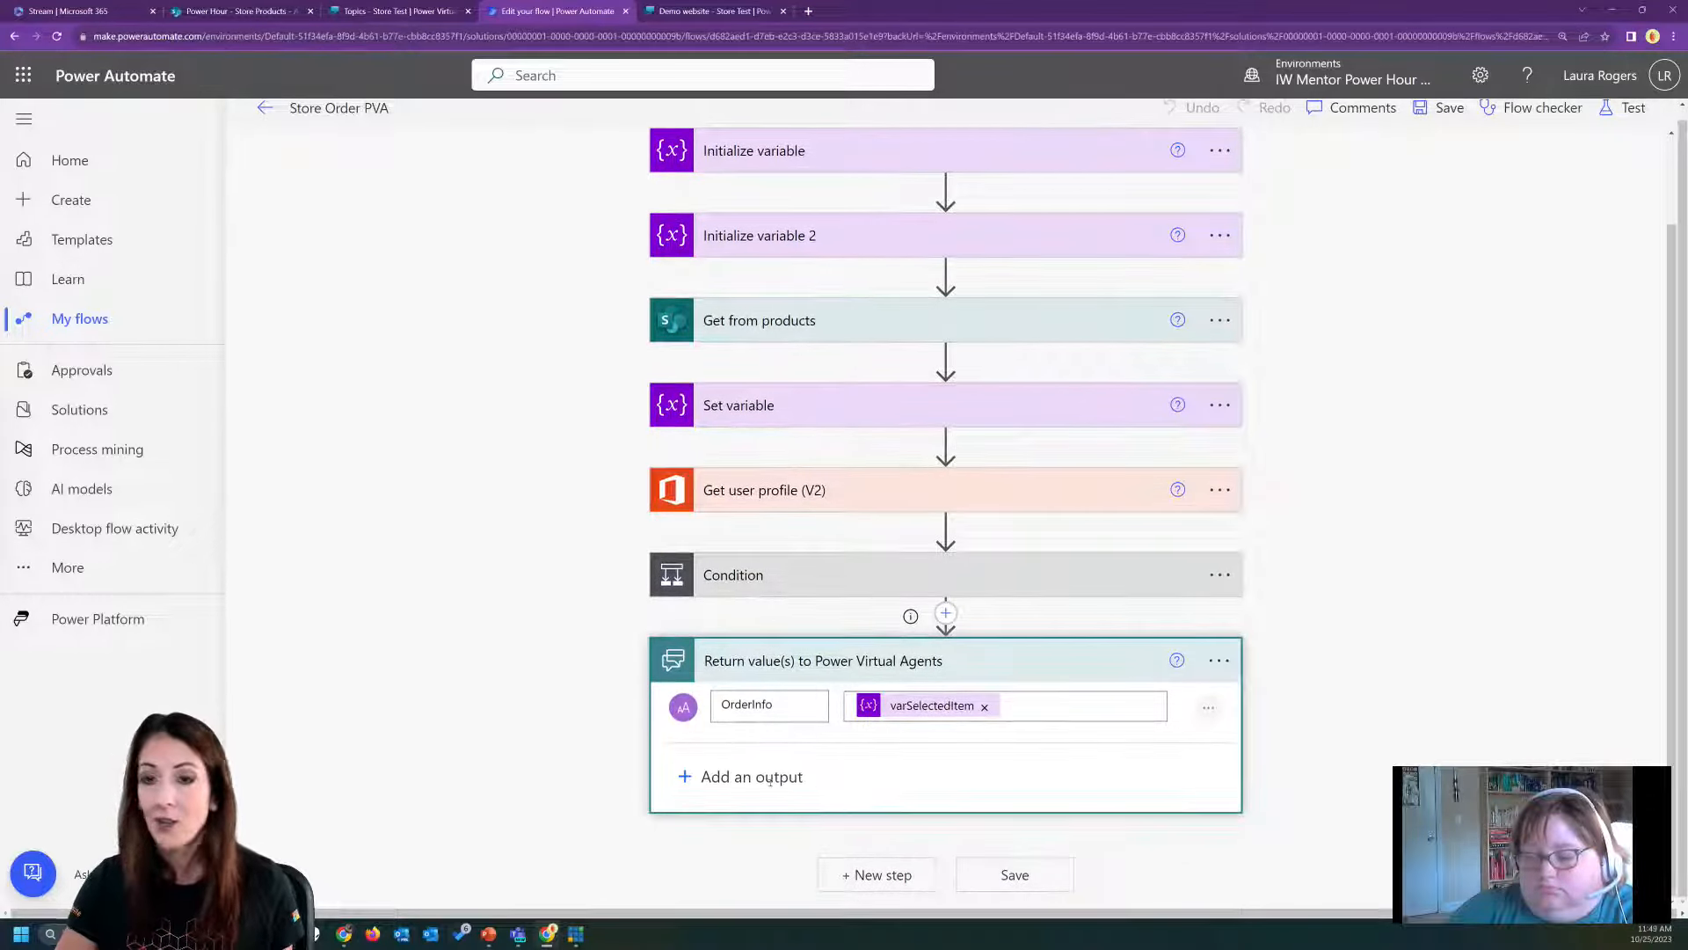
pyautogui.click(771, 778)
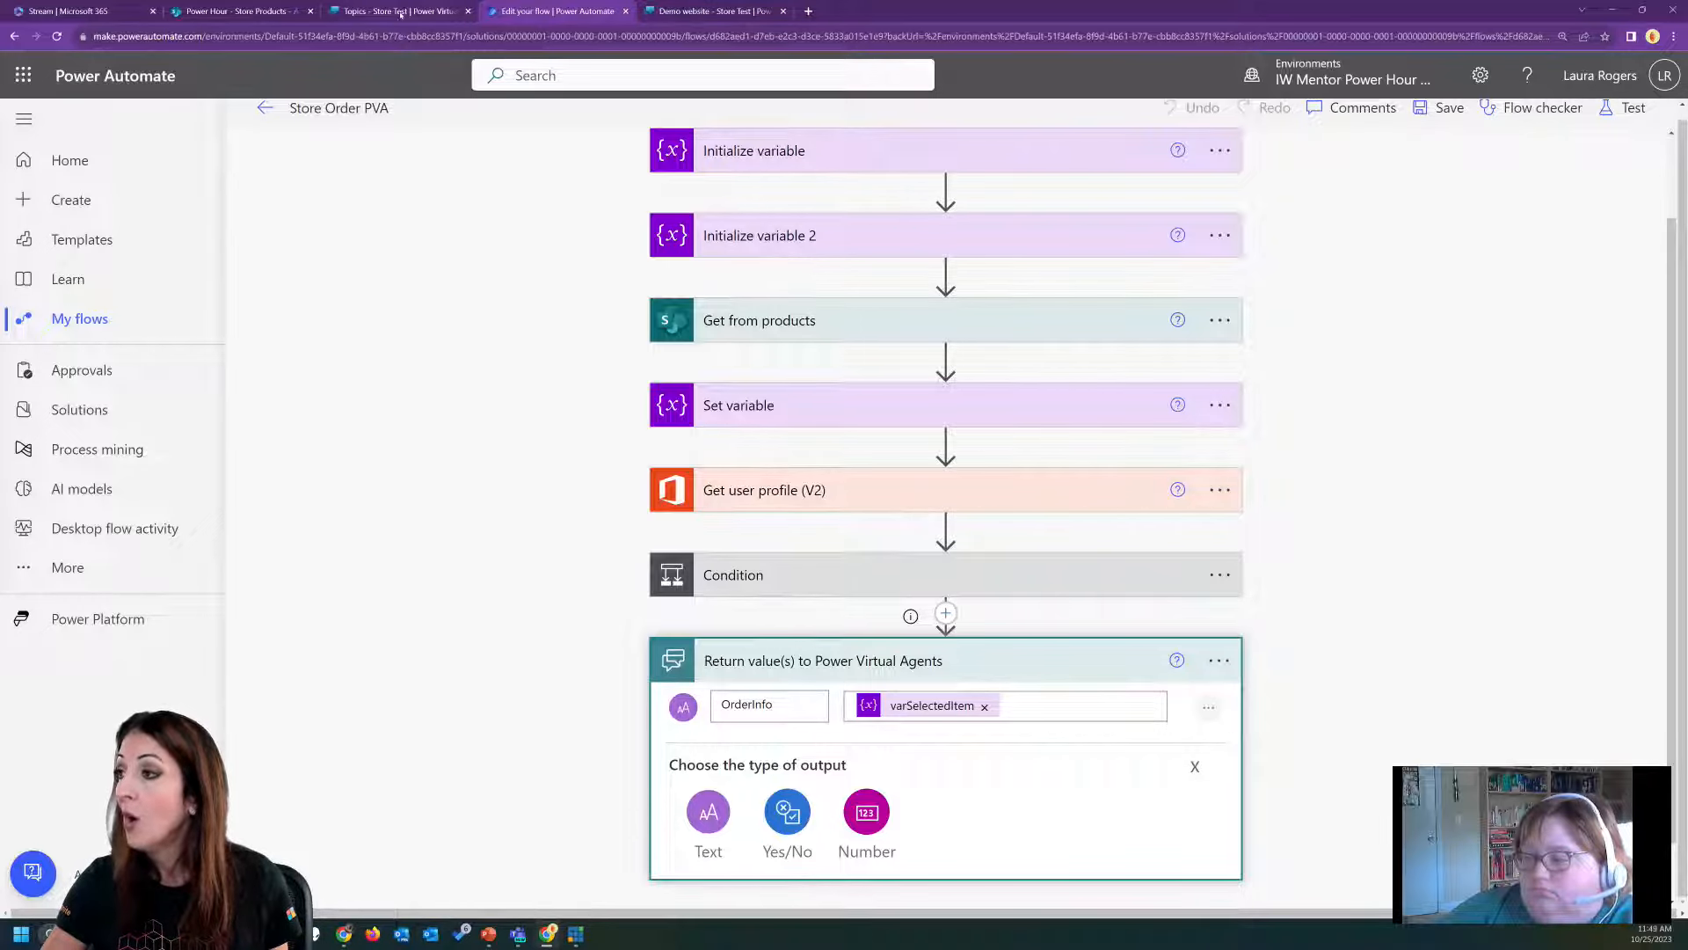
# Switch to Power Virtual Agents and publish the latest version of the Store Test bot.
pyautogui.click(400, 12)
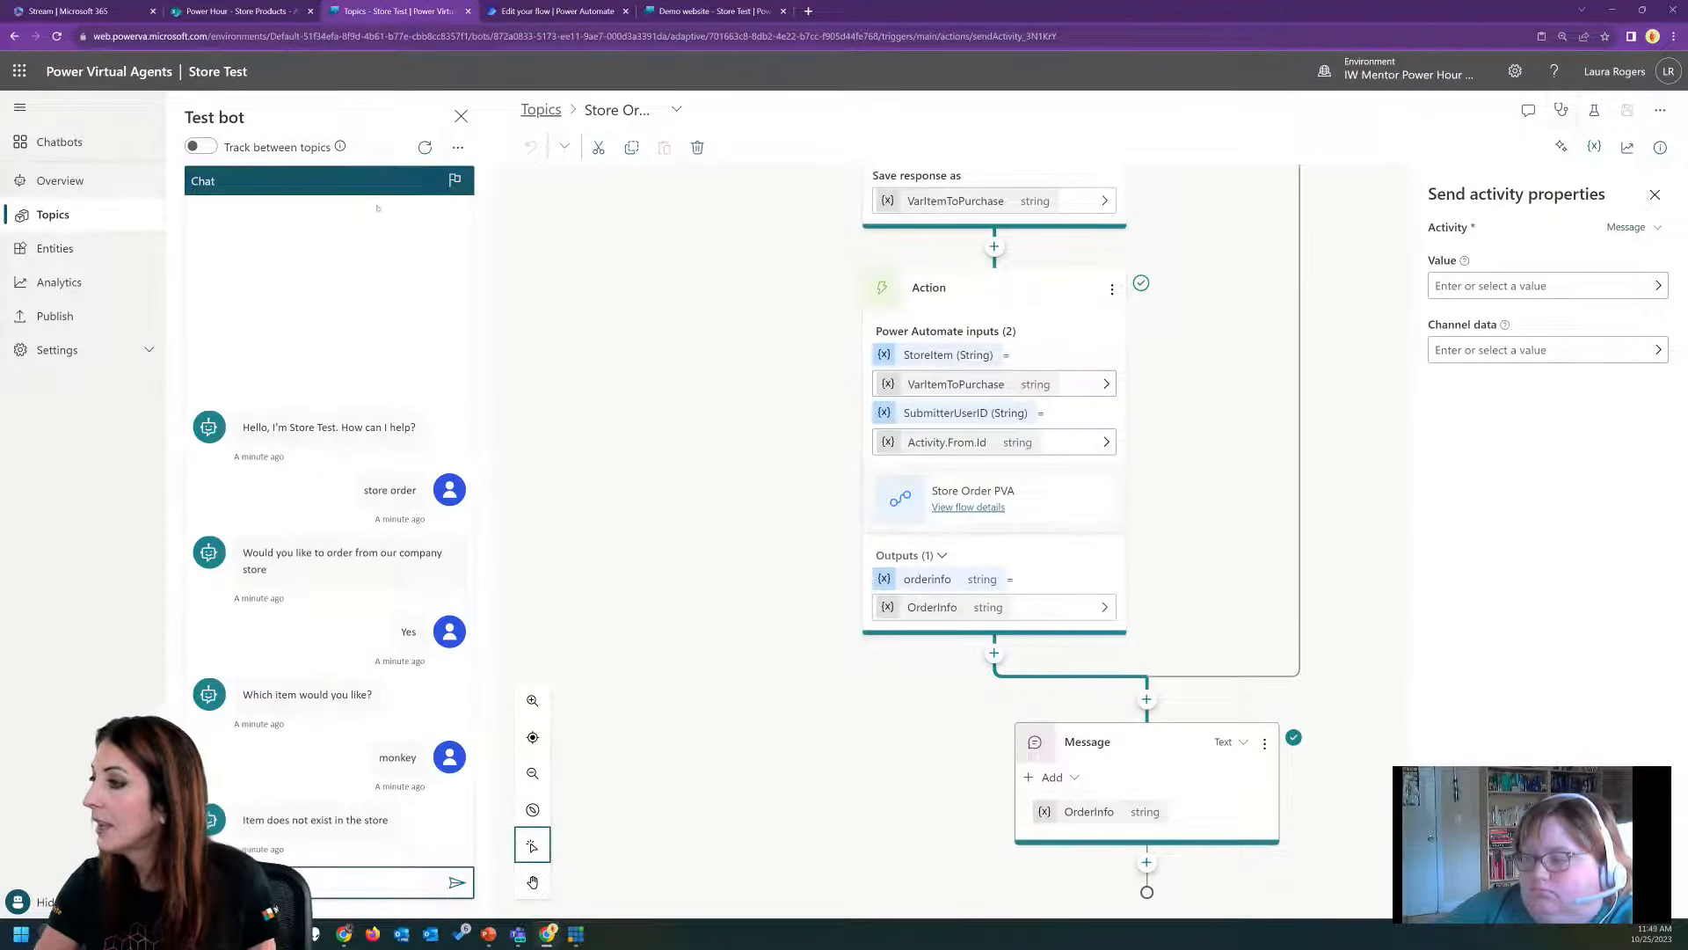
pyautogui.click(82, 322)
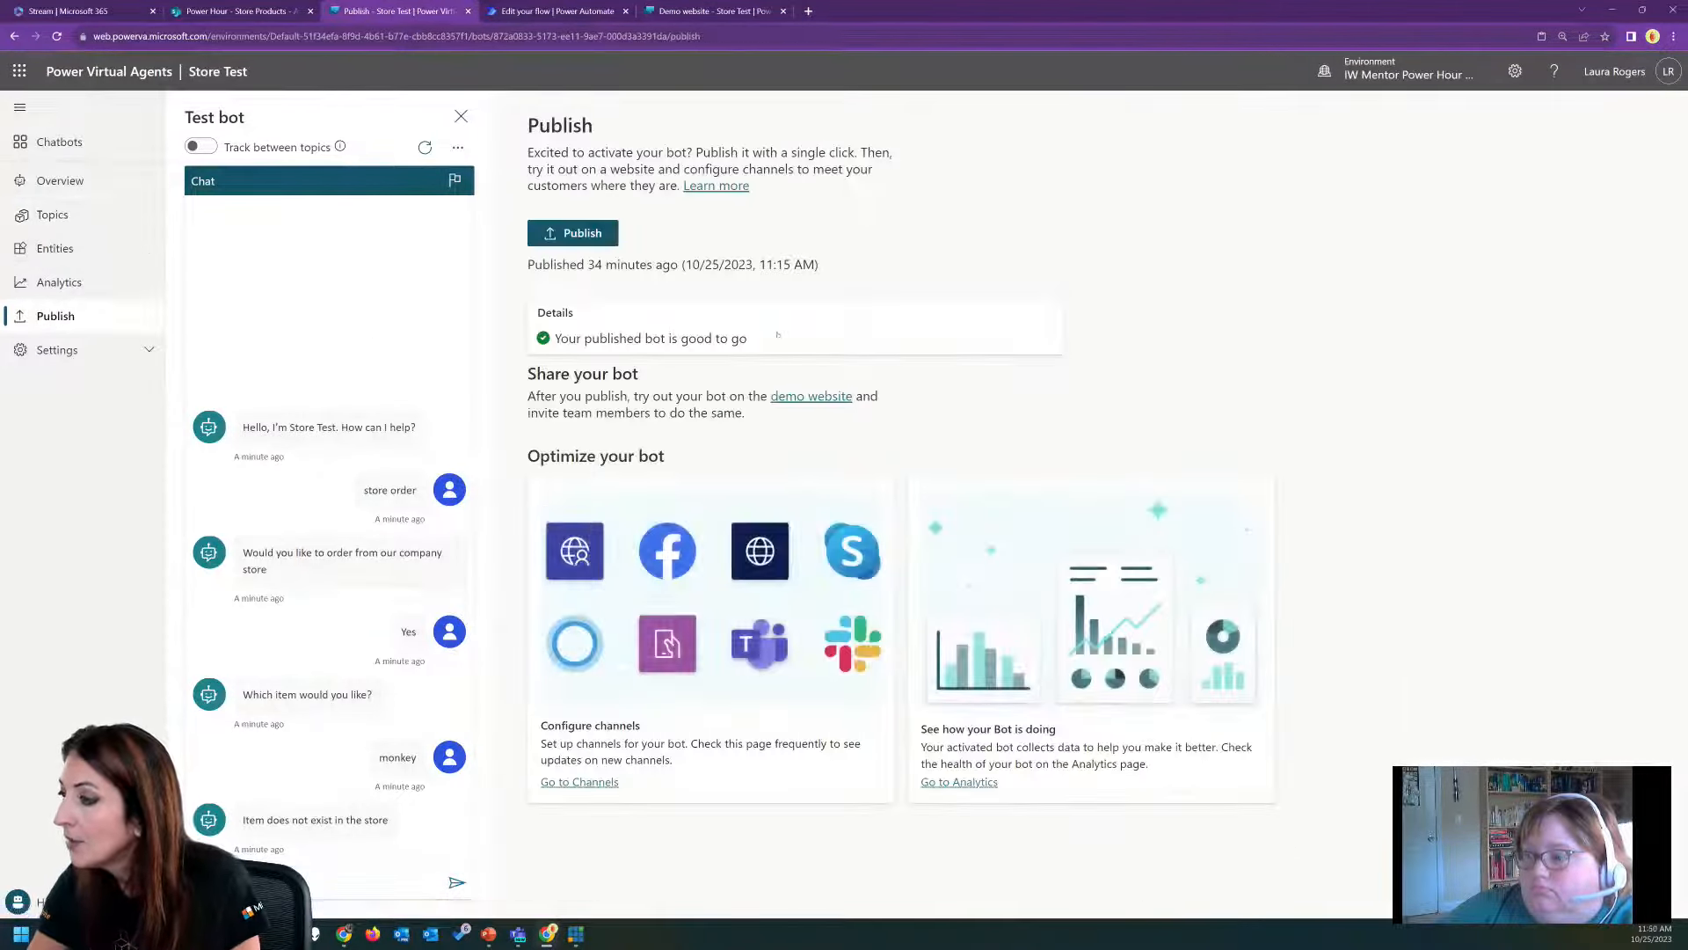
pyautogui.click(585, 236)
pyautogui.click(938, 522)
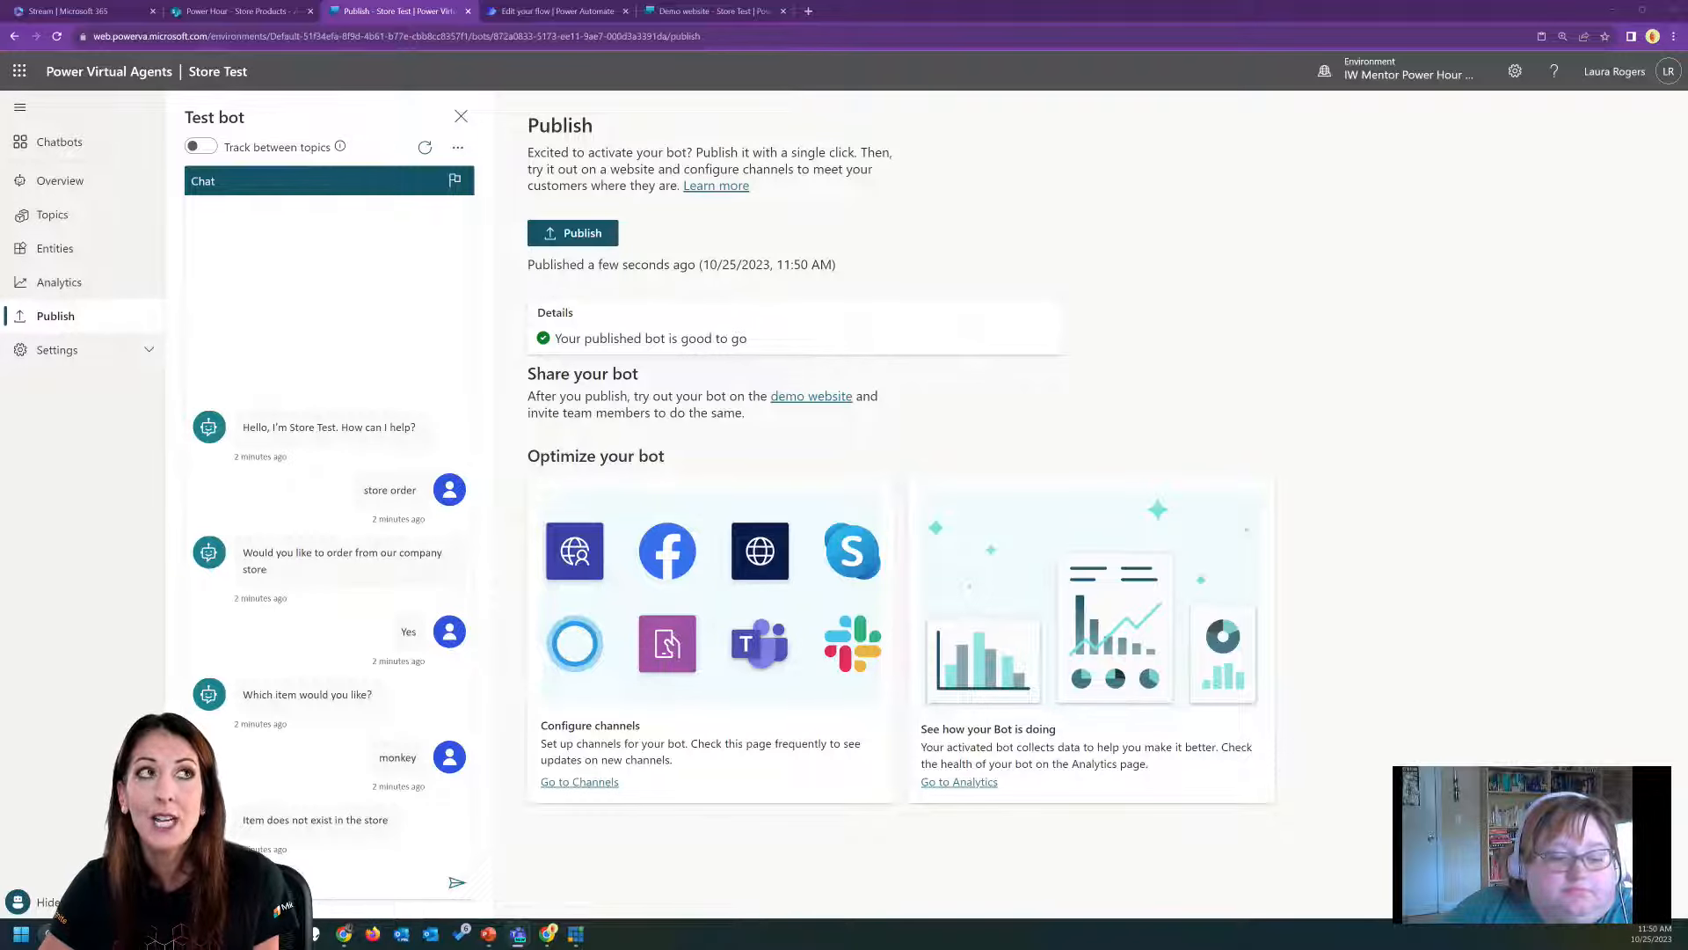
# Return to the flow in Power Automate and review the "Get from products" action, including its advanced options.
pyautogui.click(563, 11)
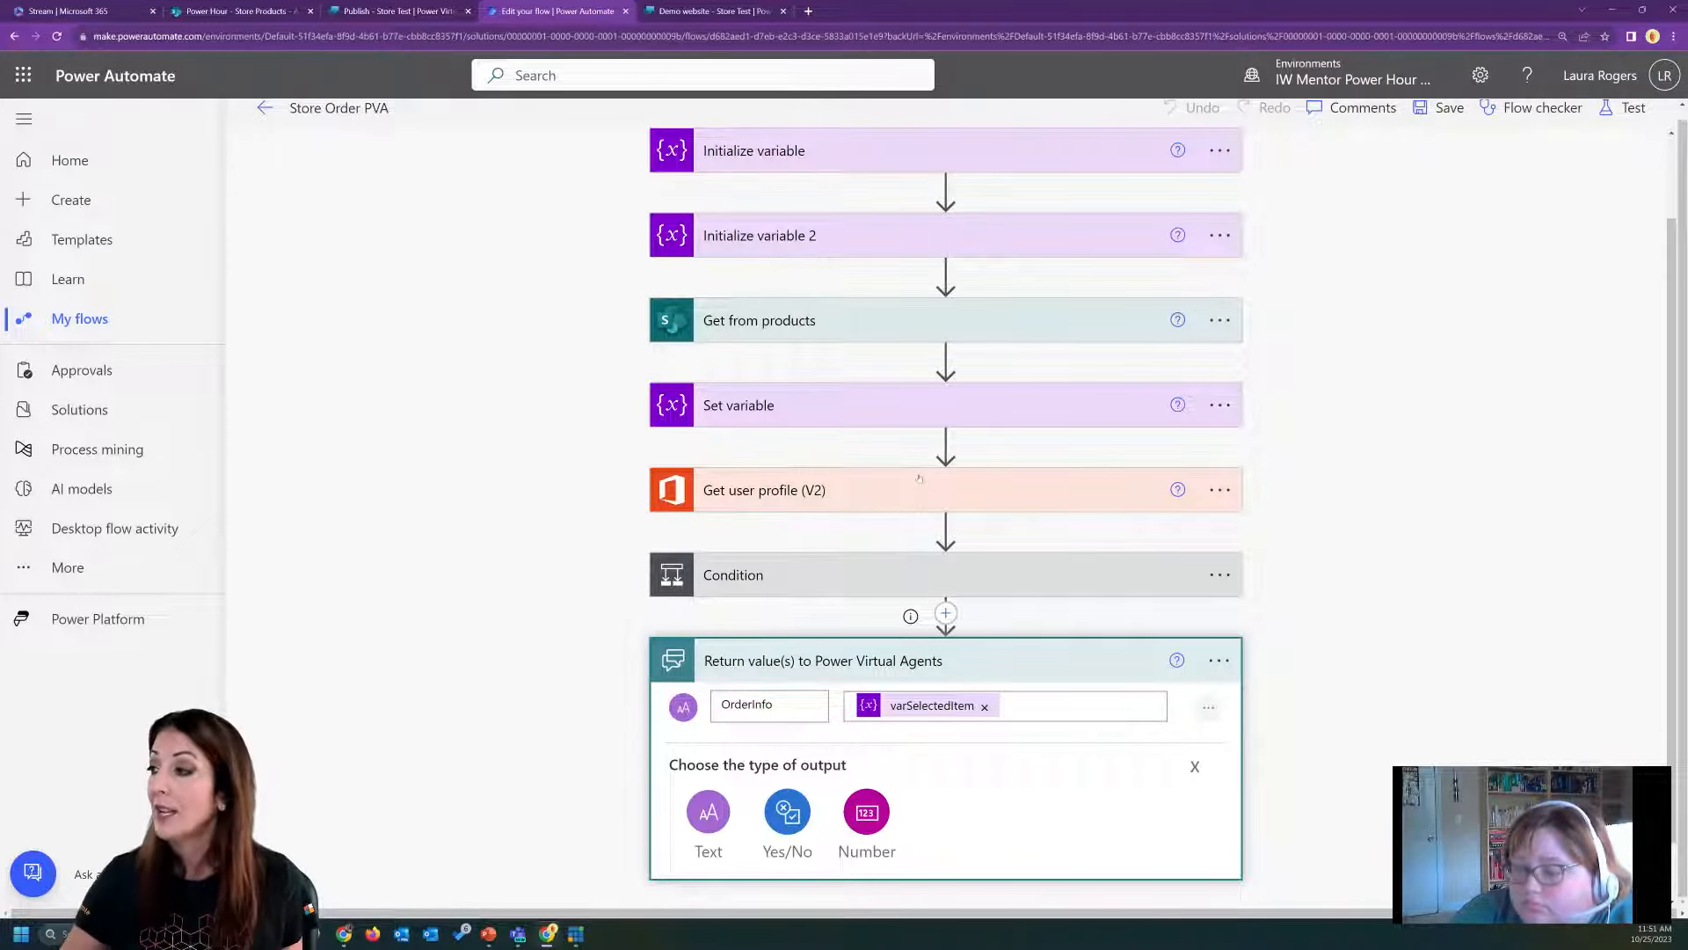
pyautogui.click(809, 327)
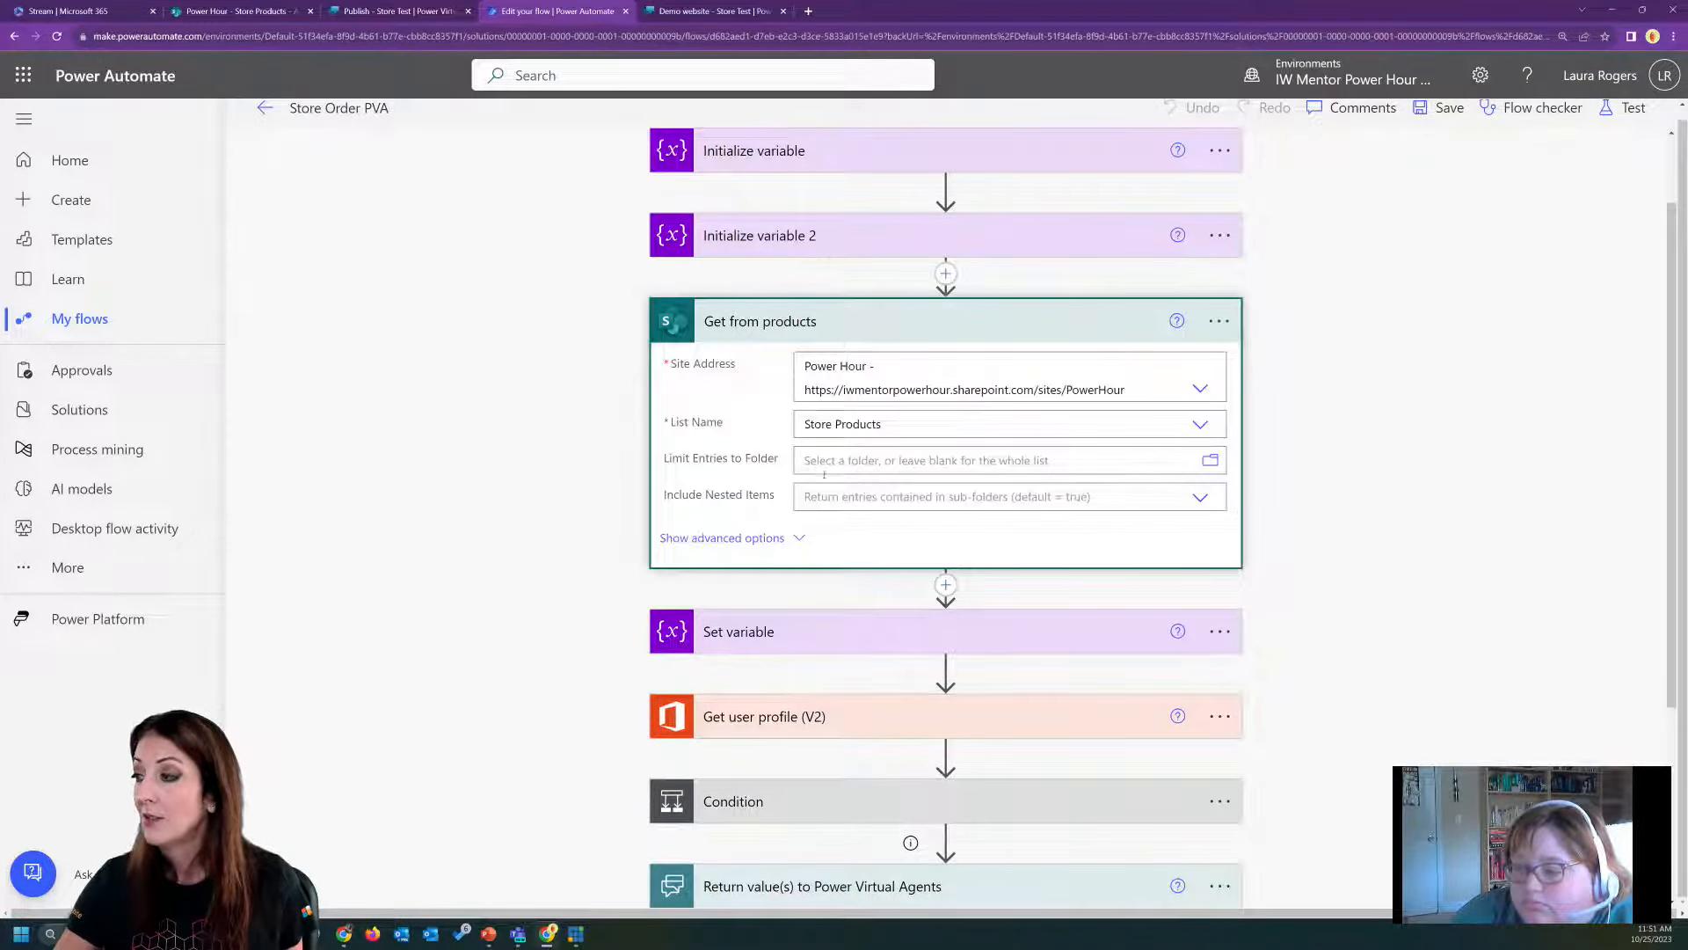
pyautogui.click(797, 537)
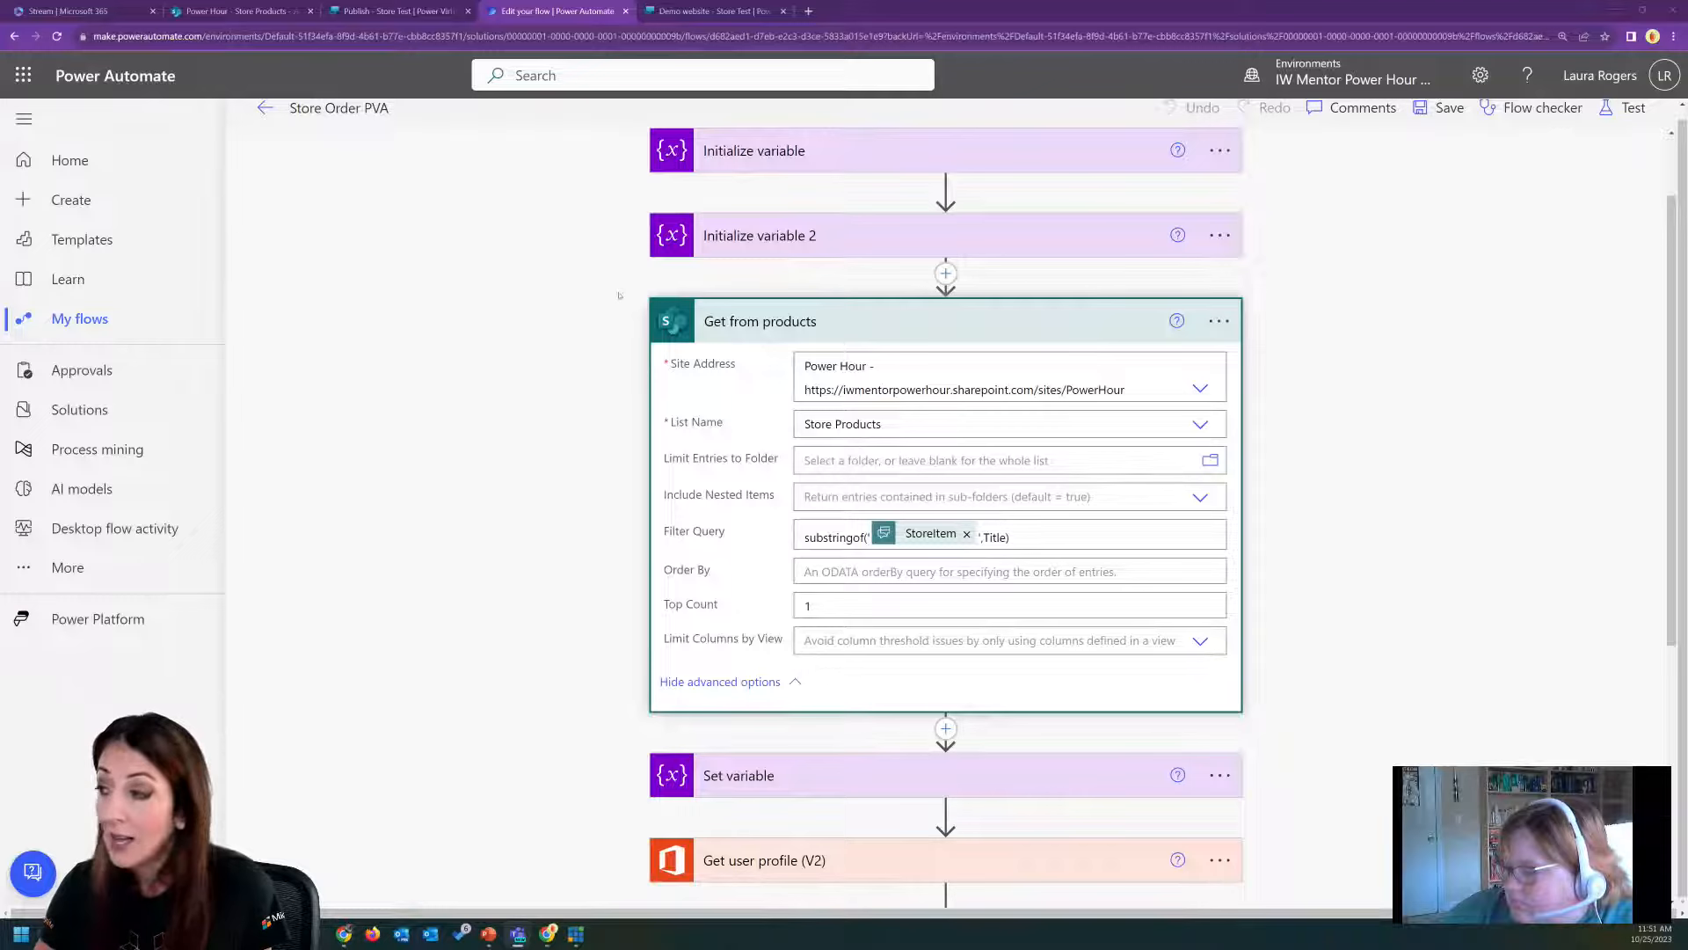
# Switch to Power Virtual Agents, open the Store Order topic and add an "Ask with adaptive card" node after the Store Order PVA action.
pyautogui.click(410, 11)
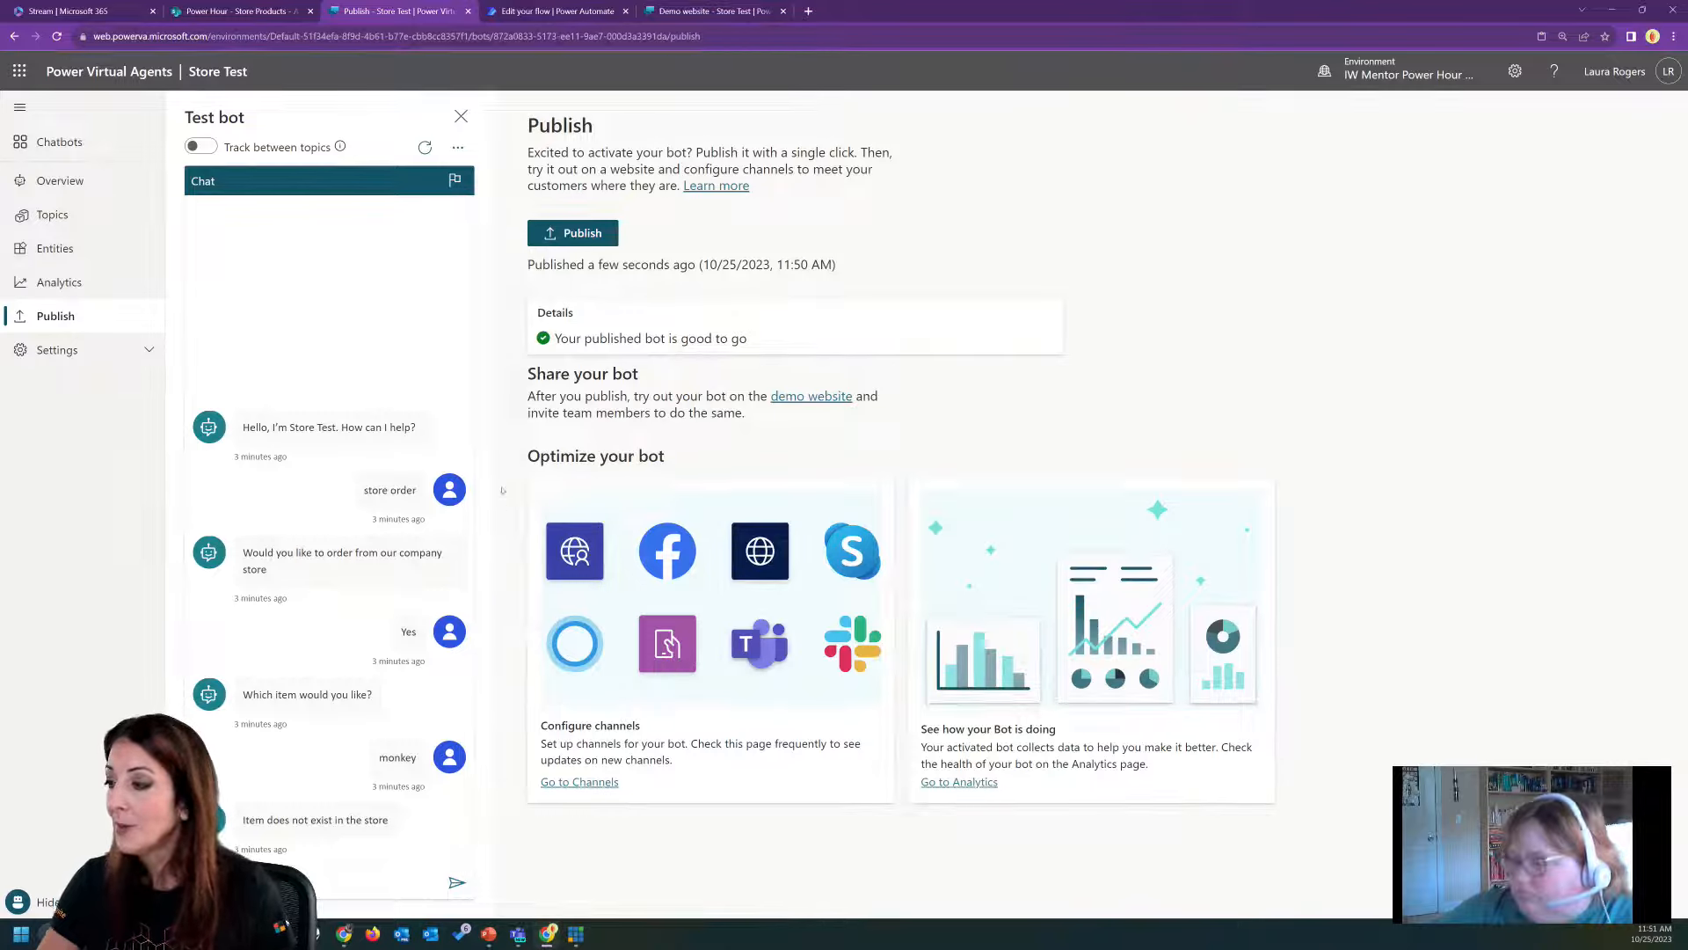
pyautogui.click(85, 219)
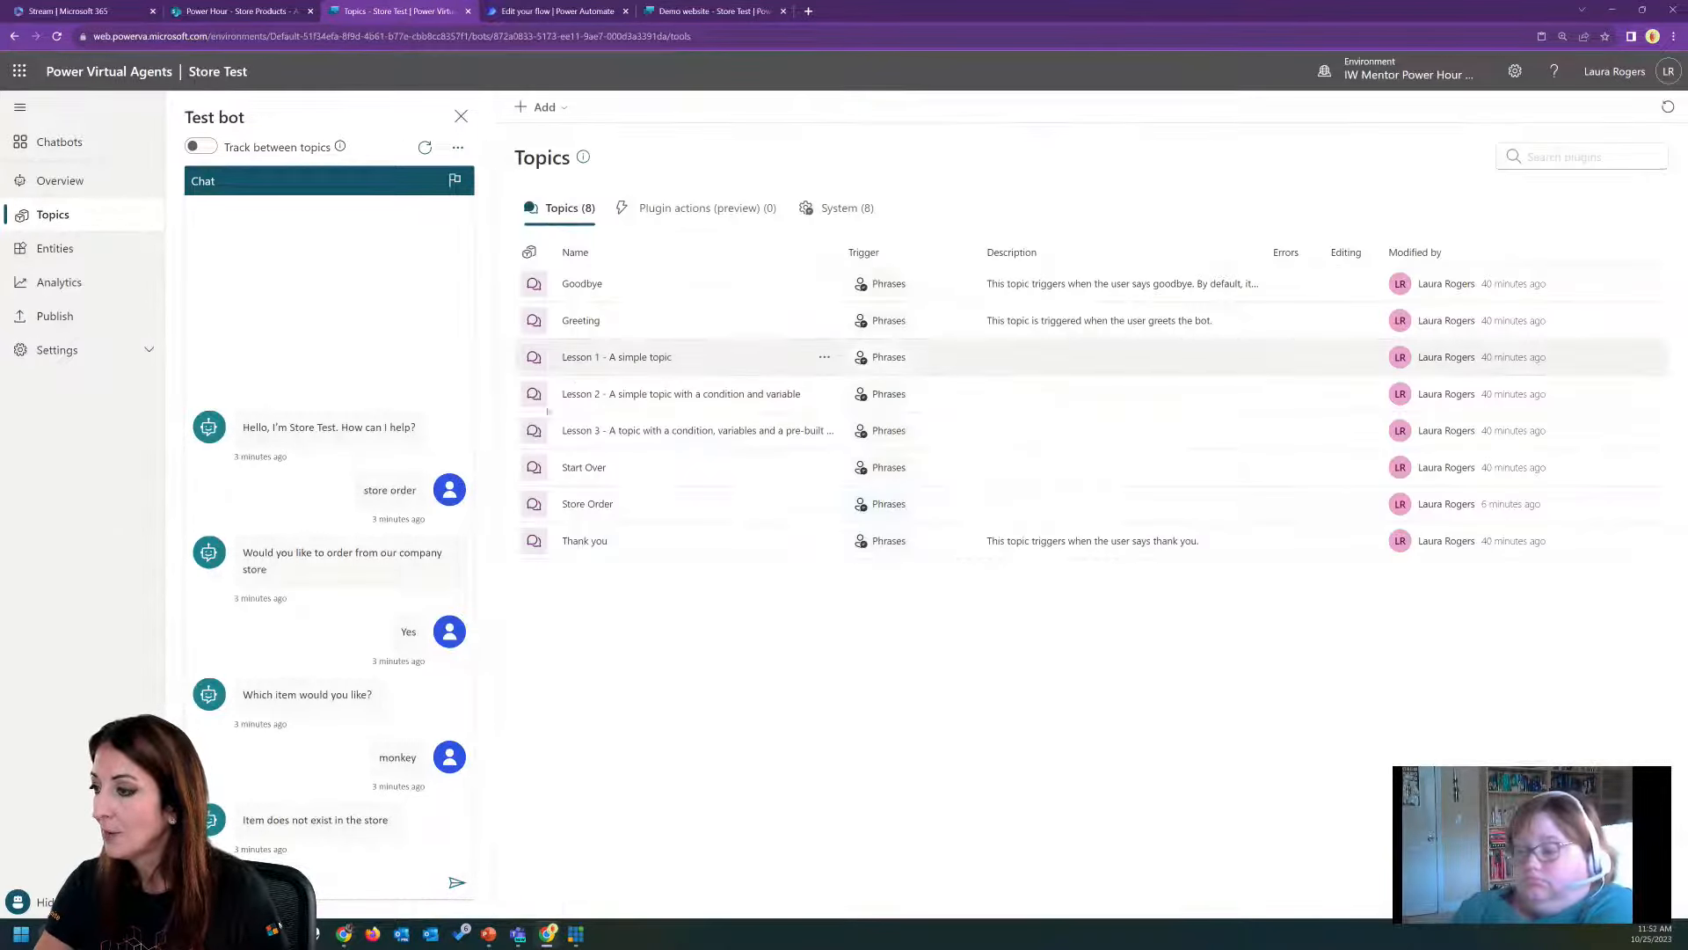
pyautogui.click(588, 504)
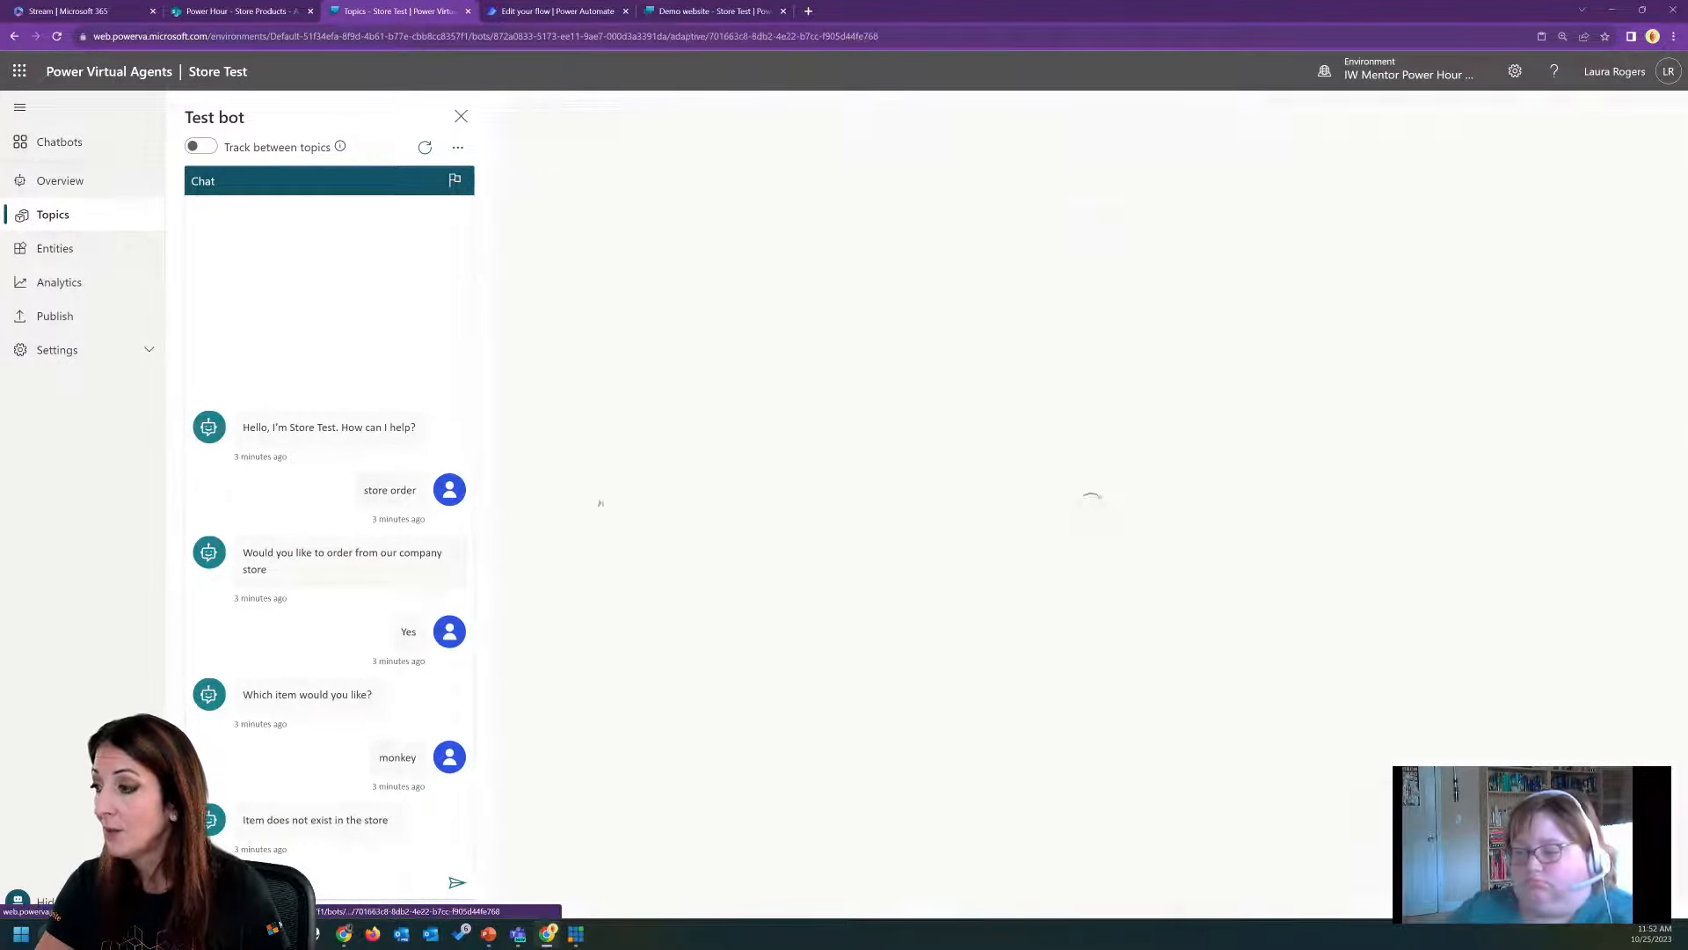
pyautogui.scroll(-5, 840, 589)
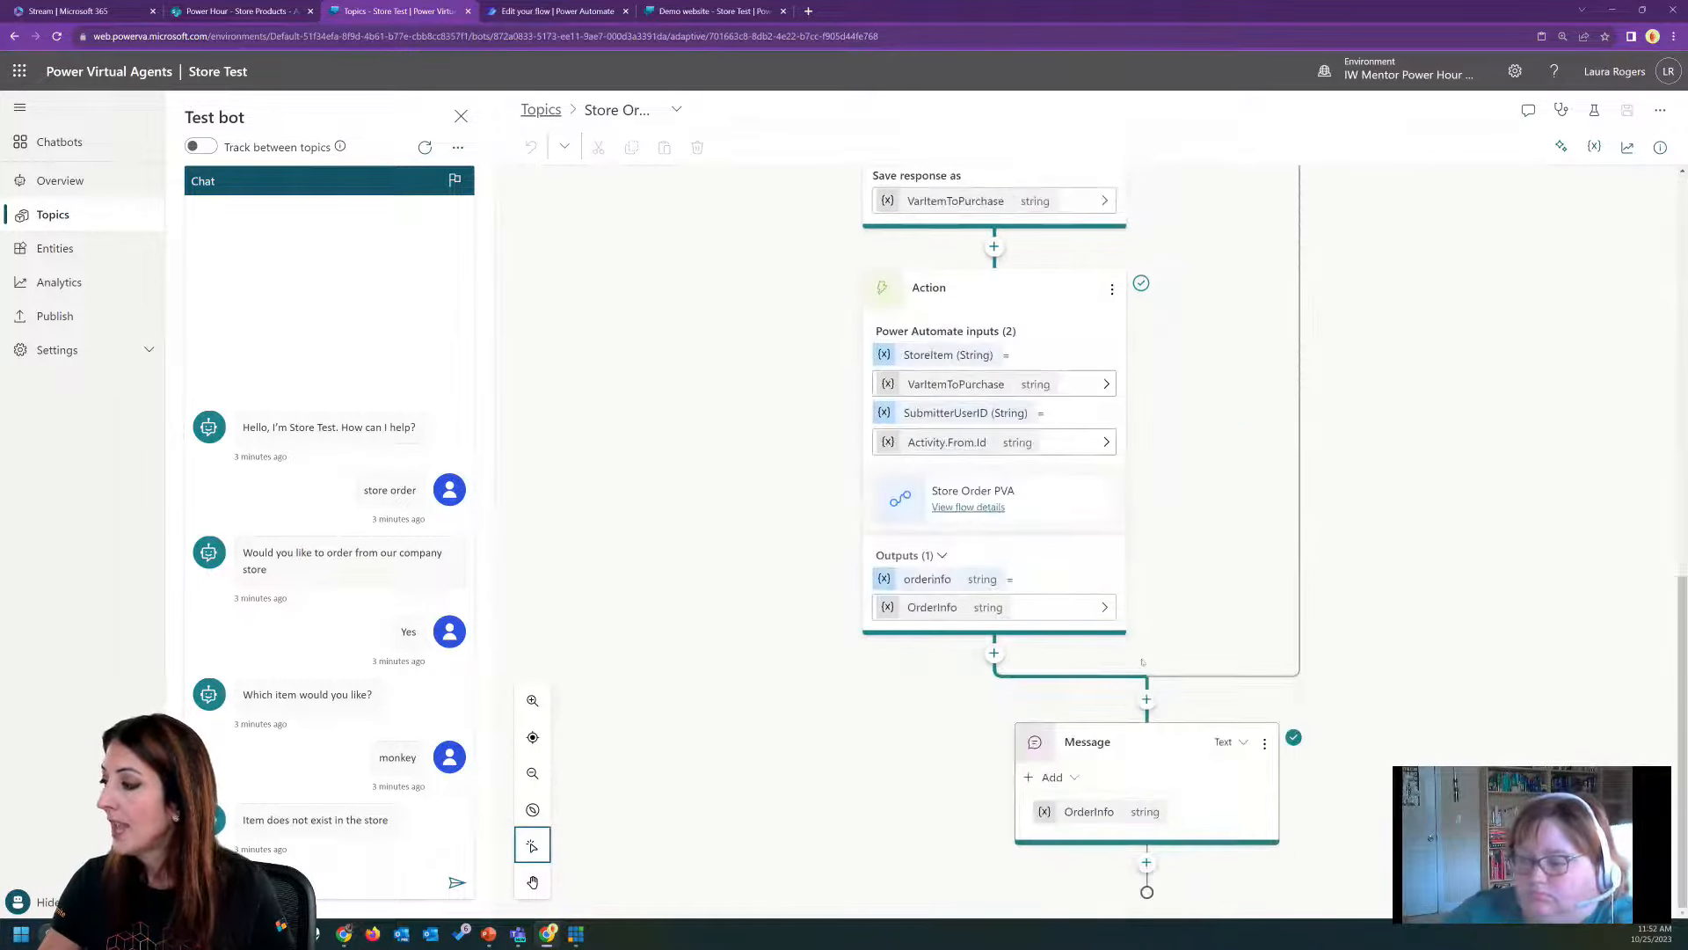
pyautogui.click(993, 653)
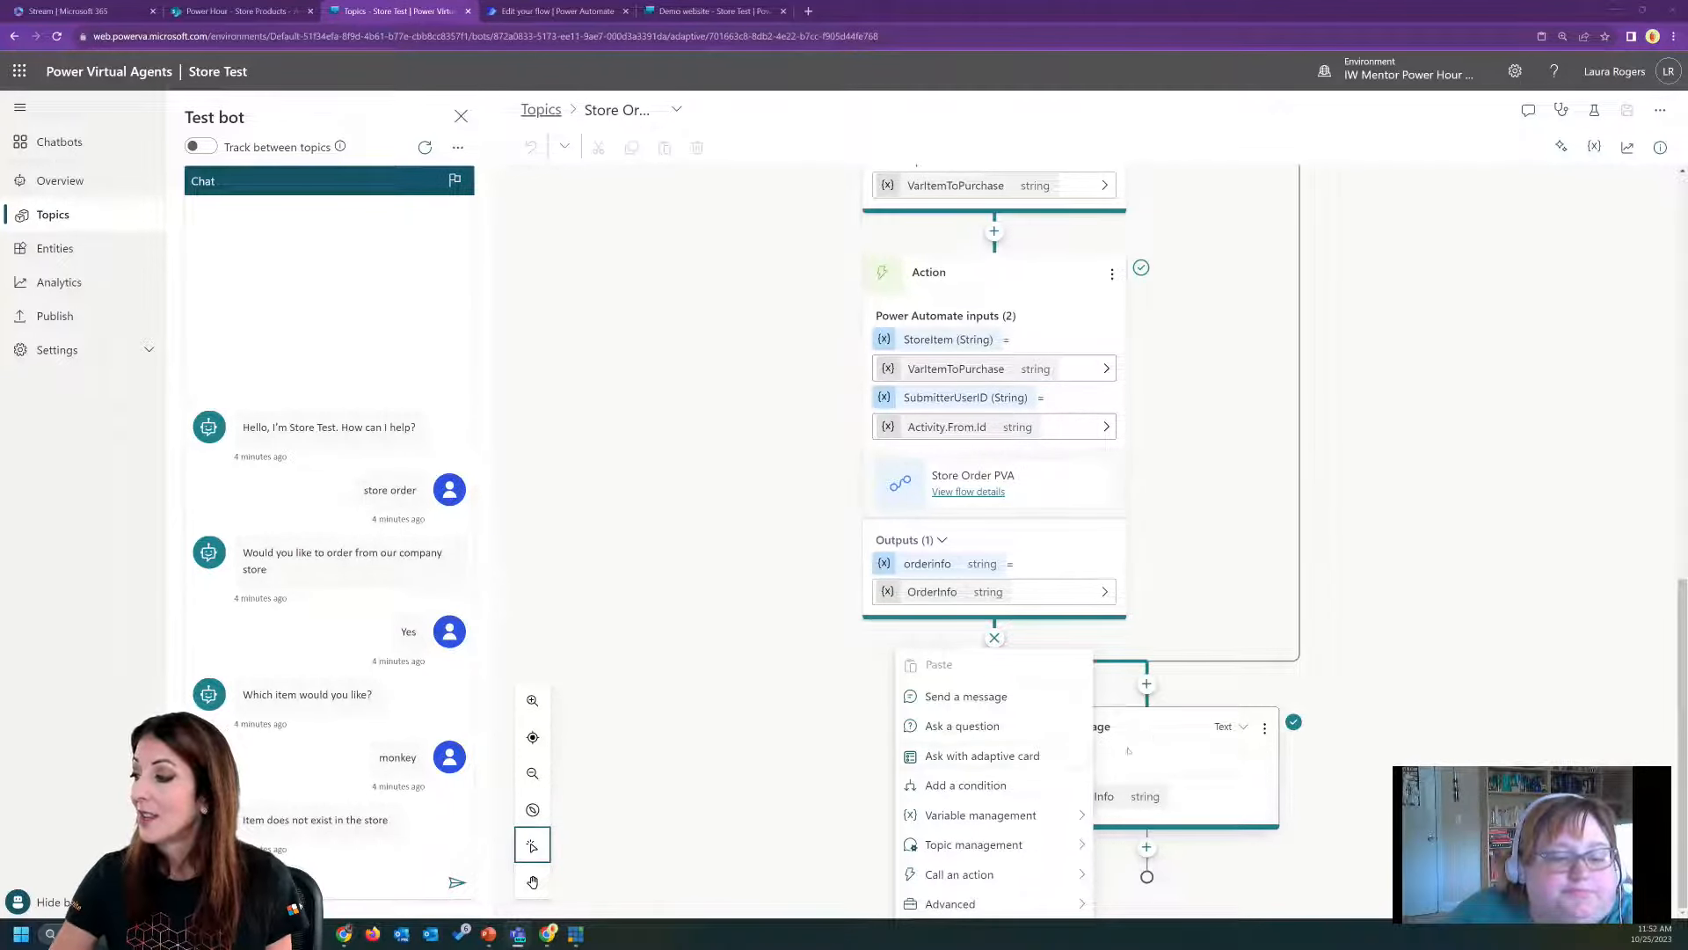
pyautogui.click(980, 758)
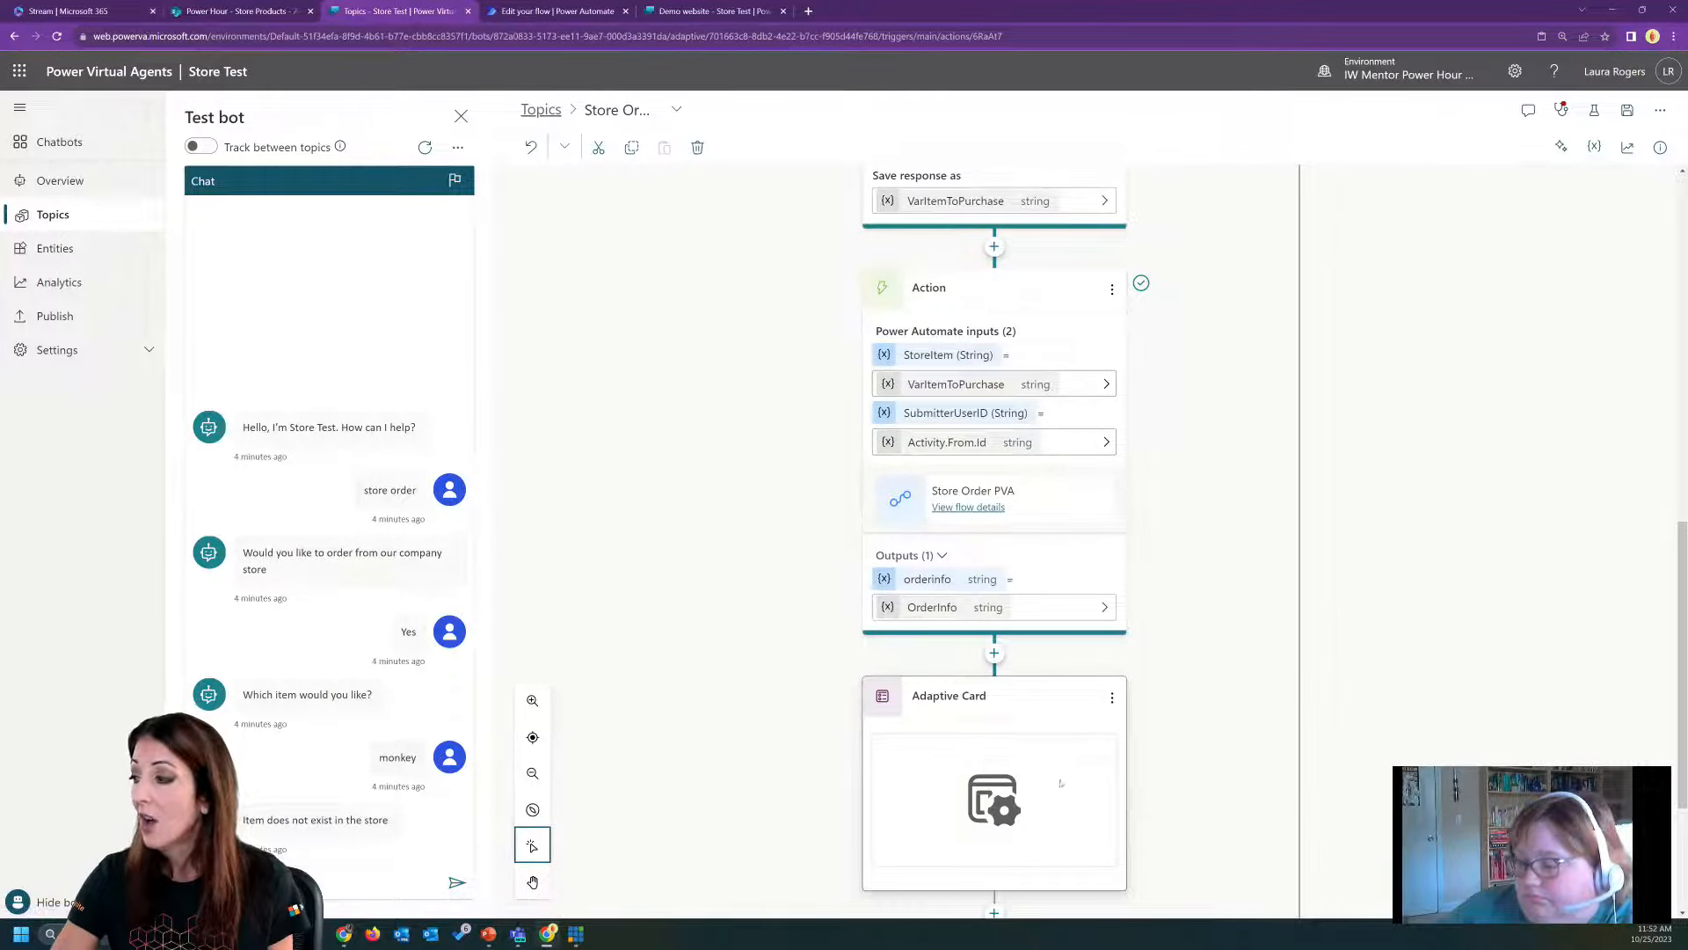
# Show the new Adaptive Card node's properties and open the Adaptive Card designer from there.
pyautogui.scroll(-2, 1061, 783)
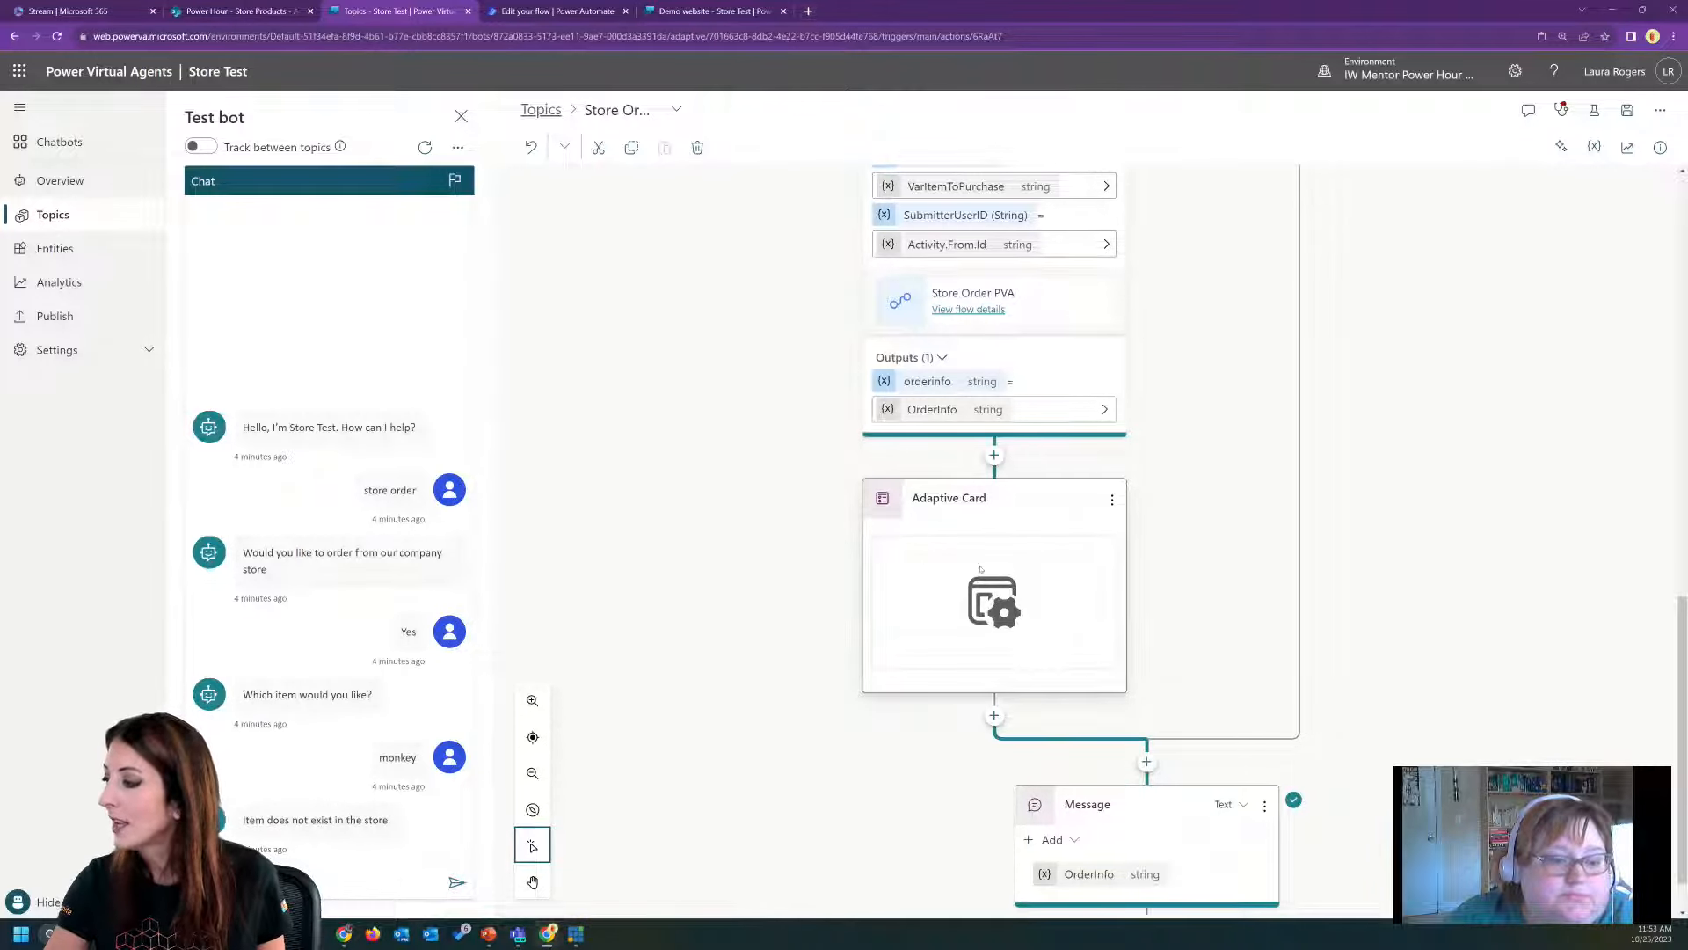
pyautogui.click(1126, 517)
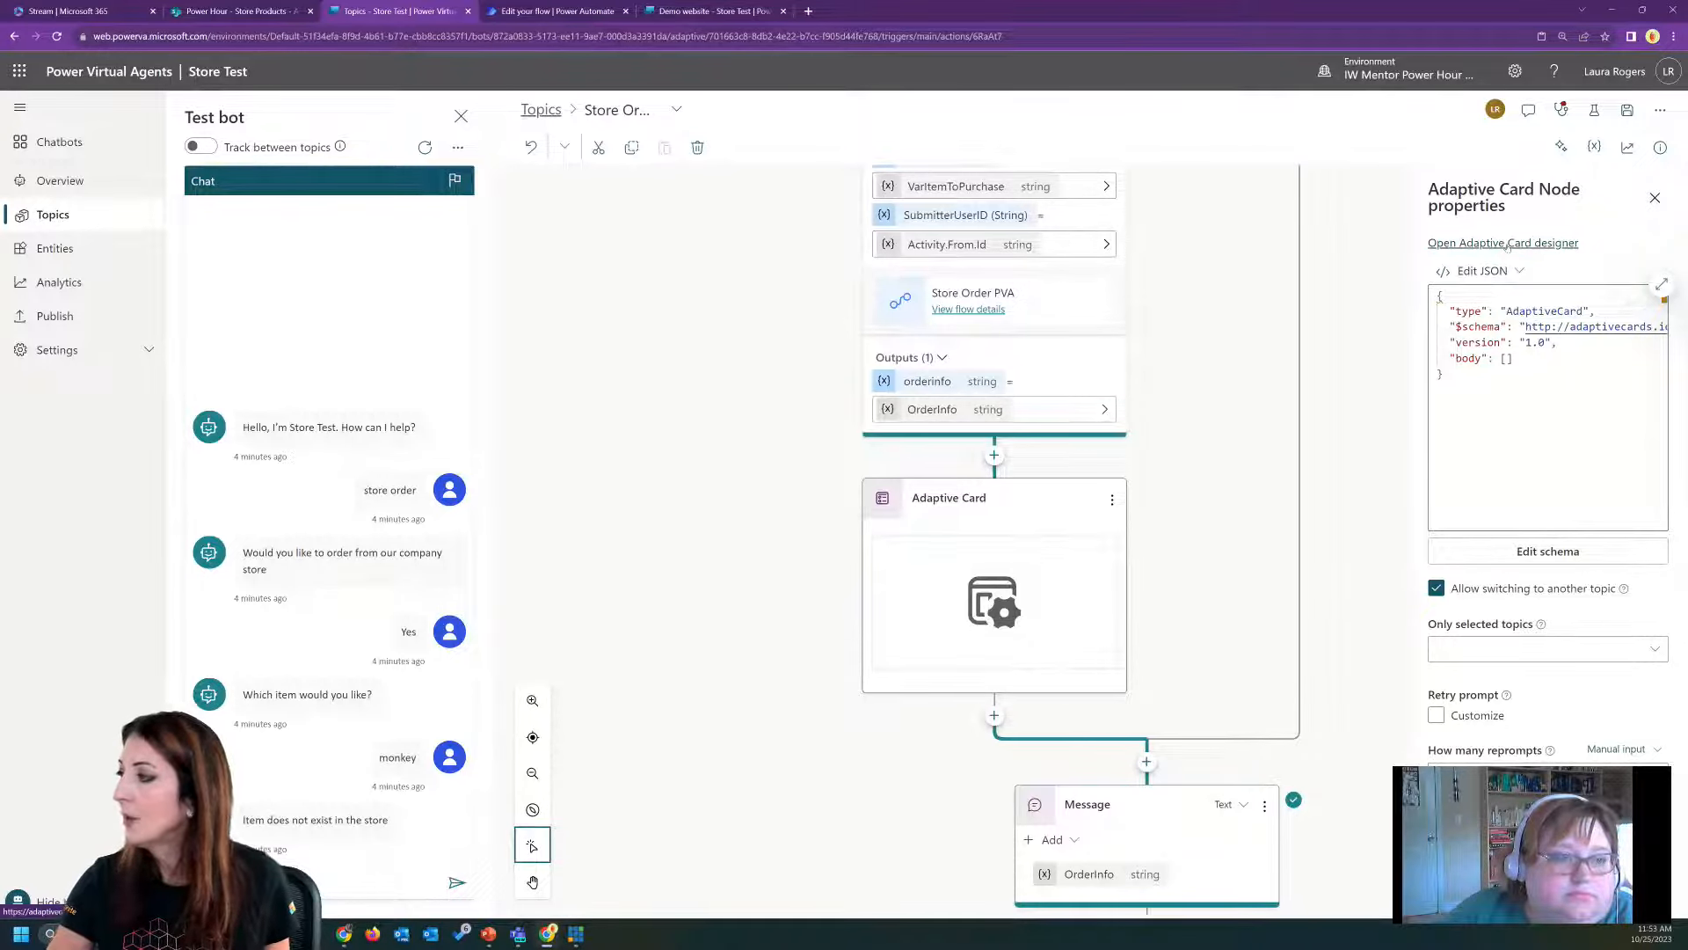
pyautogui.click(1509, 244)
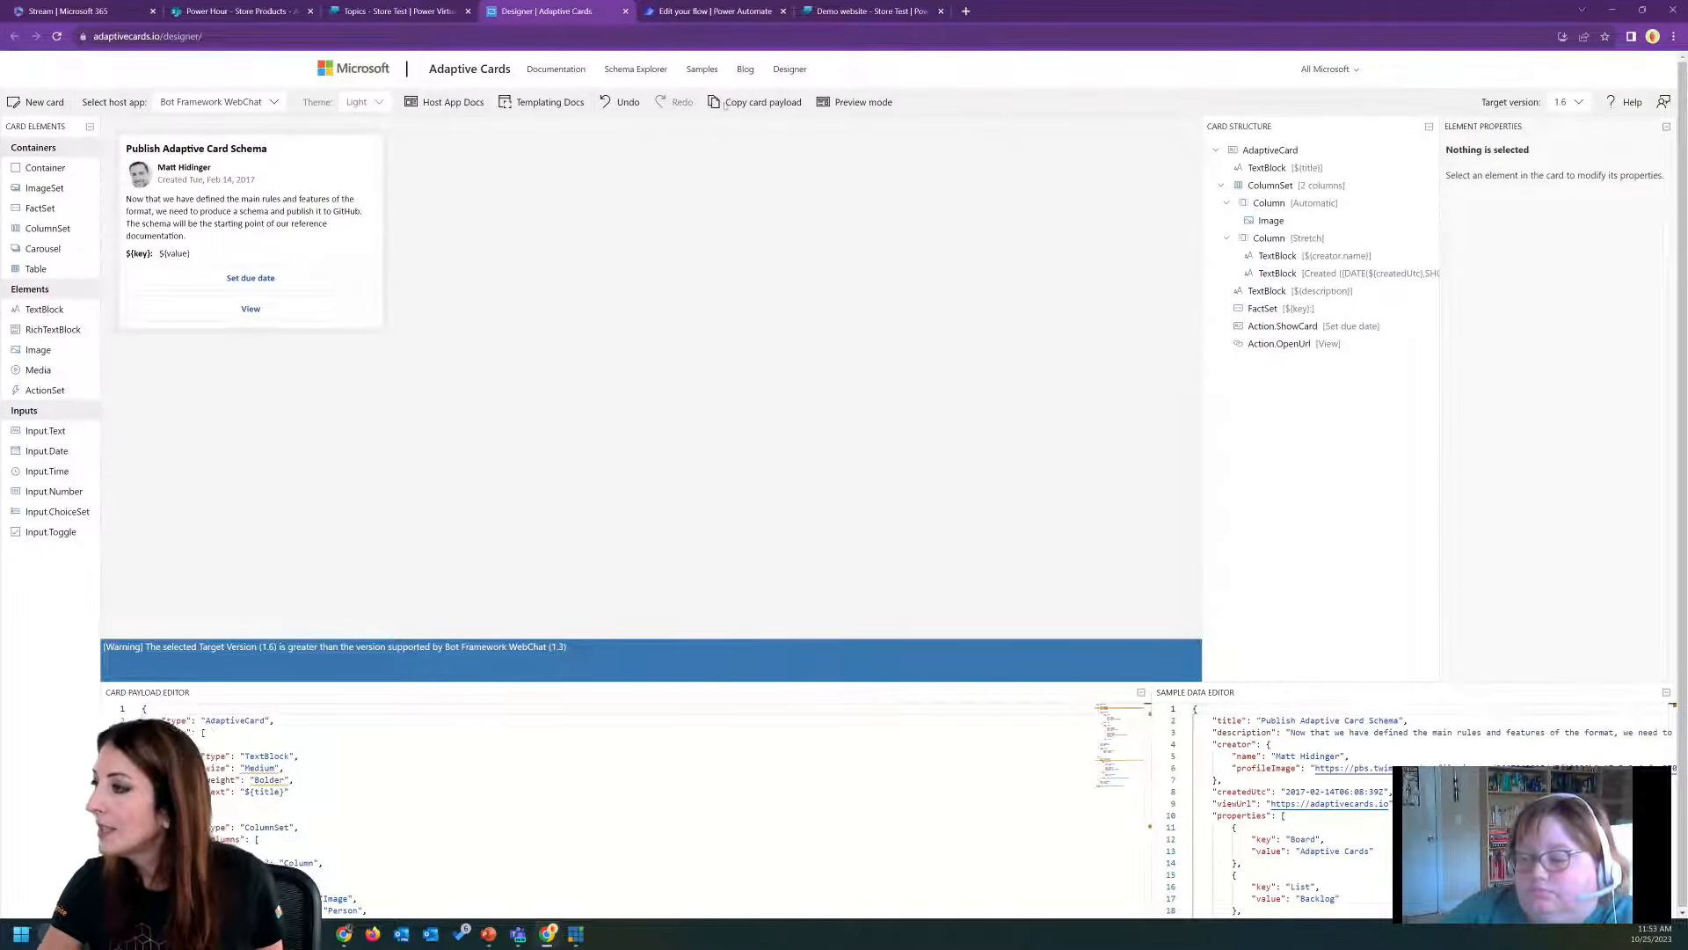
# Browse the Adaptive Cards samples for Calendar reminder, Expense report, Flight itinerary, Food order, Image gallery and Input form.
pyautogui.click(702, 71)
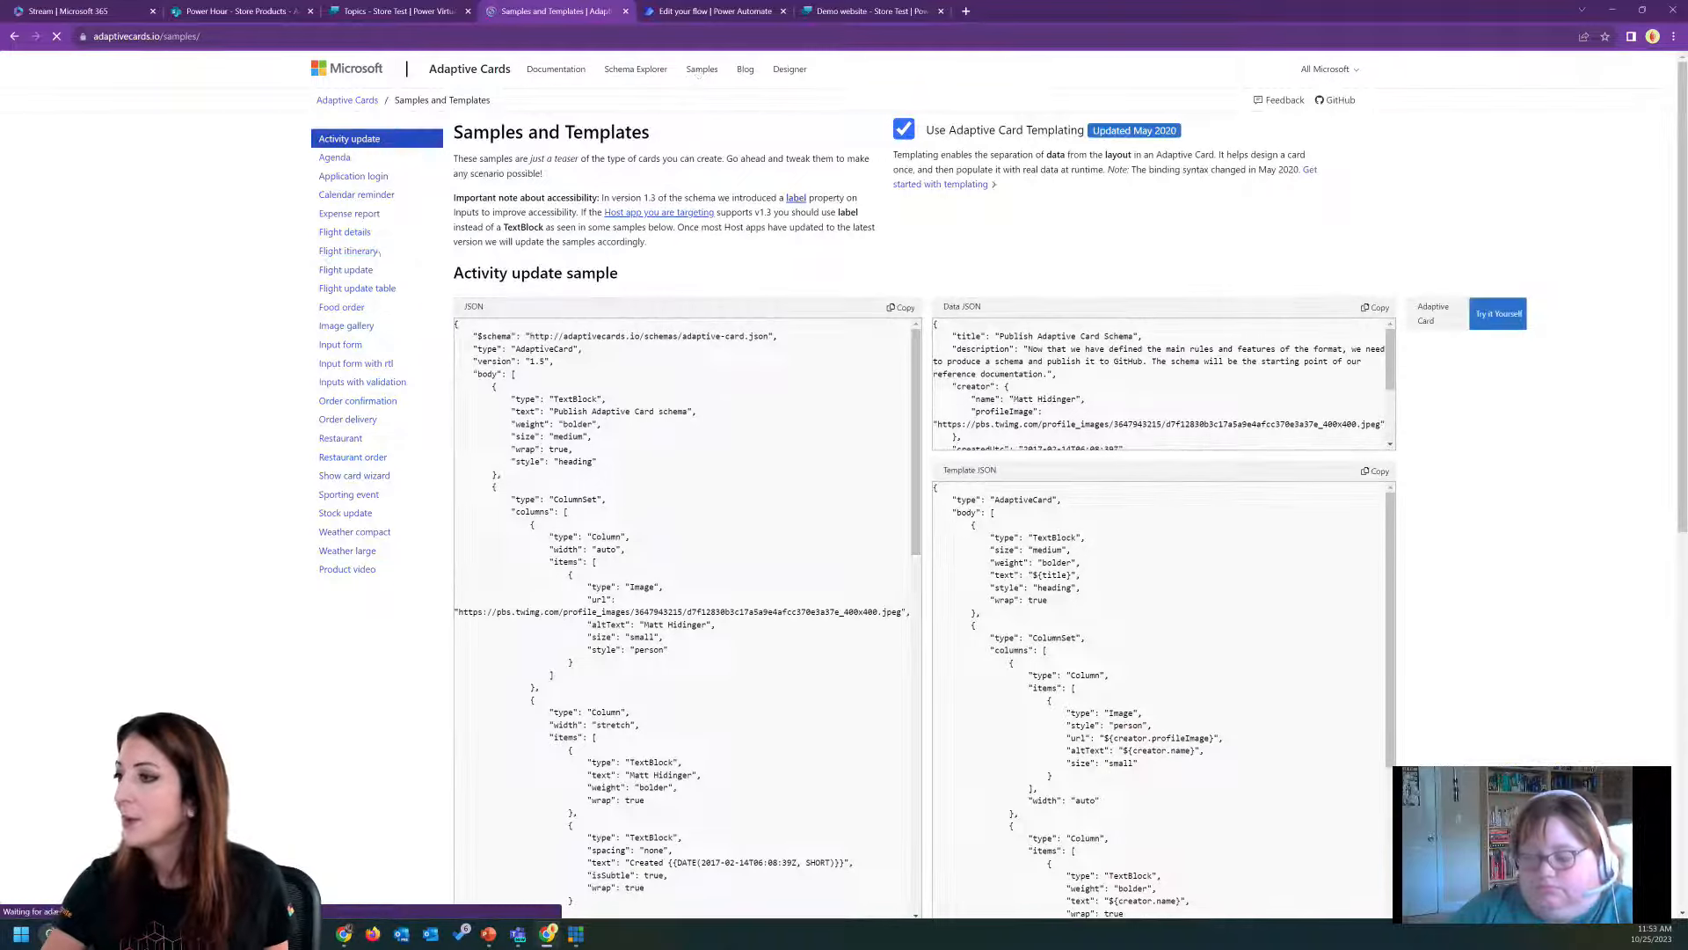
pyautogui.click(353, 194)
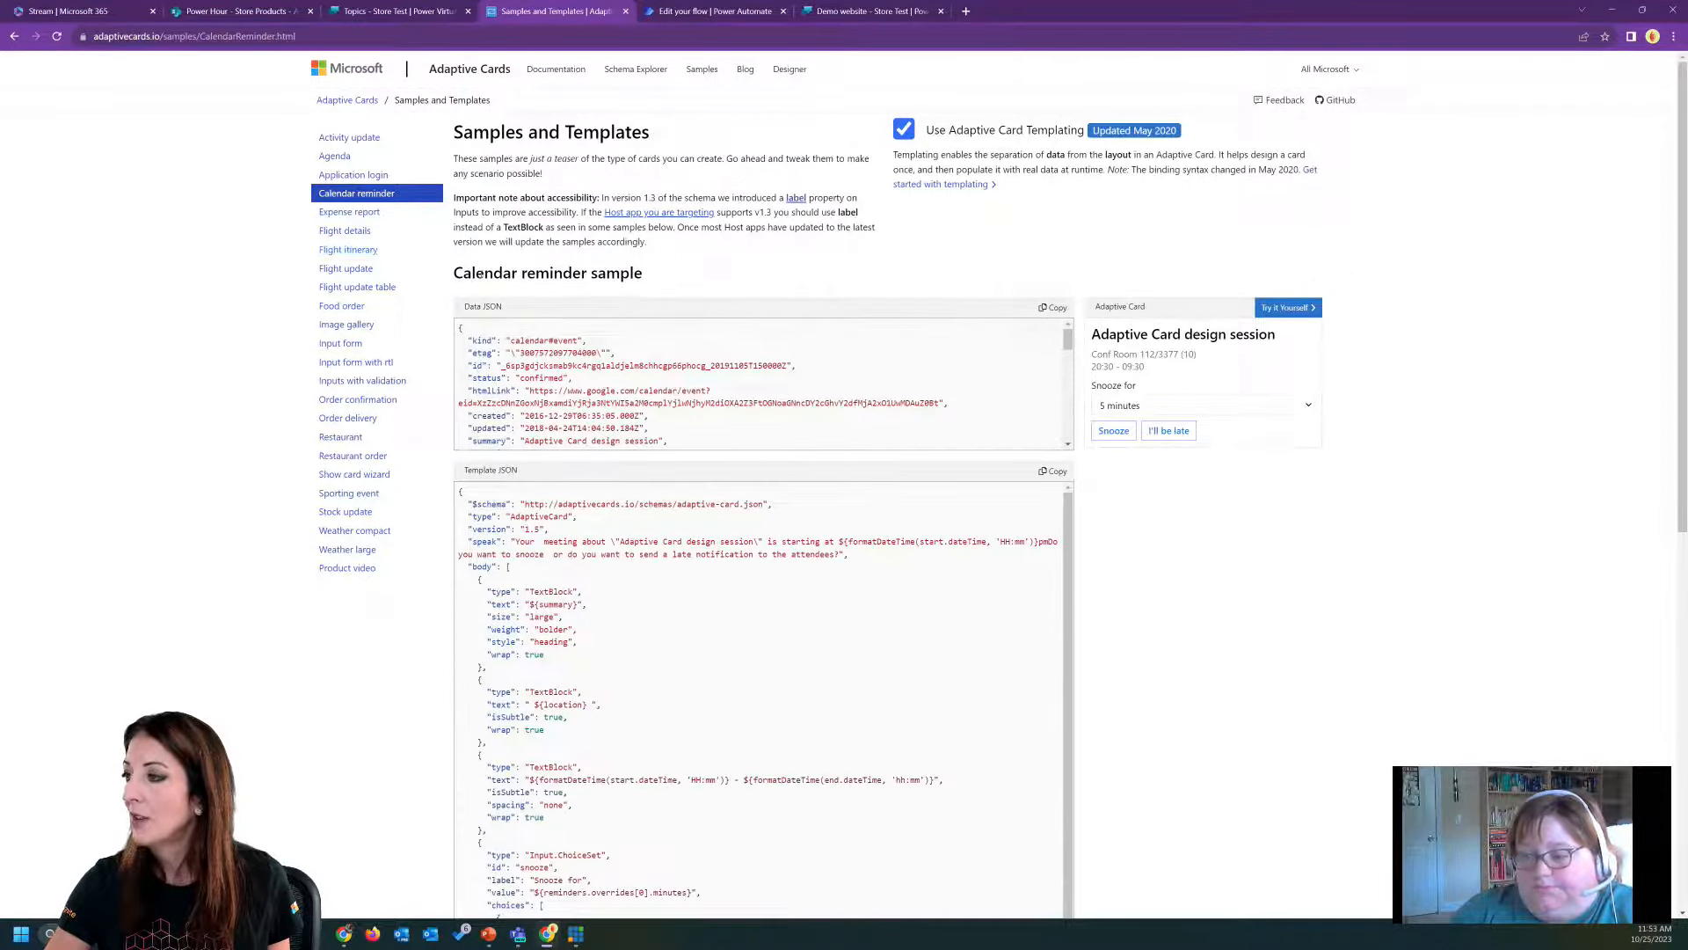
pyautogui.click(349, 212)
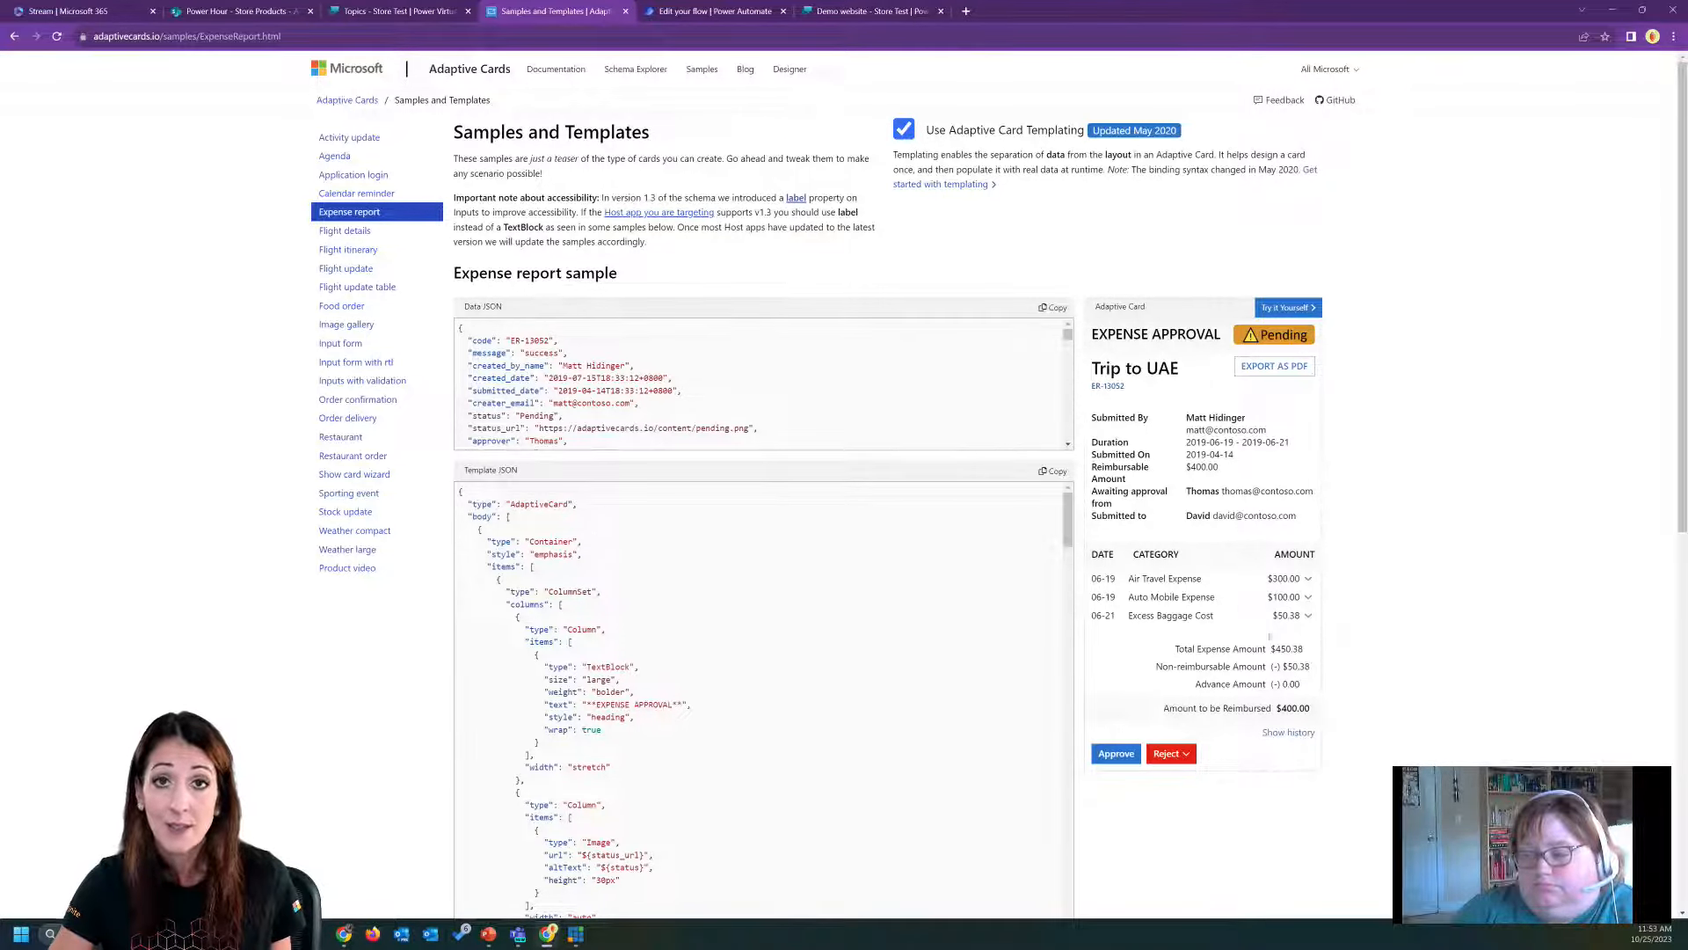
pyautogui.click(350, 250)
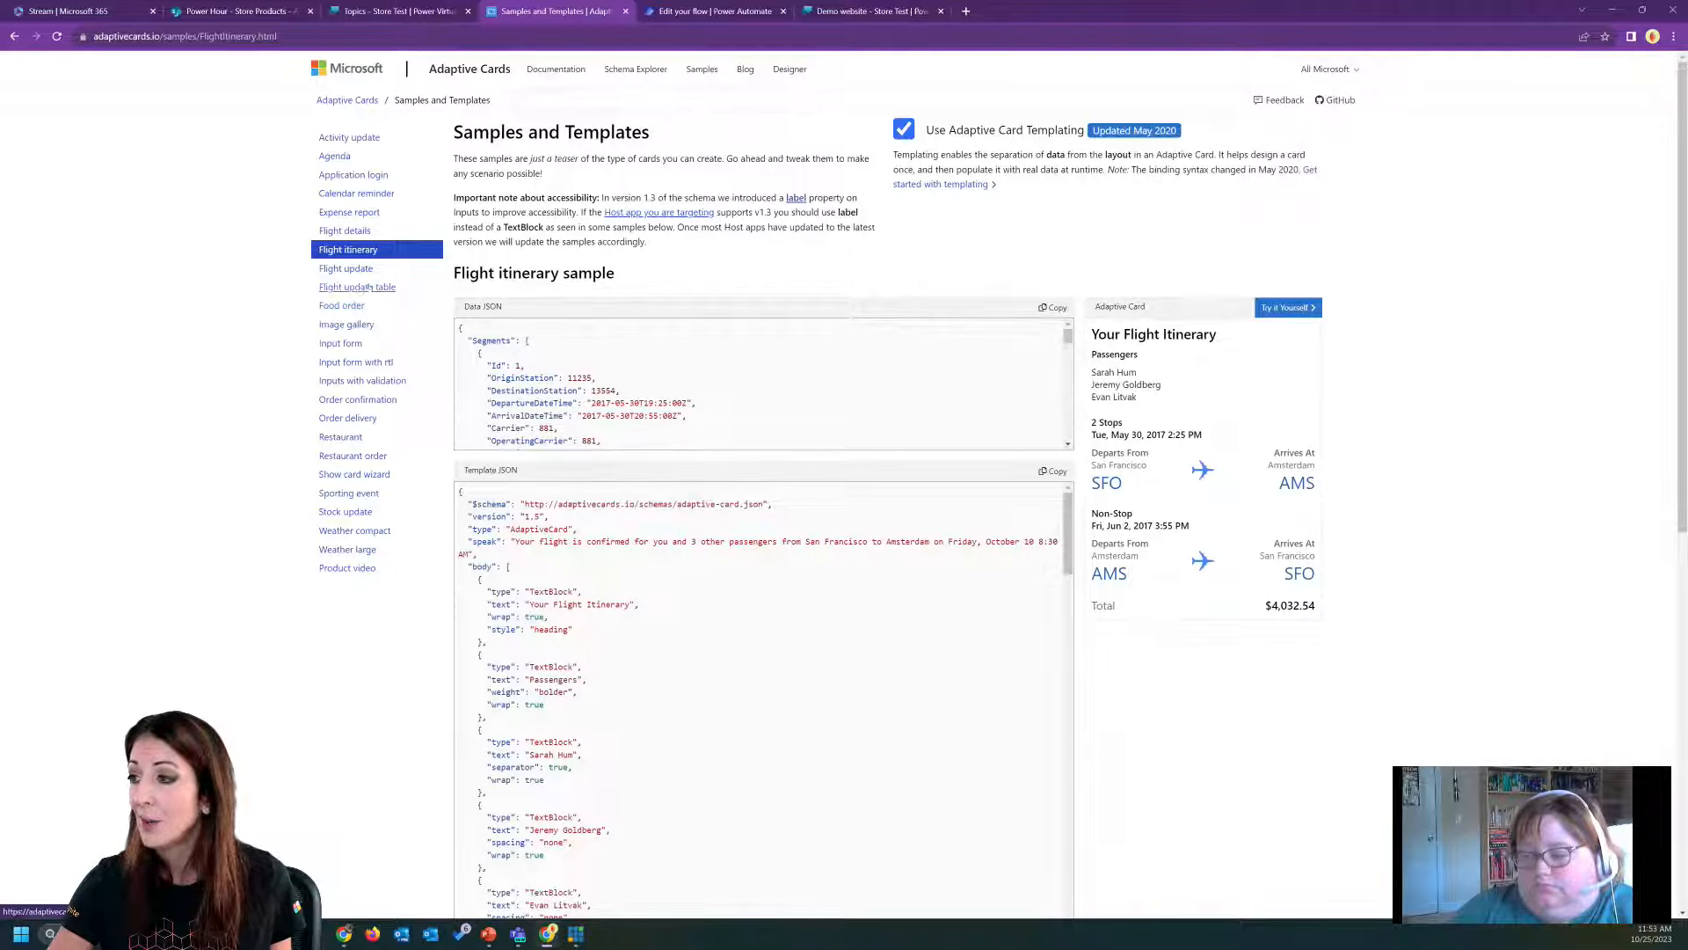
pyautogui.click(341, 306)
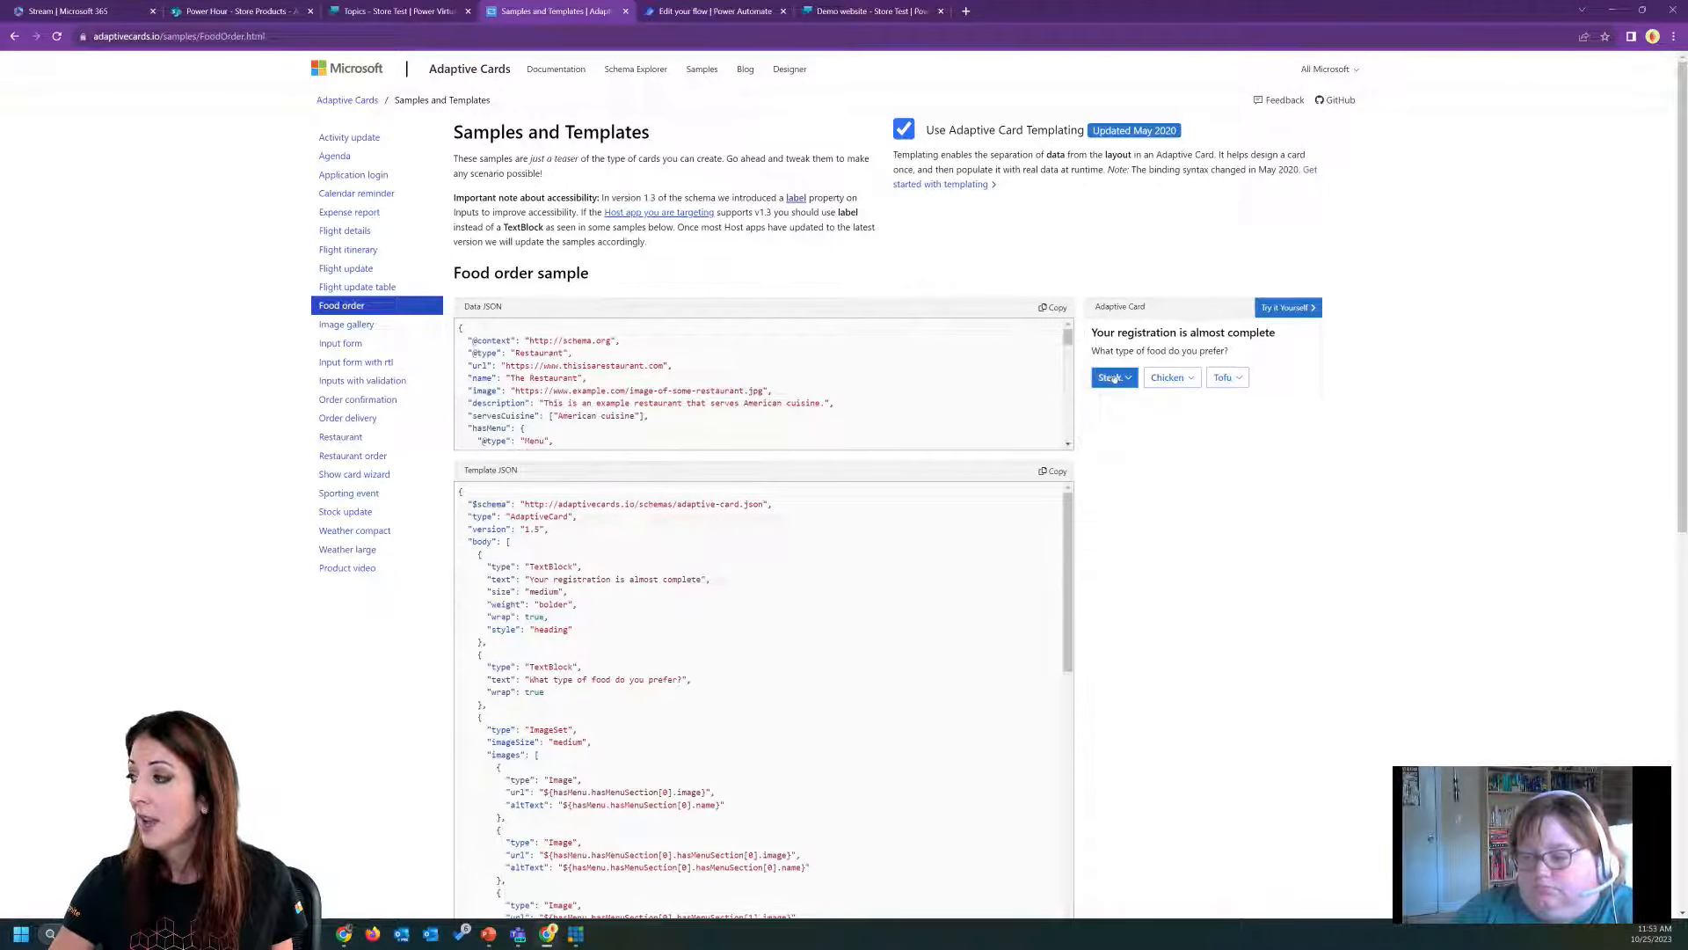
pyautogui.click(348, 325)
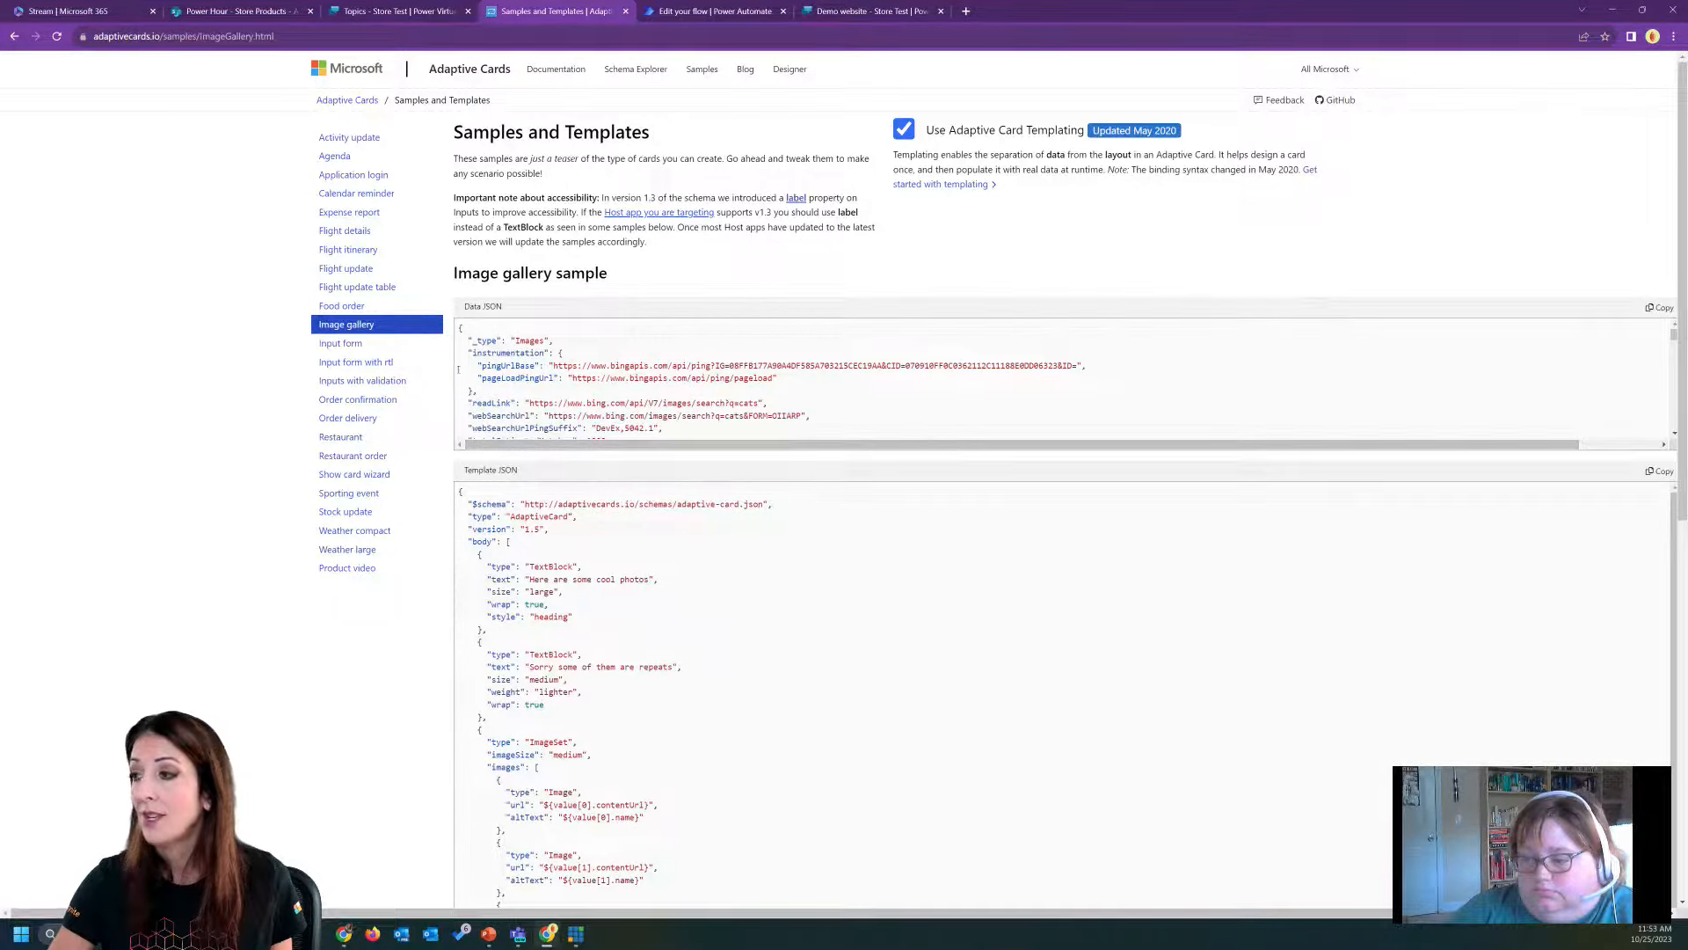
pyautogui.click(400, 344)
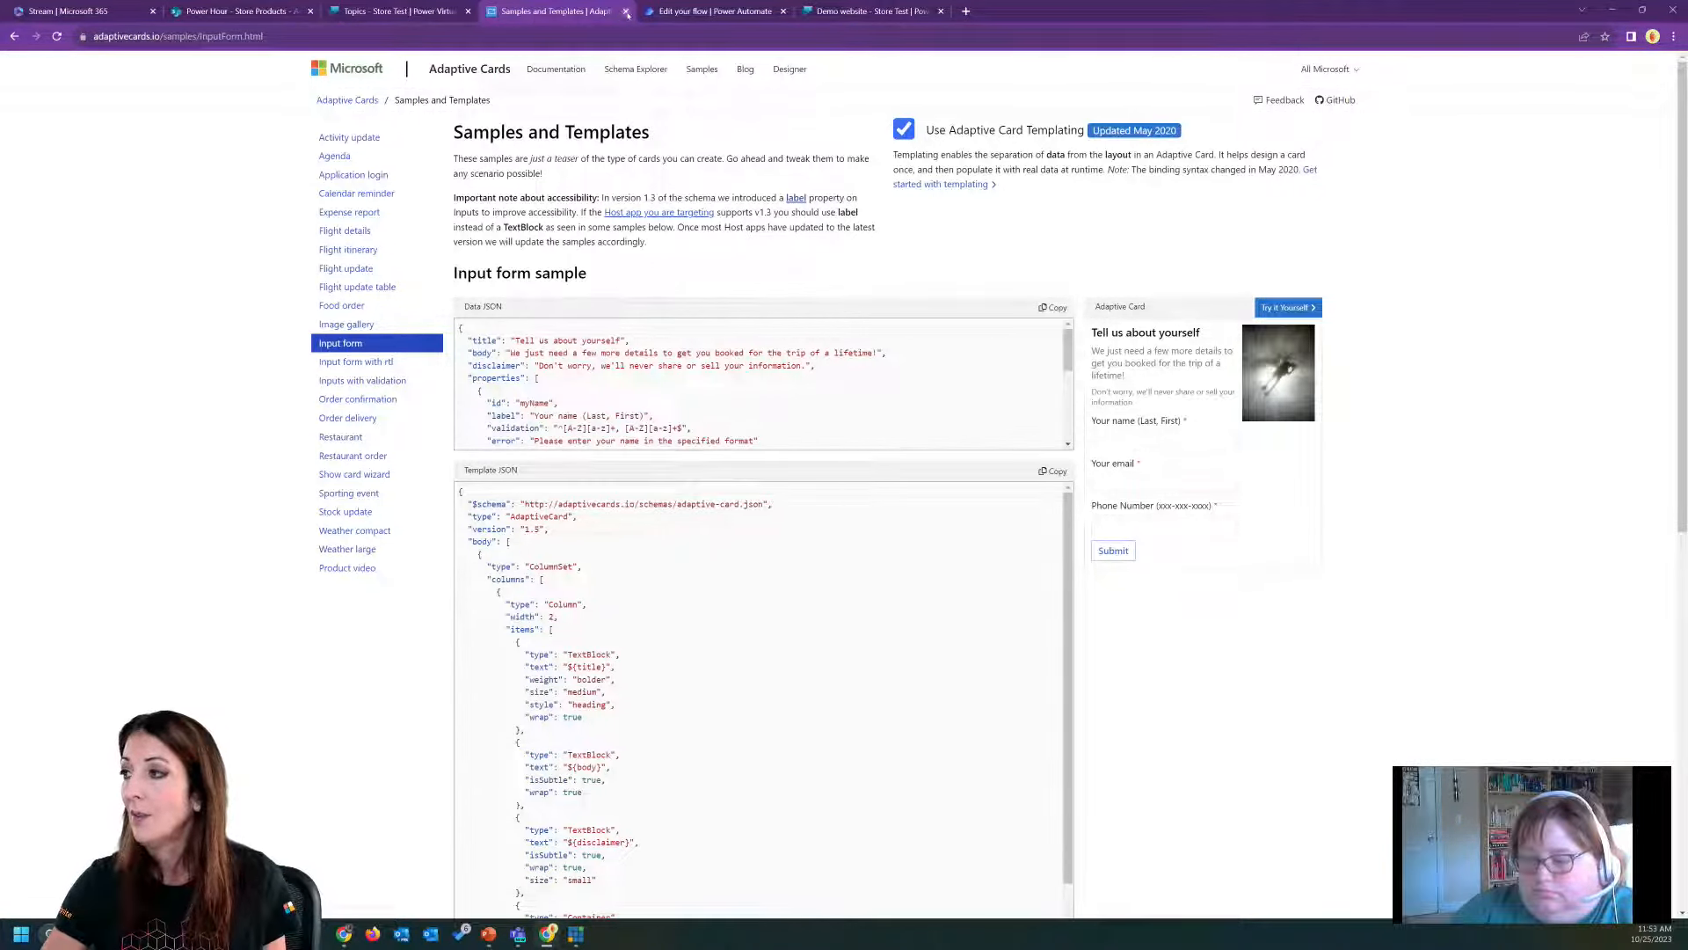
# Switch to the Store Test demo website, reload it and send "store order" to the chatbot.
pyautogui.click(396, 12)
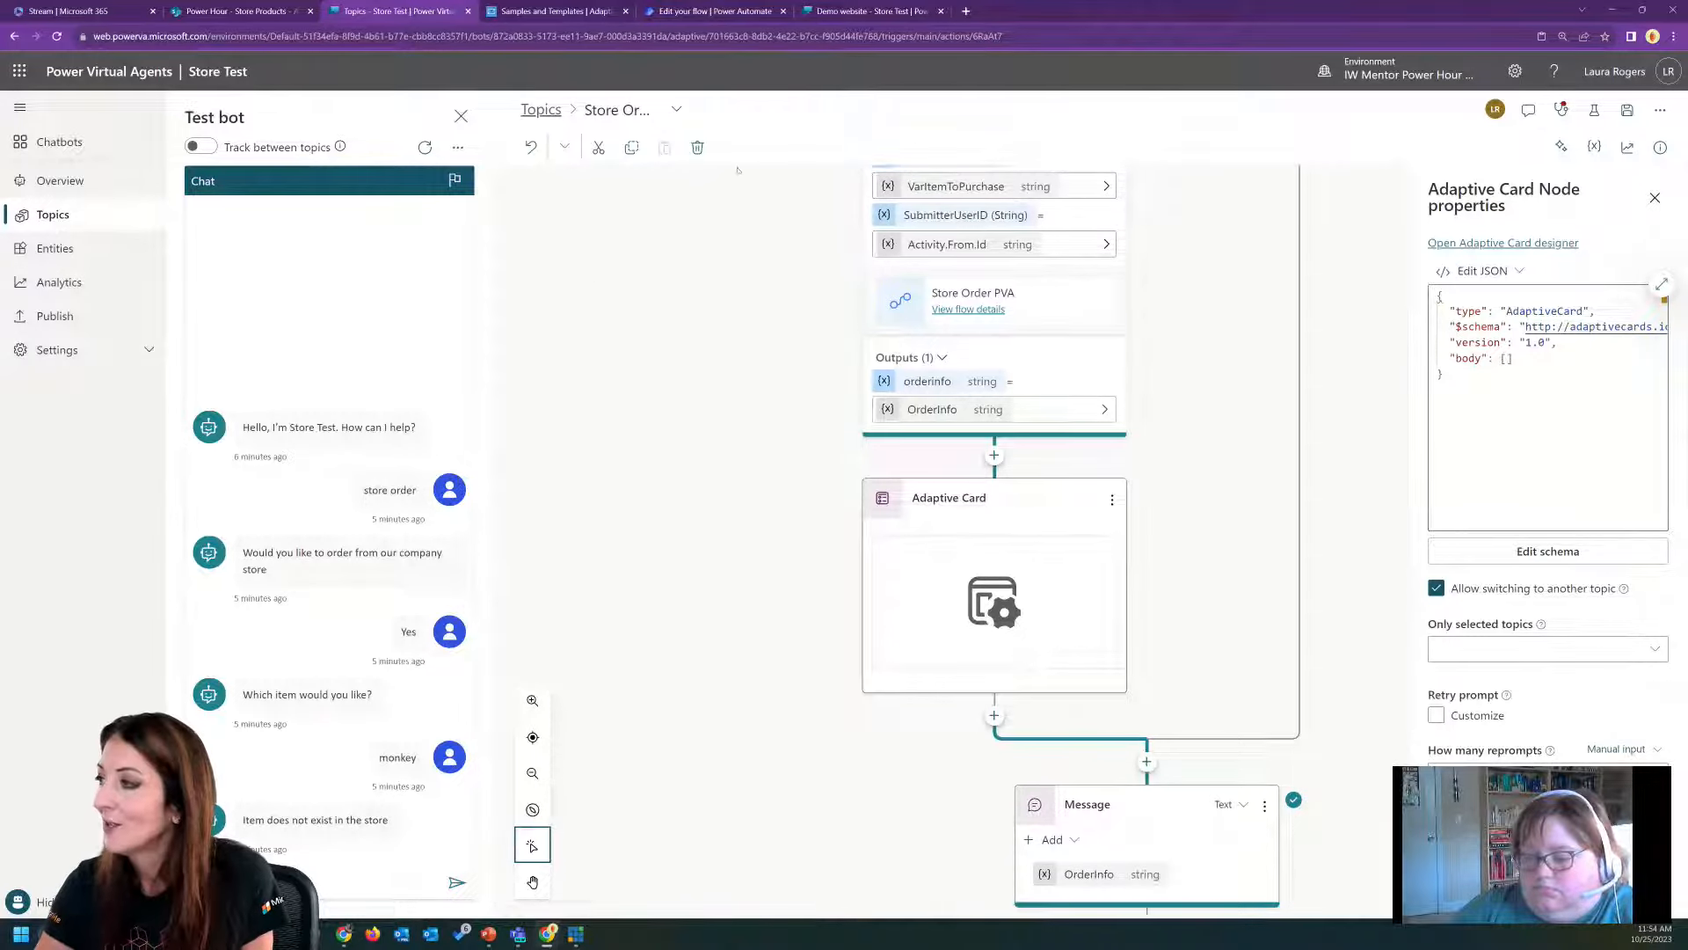
pyautogui.click(905, 7)
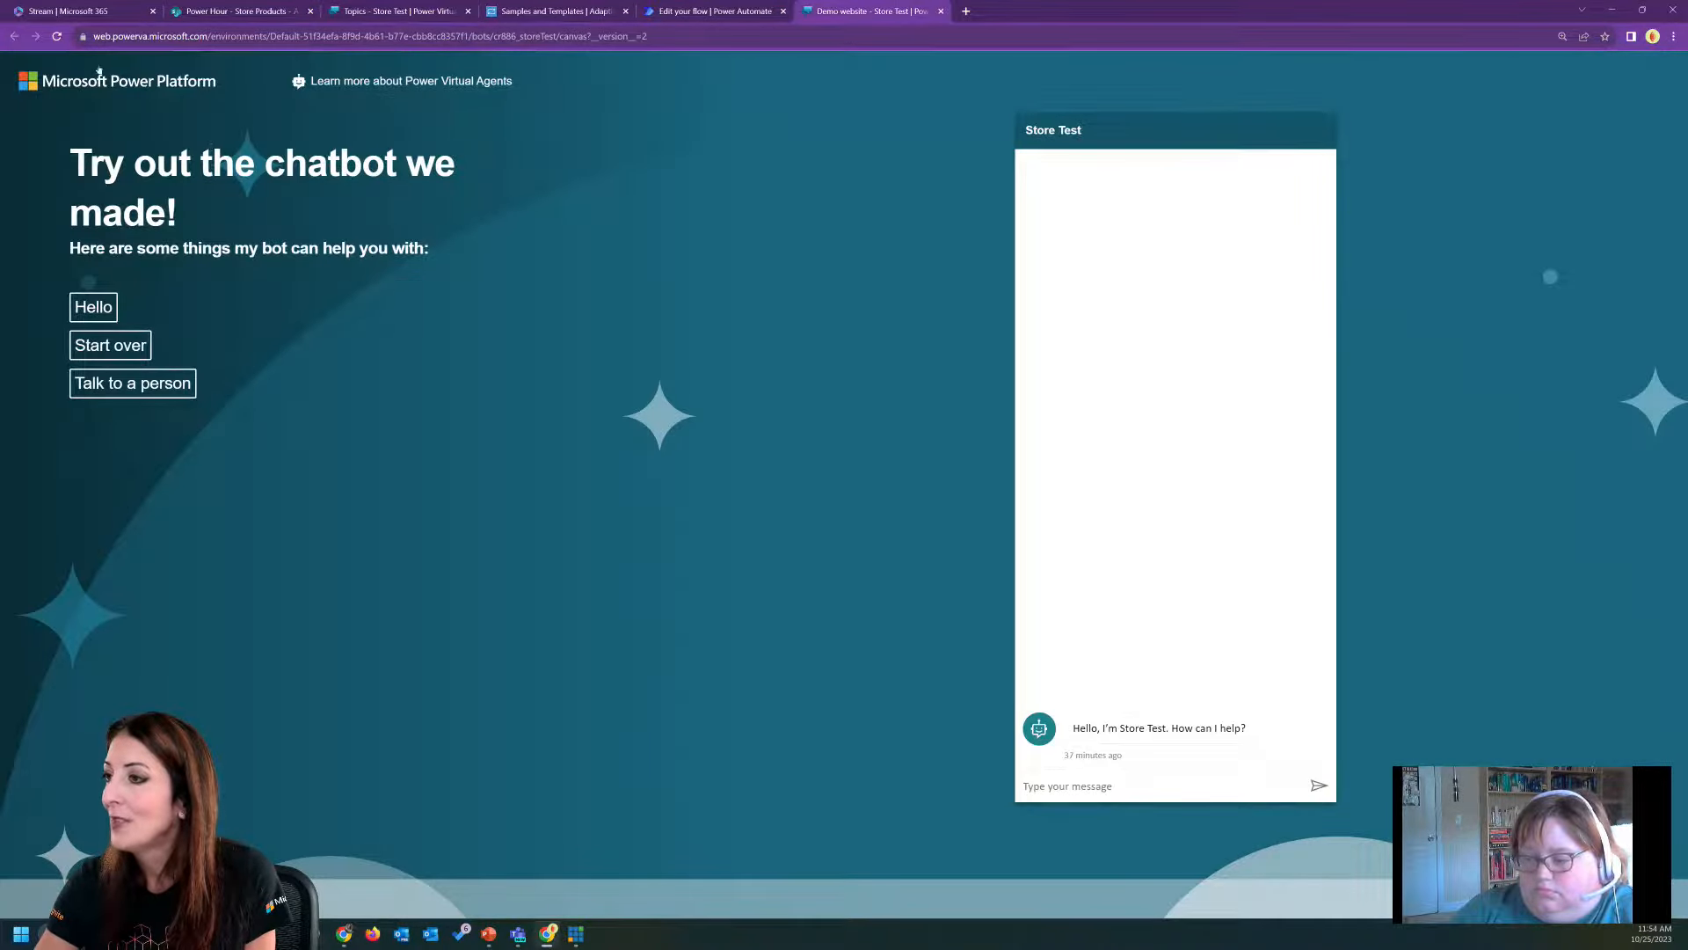
pyautogui.click(56, 36)
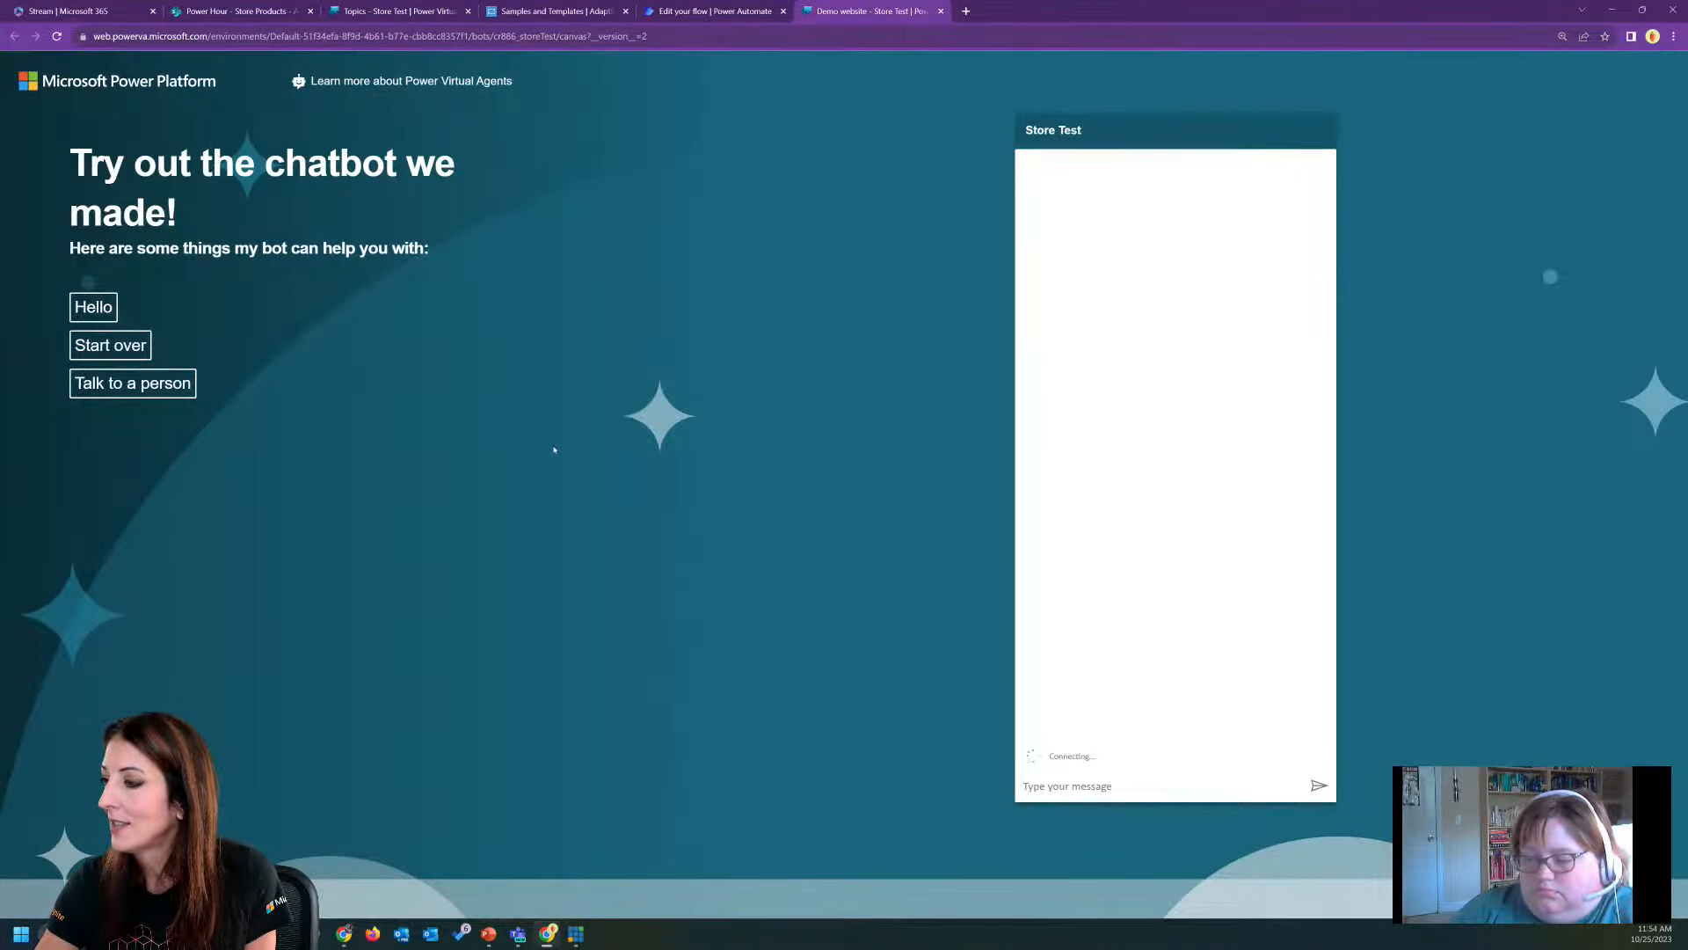
pyautogui.click(1115, 787)
pyautogui.write('store order')
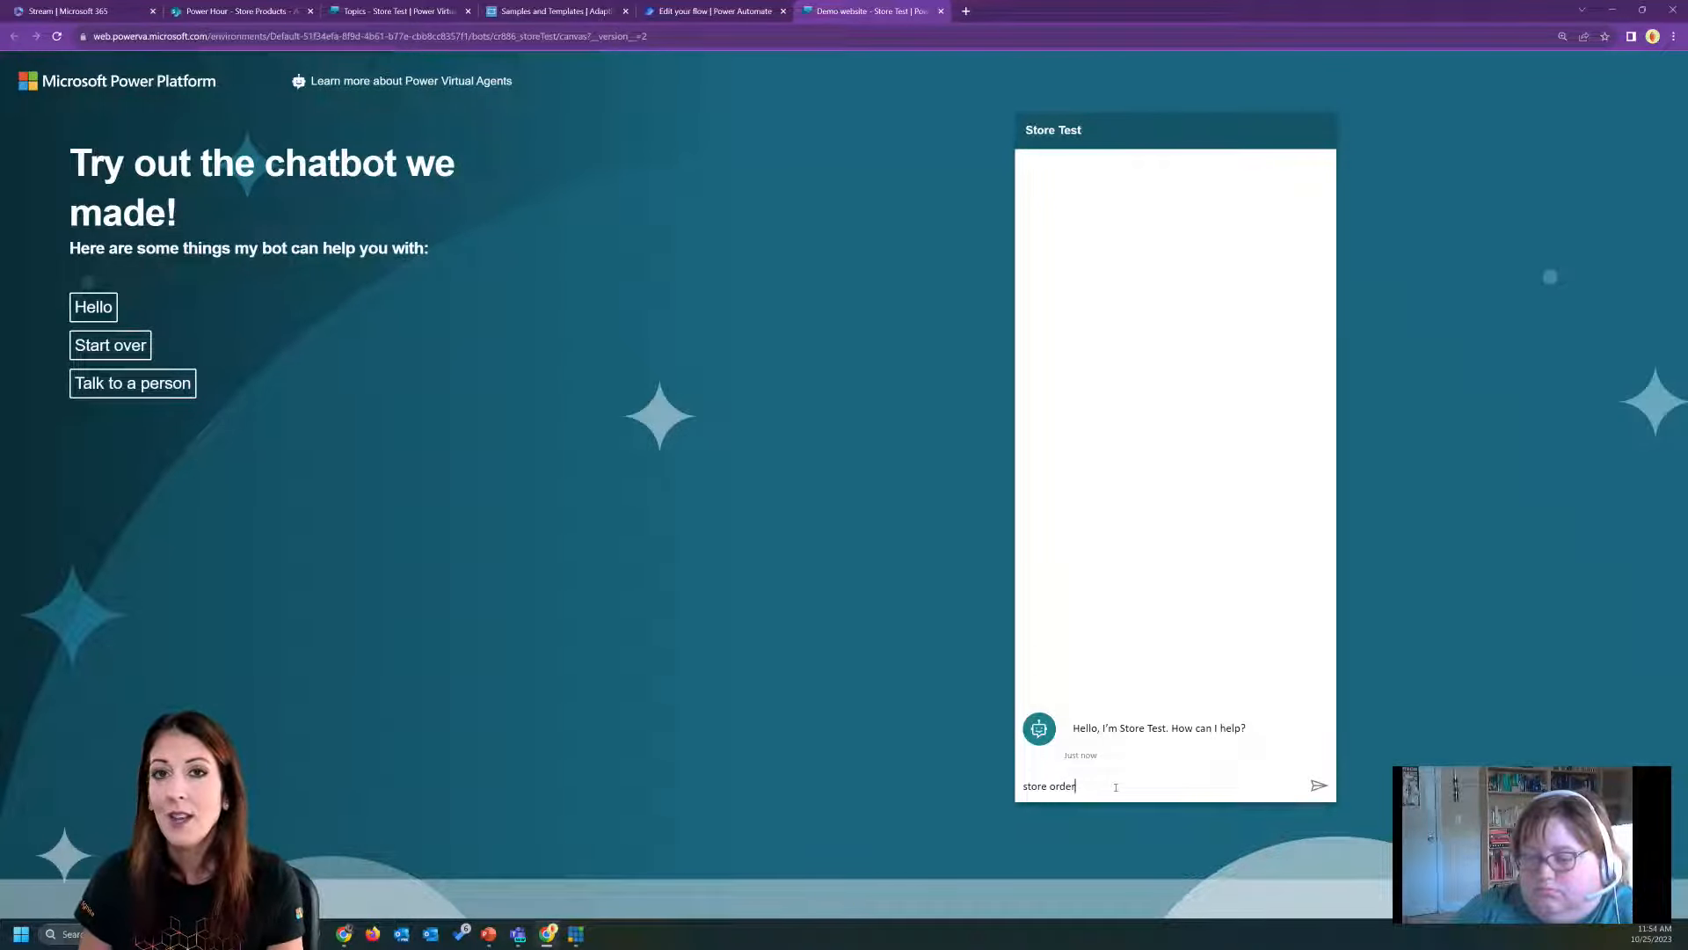
pyautogui.press('Return')
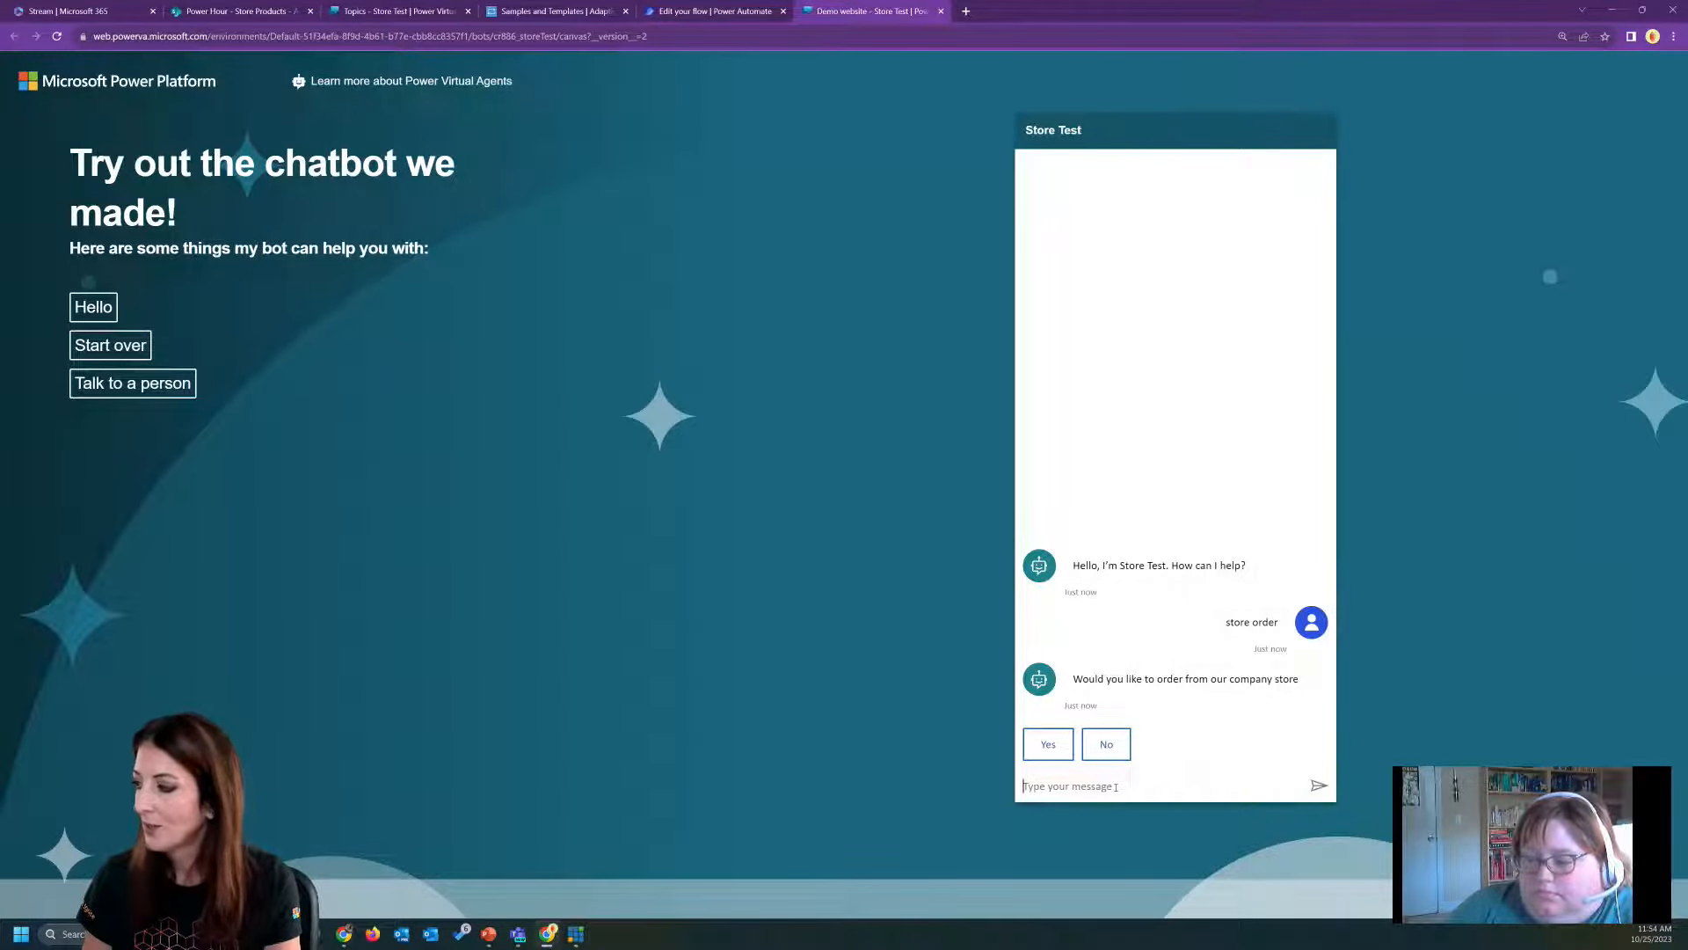
# Answer Yes, request the item "mouse", and check the Store Products list in SharePoint before returning to the demo chat.
pyautogui.click(1052, 745)
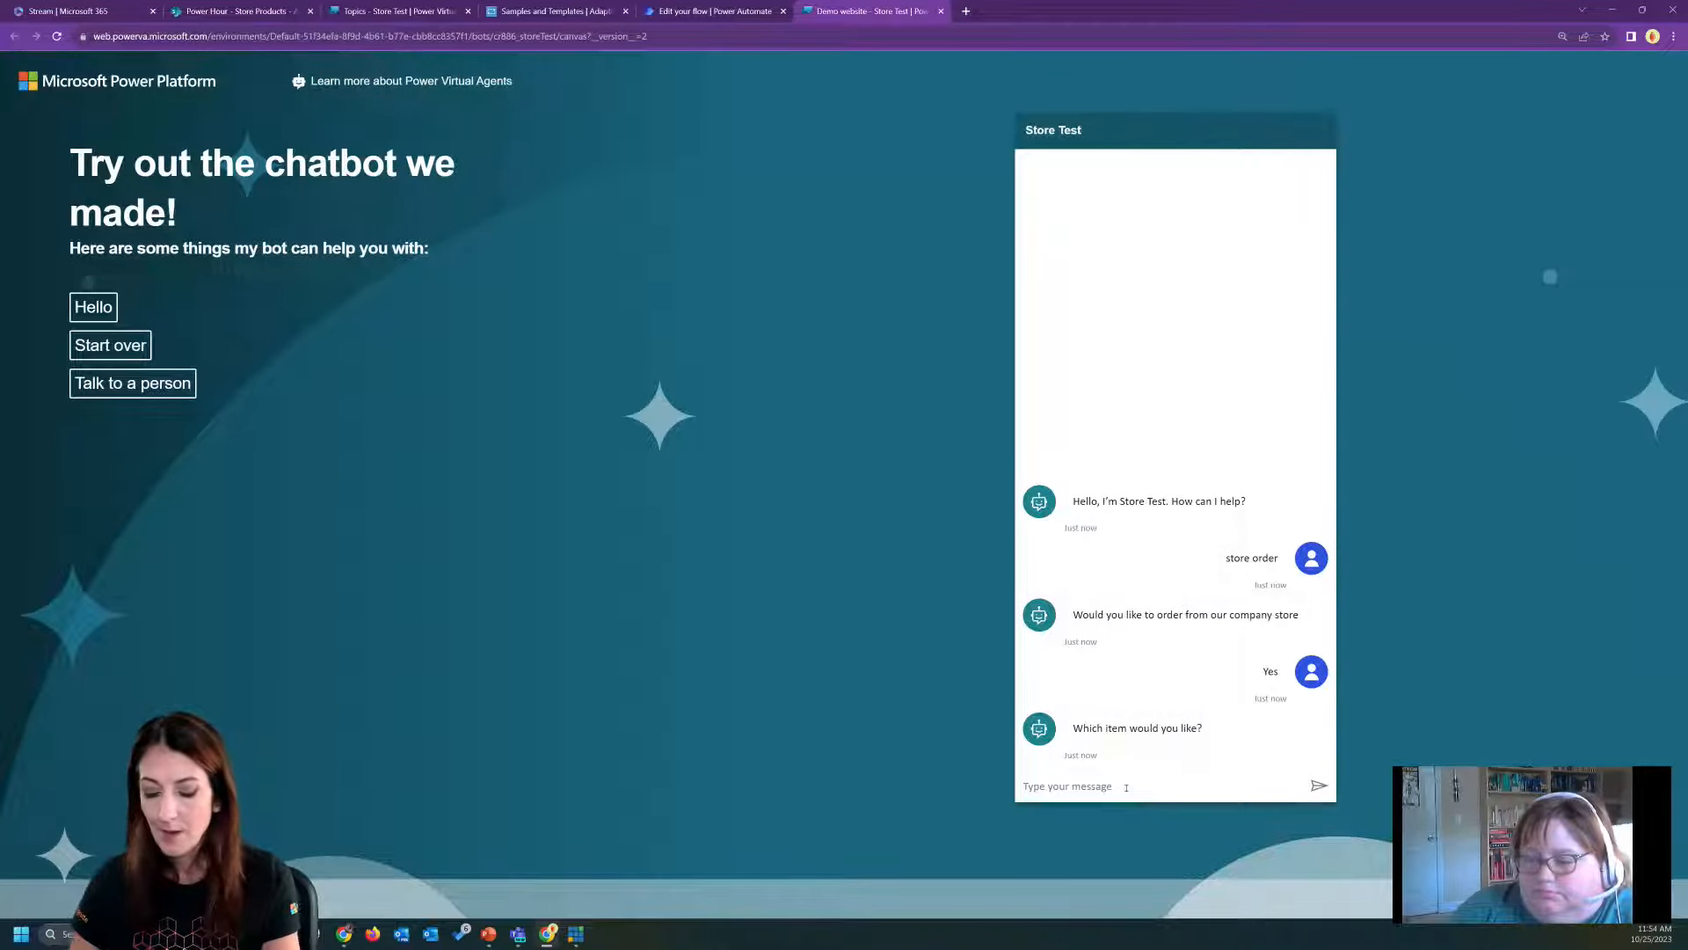
pyautogui.write('mouse')
pyautogui.press('Return')
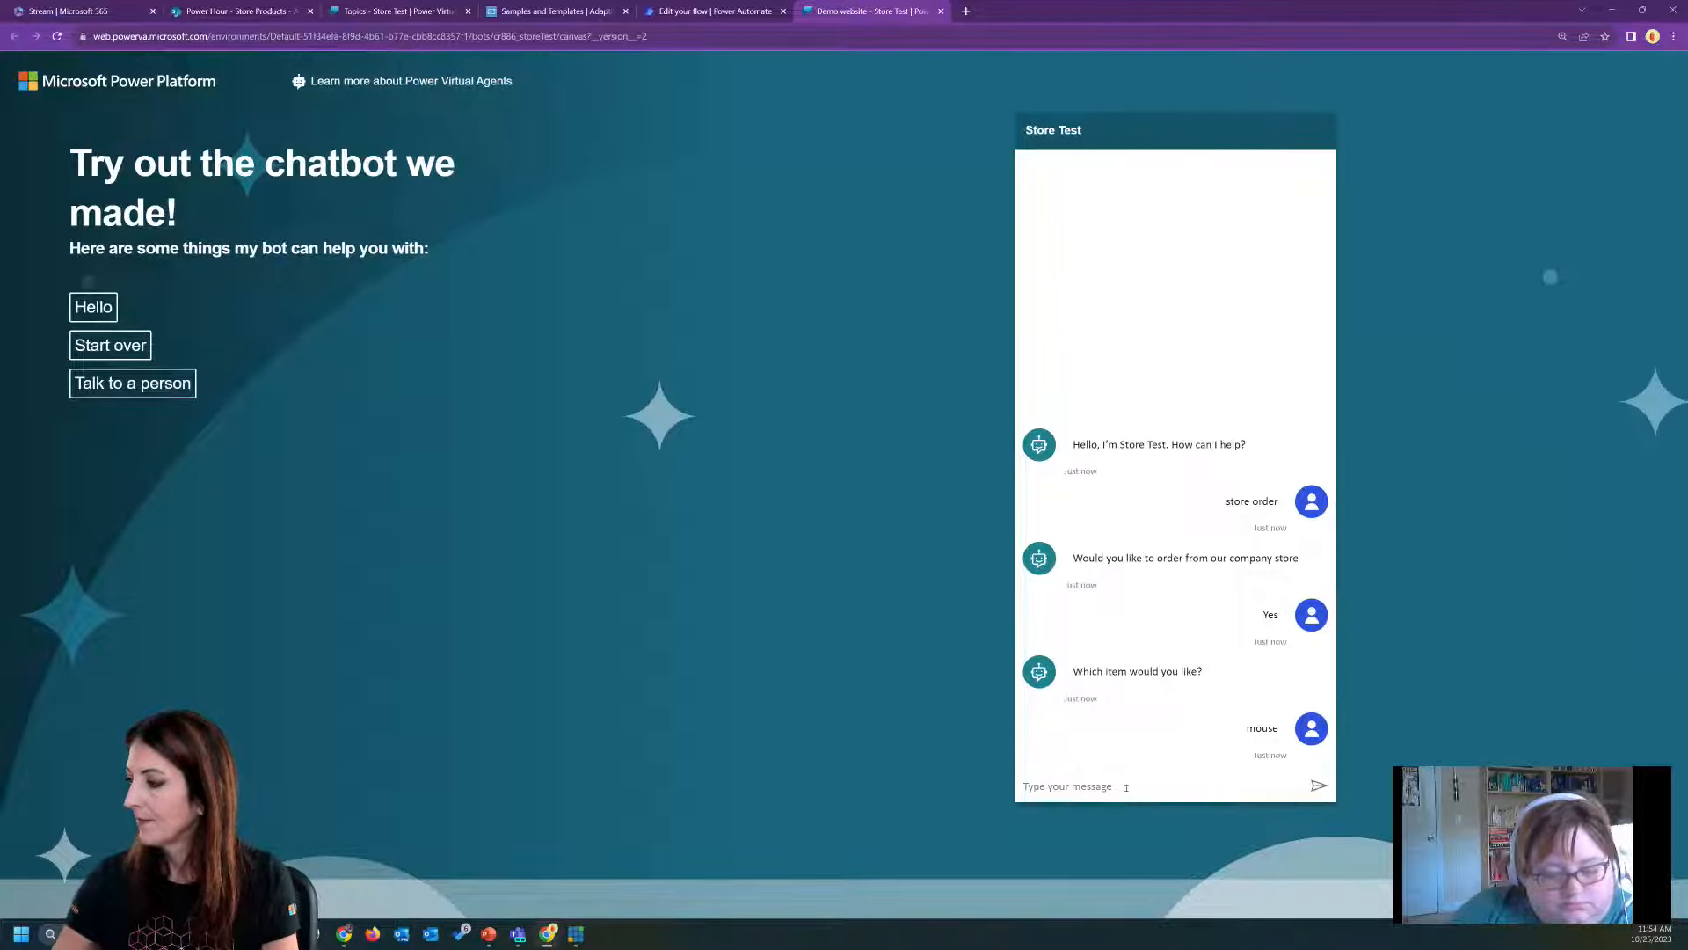
pyautogui.click(243, 13)
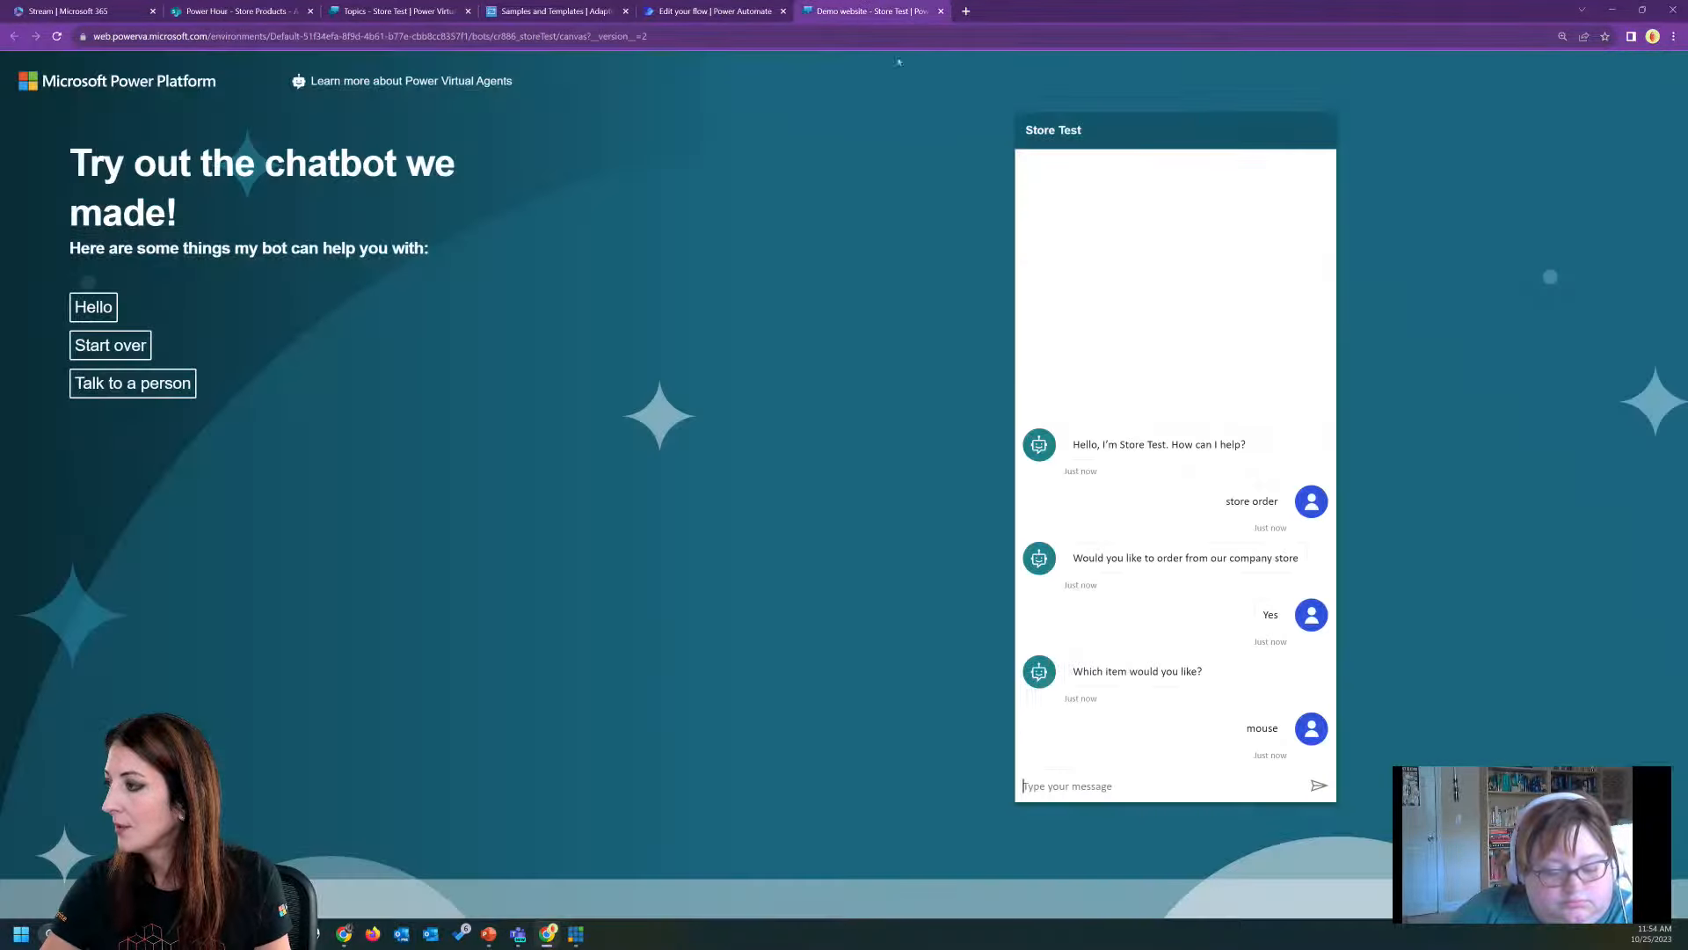
pyautogui.click(869, 12)
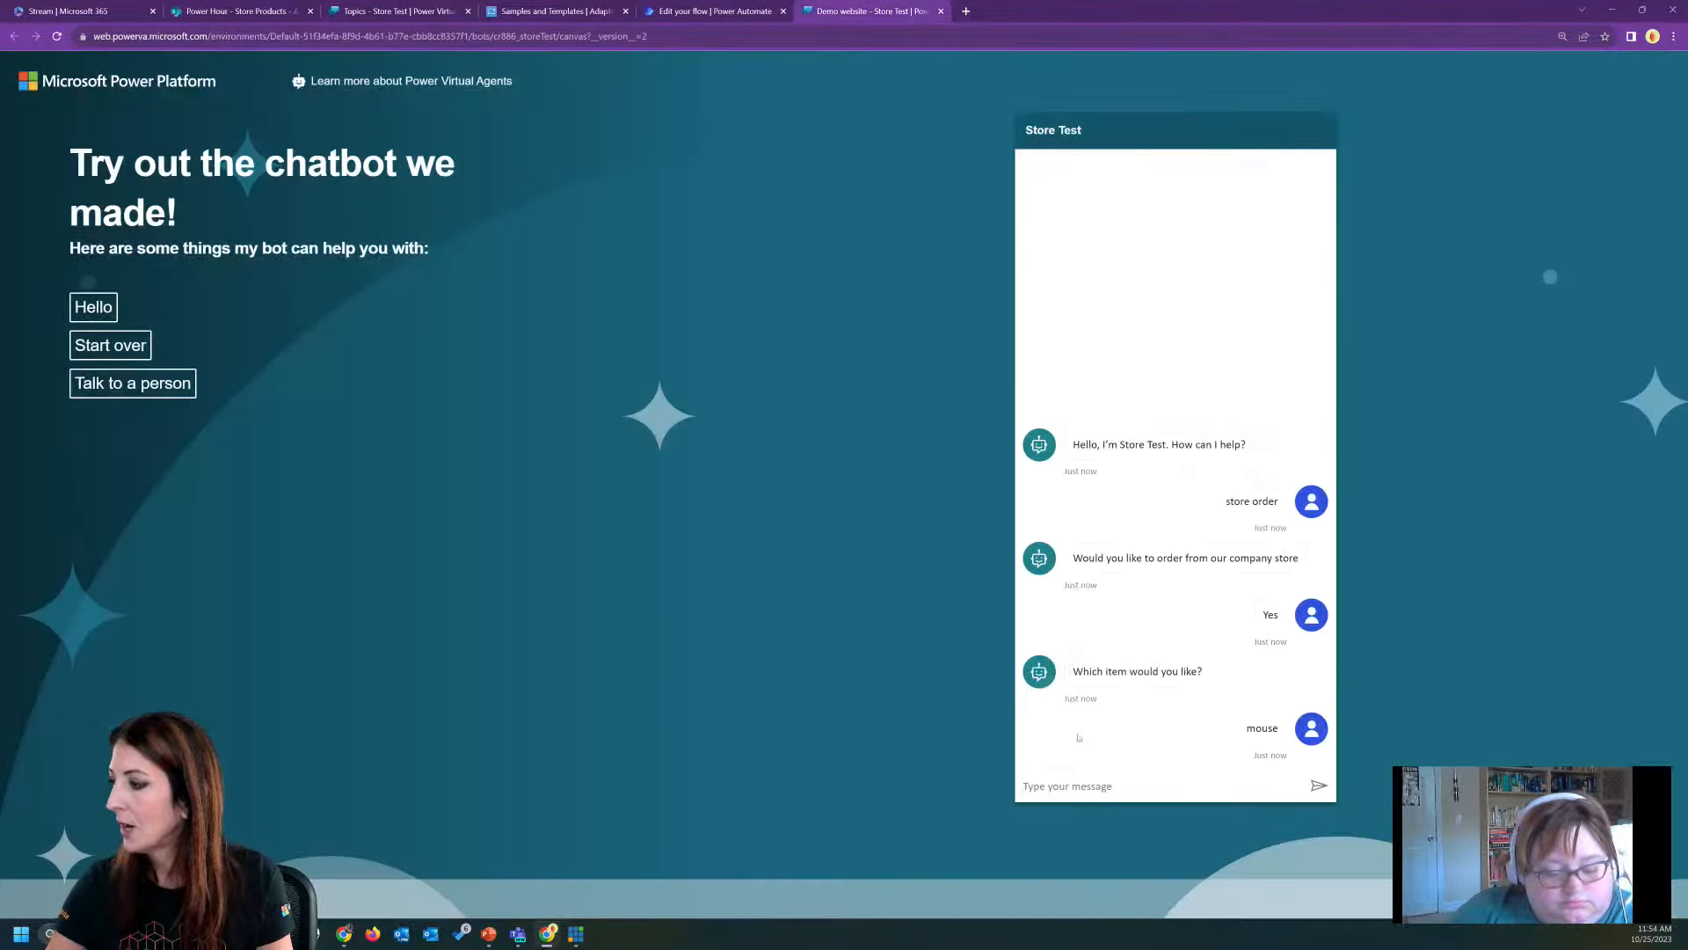